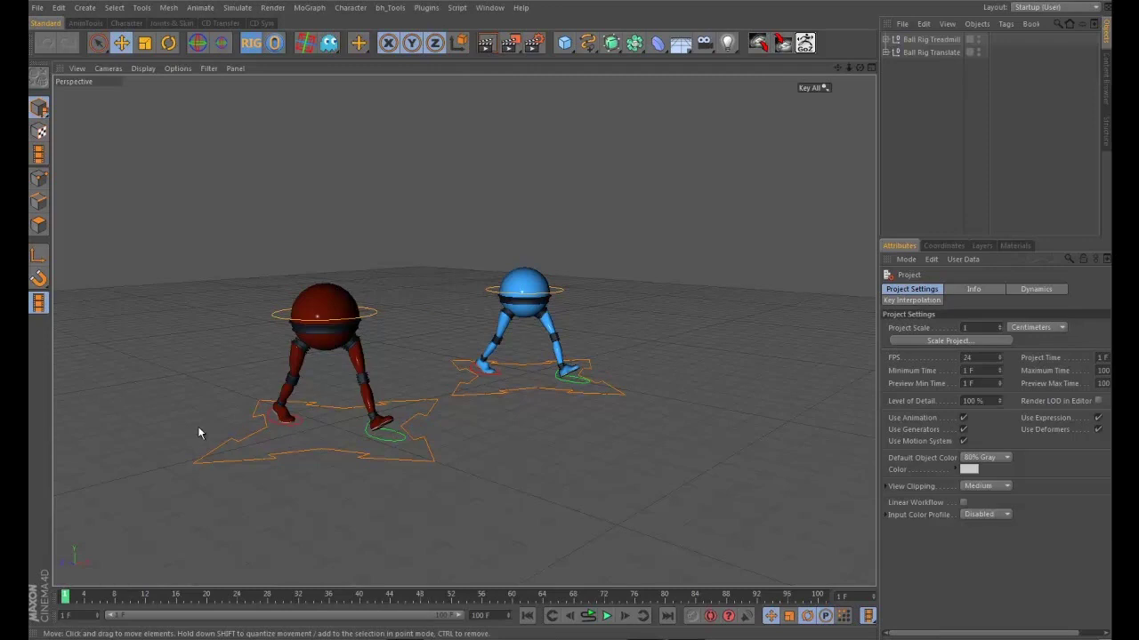
- Hide the Ball Rig Translate rig, and play and scrub the red treadmill rig's walk cycle
click(977, 50)
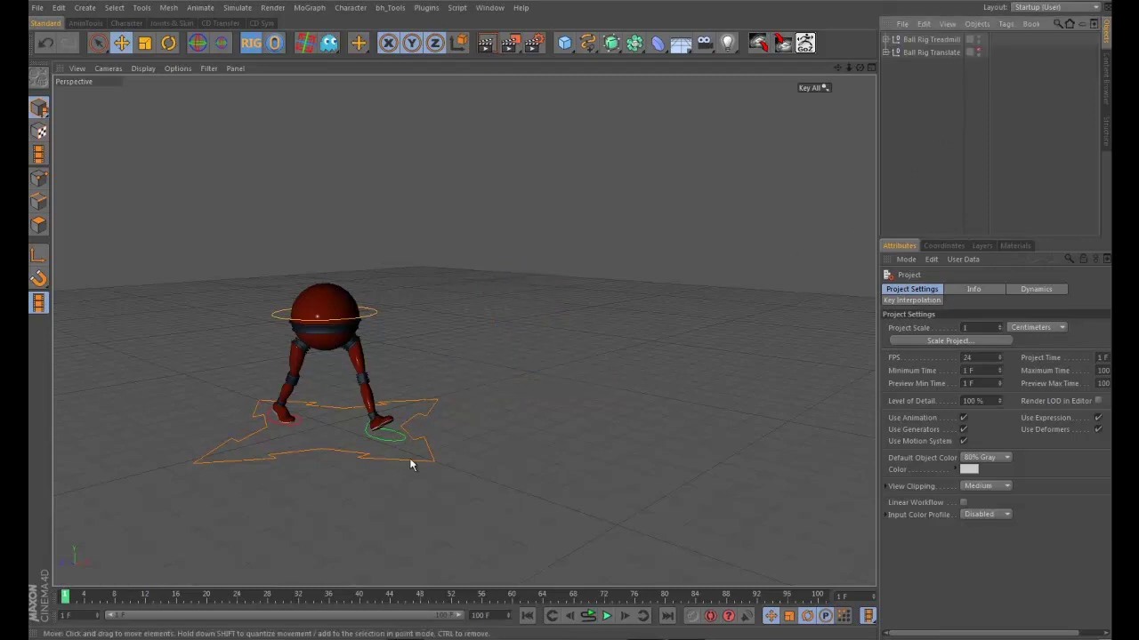
click(607, 615)
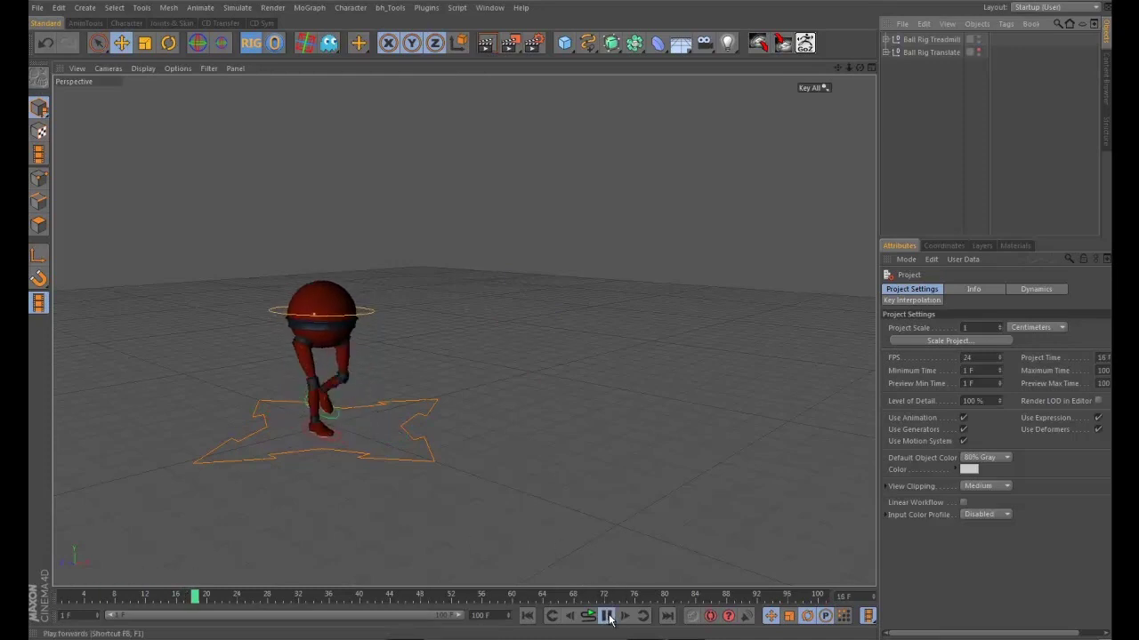
alt+drag(484, 514, 531, 523)
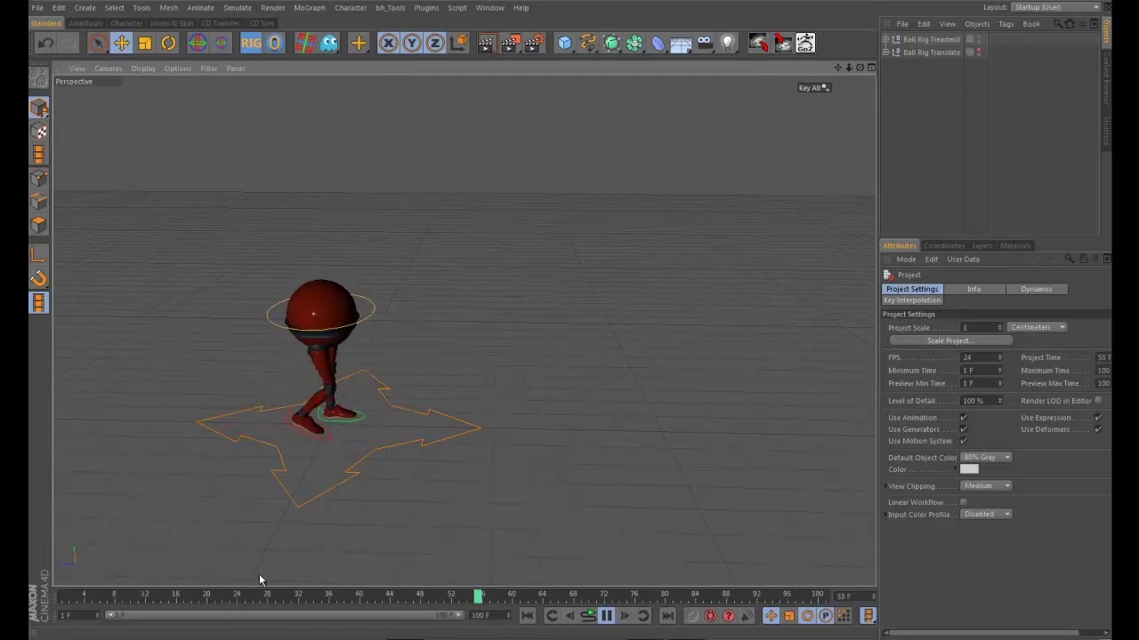
click(605, 616)
drag(67, 597, 302, 604)
- Move the red rig's main mover slightly along its Z axis at frame 1 and play the walk cycle
click(477, 431)
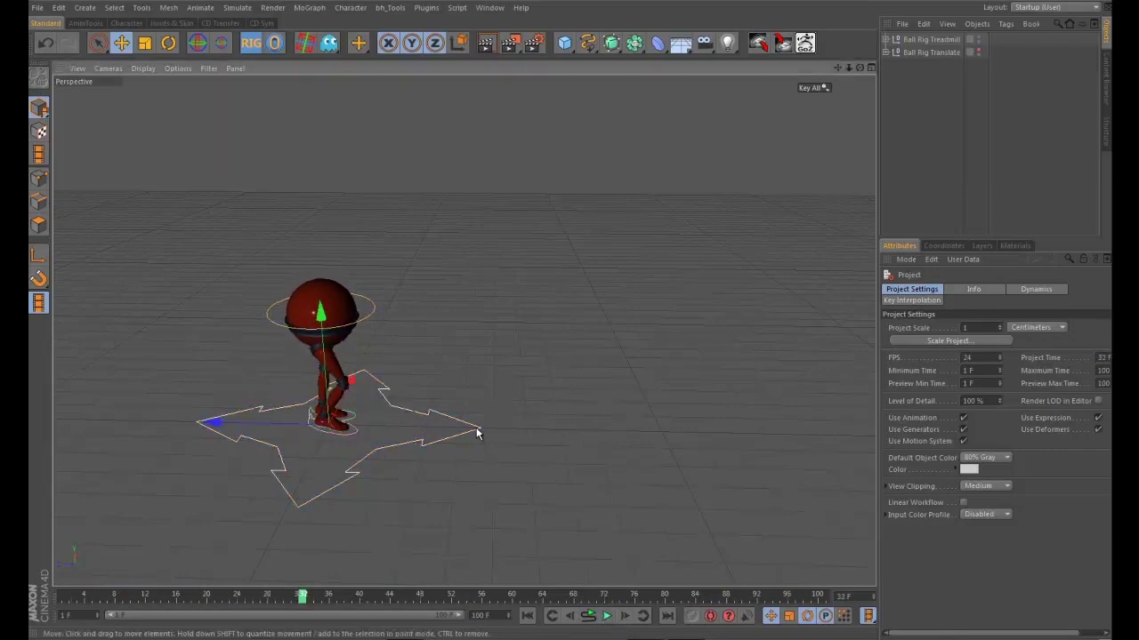
key(shift+f)
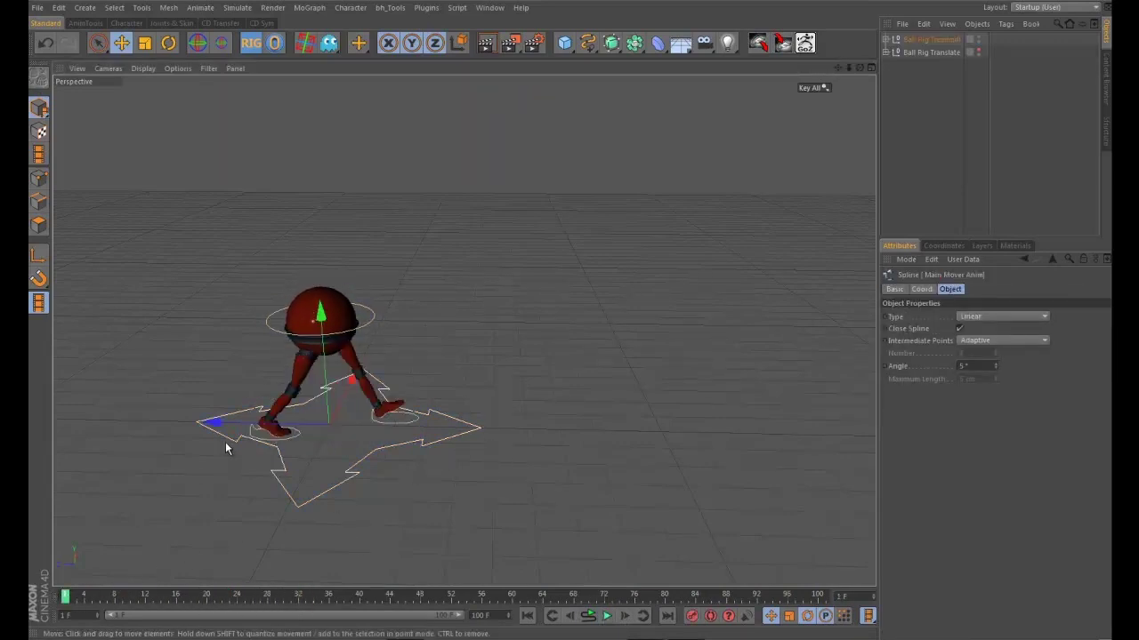
mouse_move(222, 425)
mouse_down()
mouse_move(348, 433)
mouse_move(198, 445)
mouse_move(210, 427)
mouse_move(489, 437)
mouse_move(228, 438)
mouse_up()
click(605, 615)
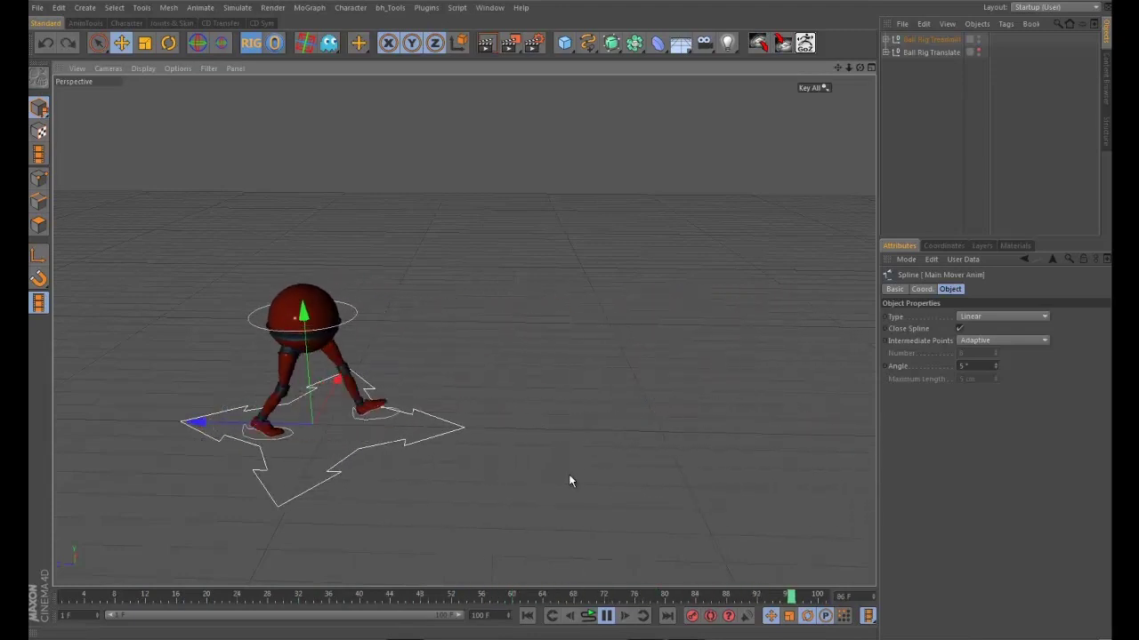
alt+drag(651, 499, 599, 528)
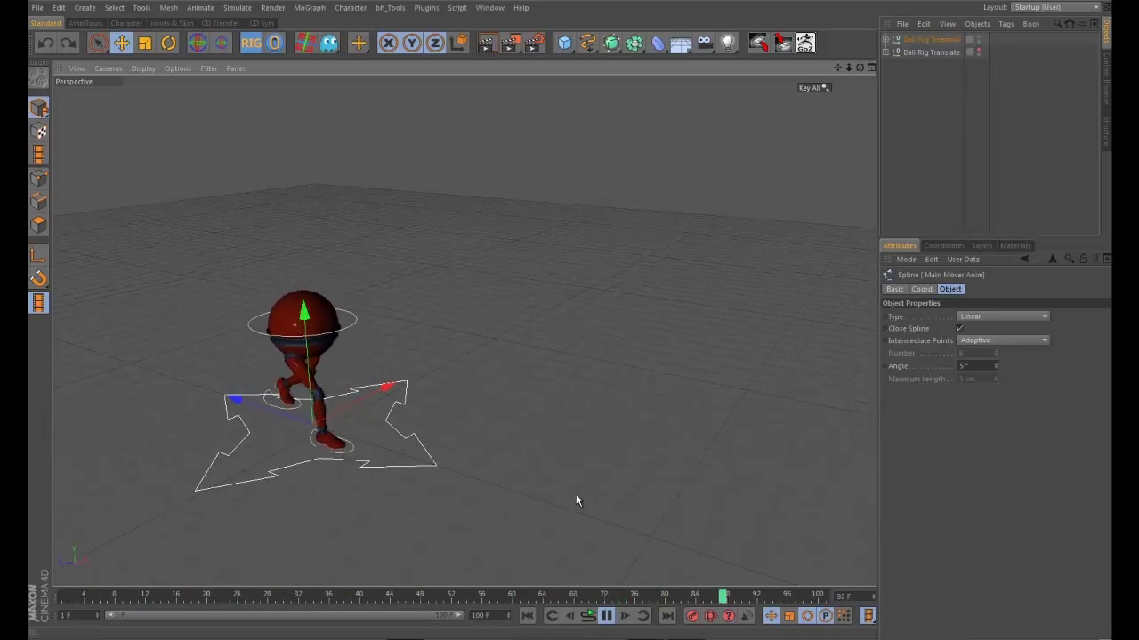
key(F8)
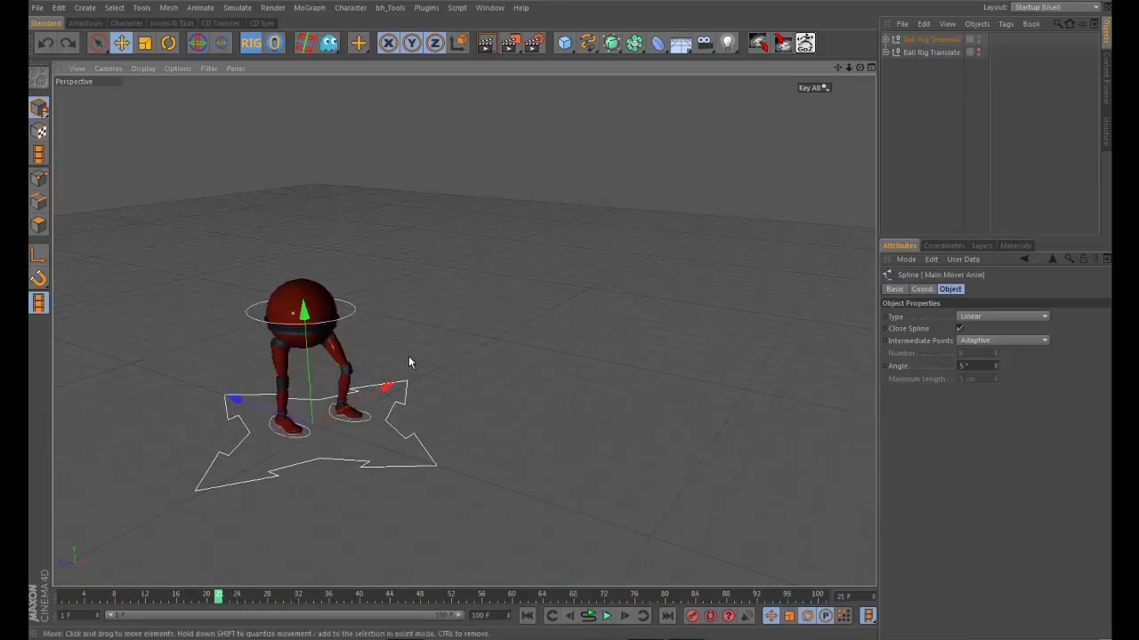
- Examine the red rig's walk pose at frame 6 in relation to its main mover
click(534, 412)
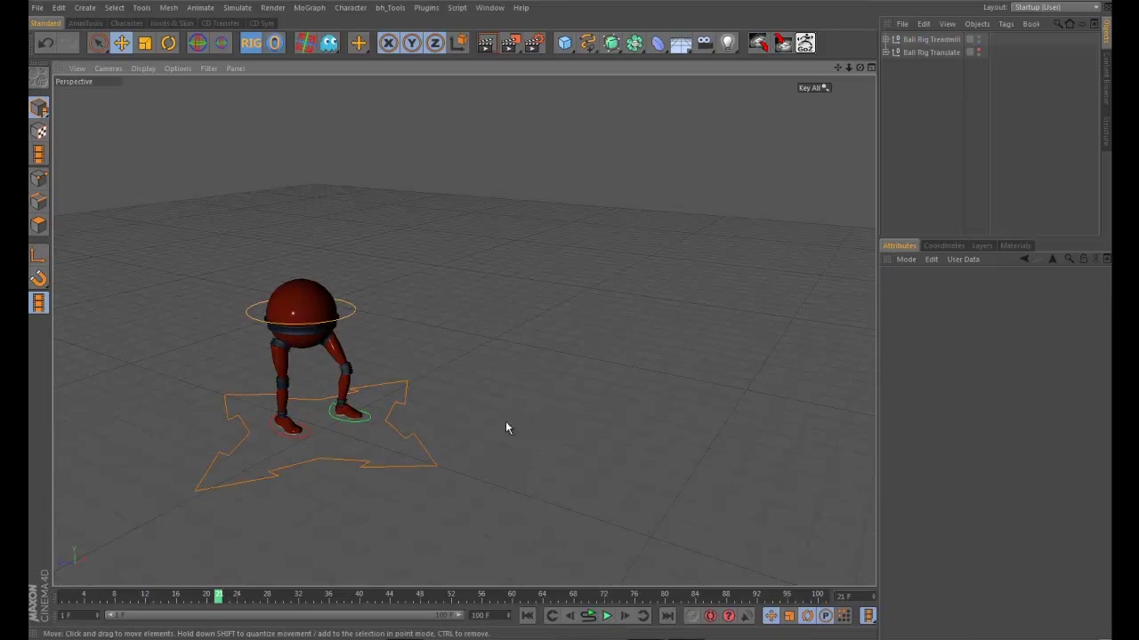
mouse_move(70, 595)
mouse_down()
mouse_move(435, 595)
mouse_move(103, 578)
mouse_up()
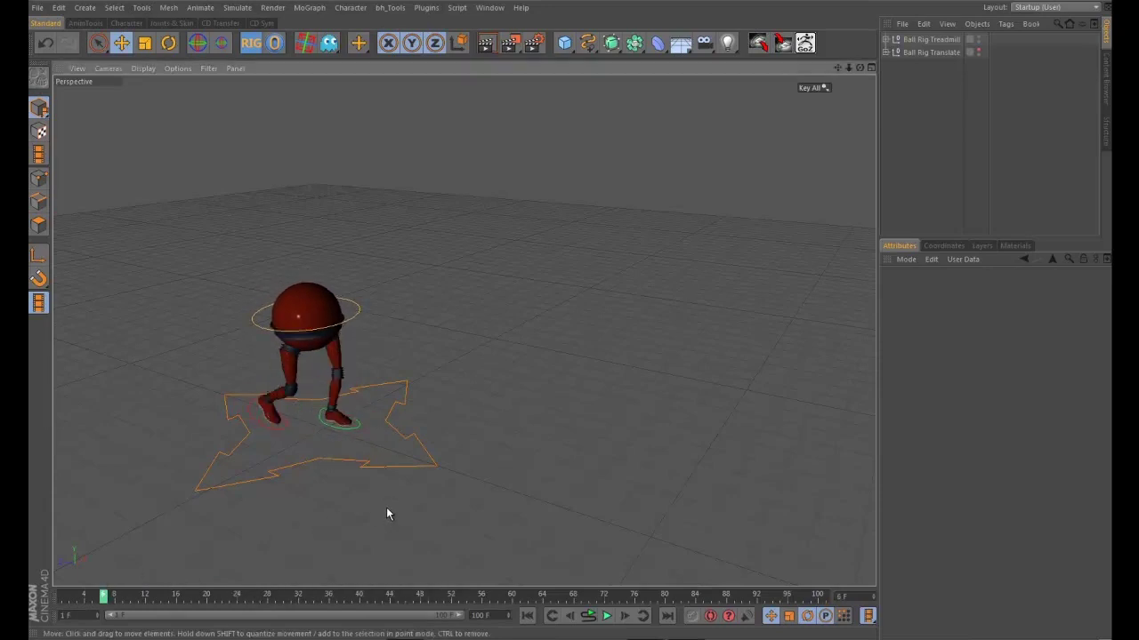
alt+drag(386, 507, 409, 486)
click(442, 435)
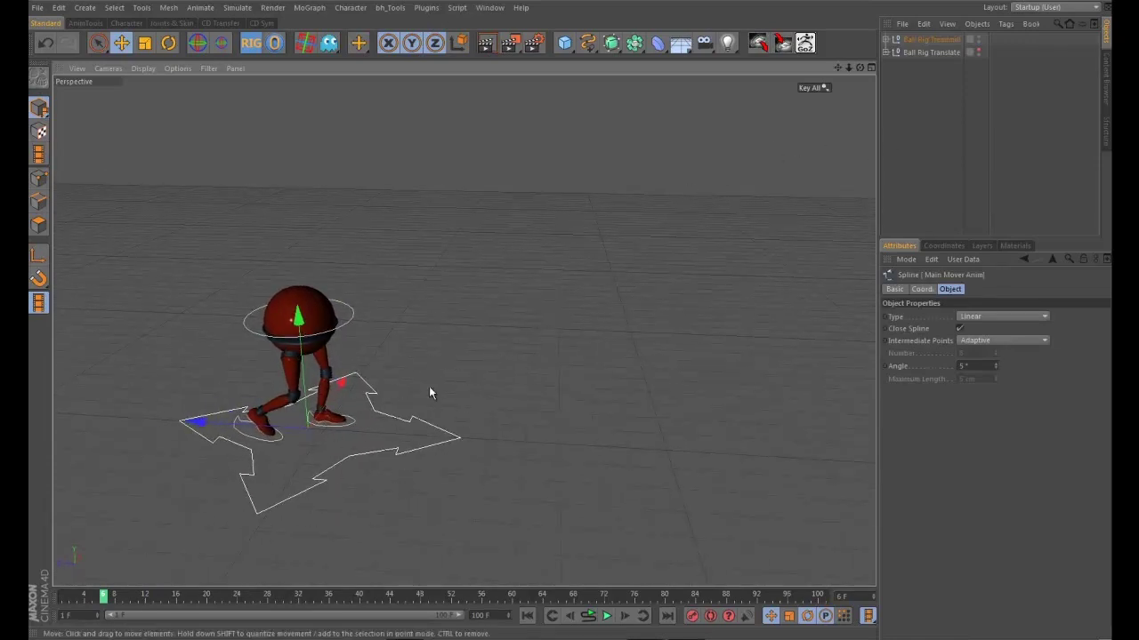
alt+drag(598, 382, 498, 403)
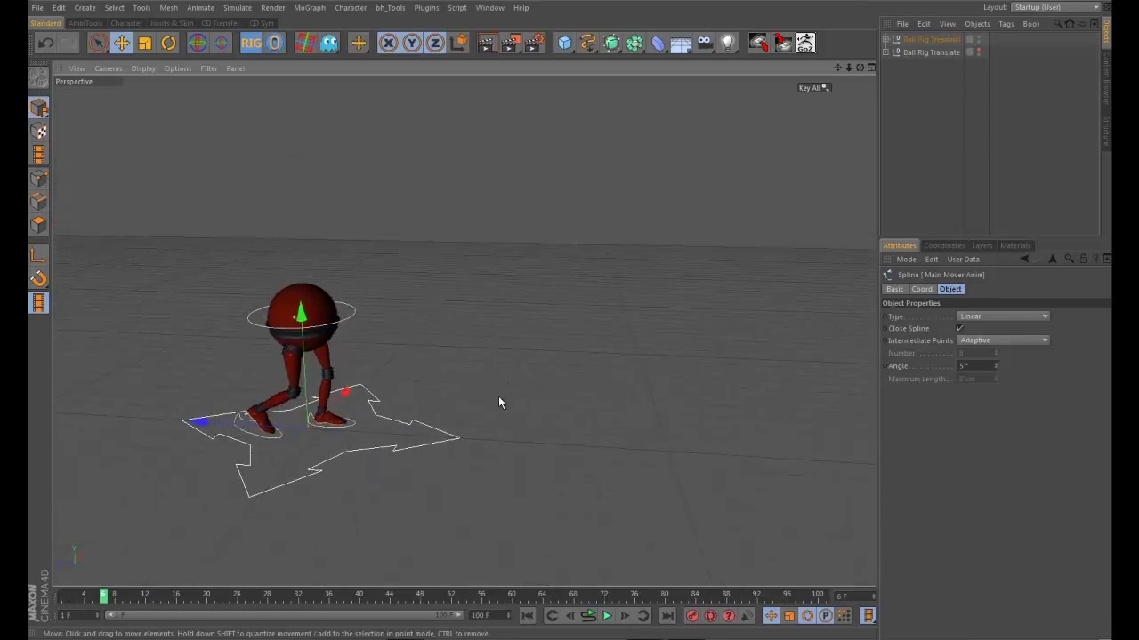
click(435, 467)
- Try moving the red rig's main mover along its Z axis at frame 10, undo the move and return to frame 1
click(441, 441)
drag(62, 594, 133, 595)
drag(213, 422, 290, 459)
key(ctrl+z)
alt+drag(398, 484, 403, 513)
mouse_move(196, 421)
mouse_down()
mouse_move(347, 436)
mouse_move(194, 431)
mouse_up()
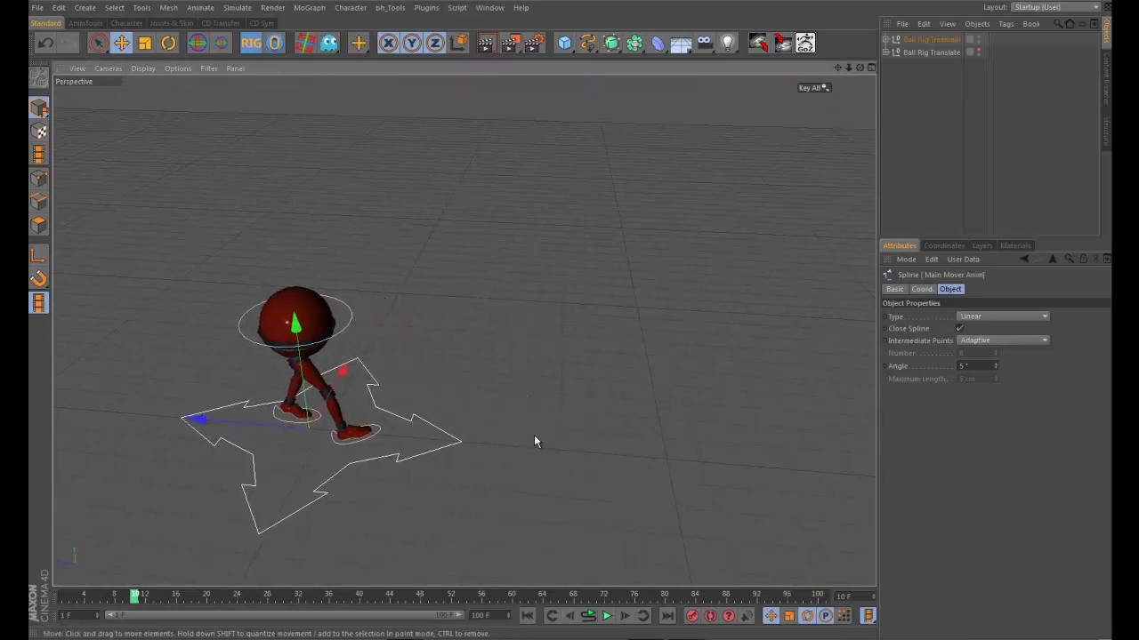
alt+drag(571, 440, 569, 391)
drag(129, 598, 65, 598)
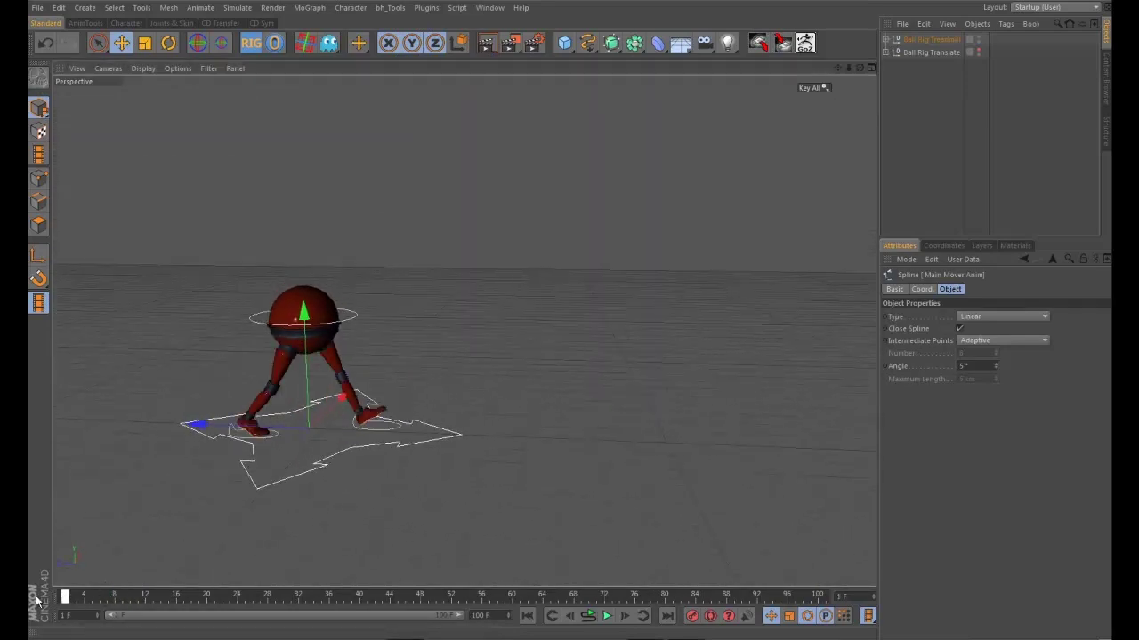
- Try shifting the red rig's main mover backward along Z at frame 1, scrub the walk cycle and undo the shift
alt+drag(331, 511, 243, 460)
drag(189, 428, 237, 428)
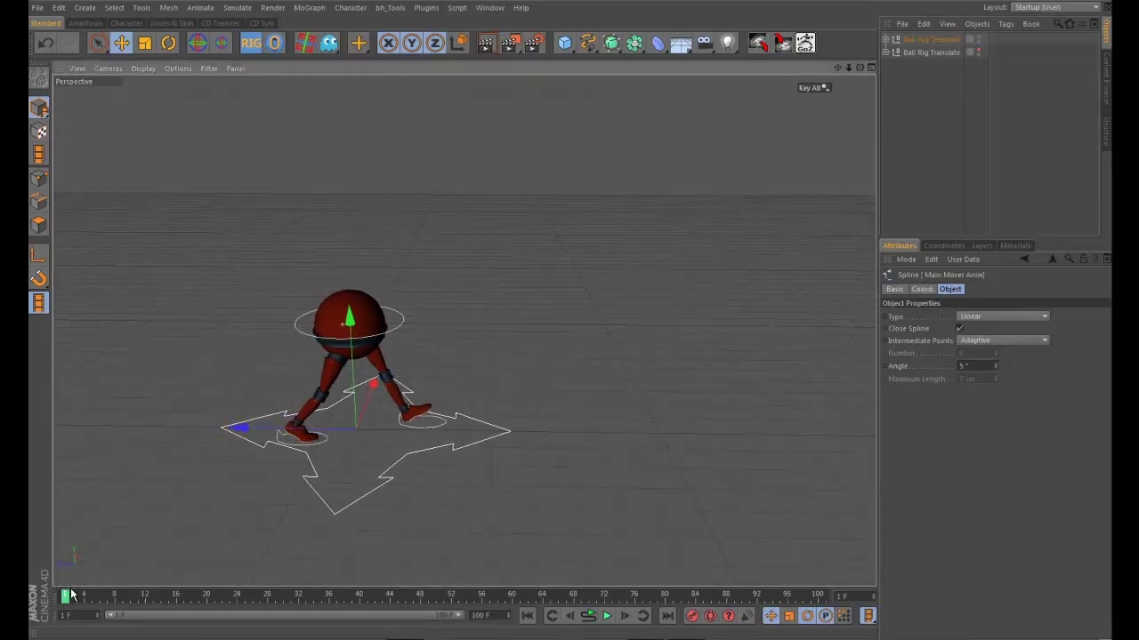
click(207, 596)
drag(212, 596, 65, 596)
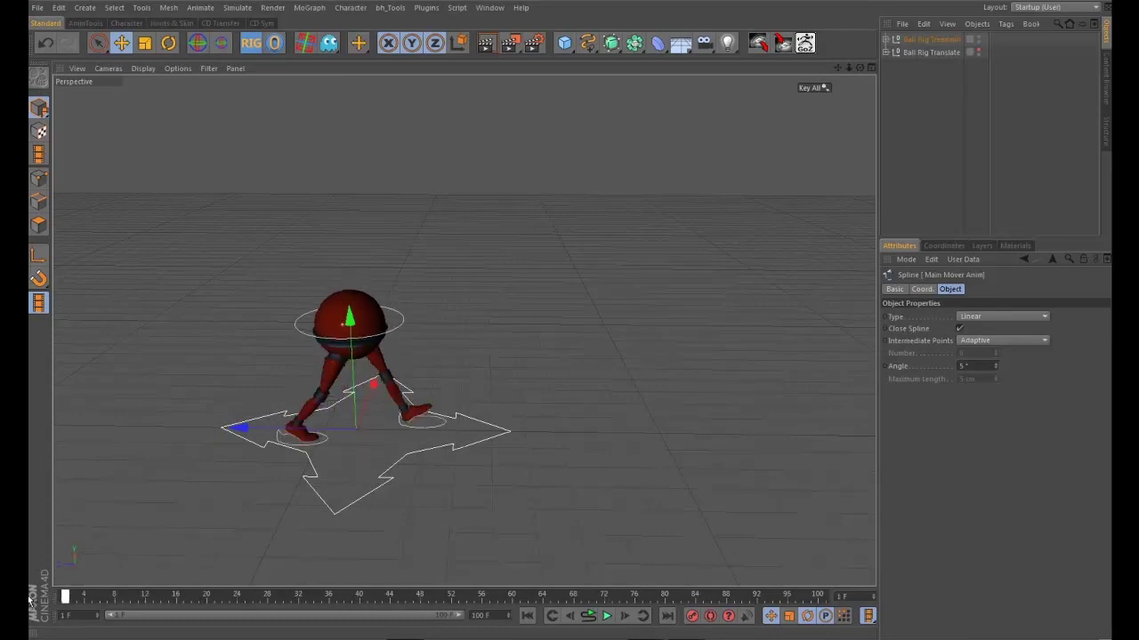
key(ctrl+z)
- Try rotating the red rig's main mover about its vertical axis and scrub the walk cycle
alt+drag(445, 509, 428, 498)
alt+right_drag(521, 491, 561, 500)
alt+middle_drag(561, 500, 627, 496)
alt+drag(627, 501, 567, 482)
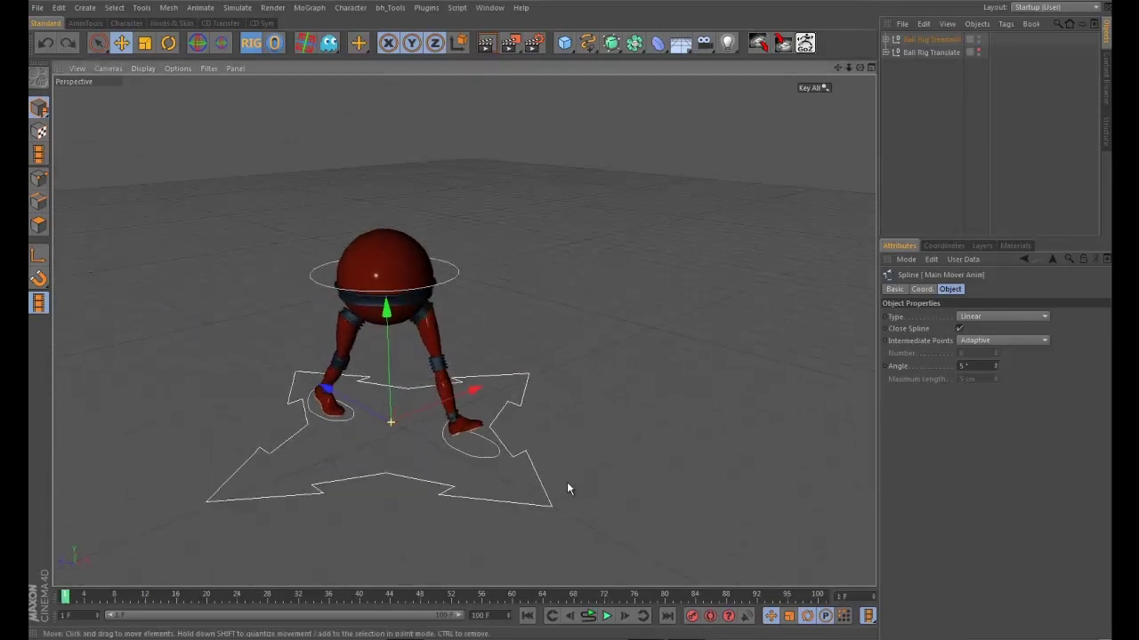
key(r)
mouse_move(419, 451)
mouse_down()
mouse_move(351, 469)
mouse_move(436, 455)
mouse_up()
drag(71, 594, 27, 574)
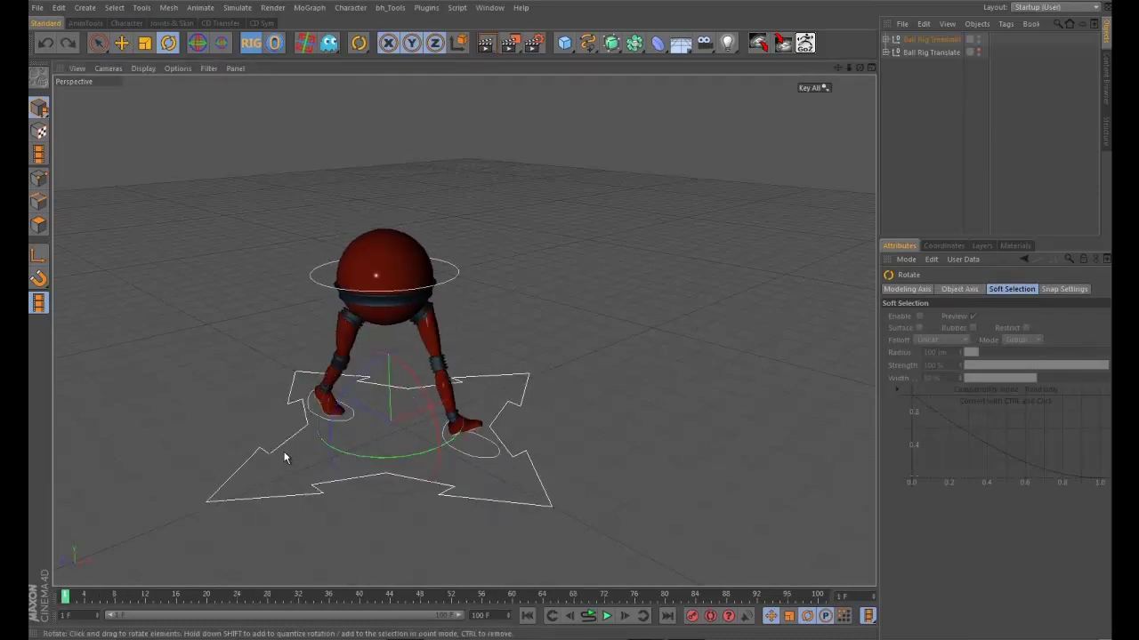
- Show the Ball Rig Translate rig again and frame both rigs together in the perspective view
click(981, 53)
scroll(701, 283, up, 3)
alt+drag(698, 282, 628, 291)
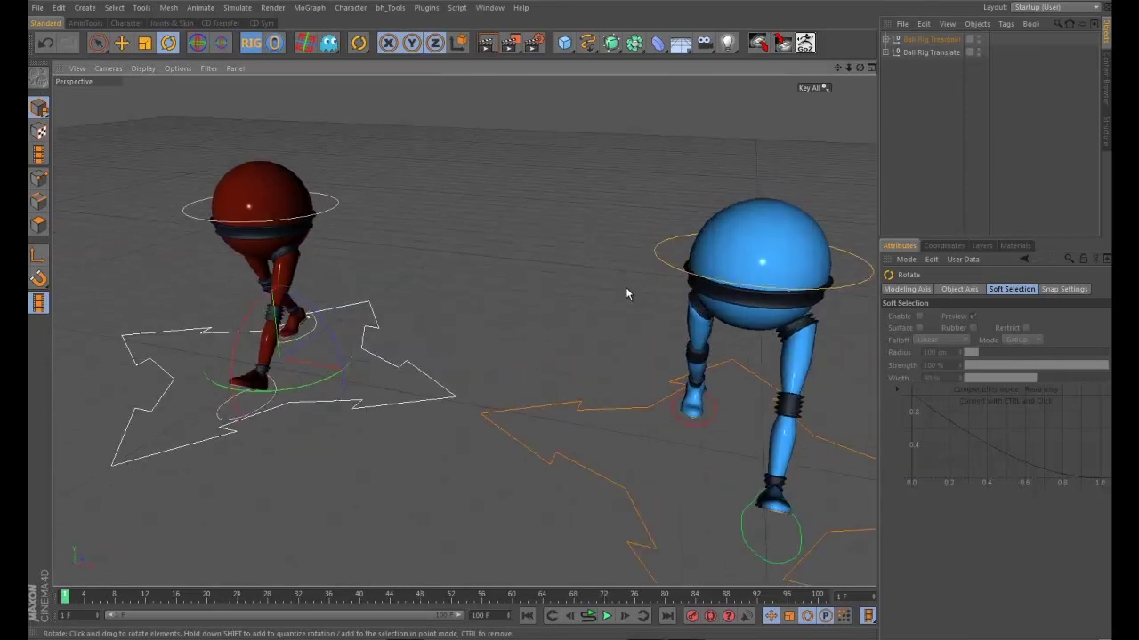
alt+right_drag(628, 291, 412, 290)
alt+middle_drag(618, 356, 612, 340)
- Select the blue rig's main mover and play the animation up to frame 41 to watch it walk away from the mover
click(651, 355)
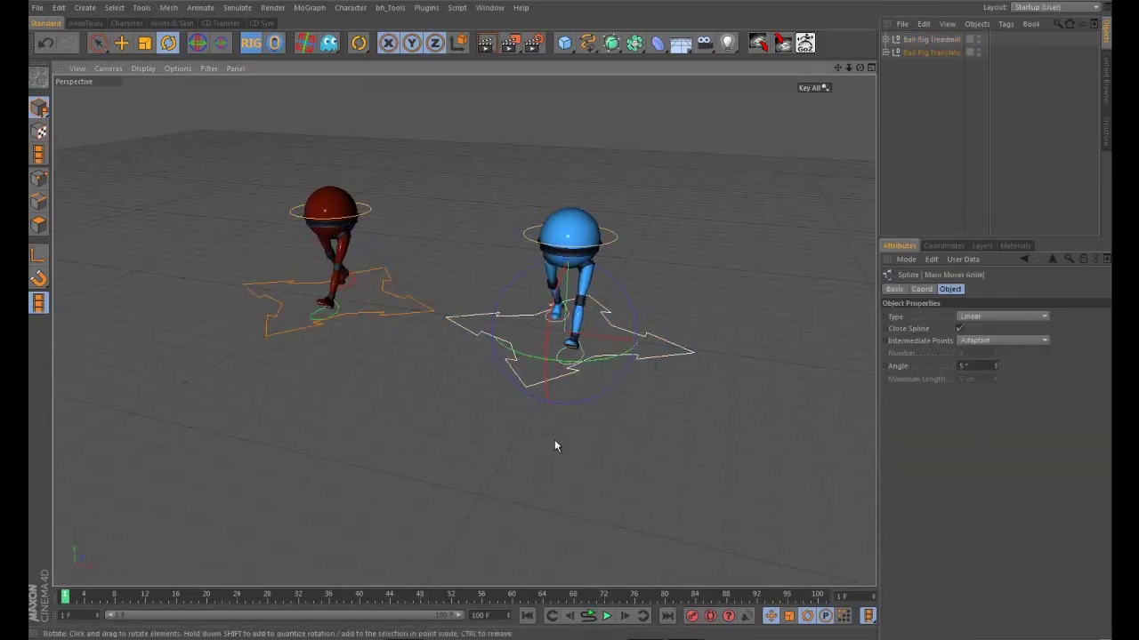
click(608, 615)
click(607, 615)
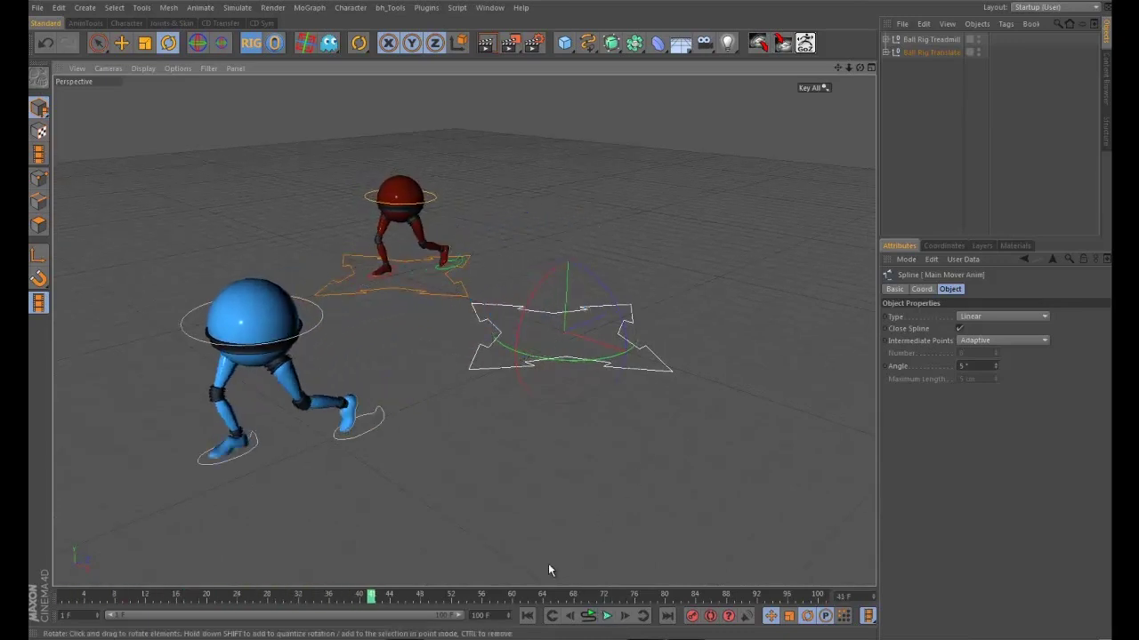
alt+drag(496, 410, 572, 445)
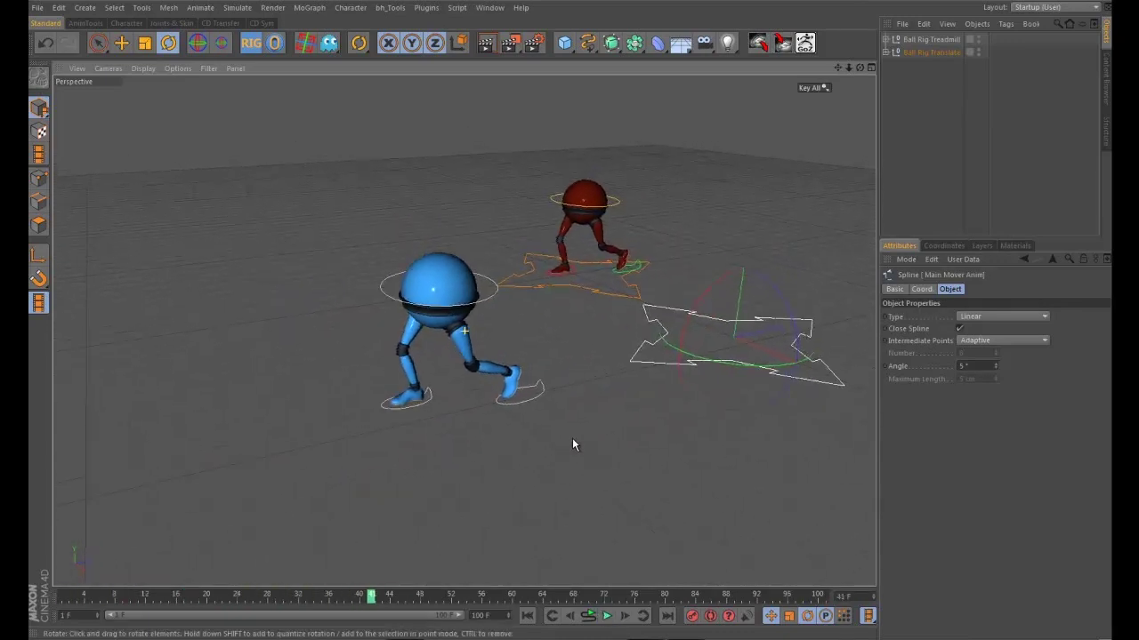
click(569, 434)
- Inspect the blue rig's left foot control, scrub its forward walk and return to frame 1
click(538, 397)
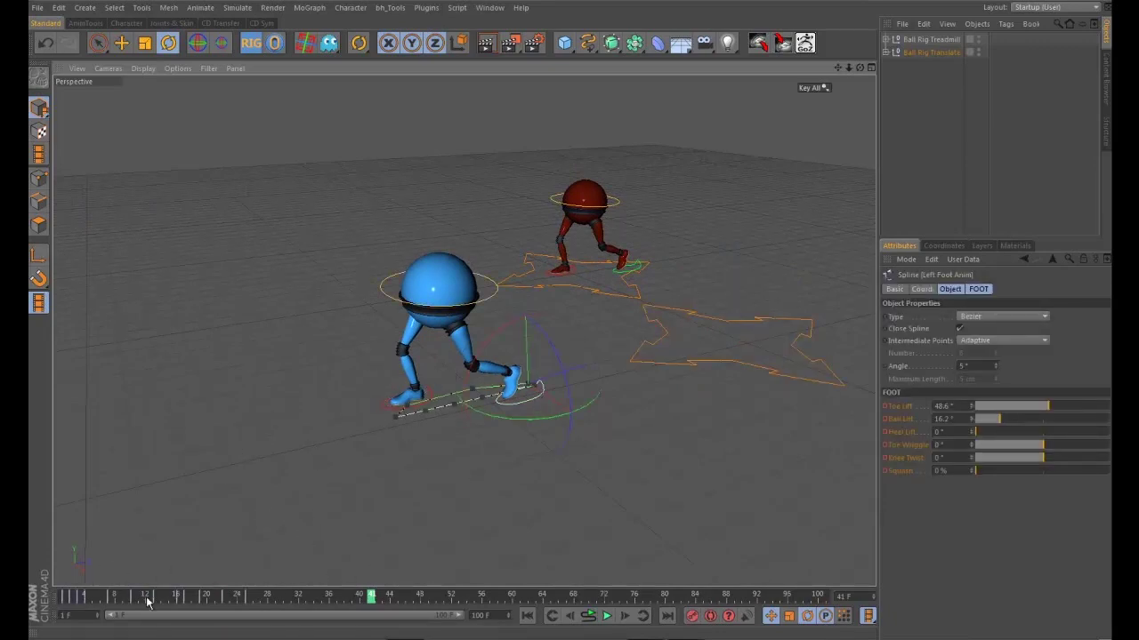
click(459, 506)
drag(219, 597, 409, 594)
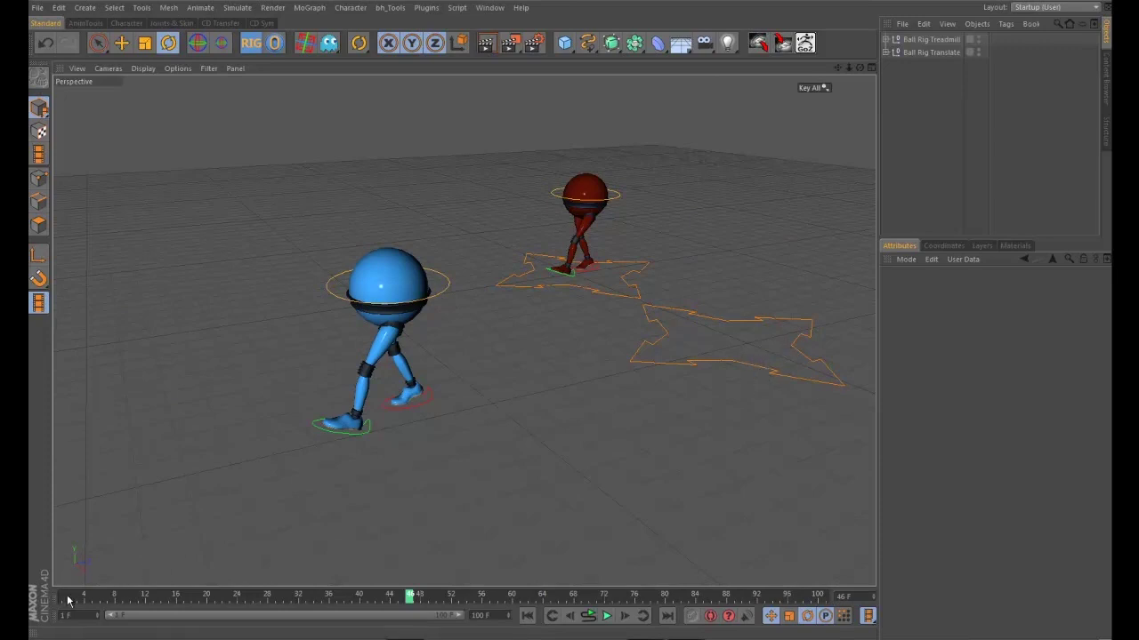
drag(66, 598, 37, 600)
alt+drag(401, 480, 371, 462)
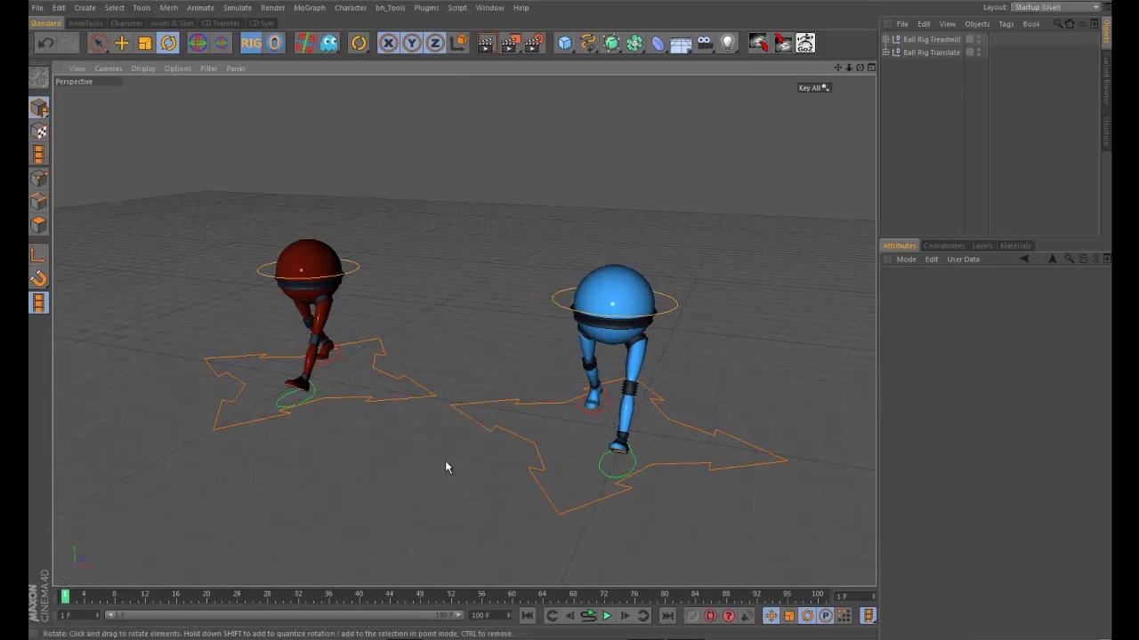
- Select the red rig's main mover and scrub the opening frames beside the blue rig
click(424, 404)
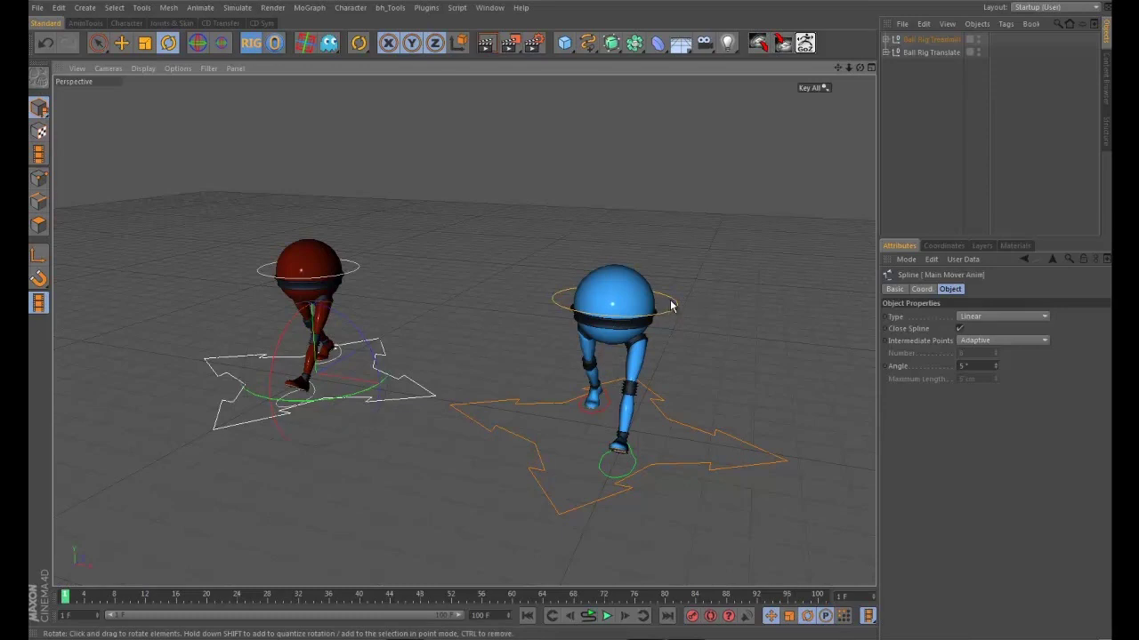
click(688, 396)
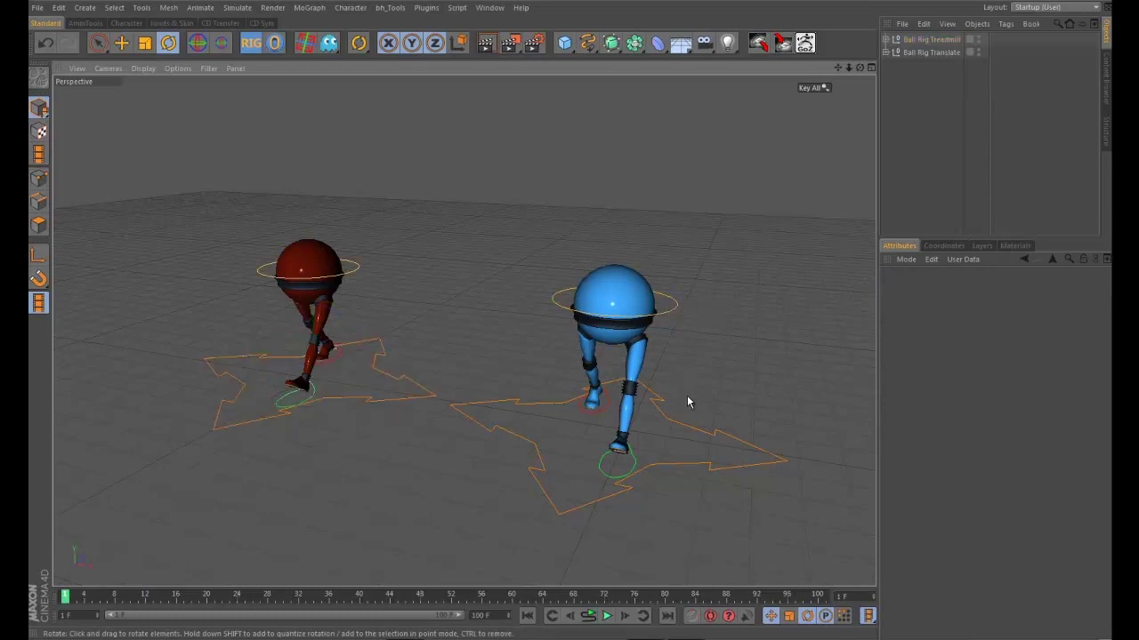
click(392, 405)
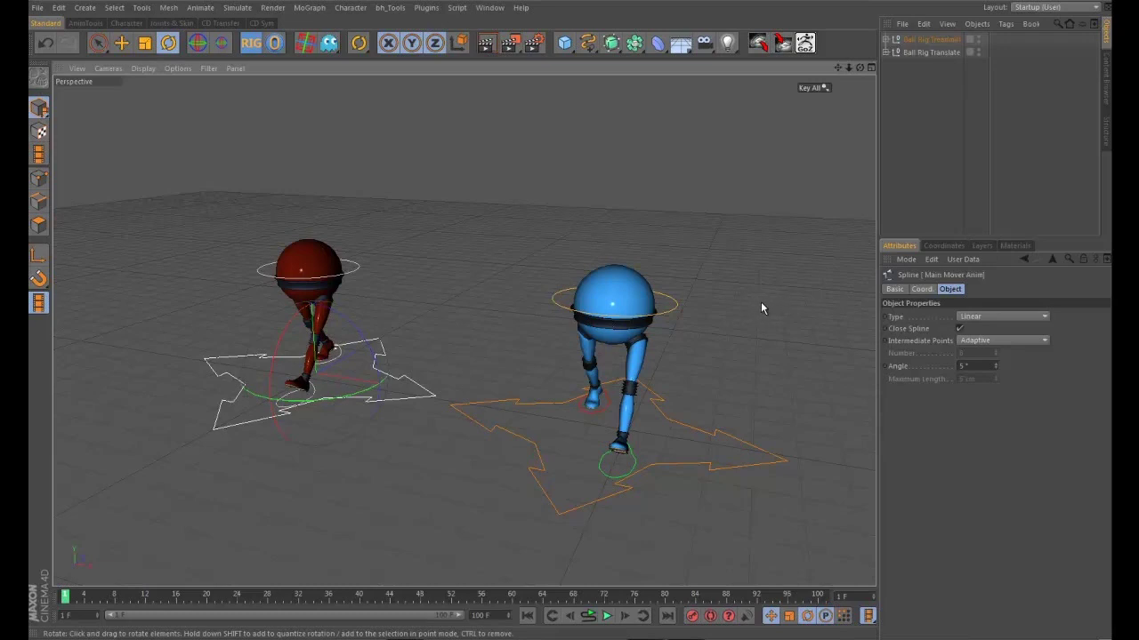
alt+drag(780, 345, 772, 355)
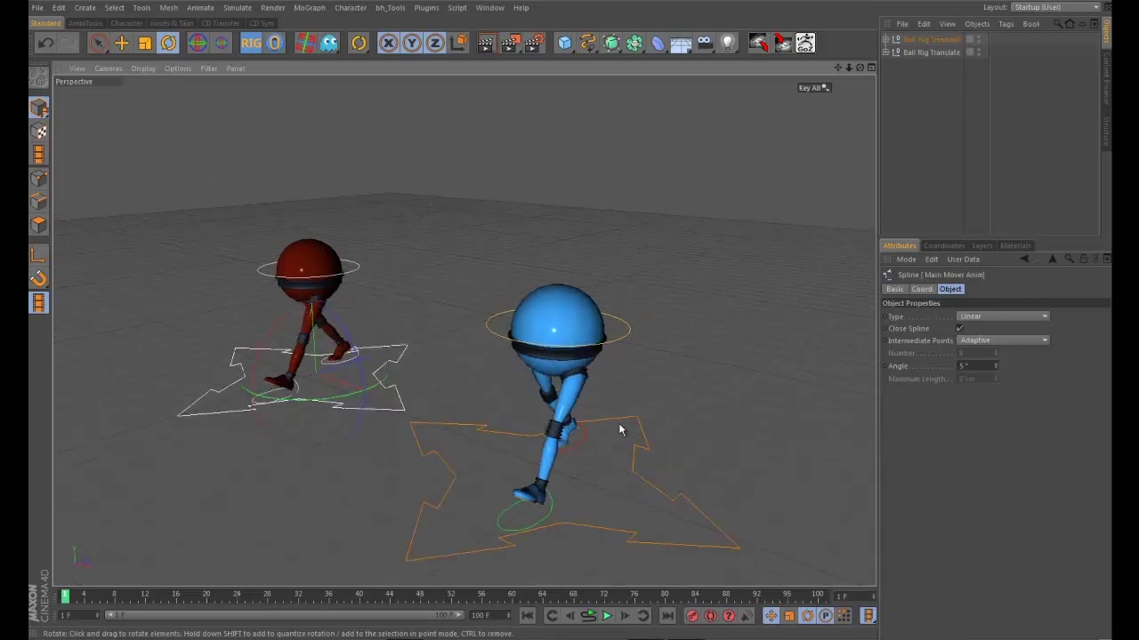
drag(86, 598, 65, 606)
- Compare the foot contact poses of both rigs at the start of the walk from several angles
alt+drag(290, 526, 383, 310)
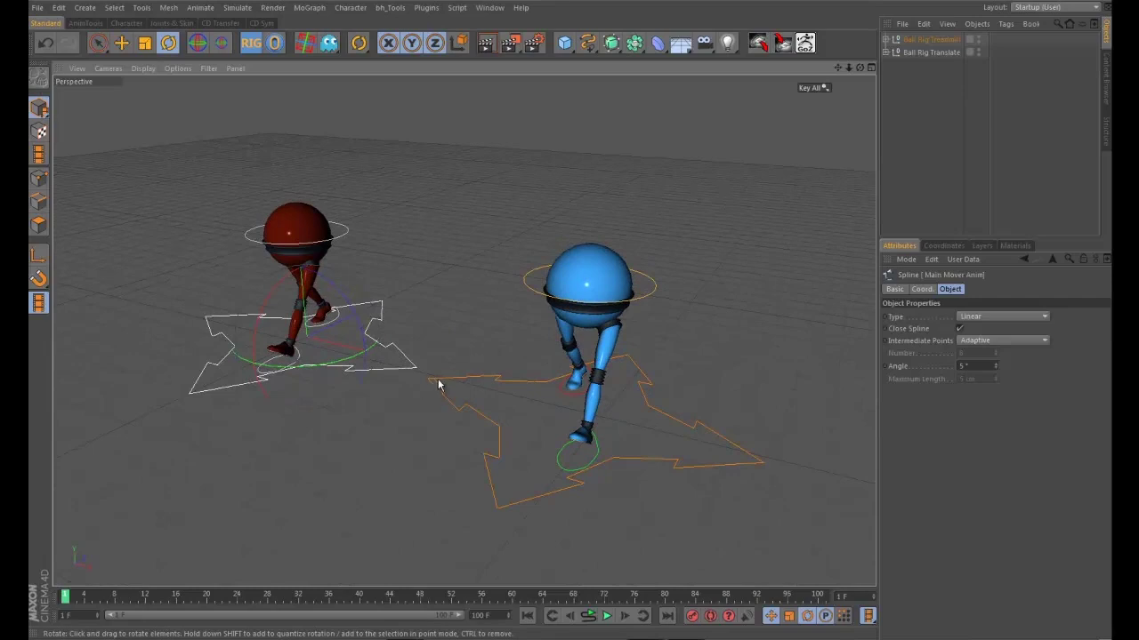
alt+drag(388, 430, 499, 451)
alt+drag(639, 428, 530, 409)
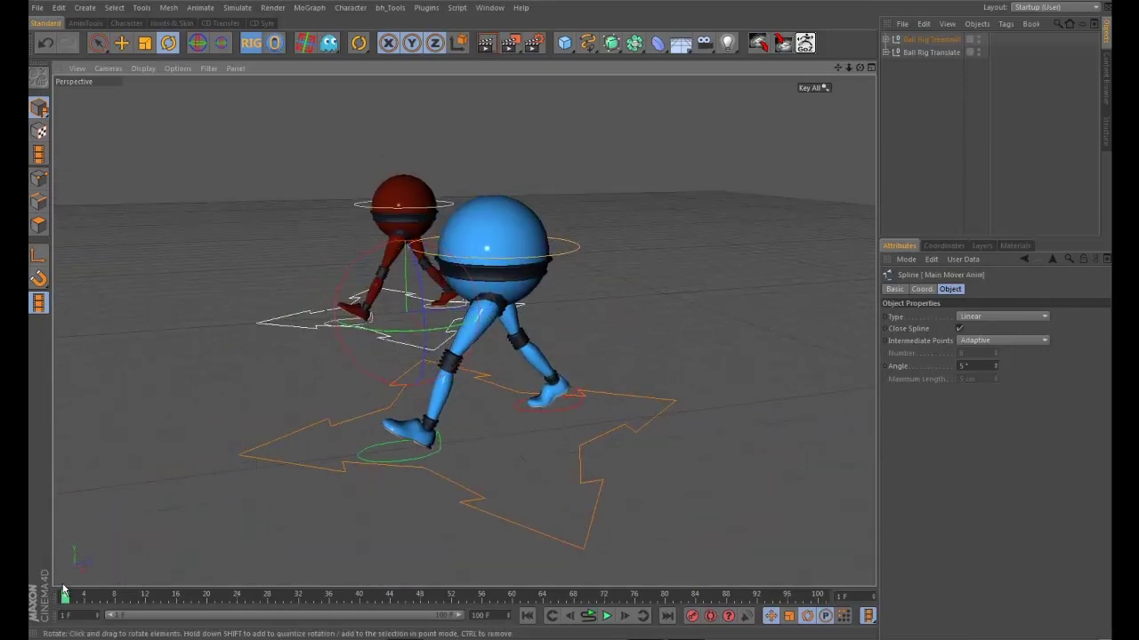
mouse_move(65, 594)
mouse_down()
mouse_move(225, 596)
mouse_move(62, 600)
mouse_up()
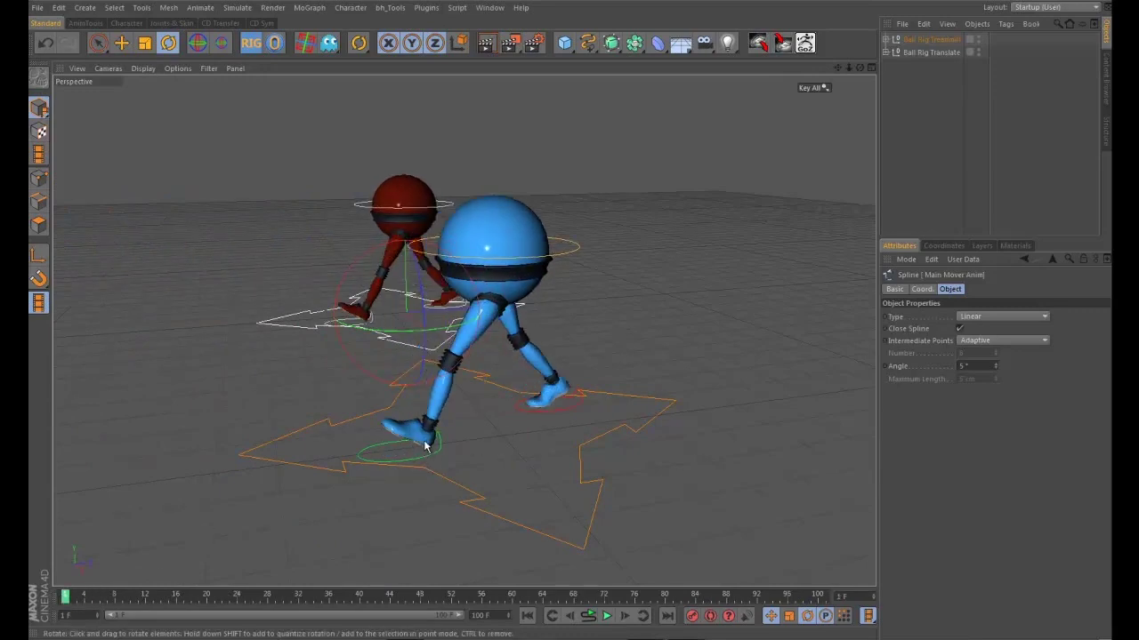
drag(65, 597, 185, 605)
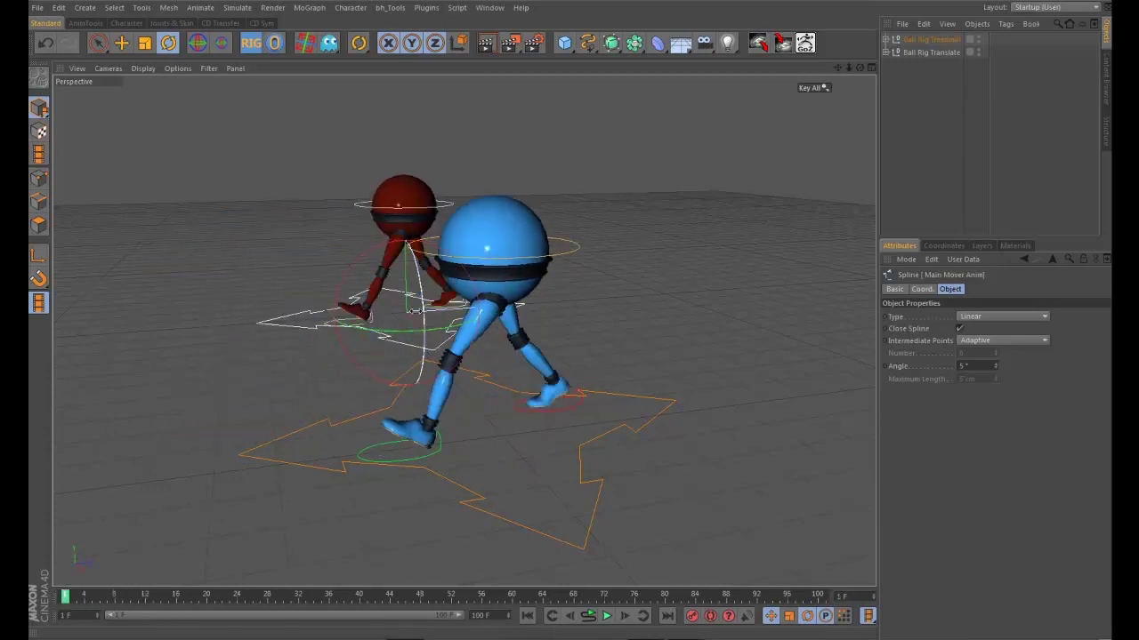
- Scrub both walk cycles from a side view, stopping at frame 26
alt+drag(415, 311, 373, 542)
click(71, 597)
drag(71, 597, 249, 597)
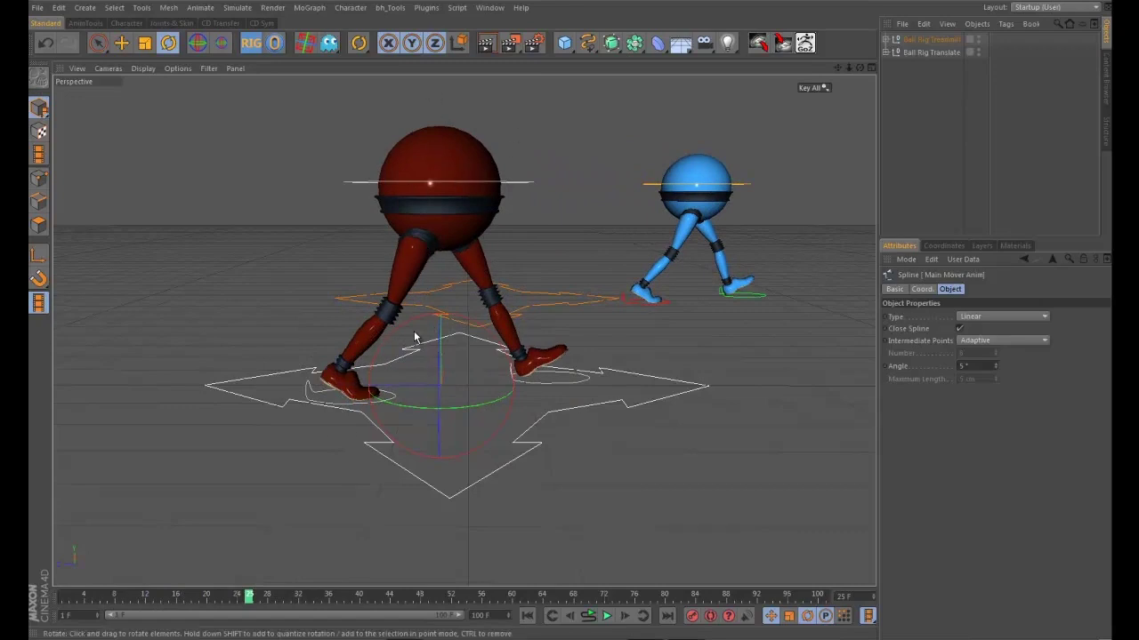
drag(76, 599, 256, 598)
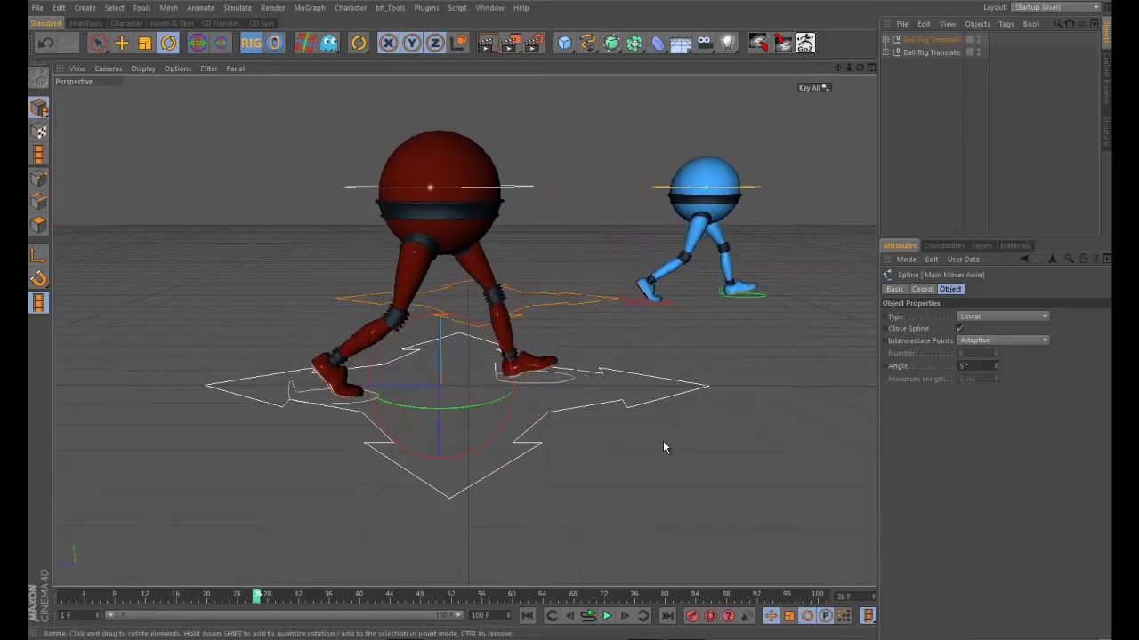
- Return to frame 1 and view the opening pose of both rigs from a raised three-quarter angle
mouse_move(72, 596)
mouse_down()
mouse_move(465, 586)
mouse_move(63, 596)
mouse_move(125, 605)
mouse_move(356, 598)
mouse_move(66, 596)
mouse_up()
alt+drag(523, 339, 703, 376)
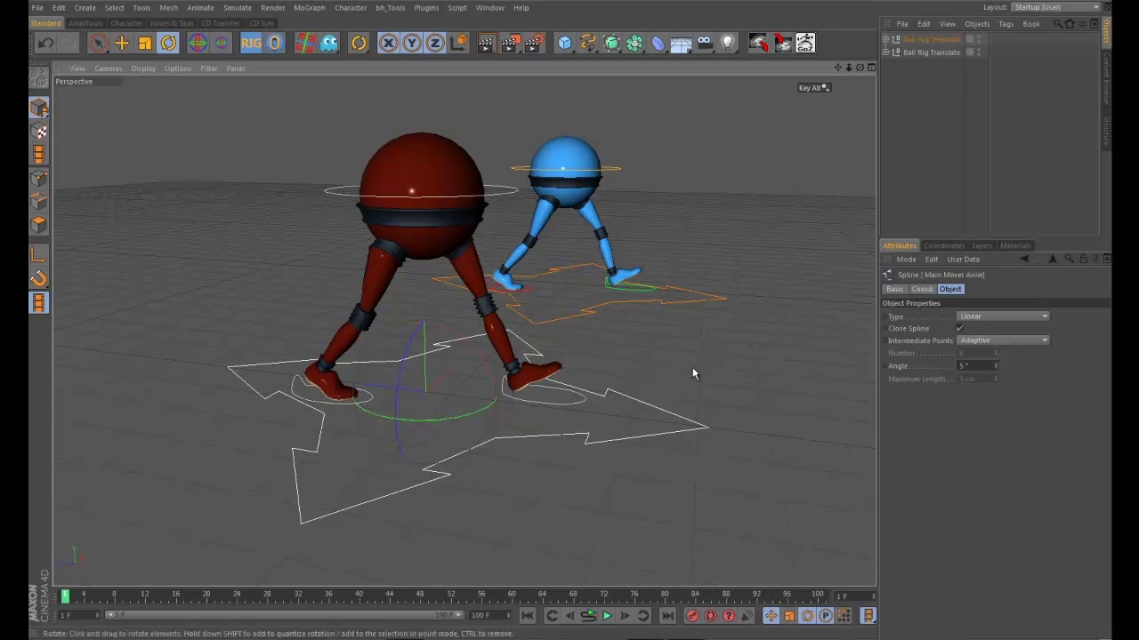
alt+middle_drag(516, 432, 520, 458)
alt+right_drag(448, 469, 438, 471)
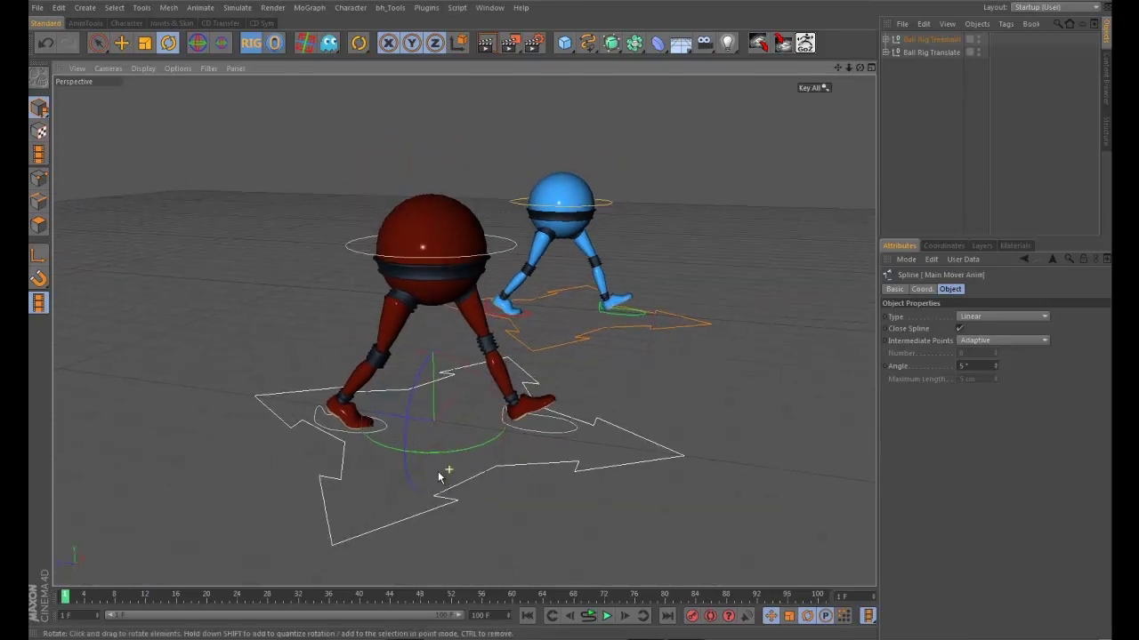
alt+drag(437, 470, 633, 316)
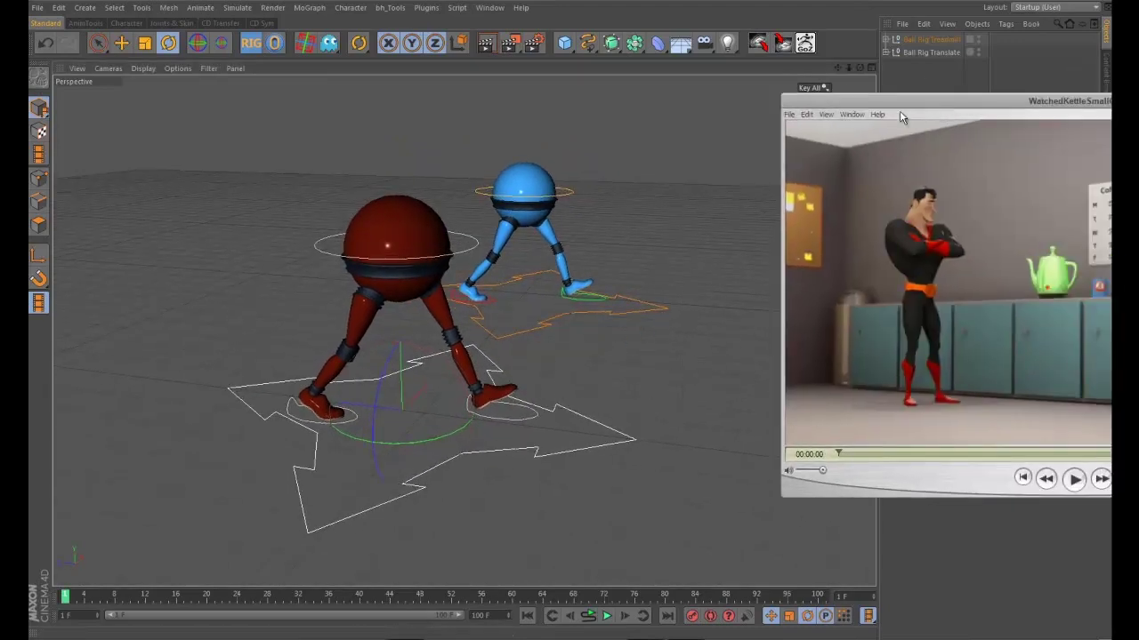
- Play and scrub the WatchedKettleSmallQT movie, move it aside, and select the blue rig's main mover control
drag(990, 102, 398, 111)
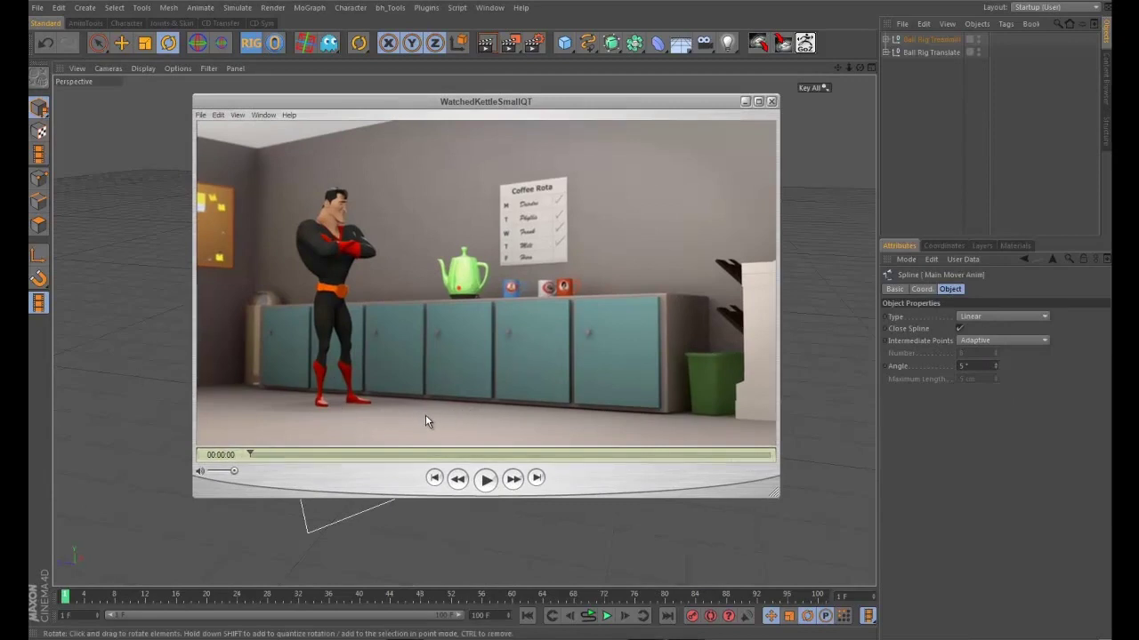
key(space)
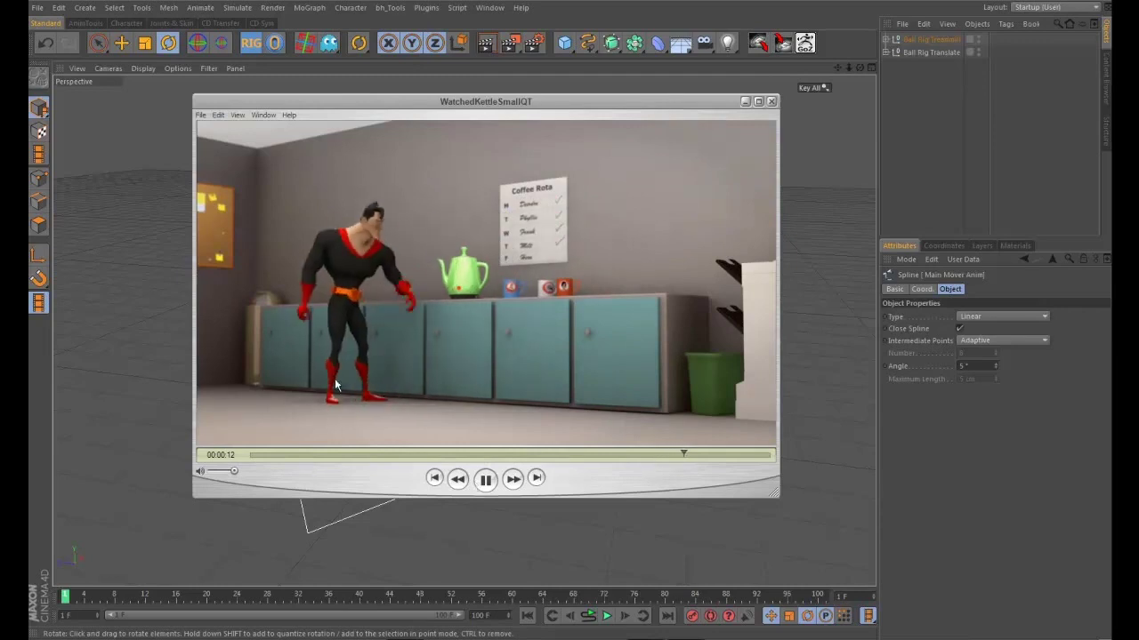
click(487, 480)
drag(407, 456, 717, 471)
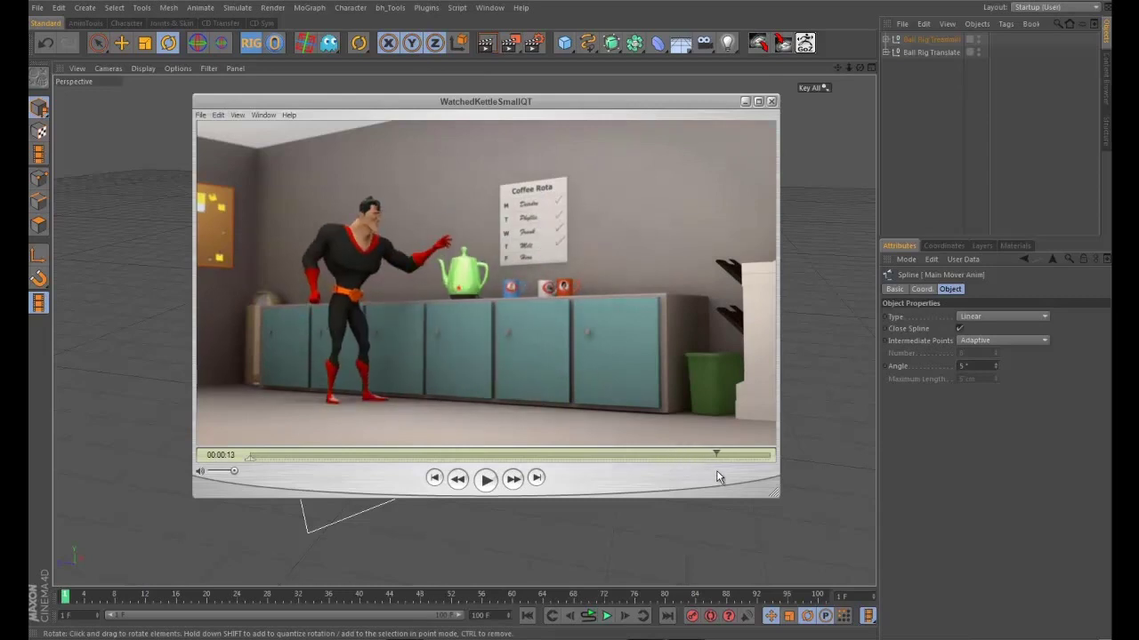
drag(499, 102, 199, 114)
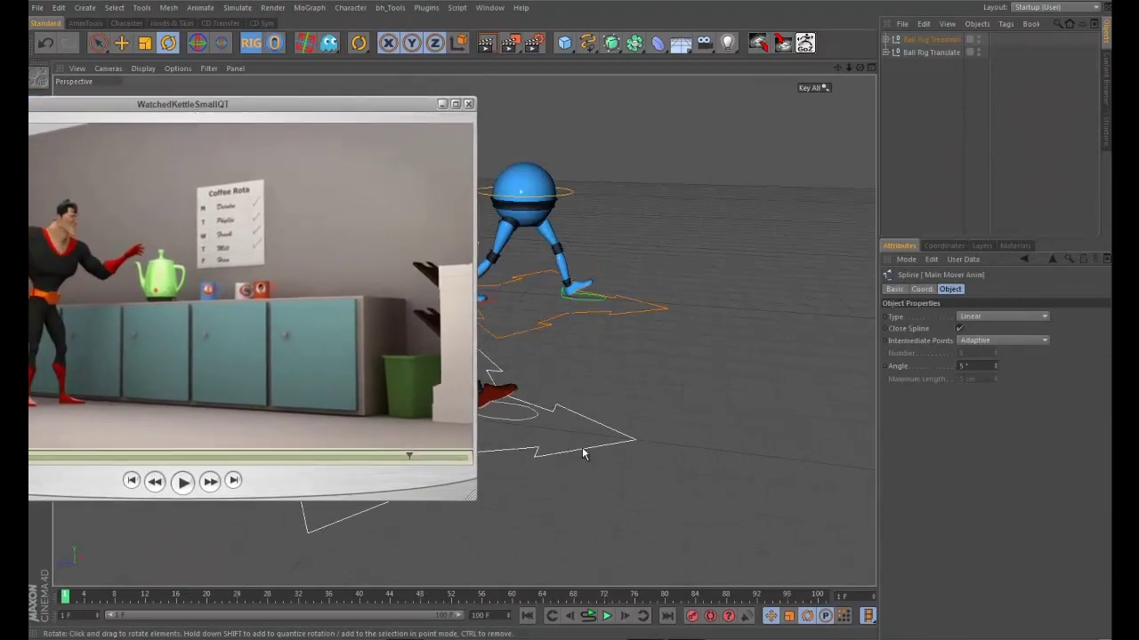
click(609, 318)
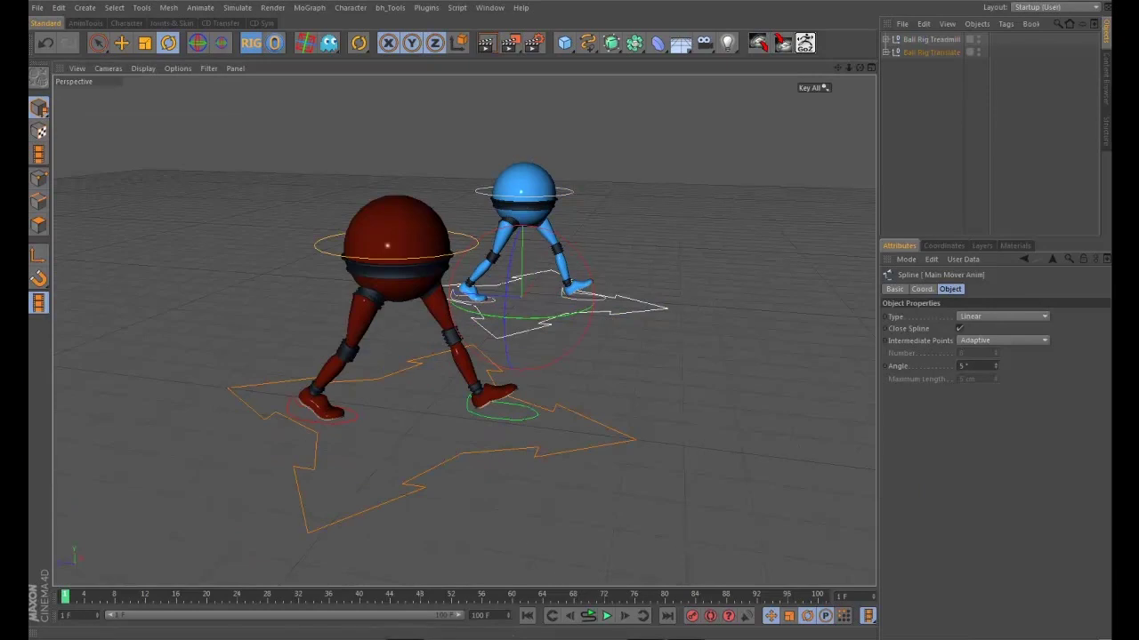
- Bring back the WatchedKettleSmallQT movie, scrub through the character's walk, rewind it to the start and move it out of view
click(646, 637)
drag(294, 111, 310, 112)
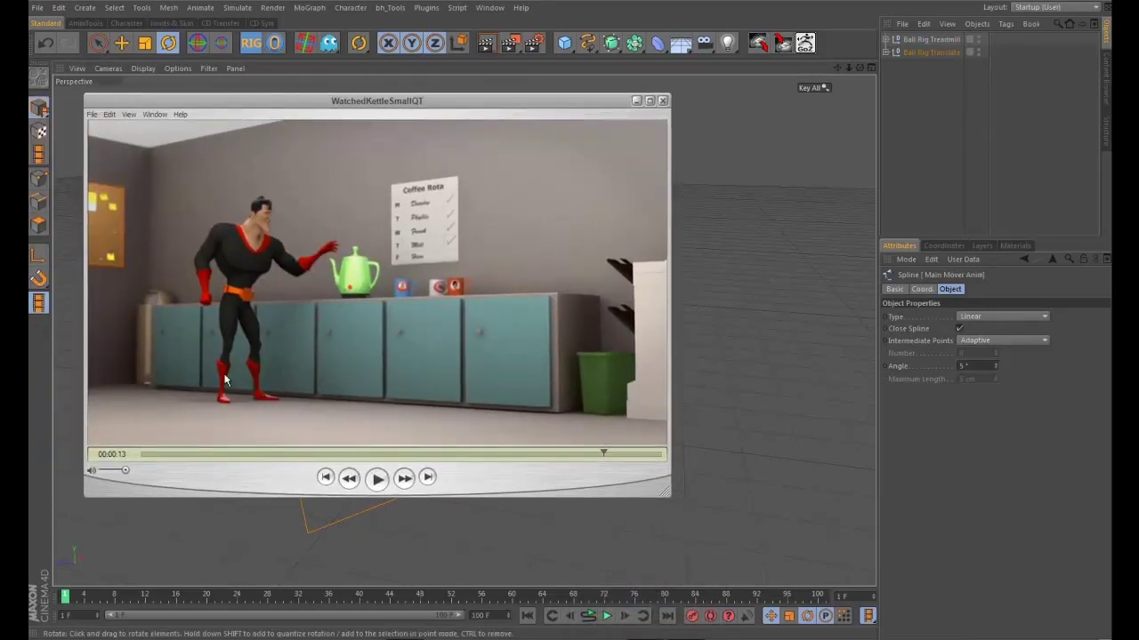
drag(178, 457, 488, 470)
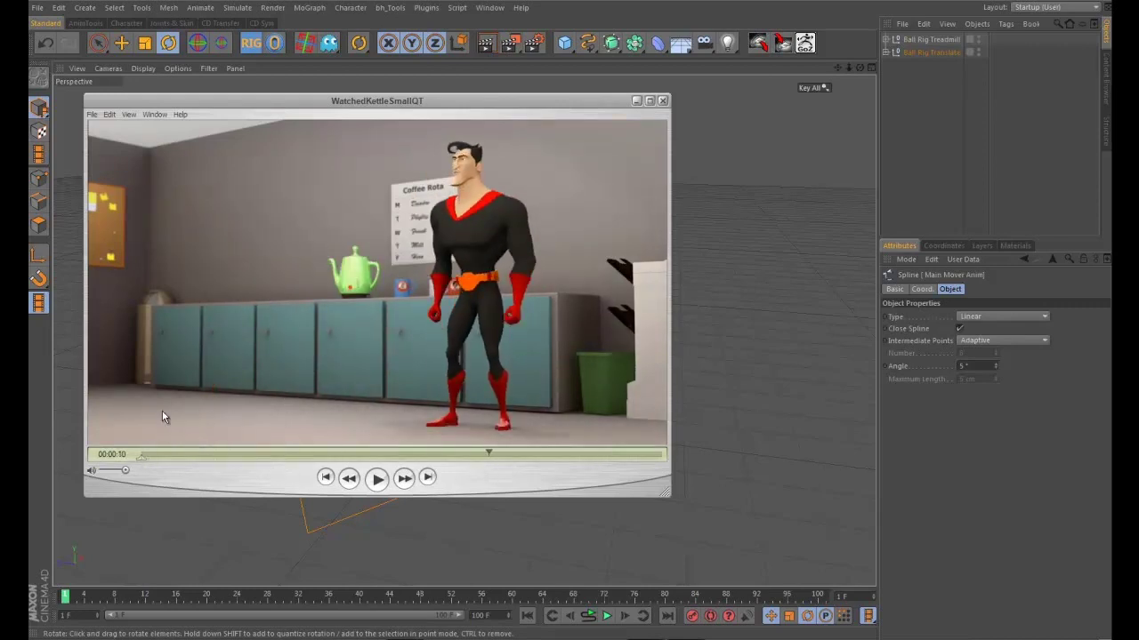
drag(170, 472, 566, 464)
drag(374, 457, 140, 459)
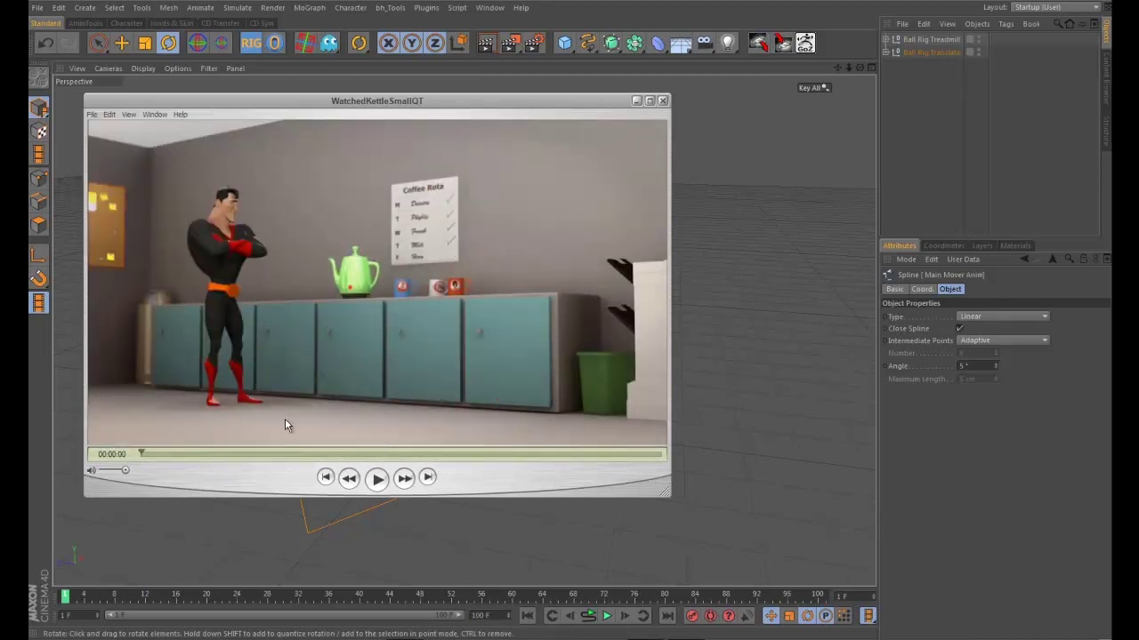
drag(561, 102, 1137, 133)
- Clear the main mover selection and scrub the opening frames of both walk cycles, returning to frame 1
alt+drag(732, 326, 650, 330)
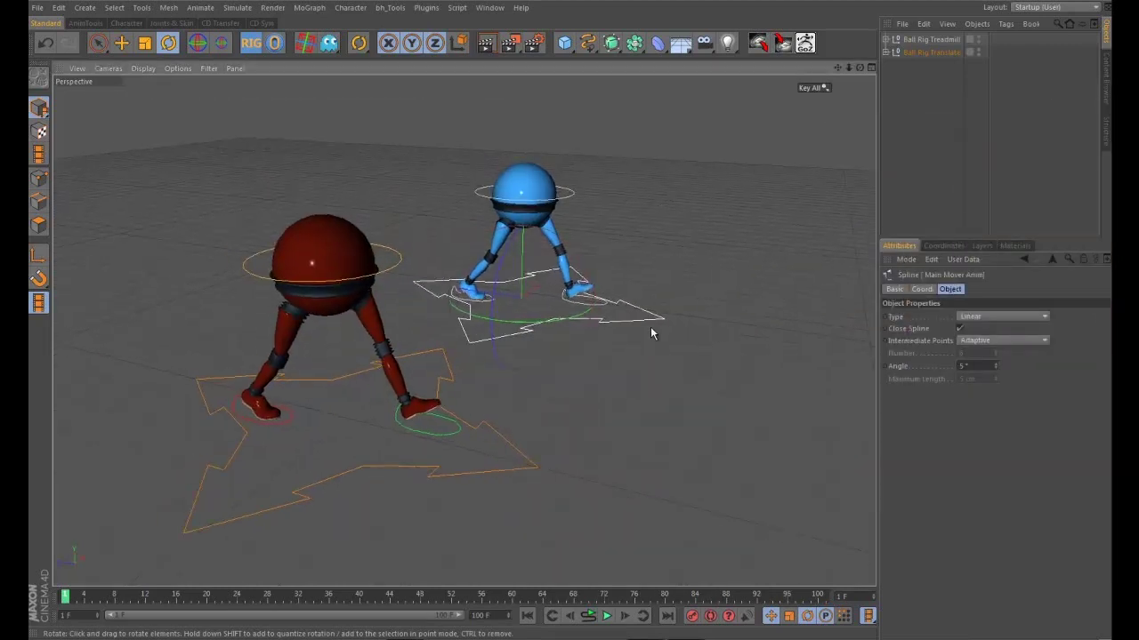
click(650, 330)
mouse_move(67, 598)
mouse_down()
mouse_move(399, 592)
mouse_move(65, 596)
mouse_up()
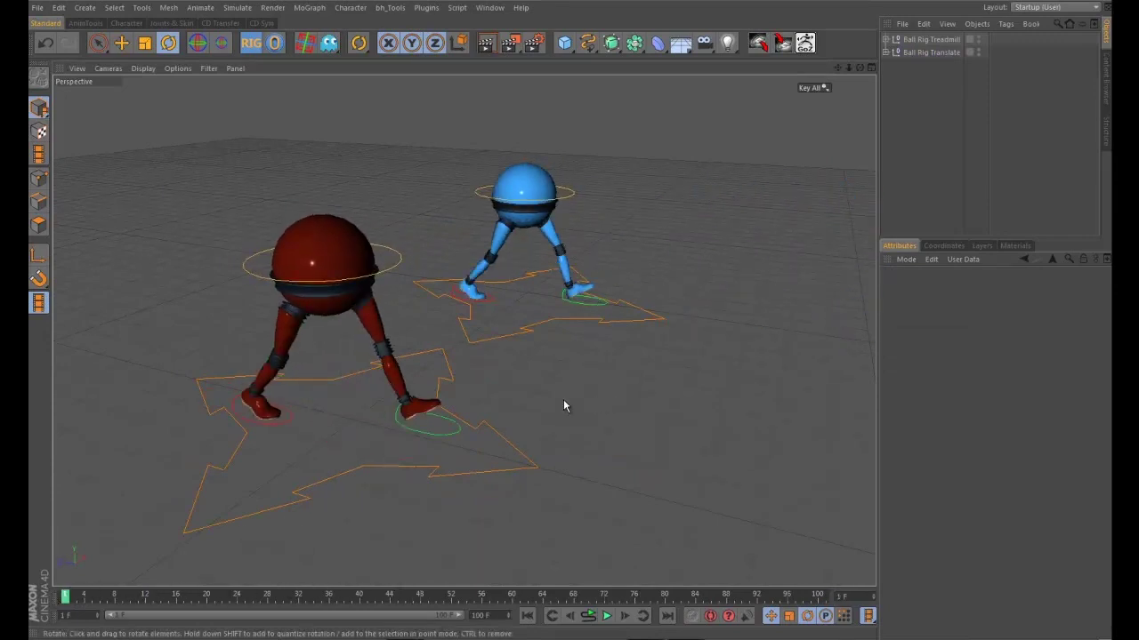
alt+drag(602, 424, 645, 433)
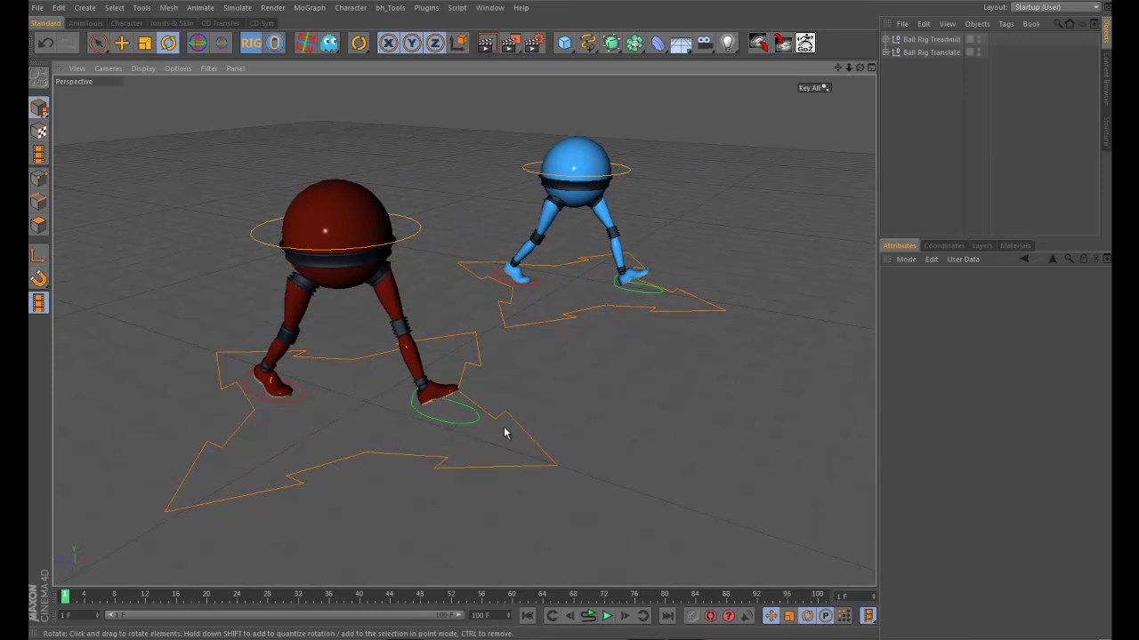
alt+drag(377, 448, 408, 444)
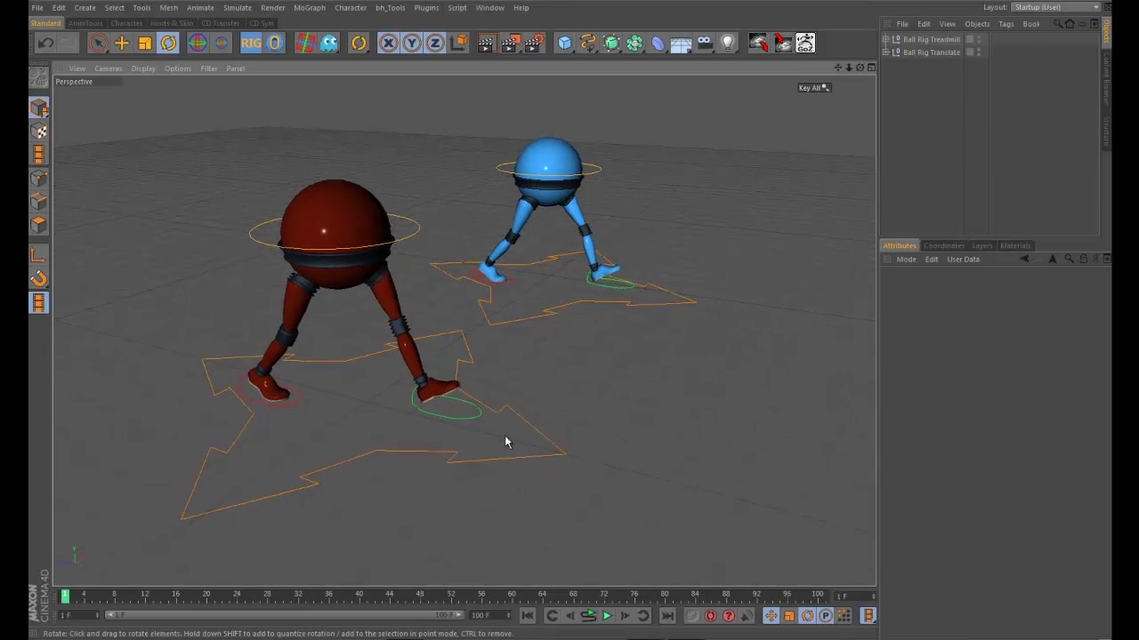
drag(89, 596, 64, 596)
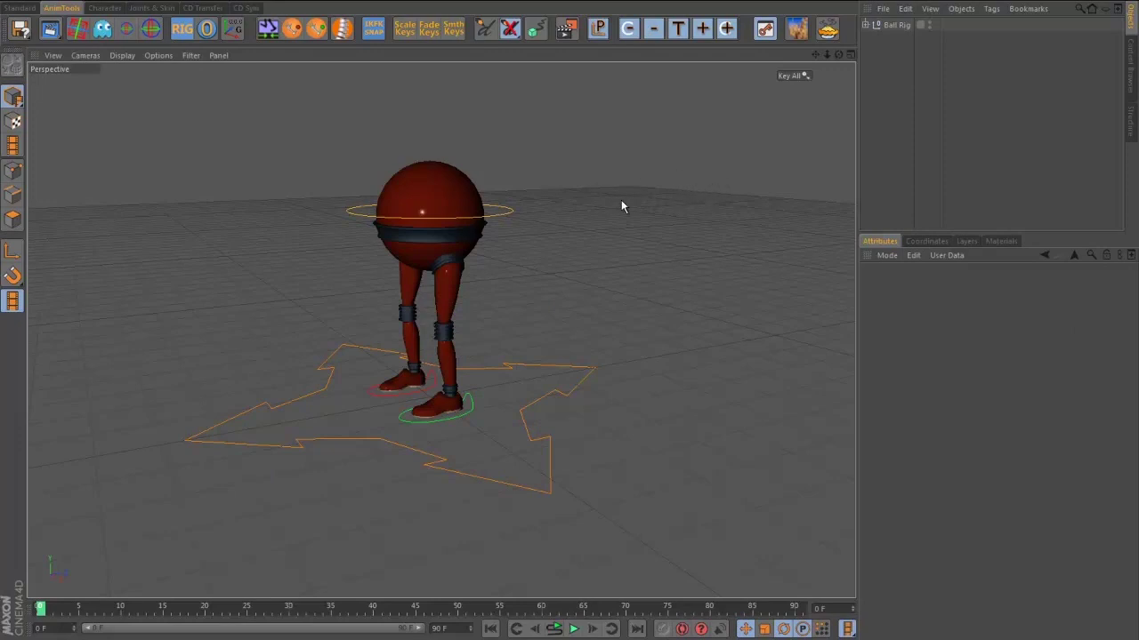
- In the single Ball Rig scene, set the project to 24 FPS with project and preview ranges of frames 1 to 72
alt+drag(627, 234, 596, 275)
alt+right_drag(594, 274, 622, 271)
alt+middle_drag(622, 272, 649, 257)
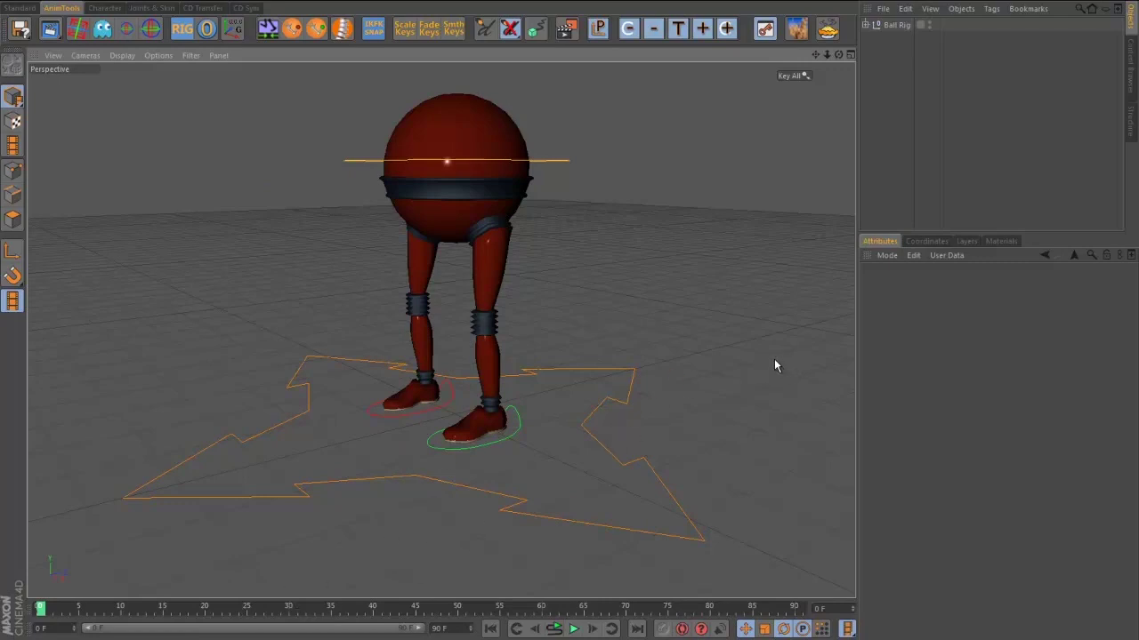
key(ctrl+d)
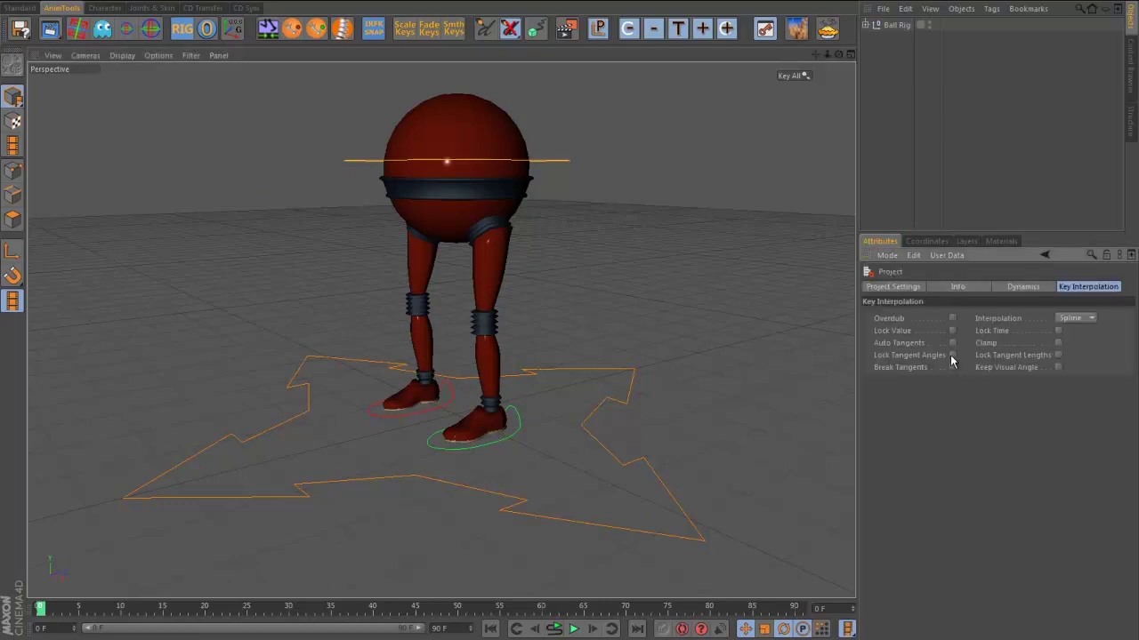
click(906, 290)
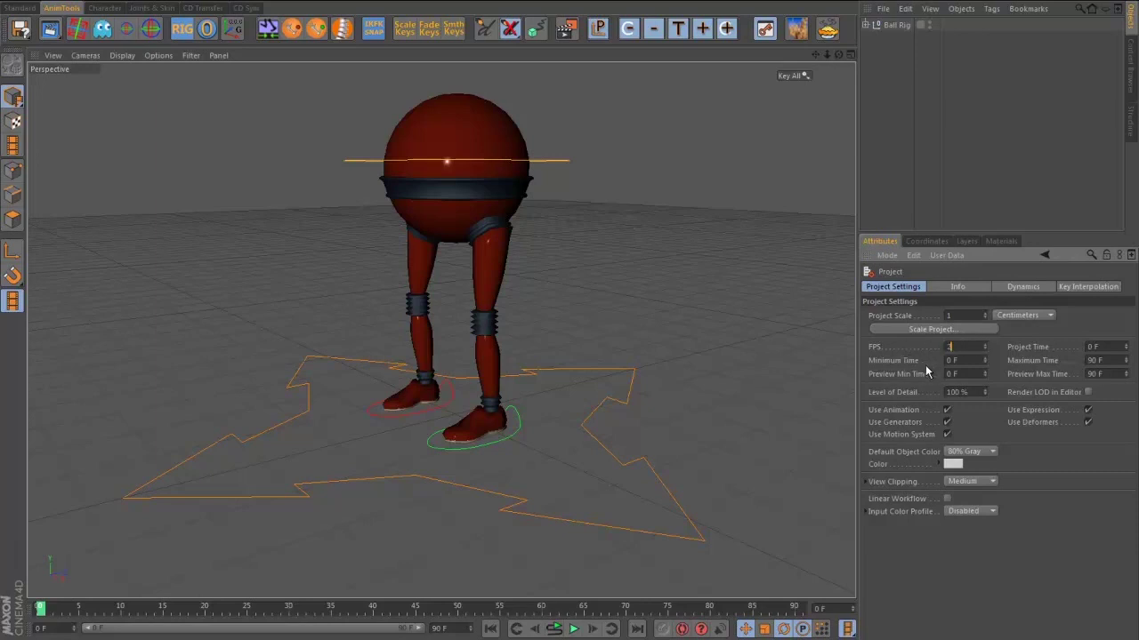
text(24)
key(Return)
drag(971, 361, 902, 360)
key(Tab)
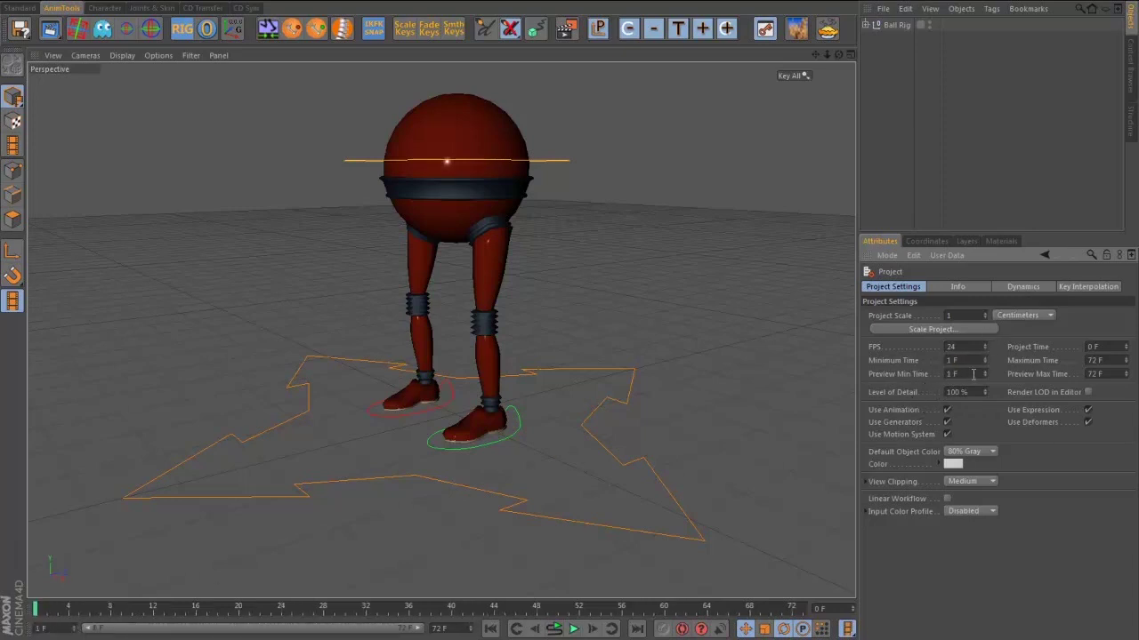
- Go to frame 1 and set the project's default key interpolation to Linear
click(42, 612)
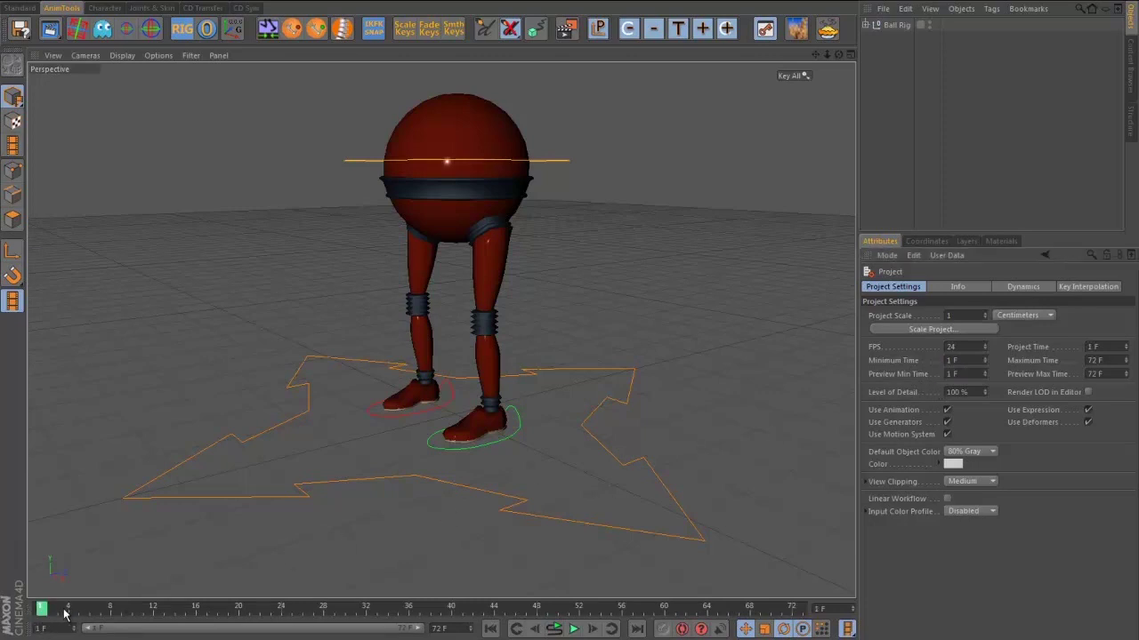
drag(44, 610, 170, 599)
click(1074, 289)
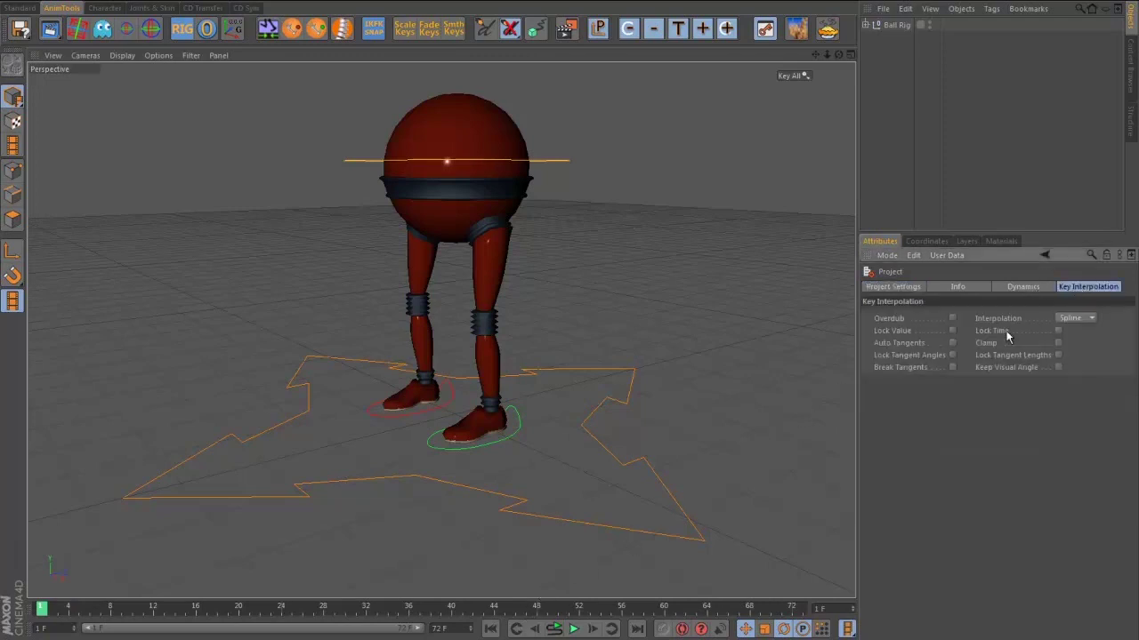
click(1079, 324)
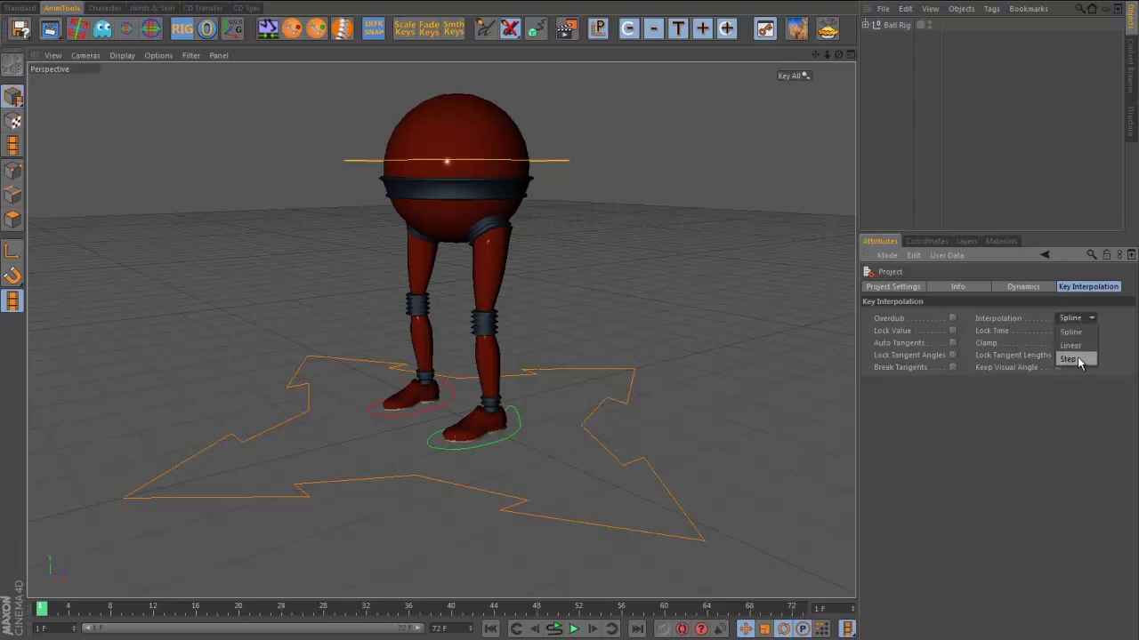
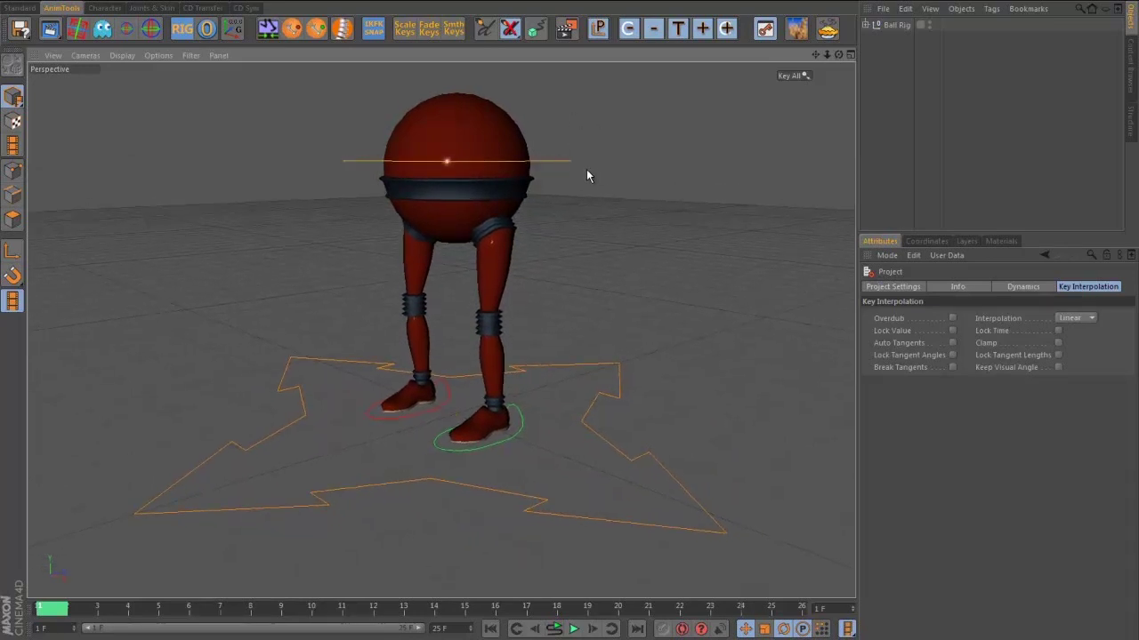
- Inspect the left foot control and its FOOT settings, deselect it, and view the standing rig from several angles
alt+drag(628, 224, 625, 230)
click(519, 433)
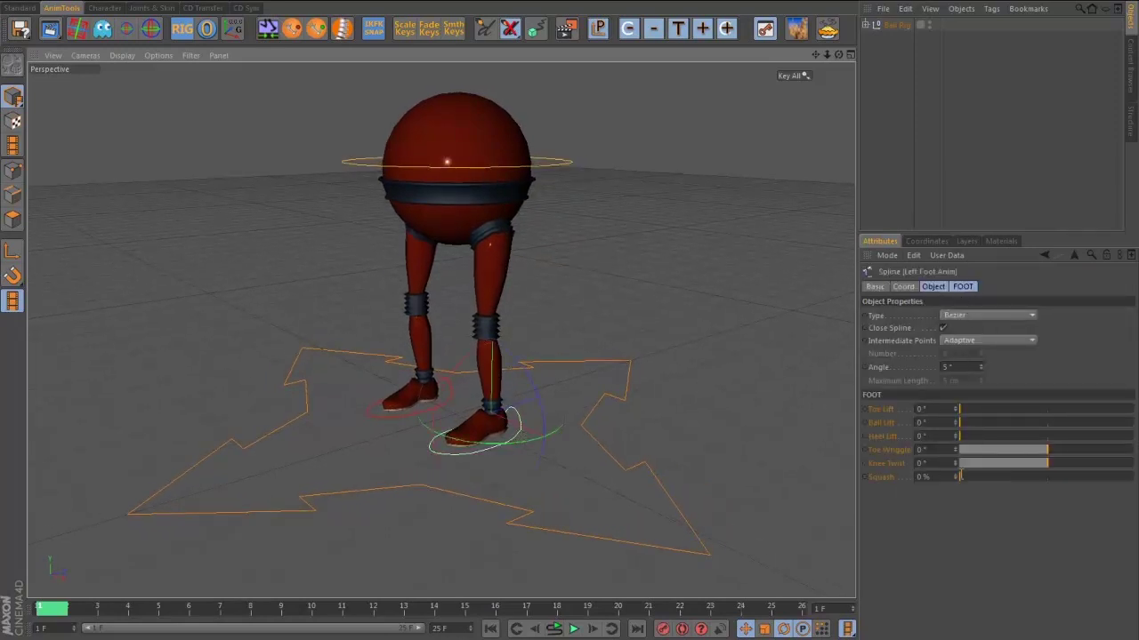
alt+drag(752, 408, 706, 328)
click(738, 414)
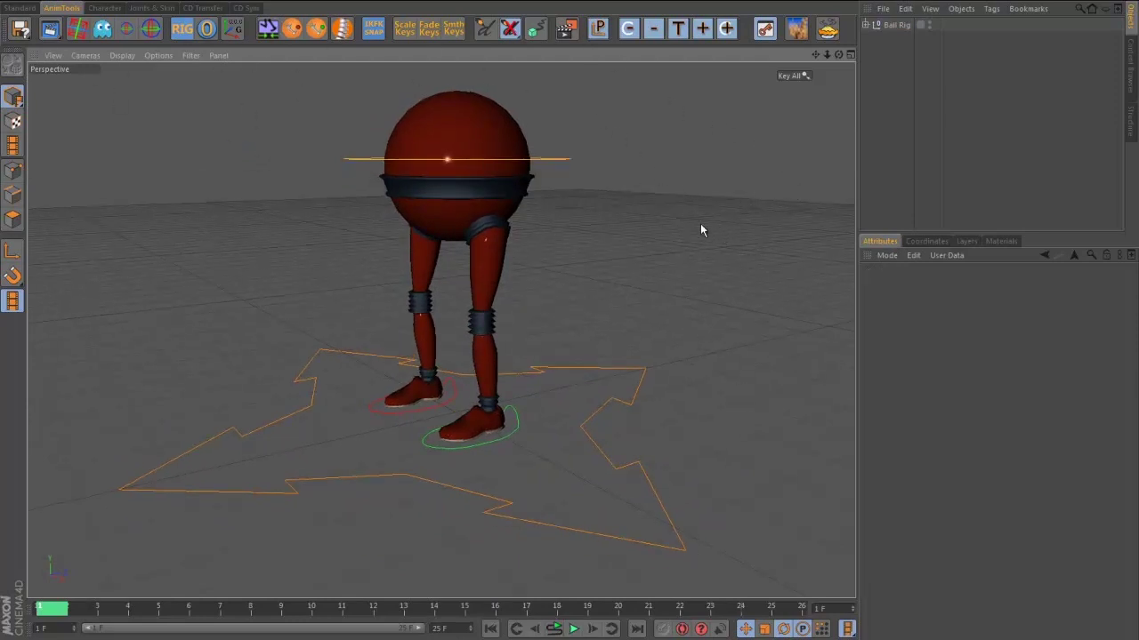
alt+drag(652, 94, 712, 189)
alt+drag(704, 280, 709, 272)
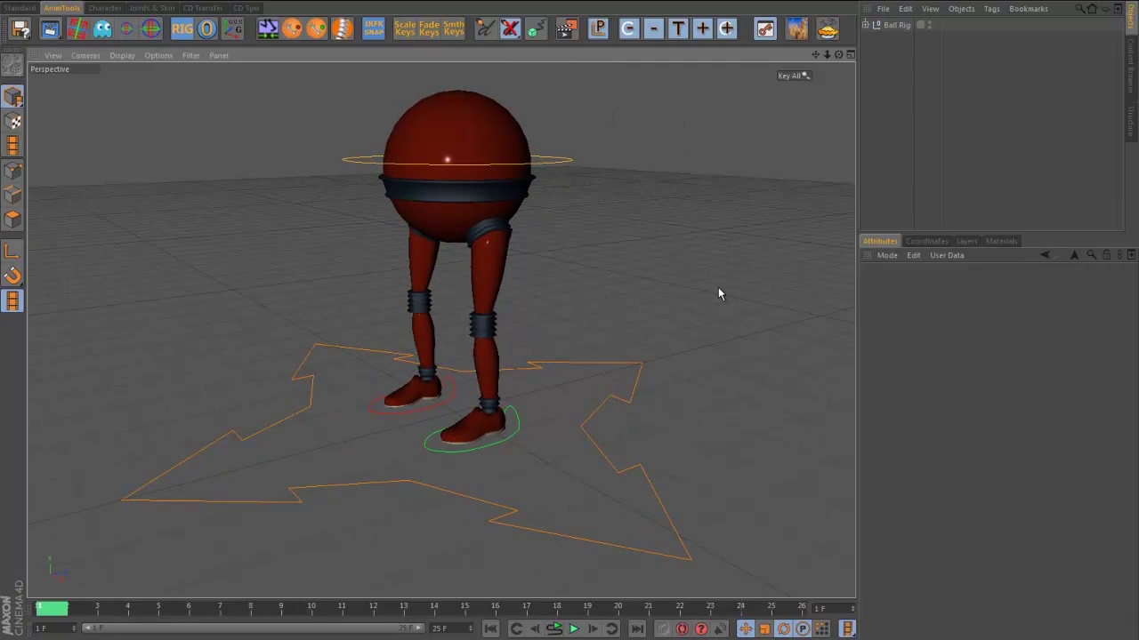
alt+drag(718, 294, 623, 249)
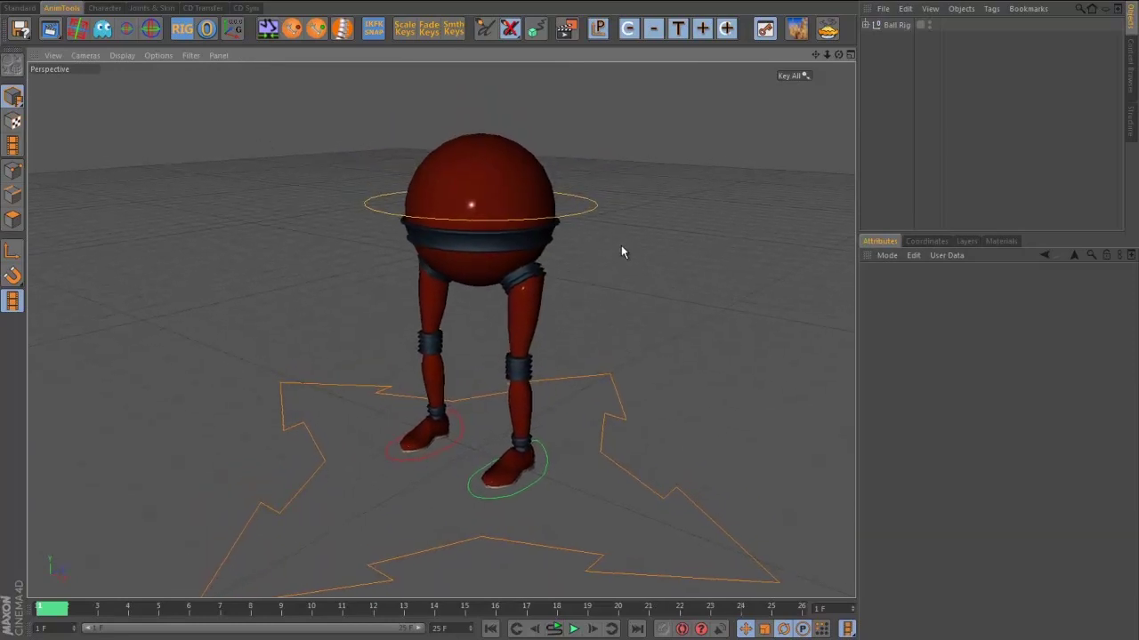
alt+drag(676, 303, 662, 281)
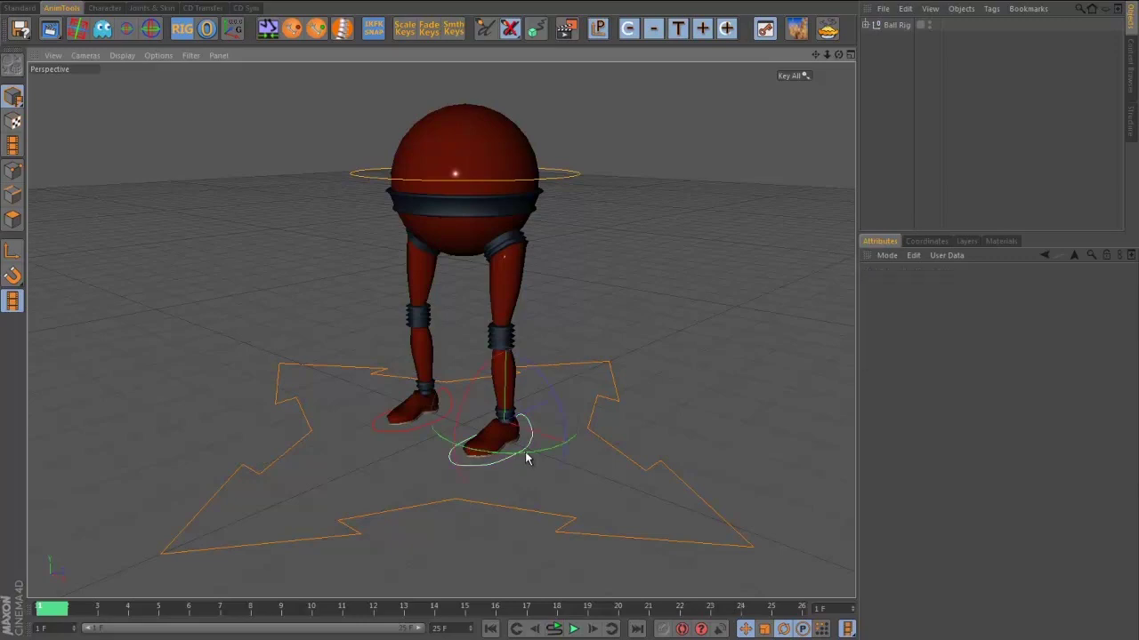
- Inspect the rig's right foot and body controls from several angles, and clear the selection
click(423, 430)
click(576, 178)
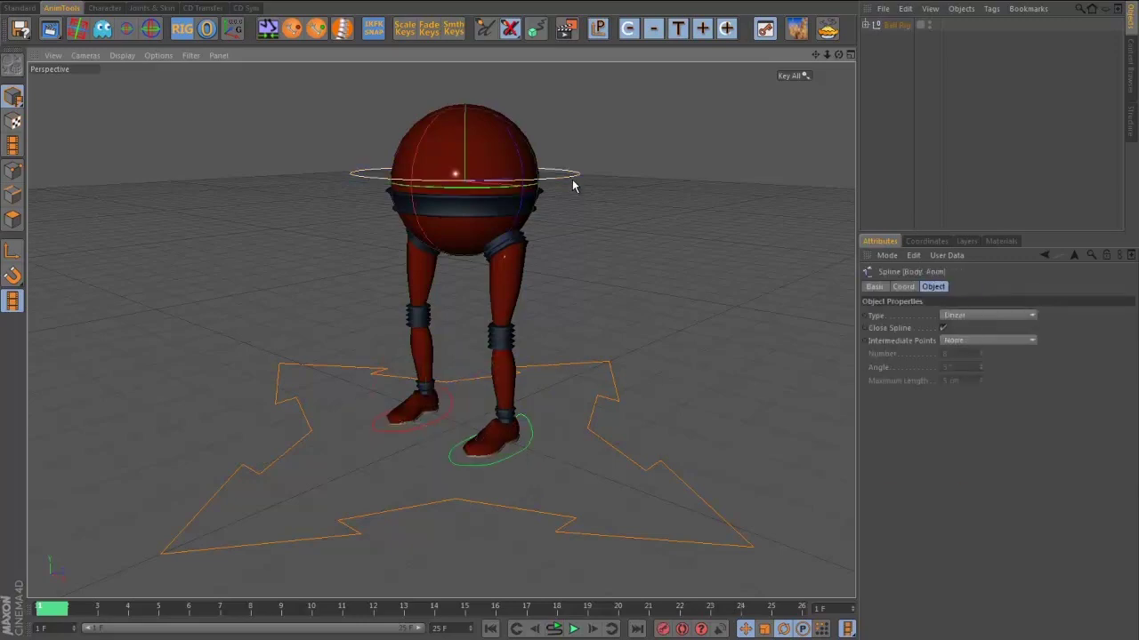
alt+drag(551, 205, 620, 285)
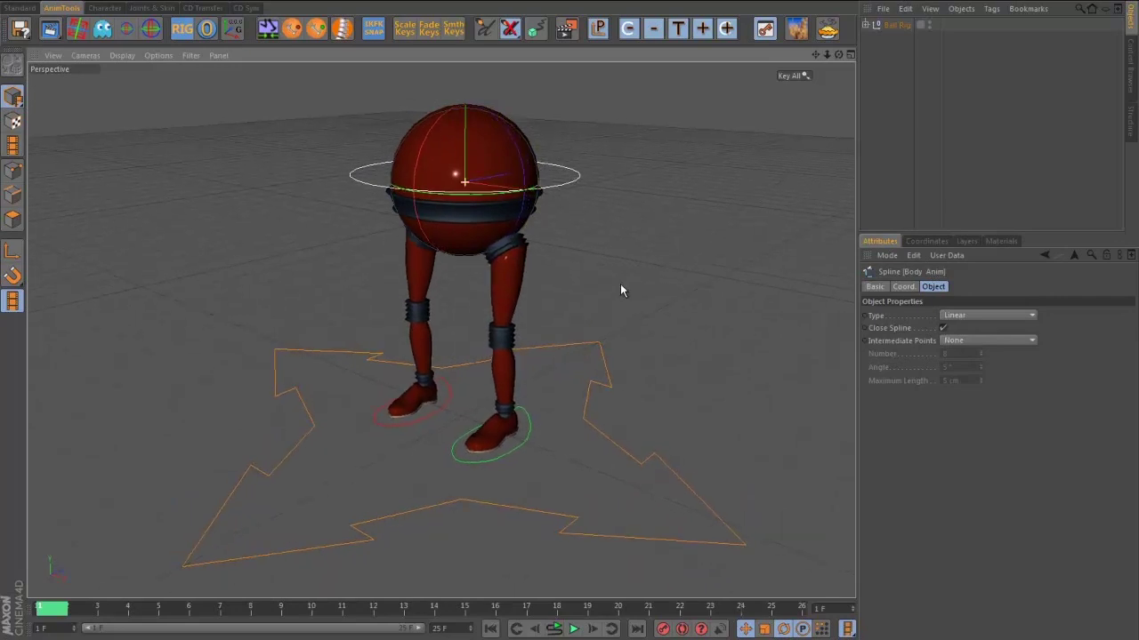
mouse_move(646, 330)
alt+mouse_down()
mouse_move(653, 317)
mouse_move(623, 338)
mouse_move(656, 338)
mouse_move(646, 358)
mouse_move(661, 344)
alt+mouse_up()
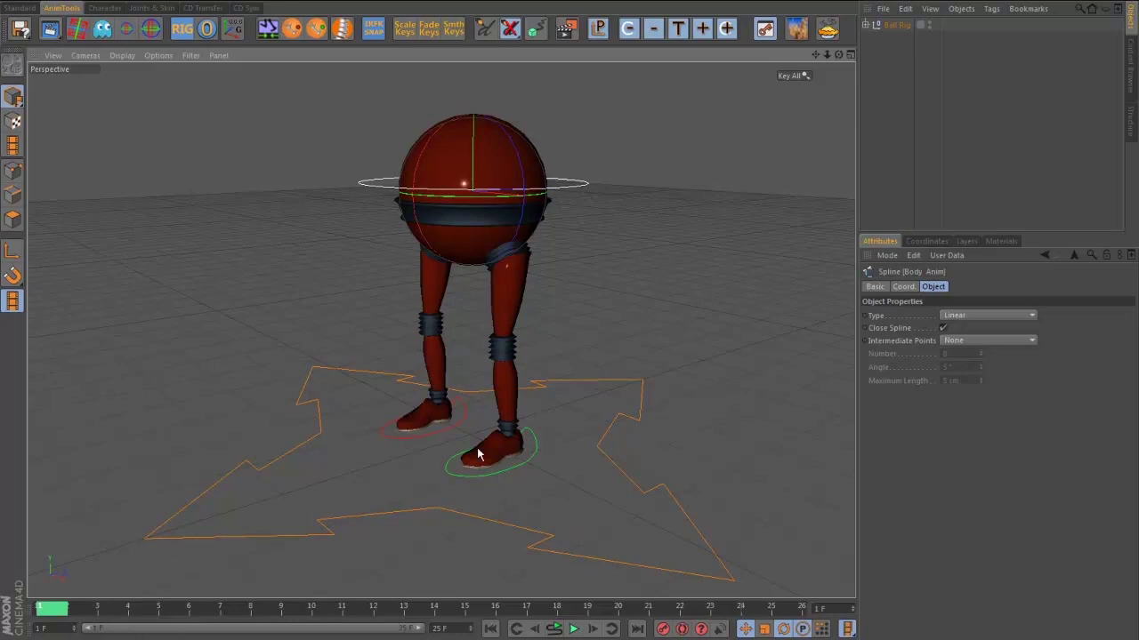
click(684, 383)
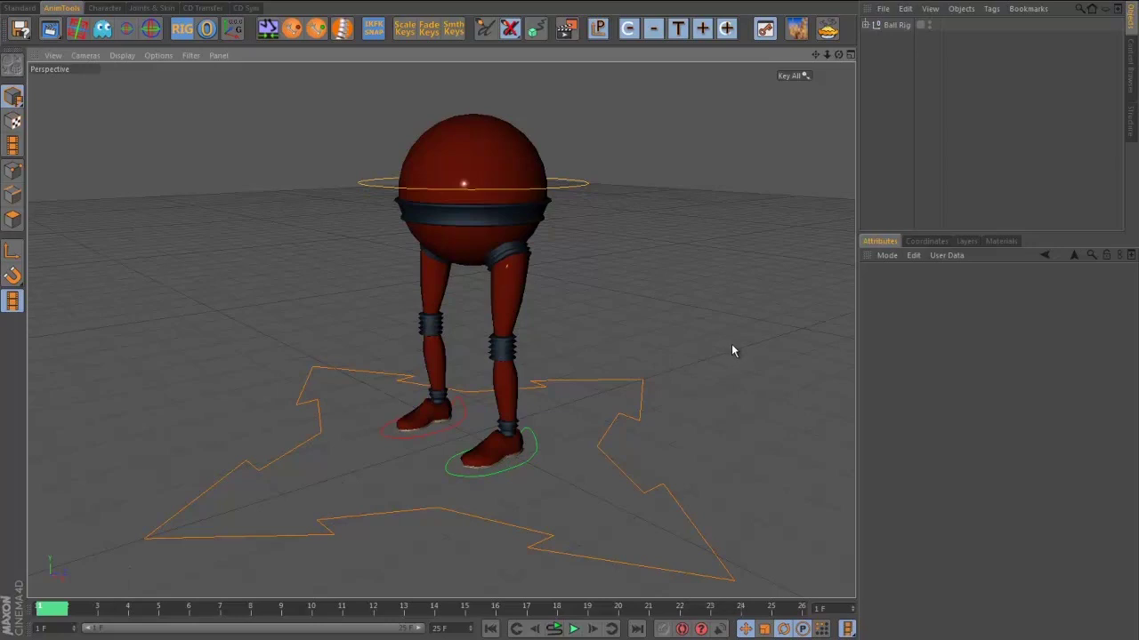
mouse_move(709, 363)
alt+mouse_down()
mouse_move(727, 361)
mouse_move(720, 368)
alt+mouse_up()
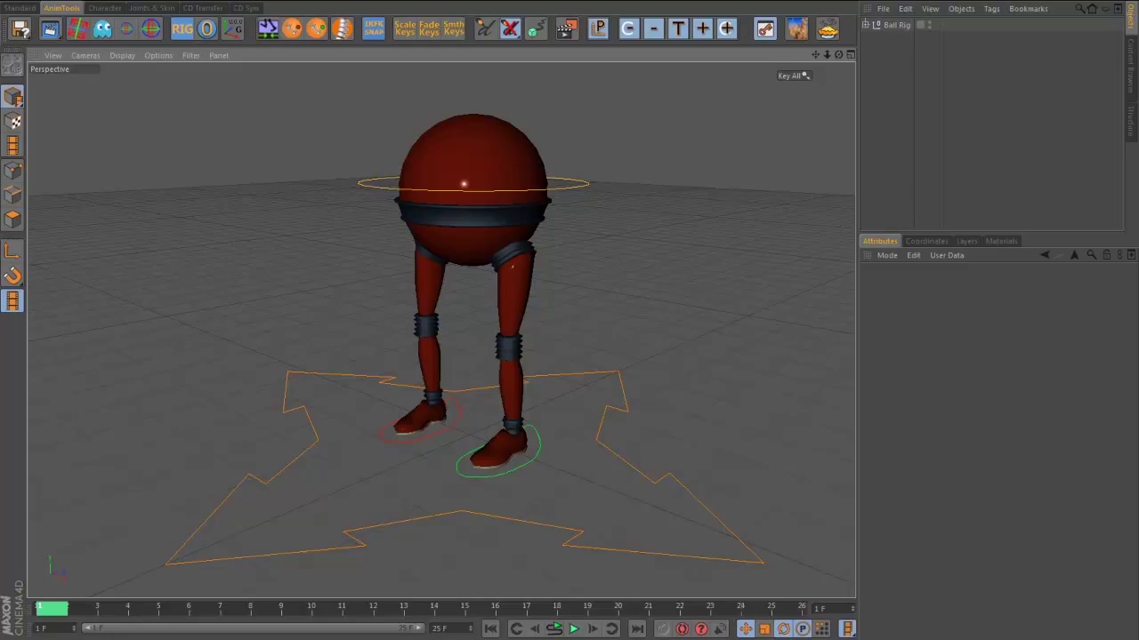
- Switch to Windows Explorer and show the "- Walk poses reference" folder
click(139, 637)
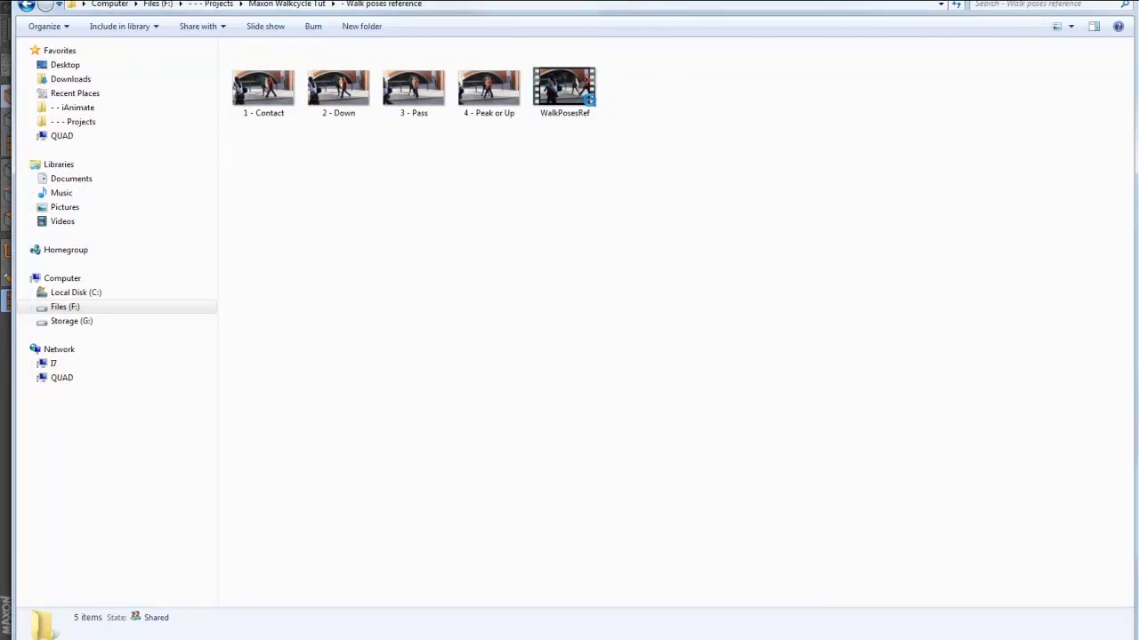
- Examine the walking man in the WalkPosesRef video by scrubbing through its first frames, and close it
click(589, 96)
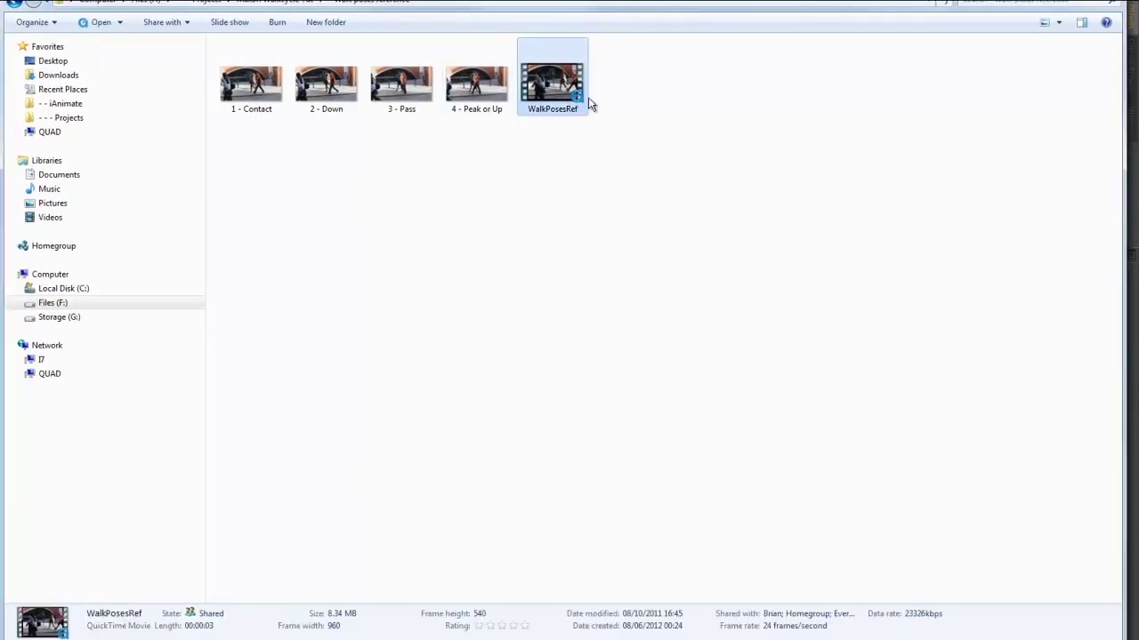
double_click(588, 103)
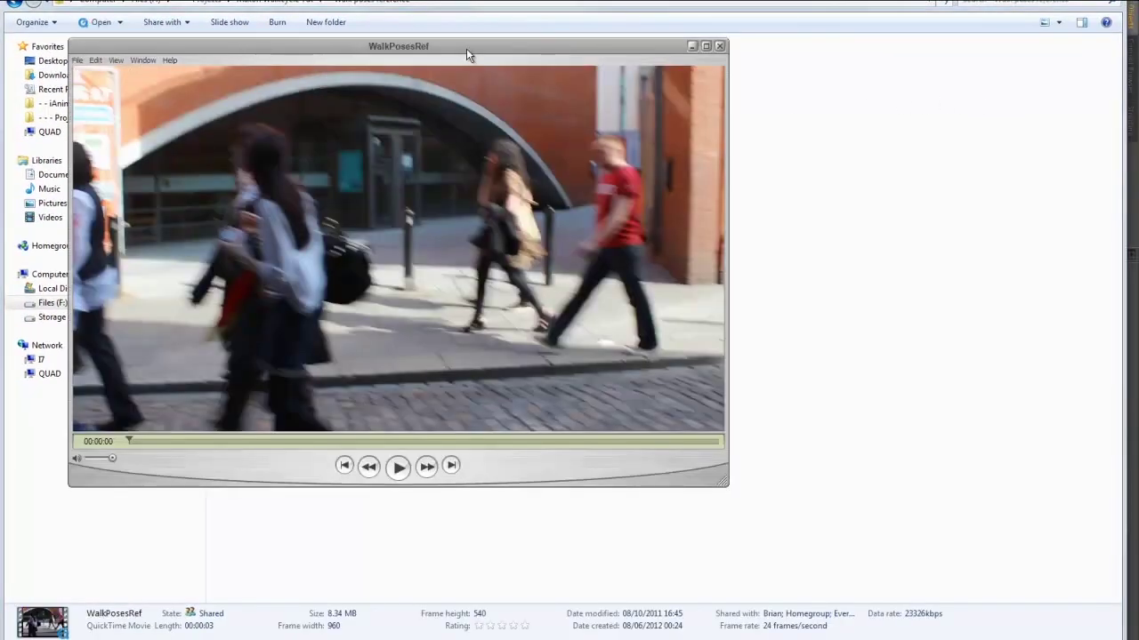
drag(466, 48, 599, 82)
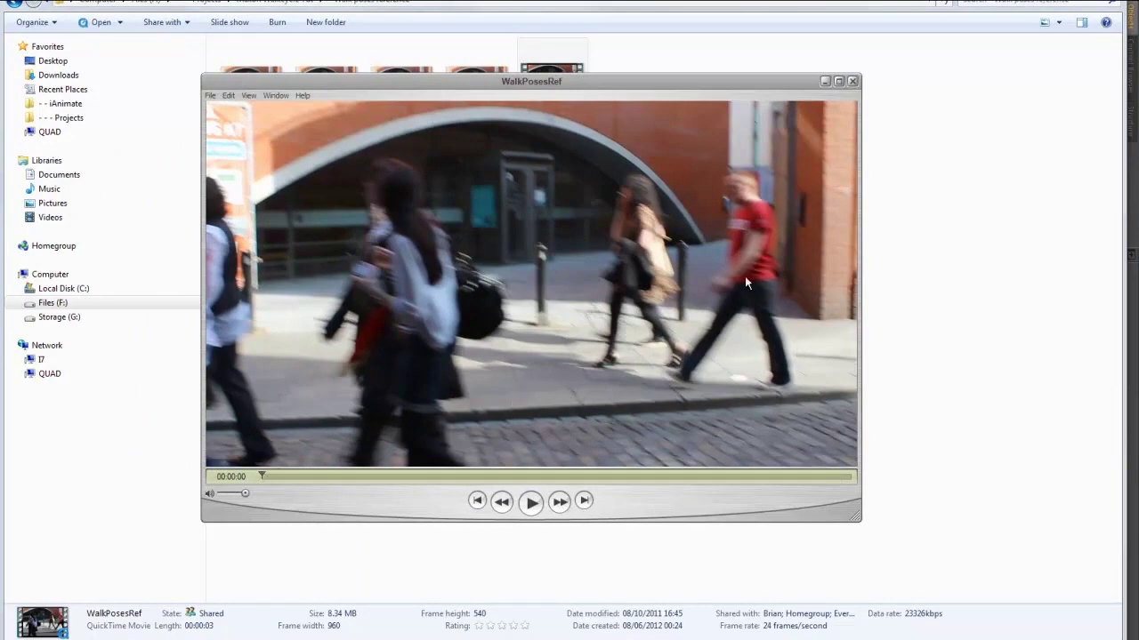
mouse_move(264, 476)
mouse_down()
mouse_move(491, 503)
mouse_move(752, 506)
mouse_move(238, 505)
mouse_move(285, 508)
mouse_move(258, 506)
mouse_move(273, 507)
mouse_move(279, 459)
mouse_up()
drag(422, 82, 432, 156)
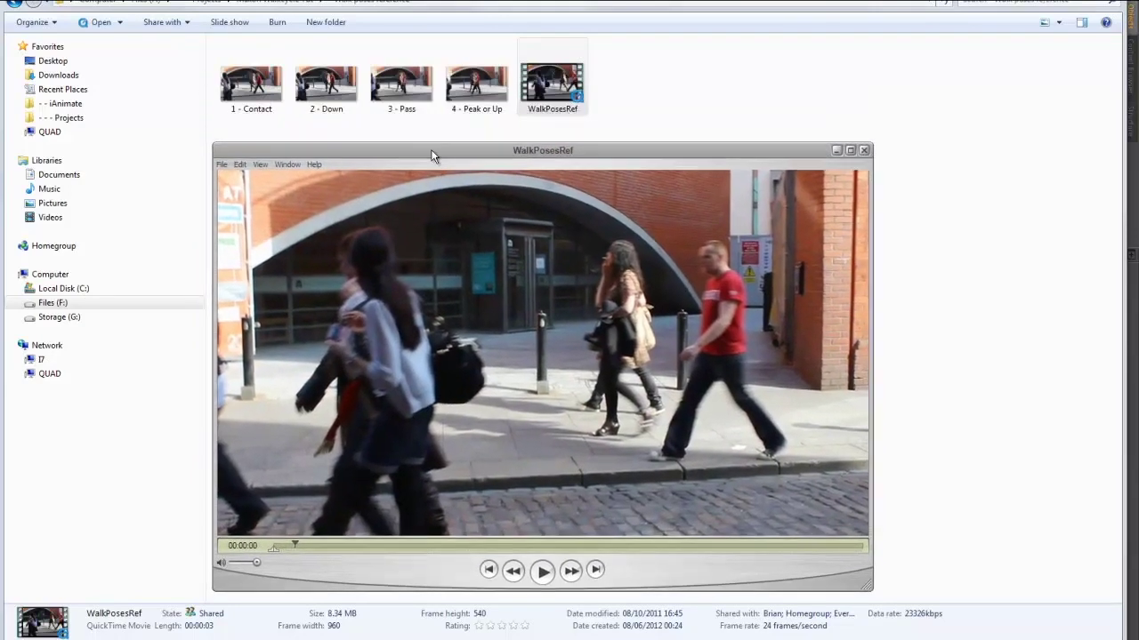
key(ctrl+w)
- Open the "1 - Contact" reference image in a maximized viewer to examine the contact pose
click(255, 84)
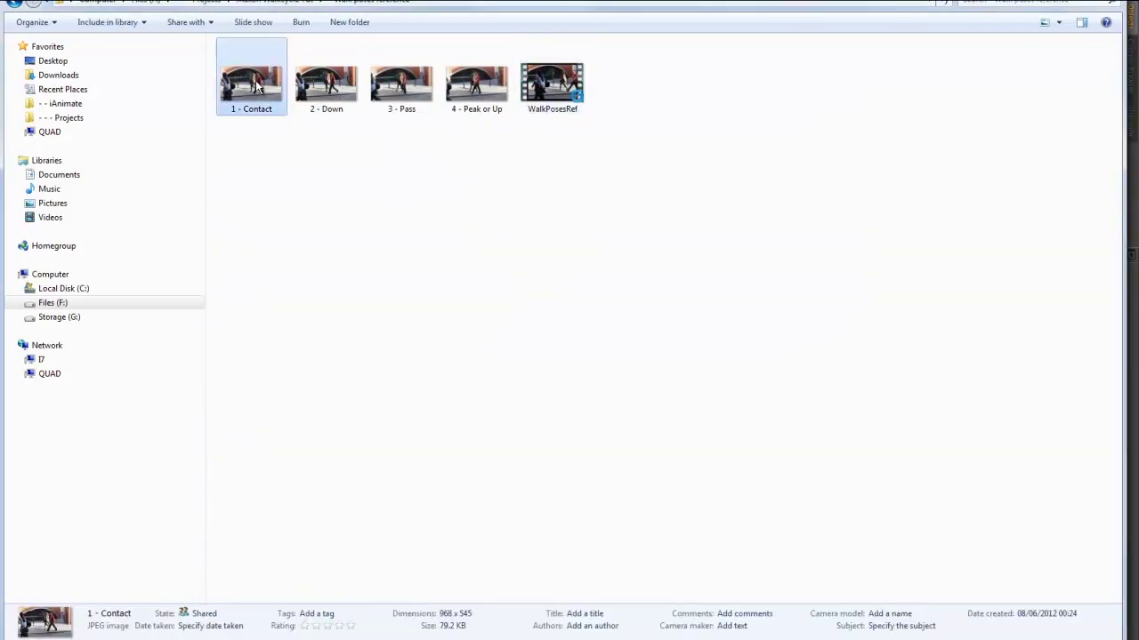
double_click(257, 86)
drag(591, 103, 508, 76)
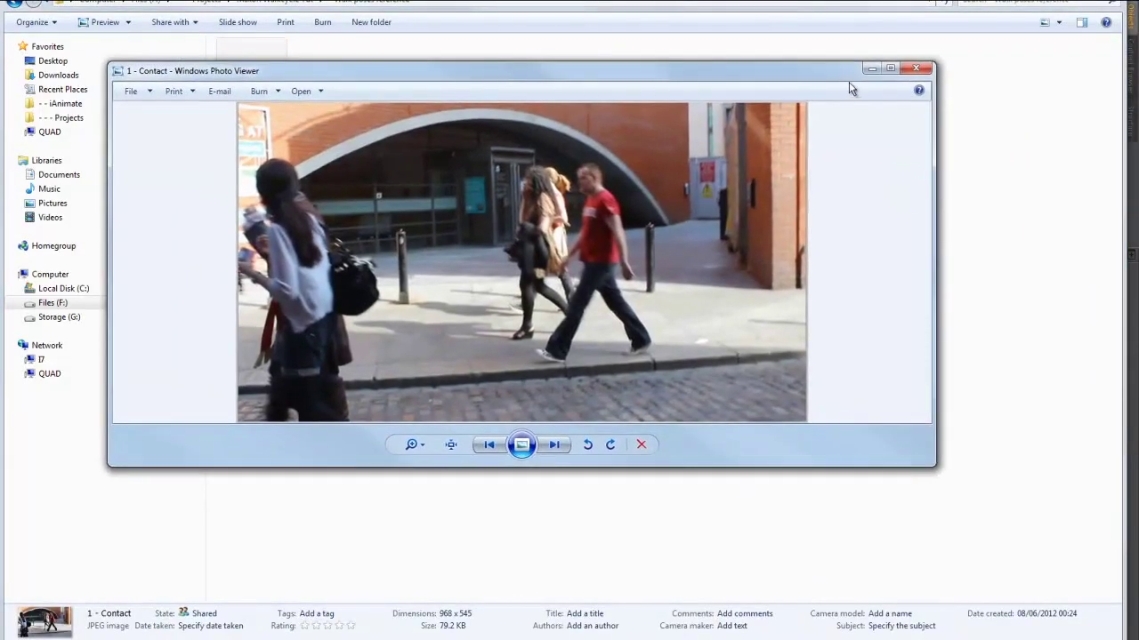
click(890, 69)
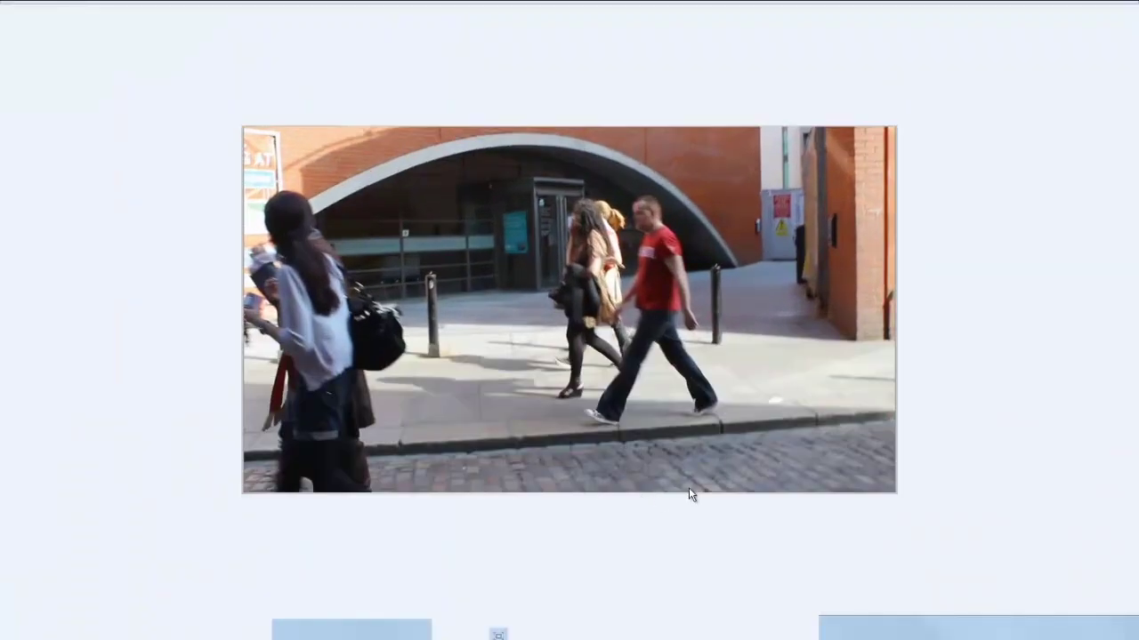
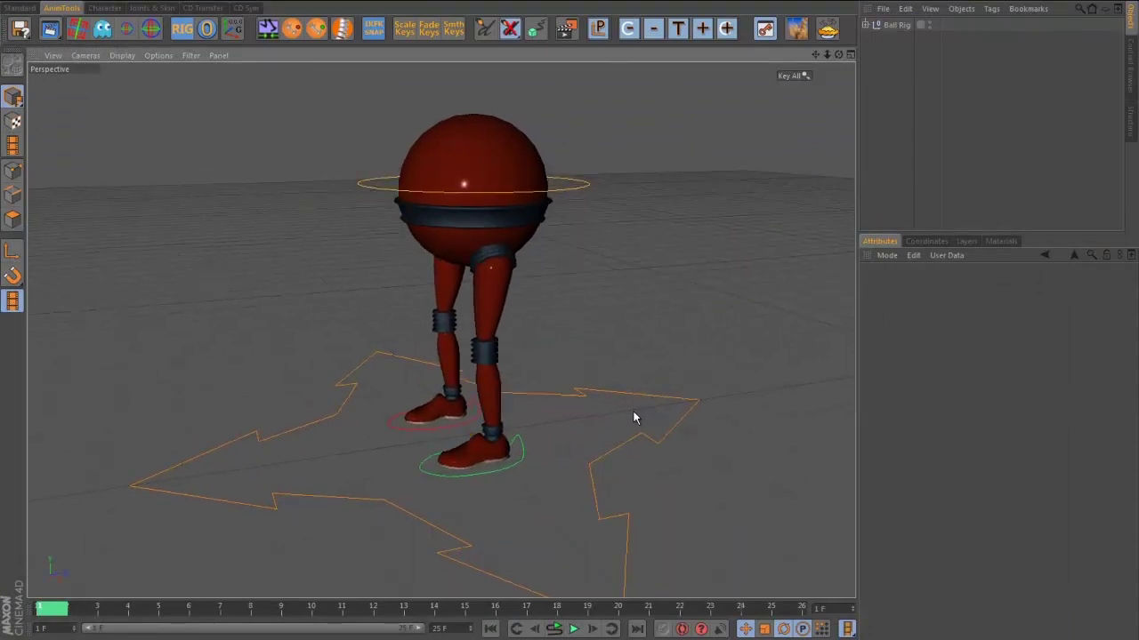
- Move the rig's left foot control forward and the right foot control backward to form a walking stride
alt+drag(567, 458, 525, 460)
click(524, 455)
alt+drag(644, 458, 516, 410)
key(e)
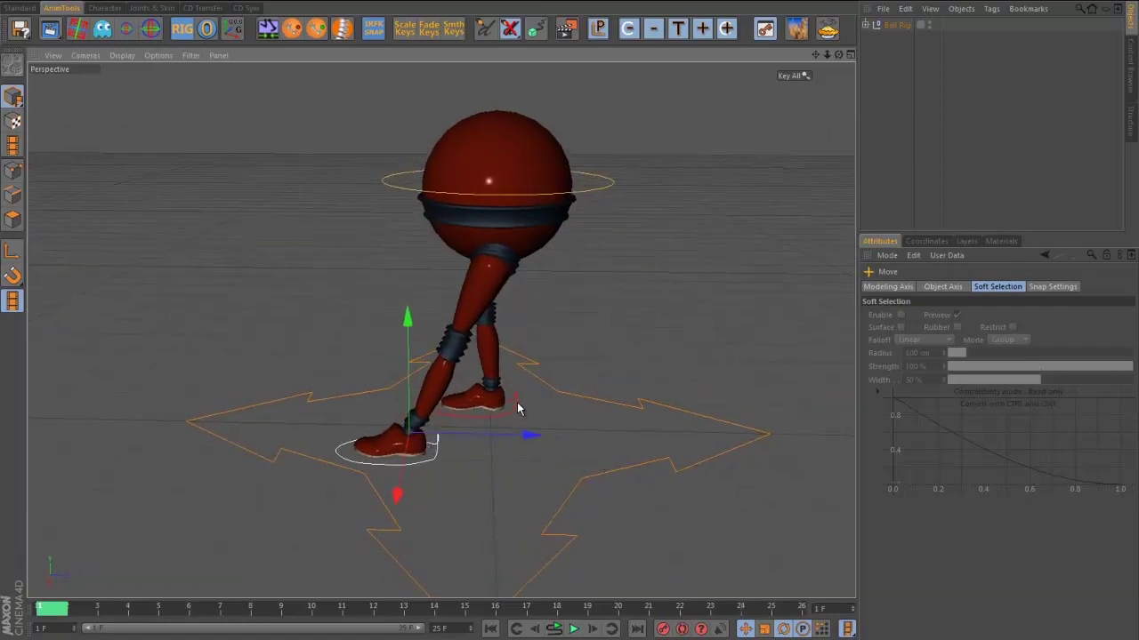
click(513, 404)
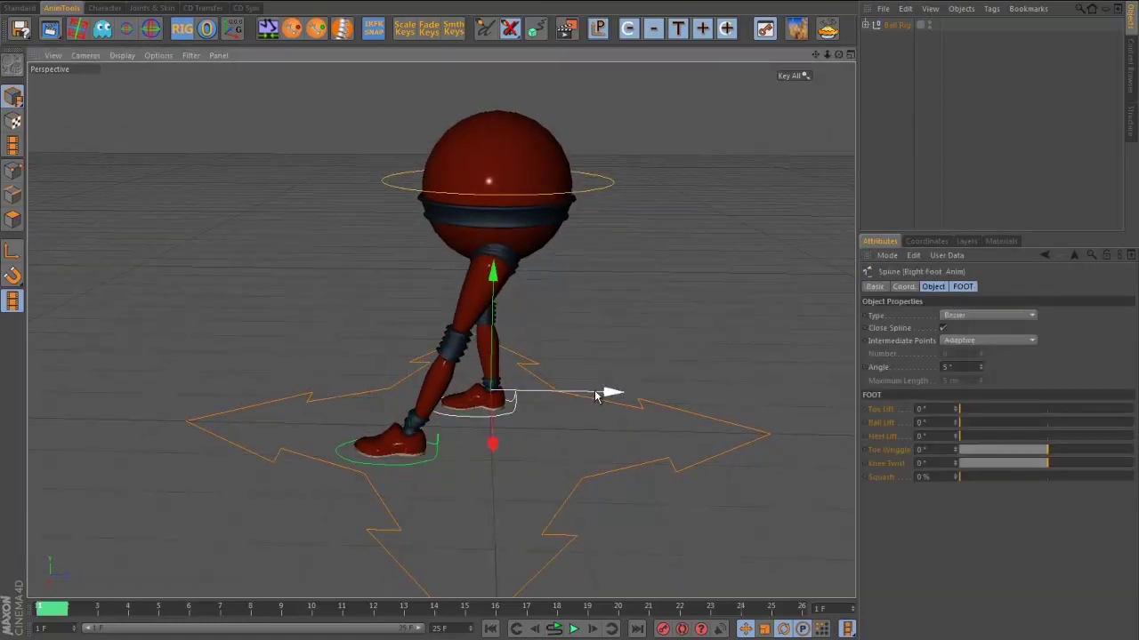
drag(596, 396, 690, 397)
- Lower the body control slightly so both legs can reach their foot positions
alt+drag(521, 479, 588, 467)
click(594, 173)
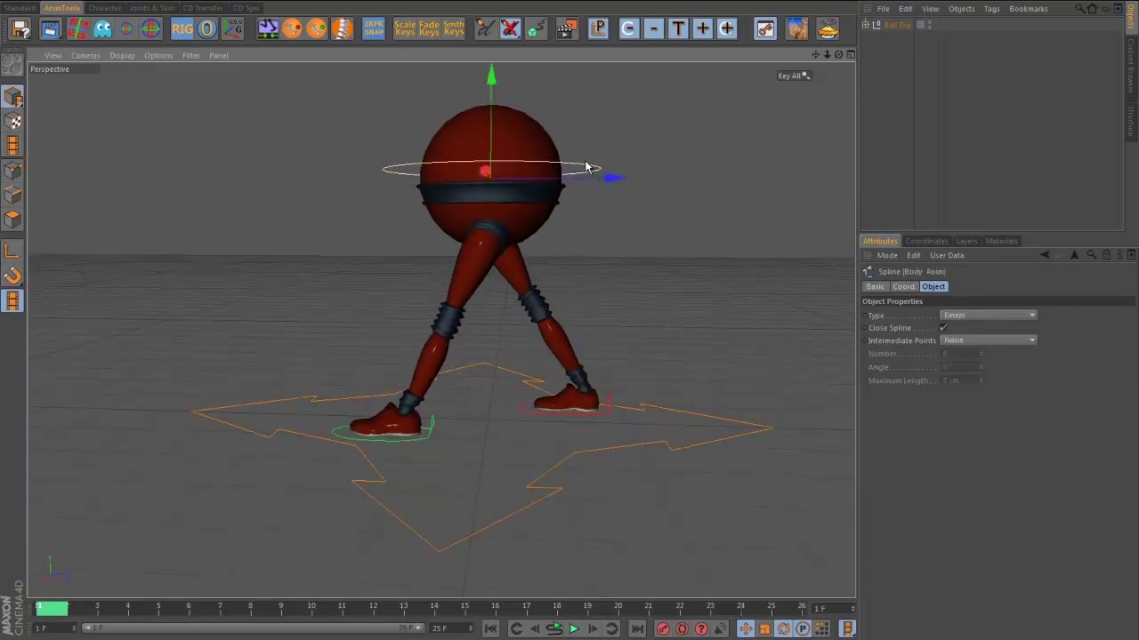
drag(489, 72, 488, 95)
mouse_move(485, 301)
alt+mouse_down()
mouse_move(666, 308)
mouse_move(643, 317)
mouse_move(456, 298)
mouse_move(513, 294)
mouse_move(488, 291)
alt+mouse_up()
- Rotate the body about its vertical axis so the left hip turns forward, and raise the body slightly to straighten the front leg
alt+drag(616, 281, 534, 261)
key(r)
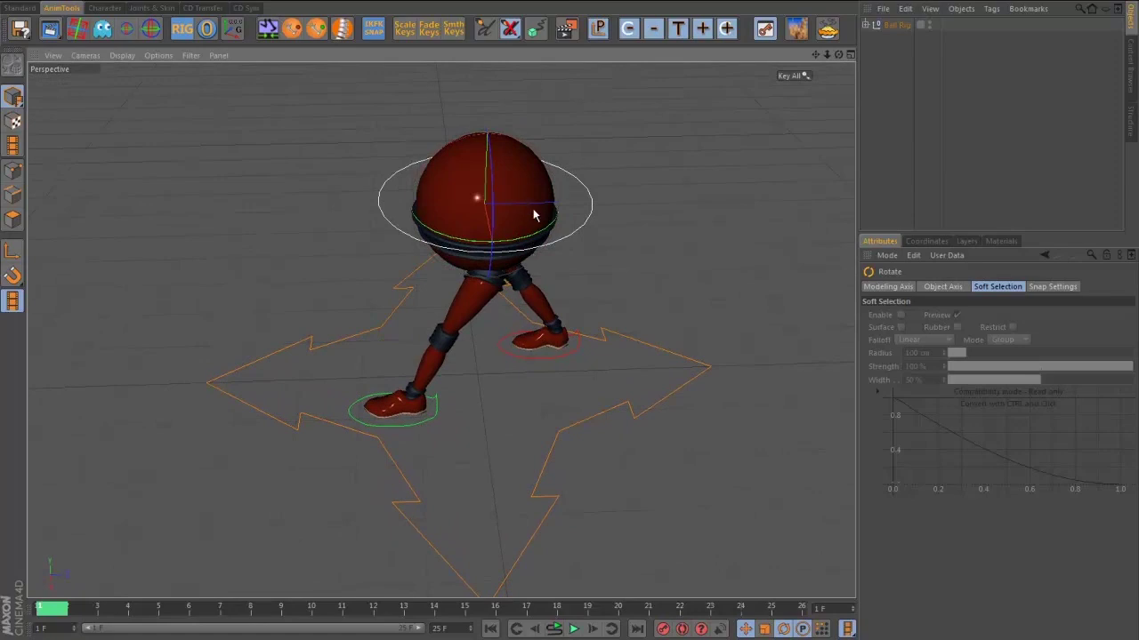
alt+drag(533, 214, 623, 343)
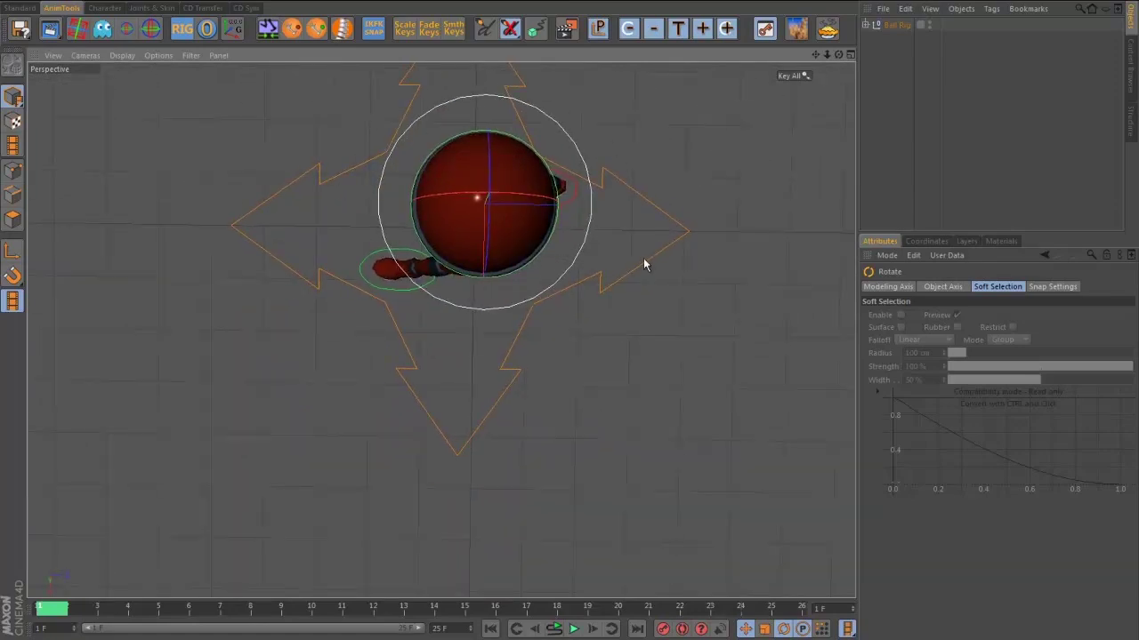
alt+drag(643, 259, 617, 219)
alt+drag(644, 271, 582, 252)
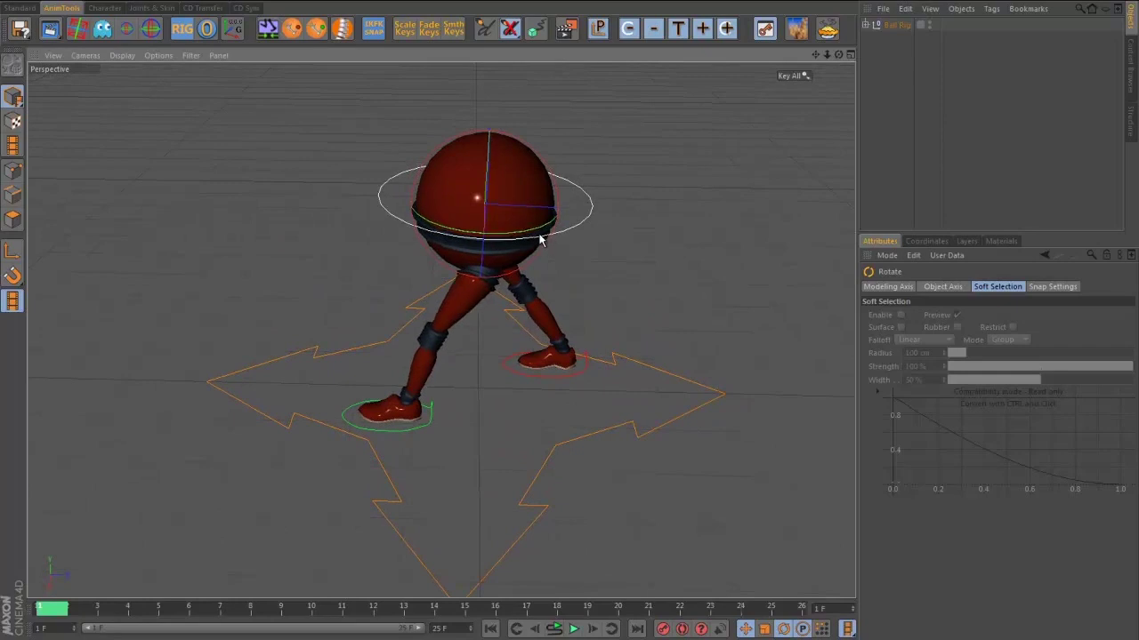
drag(532, 234, 571, 230)
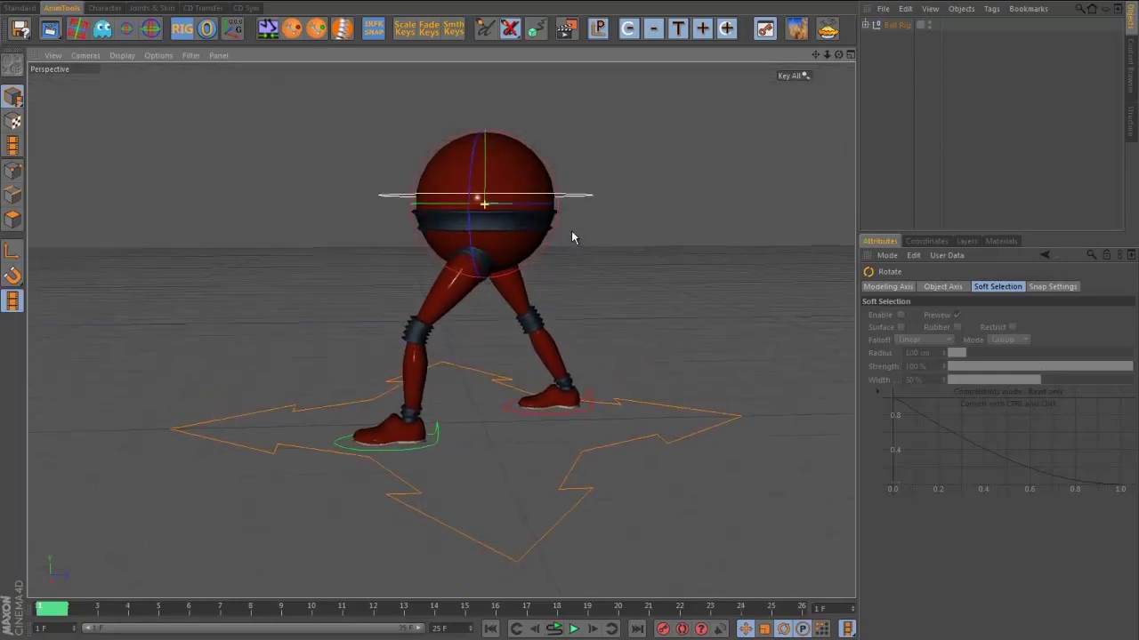
key(e)
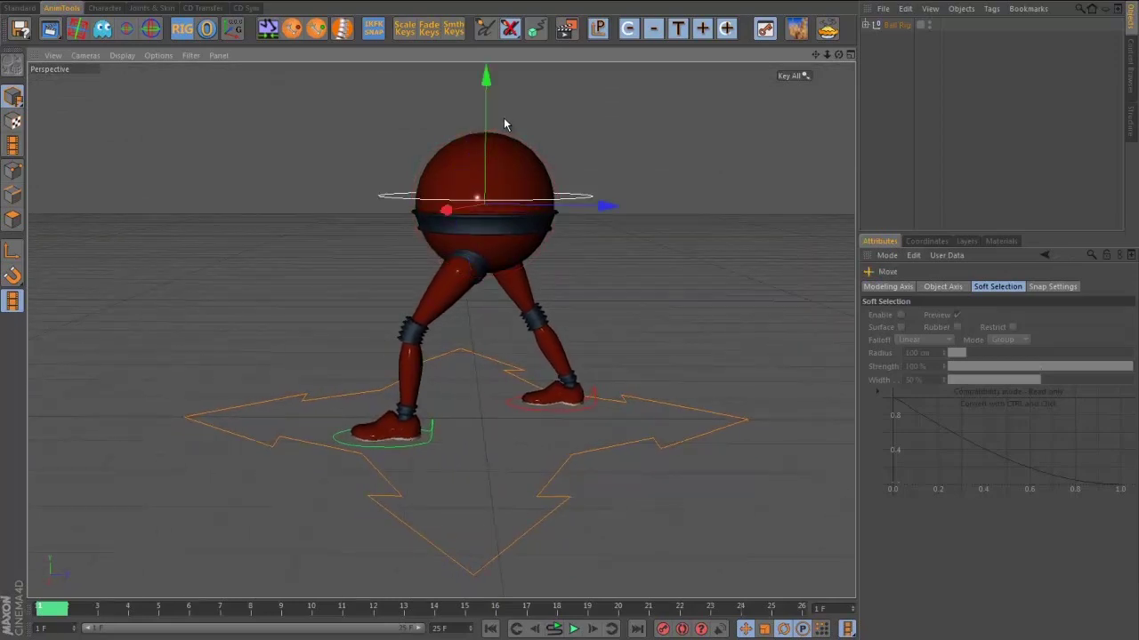
drag(487, 75, 487, 84)
alt+drag(462, 188, 451, 468)
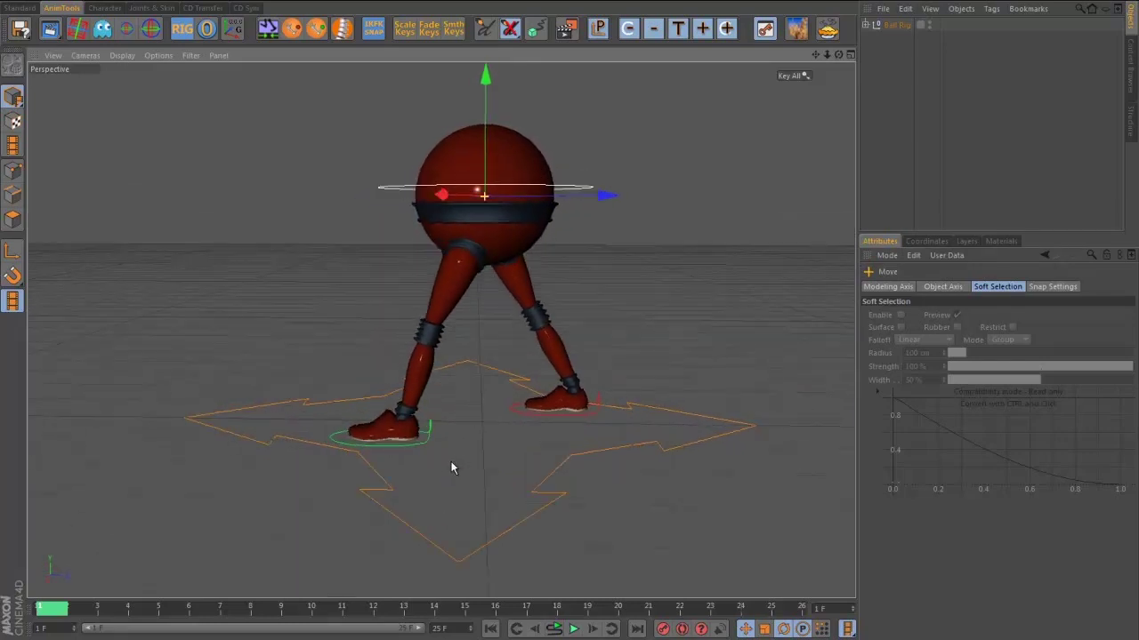
- Set the left foot's Heel Lift to 18.9° and shift that foot slightly forward
click(428, 444)
alt+drag(772, 388, 756, 394)
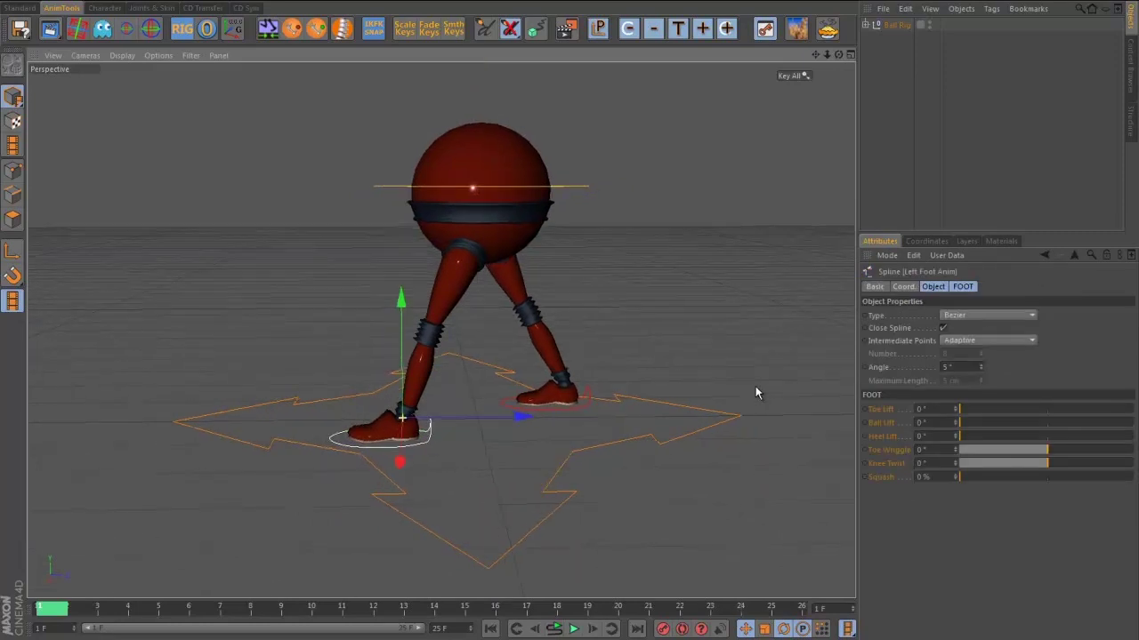
drag(975, 436, 997, 436)
mouse_move(518, 430)
alt+mouse_down()
mouse_move(508, 419)
mouse_move(509, 429)
alt+mouse_up()
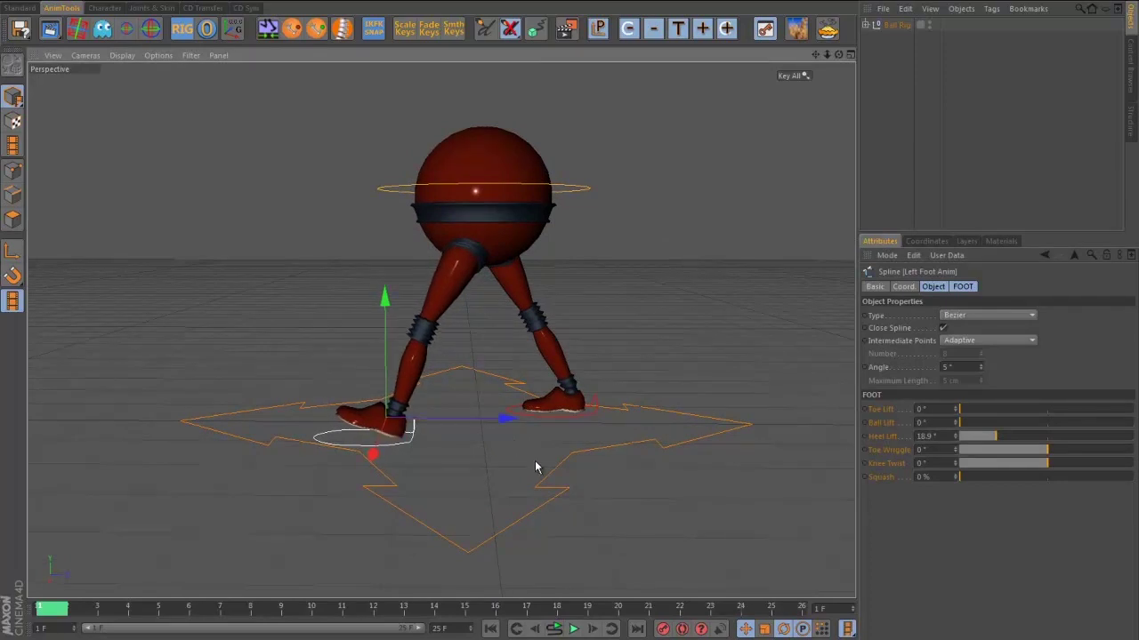
alt+drag(535, 467, 540, 476)
- Set the right foot's Ball Lift to 22.8° and nudge that foot slightly backward
click(603, 410)
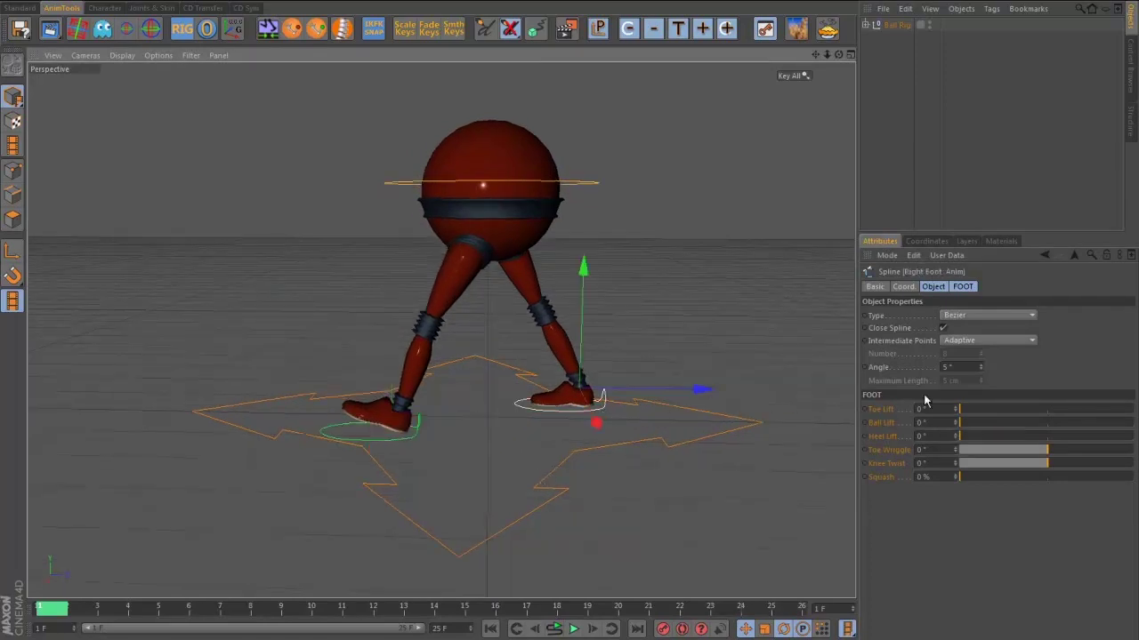
drag(969, 425, 1003, 423)
alt+drag(762, 435, 758, 430)
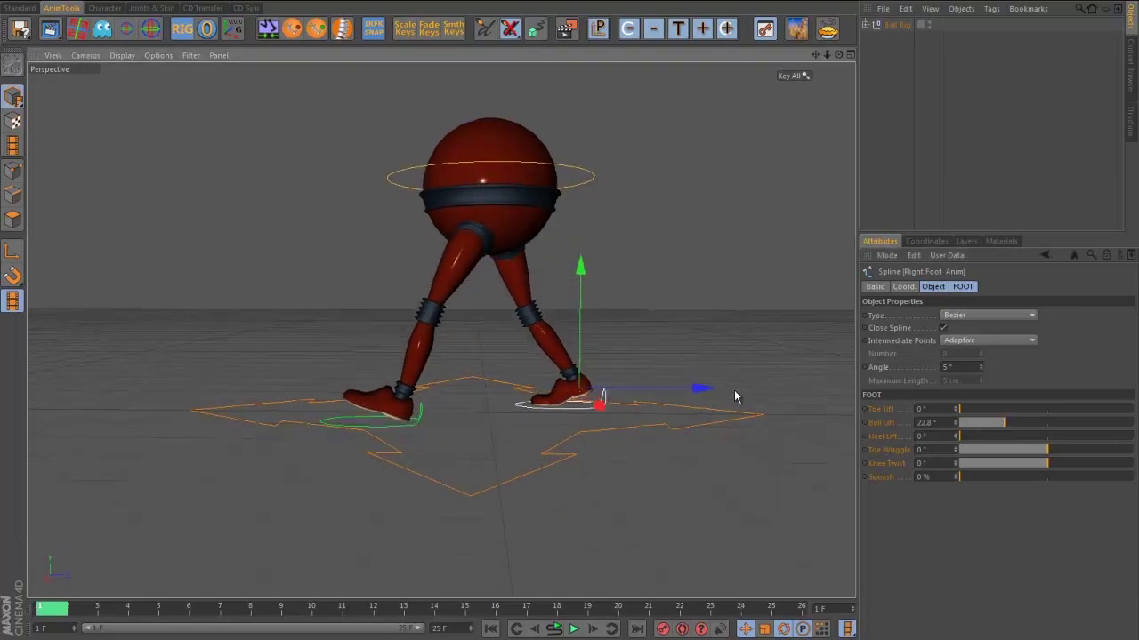
drag(699, 389, 704, 389)
mouse_move(668, 459)
alt+mouse_down()
mouse_move(790, 498)
mouse_move(670, 461)
alt+mouse_up()
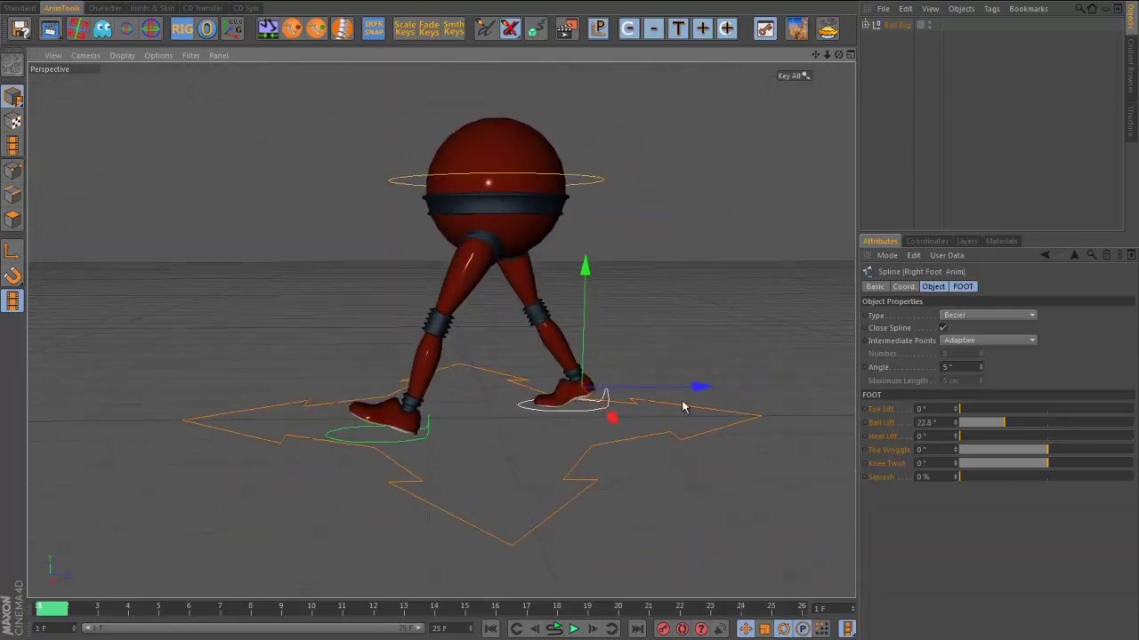
- Select the body and both foot controls, and key the contact pose at frames 1 and 25
click(804, 77)
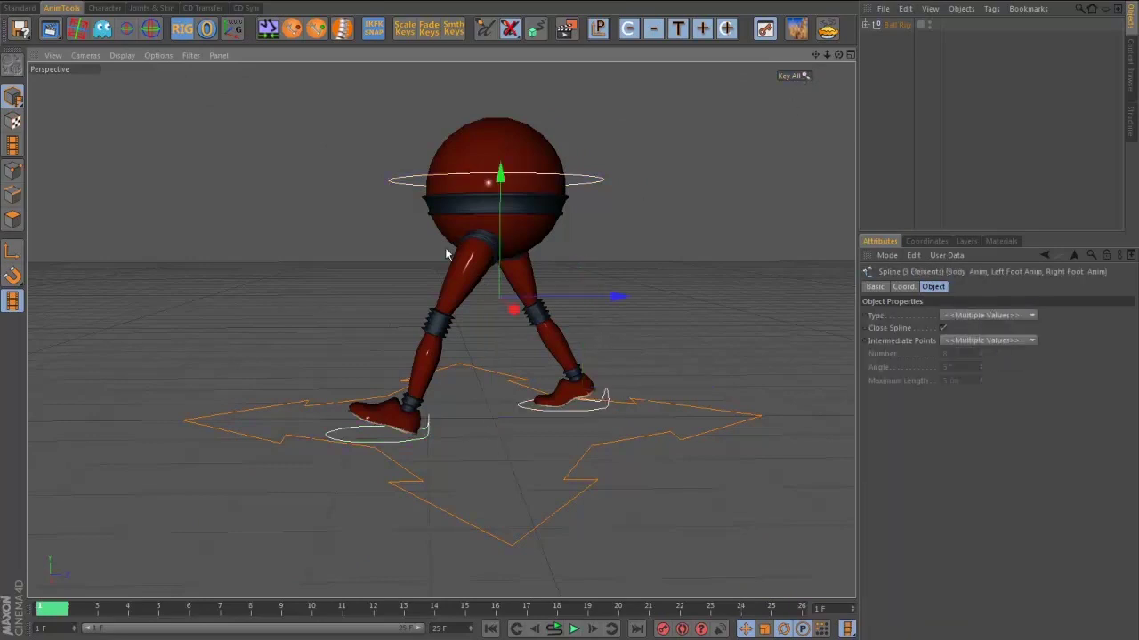
alt+drag(691, 313, 710, 319)
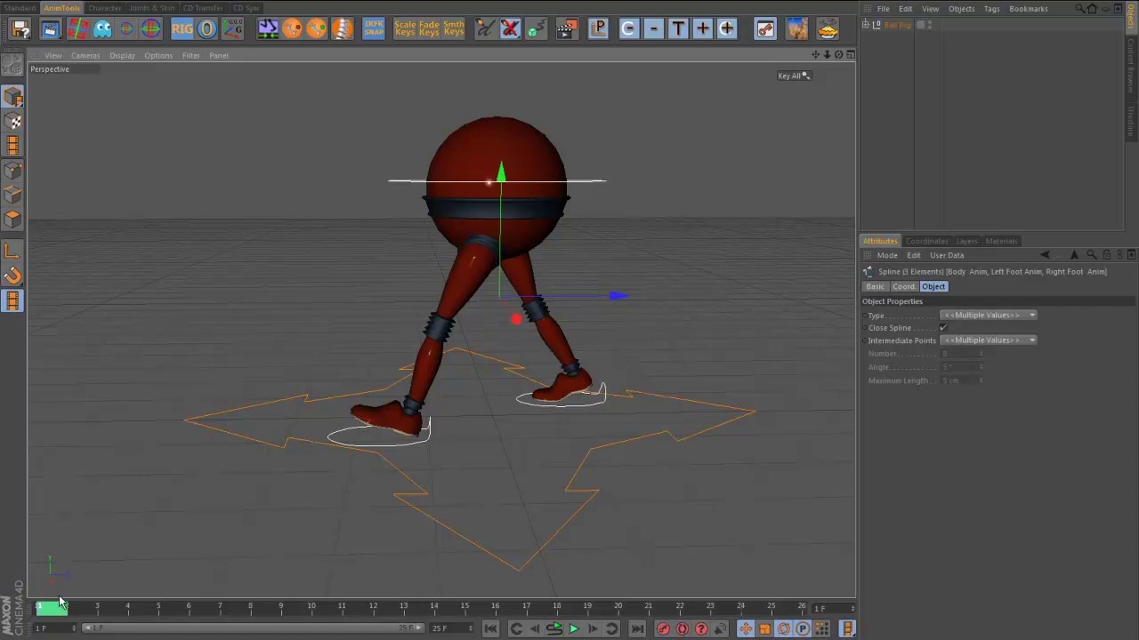
mouse_move(45, 606)
mouse_down()
mouse_move(787, 614)
mouse_move(512, 620)
mouse_move(63, 612)
mouse_move(807, 613)
mouse_move(783, 612)
mouse_up()
- Go to frame 13, turn on Autokeying, and clear the selection of the rig controls
drag(63, 612, 422, 612)
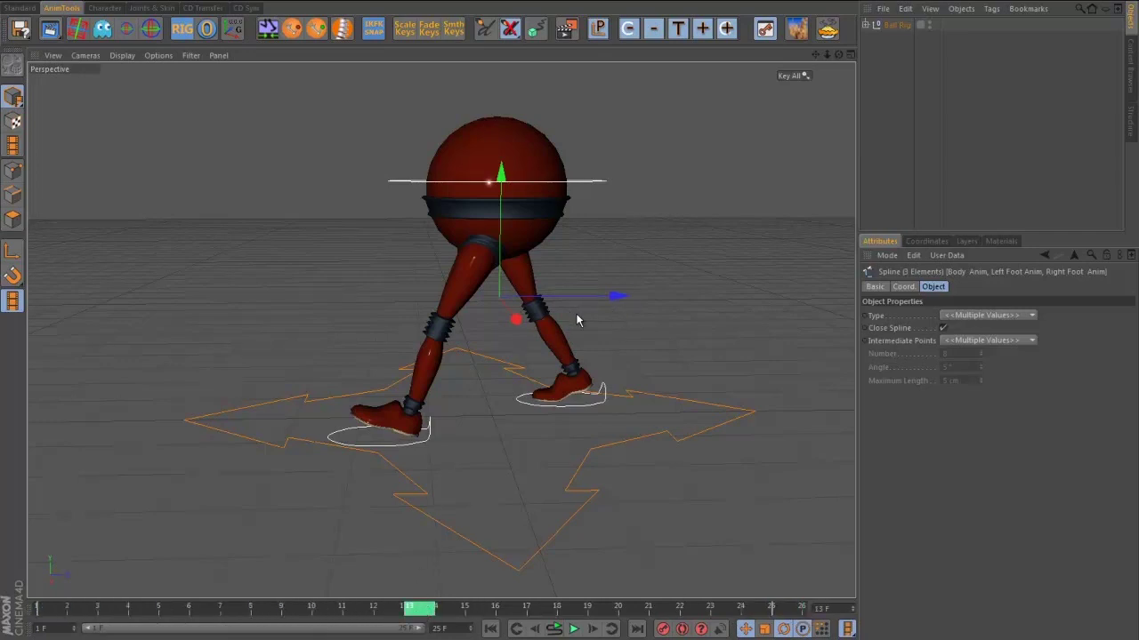
alt+drag(651, 343, 509, 430)
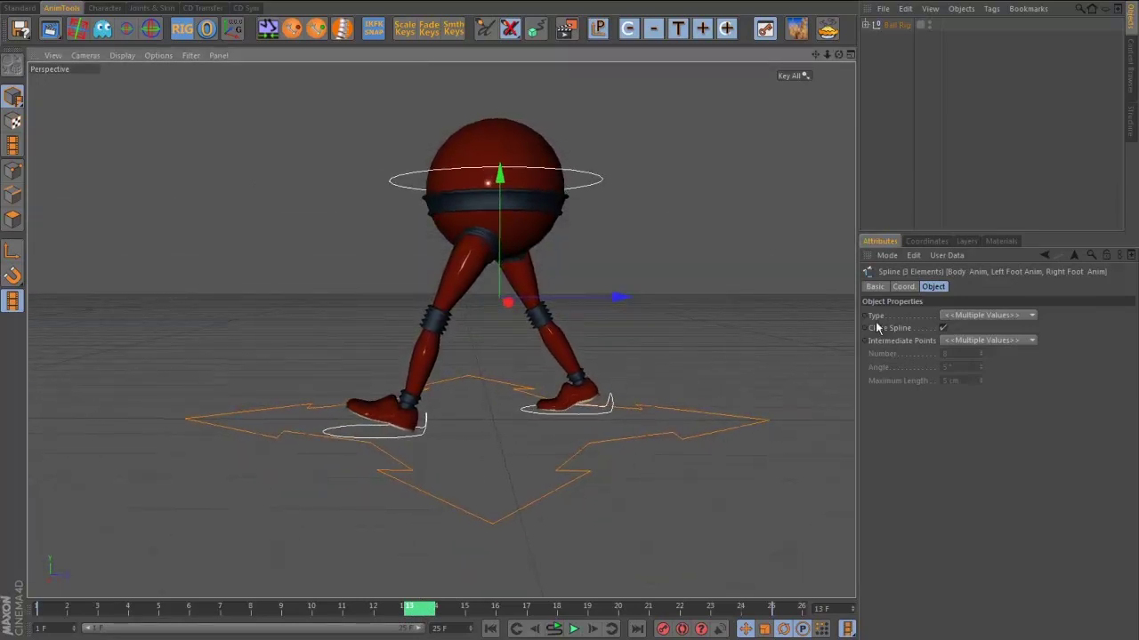
alt+drag(724, 362, 694, 412)
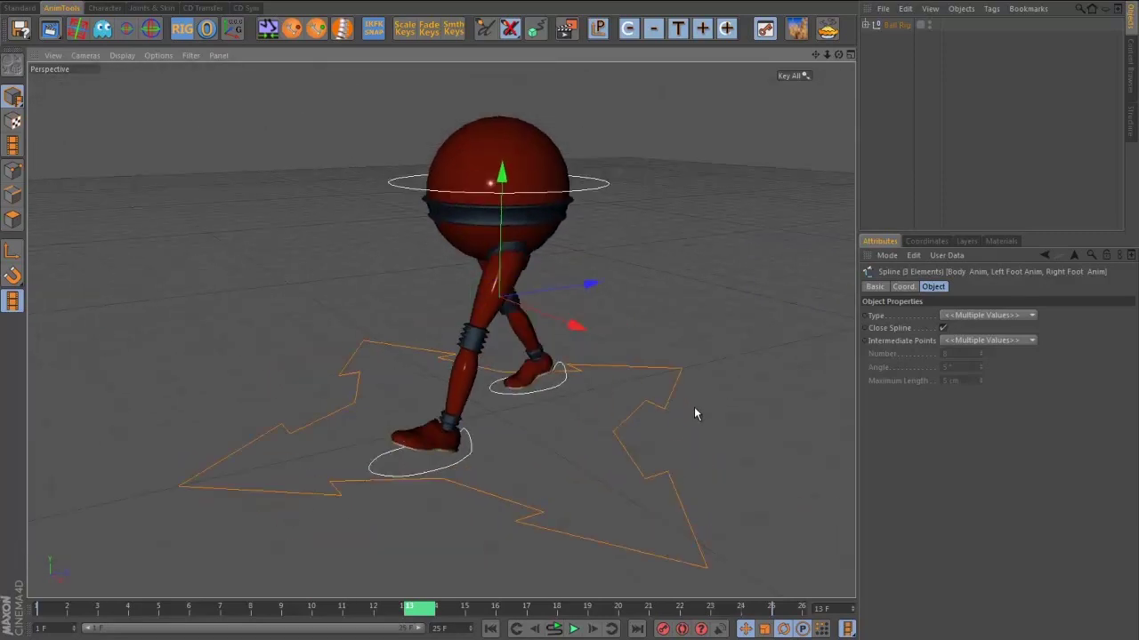
click(683, 629)
alt+drag(792, 508, 738, 498)
alt+drag(728, 361, 719, 349)
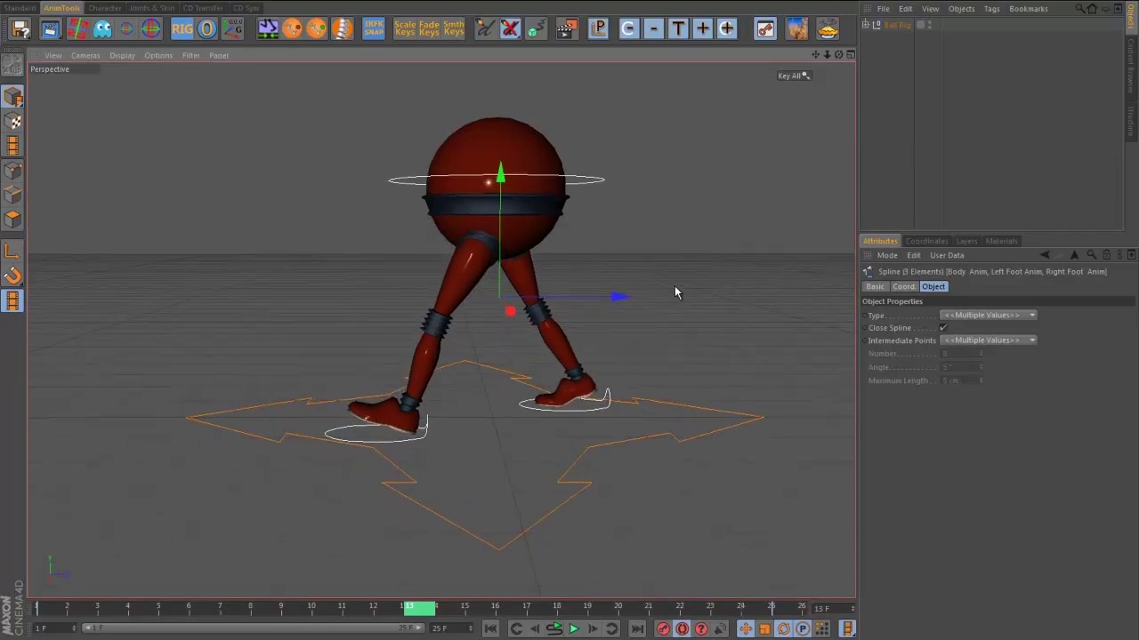
alt+drag(674, 293, 648, 288)
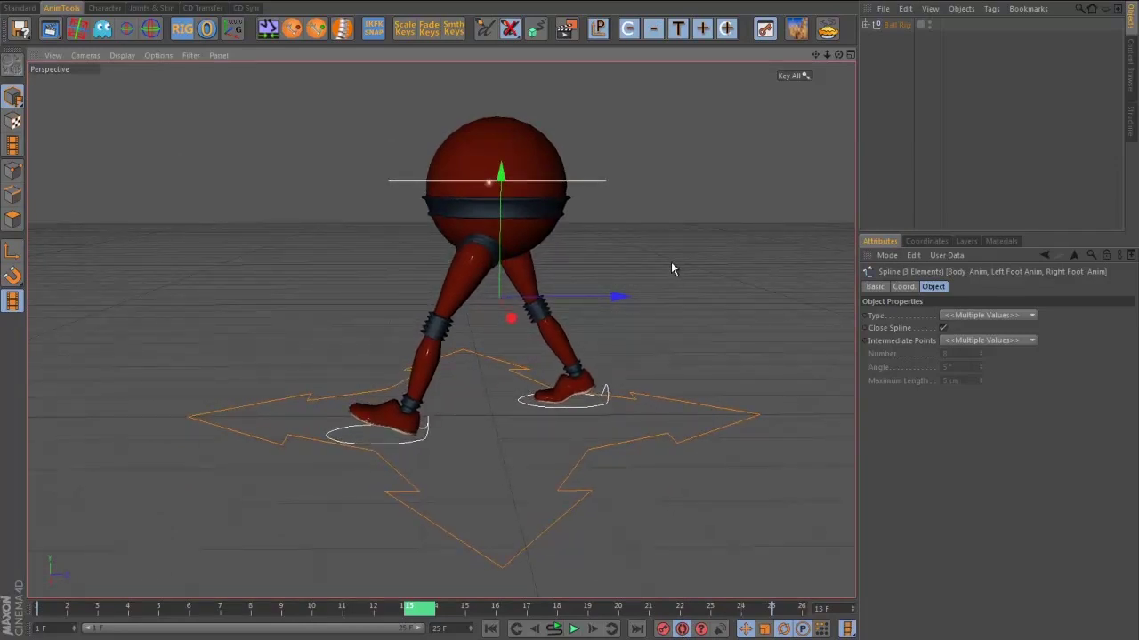
click(682, 332)
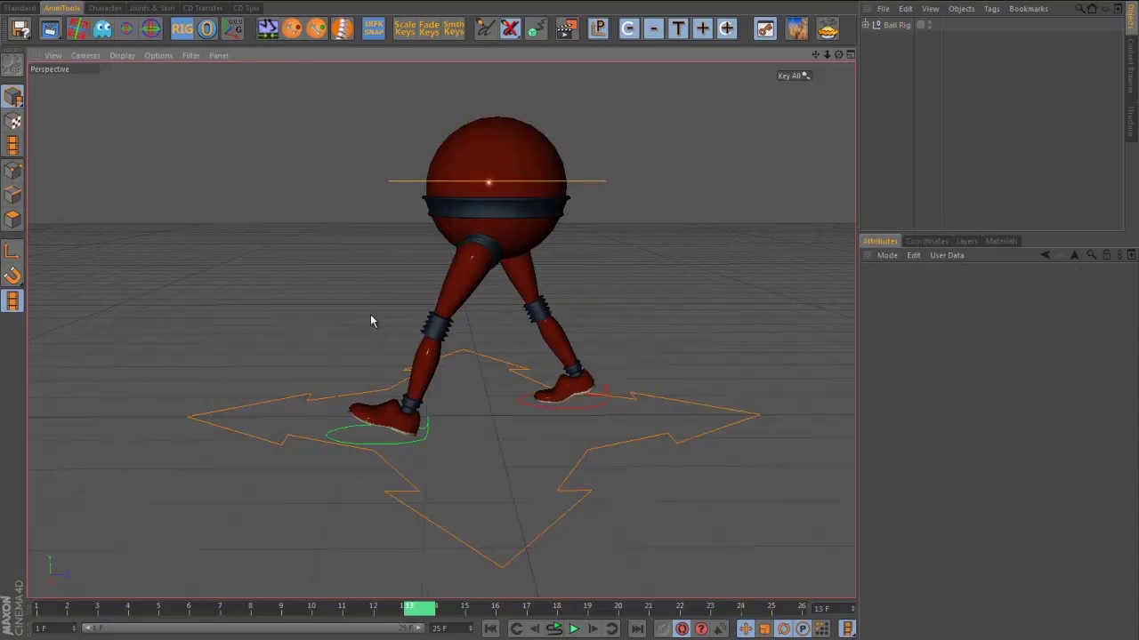
- Select both foot controls and swap their left and right poses at frame 13
alt+drag(637, 283, 634, 307)
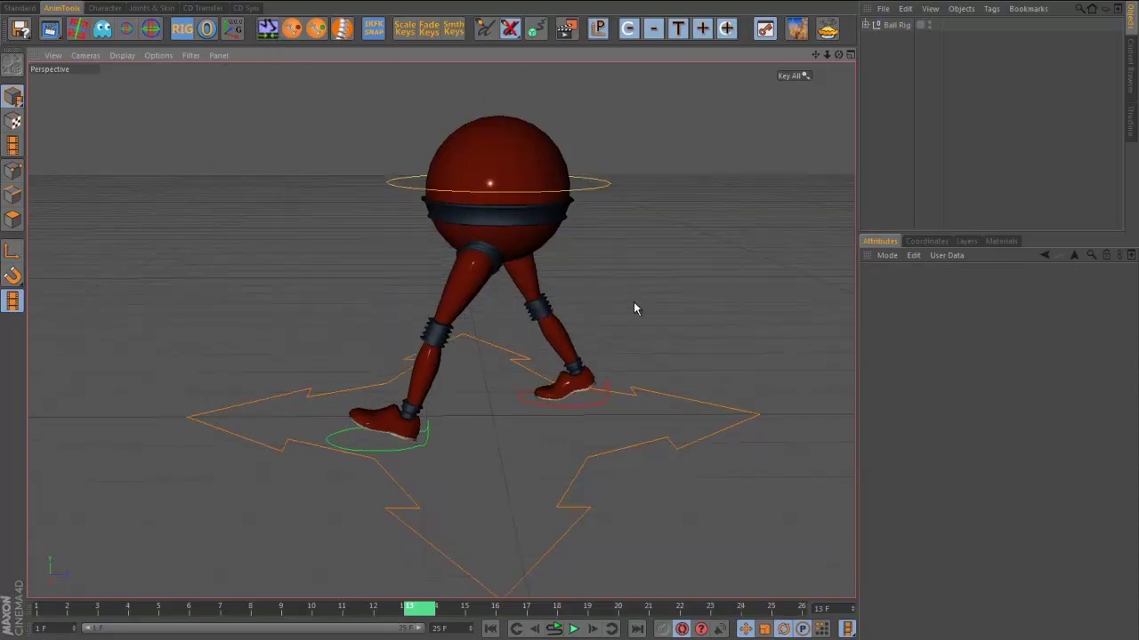
click(598, 402)
shift+click(426, 452)
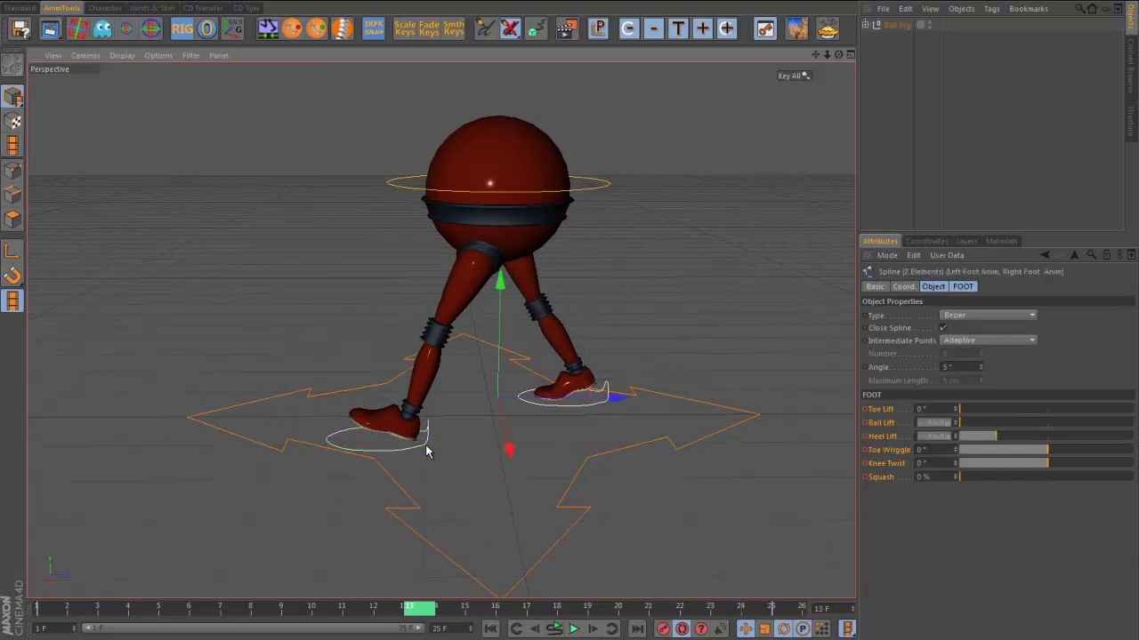
click(268, 29)
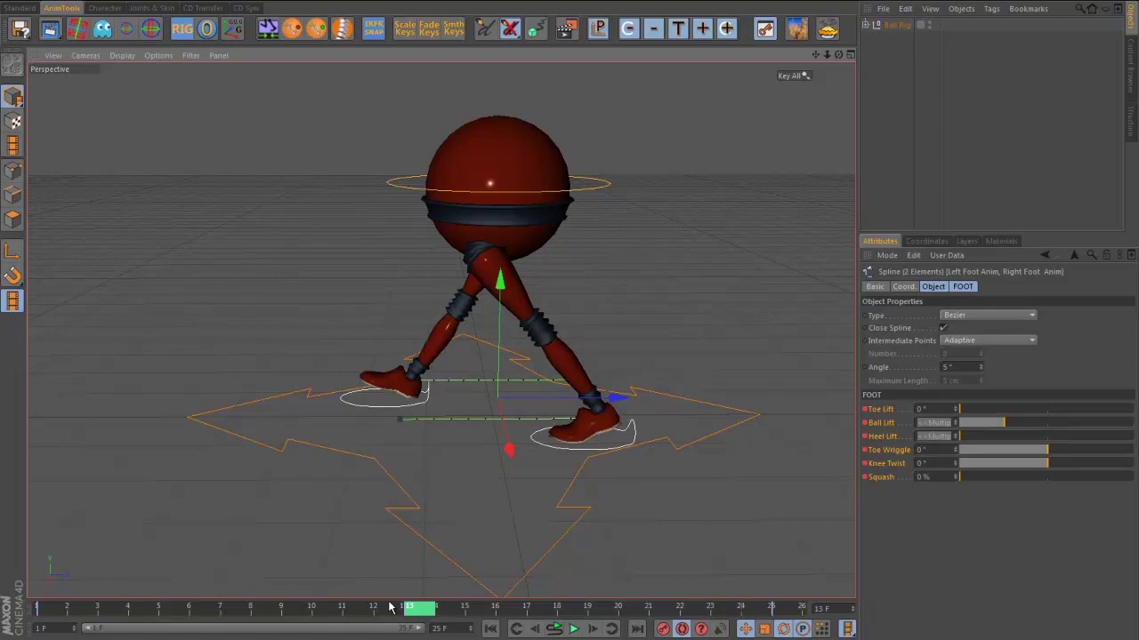
drag(389, 607, 422, 615)
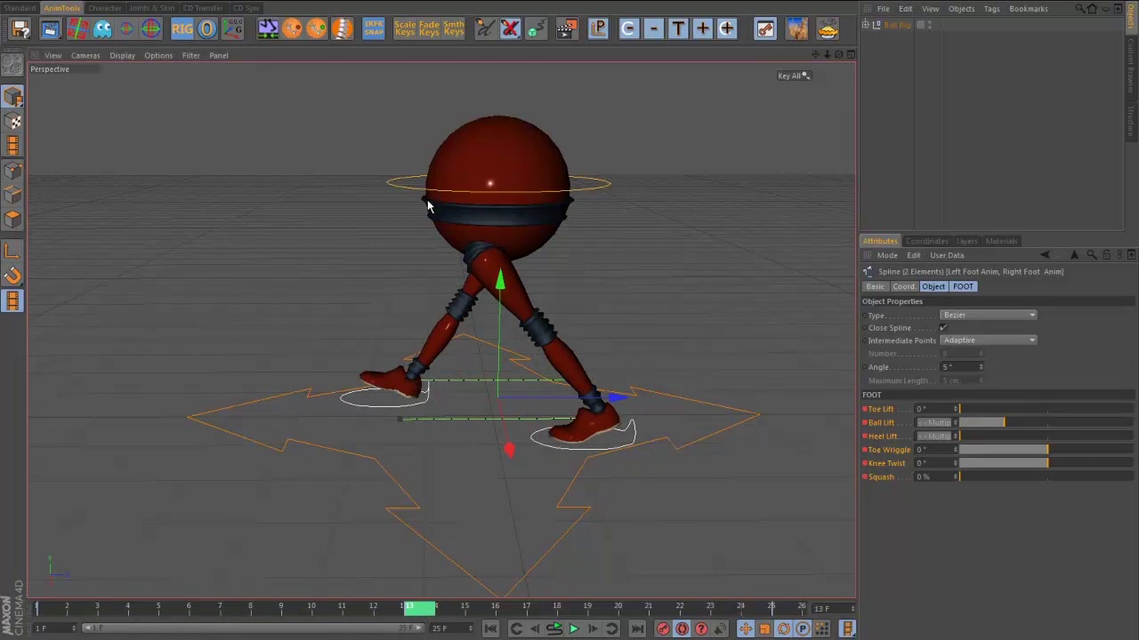
- Select the body control and mirror its pose at frame 13
click(602, 189)
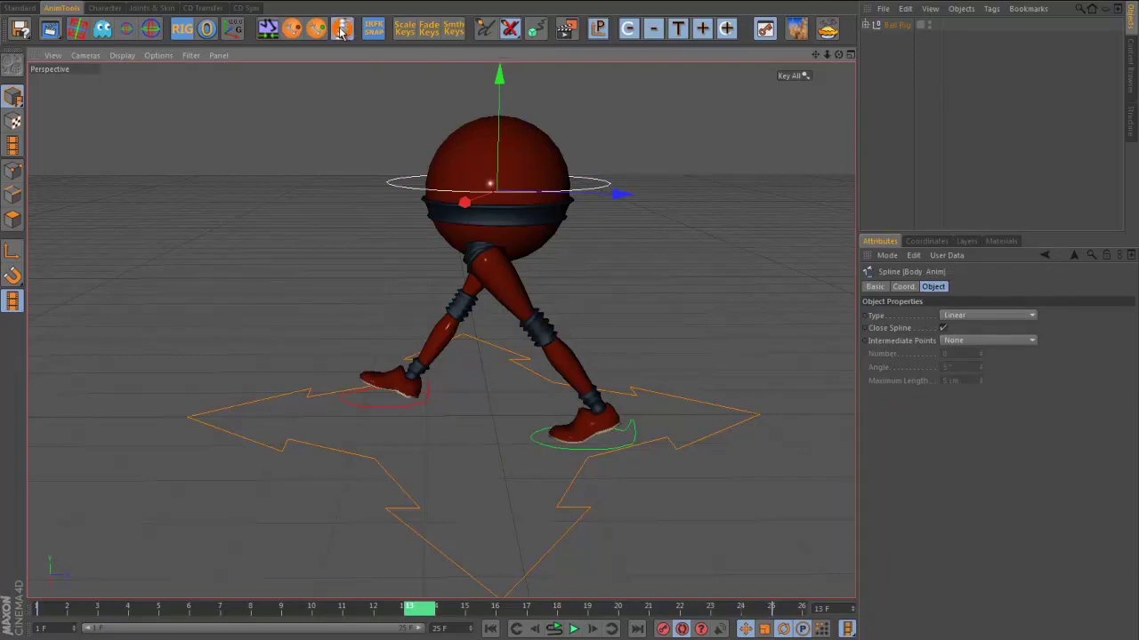
click(342, 29)
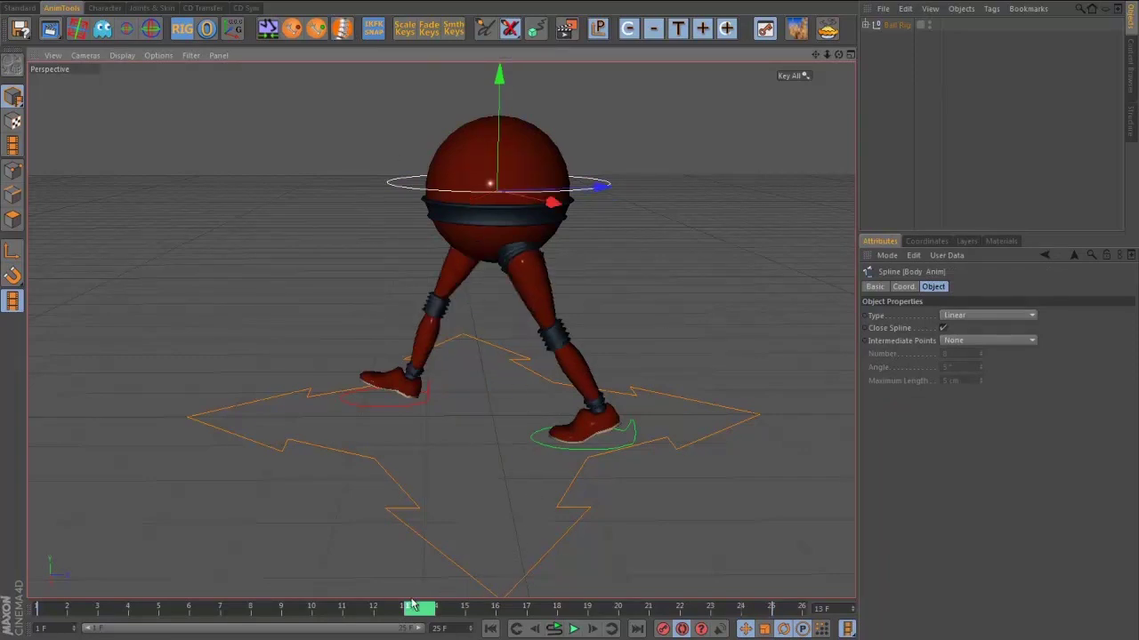
- Compare the contact poses at frames 1 and 13 and play back the animation
drag(415, 607, 27, 605)
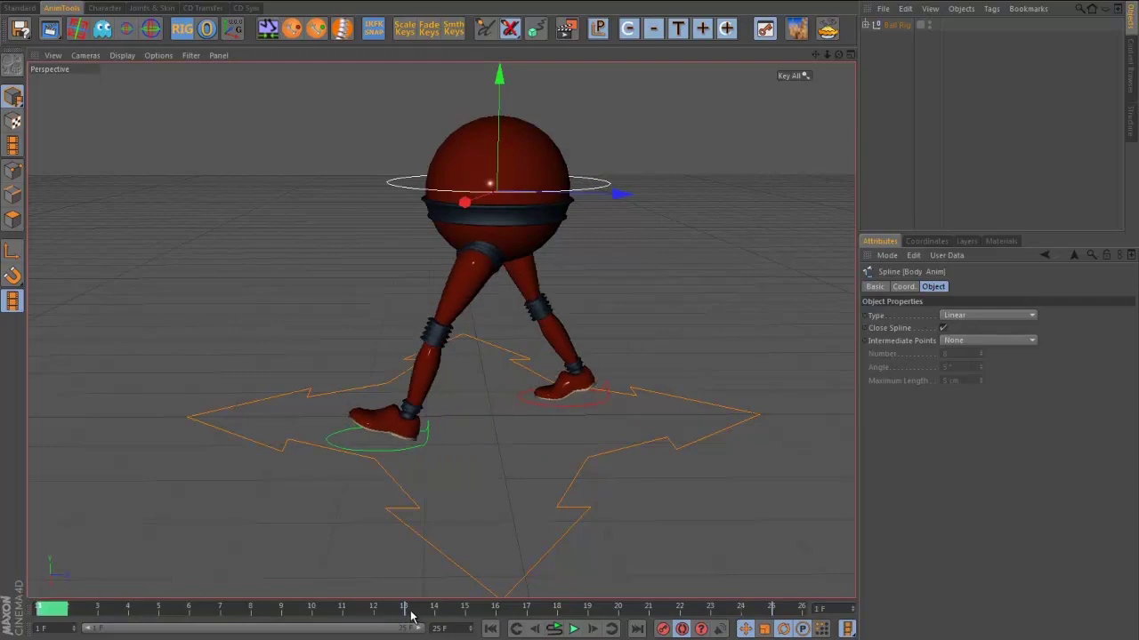
click(416, 608)
click(40, 608)
click(421, 610)
click(572, 629)
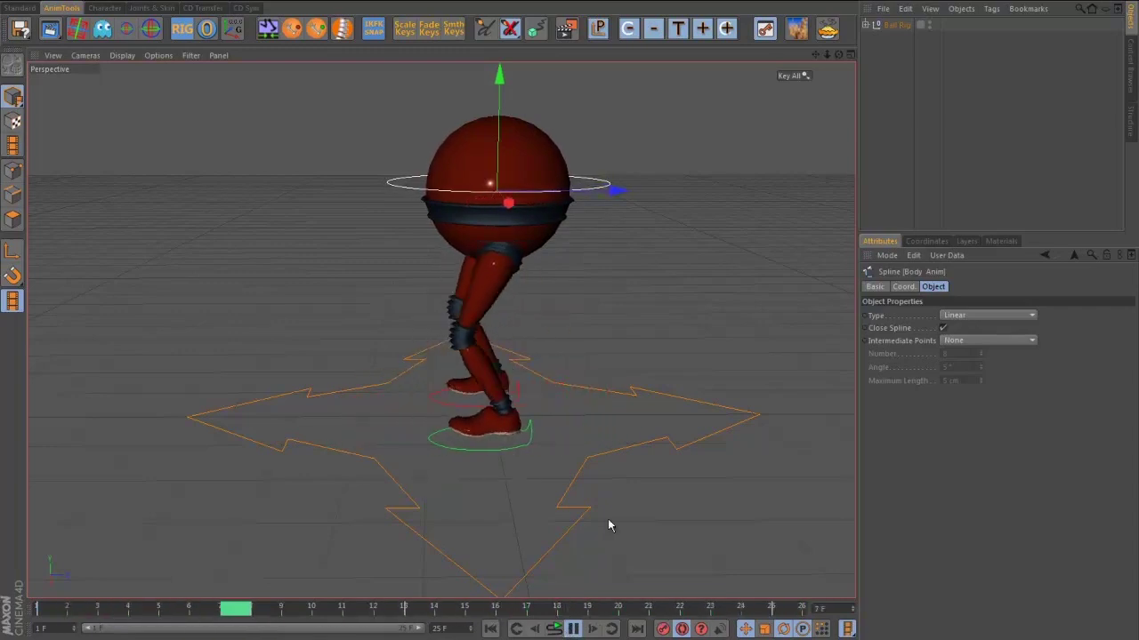
mouse_move(676, 486)
alt+mouse_down()
mouse_move(795, 495)
mouse_move(656, 486)
mouse_move(714, 483)
mouse_move(656, 475)
mouse_move(698, 487)
alt+mouse_up()
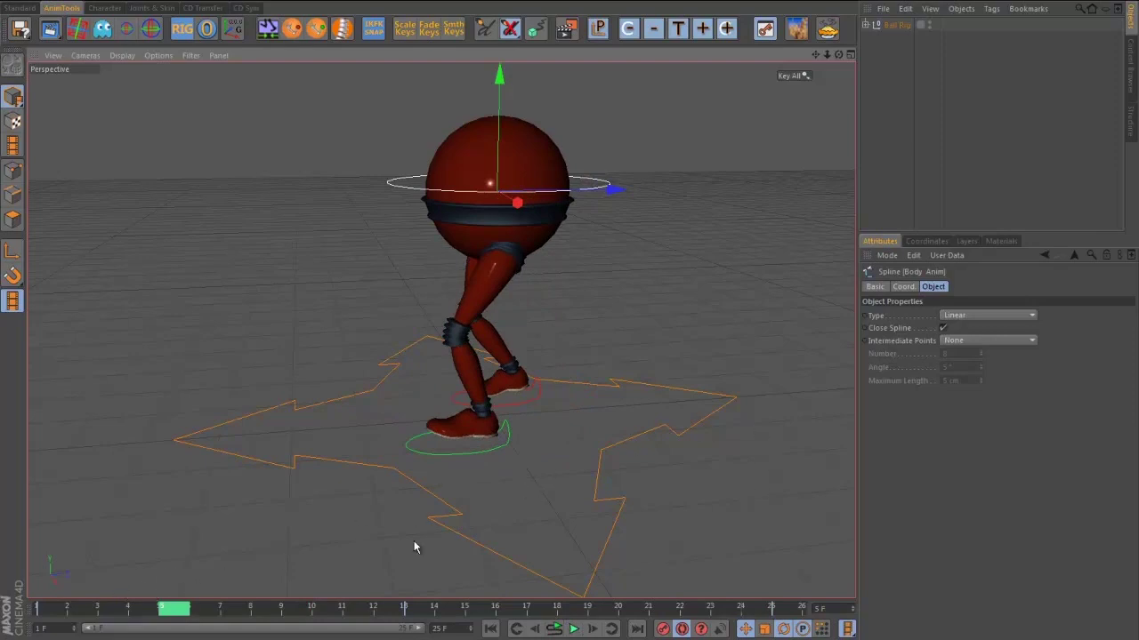
- At frame 7, set the left foot's Ball Lift and Heel Lift to 0°
mouse_move(171, 608)
mouse_down()
mouse_move(113, 608)
mouse_move(786, 611)
mouse_move(192, 621)
mouse_move(225, 621)
mouse_up()
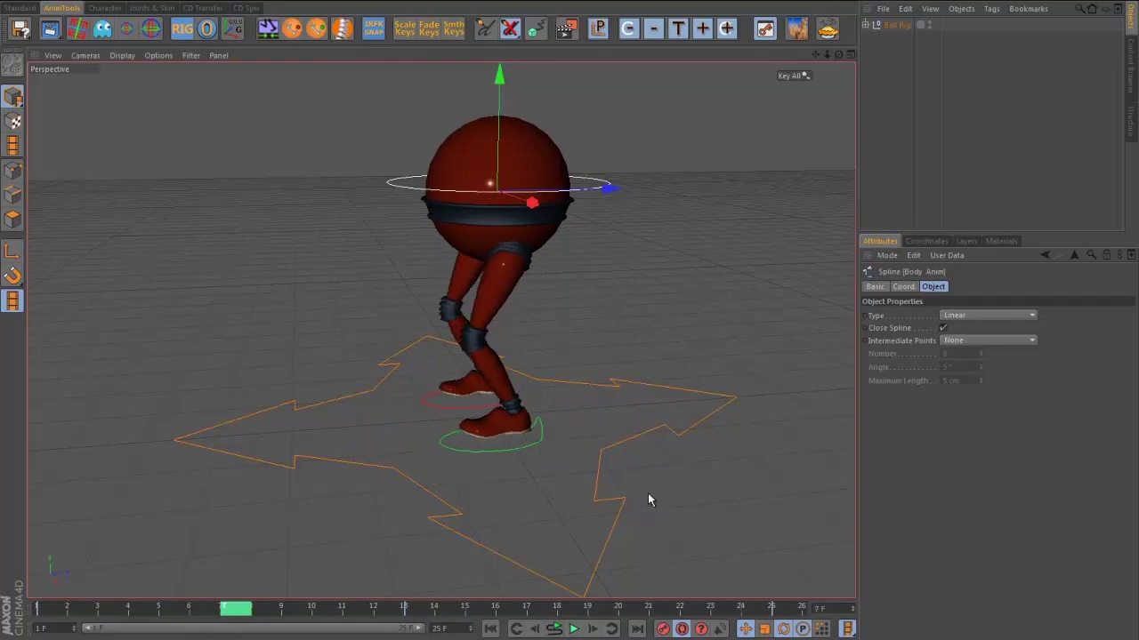
alt+drag(648, 498, 638, 489)
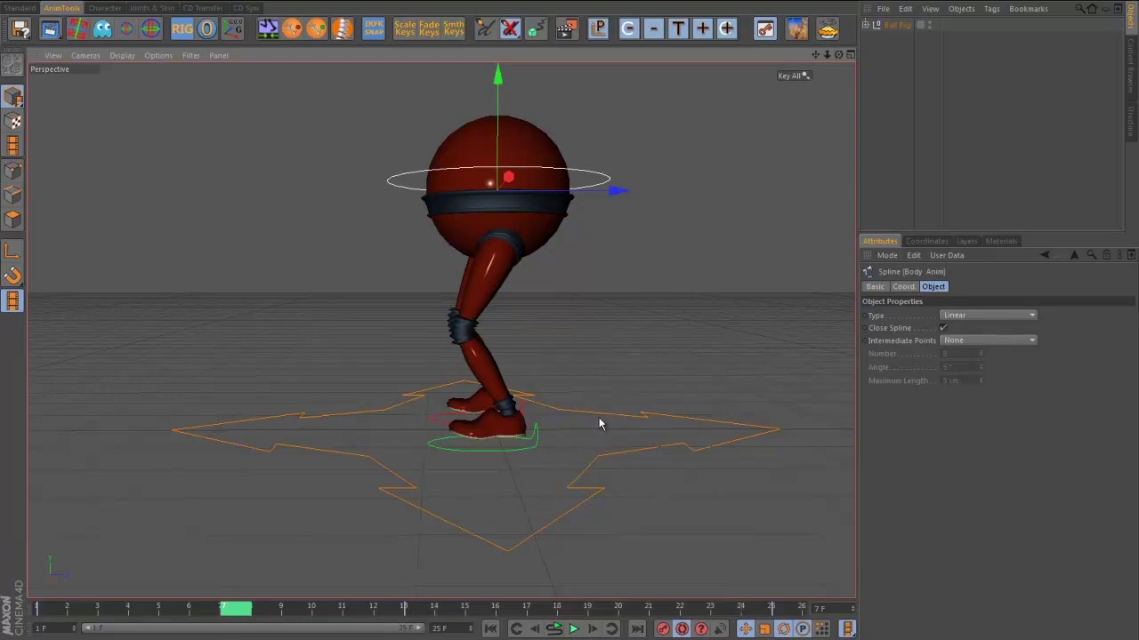
alt+drag(665, 399, 307, 556)
mouse_move(237, 609)
mouse_down()
mouse_move(51, 609)
mouse_move(250, 610)
mouse_up()
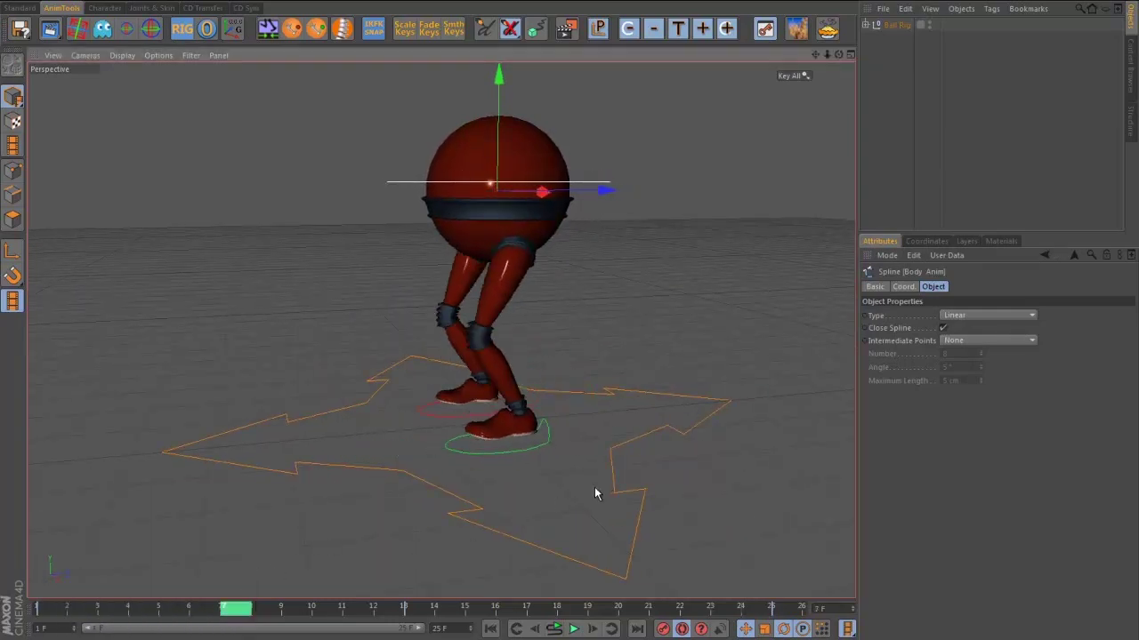
alt+drag(594, 487, 539, 442)
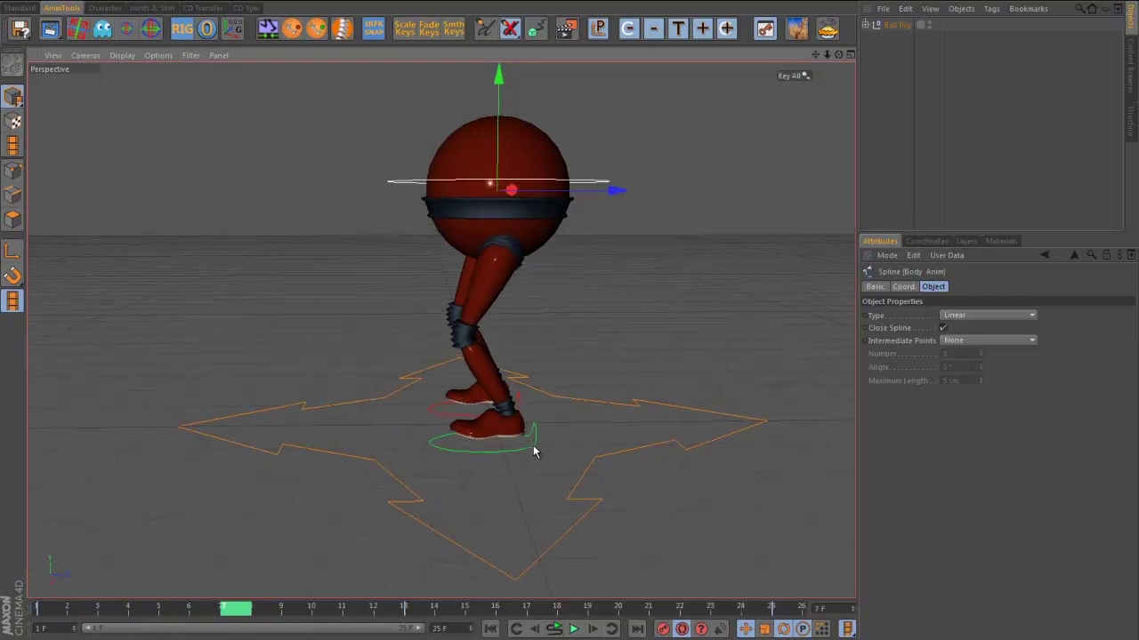
click(533, 445)
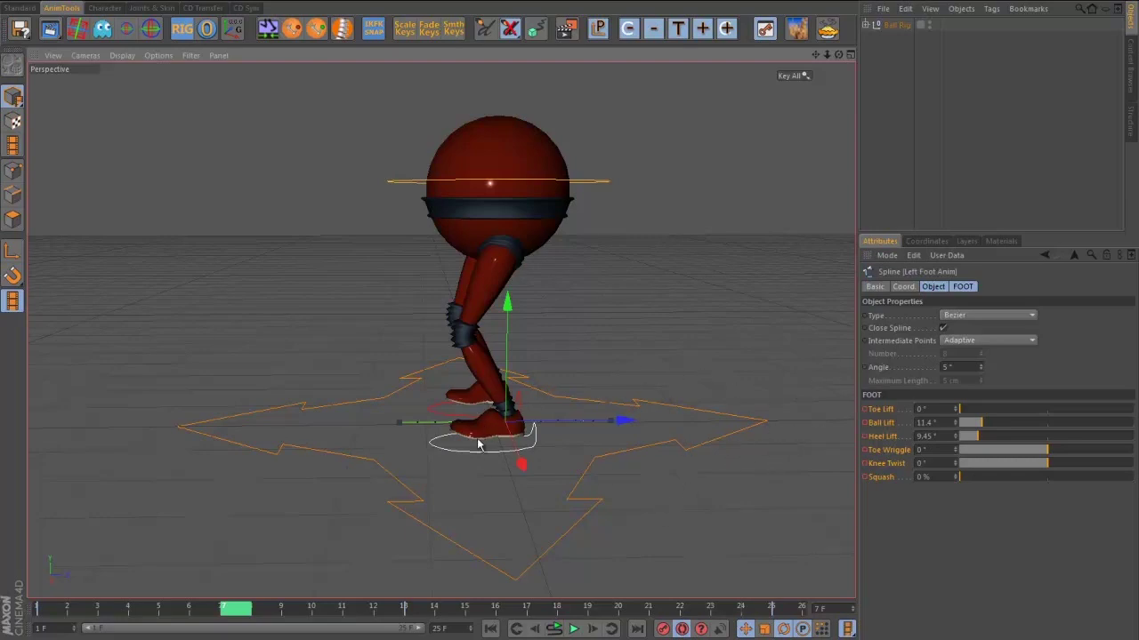
click(939, 423)
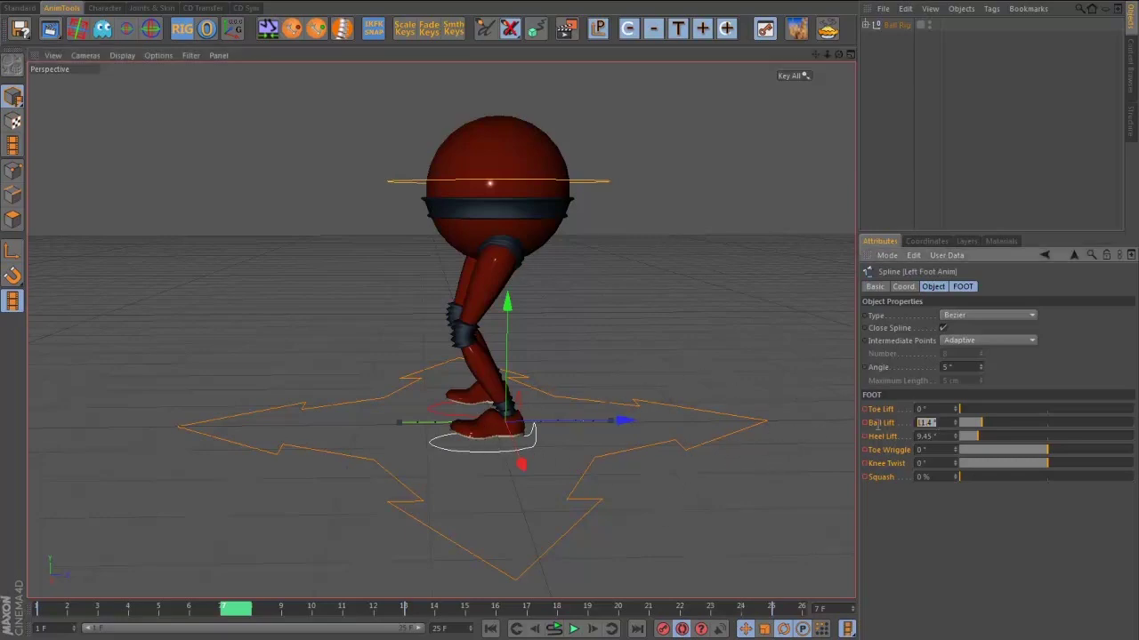
text(0)
key(Return)
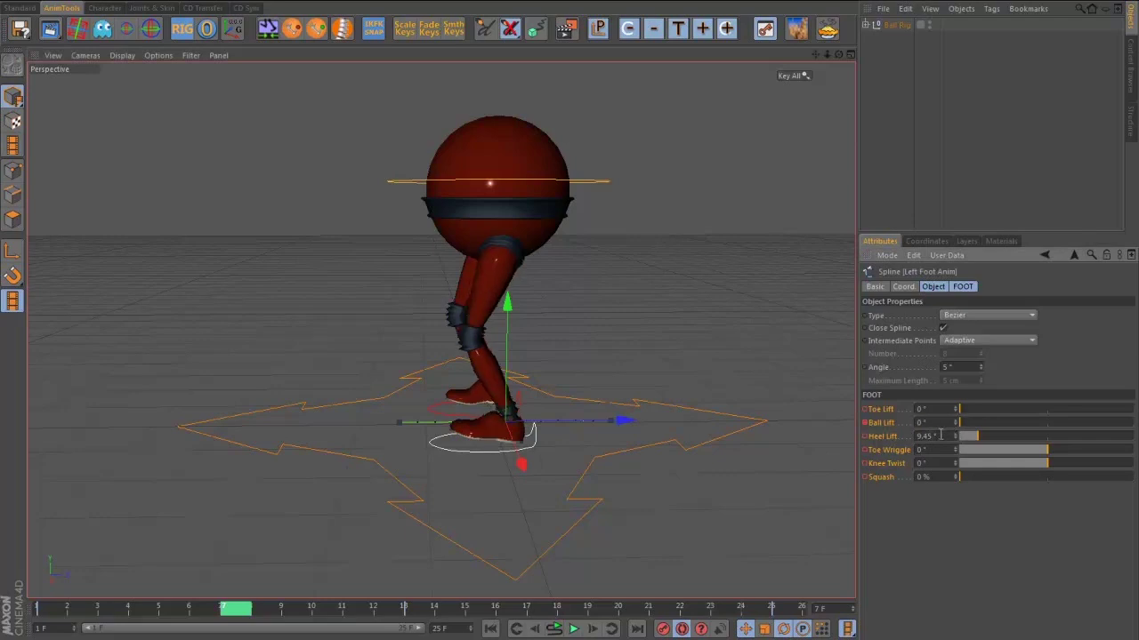
click(940, 435)
text(0)
key(Return)
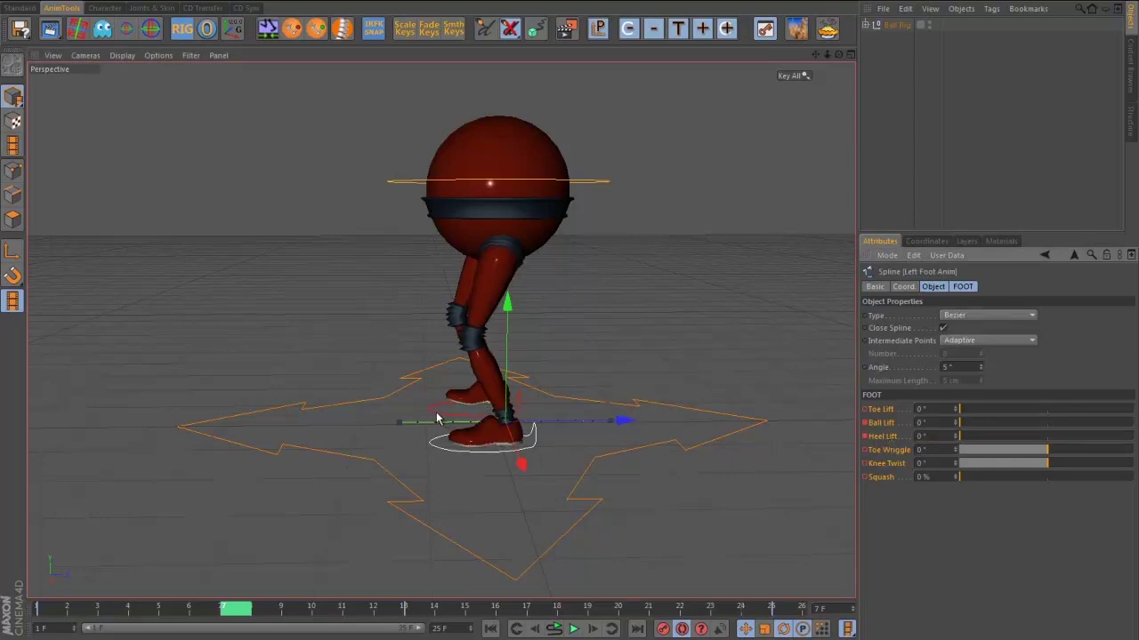
- Set the right foot's Ball Lift and Heel Lift to 0° at frame 7
click(435, 418)
text(0)
key(Return)
click(931, 435)
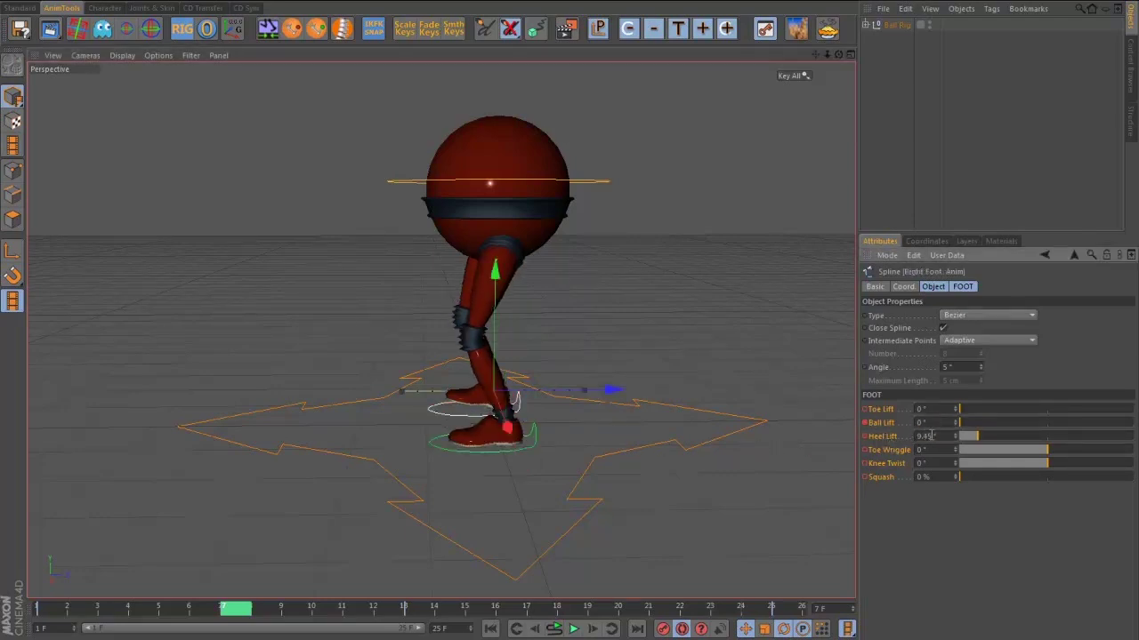
text(0)
key(Return)
mouse_move(461, 445)
alt+mouse_down()
mouse_move(595, 473)
mouse_move(463, 459)
alt+mouse_up()
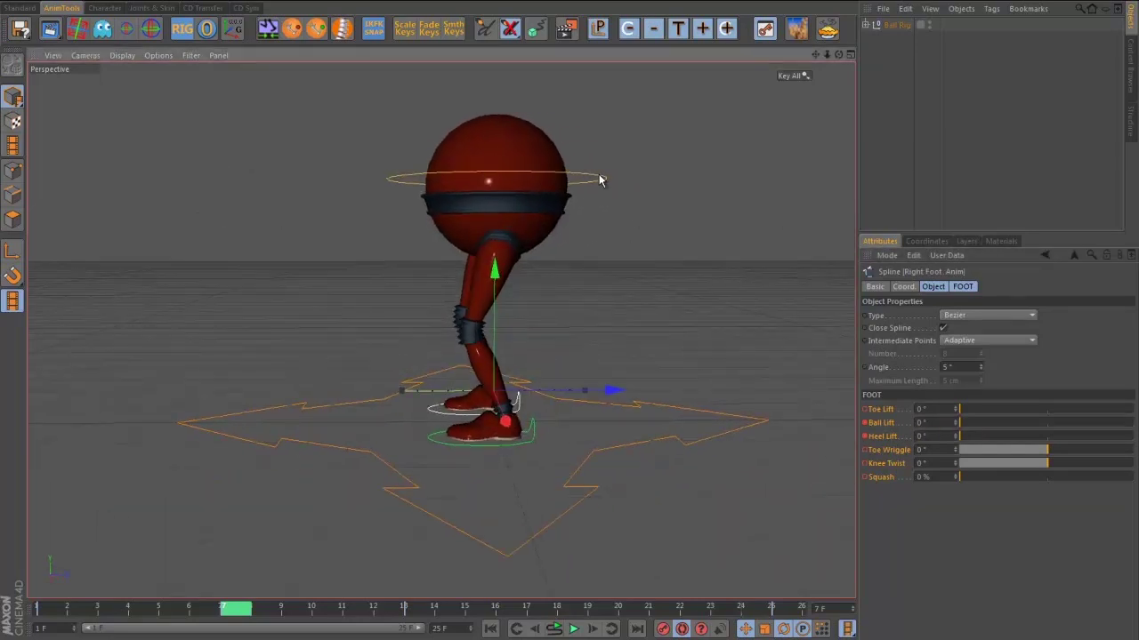
- Raise the body control slightly at frame 7 for the passing pose
click(601, 179)
alt+drag(606, 180, 626, 196)
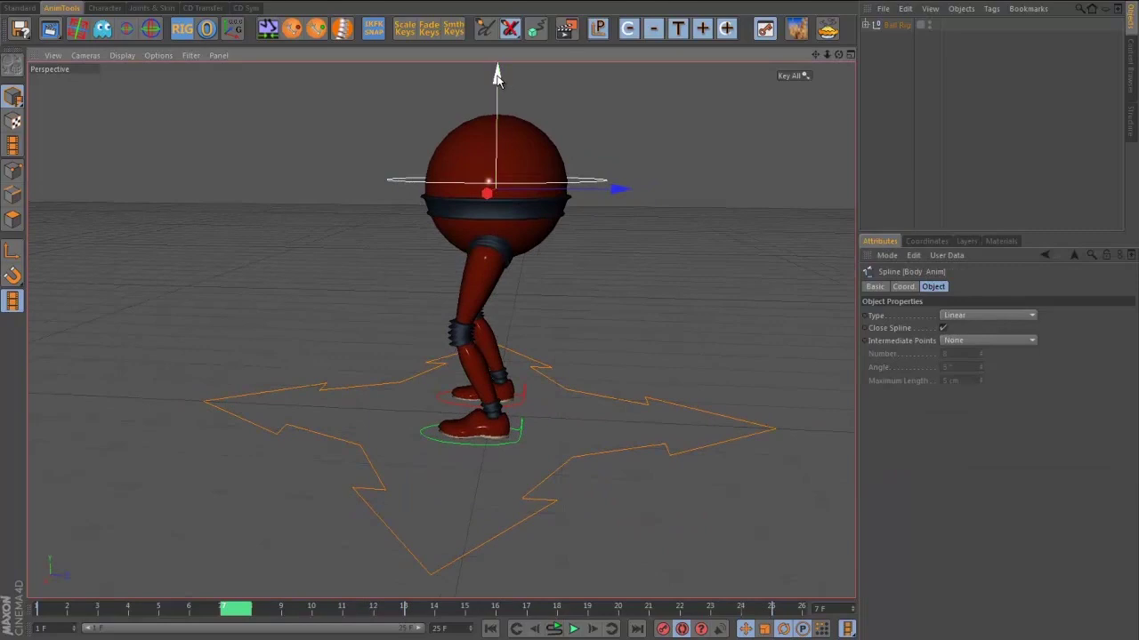
drag(496, 78, 496, 65)
alt+drag(401, 267, 562, 297)
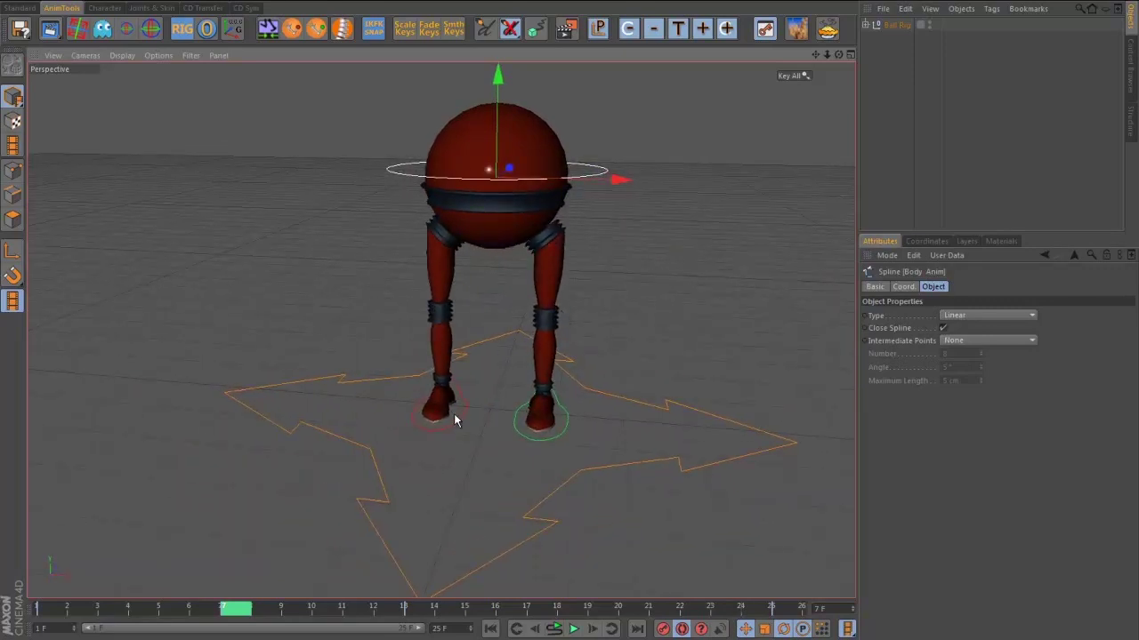
- Lift the right foot control slightly off the ground at frame 7 and tilt its toe downward
click(456, 419)
alt+drag(540, 452, 236, 612)
click(62, 608)
alt+drag(401, 513, 590, 381)
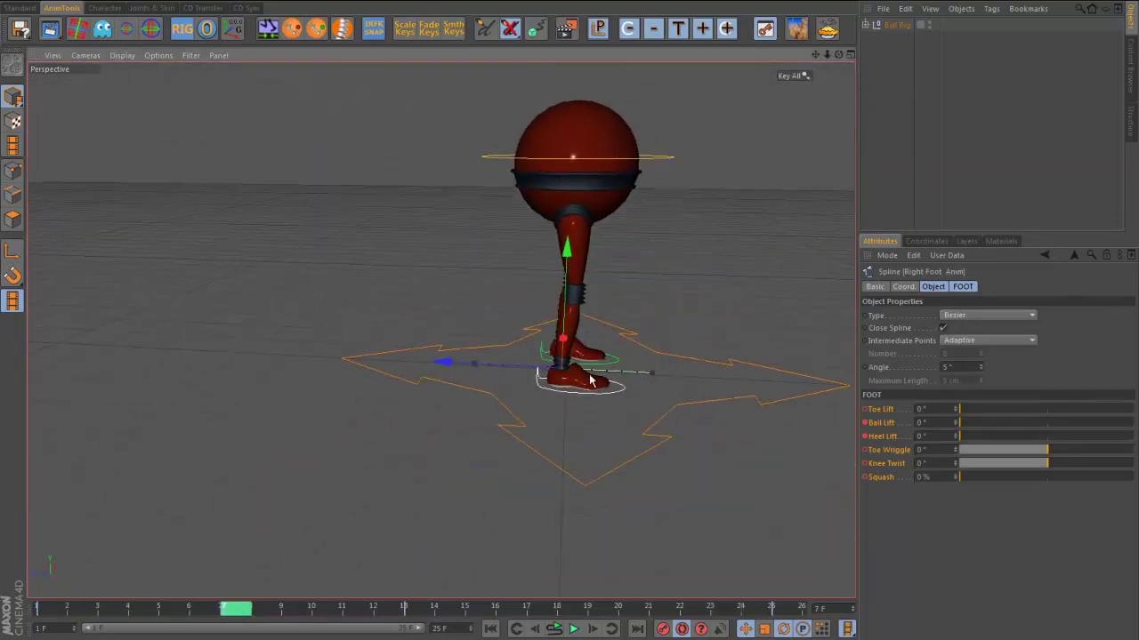
drag(566, 253, 571, 240)
key(r)
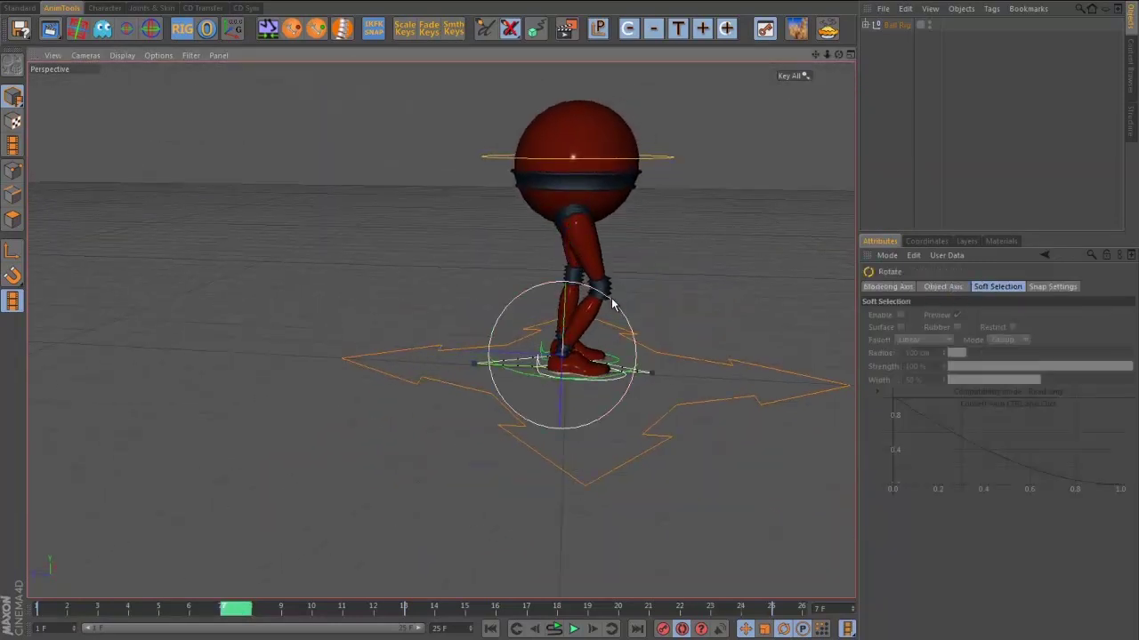
drag(617, 305, 636, 332)
- Turn the right foot slightly outward and shift it a little sideways, away from the left foot
alt+drag(635, 332, 604, 385)
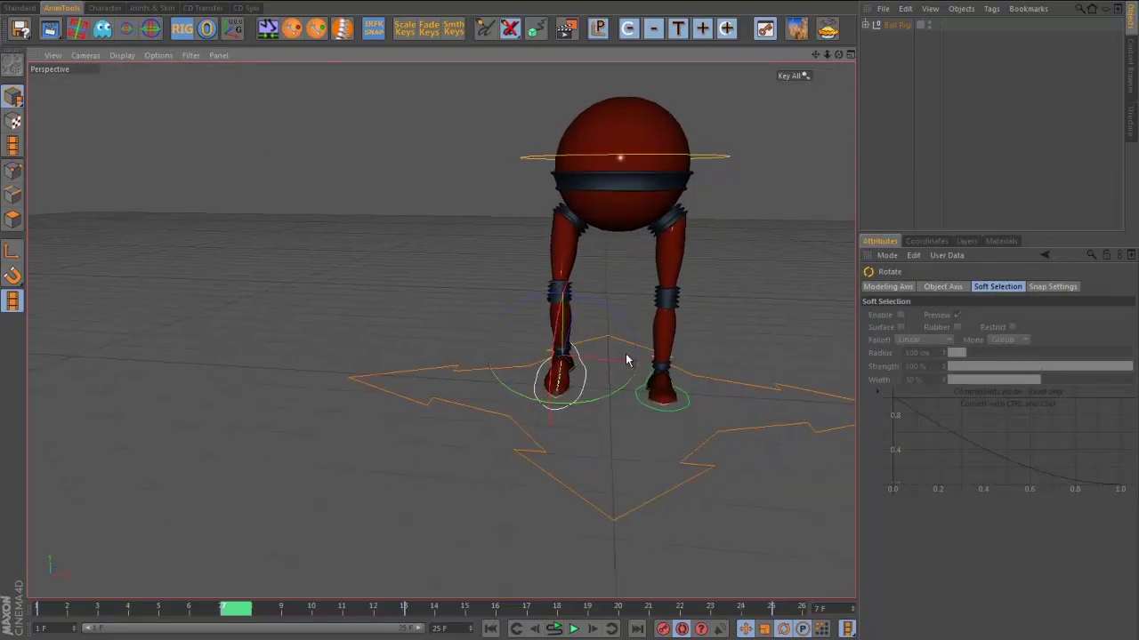
drag(632, 318, 623, 325)
alt+drag(599, 376, 606, 383)
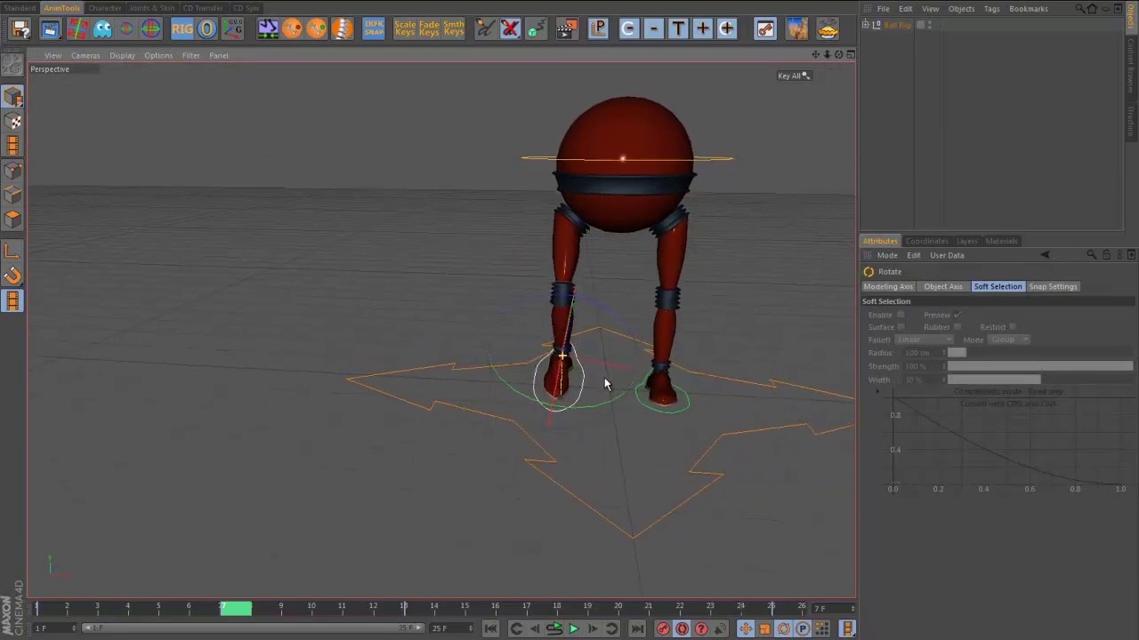
key(e)
drag(680, 380, 674, 378)
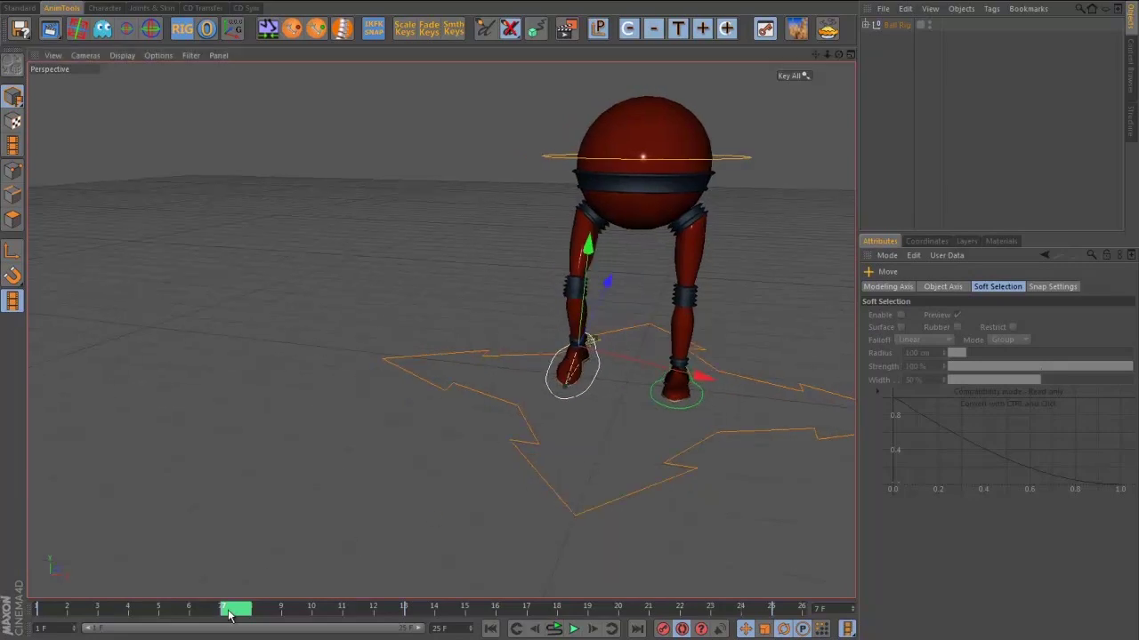
- Compare the right foot's position at frames 1 and 7
drag(234, 608, 51, 611)
alt+drag(429, 540, 437, 545)
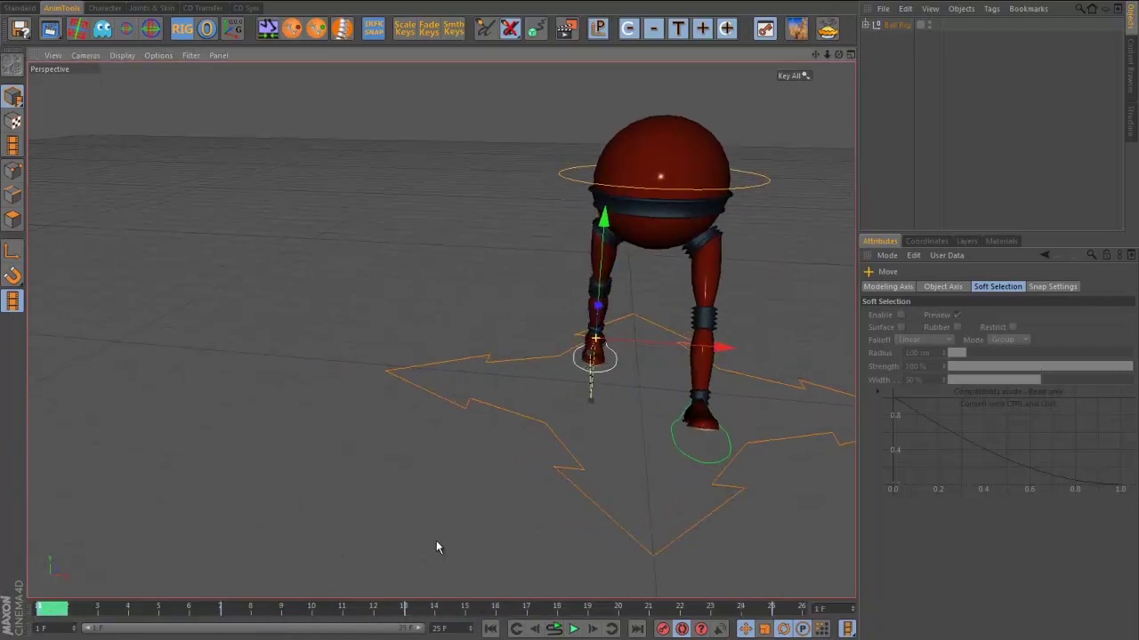
drag(55, 611, 234, 612)
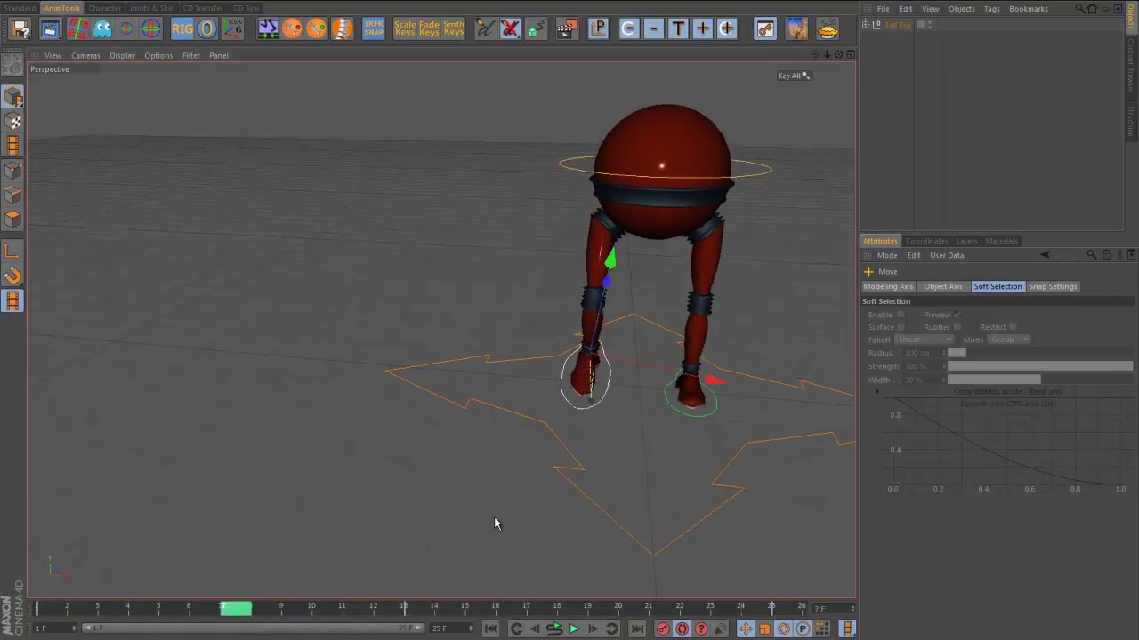
alt+drag(495, 521, 669, 355)
- Select the body control and shift it slightly sideways over the planted left foot at frame 7
click(604, 173)
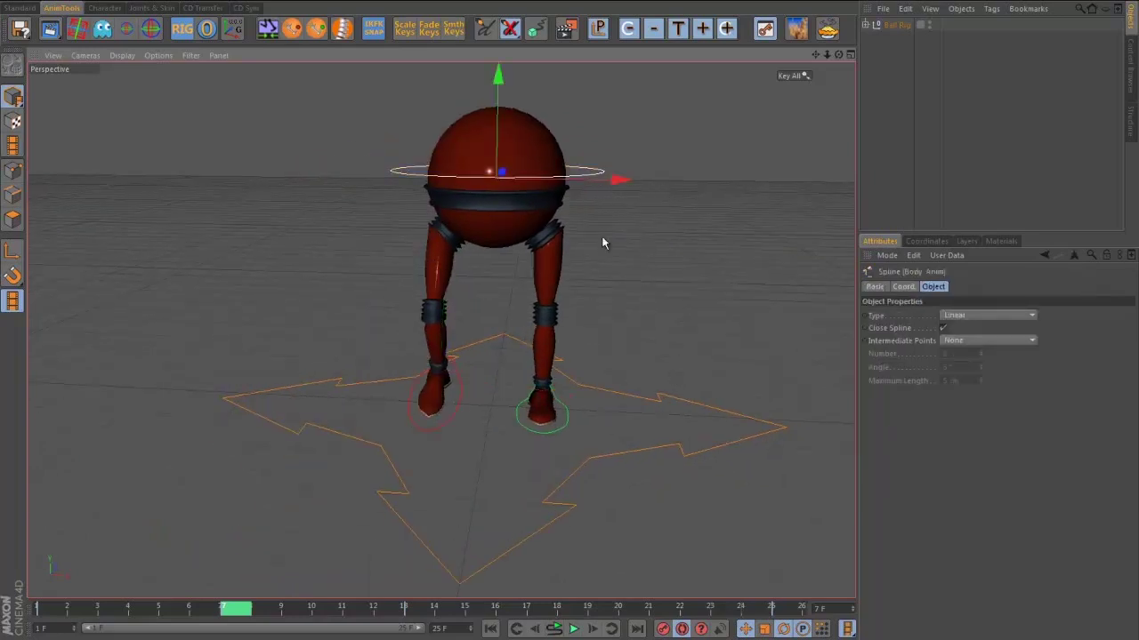
alt+drag(602, 241, 470, 397)
mouse_move(219, 616)
mouse_down()
mouse_move(50, 614)
mouse_move(233, 620)
mouse_move(11, 620)
mouse_move(234, 615)
mouse_up()
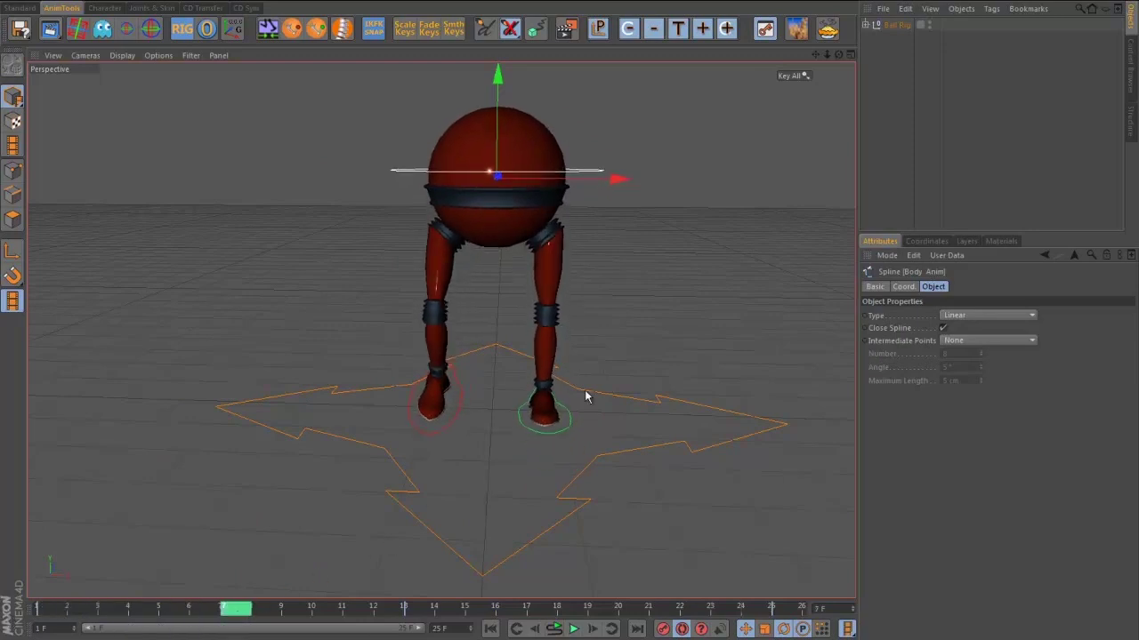
click(648, 178)
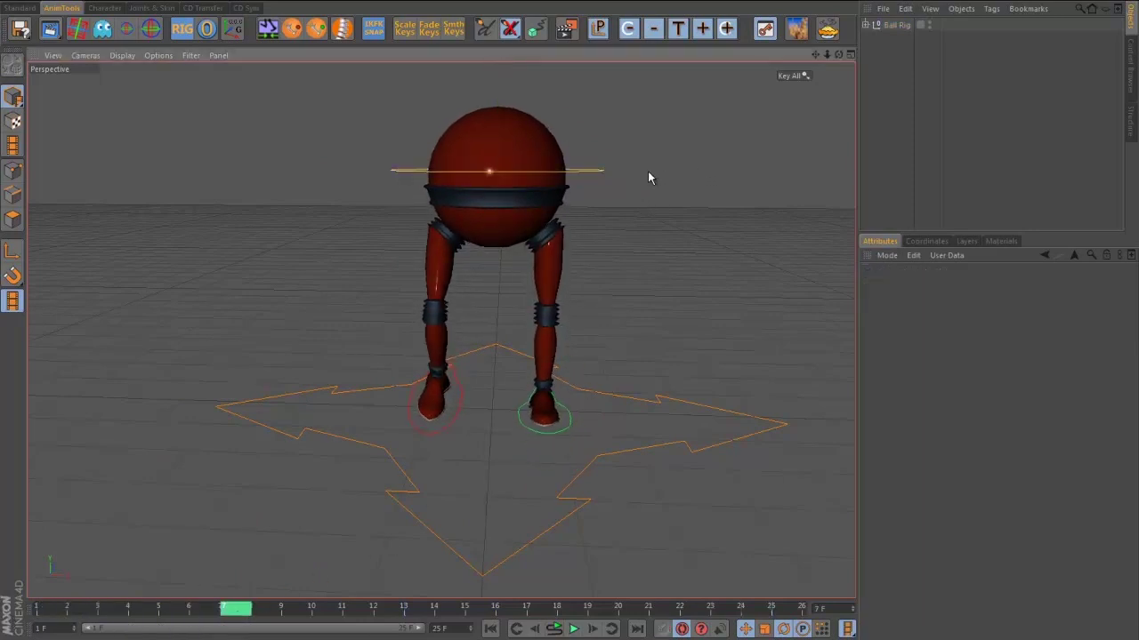
click(601, 174)
drag(618, 178, 634, 180)
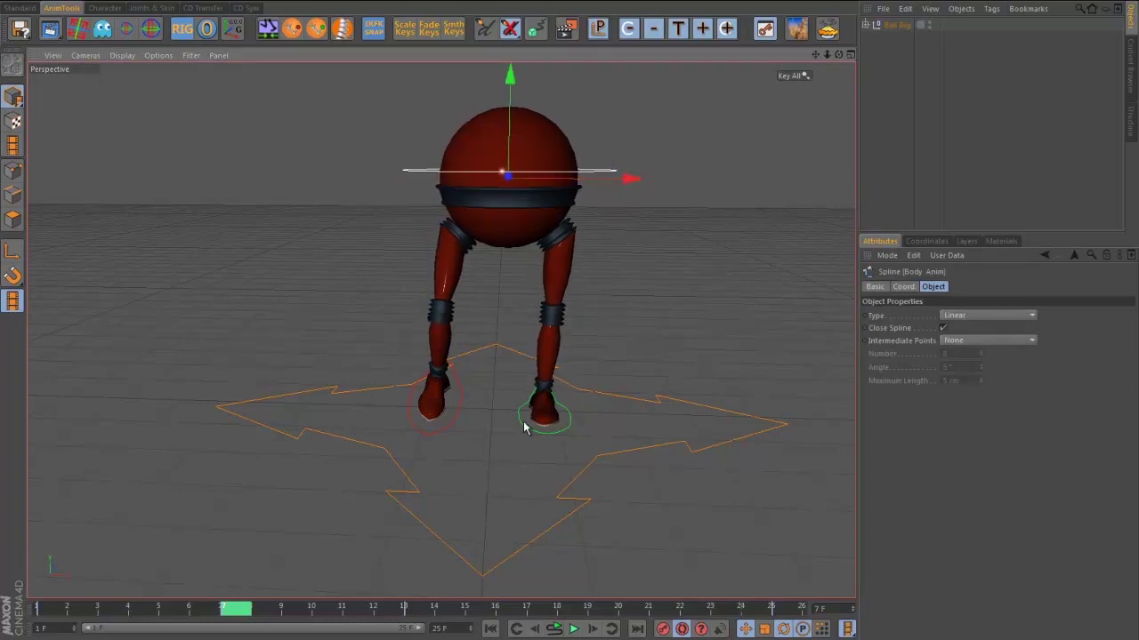
- Review the body's sideways shift between frames 1 and 7 from an angled view
mouse_move(200, 604)
mouse_down()
mouse_move(51, 609)
mouse_move(590, 611)
mouse_move(3, 606)
mouse_up()
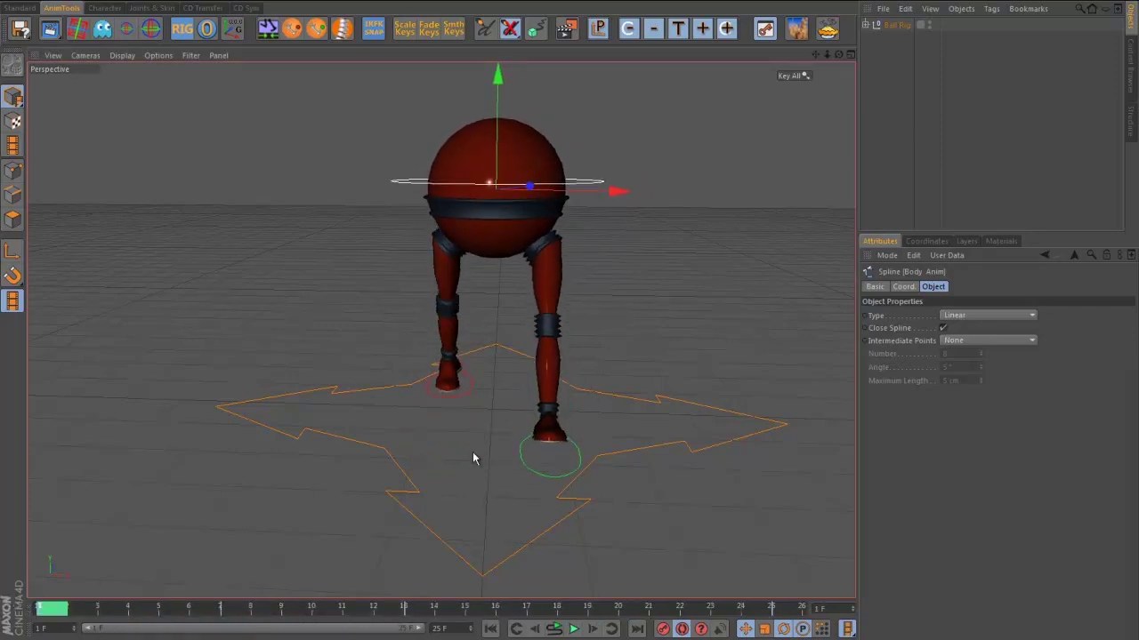
alt+drag(605, 402, 386, 480)
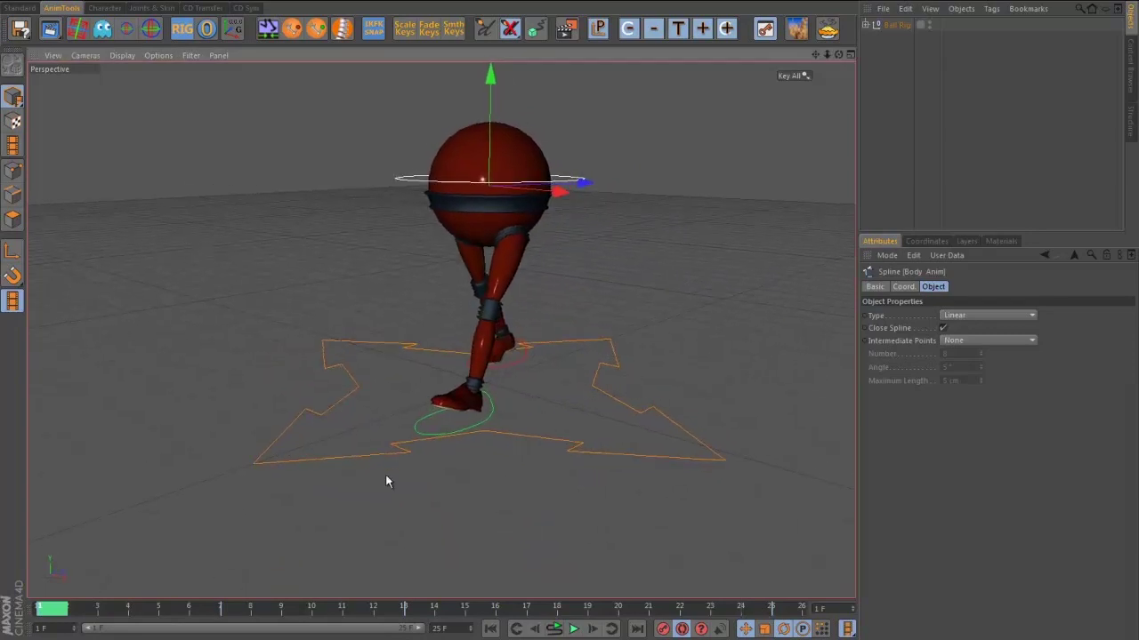
click(229, 612)
- Select the body and both foot controls and key the frame 7 passing pose at frame 19
click(806, 77)
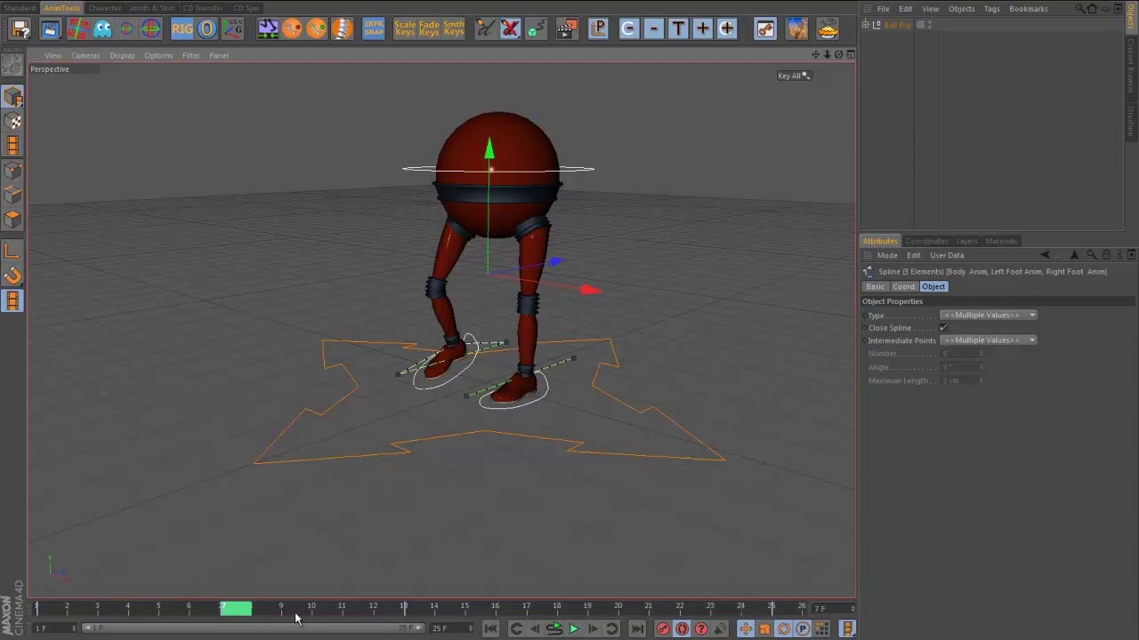
ctrl+drag(248, 612, 604, 610)
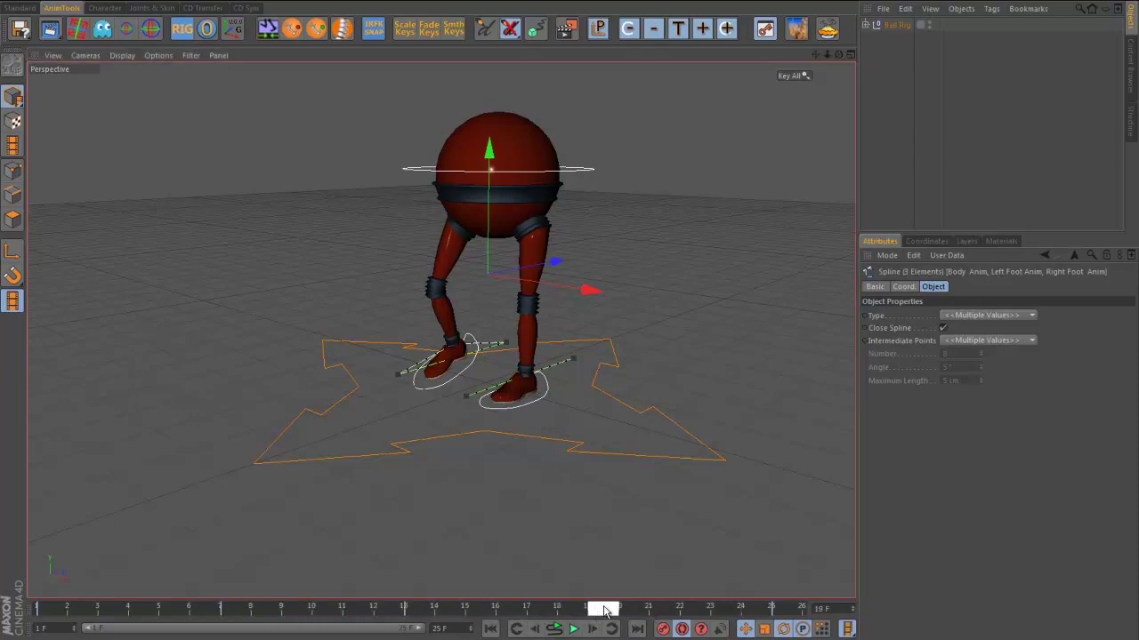
click(663, 630)
mouse_move(602, 611)
mouse_down()
mouse_move(188, 613)
mouse_move(649, 627)
mouse_move(607, 626)
mouse_up()
- Select both foot controls and swap their left and right poses at frame 19
click(516, 430)
click(539, 394)
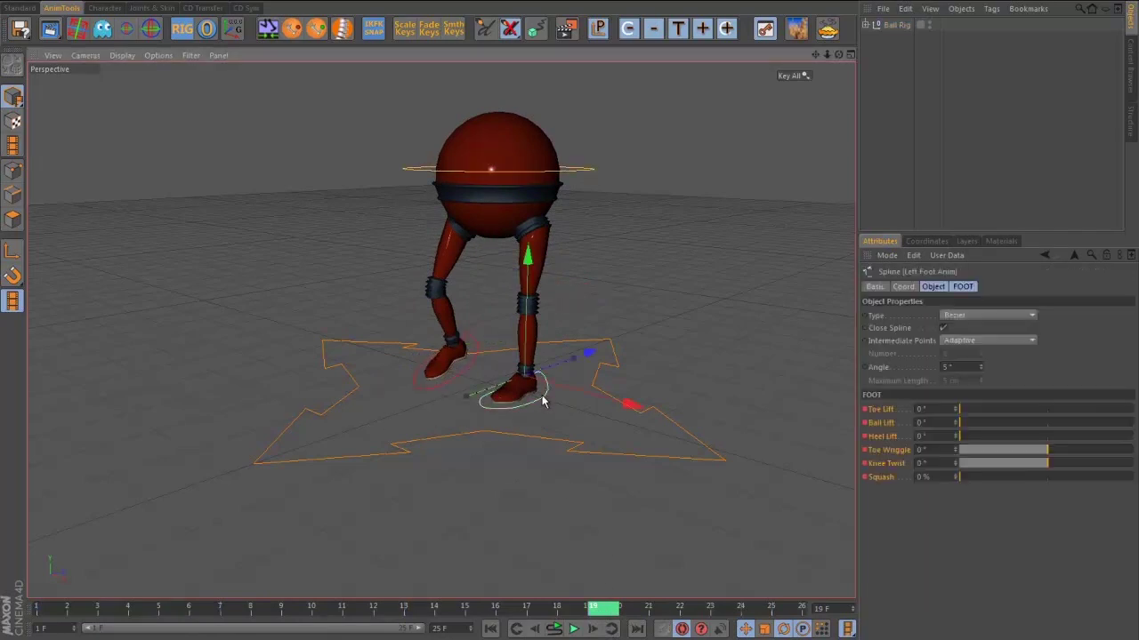
shift+click(424, 392)
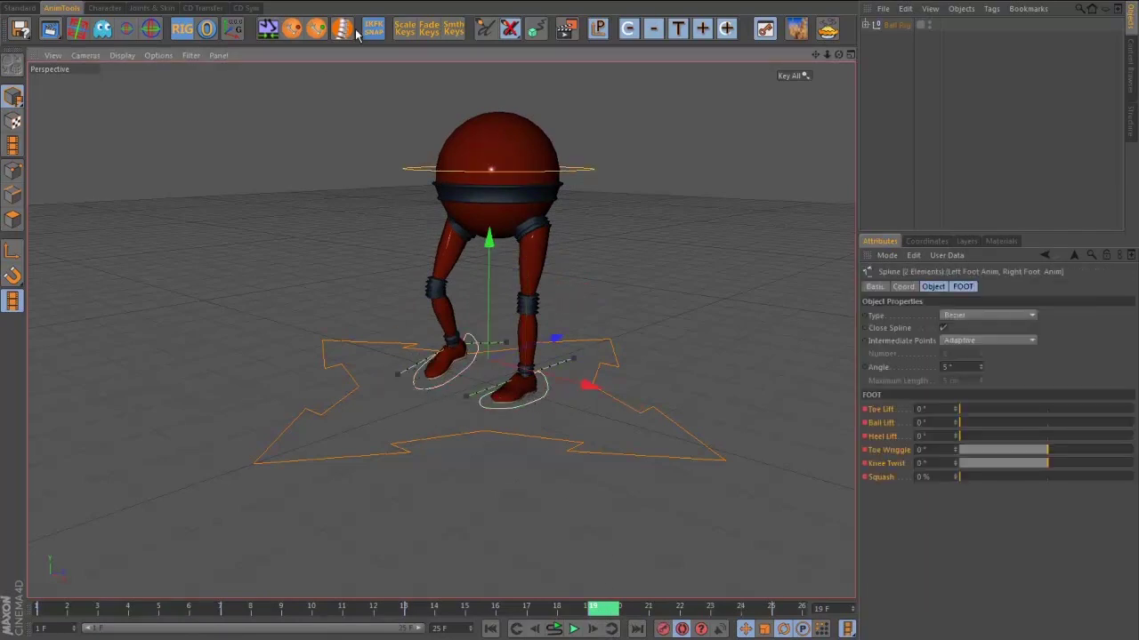
click(268, 30)
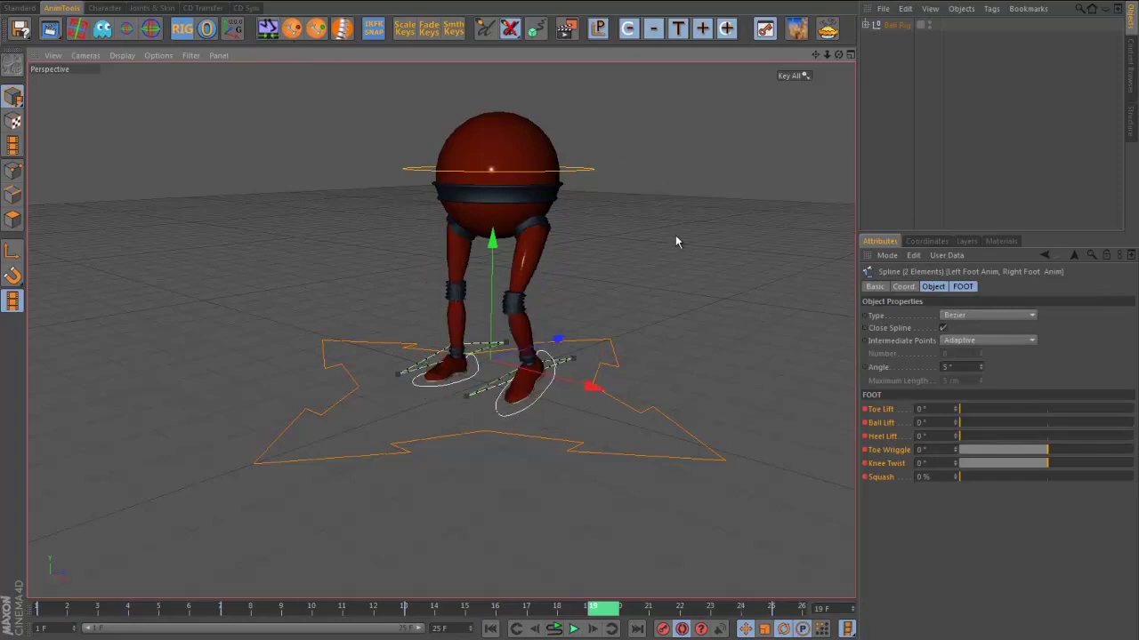
- Select the body control and mirror its sideways shift over to the opposite foot at frame 19
alt+drag(675, 240, 694, 246)
click(592, 178)
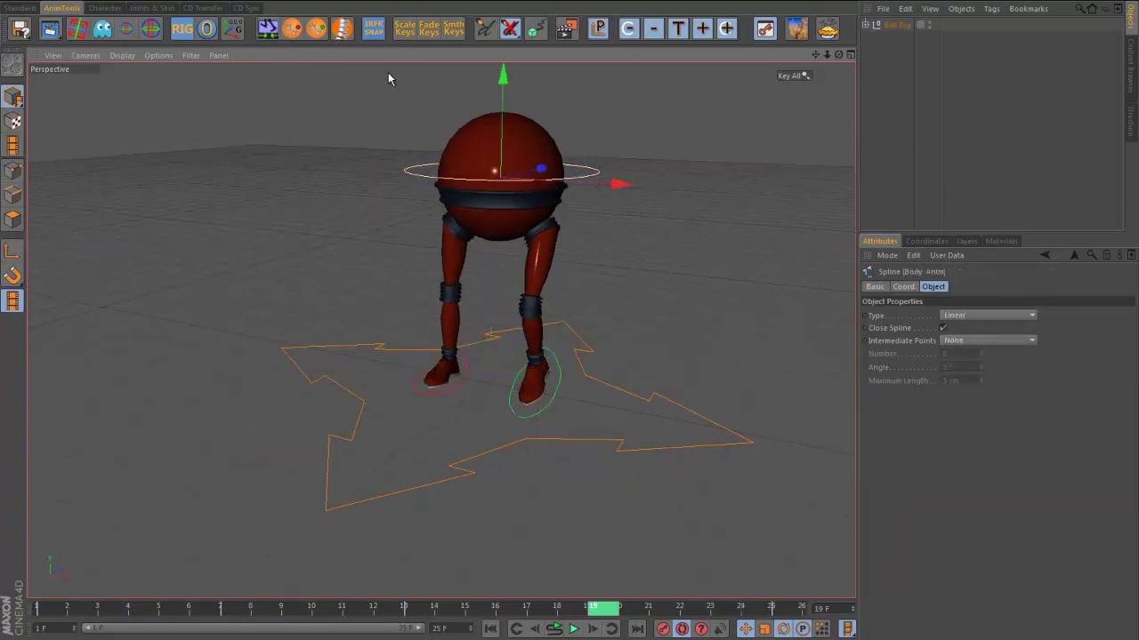
click(342, 29)
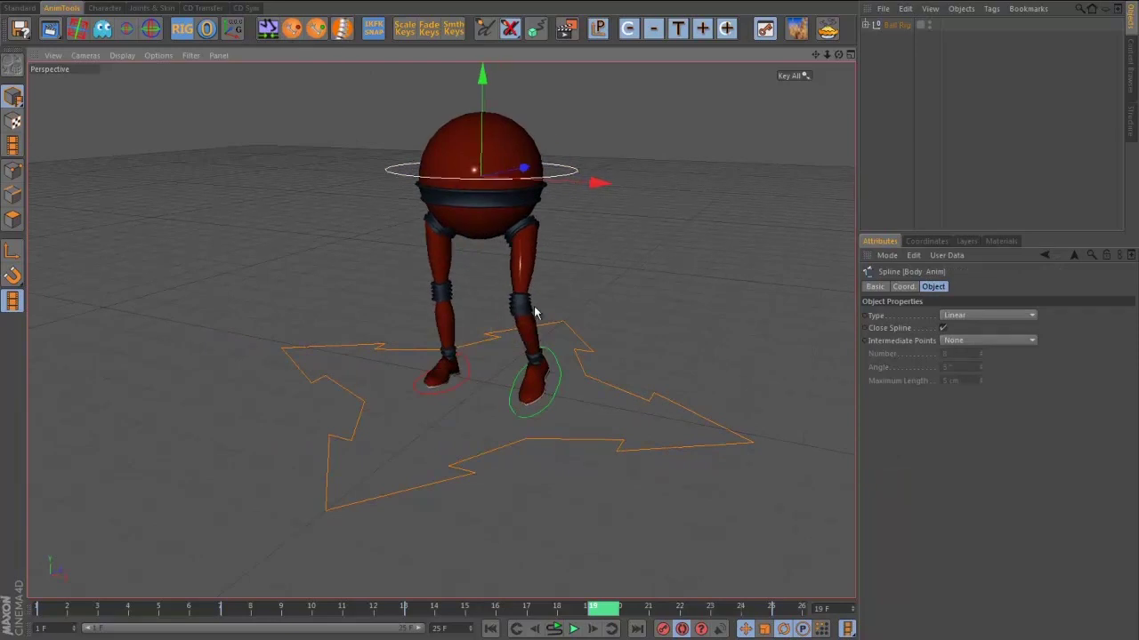
- Play back the walk cycle while viewing it from a side angle, and stop playback
click(572, 628)
alt+drag(670, 535, 543, 525)
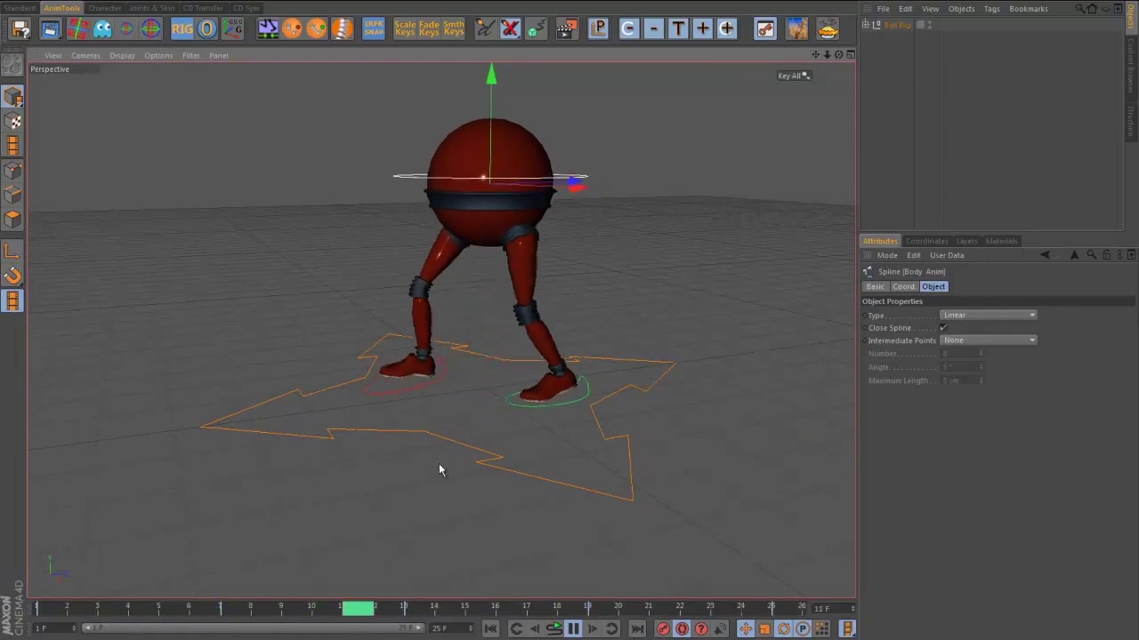
click(574, 630)
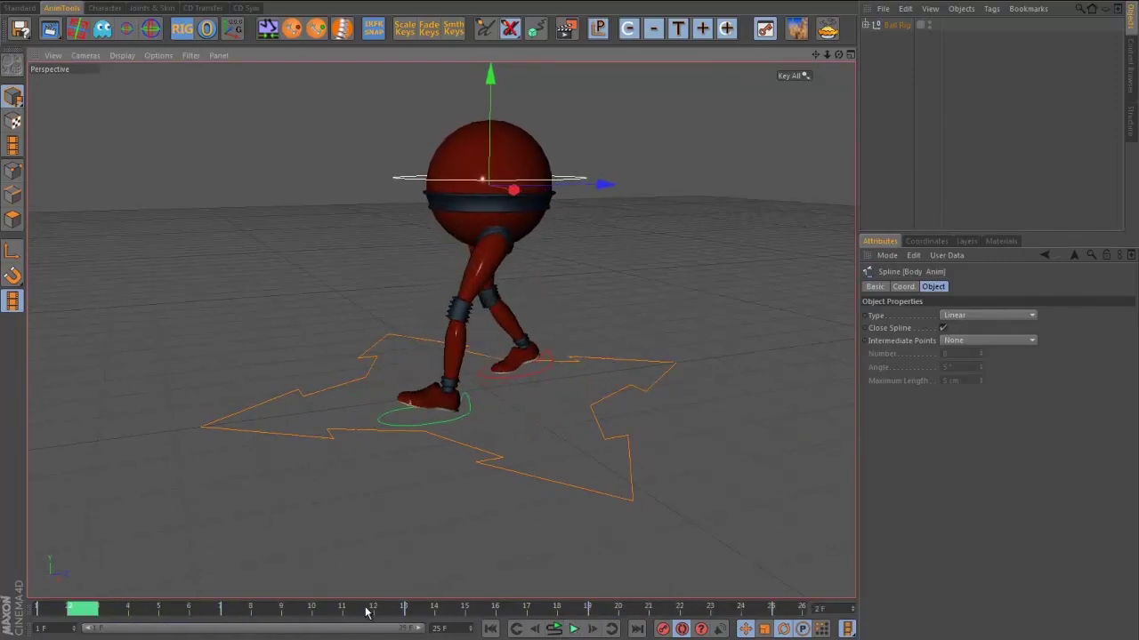
- At frame 4, set the left foot's Heel Lift to 0° so the foot lies flat
drag(83, 612, 51, 611)
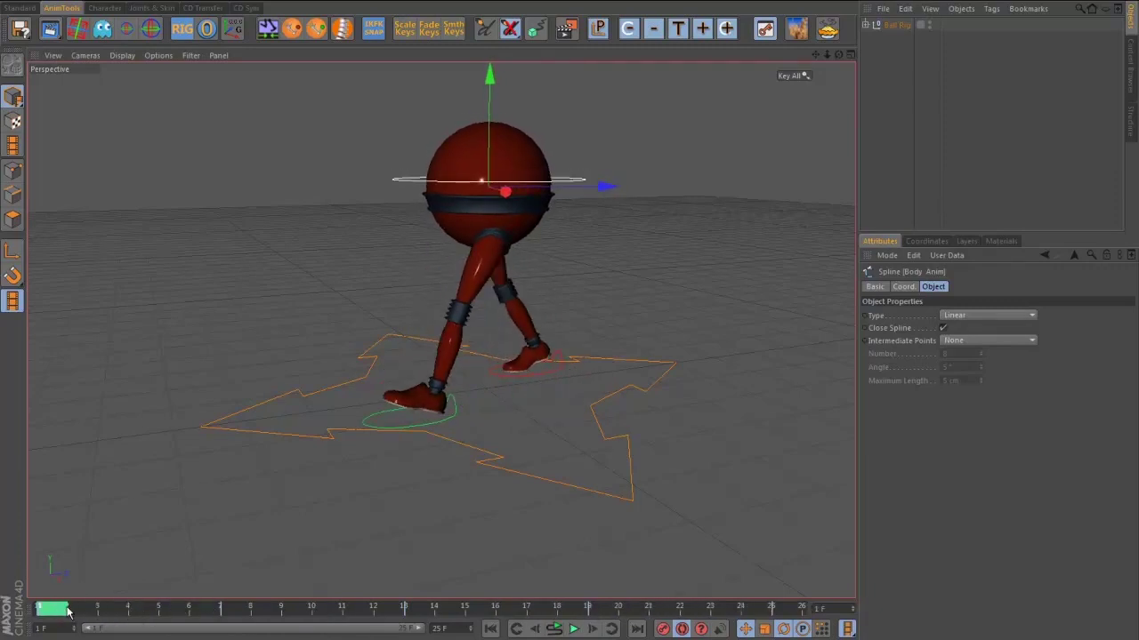
drag(54, 611, 147, 628)
click(190, 617)
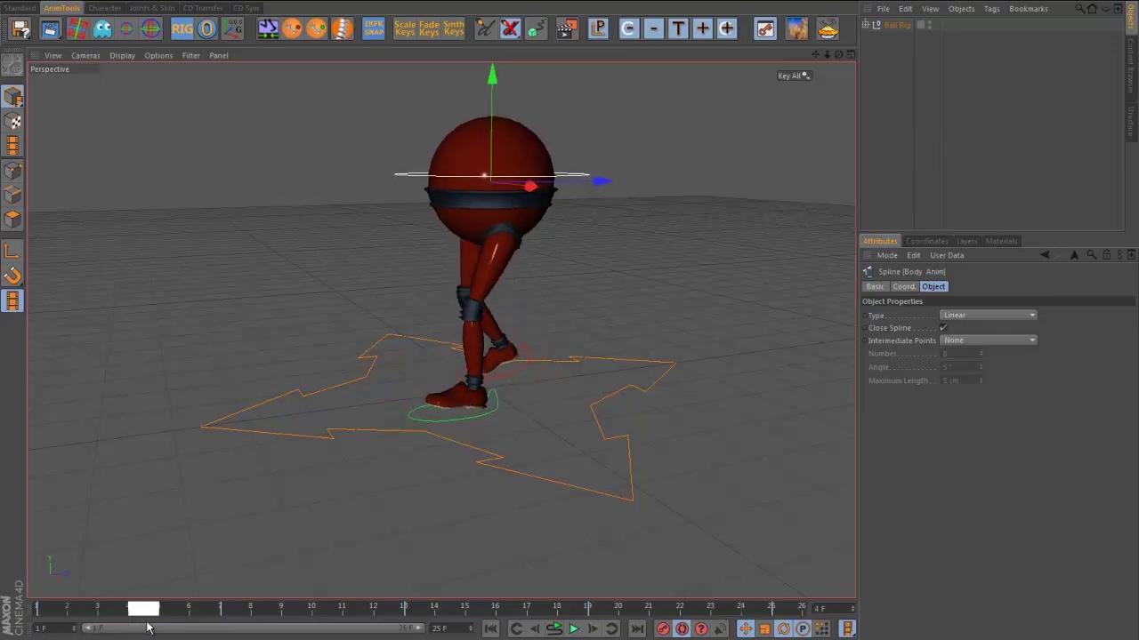
click(497, 414)
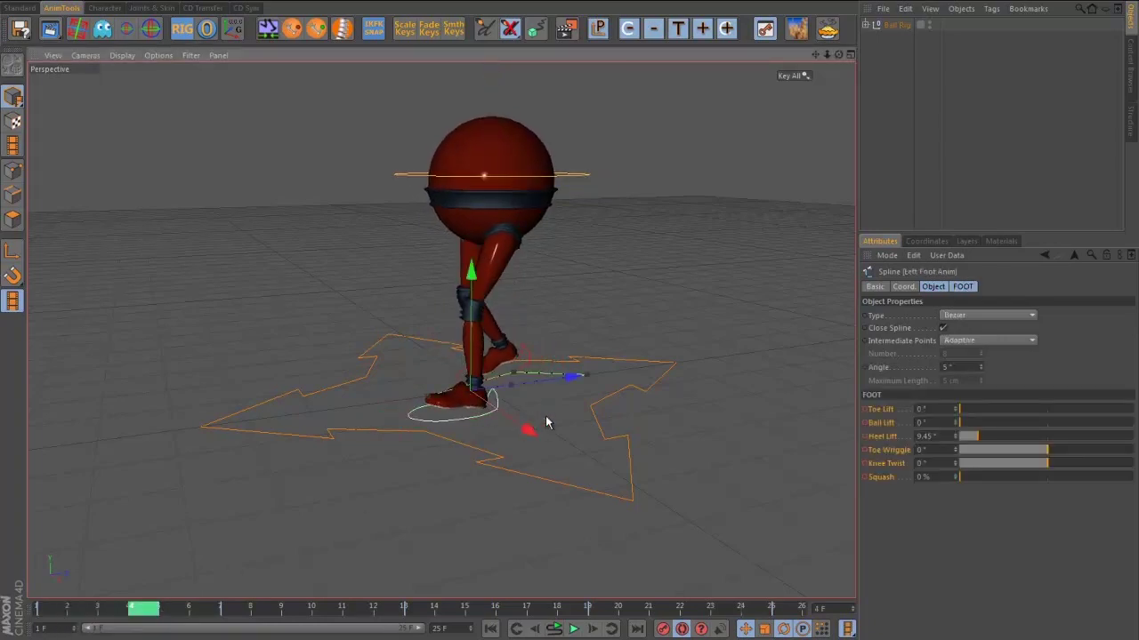
double_click(924, 436)
text(0)
key(Return)
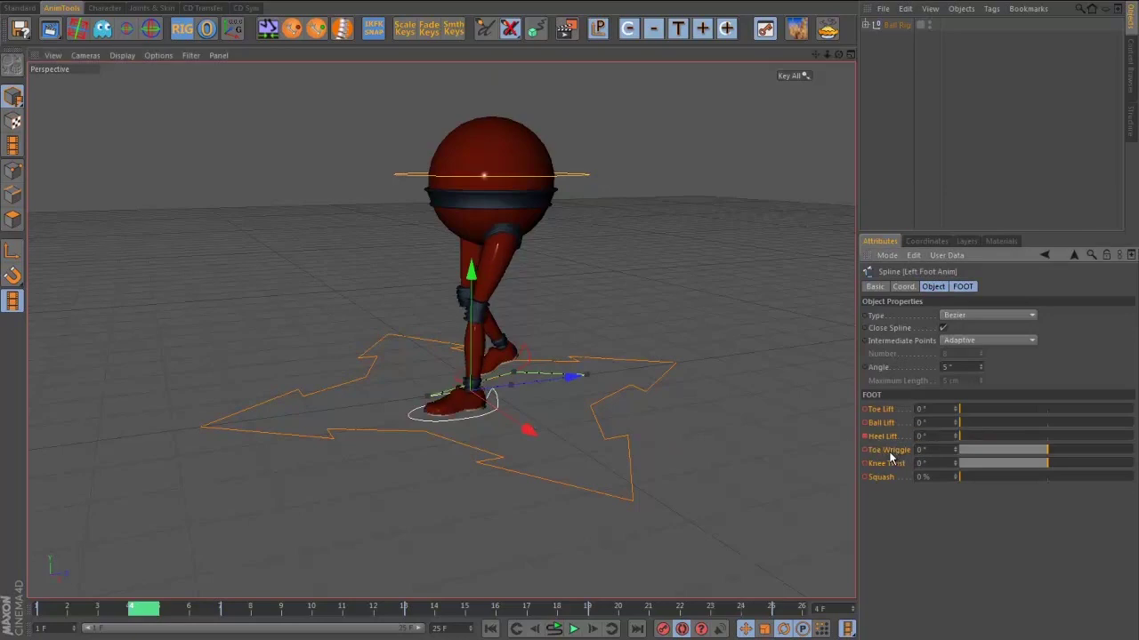
- Select the body control and lower it slightly at frame 4, keying the down pose
alt+drag(701, 464, 548, 386)
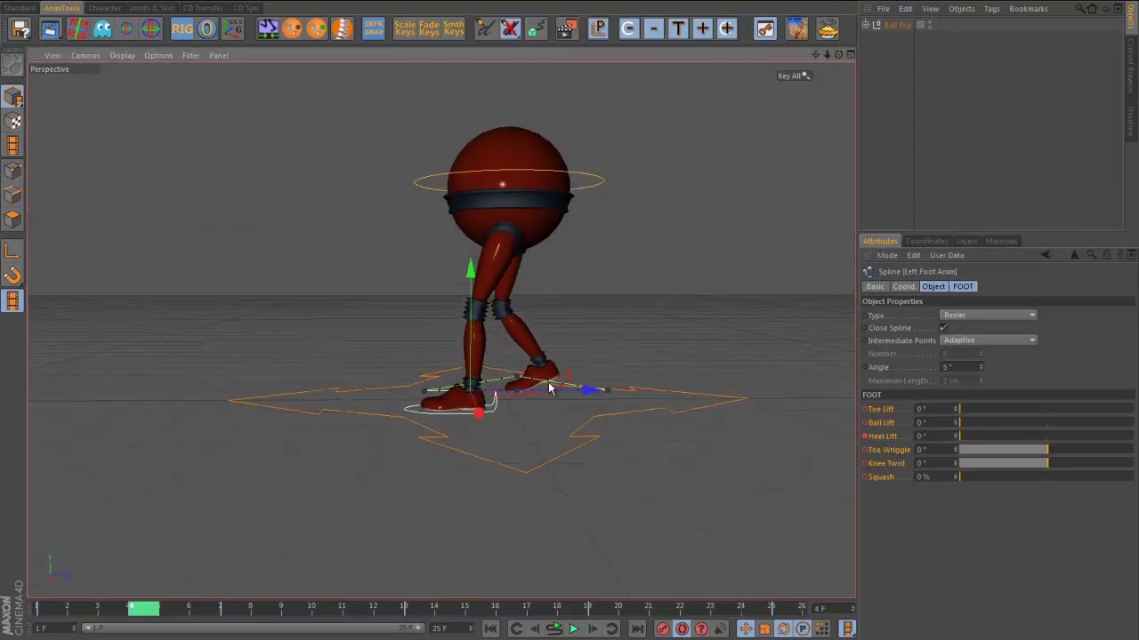
alt+drag(730, 474, 562, 305)
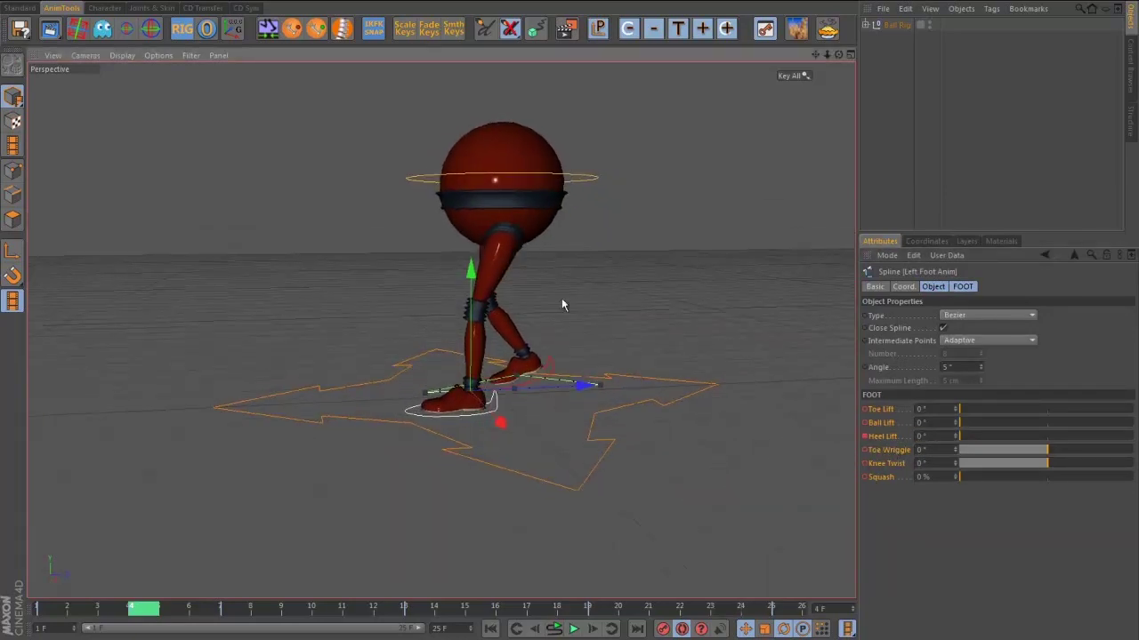
click(590, 180)
alt+drag(647, 179, 577, 150)
drag(501, 76, 501, 80)
mouse_move(147, 610)
mouse_down()
mouse_move(53, 614)
mouse_move(145, 614)
mouse_move(143, 625)
mouse_move(52, 616)
mouse_move(151, 628)
mouse_up()
alt+drag(192, 562, 273, 483)
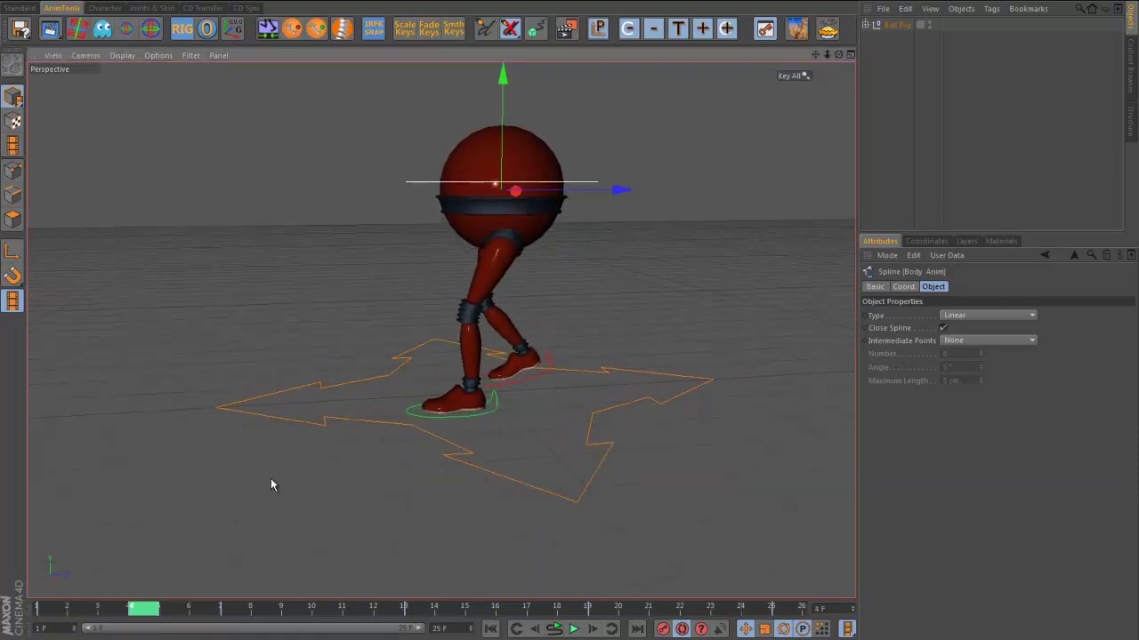
drag(504, 72, 505, 77)
- Scrub between frames 4 and 1 to compare the body's height from the side
drag(136, 608, 24, 625)
alt+drag(276, 537, 269, 528)
drag(76, 611, 44, 623)
alt+drag(372, 541, 372, 542)
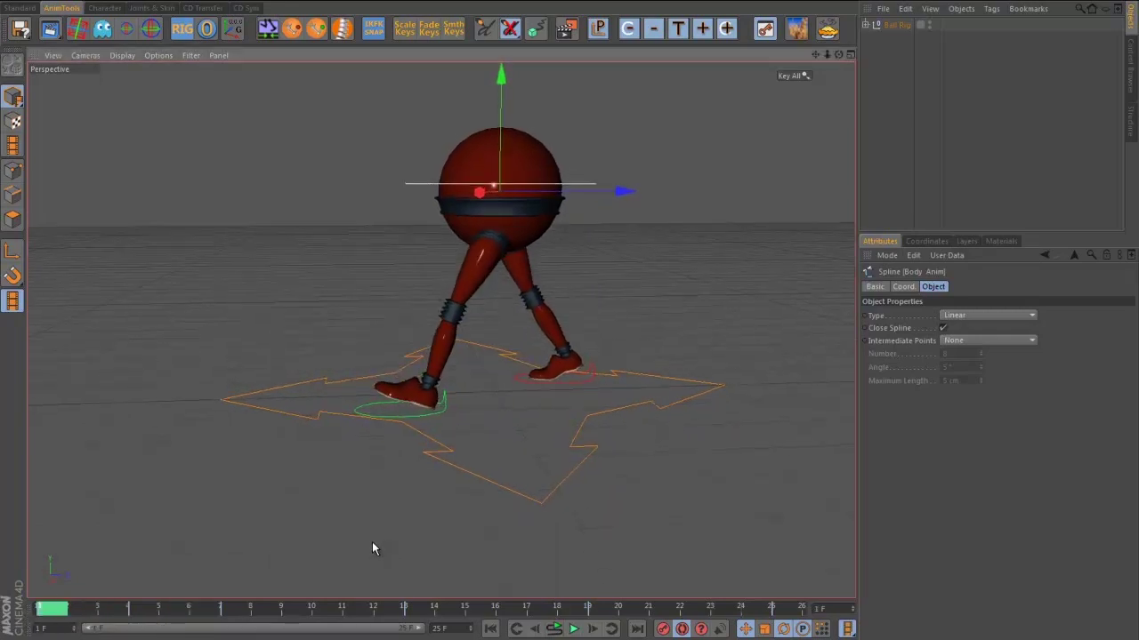
mouse_move(35, 625)
mouse_down()
mouse_move(112, 626)
mouse_move(44, 625)
mouse_up()
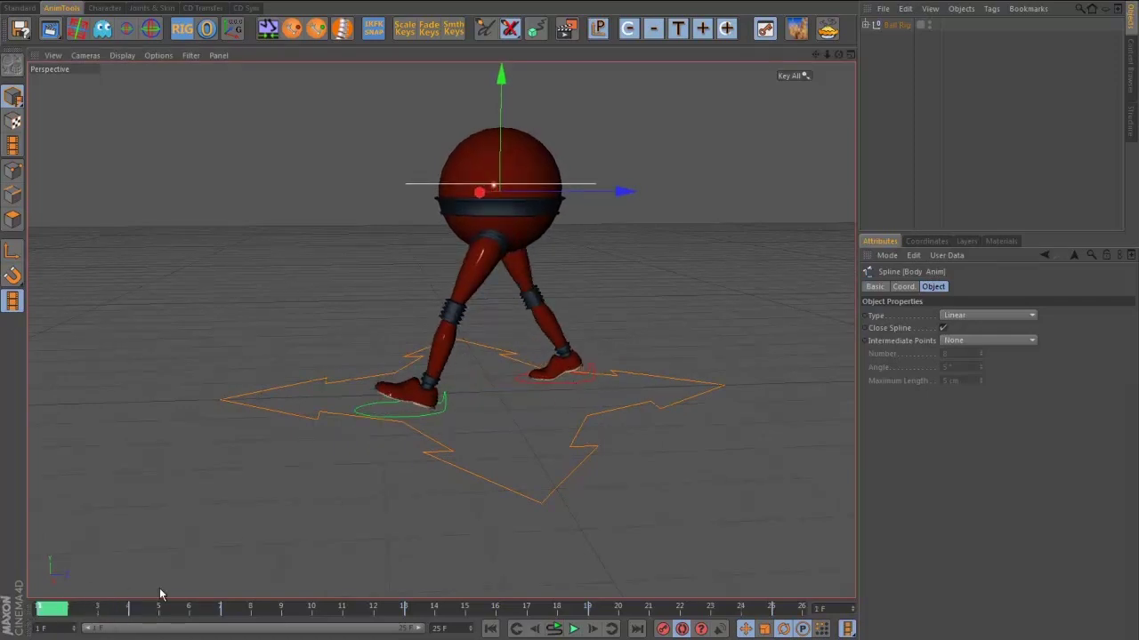
- Select the right foot control and key its frame 1 pose at frame 4
mouse_move(50, 610)
mouse_down()
mouse_move(173, 612)
mouse_move(47, 614)
mouse_up()
click(576, 390)
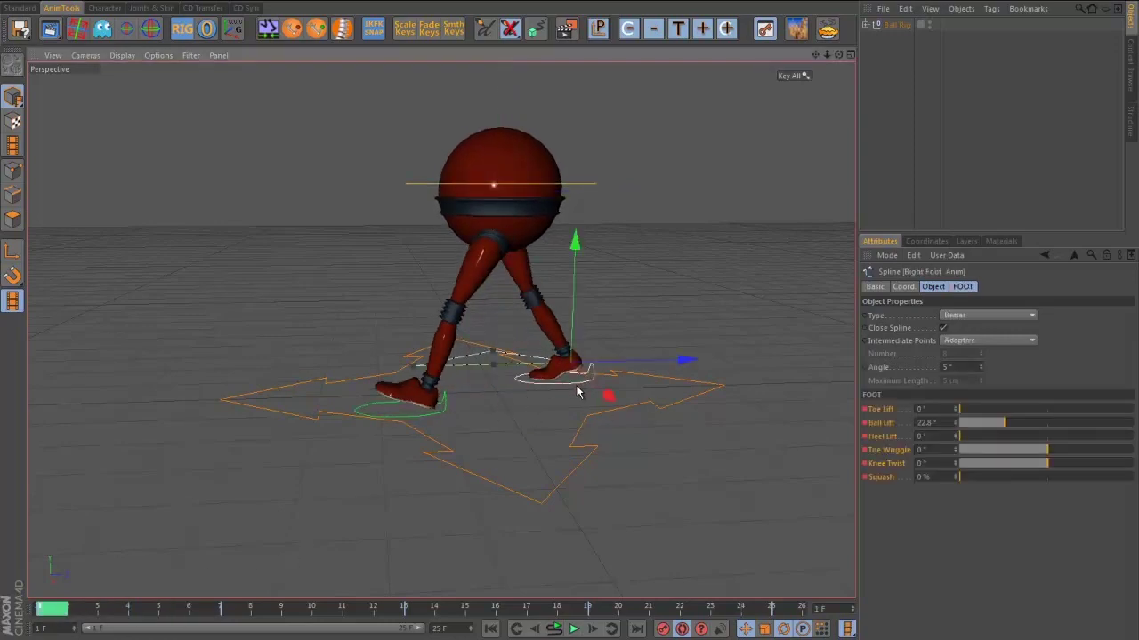
click(144, 612)
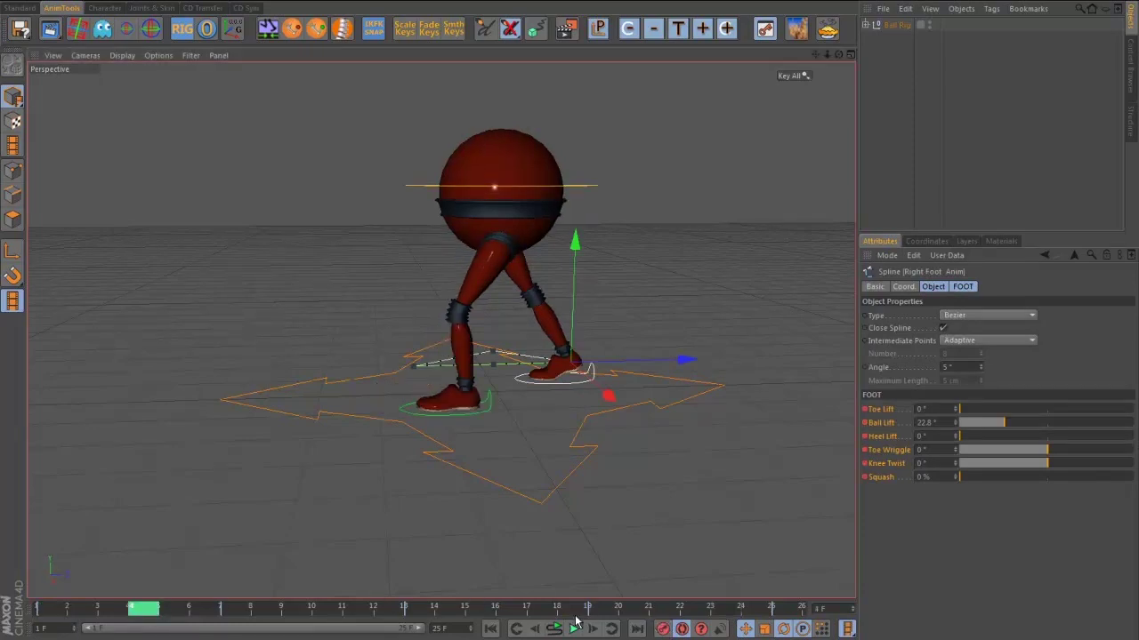
- Scrub the first frames to examine how both feet travel between frames 1 and 4
drag(83, 612, 56, 631)
mouse_move(92, 633)
mouse_down()
mouse_move(60, 630)
mouse_move(70, 626)
mouse_up()
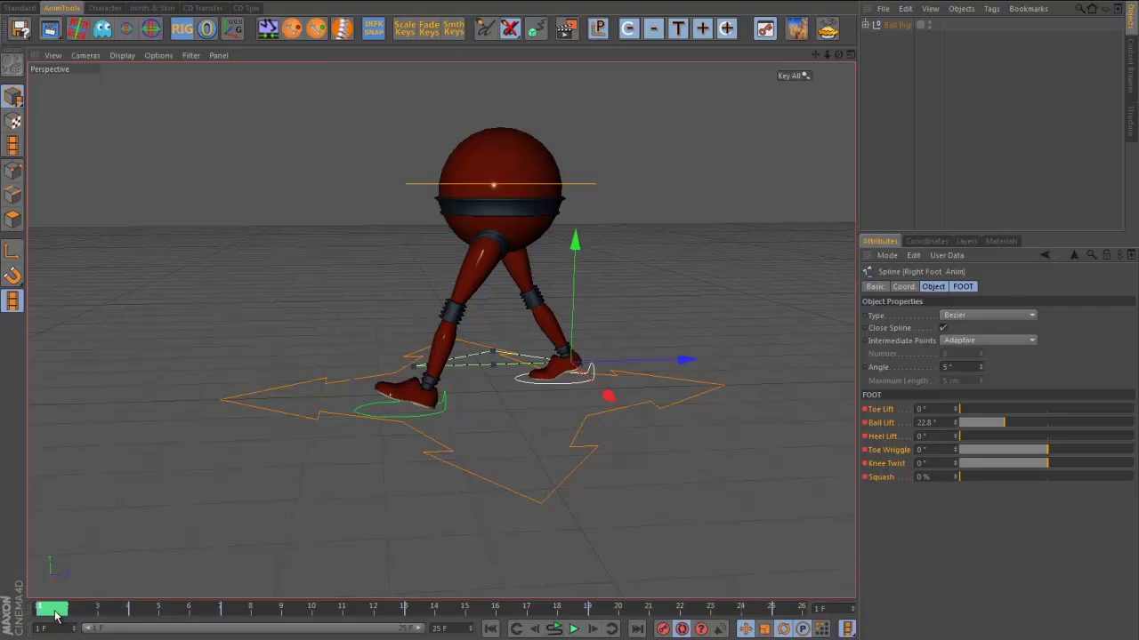
mouse_move(55, 612)
mouse_down()
mouse_move(141, 619)
mouse_move(36, 615)
mouse_up()
alt+drag(664, 474, 579, 432)
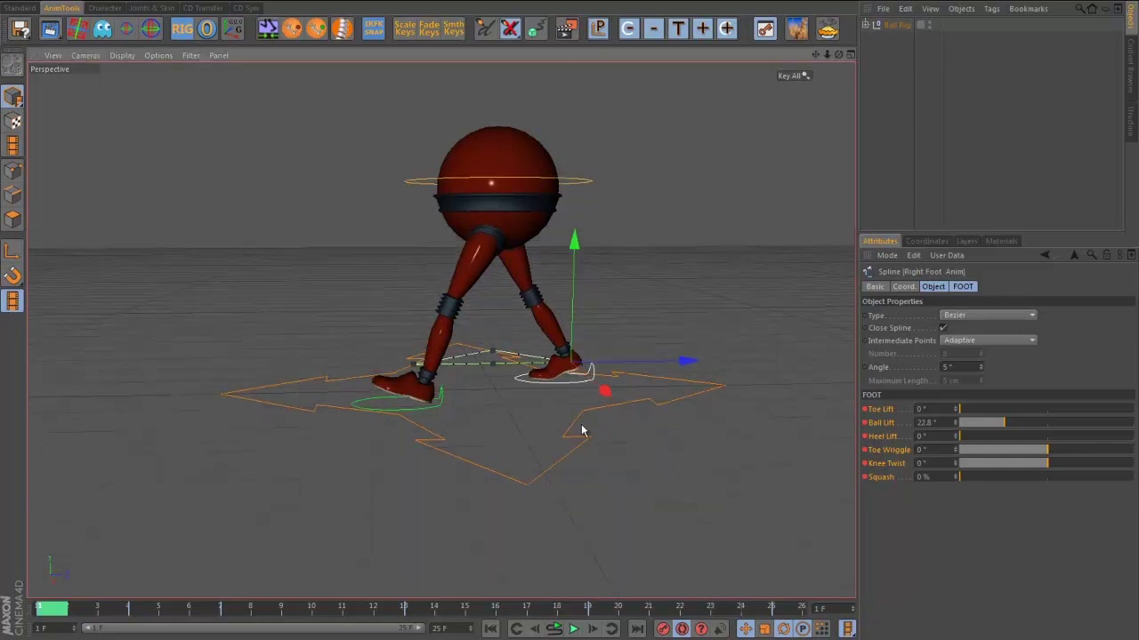
- Switch to the Right view with both legs framed at frame 1 and bring up the annotation toolbar
middle_click(417, 349)
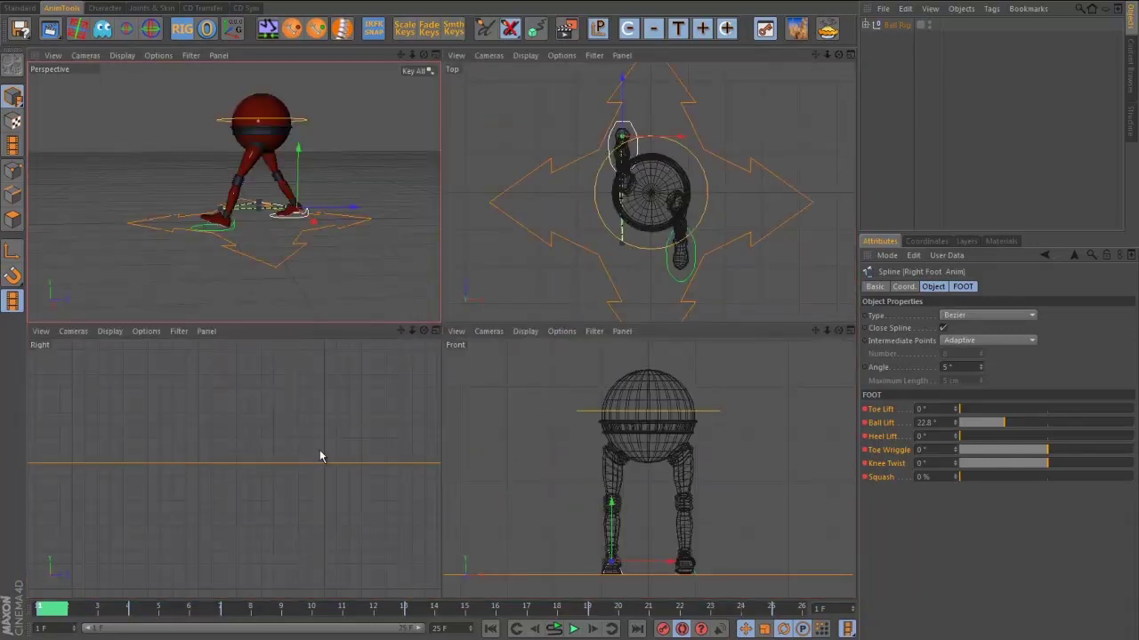
middle_click(354, 458)
alt+right_drag(354, 458, 406, 467)
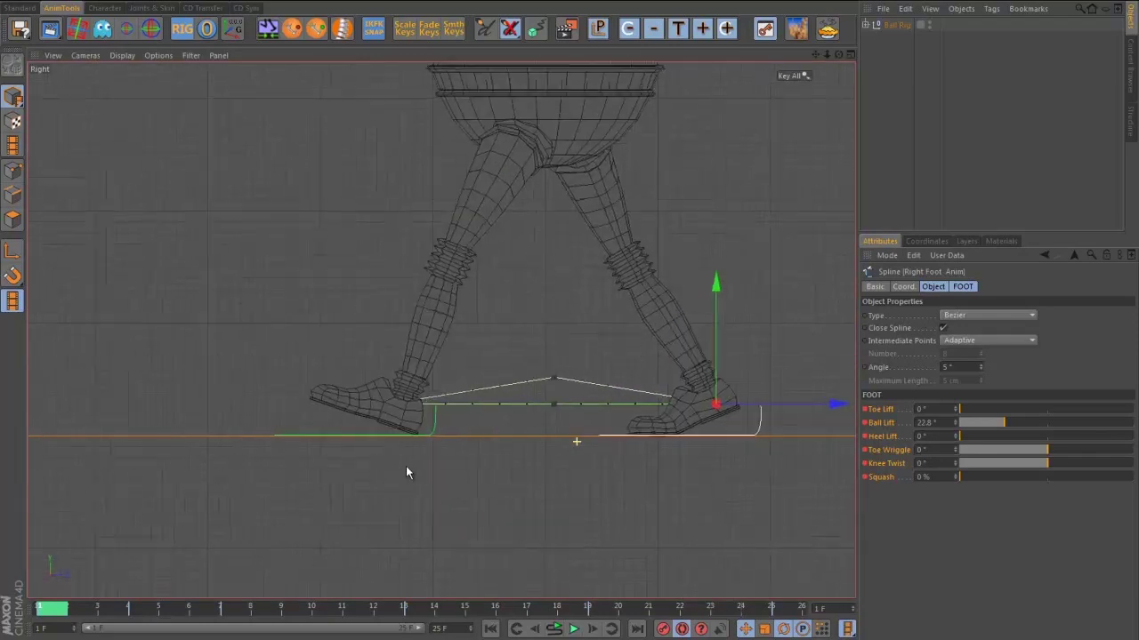
scroll(406, 473, down, 5)
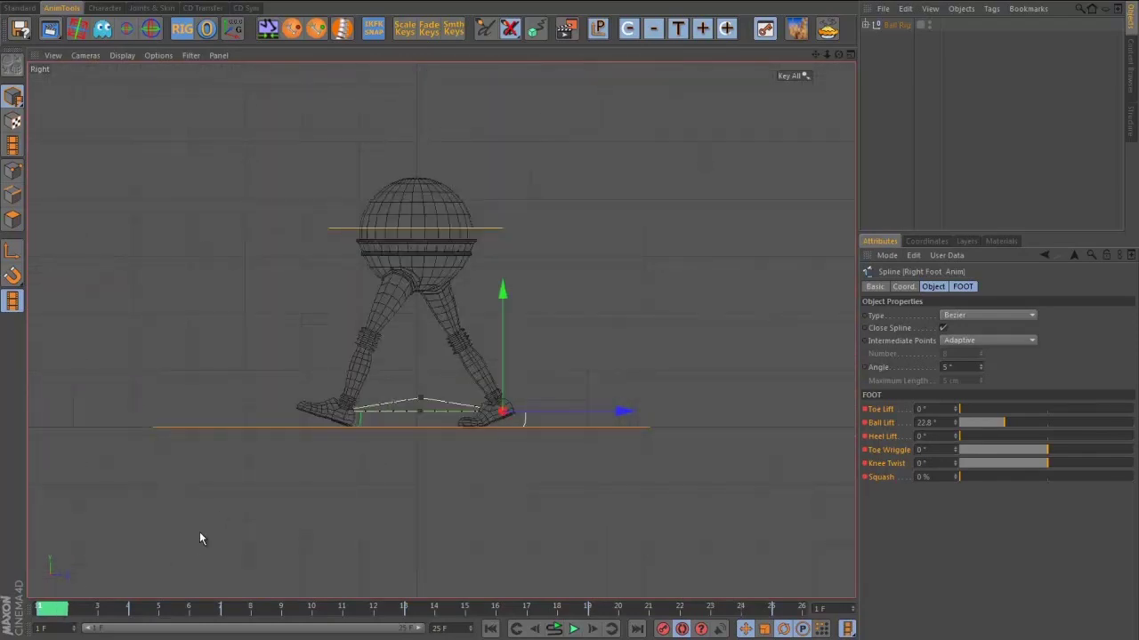
scroll(335, 521, up, 4)
scroll(292, 528, down, 2)
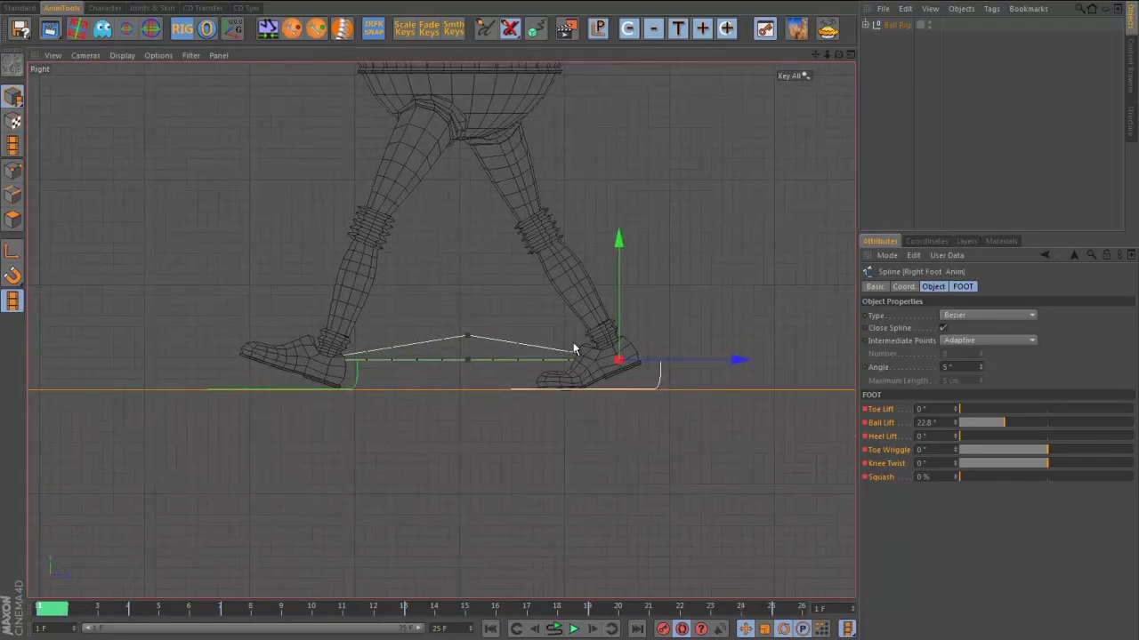
mouse_move(67, 609)
mouse_down()
mouse_move(117, 614)
mouse_move(52, 614)
mouse_up()
mouse_move(1137, 43)
mouse_down()
mouse_move(727, 100)
mouse_move(694, 119)
mouse_up()
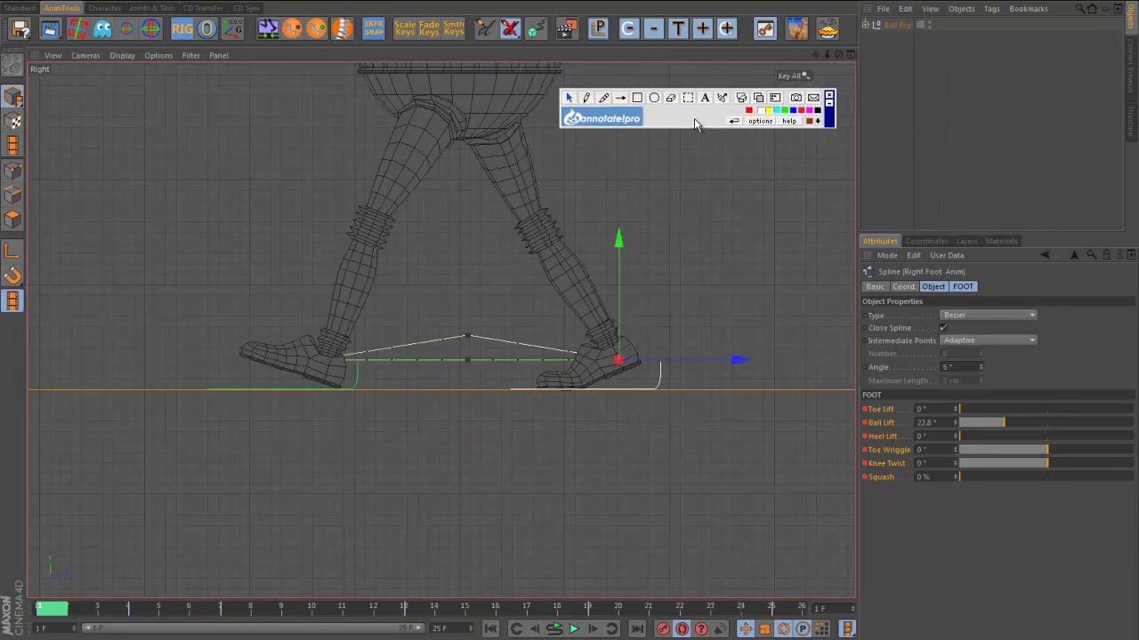
click(587, 98)
drag(575, 310, 515, 398)
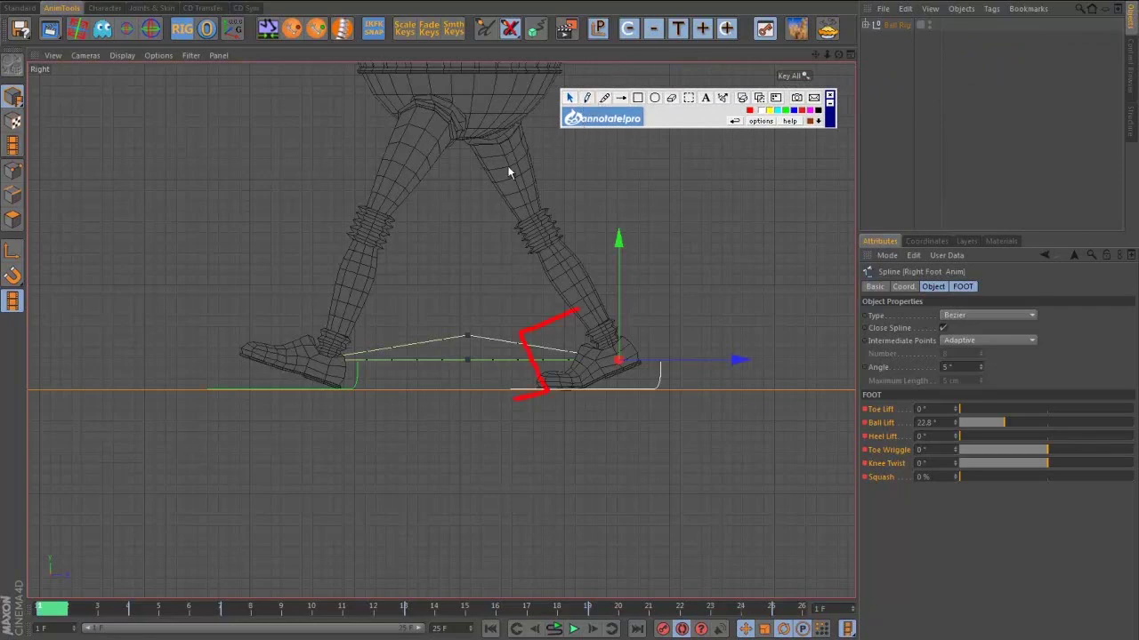
click(743, 99)
click(587, 97)
drag(565, 315, 1137, 163)
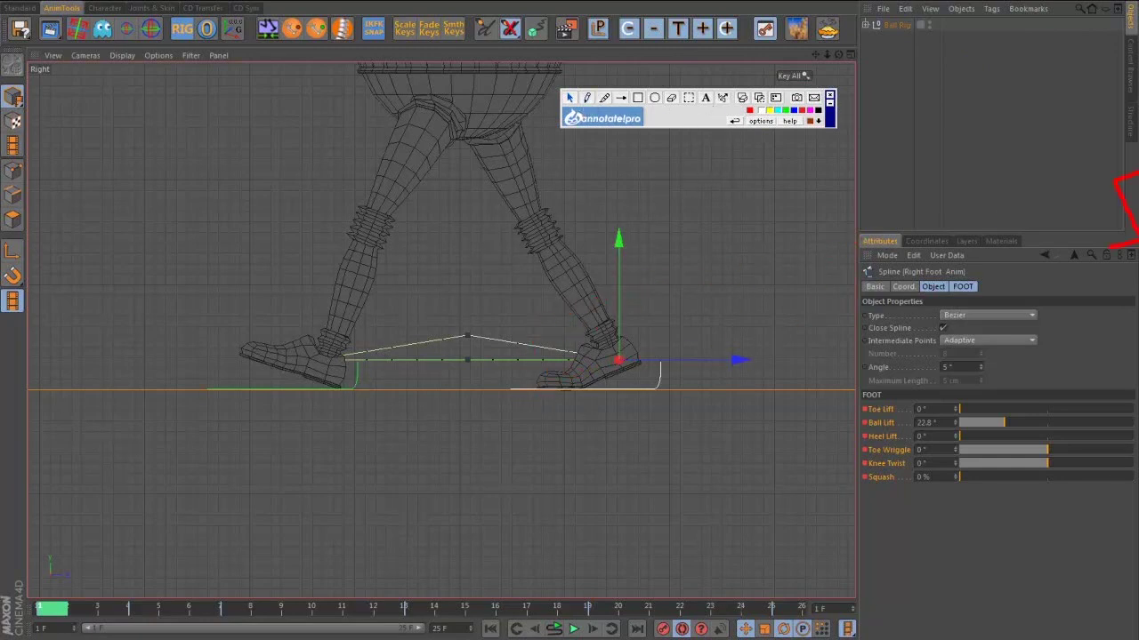
click(1119, 198)
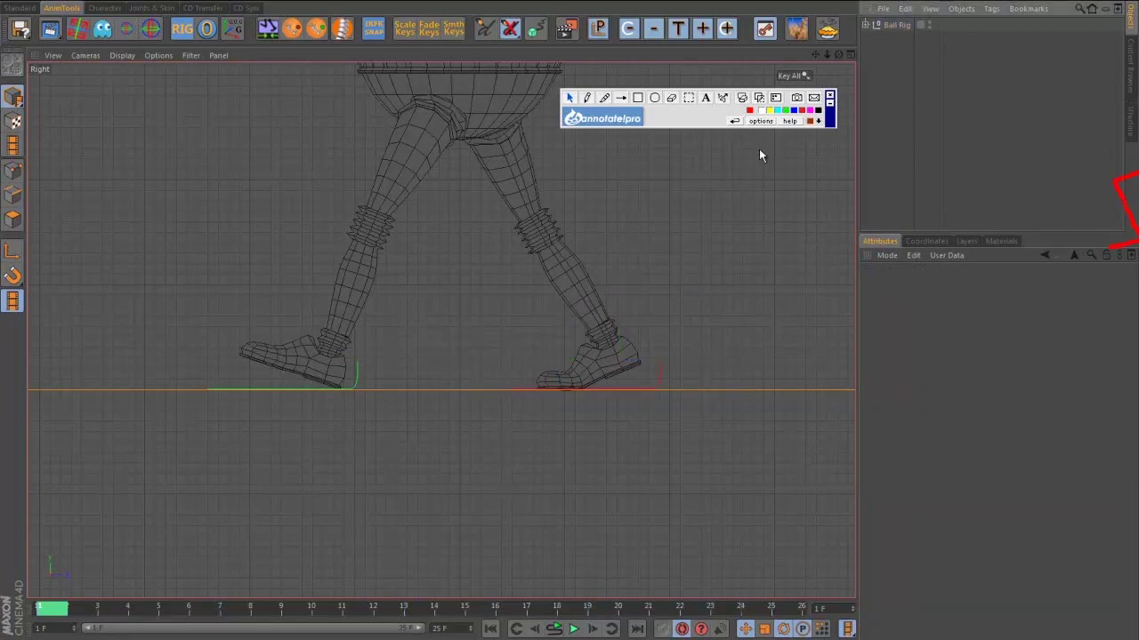
click(760, 100)
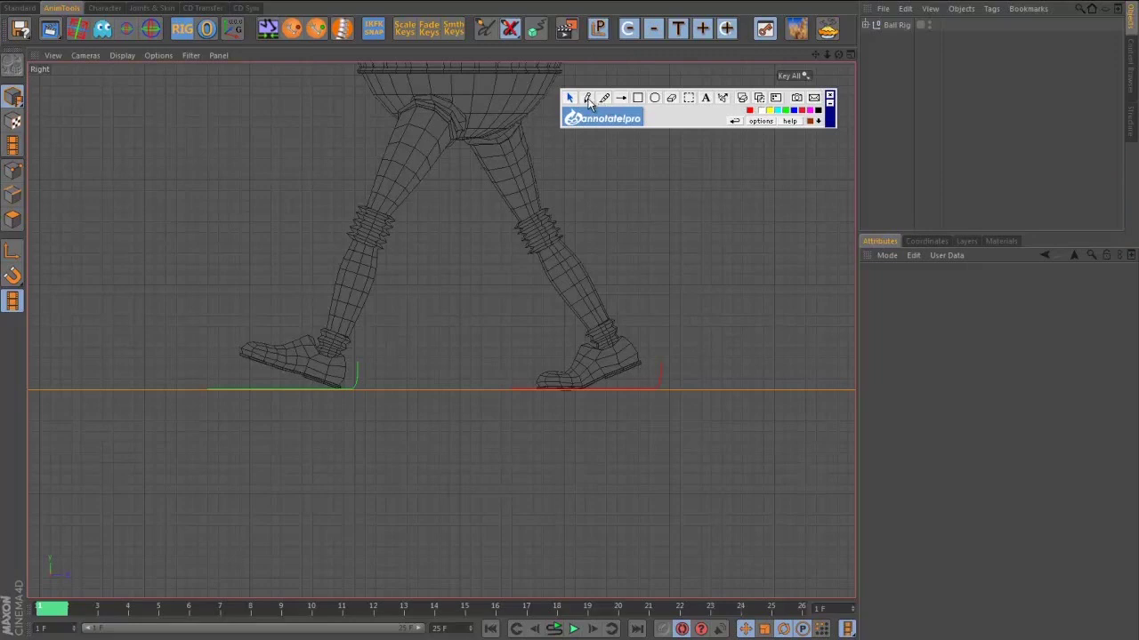
- Mark the left heel's travel between frames 1 and 4 in red and place the distance line behind the right heel
click(586, 98)
drag(59, 614, 138, 618)
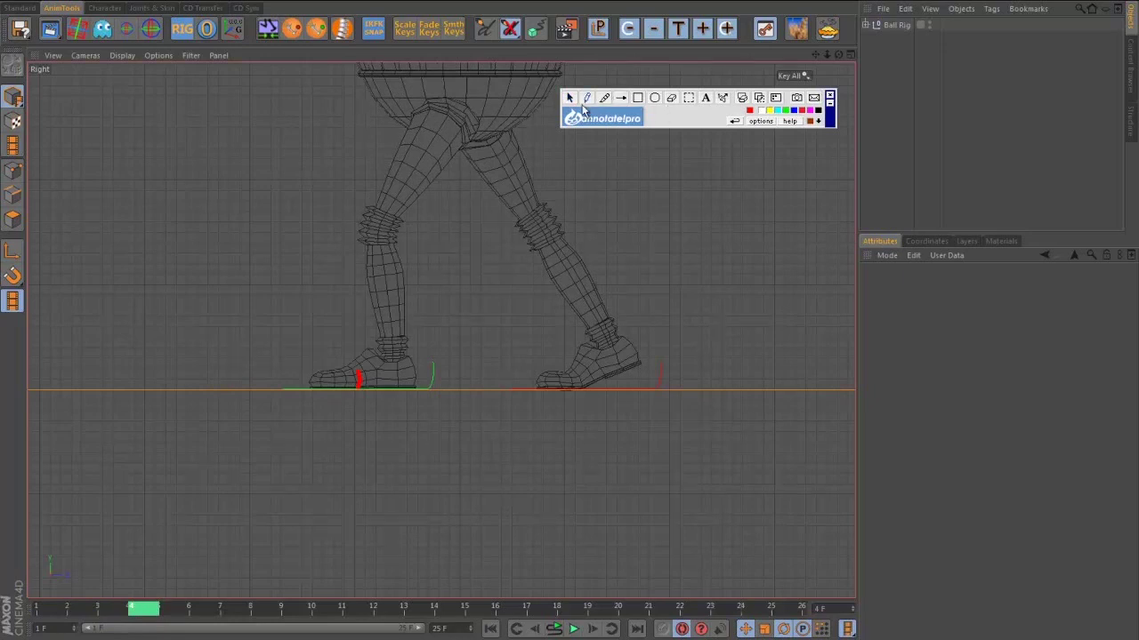
click(583, 102)
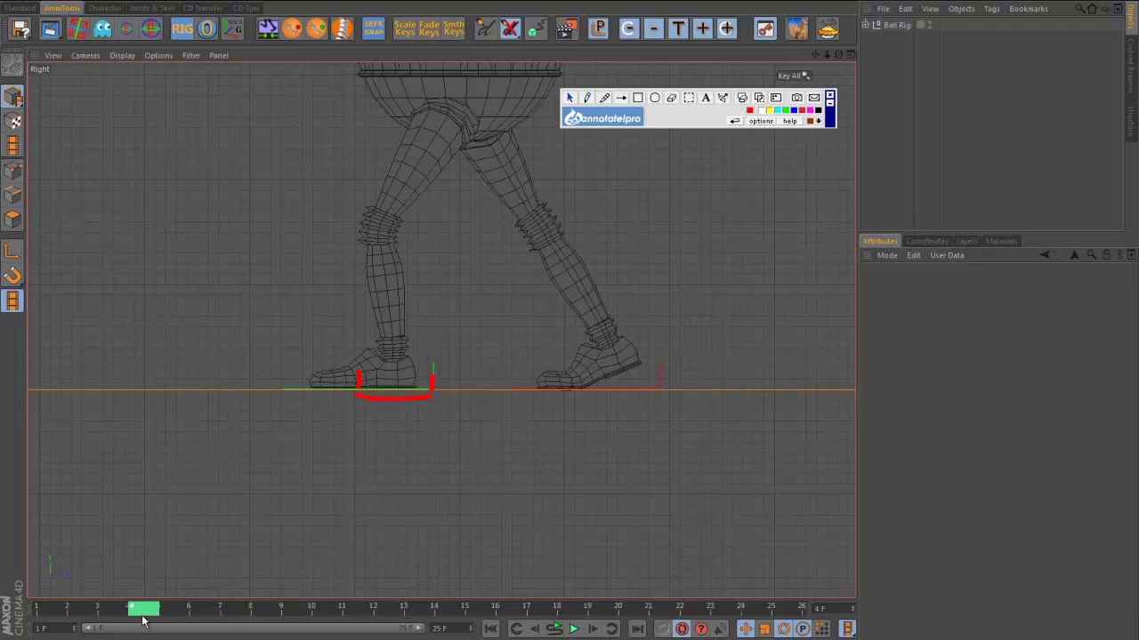
drag(144, 610, 31, 623)
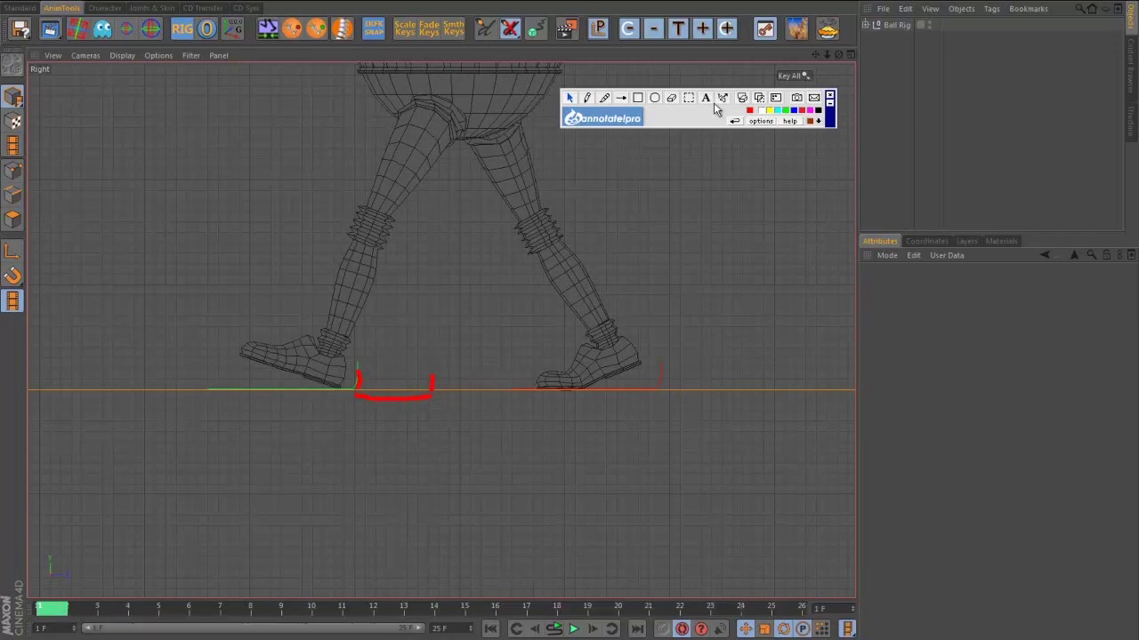
drag(676, 123, 687, 130)
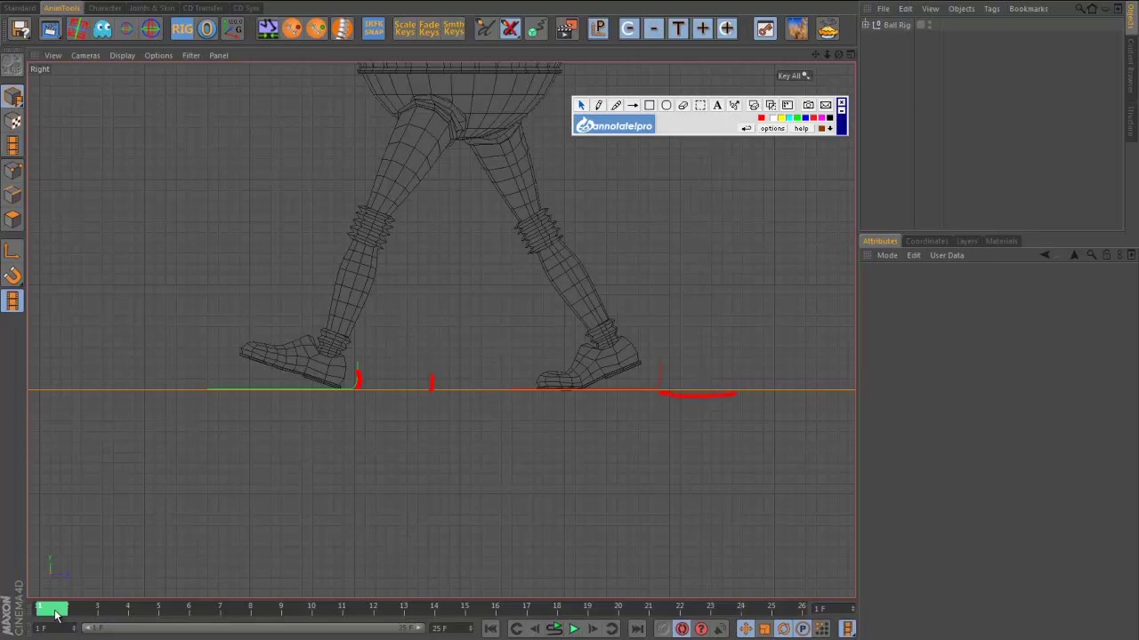
- Carry the right foot's frame 1 pose to frame 4, slide it back to the end of the red distance line and key it
drag(55, 611, 10, 622)
click(660, 375)
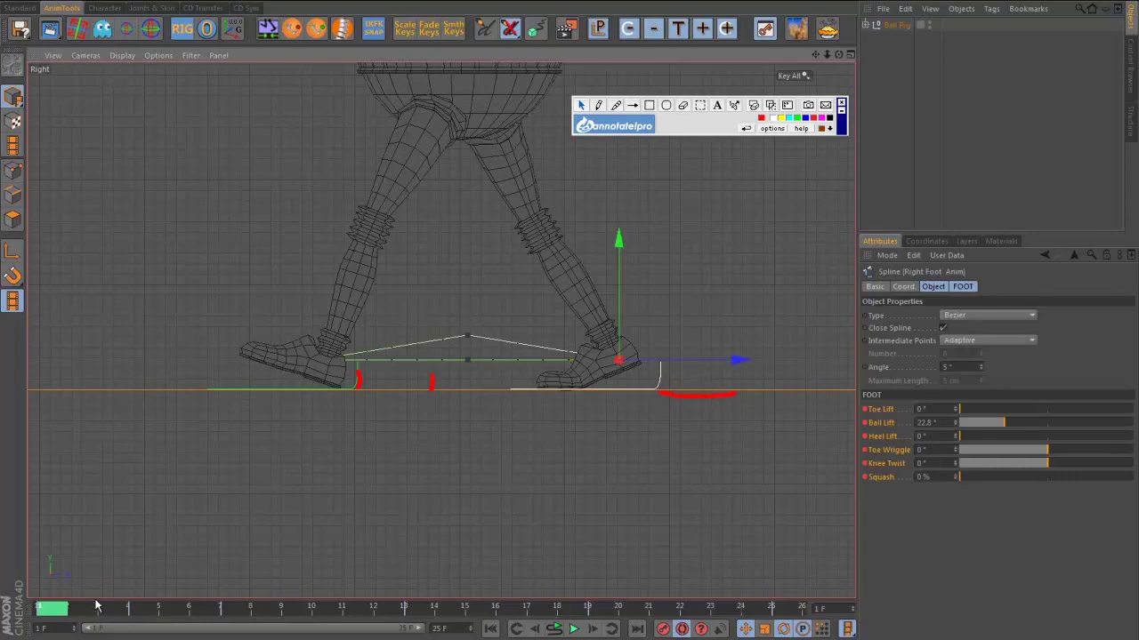
drag(61, 611, 138, 612)
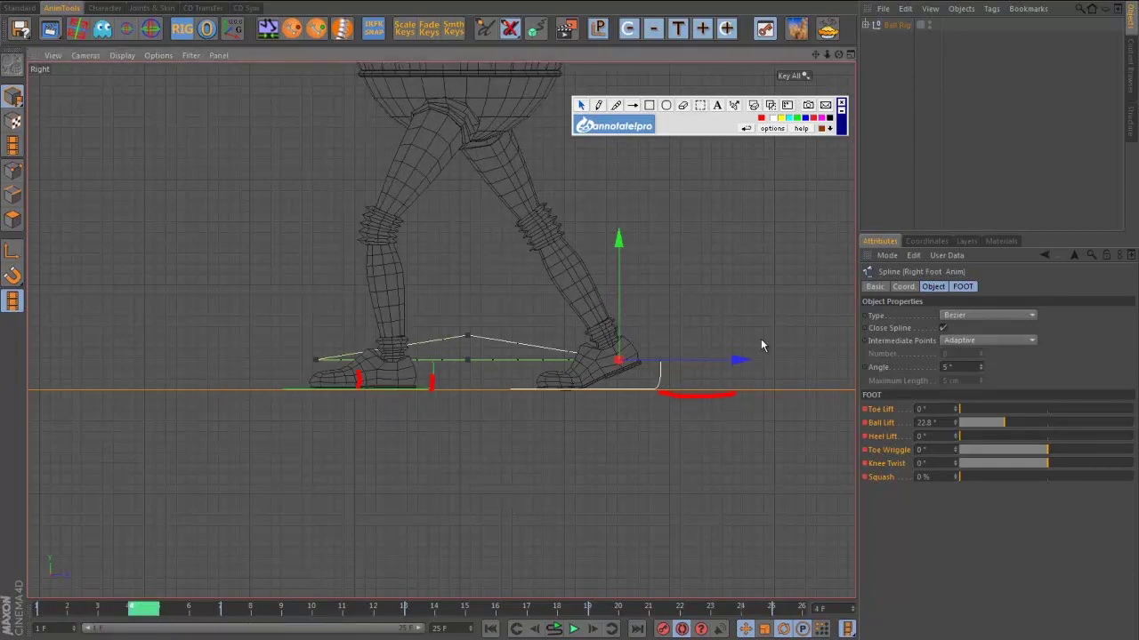
drag(742, 361, 817, 362)
mouse_move(147, 608)
mouse_down()
mouse_move(53, 611)
mouse_move(147, 618)
mouse_move(29, 620)
mouse_move(112, 613)
mouse_move(140, 625)
mouse_move(50, 624)
mouse_move(174, 630)
mouse_move(142, 628)
mouse_up()
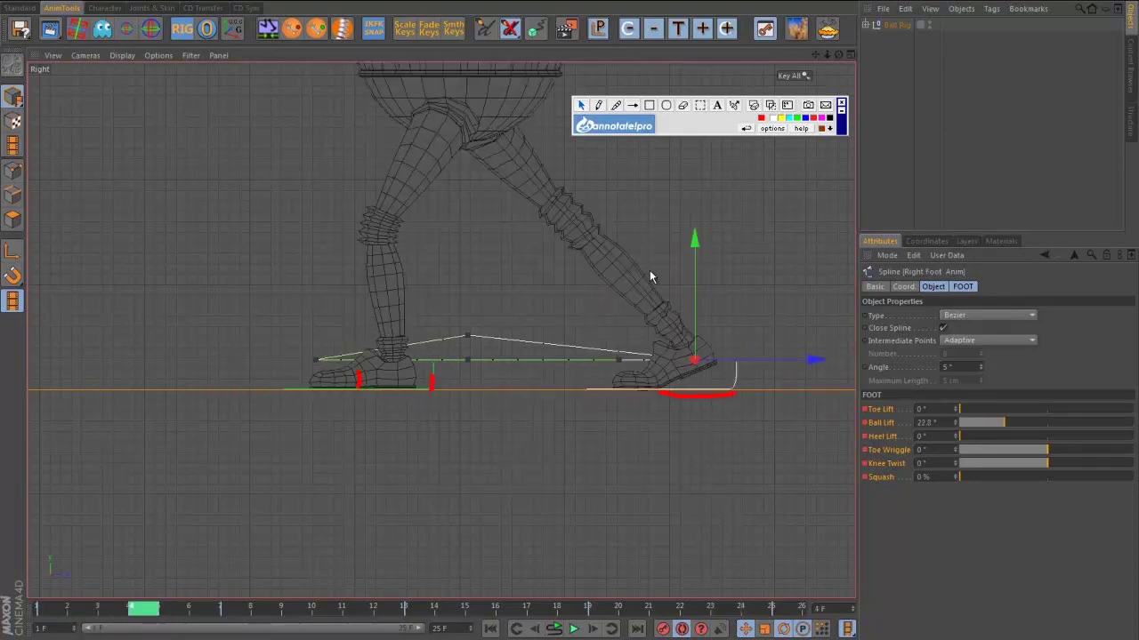
- Set the right foot's Toe Lift to 10.6° and Ball Lift to 53° at frame 4
drag(1009, 429, 1084, 423)
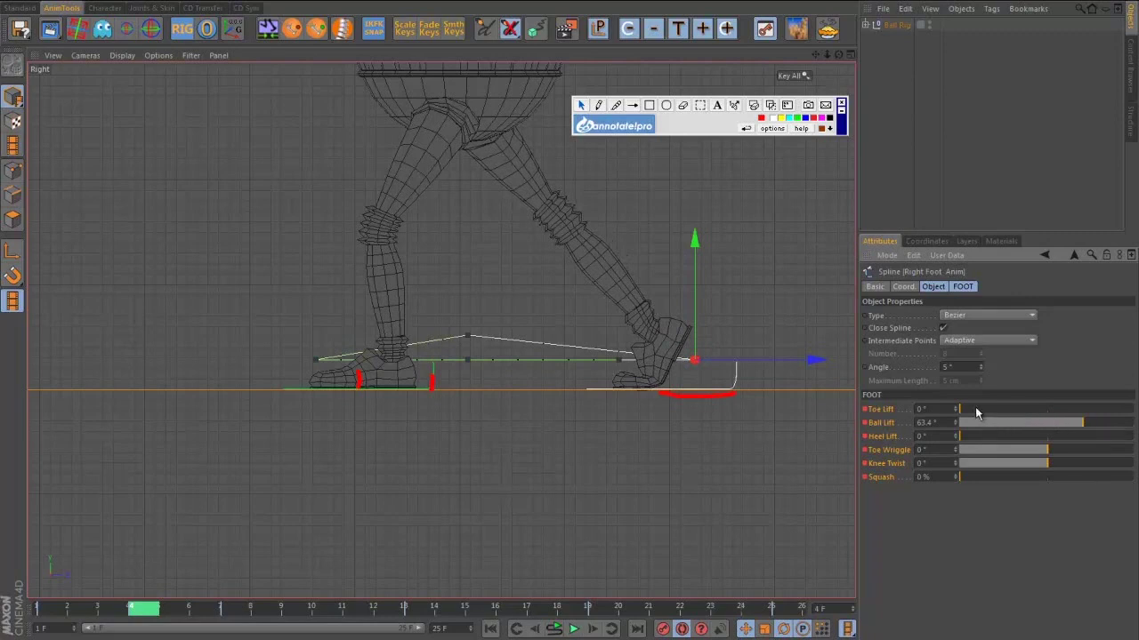
drag(975, 410, 980, 411)
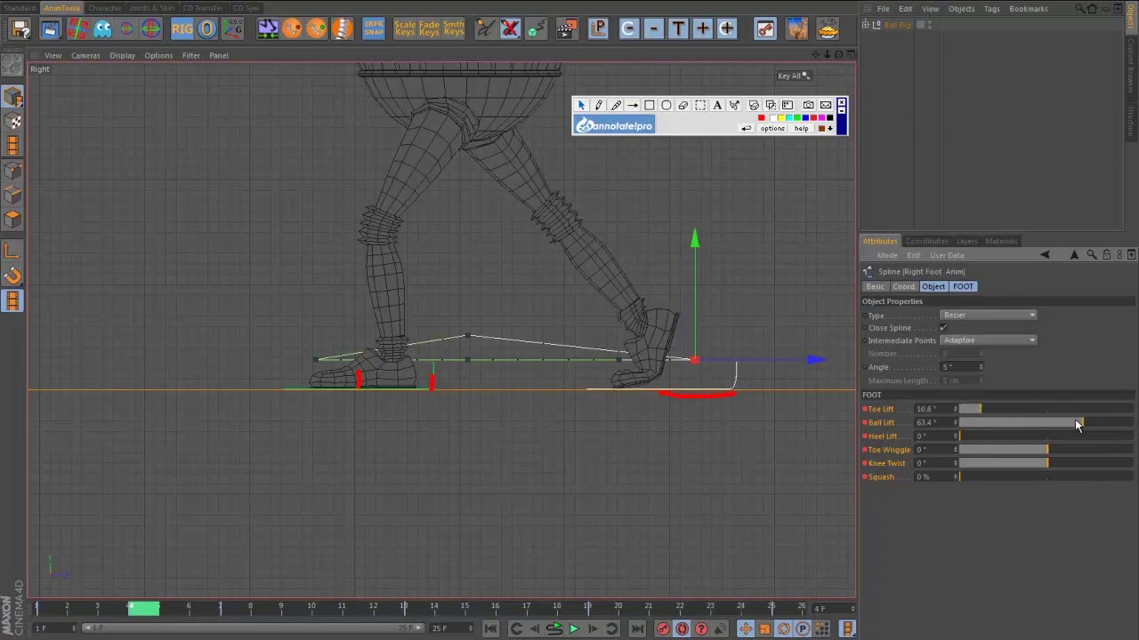
mouse_move(1076, 426)
mouse_down()
mouse_move(1096, 427)
mouse_move(1065, 427)
mouse_up()
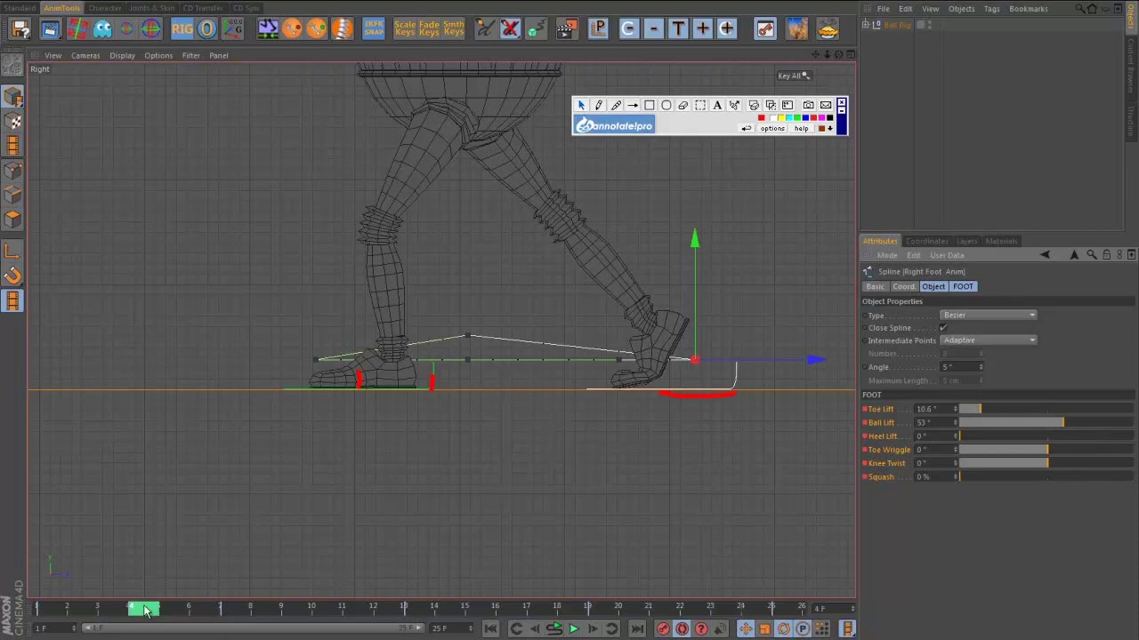
- Slide the right foot slightly forward at frame 1 and carry the adjusted pose to frame 25
drag(142, 607, 19, 609)
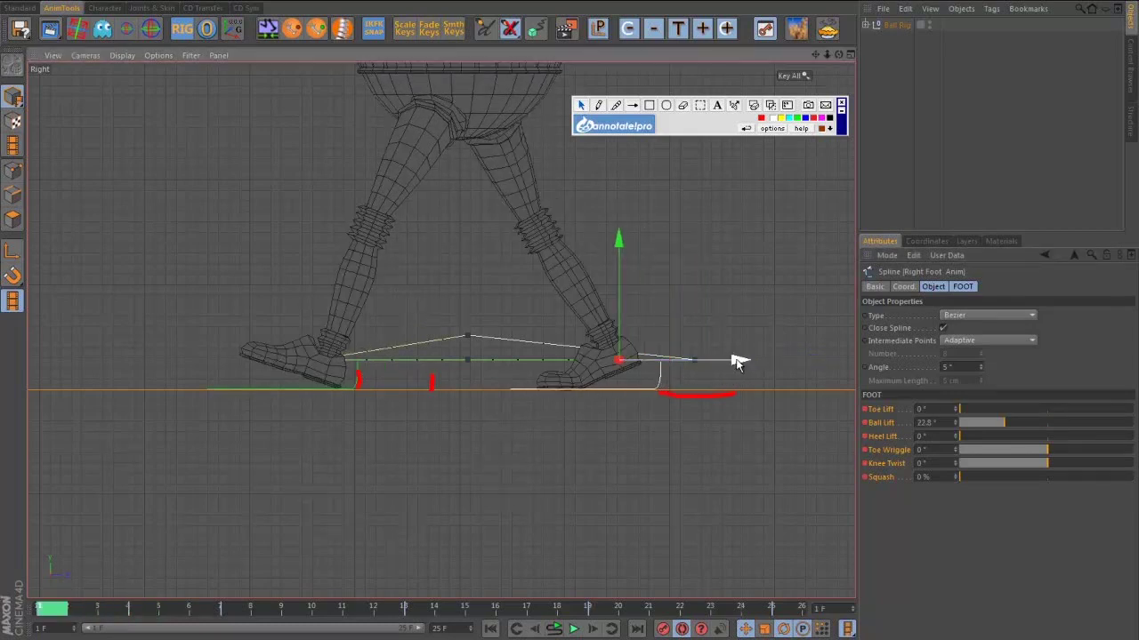
drag(737, 362, 732, 363)
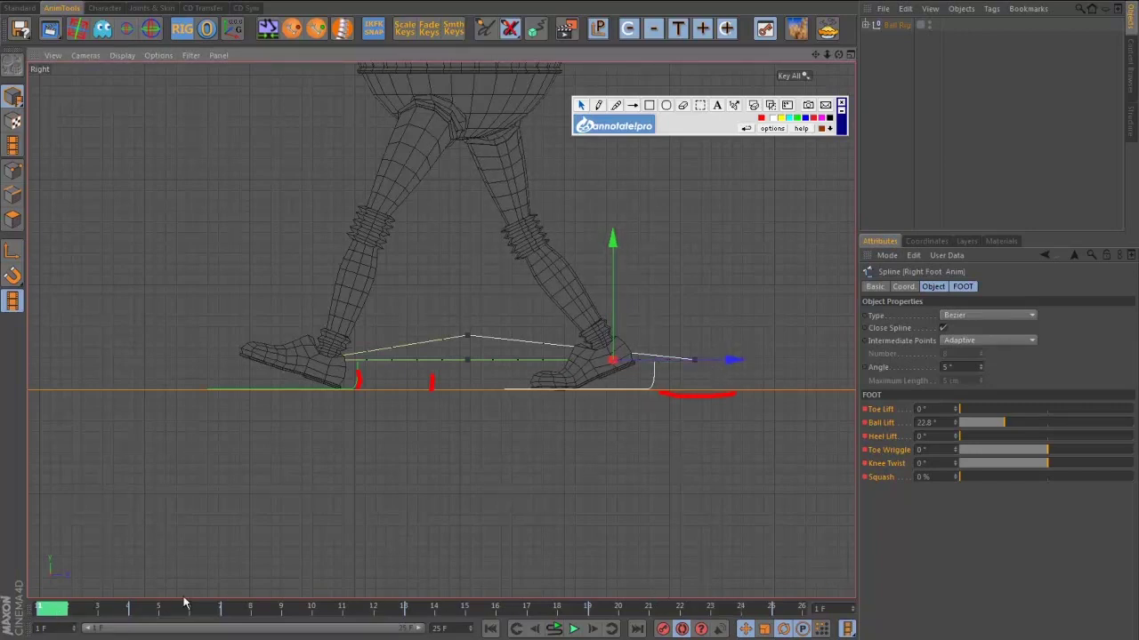
click(787, 608)
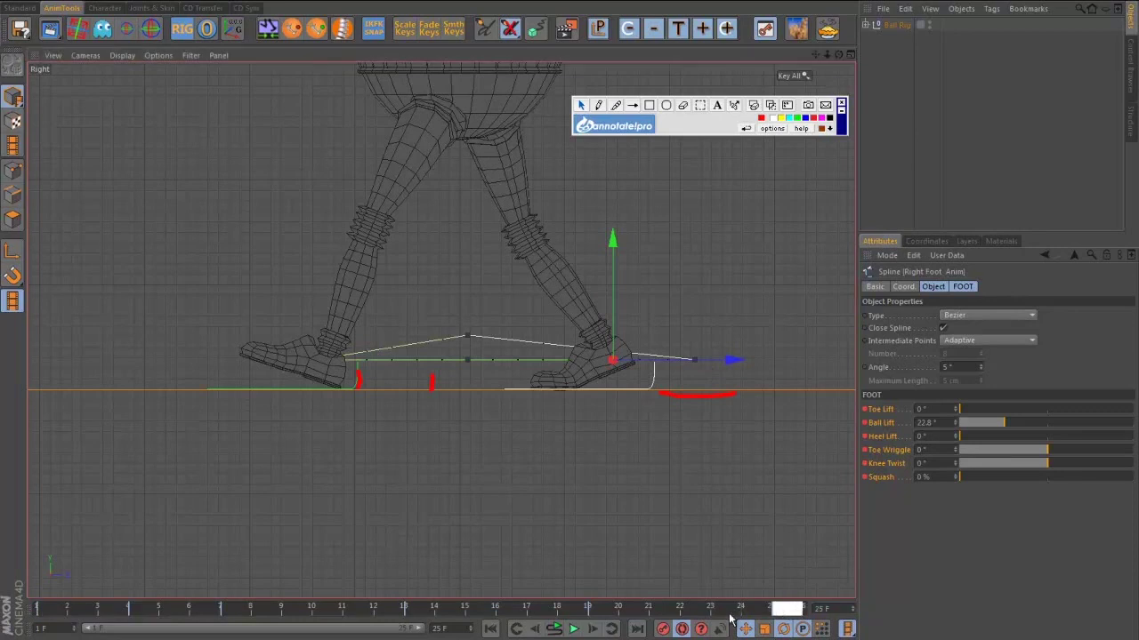
- Carry both feet's frame 1 pose to frame 13, key it and swap the left and right foot poses
shift+click(354, 391)
click(416, 611)
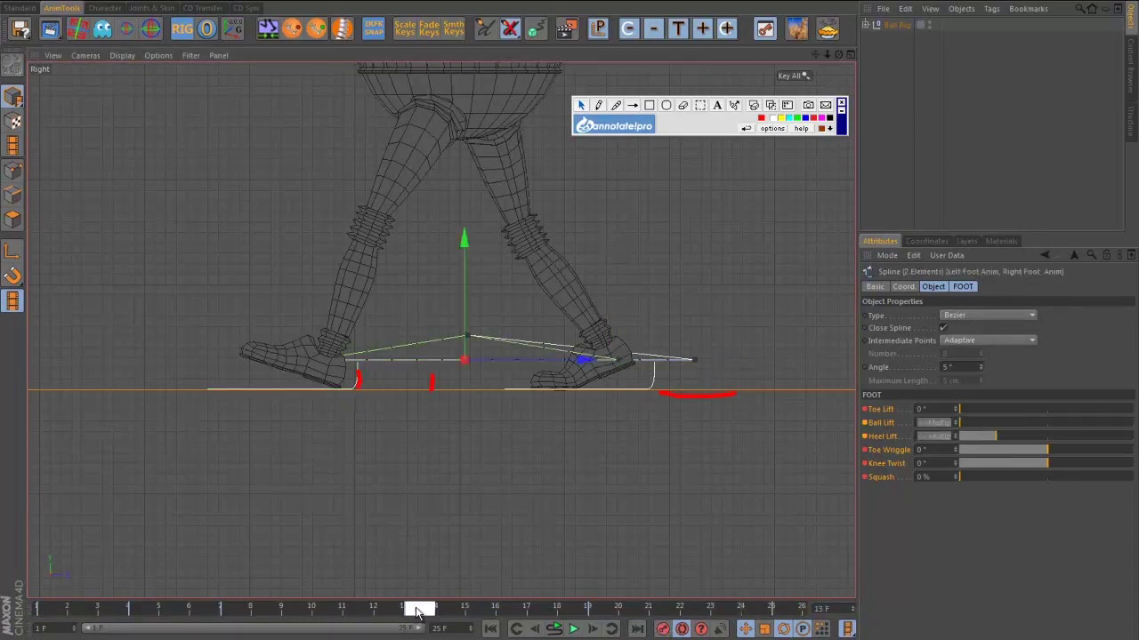
click(663, 630)
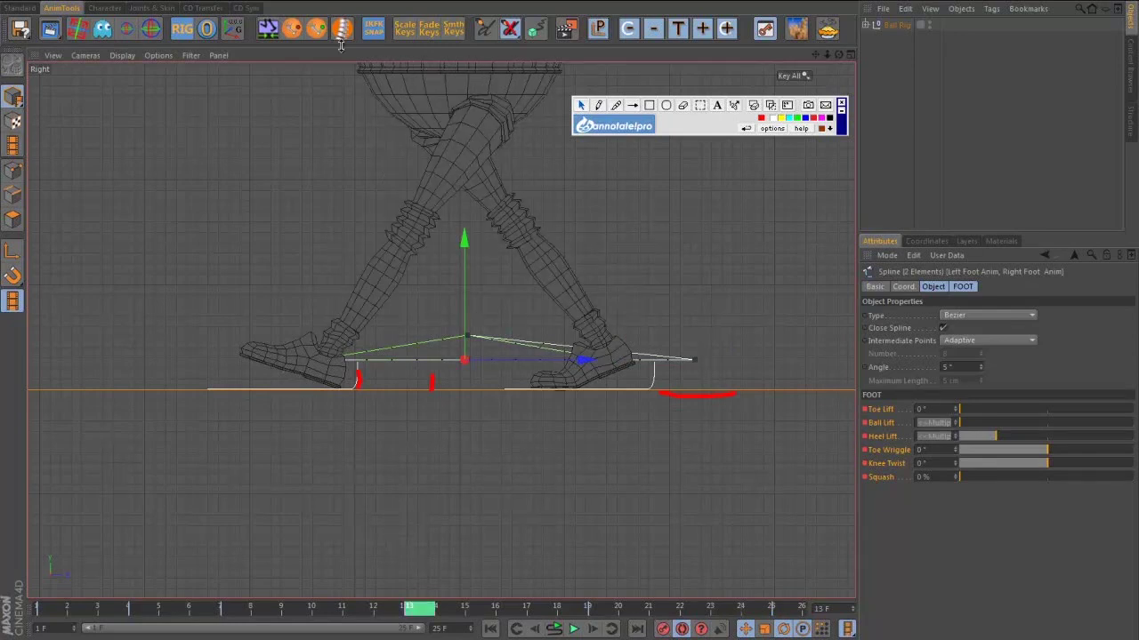
click(267, 29)
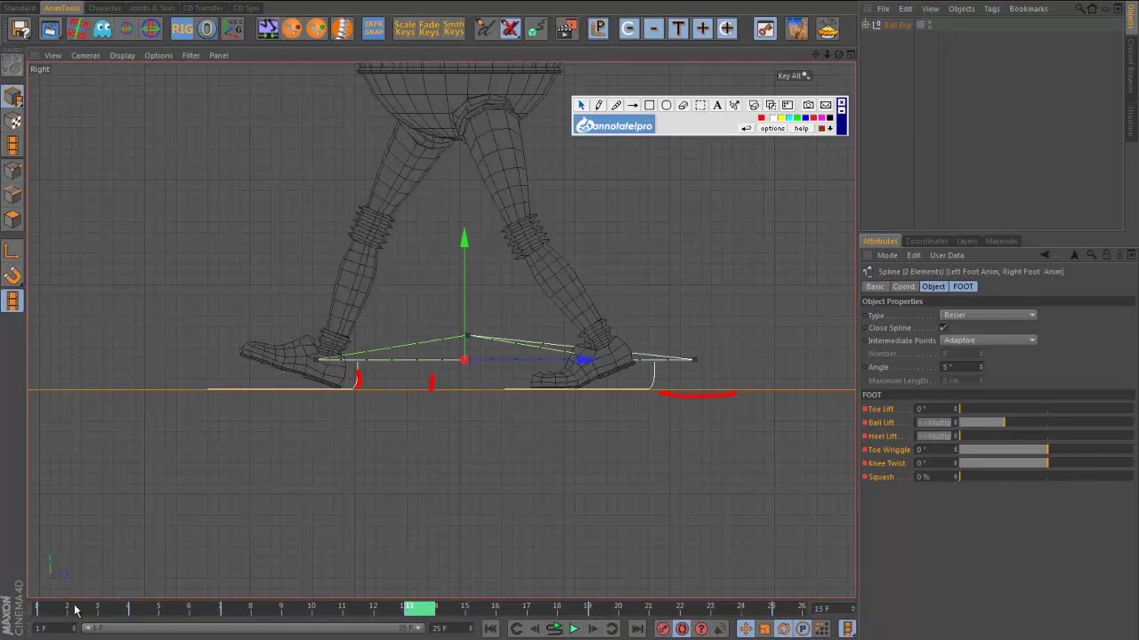
- Align the red distance line with the right heel at frame 1 and check the foot's travel to frame 4
mouse_move(57, 613)
mouse_down()
mouse_move(112, 614)
mouse_move(51, 613)
mouse_up()
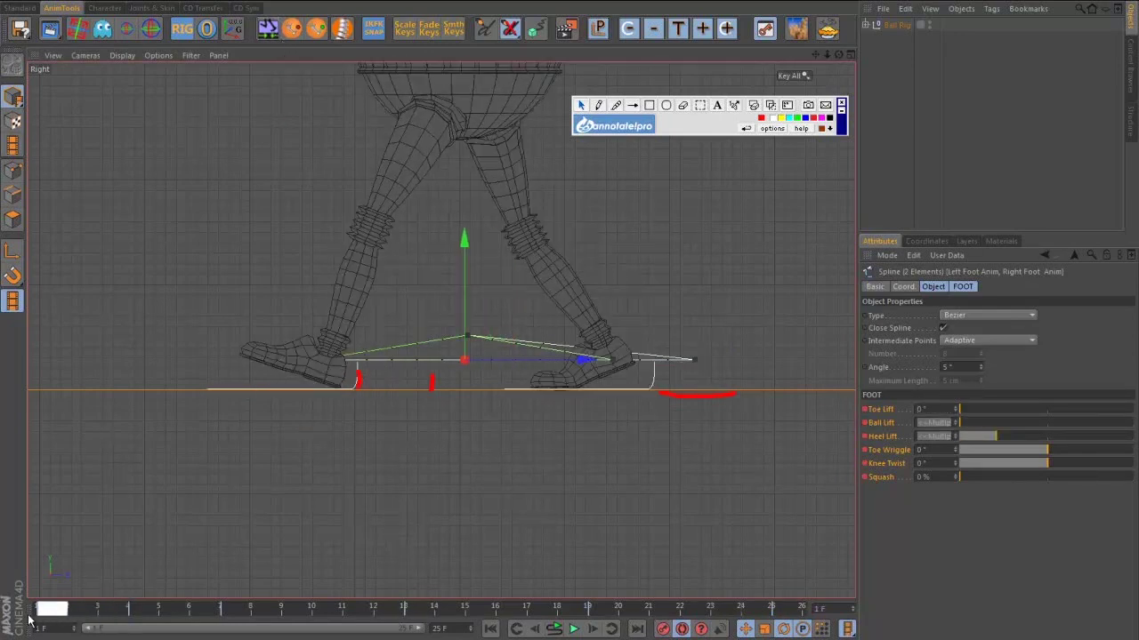
drag(693, 397, 684, 394)
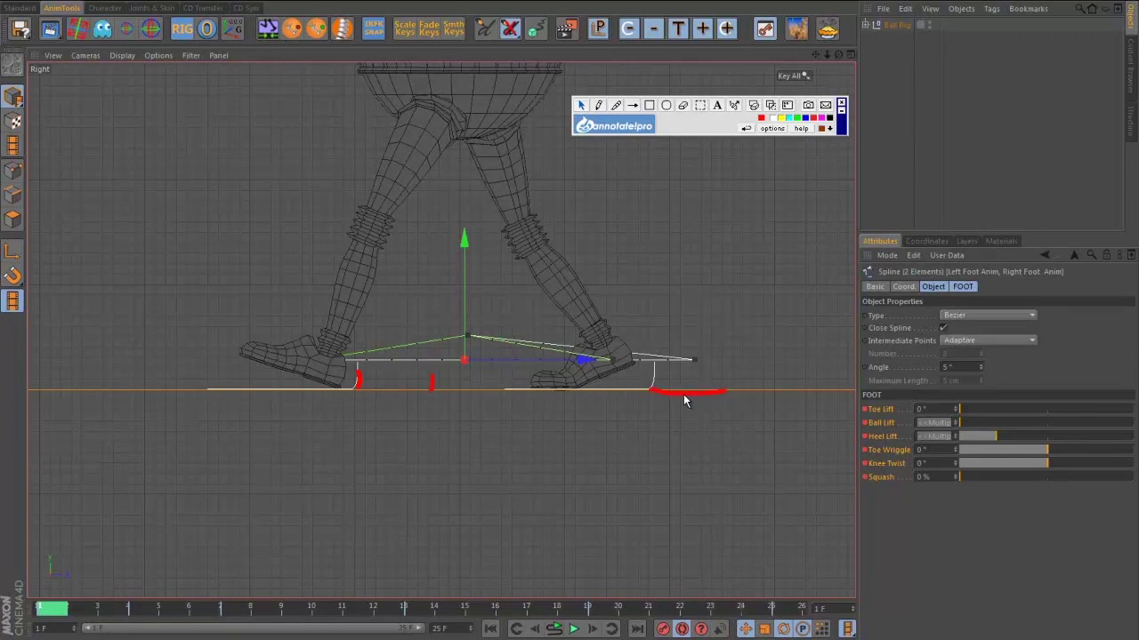
drag(62, 616, 147, 618)
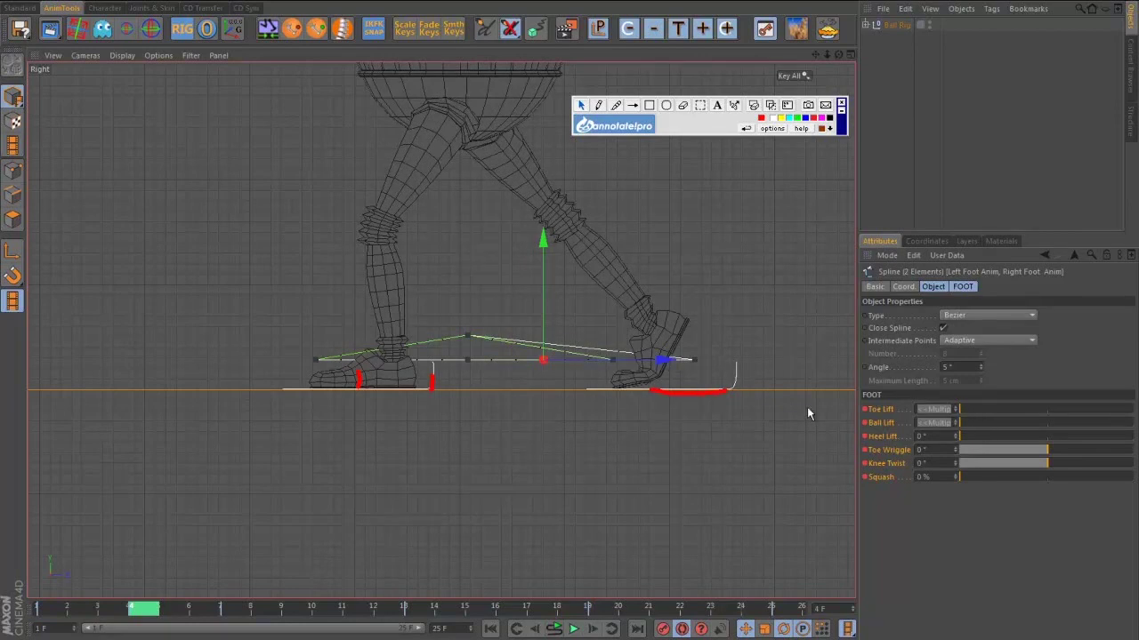
- Select the body control and lower the body at frame 4 for the down pose
alt+middle_drag(521, 213, 510, 308)
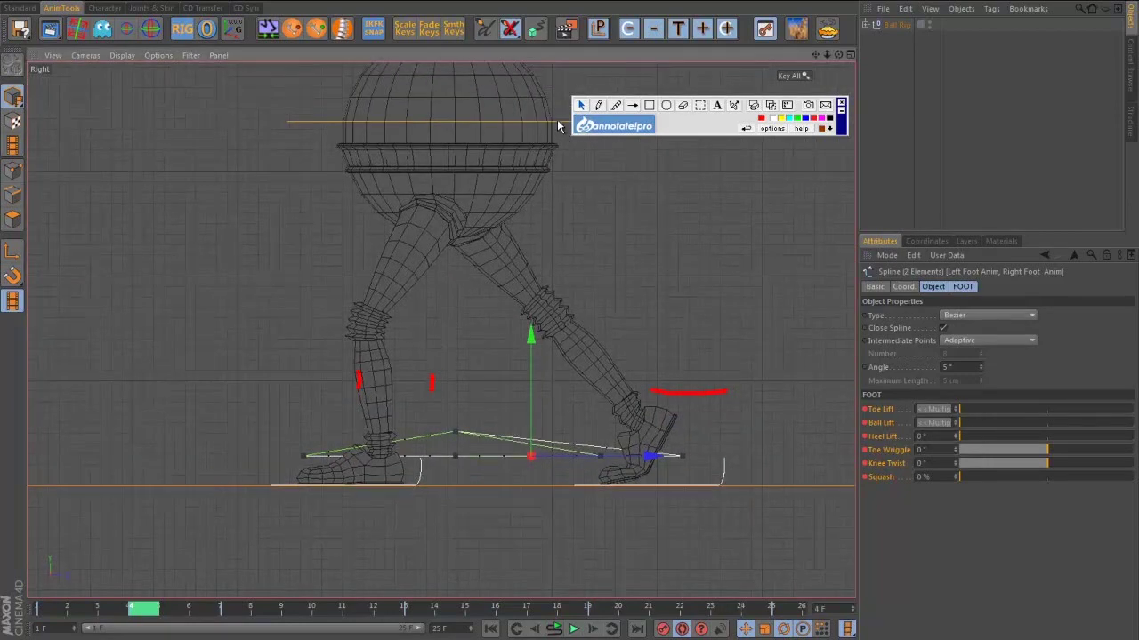
click(557, 121)
mouse_move(446, 75)
mouse_down()
mouse_move(446, 108)
mouse_move(447, 97)
mouse_up()
mouse_move(135, 608)
mouse_down()
mouse_move(53, 608)
mouse_move(146, 610)
mouse_move(163, 627)
mouse_move(146, 621)
mouse_up()
- Switch to a side-on Perspective view and set the right foot's Ball Lift to 52.6° at frame 4
middle_click(529, 340)
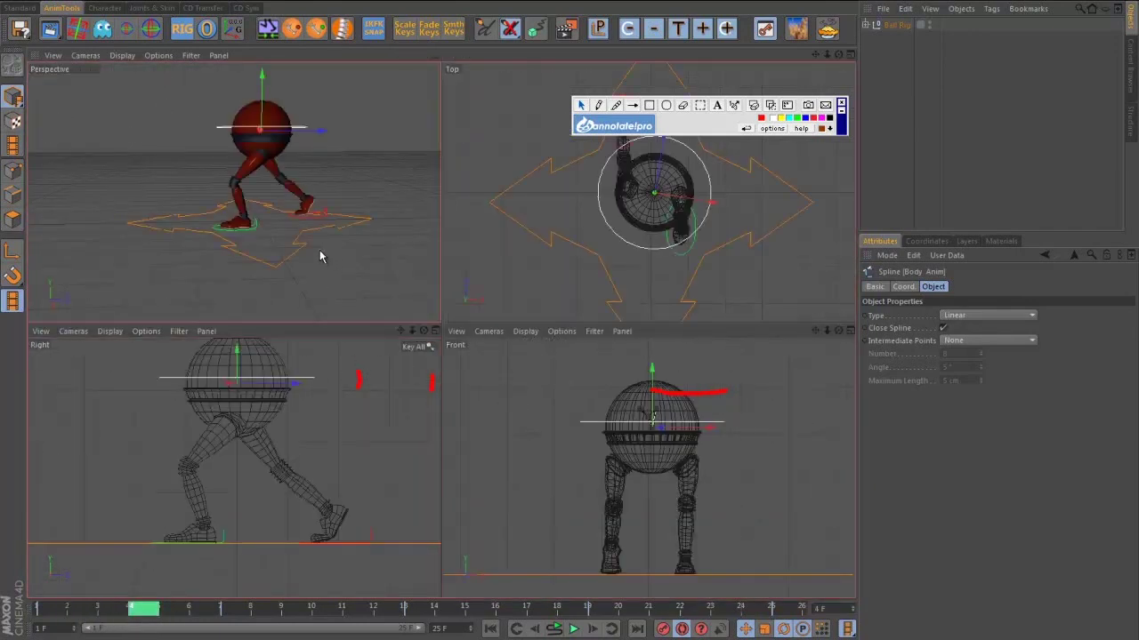
middle_click(320, 255)
alt+drag(480, 442, 330, 425)
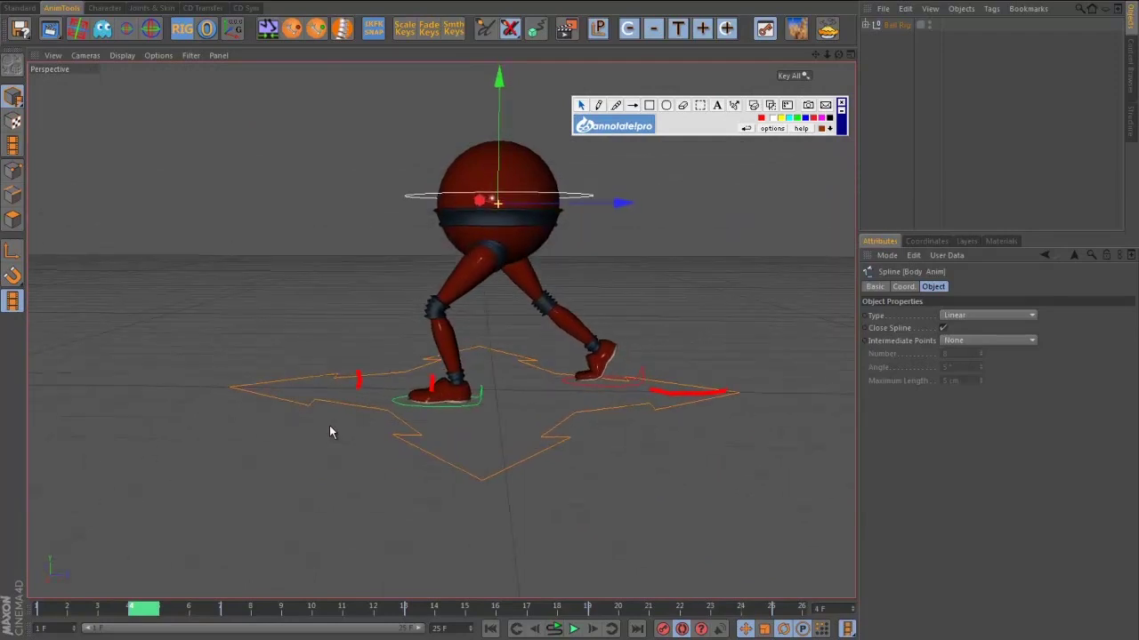
click(637, 389)
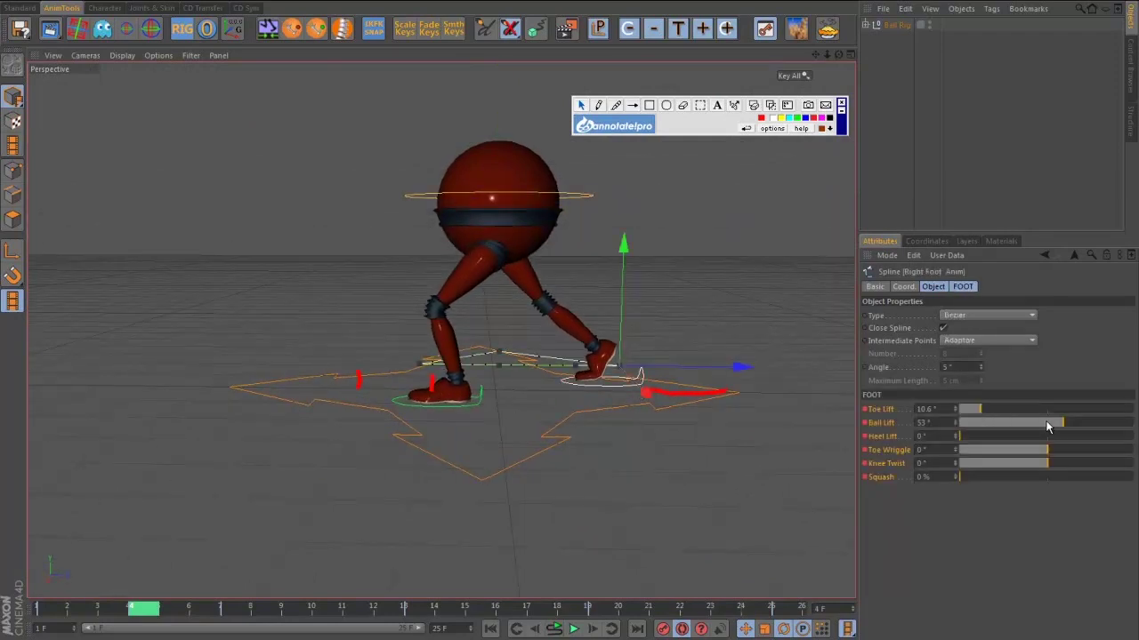
mouse_move(1066, 424)
mouse_down()
mouse_move(1076, 428)
mouse_move(1063, 430)
mouse_up()
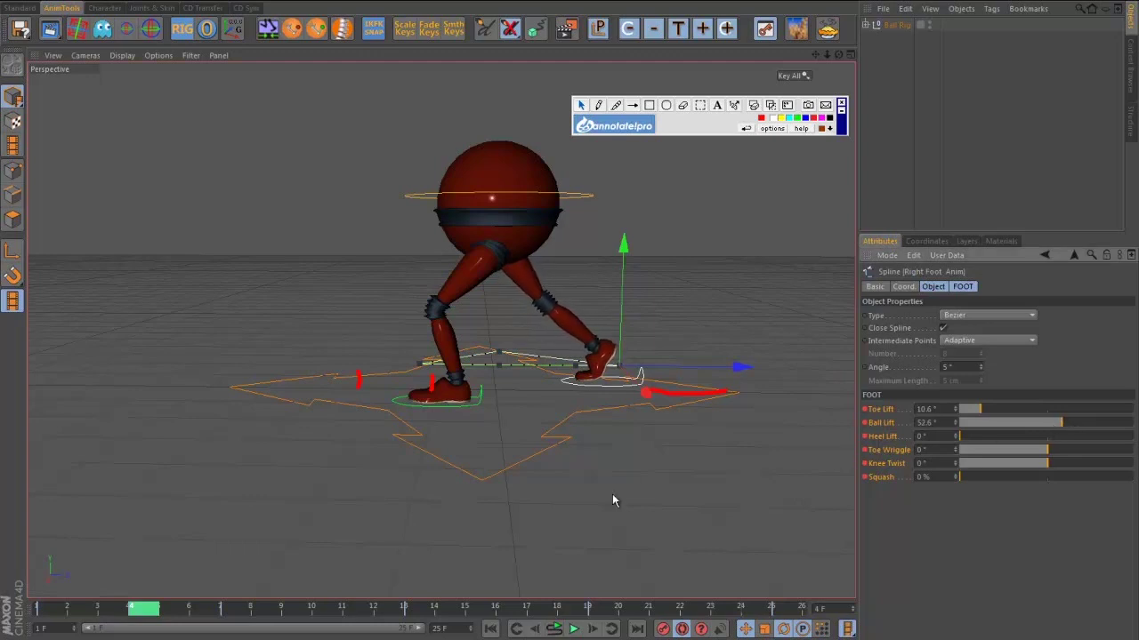
- Move the annotation toolbar clear of the viewport and scrub frames 1 to 4 to examine the motion into the down pose
mouse_move(138, 614)
mouse_down()
mouse_move(52, 610)
mouse_move(143, 624)
mouse_move(36, 622)
mouse_move(112, 614)
mouse_up()
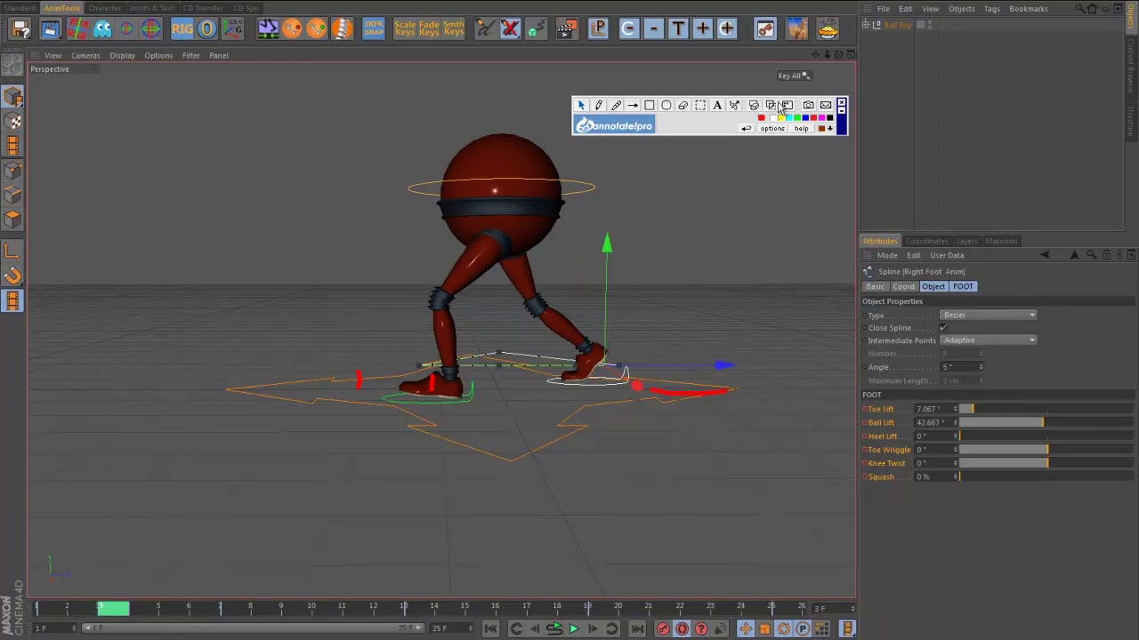
mouse_move(711, 129)
mouse_down()
mouse_move(836, 6)
mouse_move(901, 6)
mouse_up()
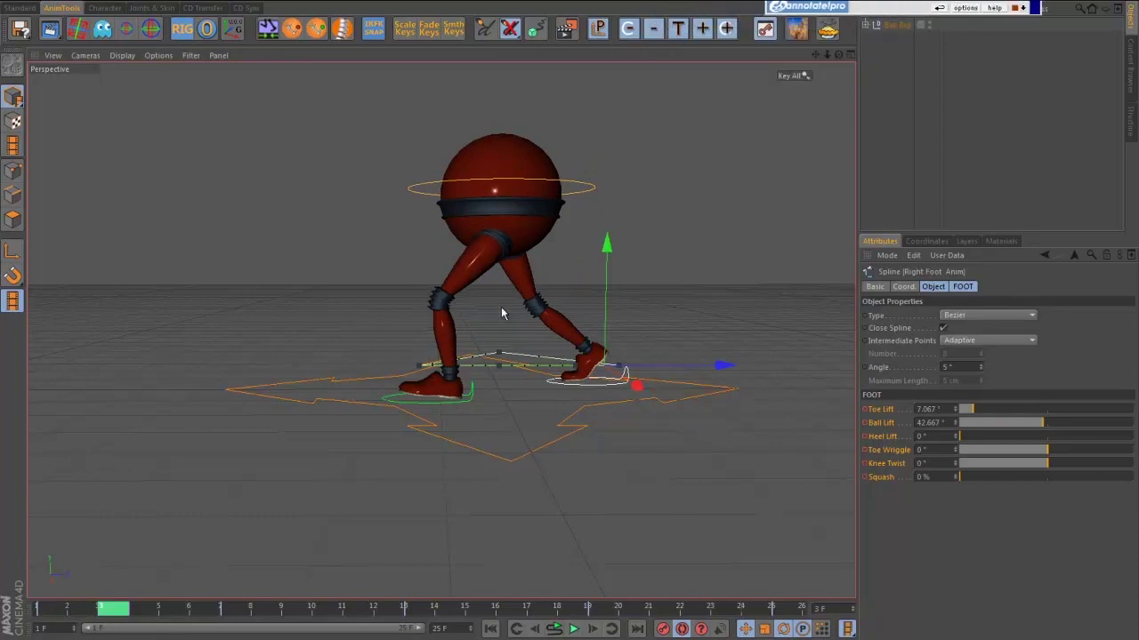
mouse_move(112, 614)
mouse_down()
mouse_move(43, 620)
mouse_move(145, 626)
mouse_move(40, 624)
mouse_up()
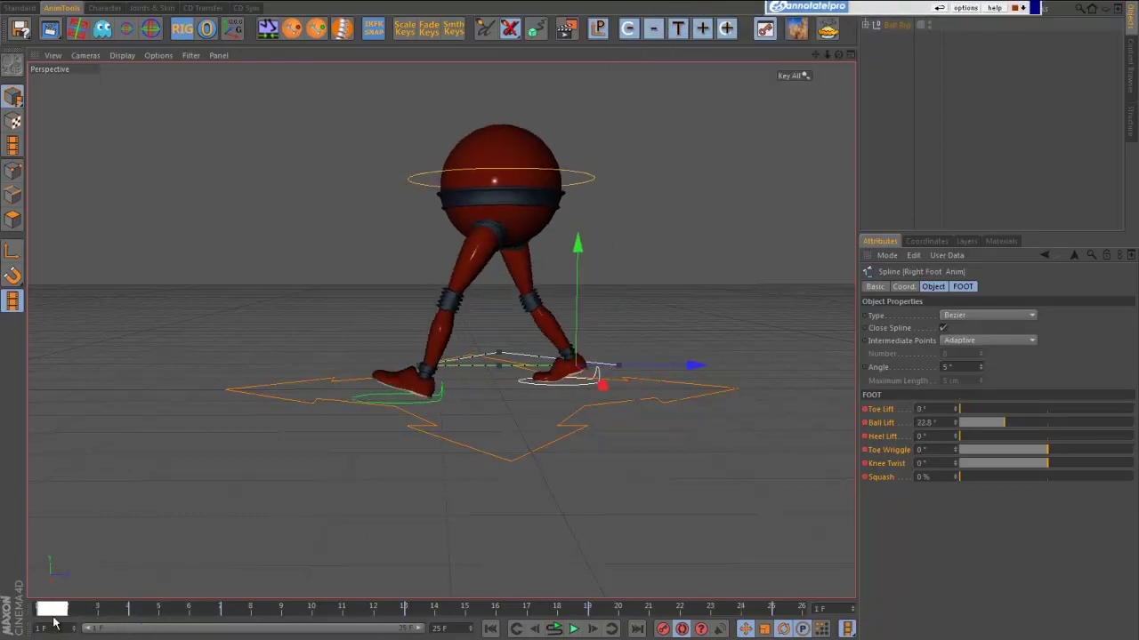
drag(74, 605, 128, 605)
- Select the body and both foot controls and carry their frame 4 down pose to frame 16
click(800, 74)
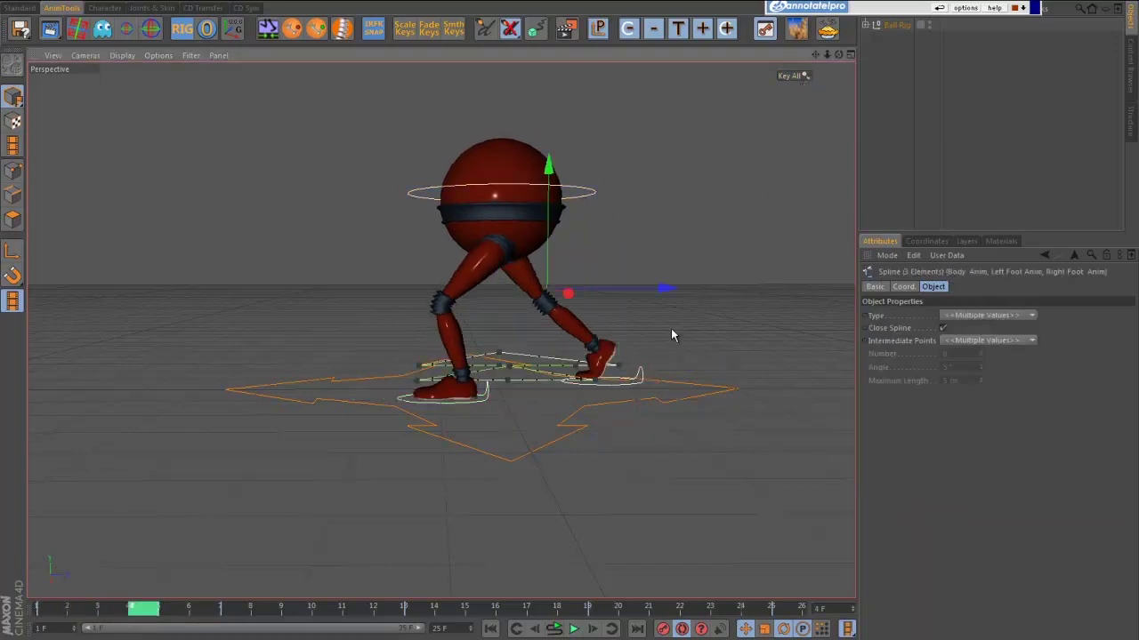
alt+drag(618, 558, 578, 507)
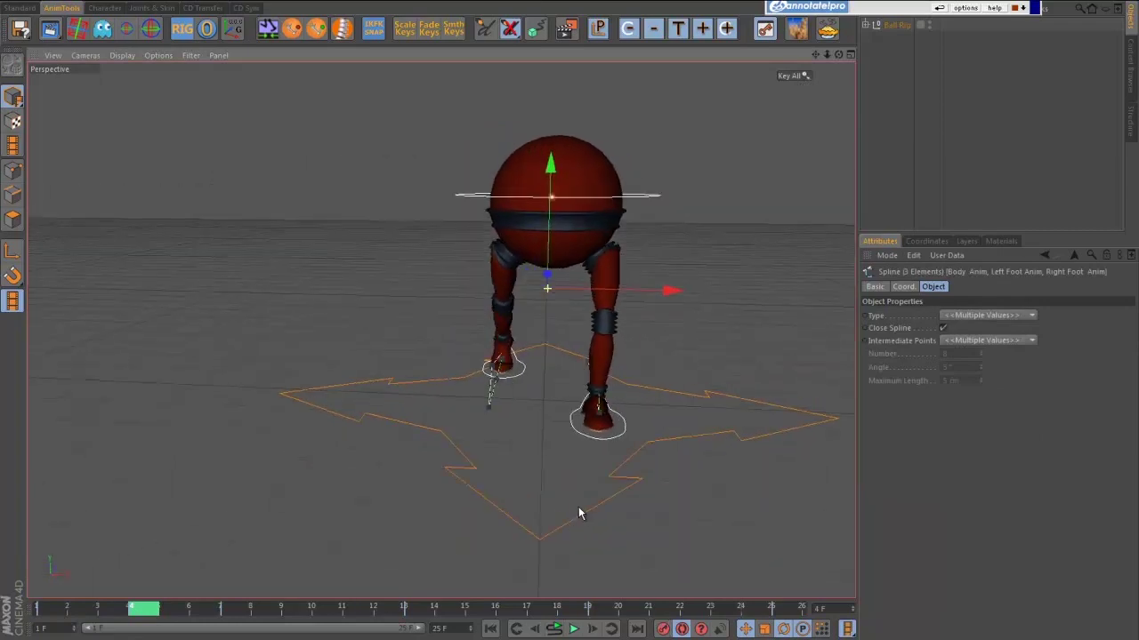
mouse_move(152, 609)
mouse_down()
mouse_move(84, 609)
mouse_move(173, 613)
mouse_move(152, 624)
mouse_up()
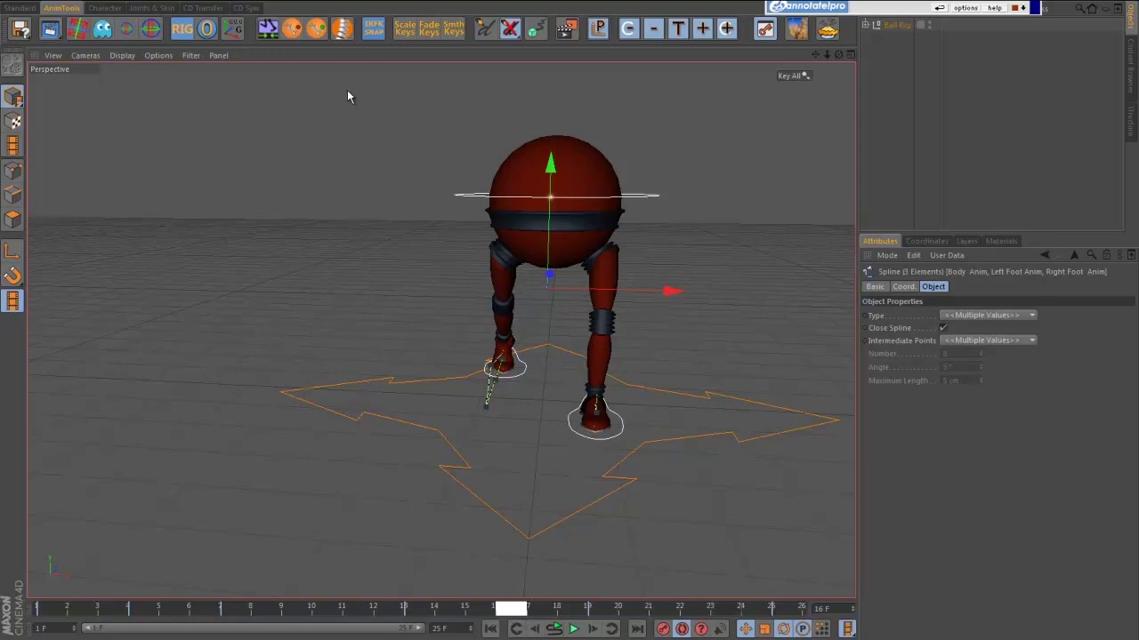
- Swap the left and right foot poses at frame 16 and mirror the body control's pose
click(560, 447)
click(586, 438)
shift+click(522, 373)
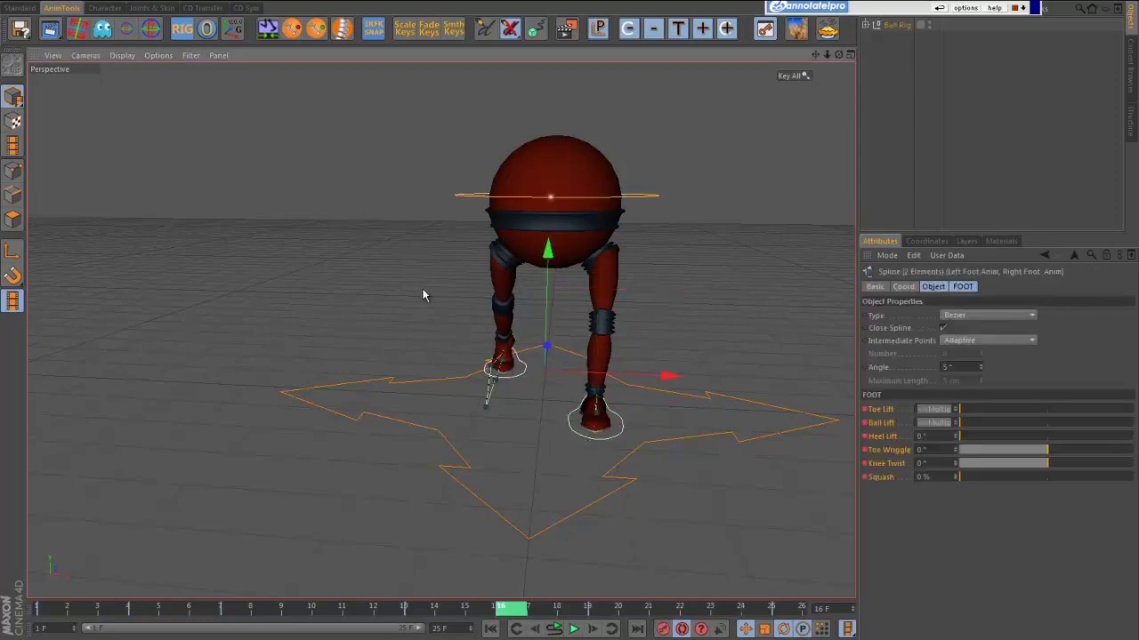
click(268, 29)
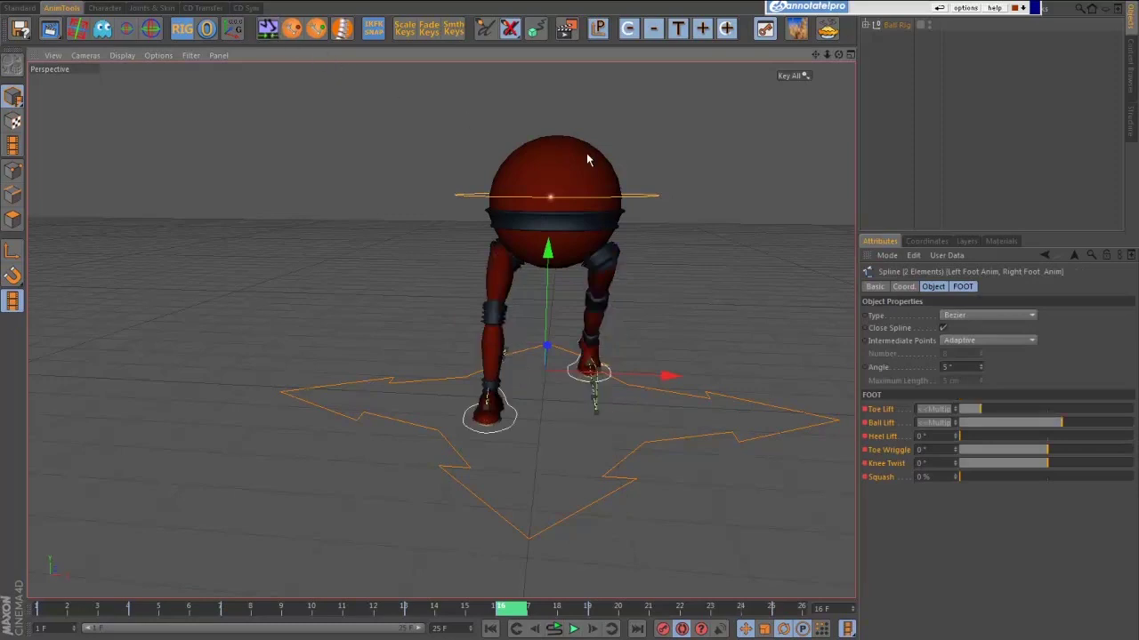
click(654, 198)
click(343, 29)
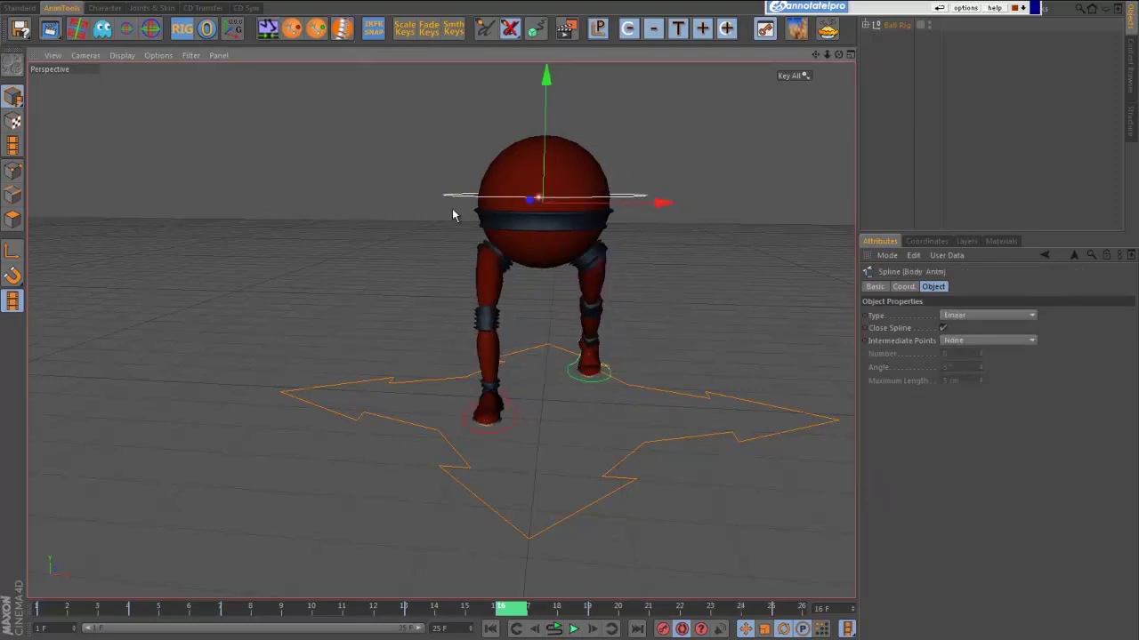
- Play the walk cycle and orbit around the rig to review the motion
click(559, 627)
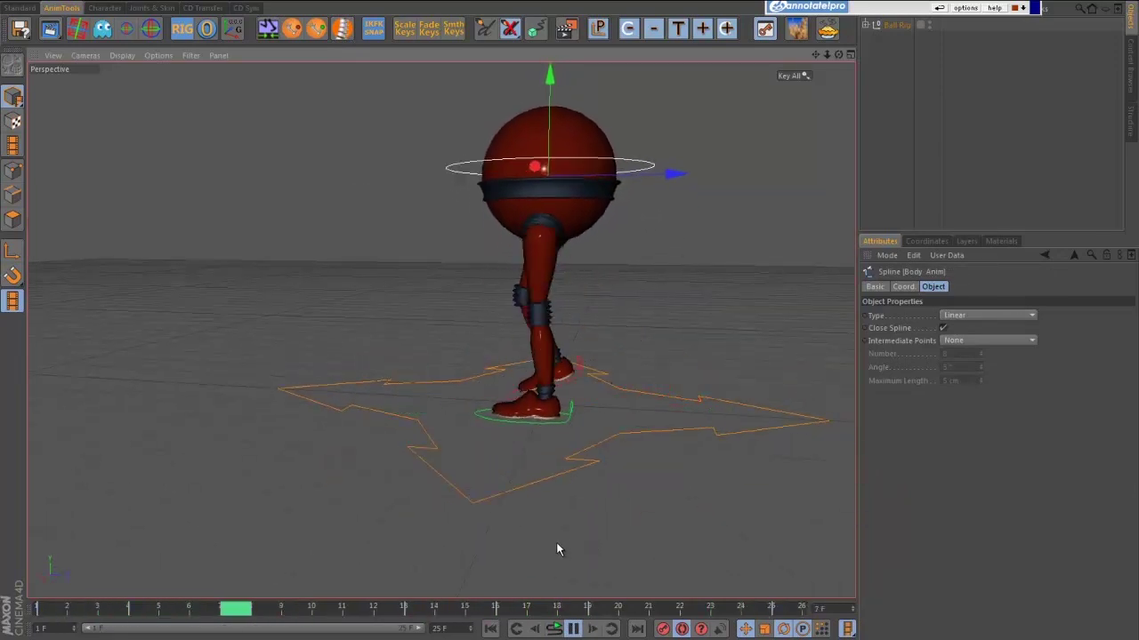
mouse_move(432, 523)
alt+mouse_down()
mouse_move(525, 538)
mouse_move(424, 525)
mouse_move(443, 515)
alt+mouse_up()
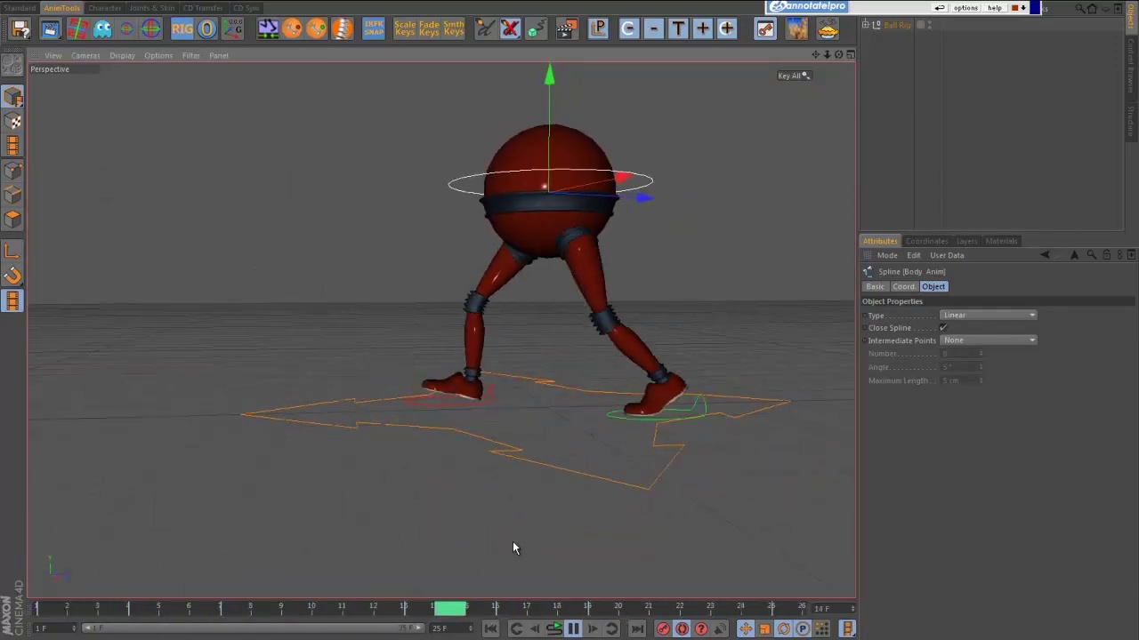
click(81, 609)
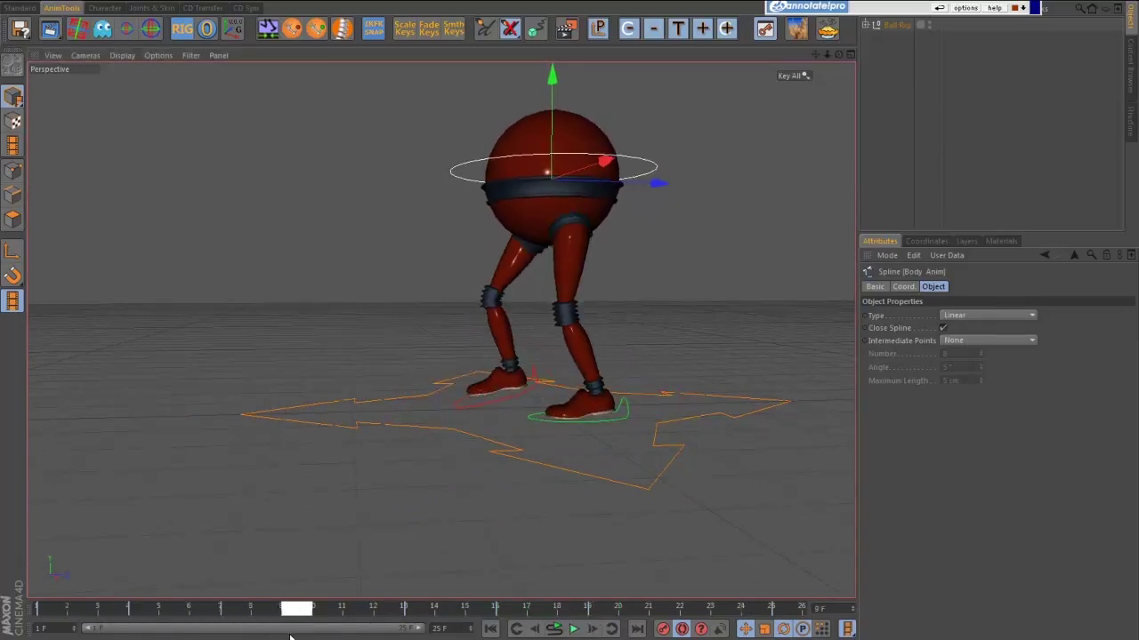
- Raise the body control about 5.9 cm at frame 10 for the up pose
mouse_move(289, 636)
mouse_down()
mouse_move(320, 637)
mouse_move(267, 637)
mouse_move(326, 637)
mouse_move(113, 637)
mouse_move(296, 637)
mouse_move(327, 608)
mouse_move(359, 609)
mouse_move(326, 608)
mouse_up()
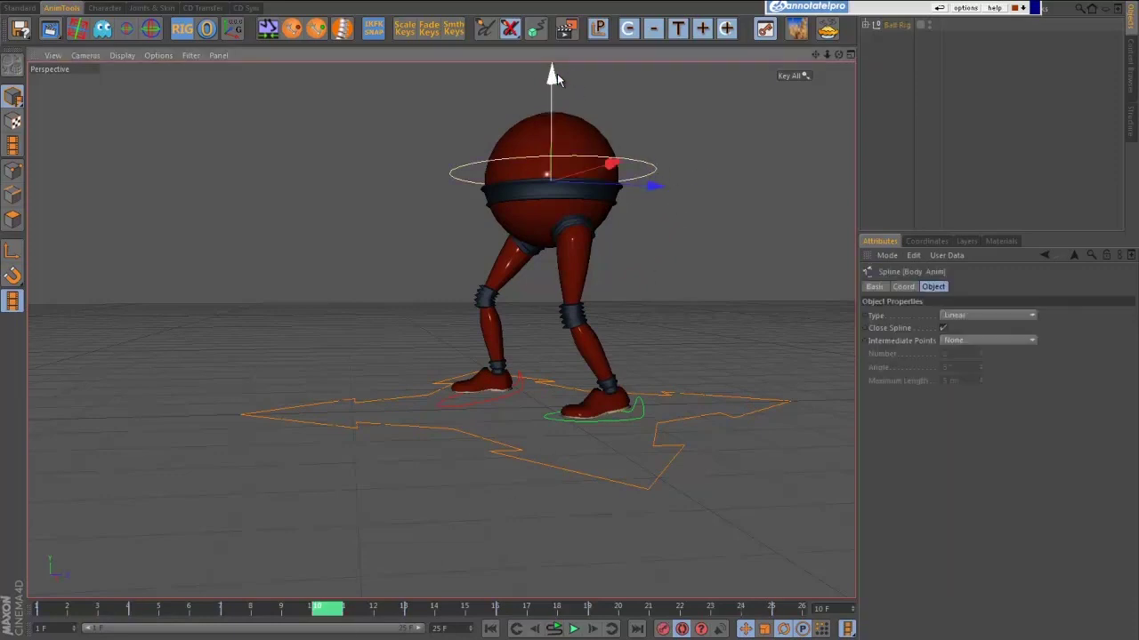
drag(556, 74, 555, 69)
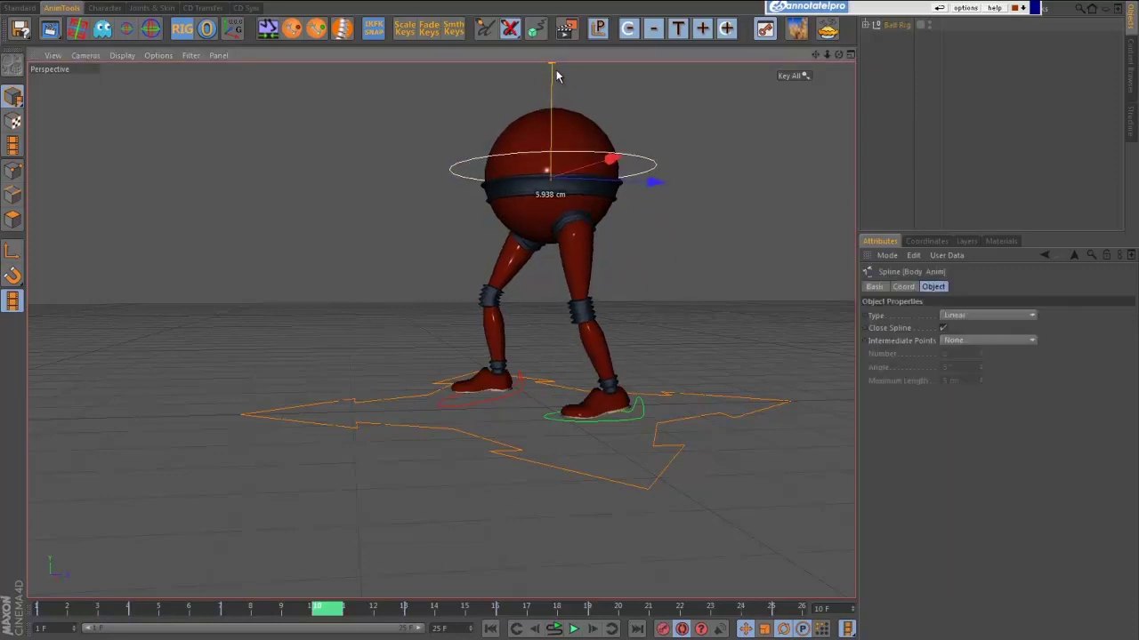
- Edit the right foot's Heel Lift at frame 10 and slide the foot further forward
click(523, 390)
click(938, 436)
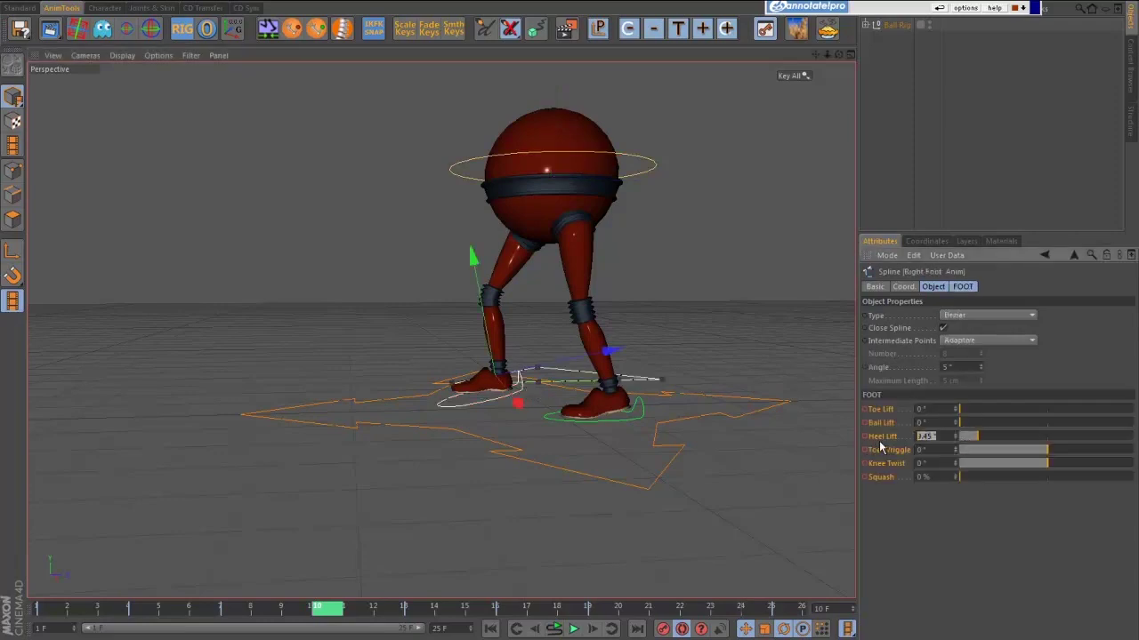
key(Return)
drag(612, 354, 497, 315)
drag(314, 610, 333, 623)
- Rotate the right foot toe-up at frame 10, slide it slightly further forward and nudge its height, checking against frame 7
key(r)
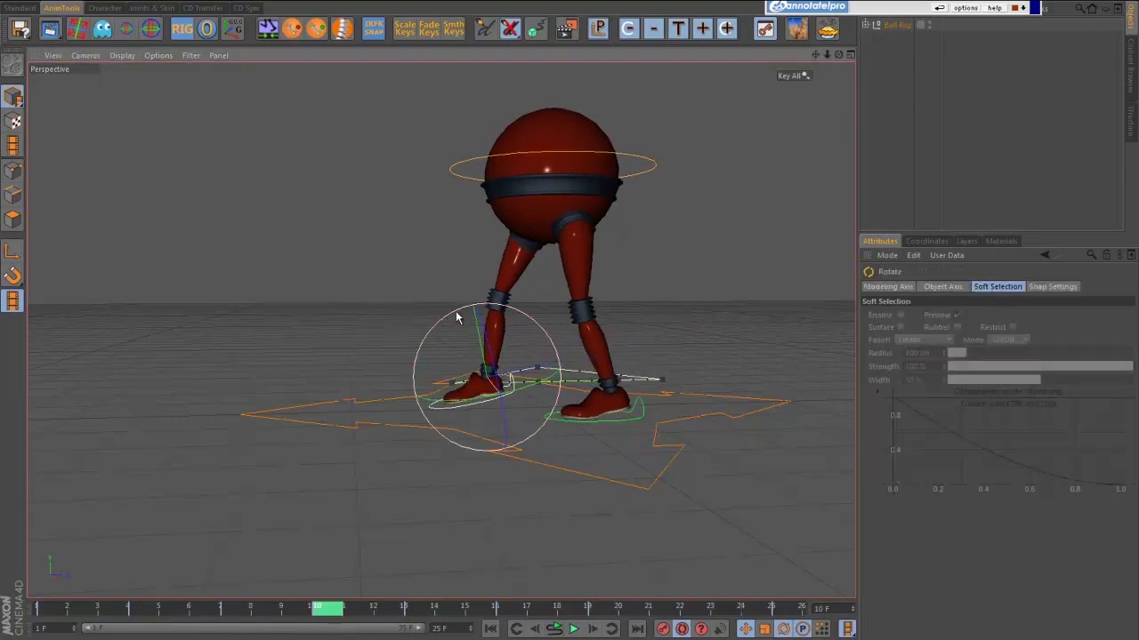
drag(456, 318, 472, 310)
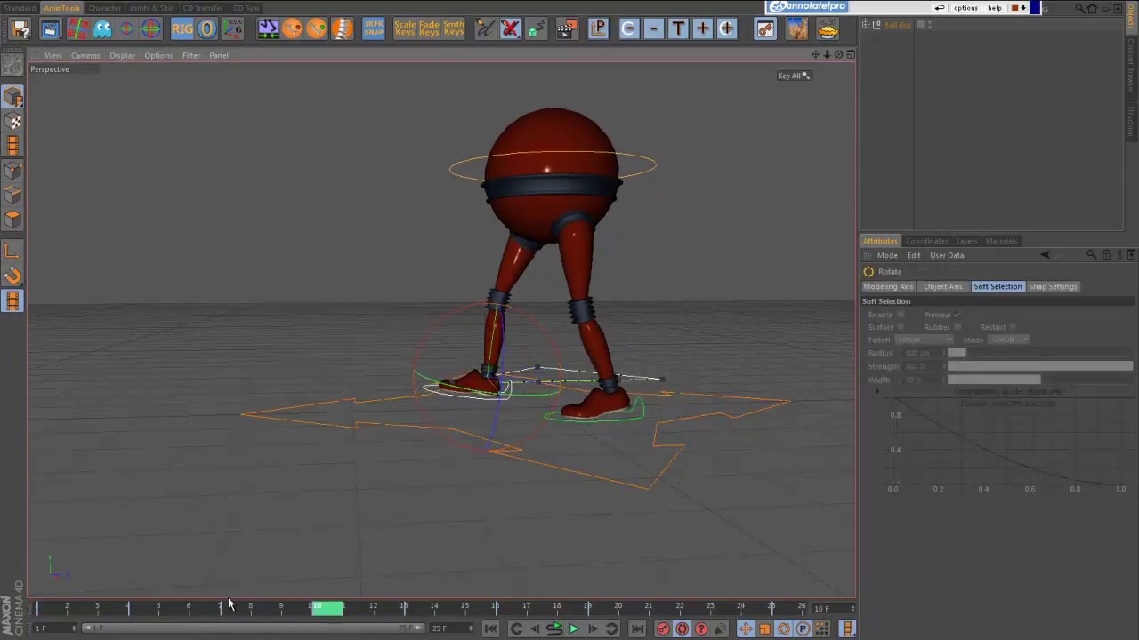
drag(229, 605, 318, 602)
key(e)
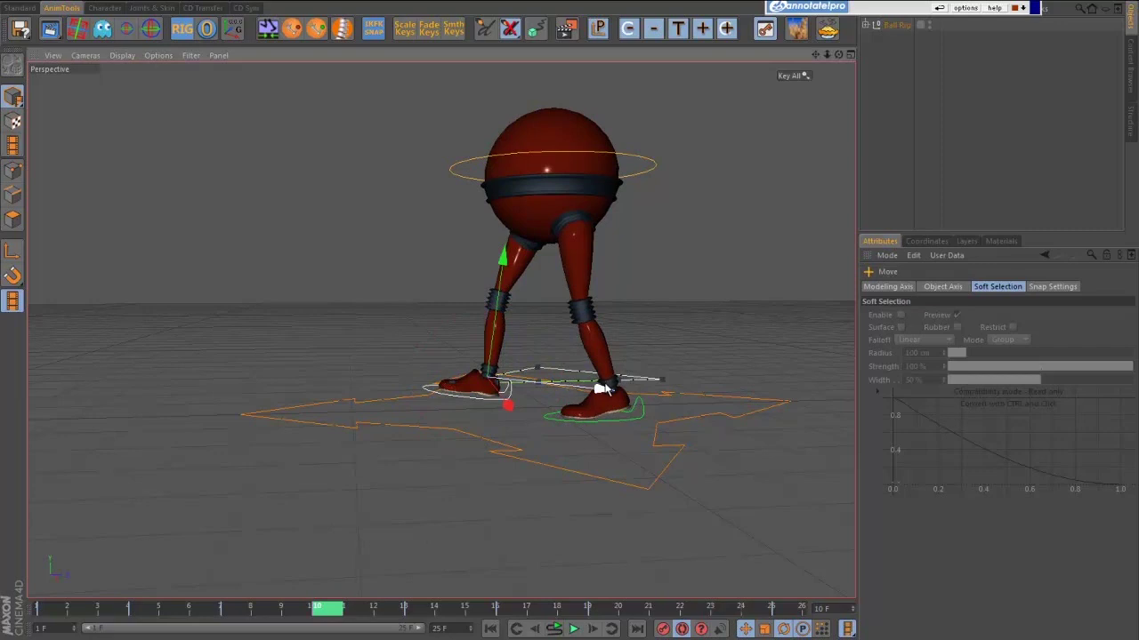
drag(602, 389, 600, 390)
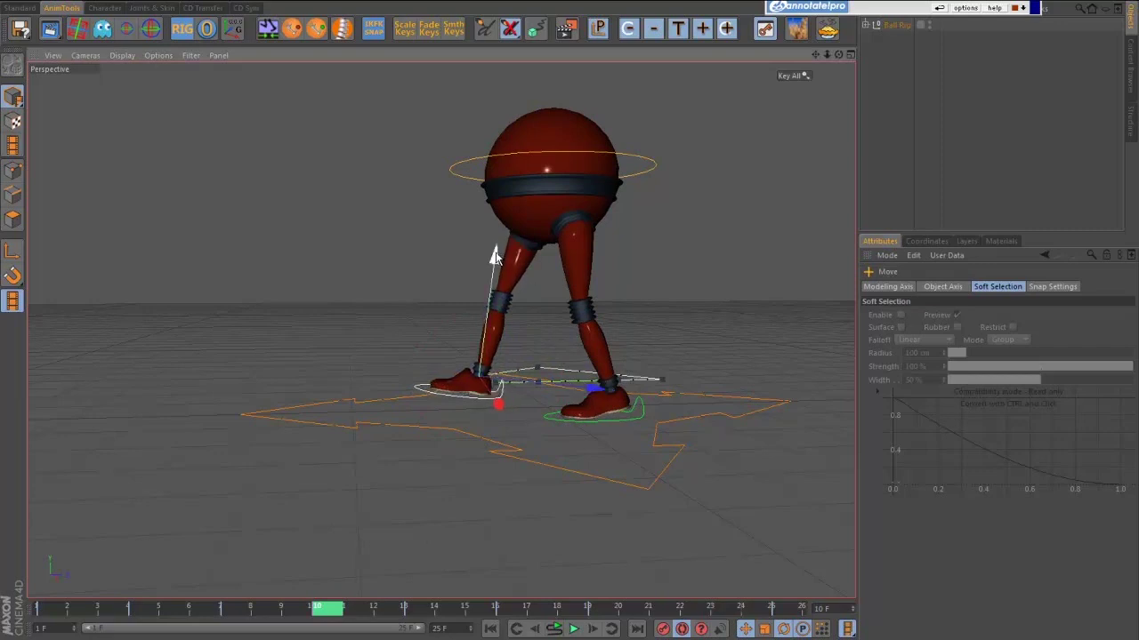
drag(495, 256, 497, 257)
mouse_move(233, 609)
mouse_down()
mouse_move(204, 609)
mouse_move(786, 610)
mouse_move(84, 608)
mouse_move(349, 604)
mouse_move(327, 609)
mouse_up()
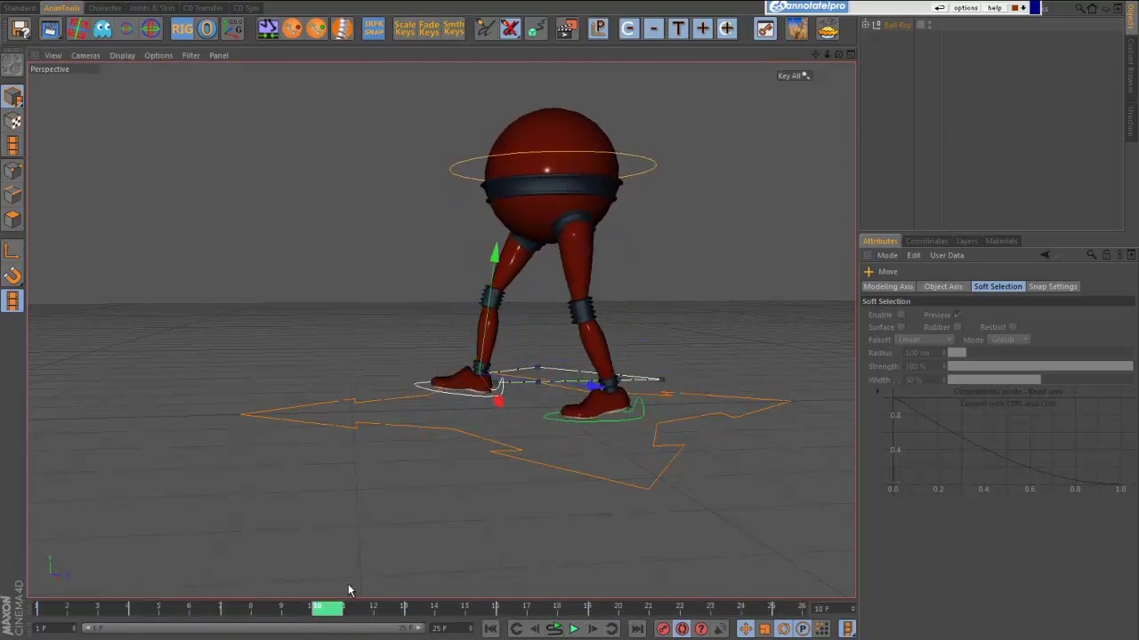
- Select all the rig's animation controls and copy their frame 10 pose to frame 22 as keyframes
alt+drag(637, 375, 612, 445)
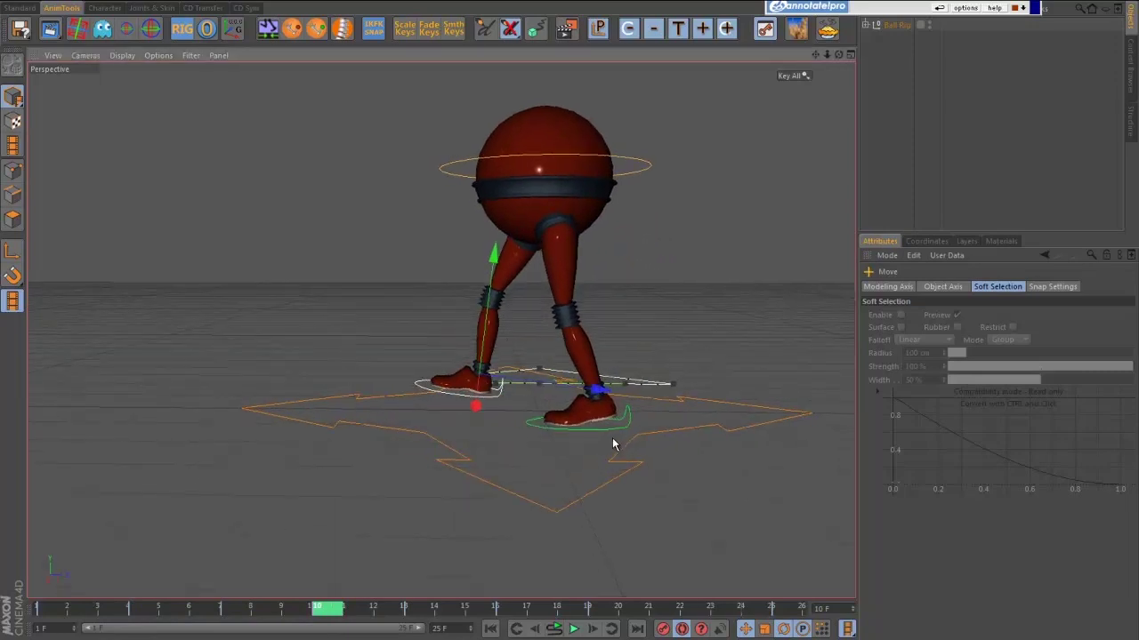
click(804, 76)
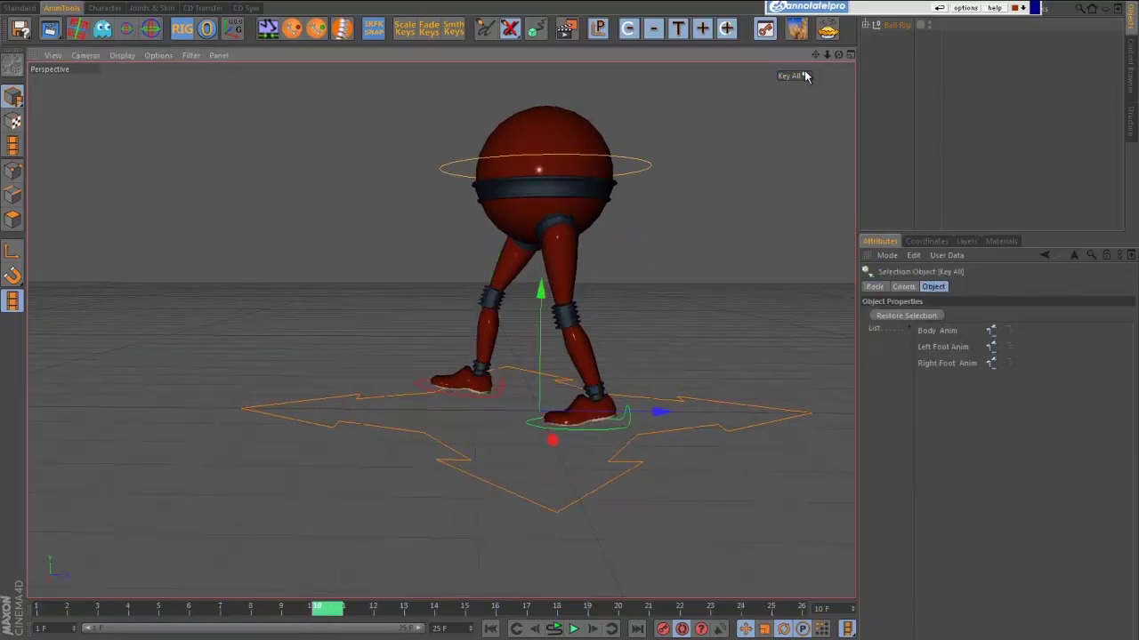
click(805, 77)
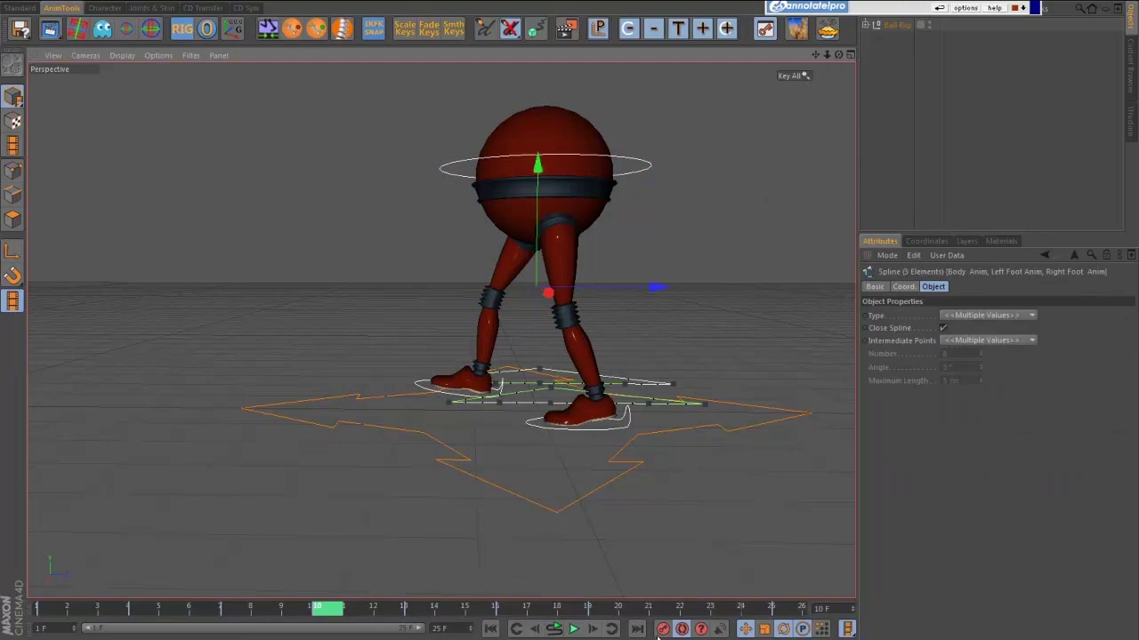
click(691, 609)
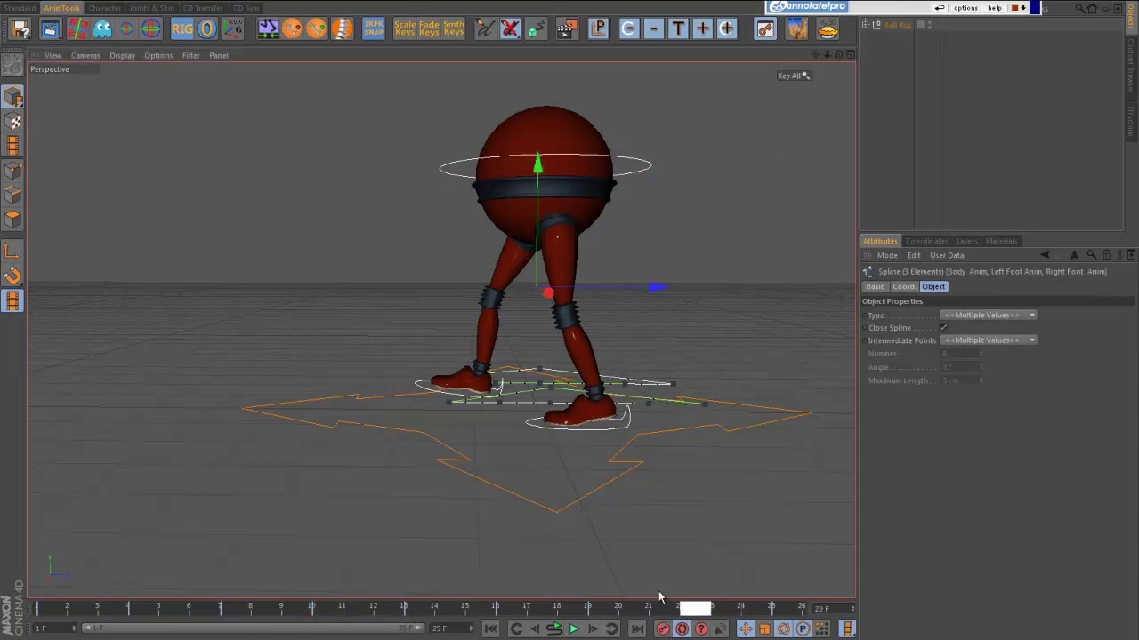
click(553, 467)
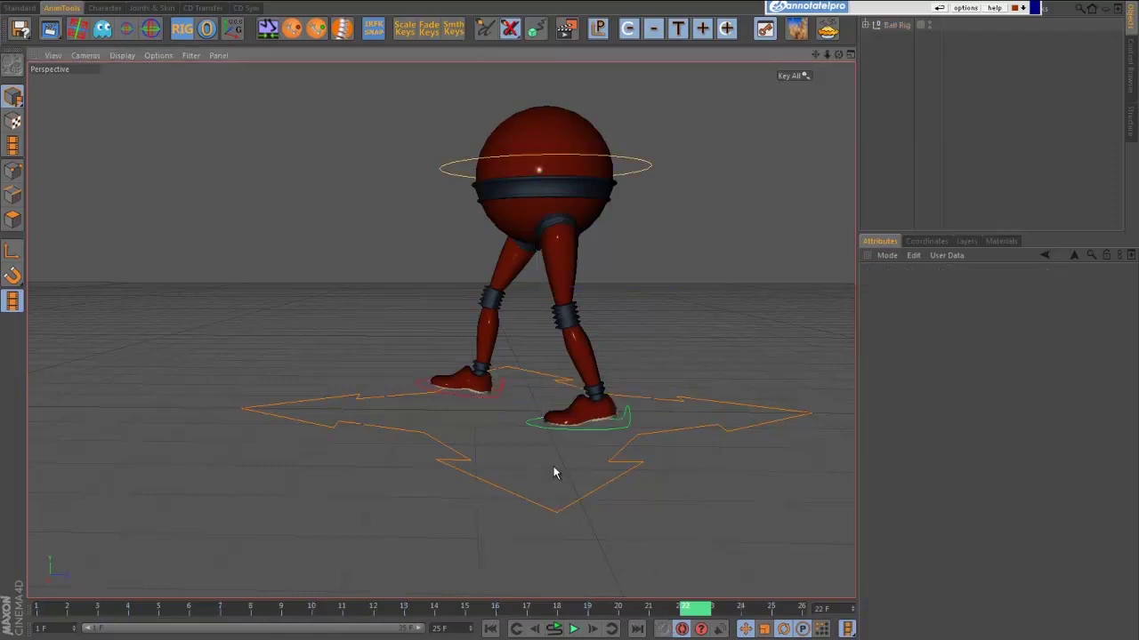
- Swap the left and right foot poses at frame 22 and mirror the body control's pose
click(609, 425)
click(509, 412)
click(585, 427)
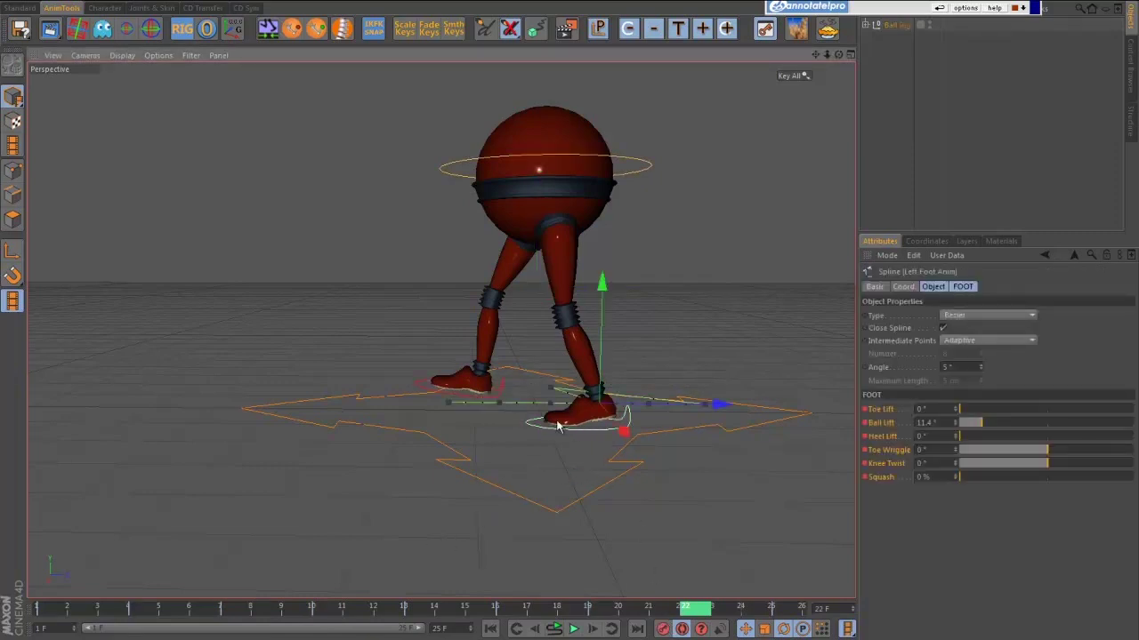
shift+click(420, 380)
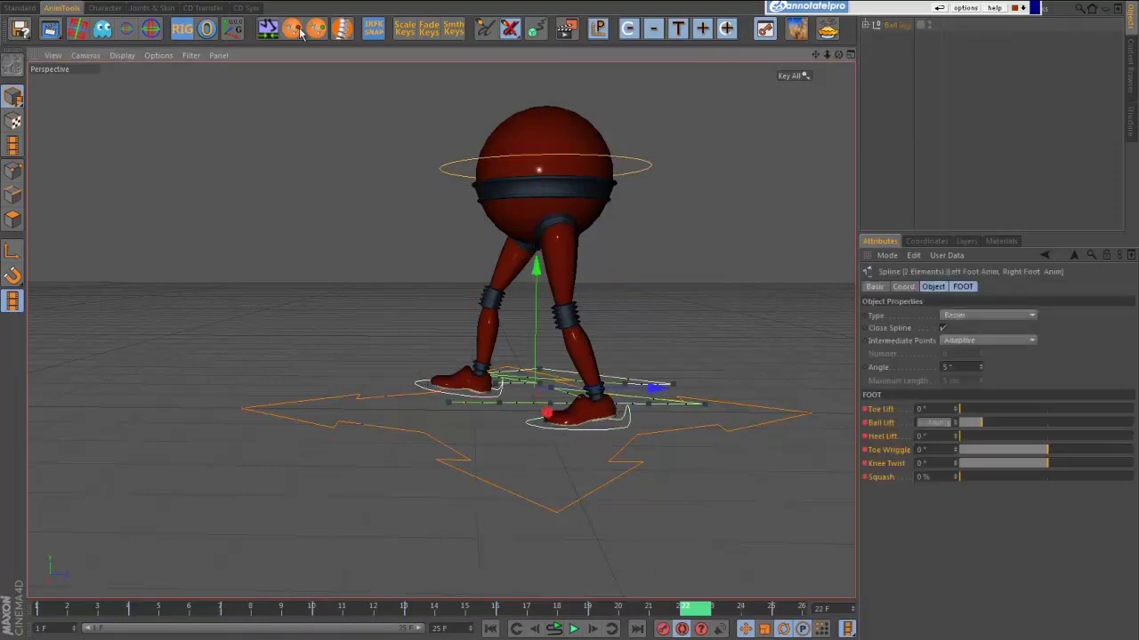
click(268, 30)
click(647, 171)
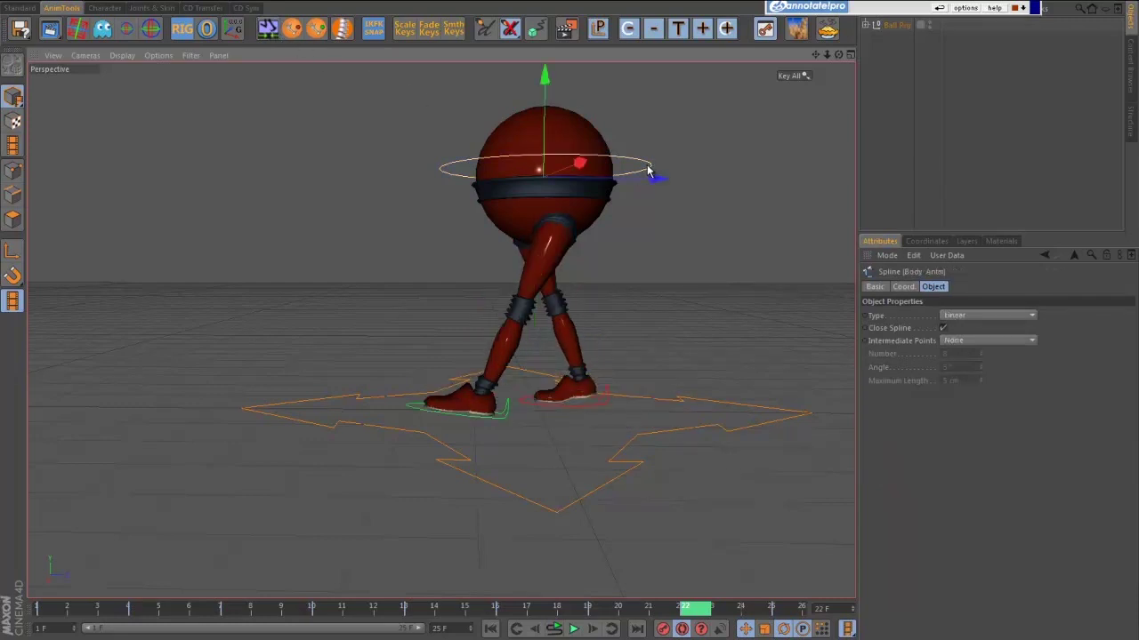
click(343, 28)
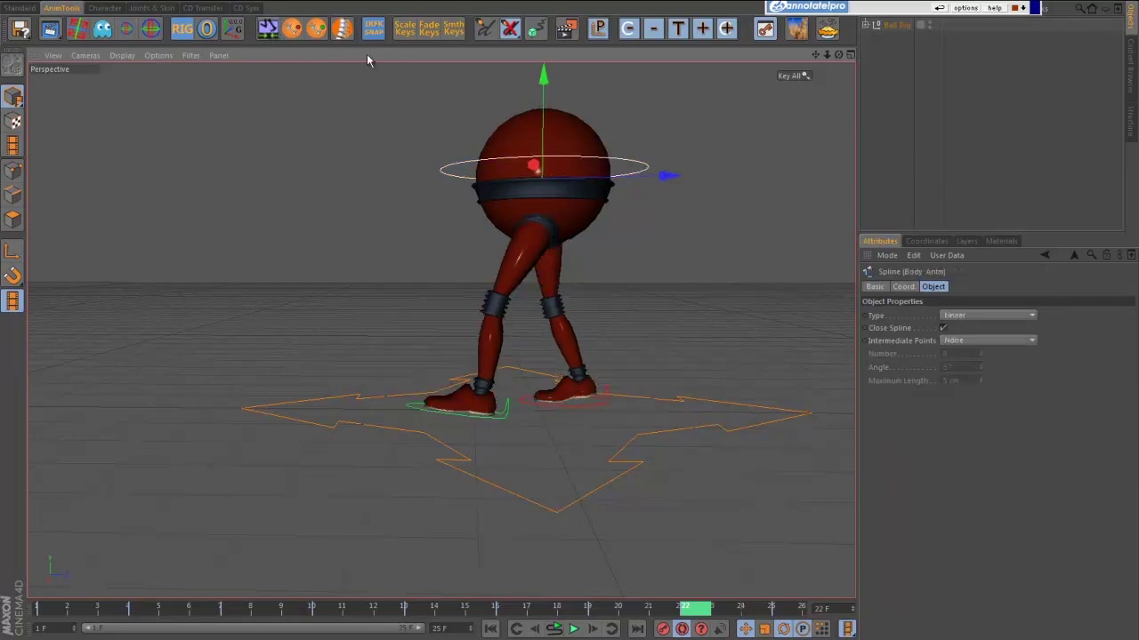
- Play the walk cycle and examine the motion from the front and the side
click(572, 629)
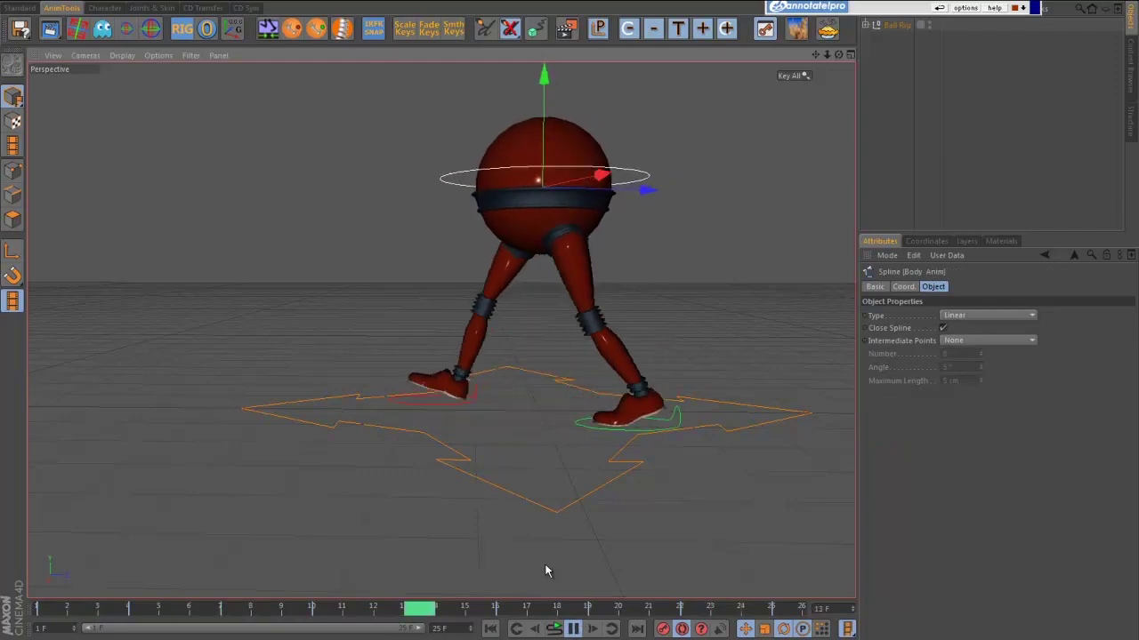
alt+drag(445, 531, 523, 544)
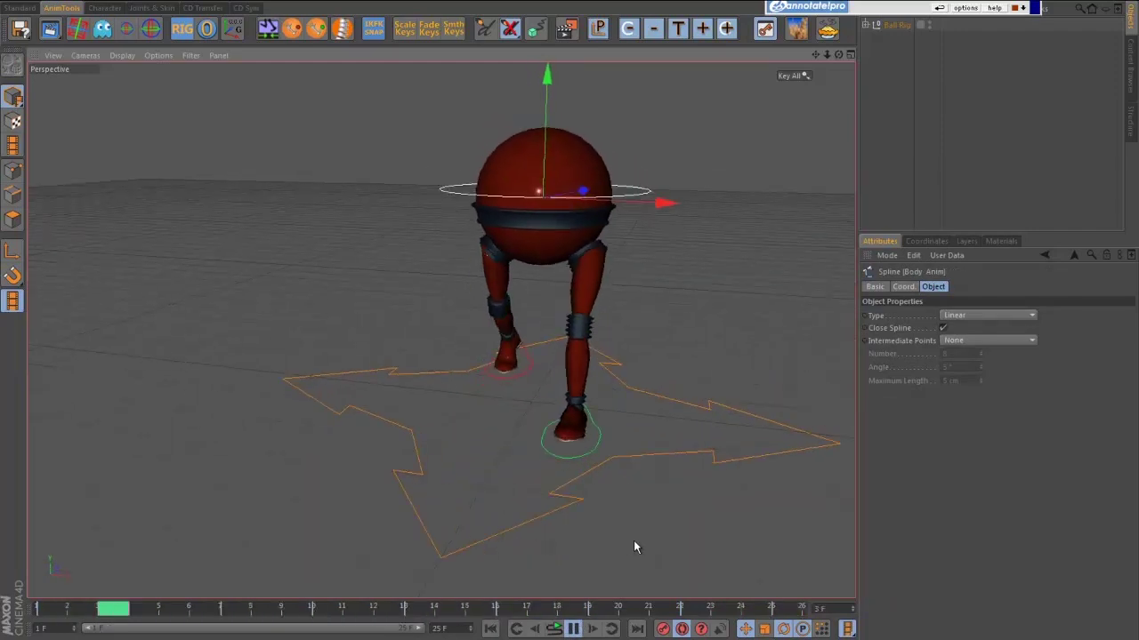
alt+drag(634, 541, 637, 538)
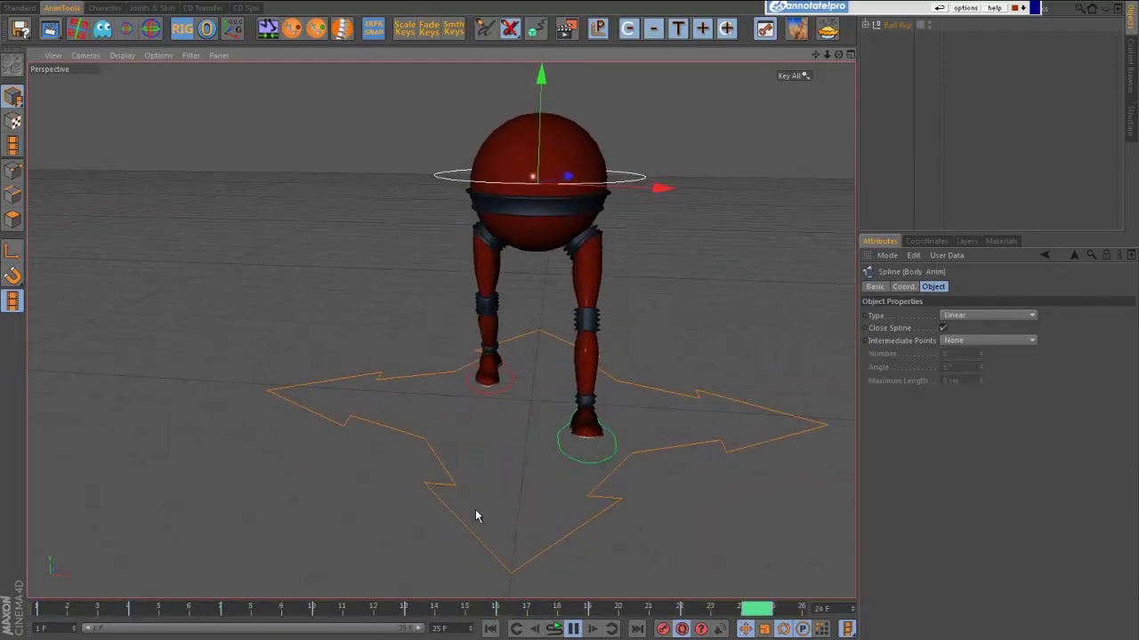
alt+right_drag(475, 516, 282, 495)
alt+drag(587, 535, 542, 516)
alt+right_drag(597, 519, 629, 524)
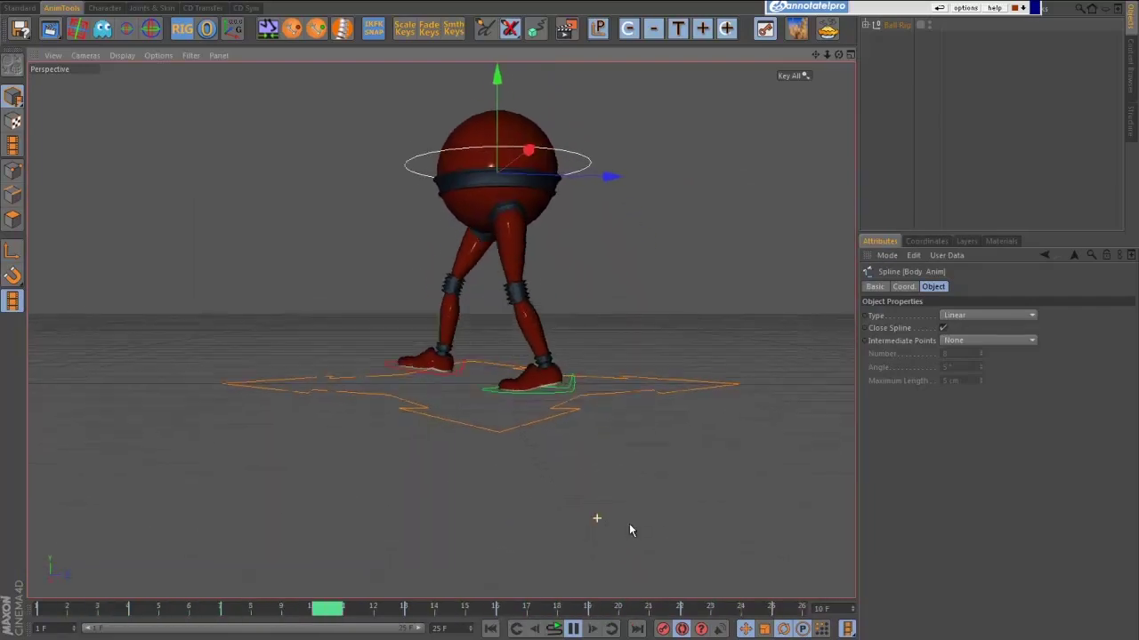
alt+drag(629, 531, 691, 552)
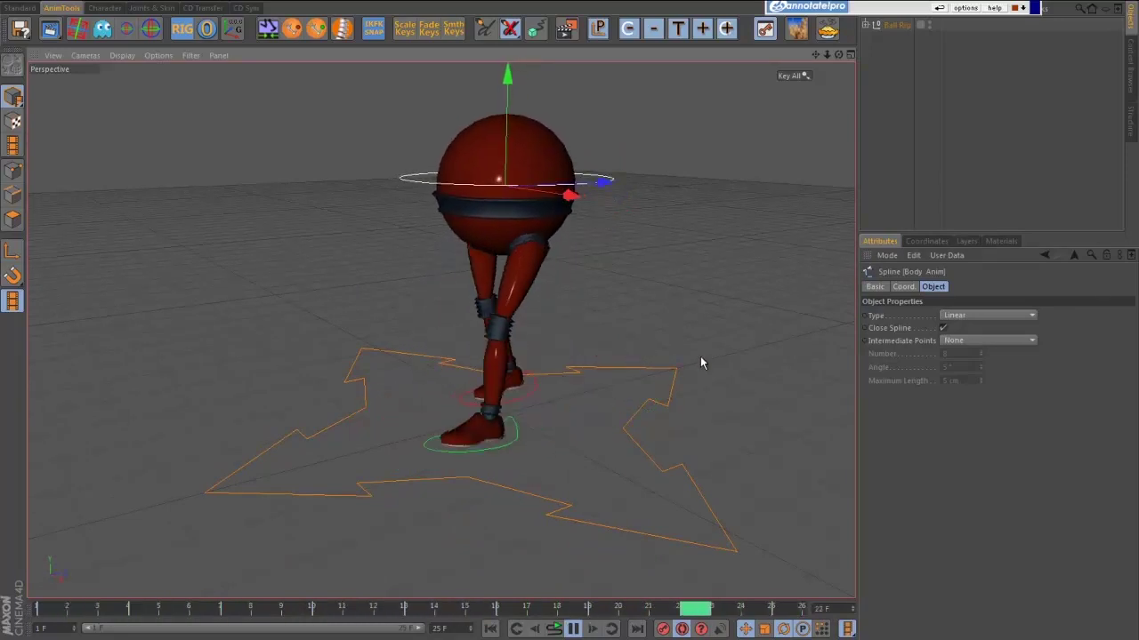
- Shorten the animation range to end at frame 24 and review the looping walk from the front
alt+drag(772, 464, 702, 426)
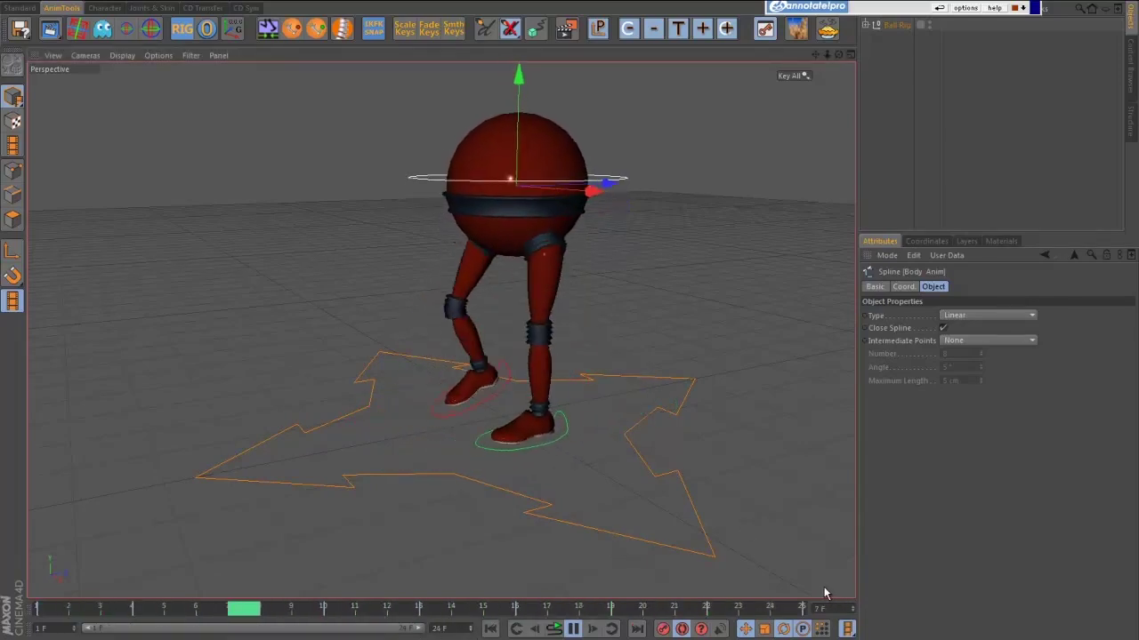
alt+drag(528, 554, 627, 548)
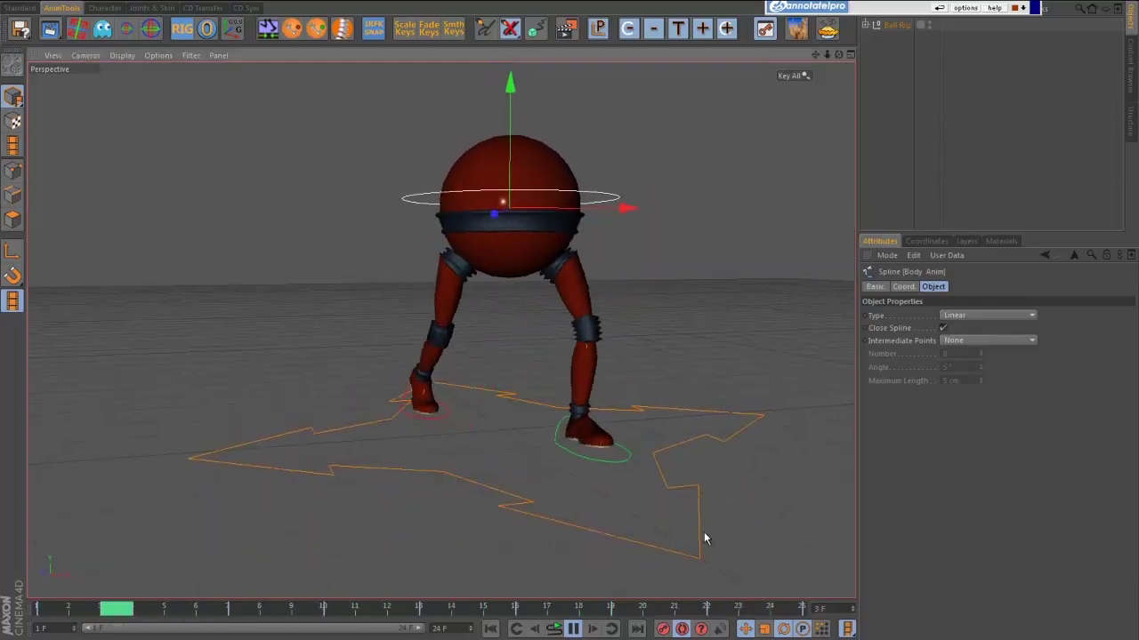
alt+drag(703, 532, 713, 556)
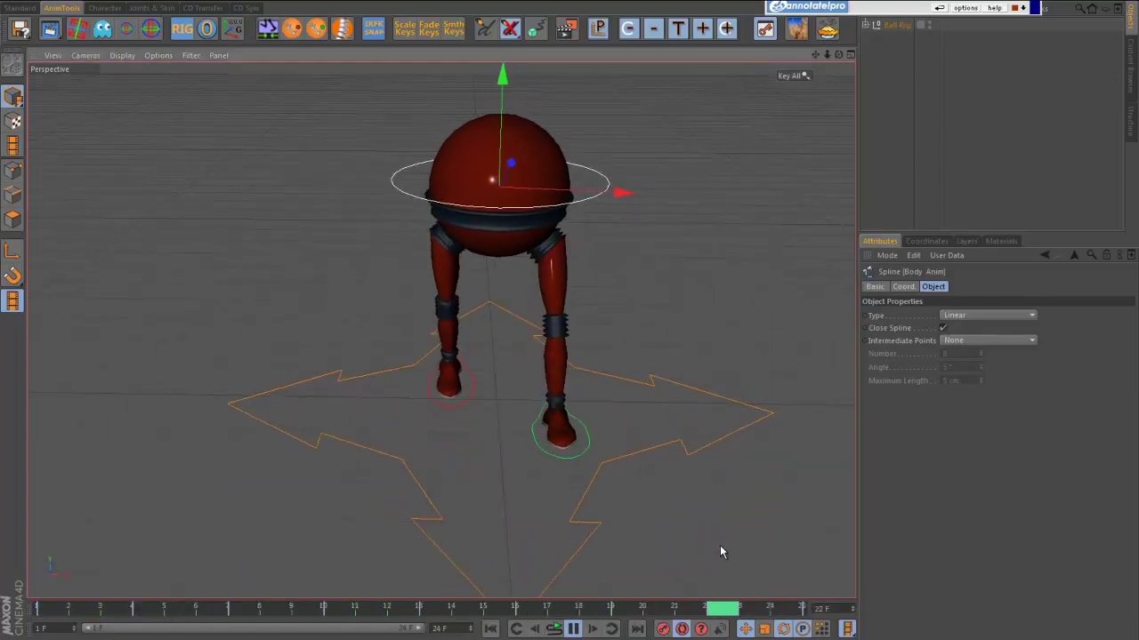
mouse_move(743, 537)
alt+mouse_down()
mouse_move(508, 519)
mouse_move(757, 521)
mouse_move(742, 524)
alt+mouse_up()
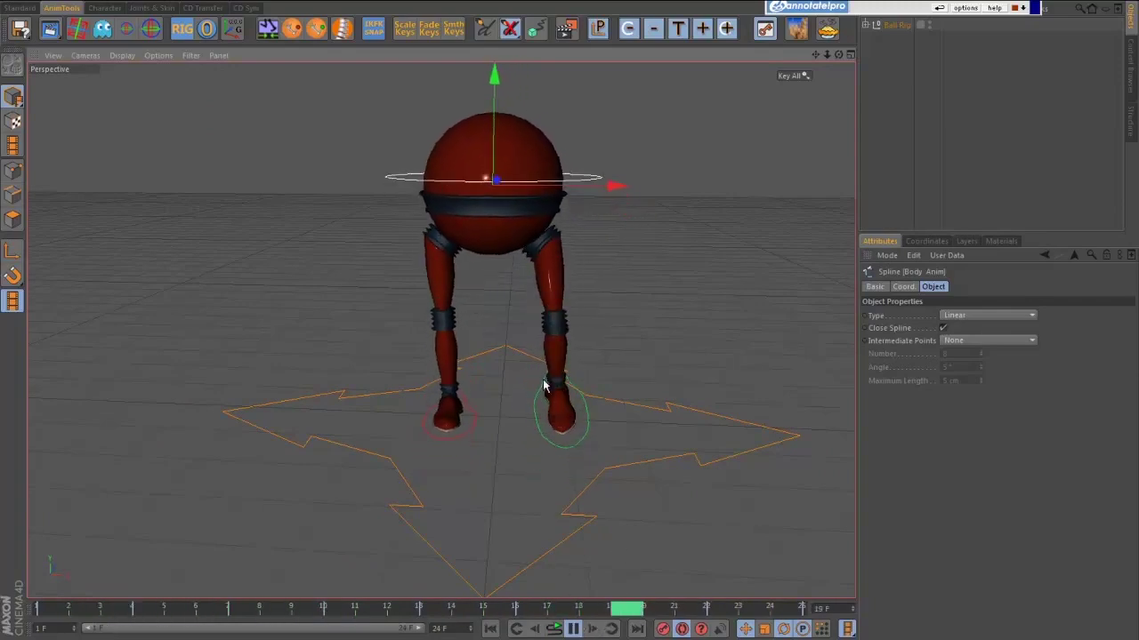
- Stop playback at frame 4 and tilt the body control slightly sideways for the down pose
drag(71, 614, 153, 623)
key(r)
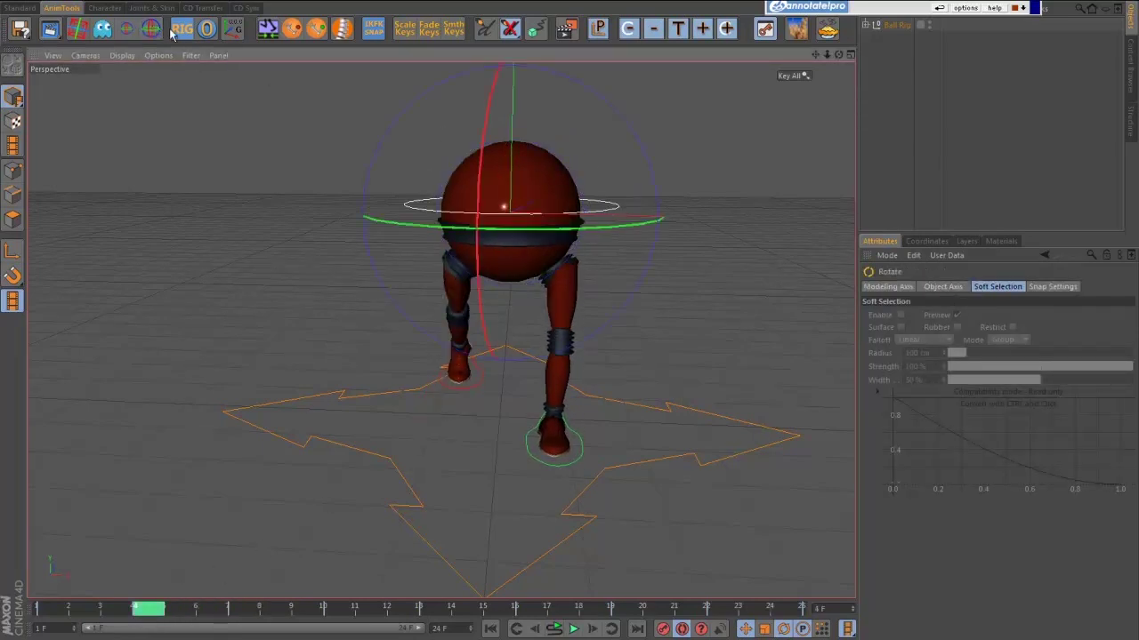
drag(630, 127, 629, 120)
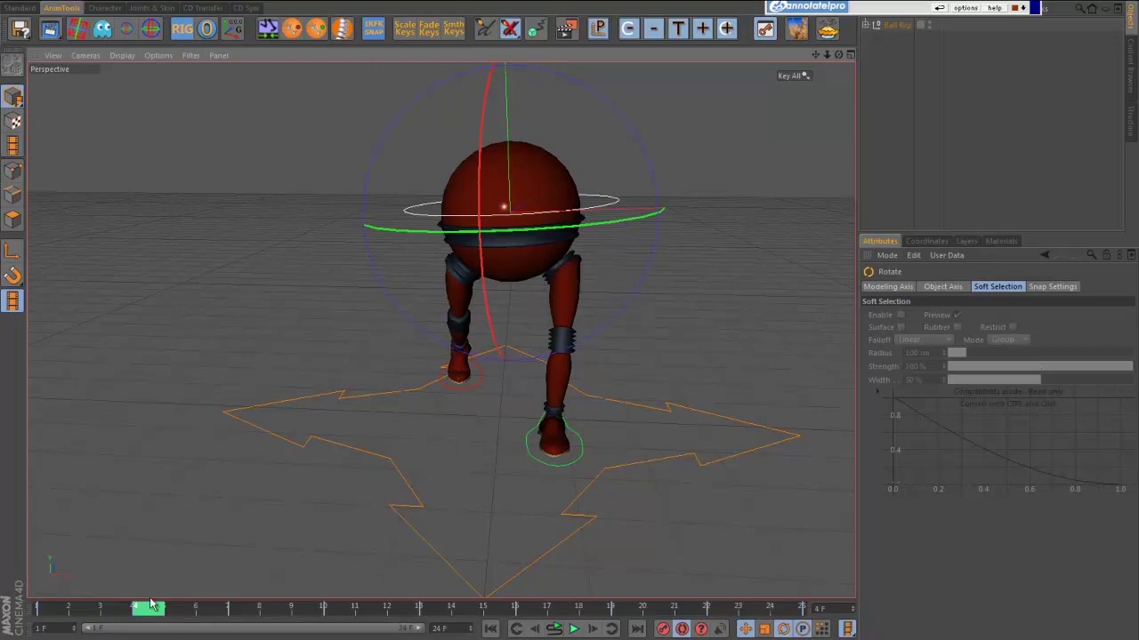
drag(153, 609, 141, 636)
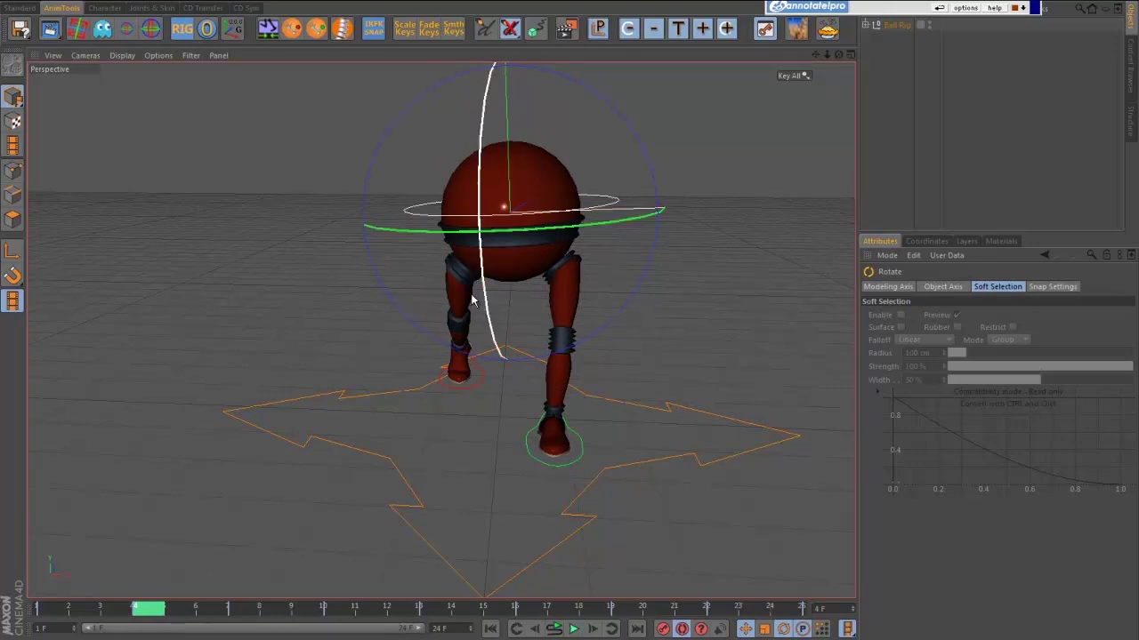
- Copy the tilted body pose from frame 4 to frame 16, key it and mirror it
mouse_move(139, 613)
mouse_down()
mouse_move(56, 615)
mouse_move(155, 624)
mouse_up()
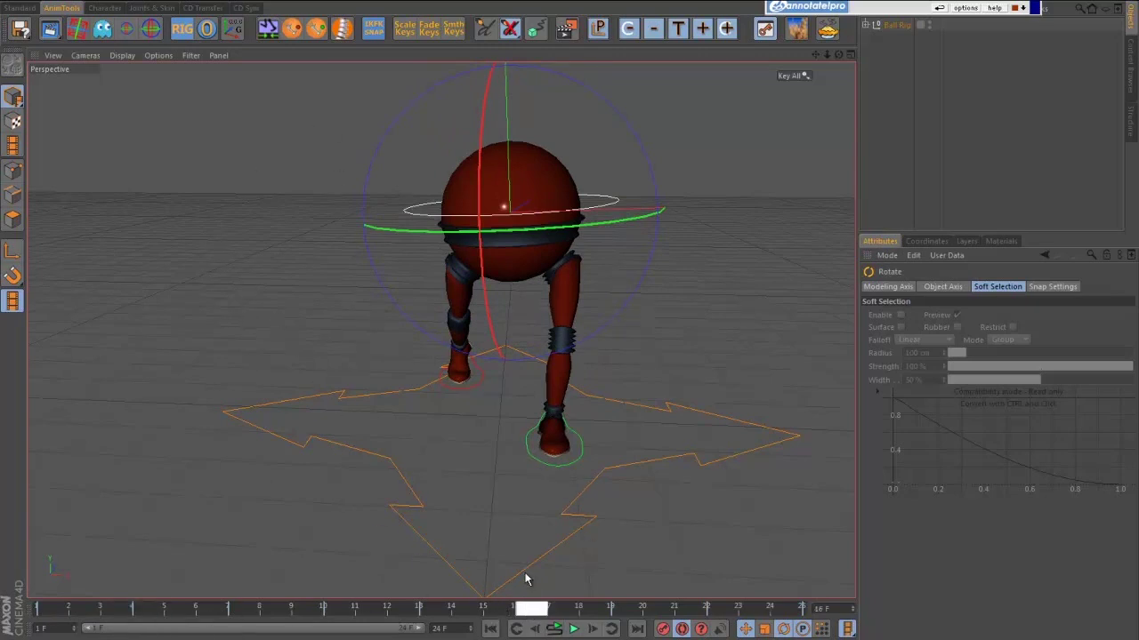
click(663, 630)
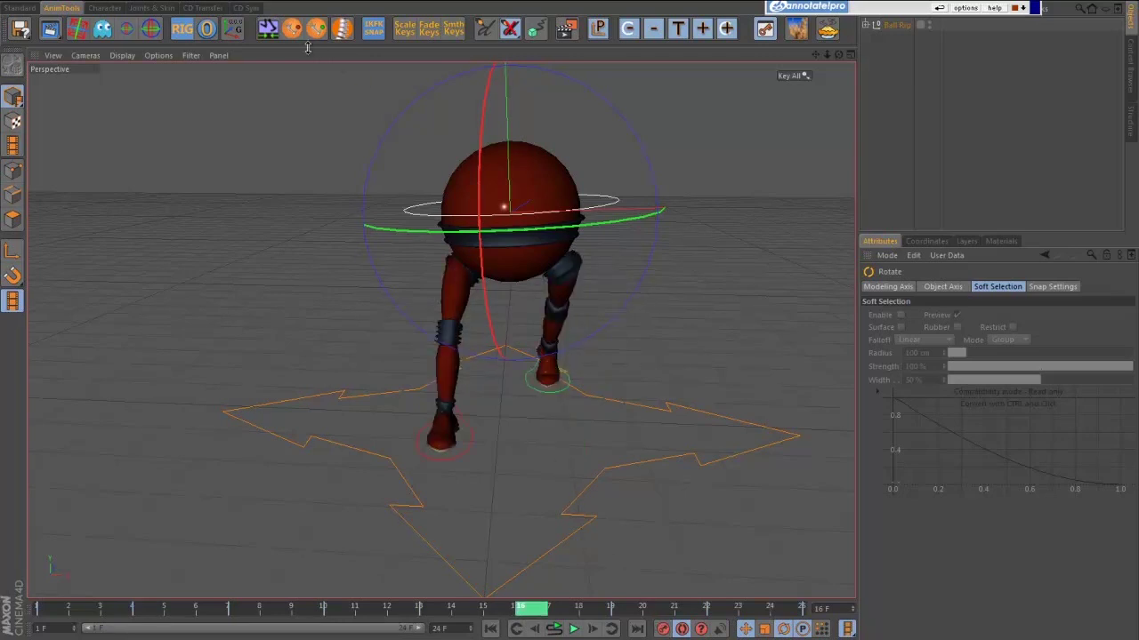
click(344, 29)
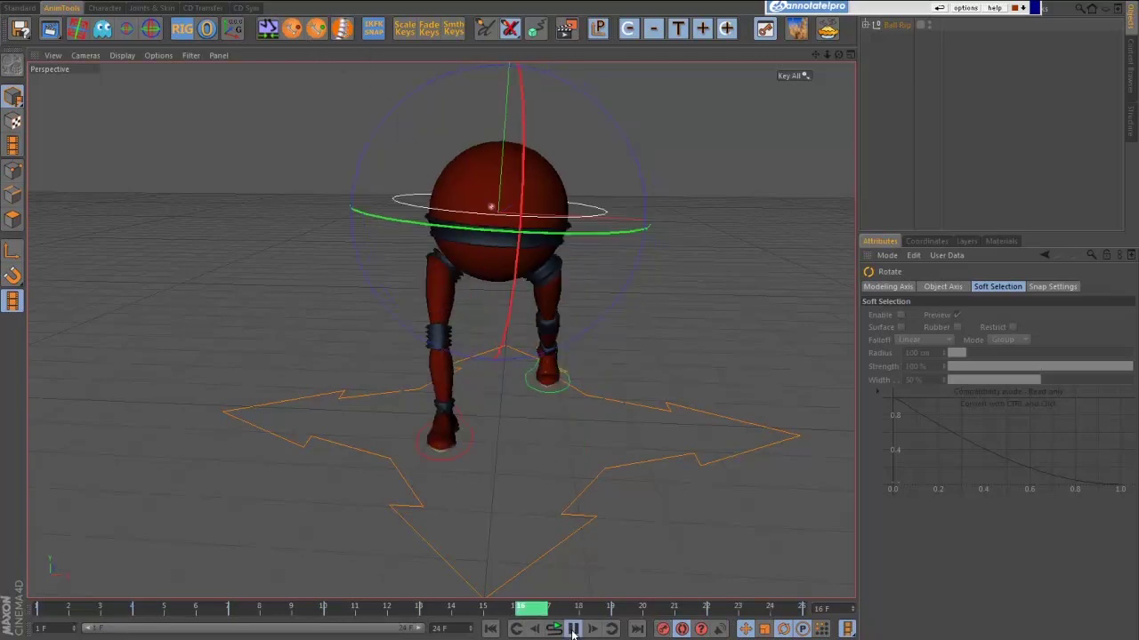
- Deselect the body control and review the looping walk cycle from a distance and several angles
click(683, 554)
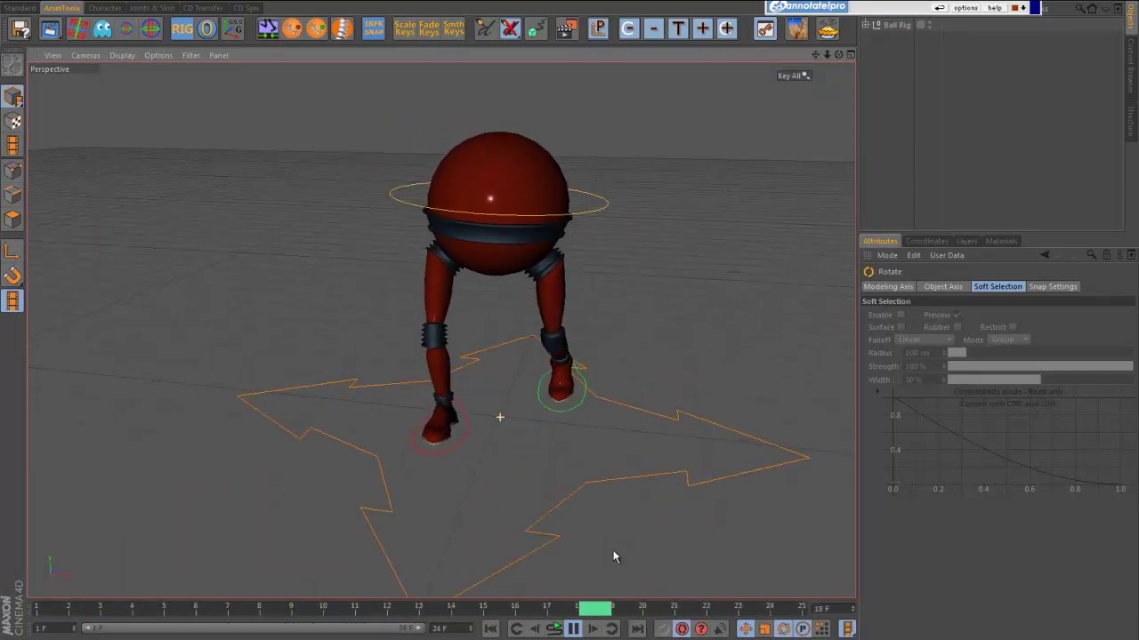
alt+drag(592, 547, 462, 530)
alt+right_drag(461, 530, 250, 511)
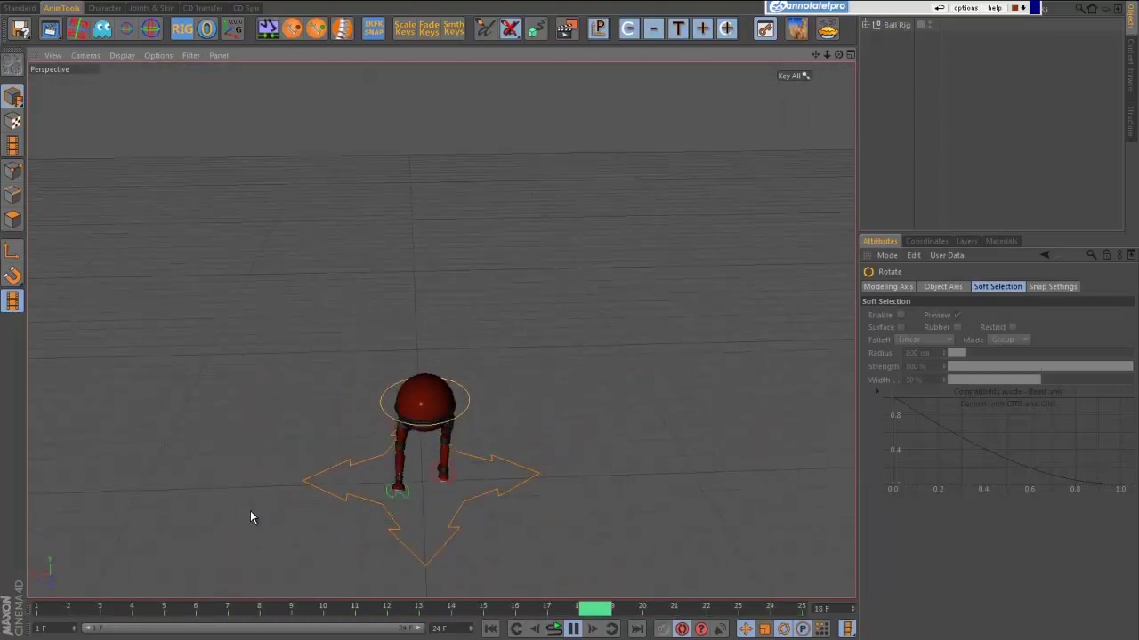
alt+drag(250, 511, 658, 555)
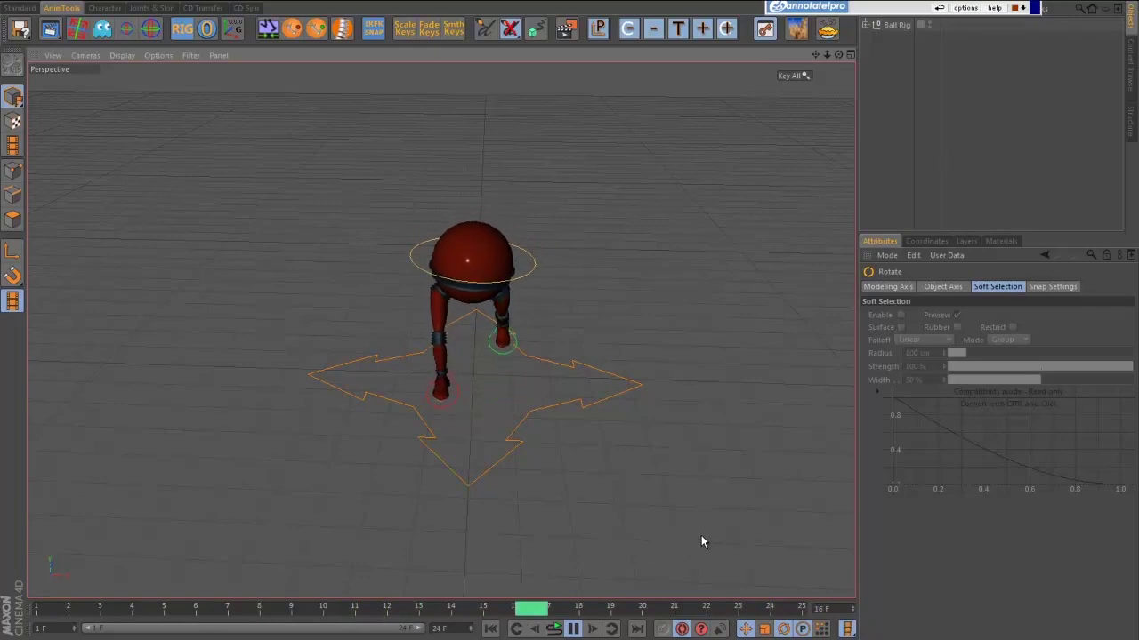
mouse_move(702, 539)
alt+mouse_down()
mouse_move(562, 521)
mouse_move(719, 522)
mouse_move(696, 521)
alt+mouse_up()
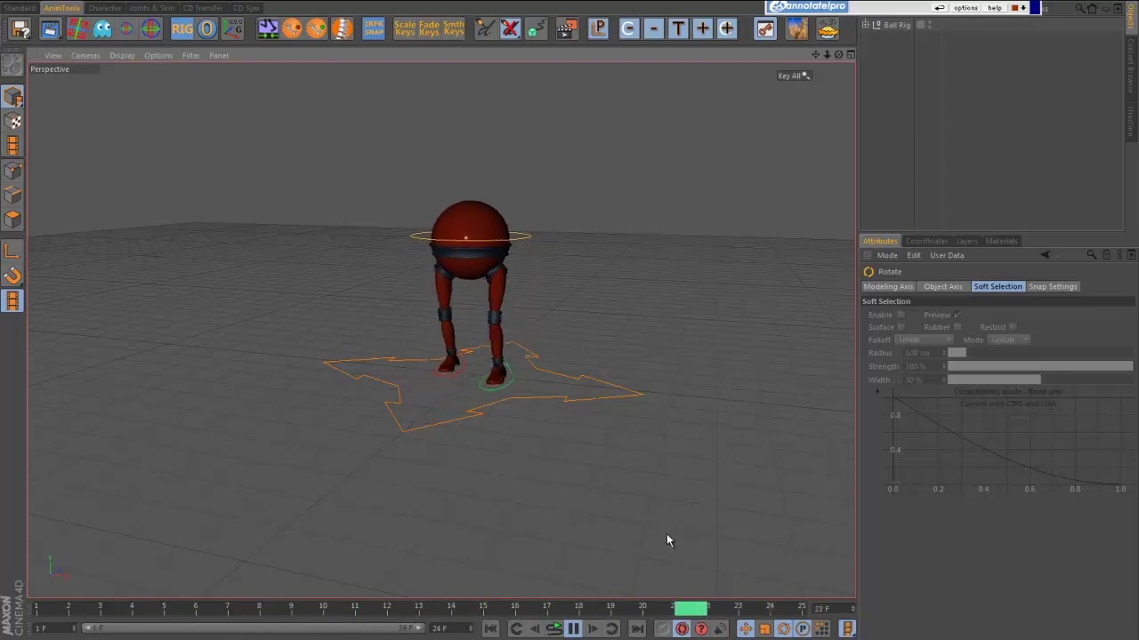
alt+drag(626, 545, 593, 531)
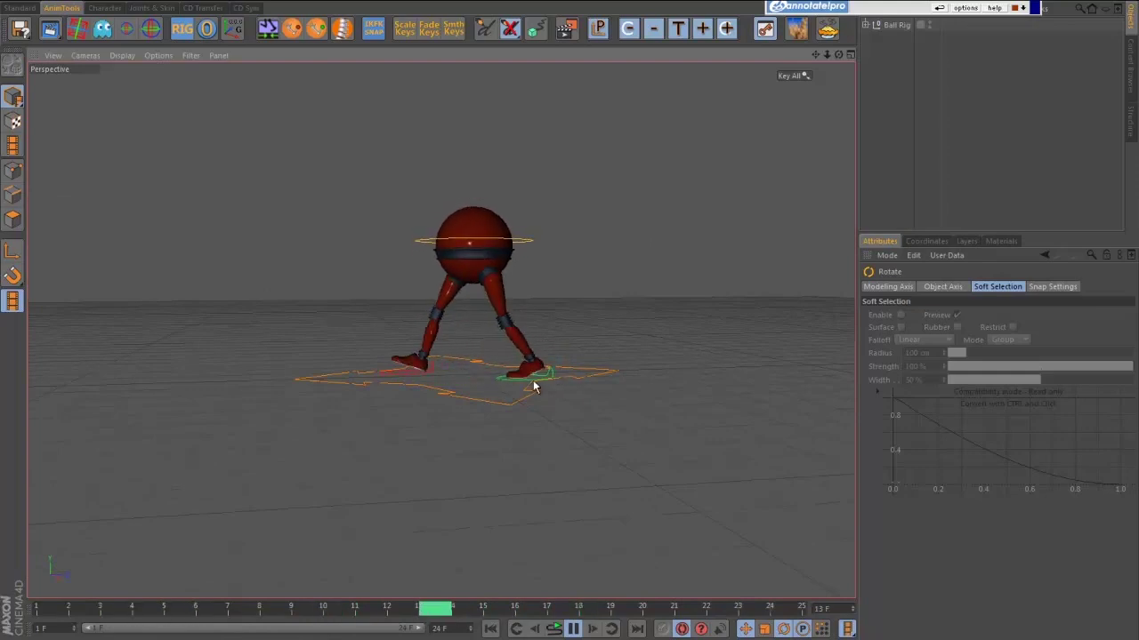
alt+drag(506, 508, 511, 519)
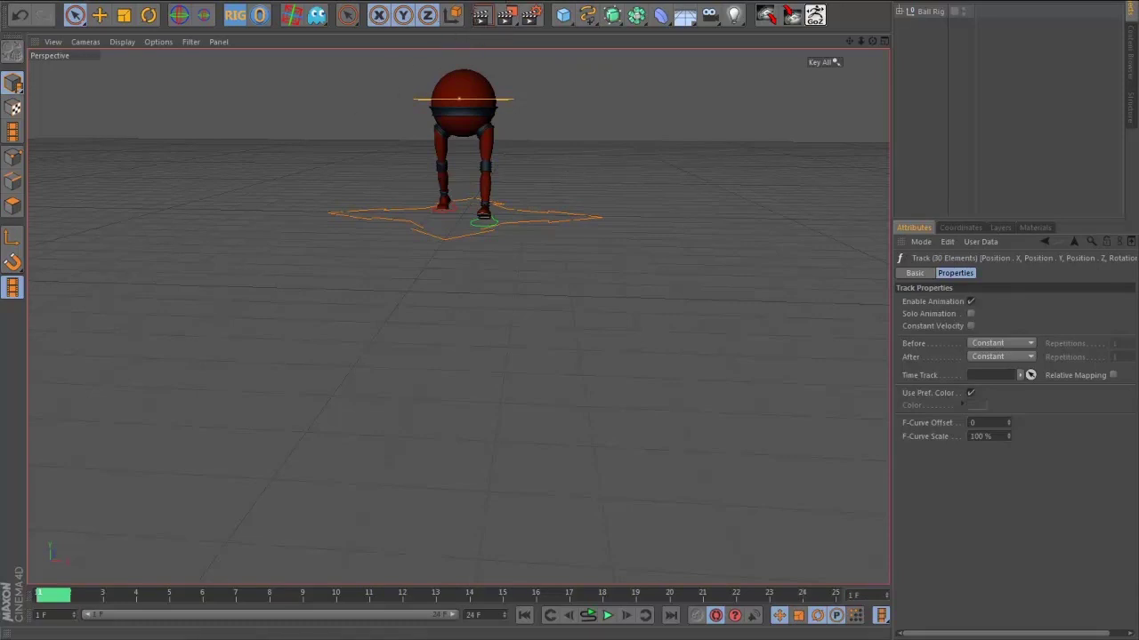
- Open the Timeline, look at its key mode, and leave it in F-Curve mode
key(alt+w)
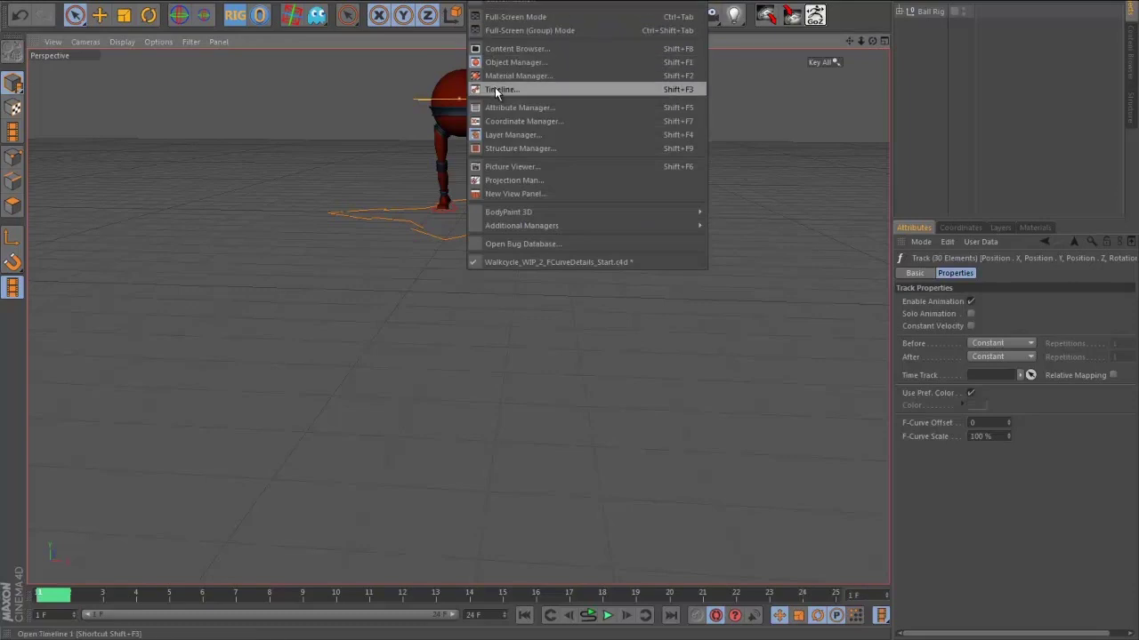
click(683, 90)
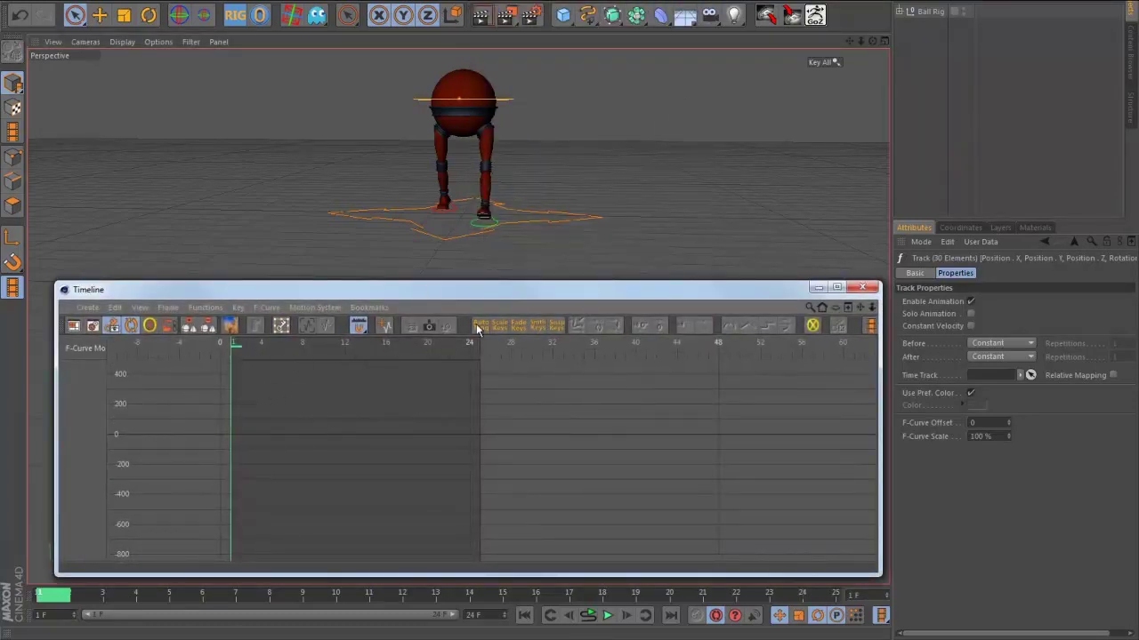
key(Tab)
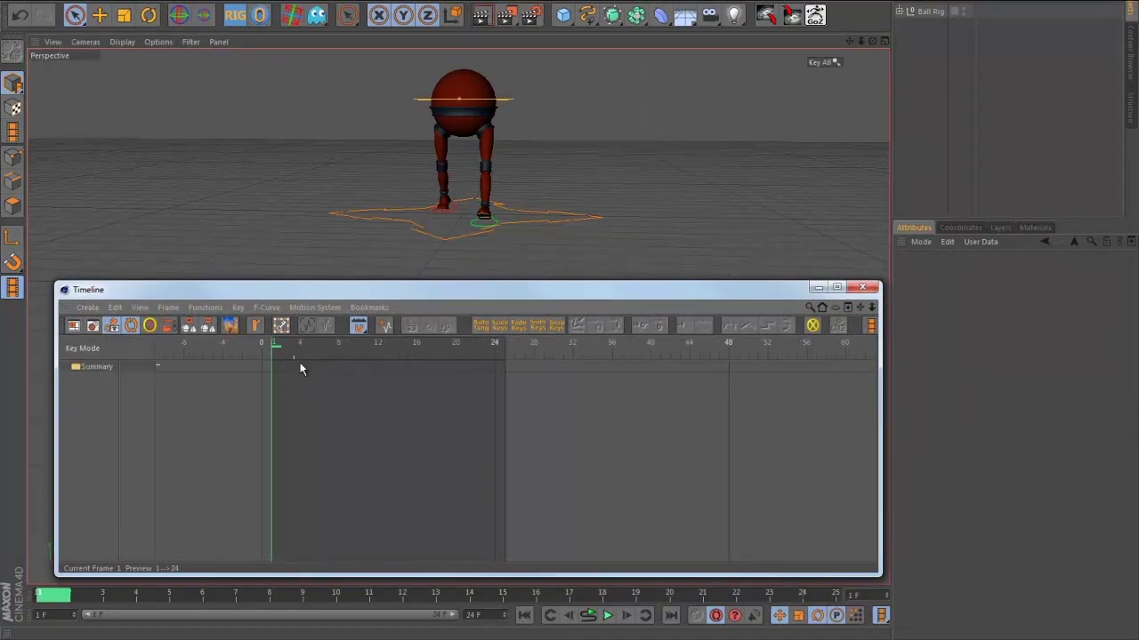
key(Tab)
key(Tab)
key(Tab)
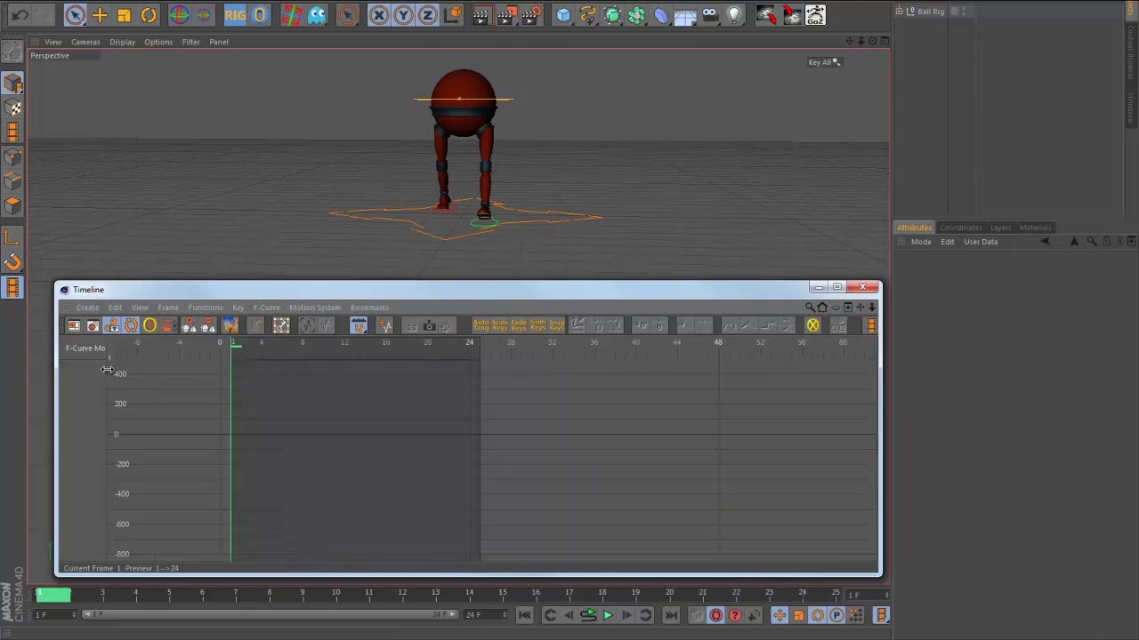
- Widen the Timeline's track list, then enlarge the viewport and stretch the Timeline window to match its width
drag(107, 369, 149, 369)
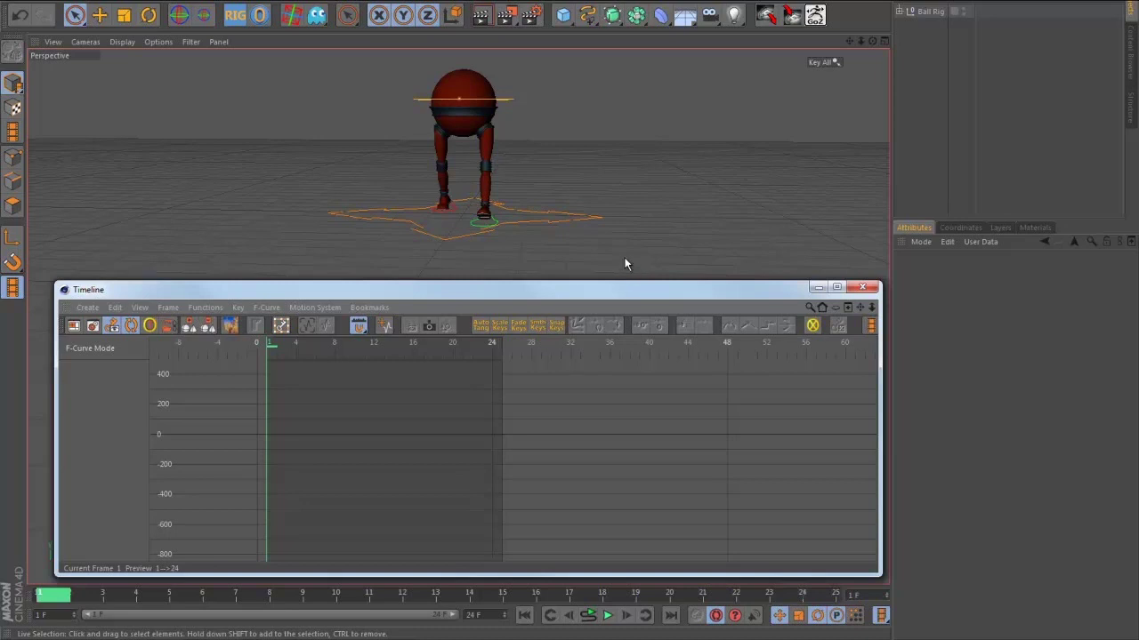
drag(892, 179, 941, 181)
drag(786, 291, 783, 290)
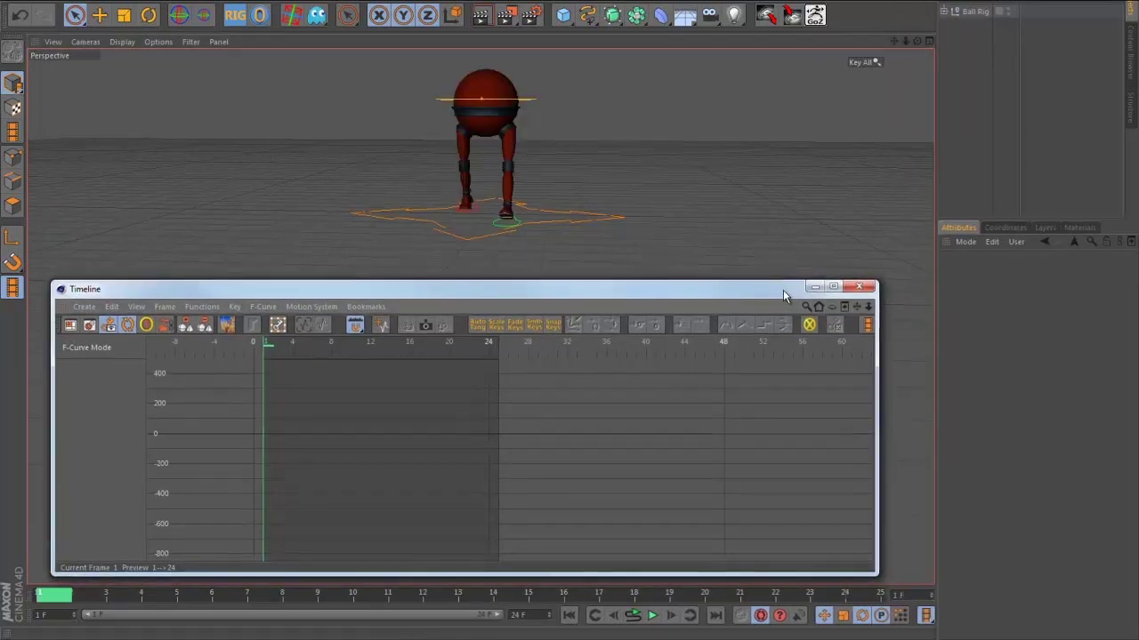
drag(877, 354, 936, 353)
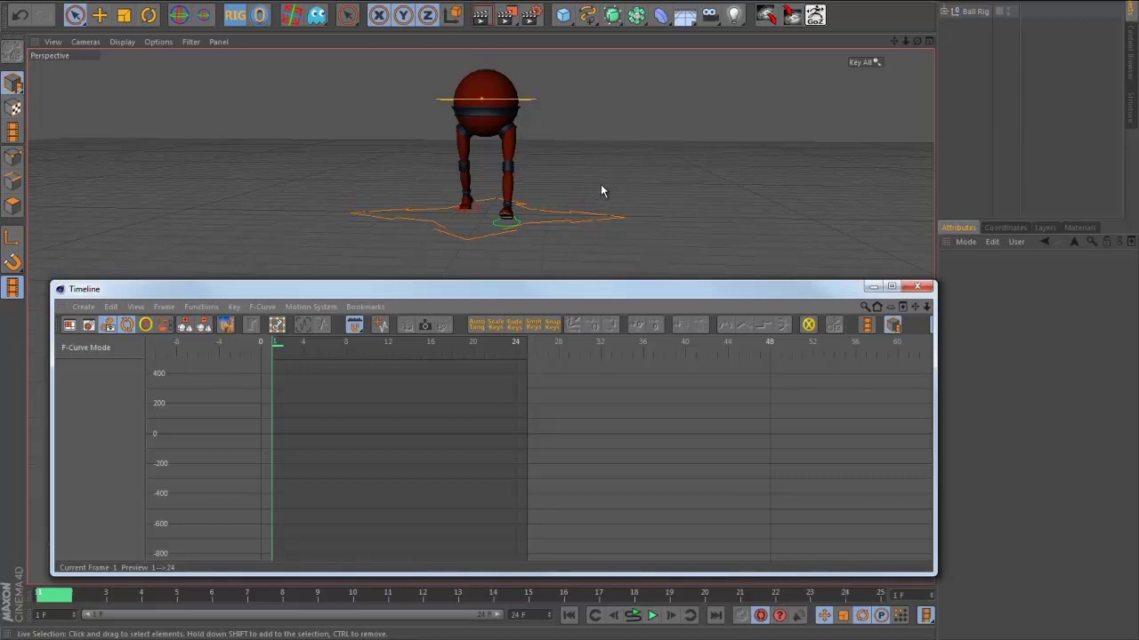
- Toggle the Timeline's automatic display options off and on, and link the Timeline to the Object Manager
click(109, 326)
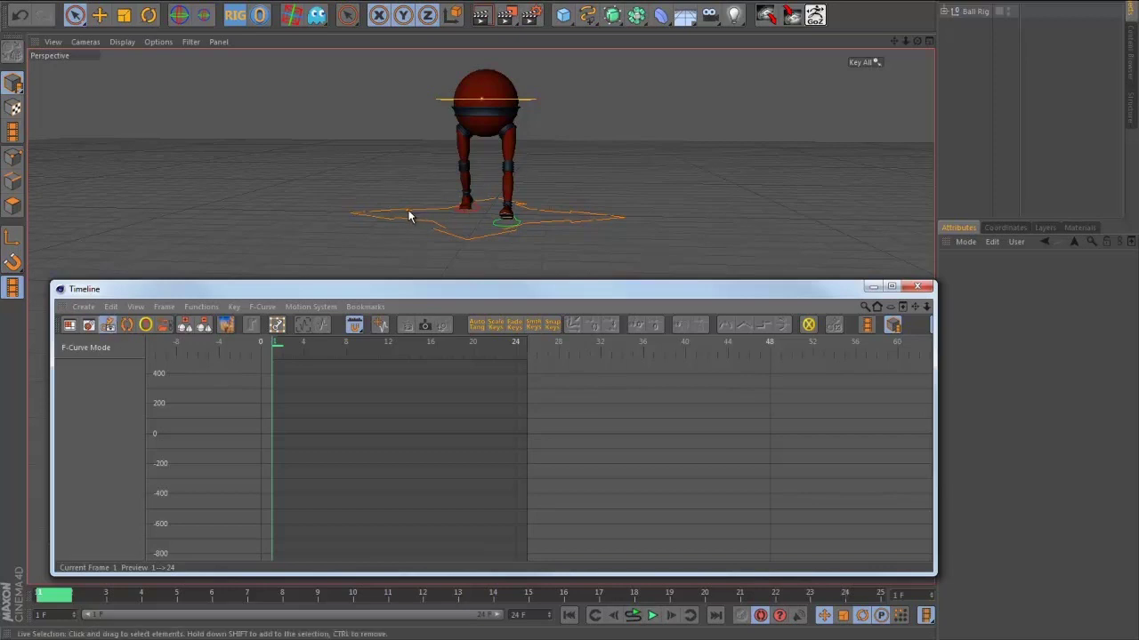
click(129, 324)
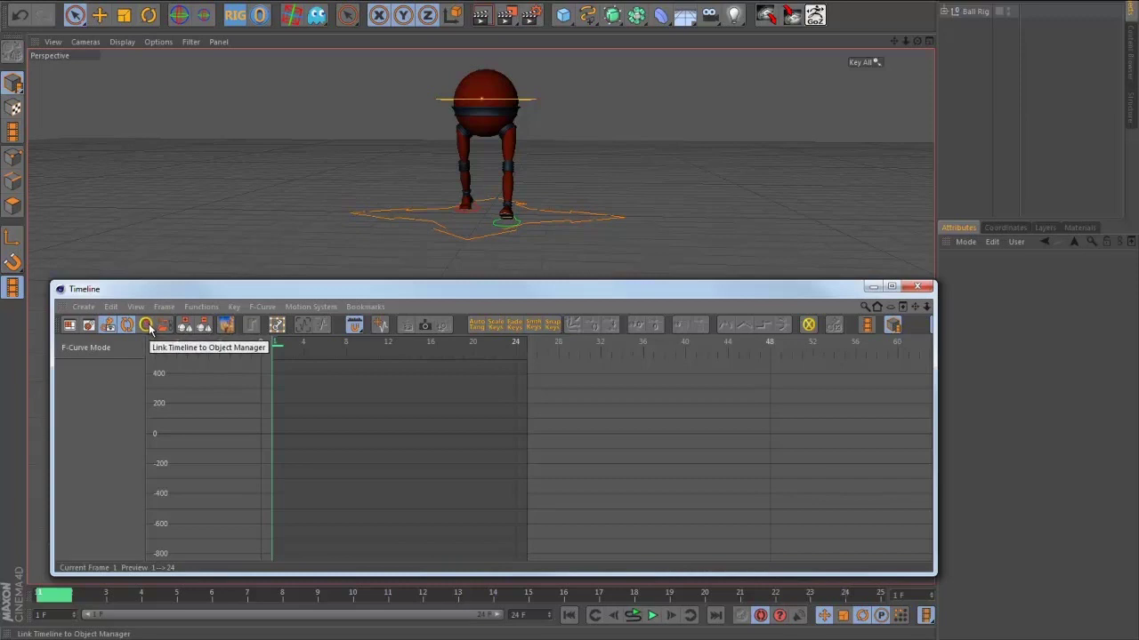
click(150, 328)
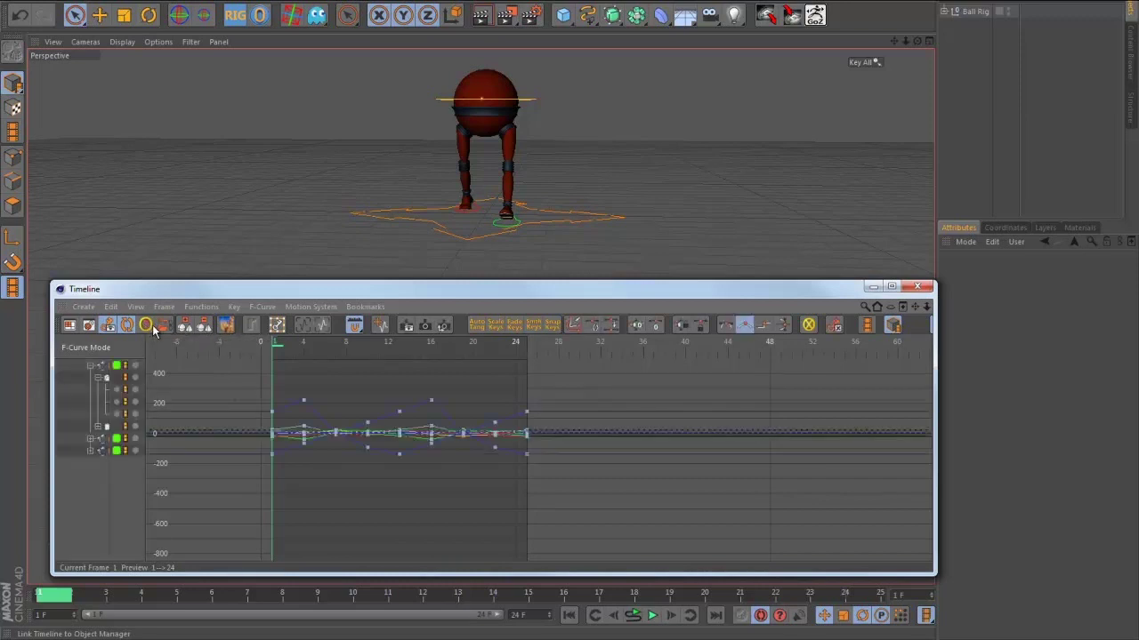
- Select the left foot, right foot and body controls in turn to examine each one's F-curves
click(520, 223)
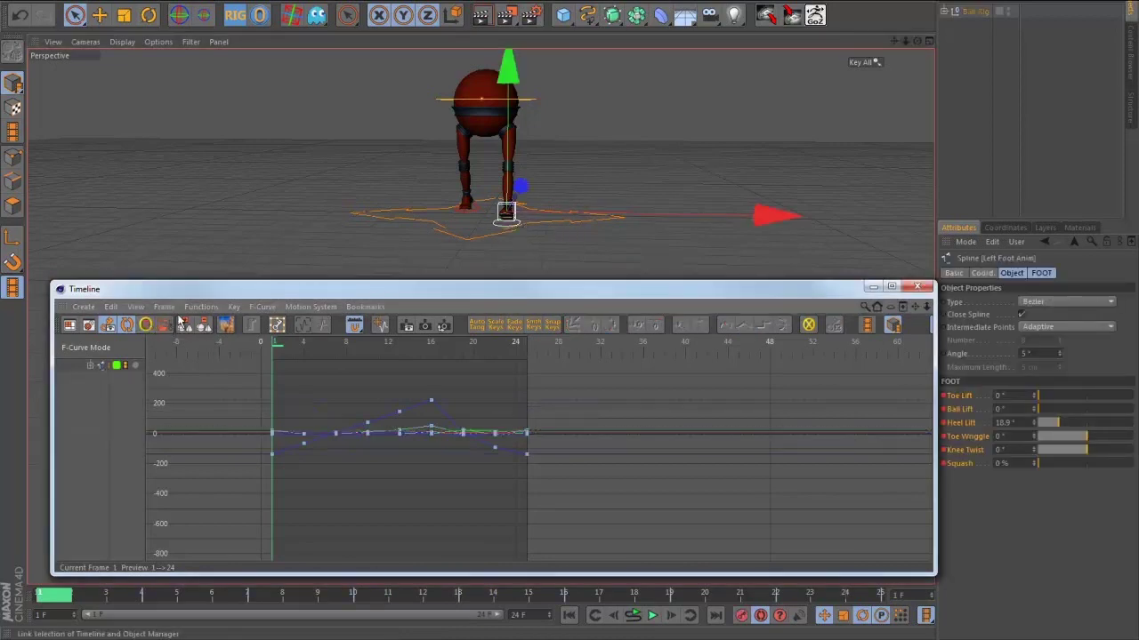
click(466, 206)
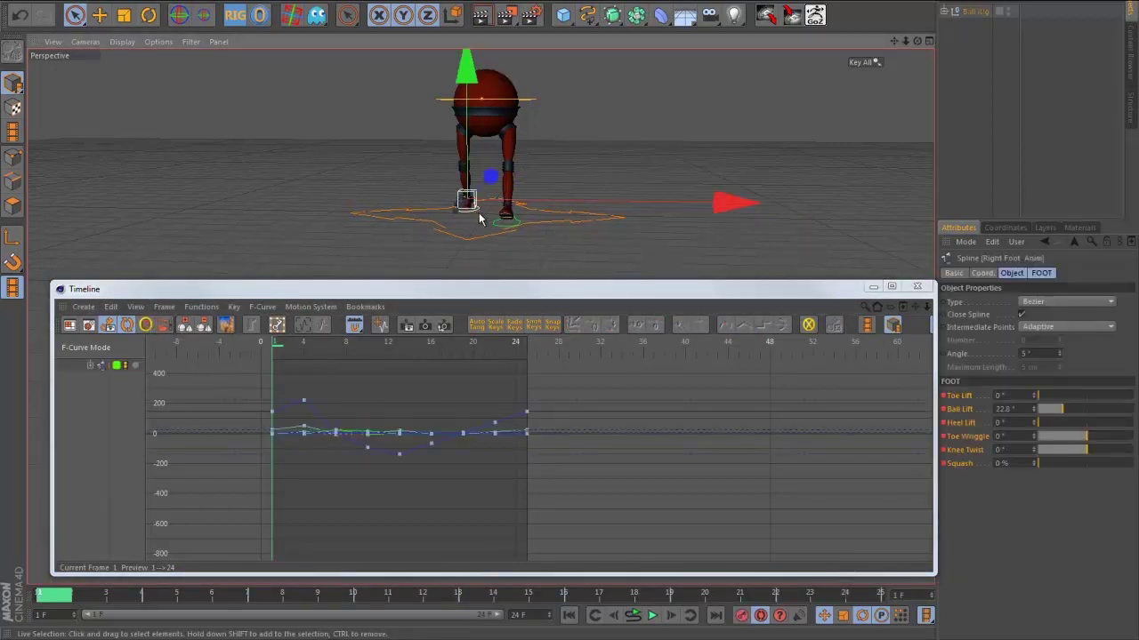
click(562, 232)
click(505, 221)
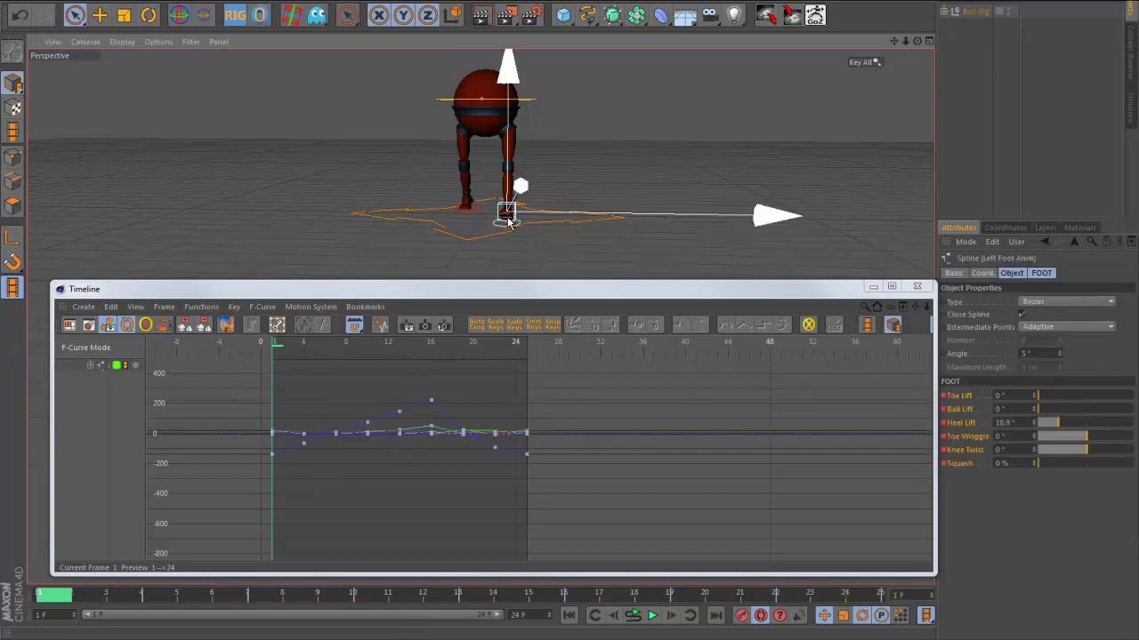
click(533, 99)
click(530, 100)
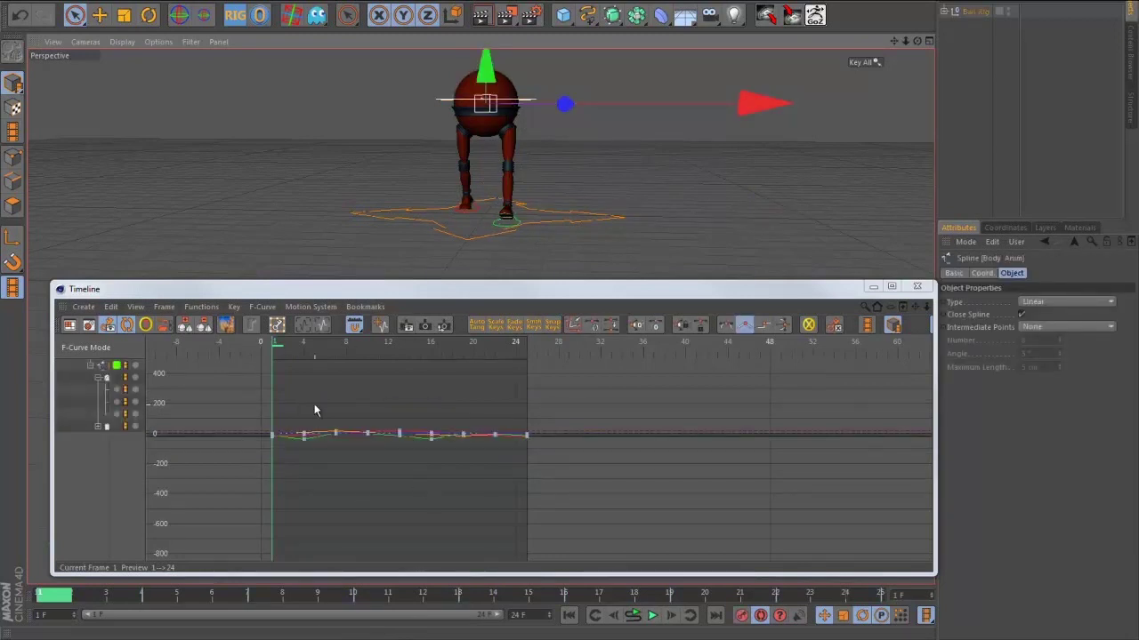
- Isolate the body control's Position Z curve, widen the track list to read its names, and play the walk from the front
click(107, 415)
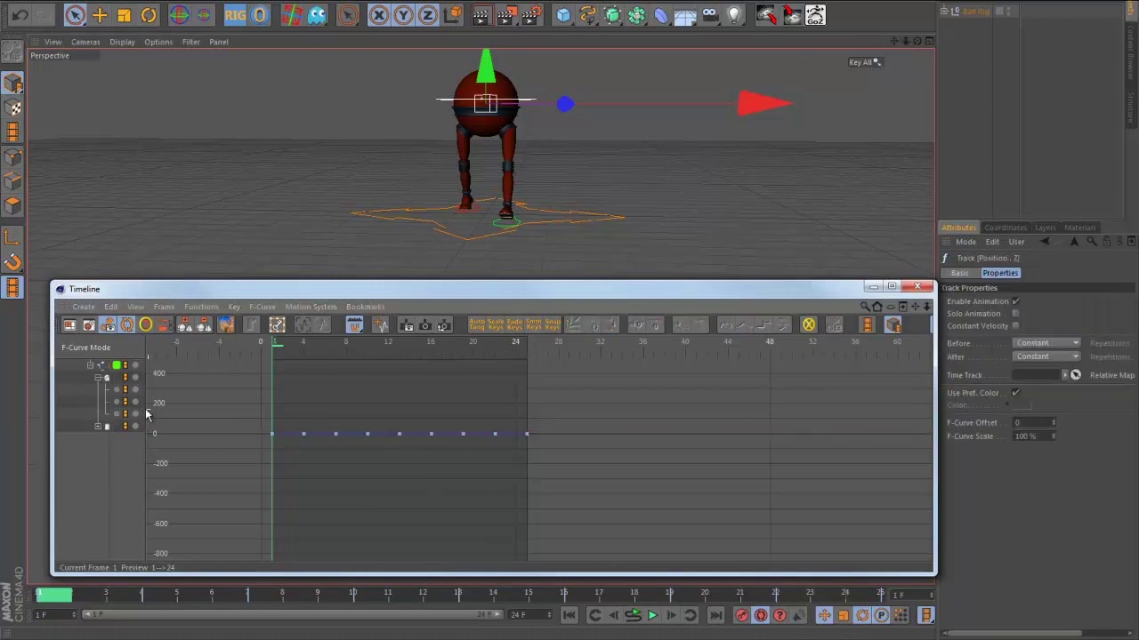
drag(148, 407, 251, 402)
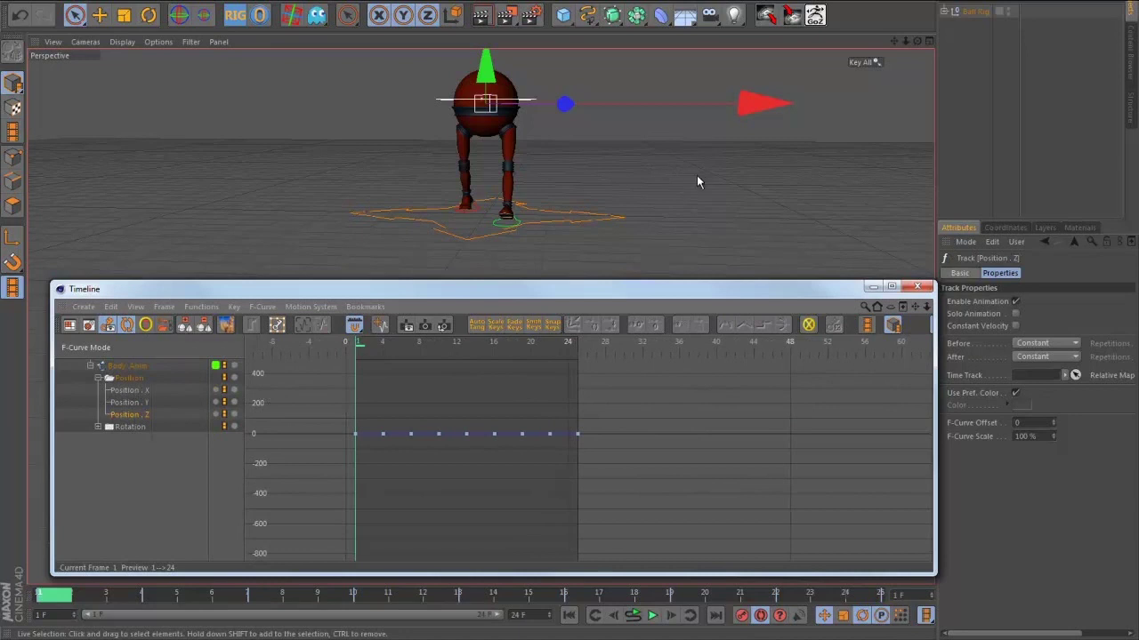
alt+drag(734, 187, 698, 202)
click(698, 201)
click(532, 184)
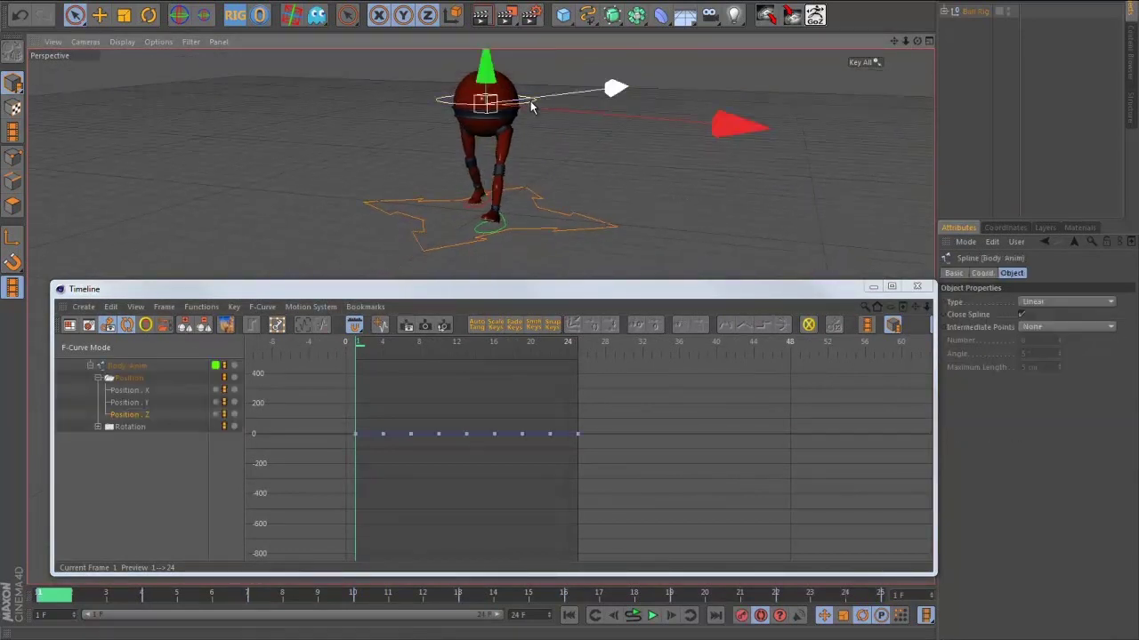
alt+drag(586, 172, 605, 168)
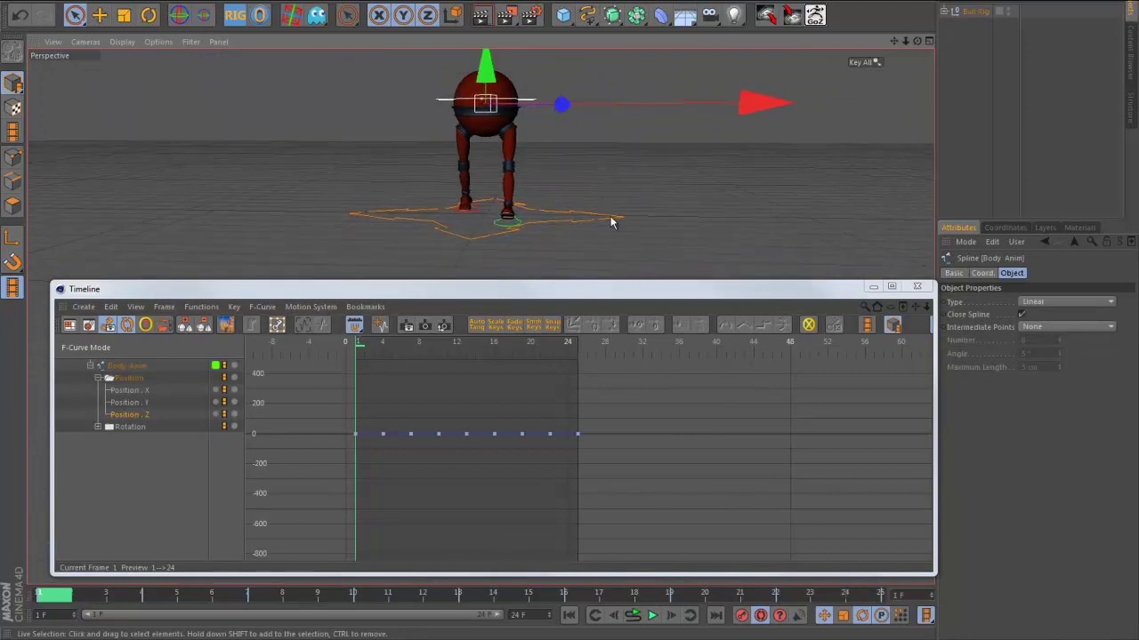
key(F8)
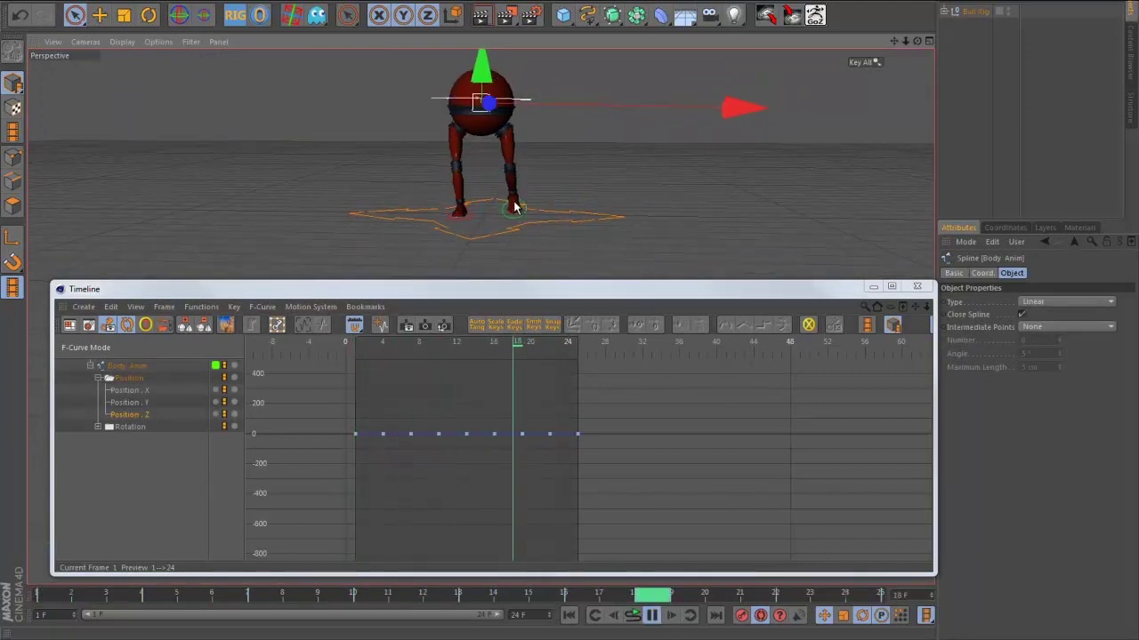
key(F8)
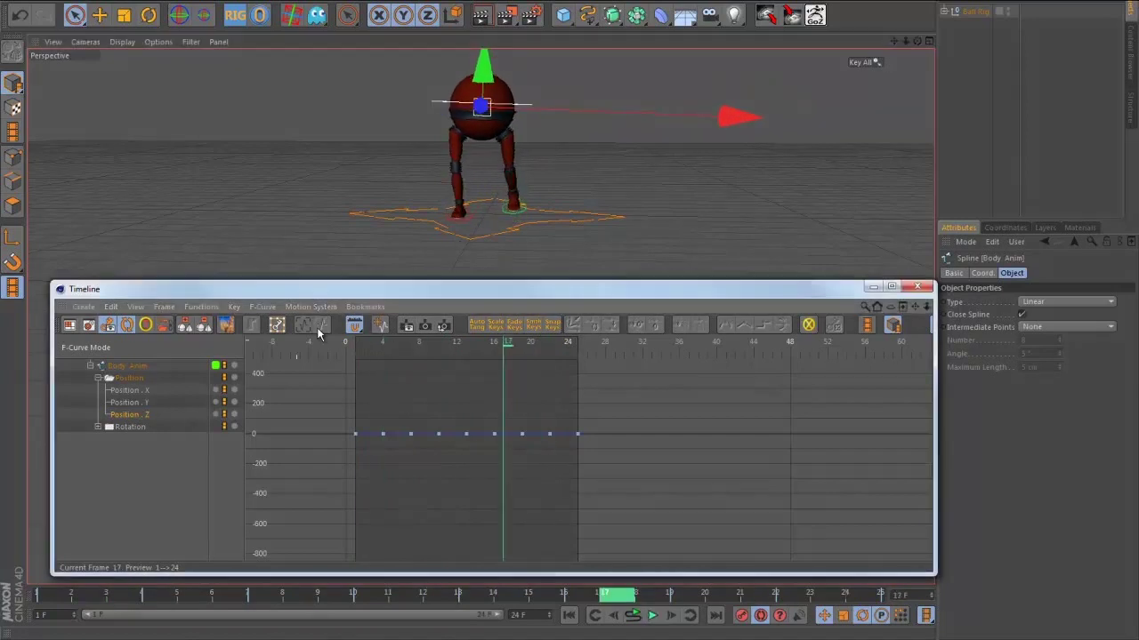
- Select all keys on the body control's Position X curve and frame them to examine the side-to-side motion
click(161, 389)
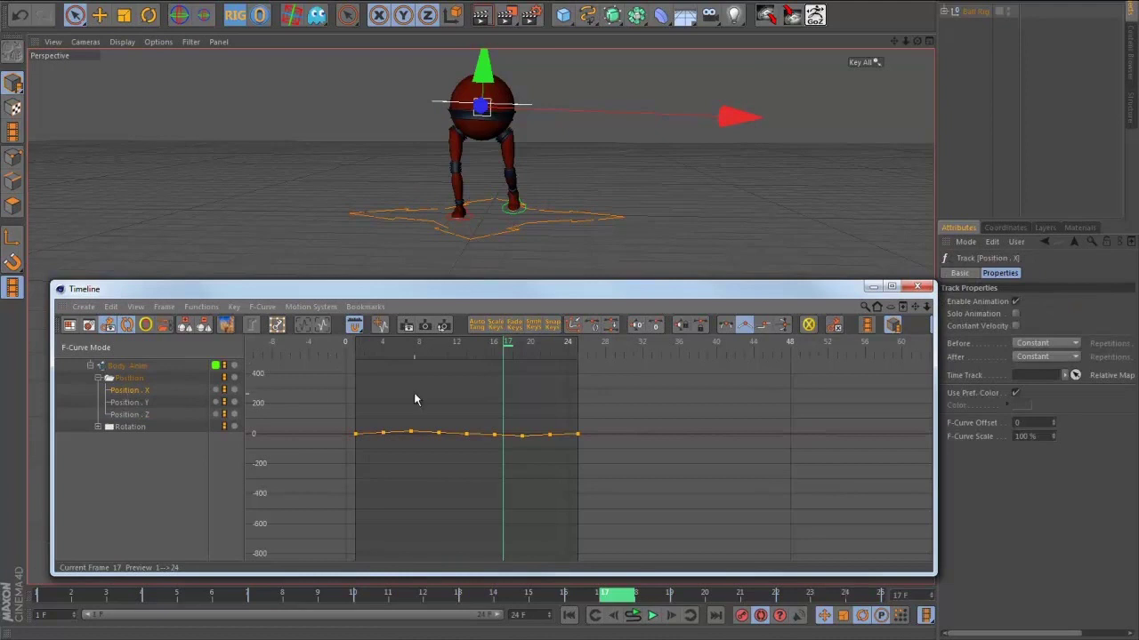
drag(622, 465, 330, 396)
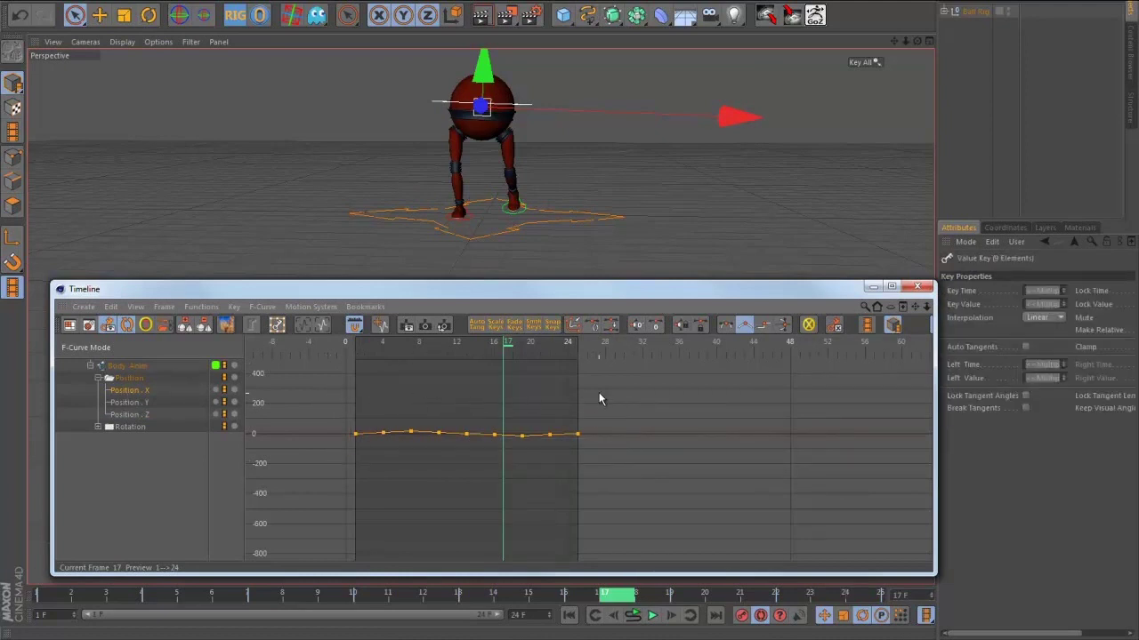
key(h)
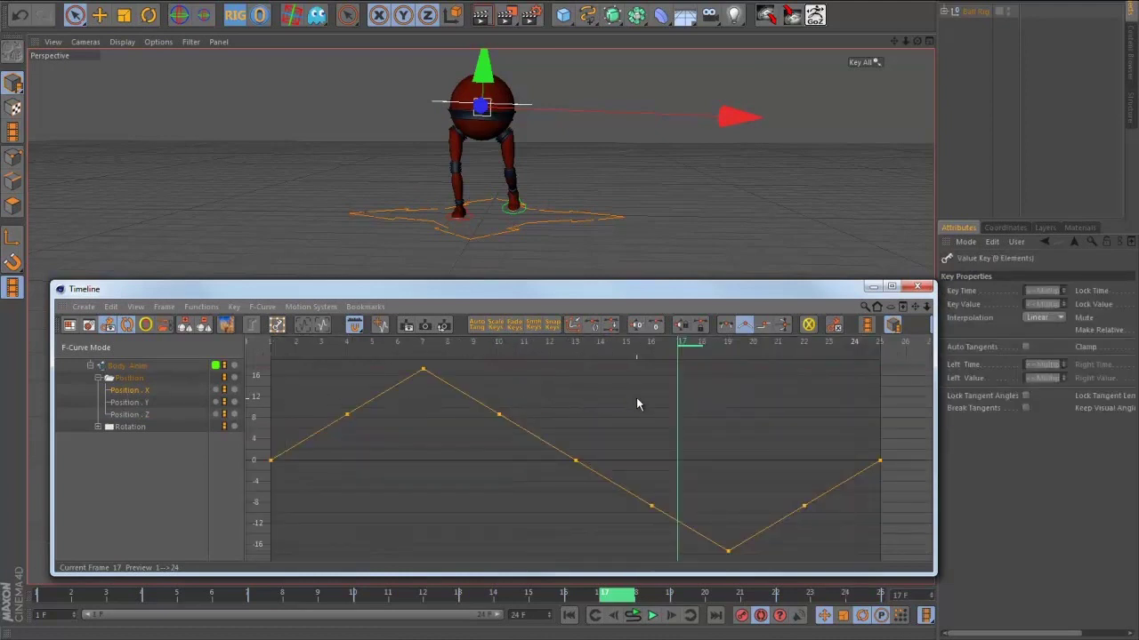
alt+right_drag(592, 438, 442, 454)
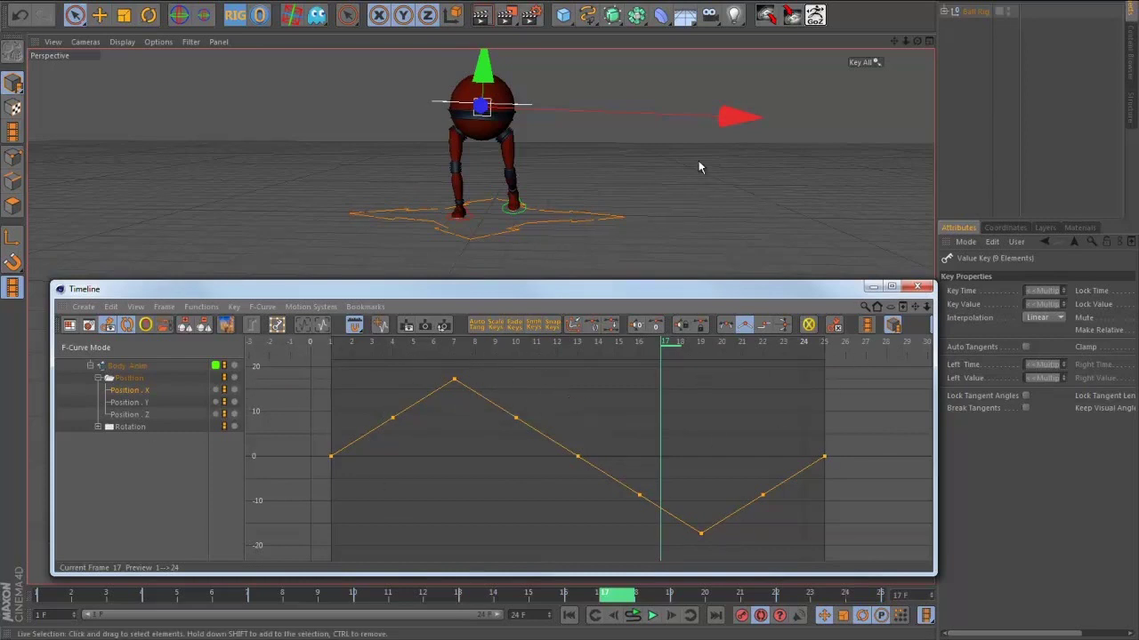
- Select all tracks of the body and both foot controls and set them to Repeat Before and Repeat After
click(879, 62)
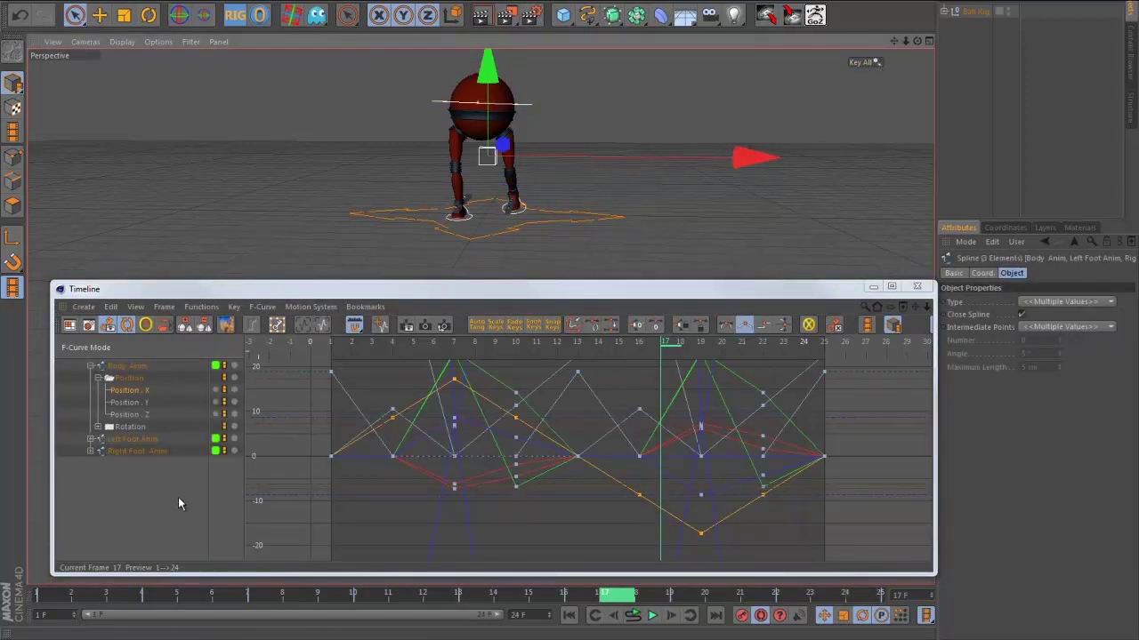
drag(178, 505, 87, 361)
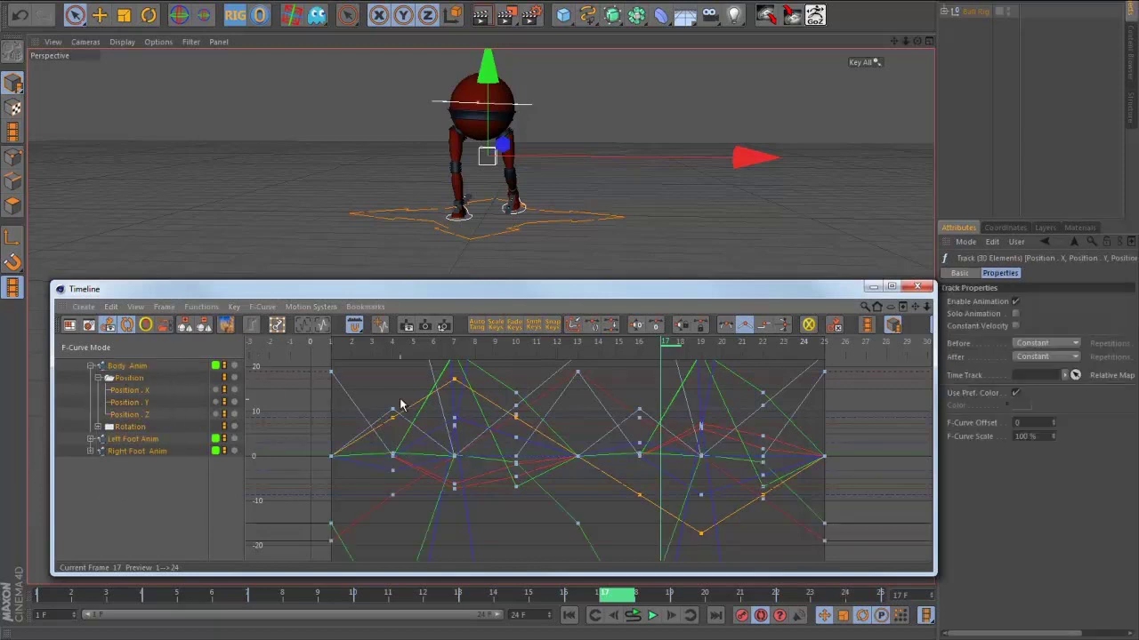
right_click(137, 371)
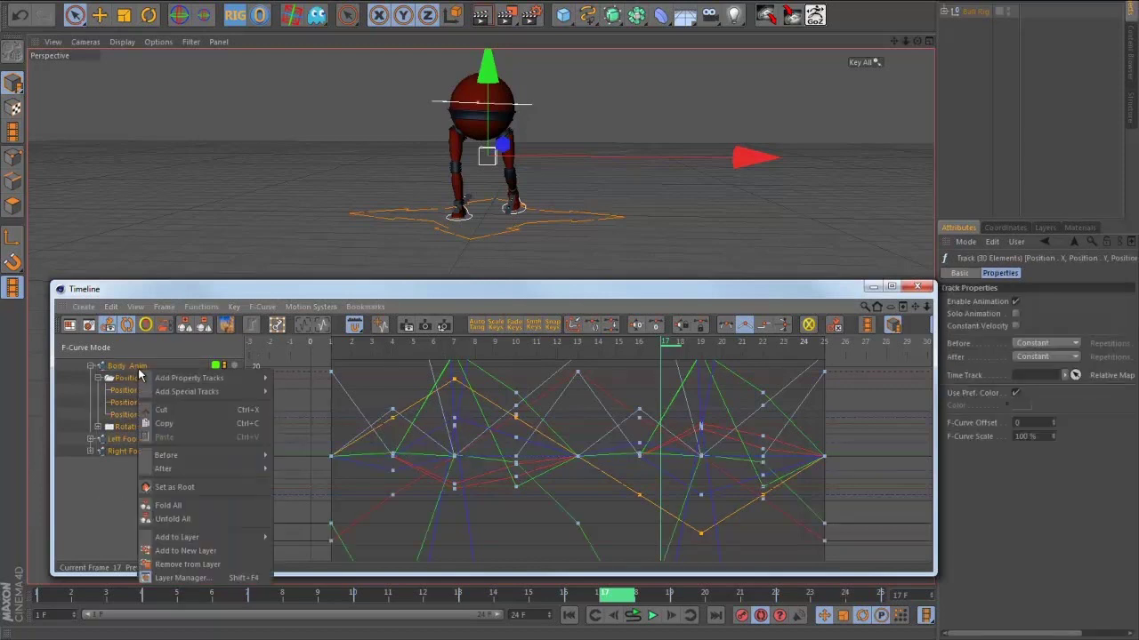
mouse_move(178, 458)
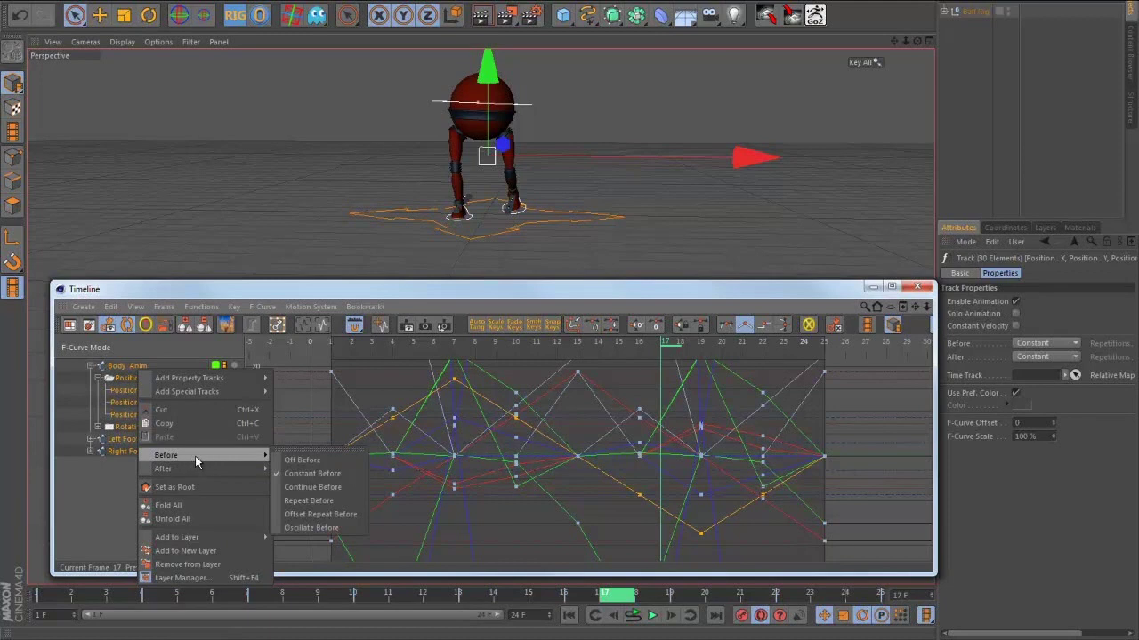
click(313, 501)
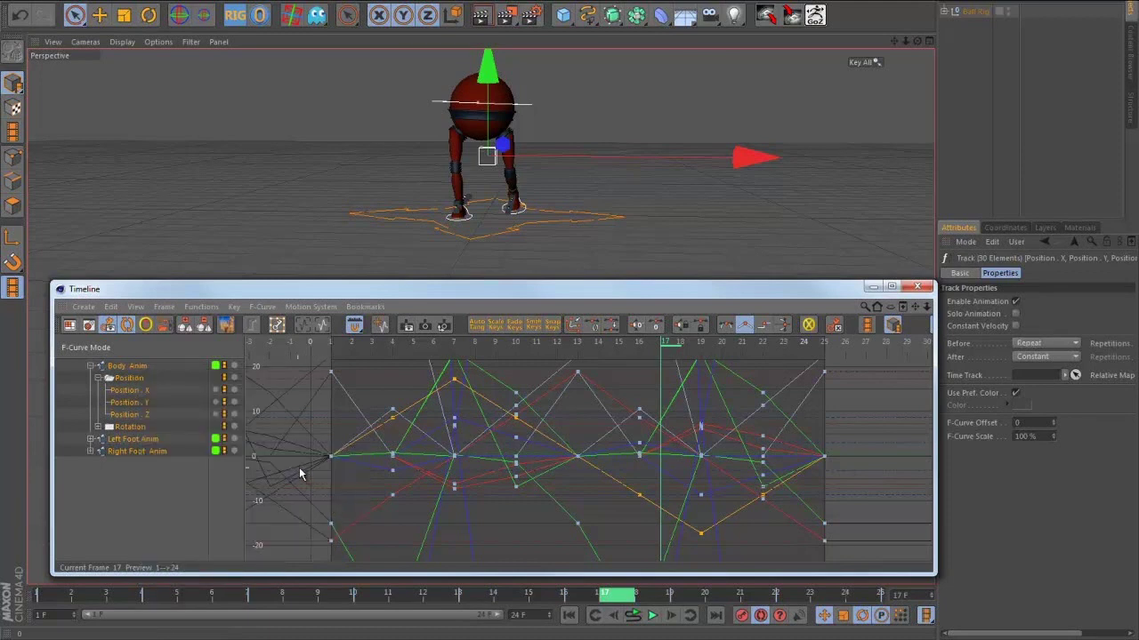
right_click(136, 372)
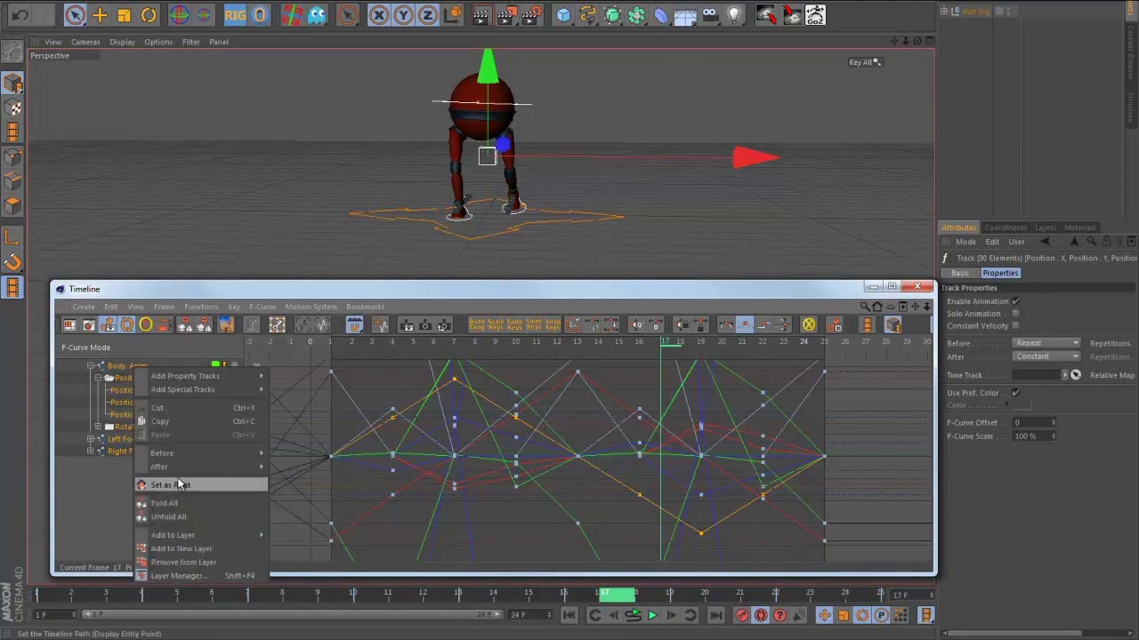
mouse_move(174, 468)
click(306, 514)
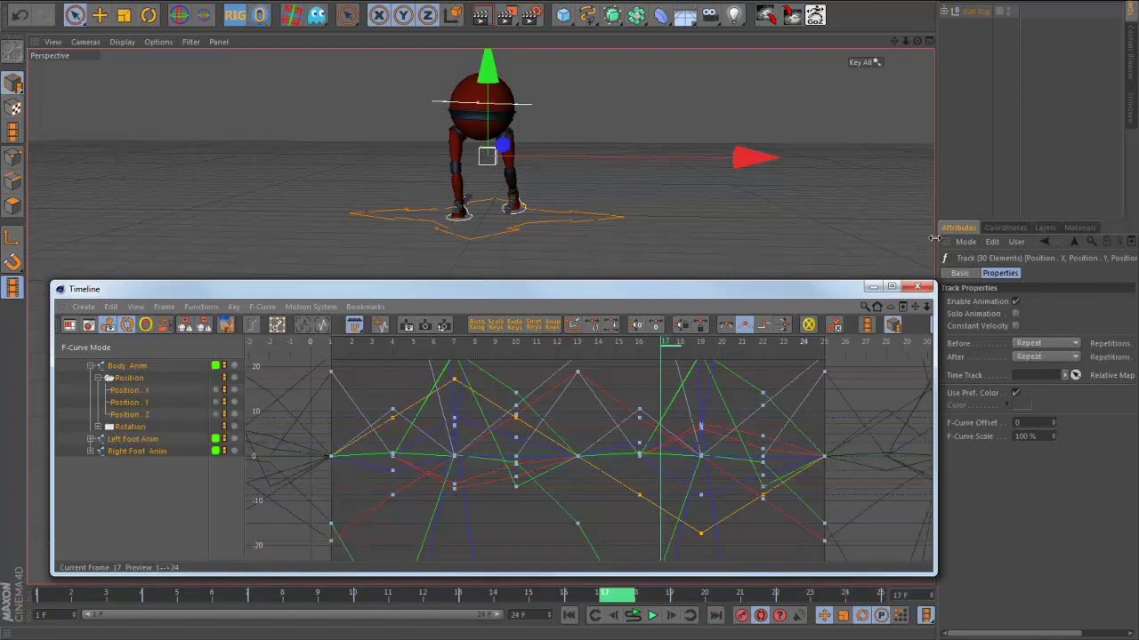
- Make room for the full track properties and set both the Before and After repetitions to 111
drag(936, 239, 845, 242)
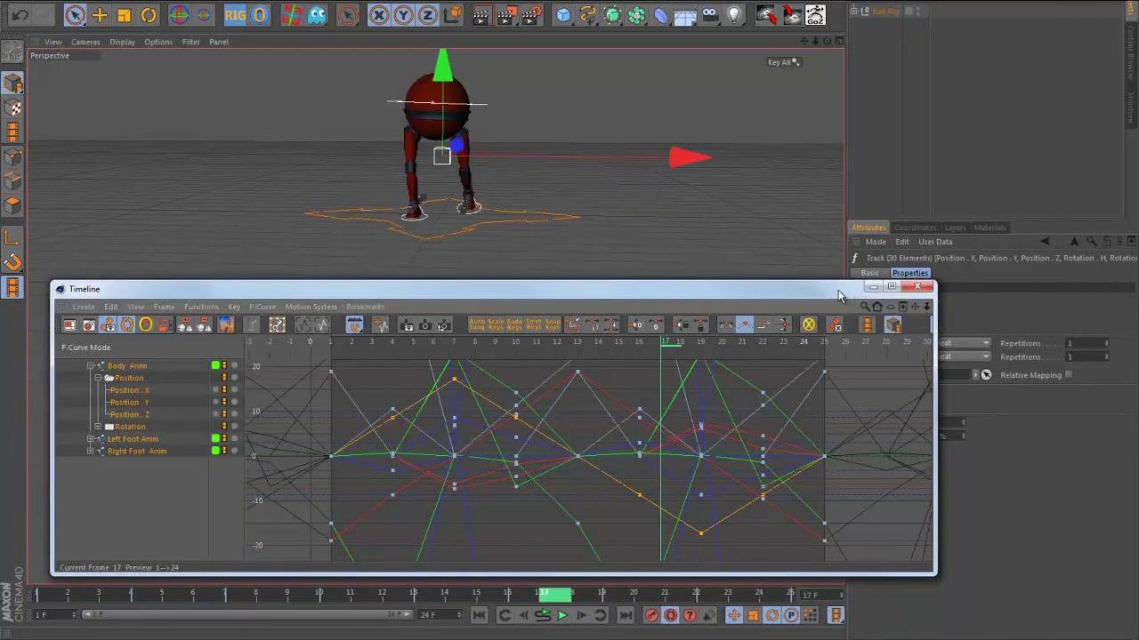
drag(846, 296, 701, 295)
double_click(1078, 342)
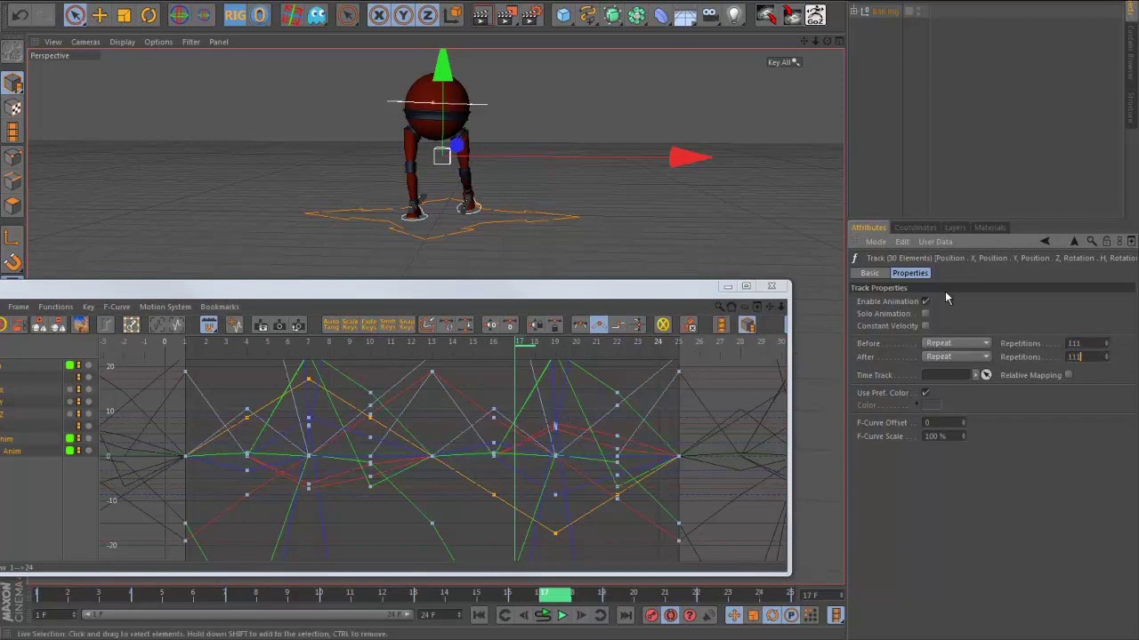
- Select the body control and play the repeating walk with the animation extended to 222 frames
click(713, 240)
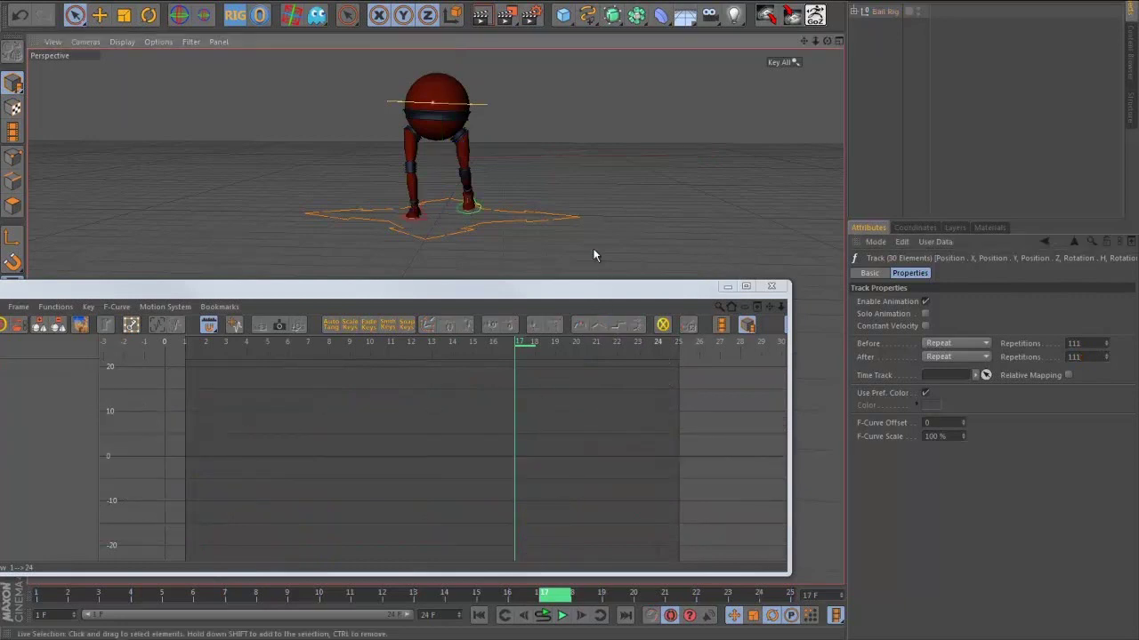
click(485, 107)
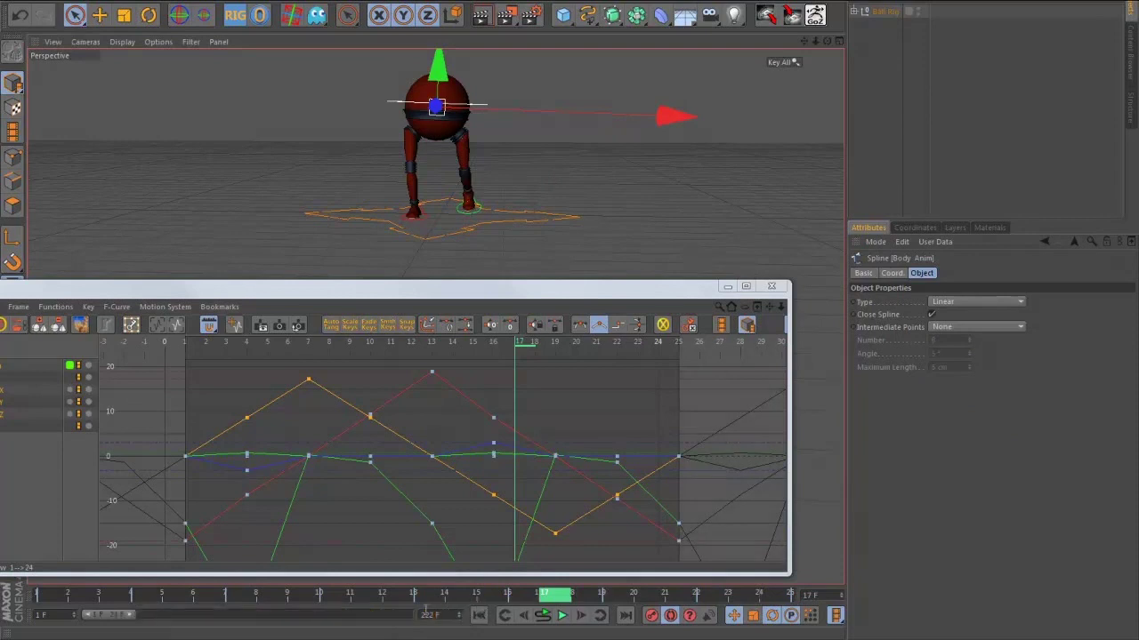
click(561, 615)
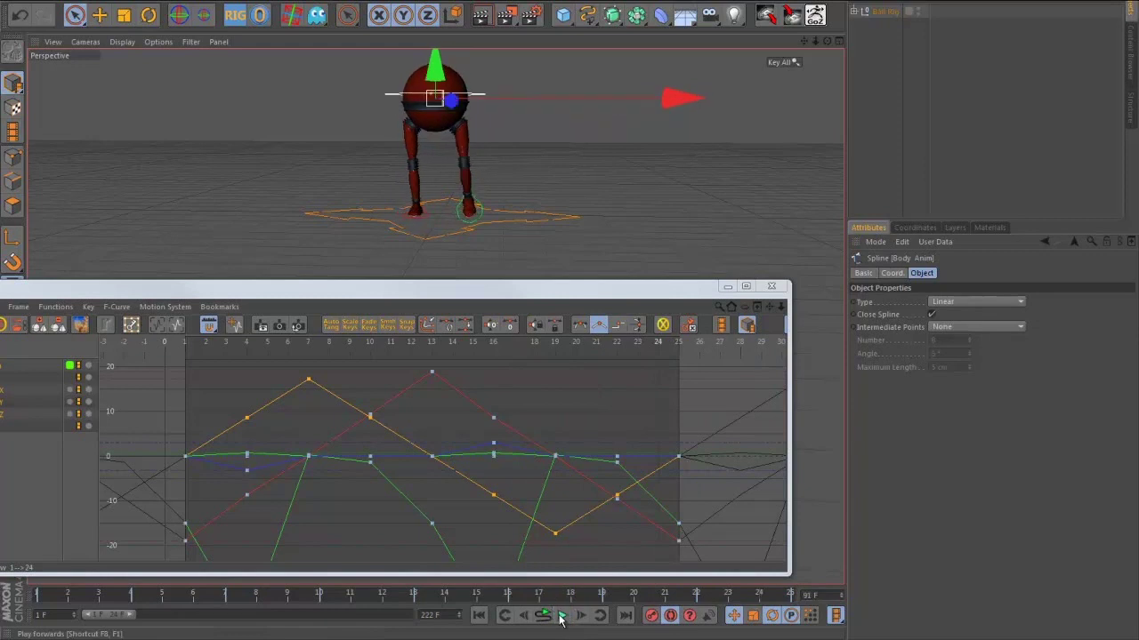
click(561, 616)
- Set the animation's end frame to 24
drag(439, 615, 388, 629)
text(24)
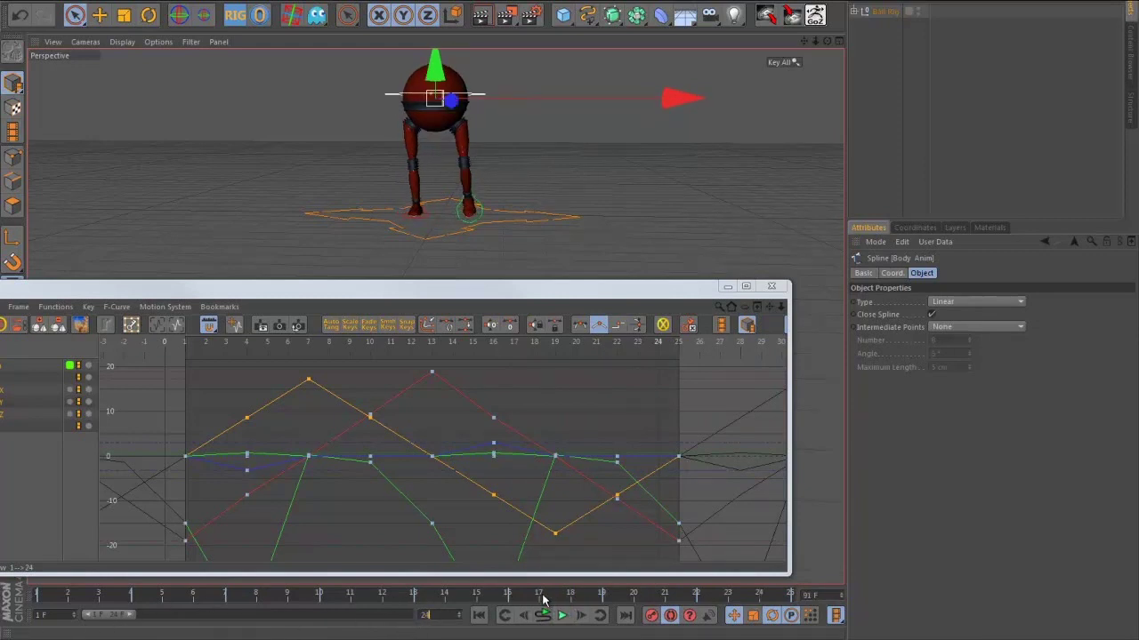
key(Return)
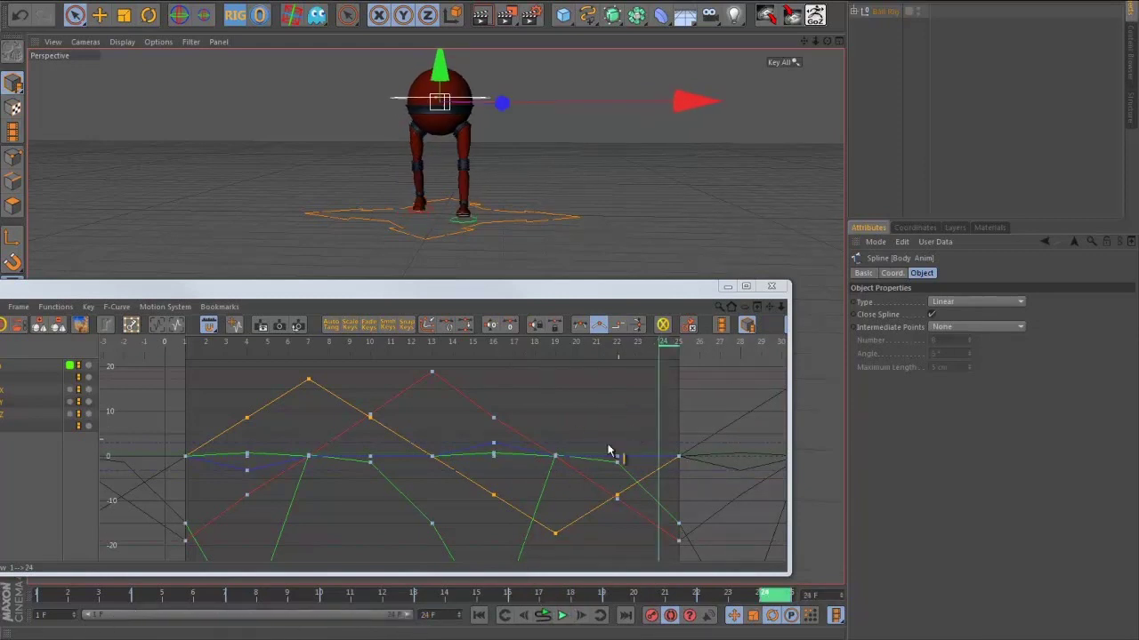
- Uncover the Timeline's track list, isolate the body control's Position X curve, and examine its repeats before and after the loop
alt+right_drag(608, 444, 333, 497)
alt+right_drag(569, 449, 292, 432)
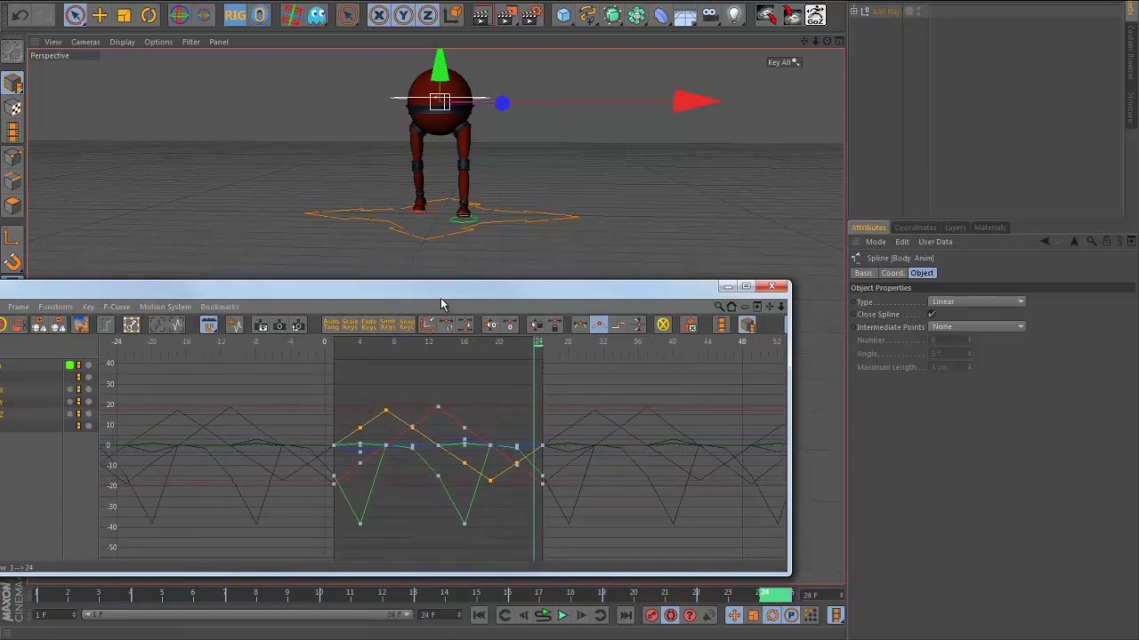
drag(440, 298, 626, 298)
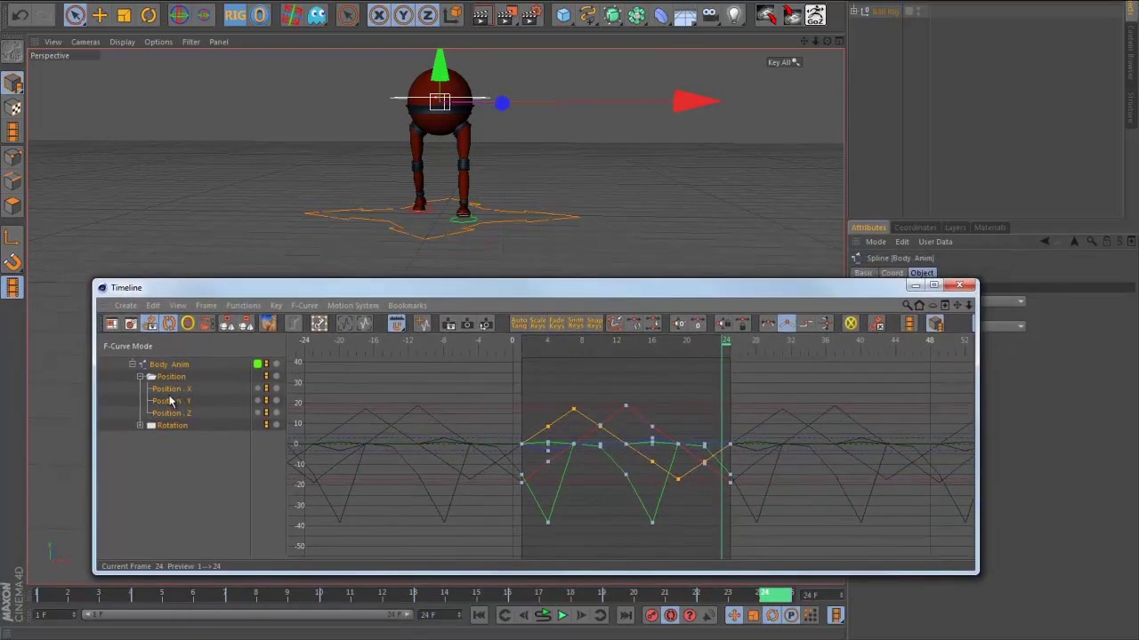
click(178, 390)
alt+right_drag(601, 442, 549, 430)
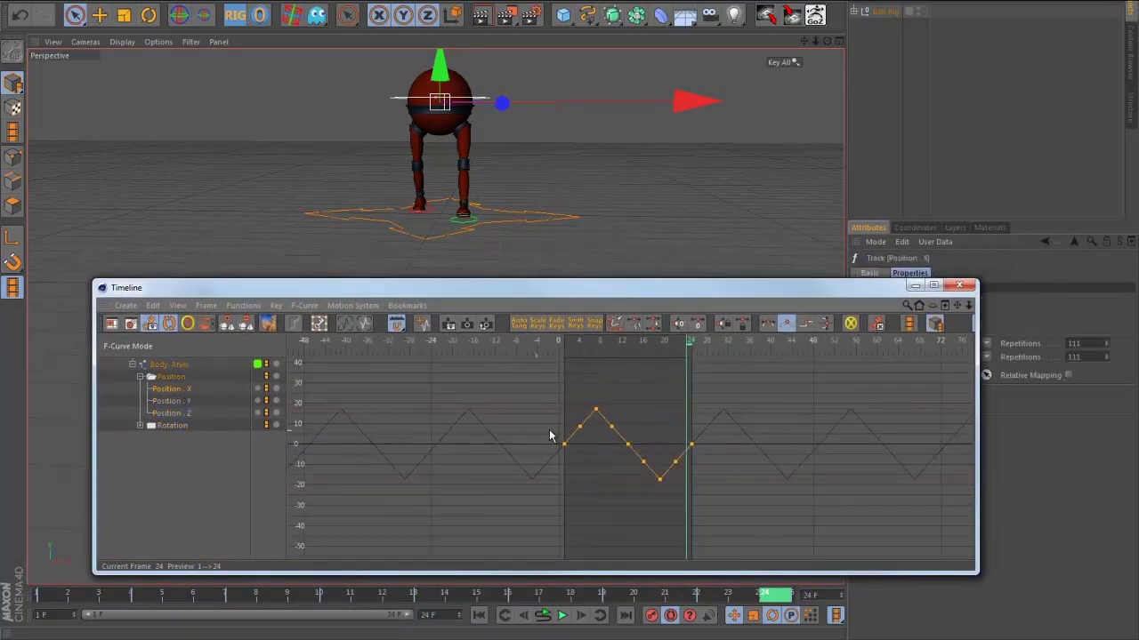
alt+middle_drag(728, 438, 522, 444)
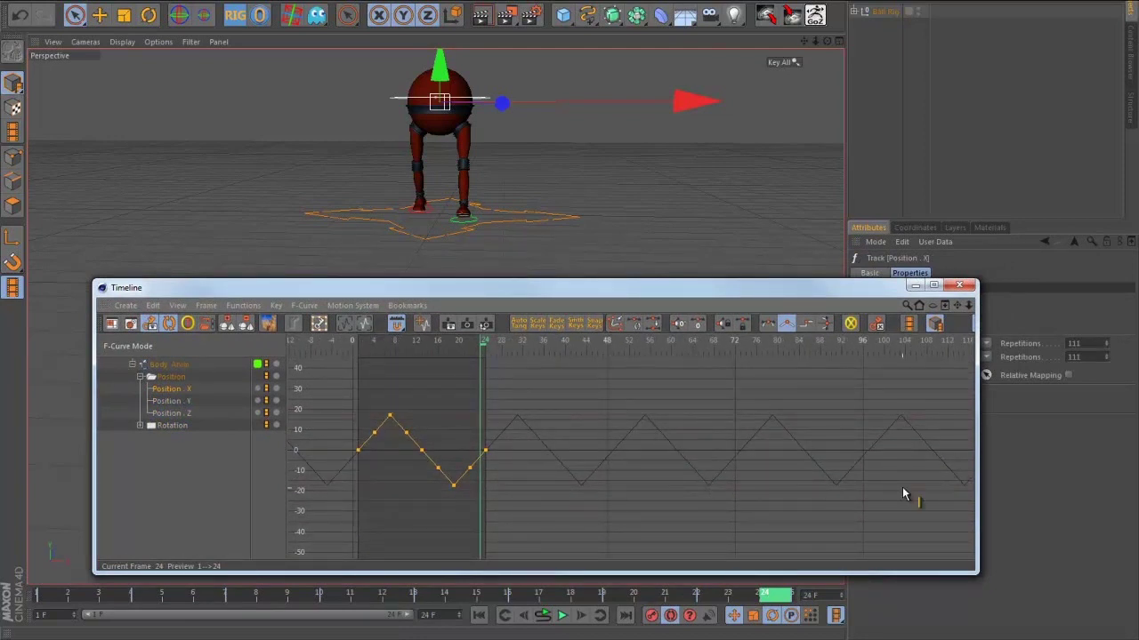
alt+middle_drag(472, 457, 574, 443)
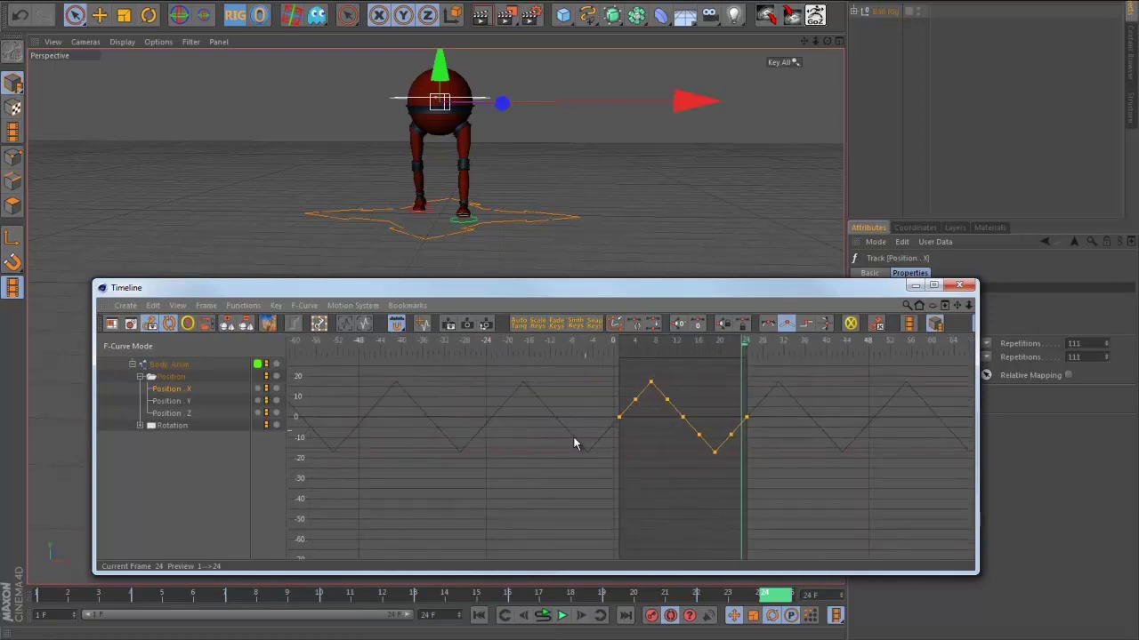
alt+middle_drag(682, 420, 606, 445)
alt+right_drag(666, 434, 829, 334)
alt+middle_drag(544, 453, 637, 407)
alt+right_drag(637, 408, 792, 450)
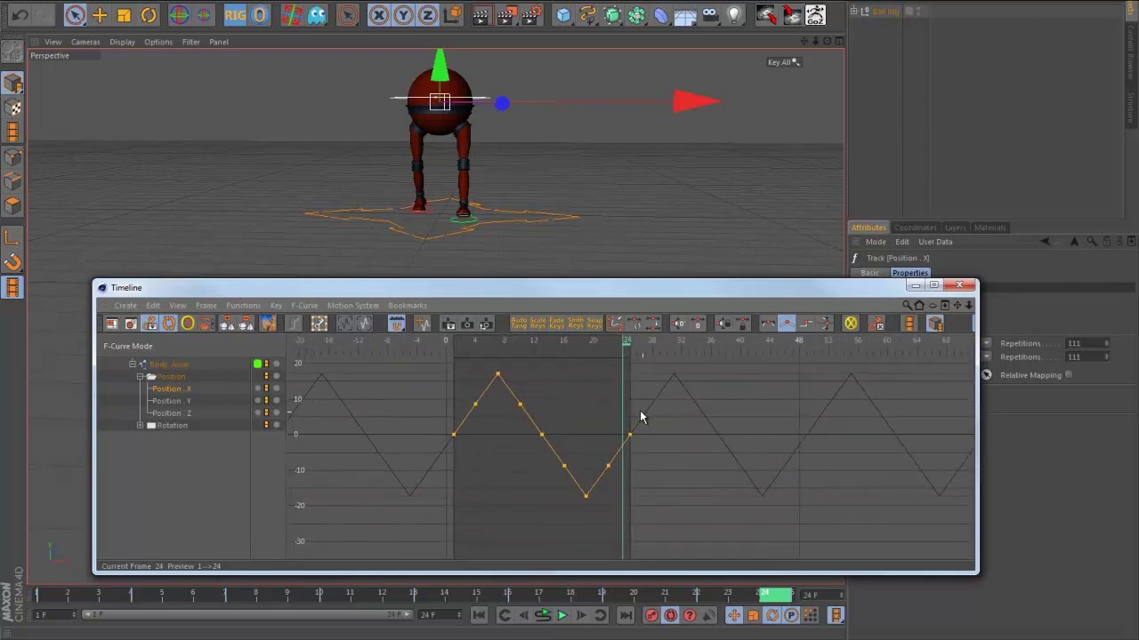
- Select all keys on the body control's Position X curve and give them spline interpolation with auto tangents
drag(701, 534, 403, 356)
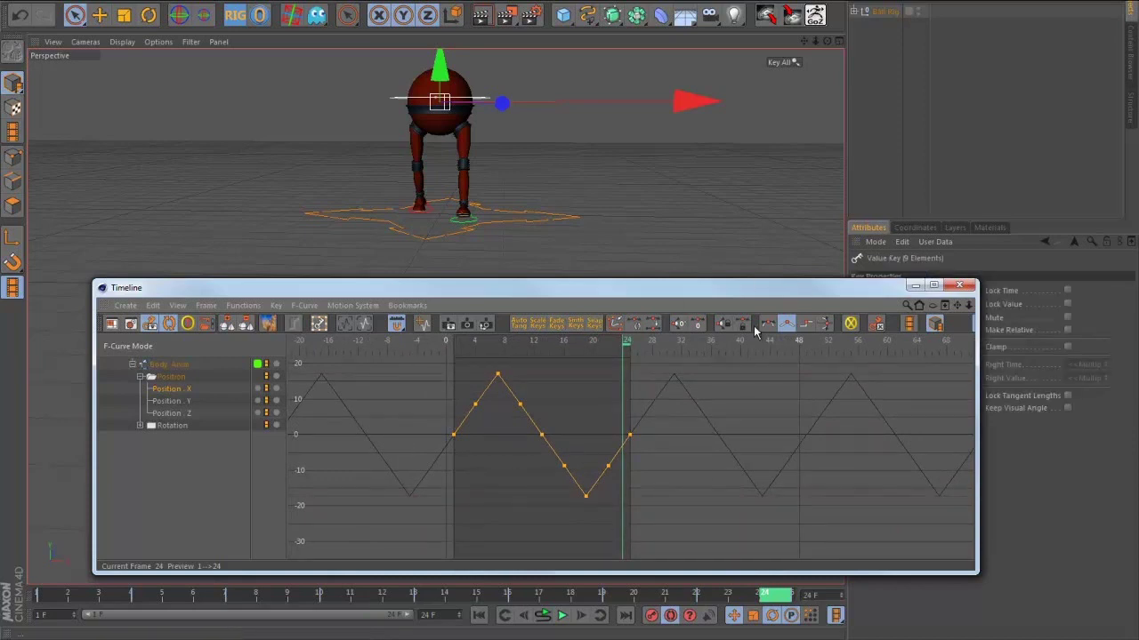
click(768, 325)
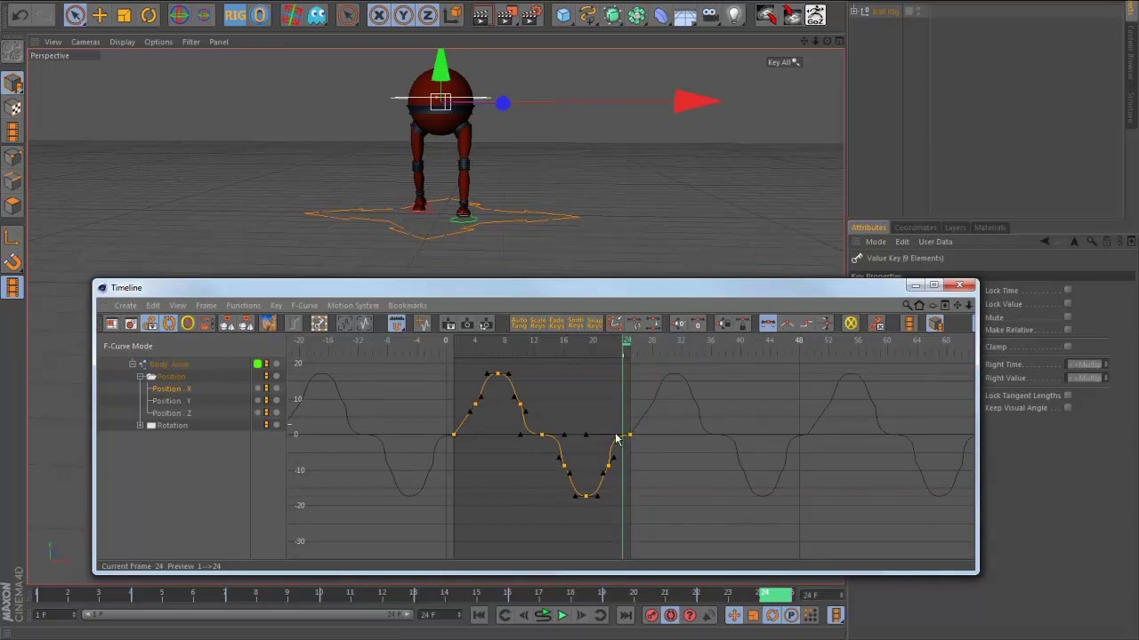
alt+right_drag(597, 447, 786, 410)
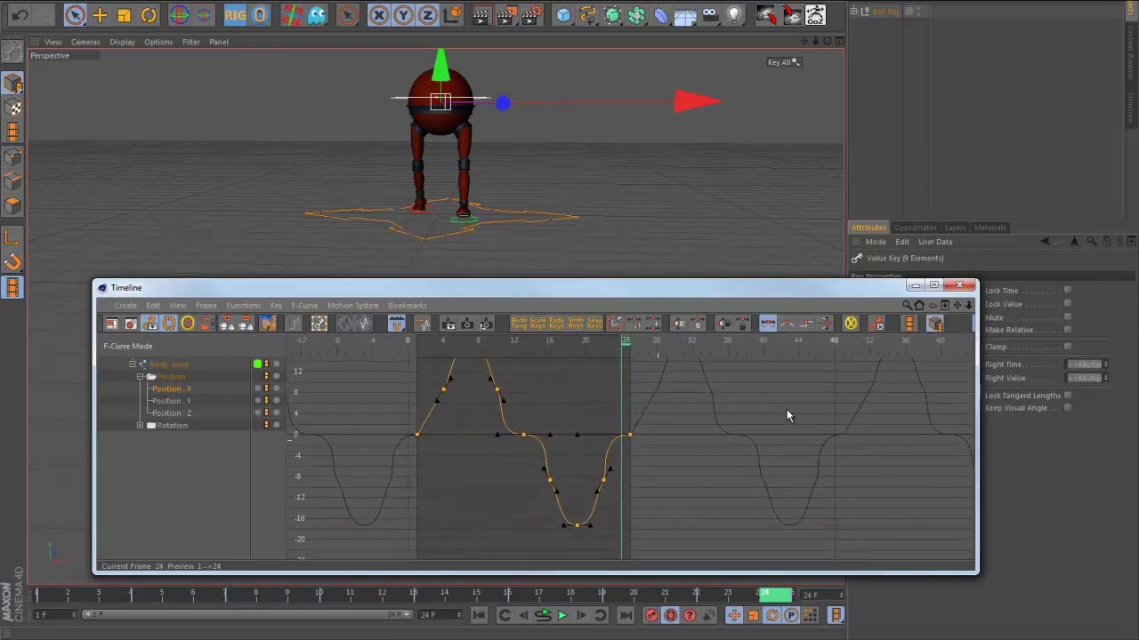
click(634, 325)
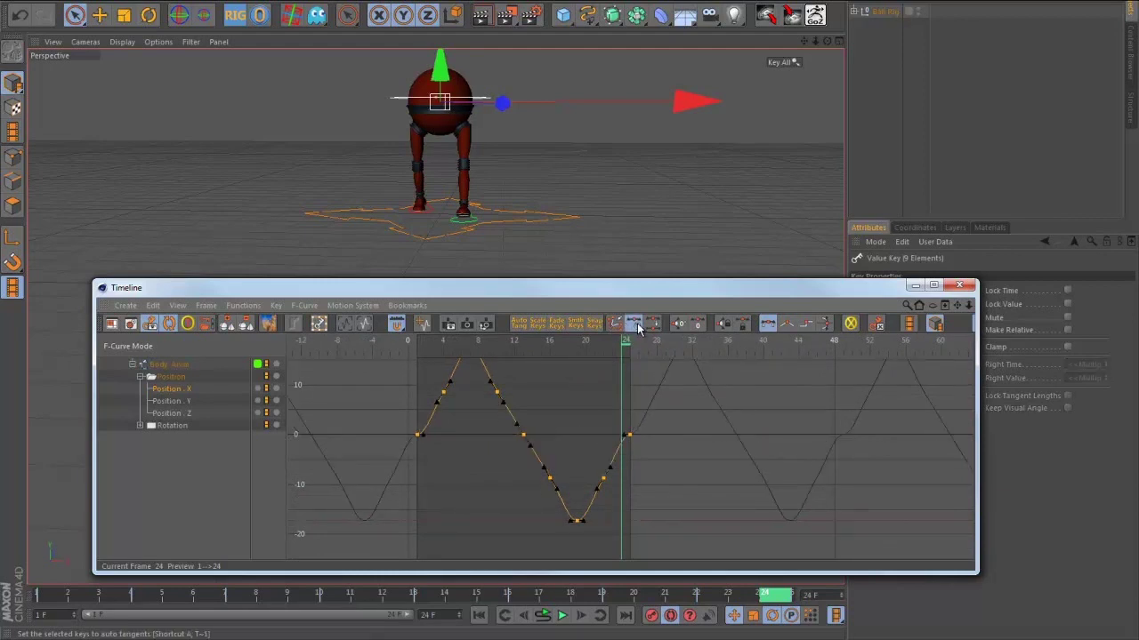
- Select the first and last keys of the body's Position X curve and slope their tangents to smooth the transition between loops
alt+middle_drag(643, 391, 626, 411)
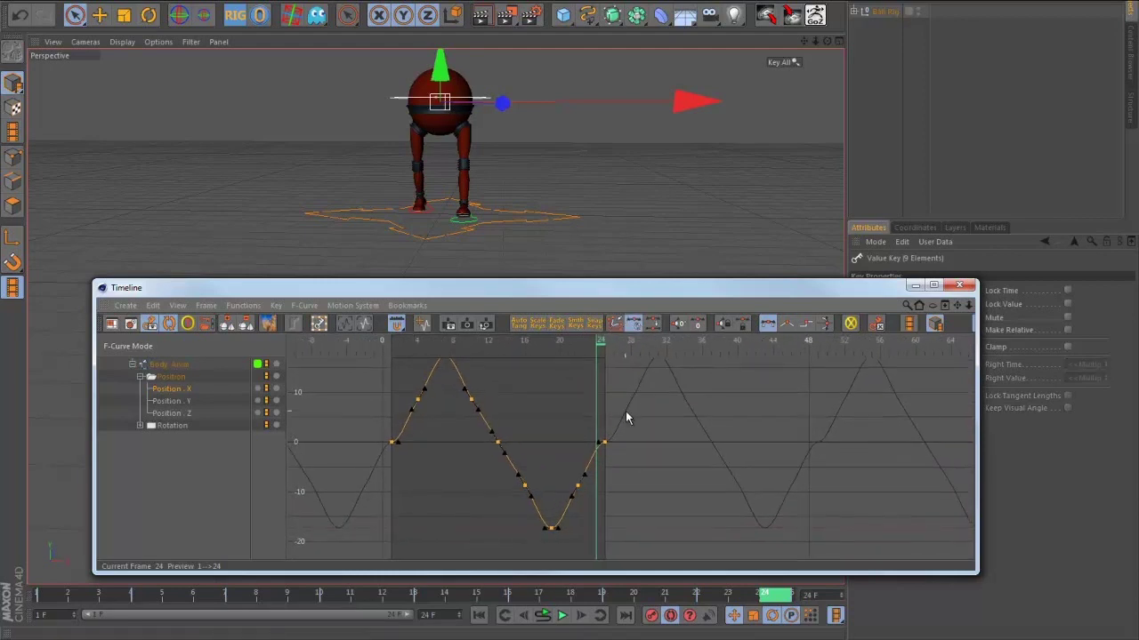
alt+middle_drag(483, 461, 536, 467)
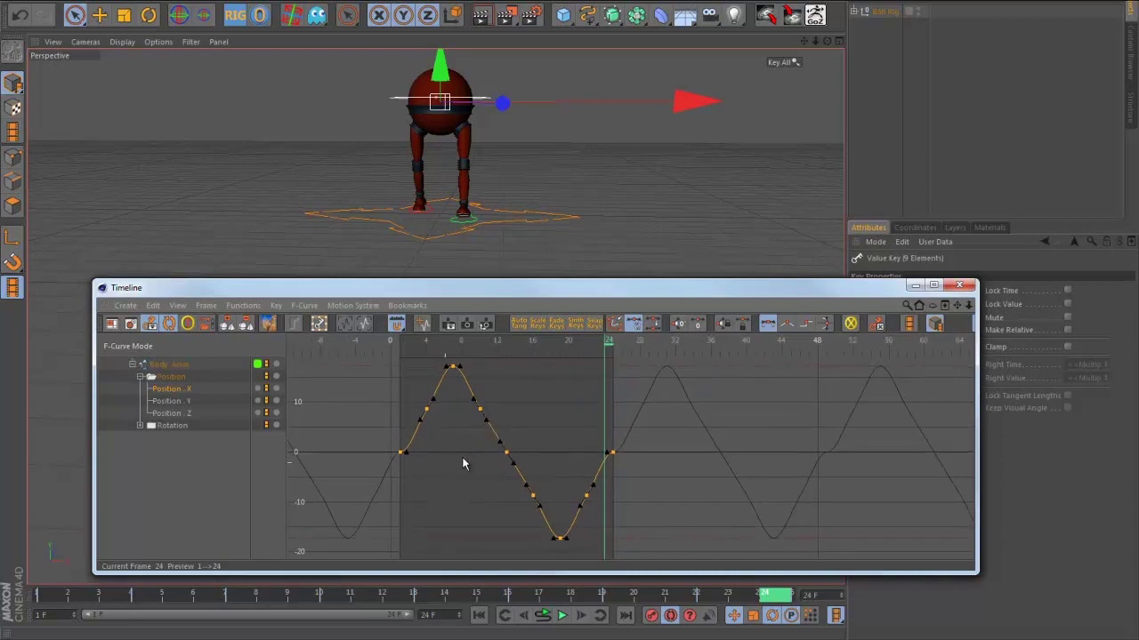
alt+middle_drag(772, 440, 529, 445)
alt+middle_drag(826, 444, 609, 446)
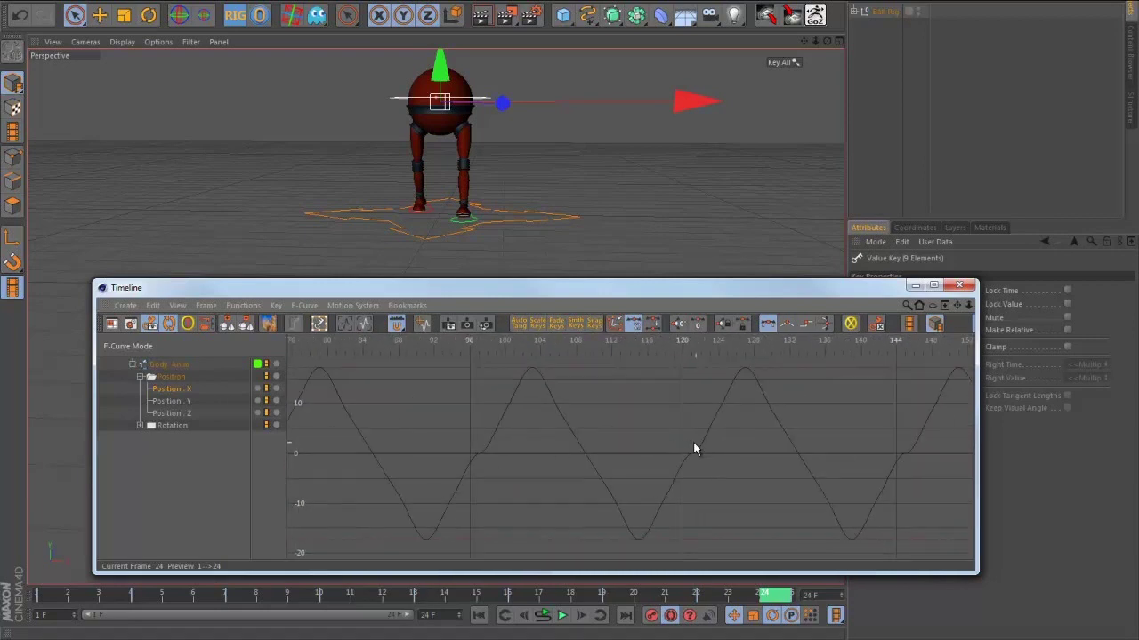
alt+middle_drag(693, 449, 640, 457)
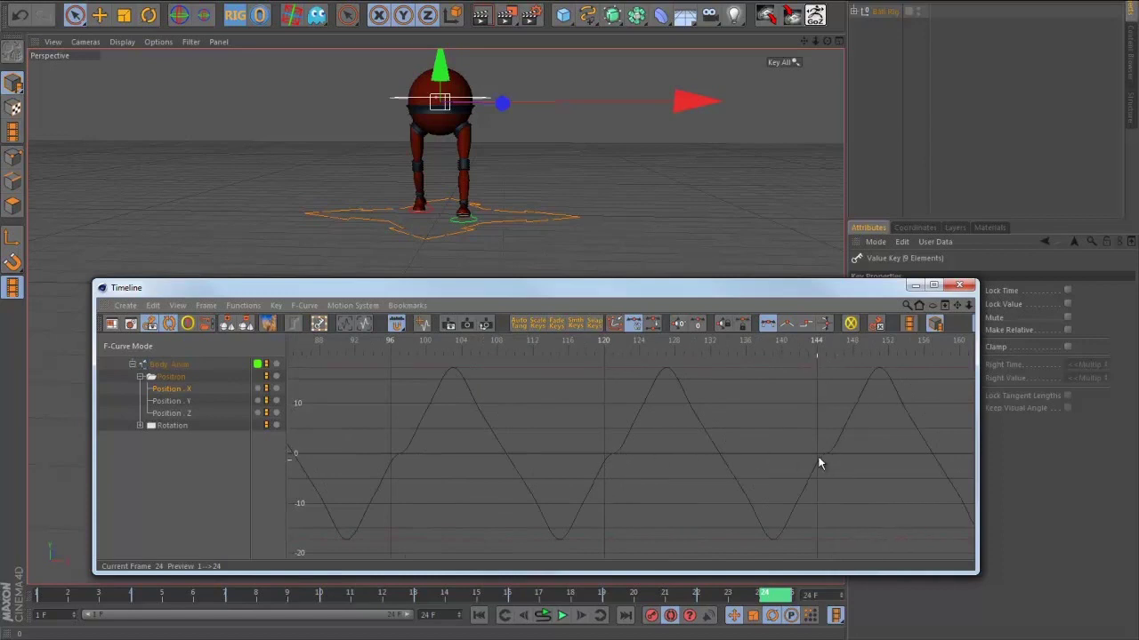
mouse_move(541, 454)
alt+middle_down()
mouse_move(877, 427)
mouse_move(633, 446)
alt+middle_up()
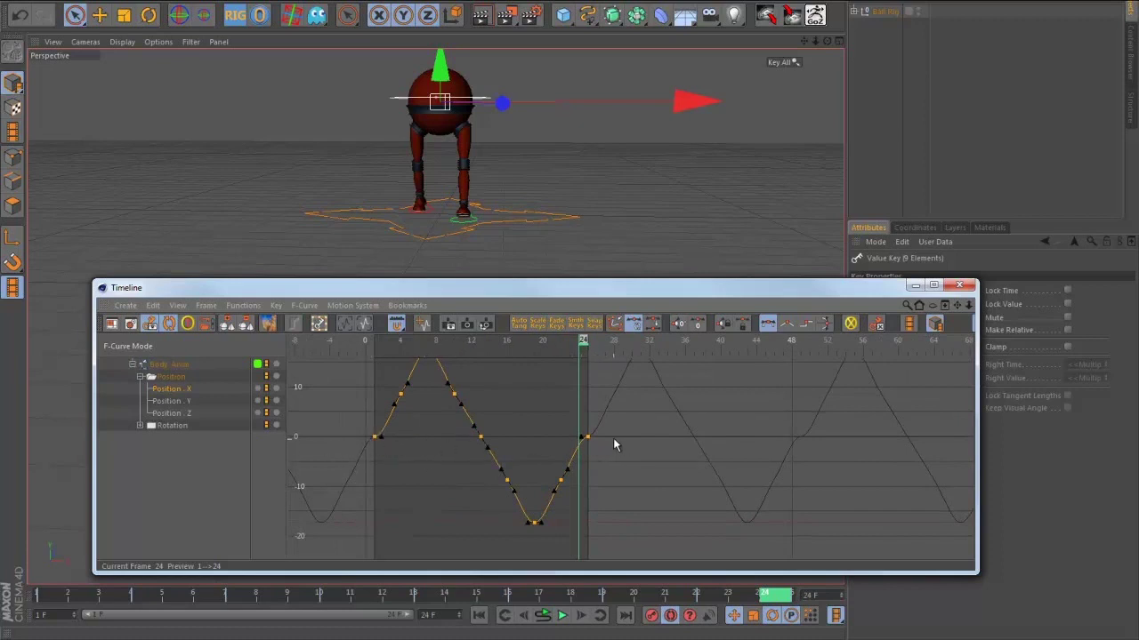
click(586, 437)
shift+click(372, 436)
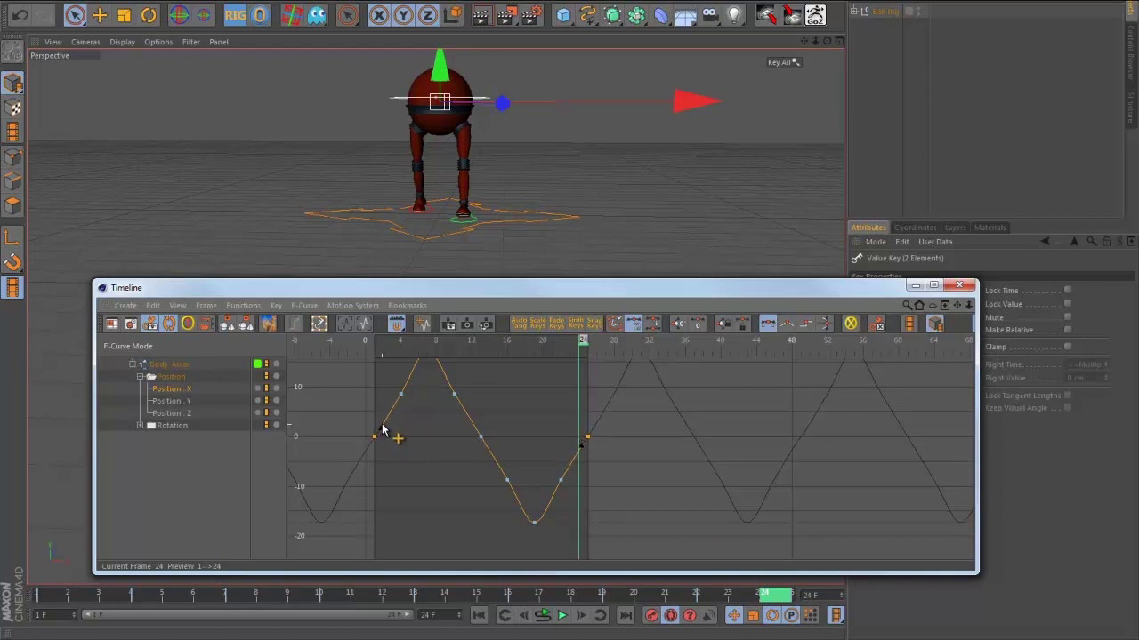
- Match the tangents of the first and last keys on the body's Position X curve so the cycle loops smoothly
click(382, 426)
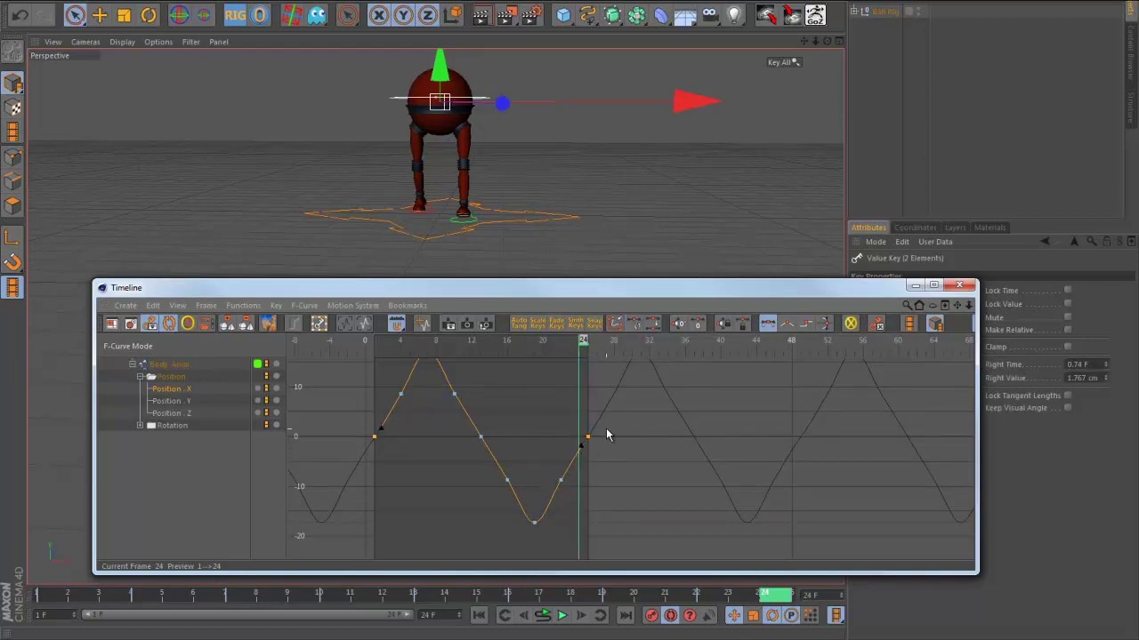
alt+middle_drag(480, 418, 532, 446)
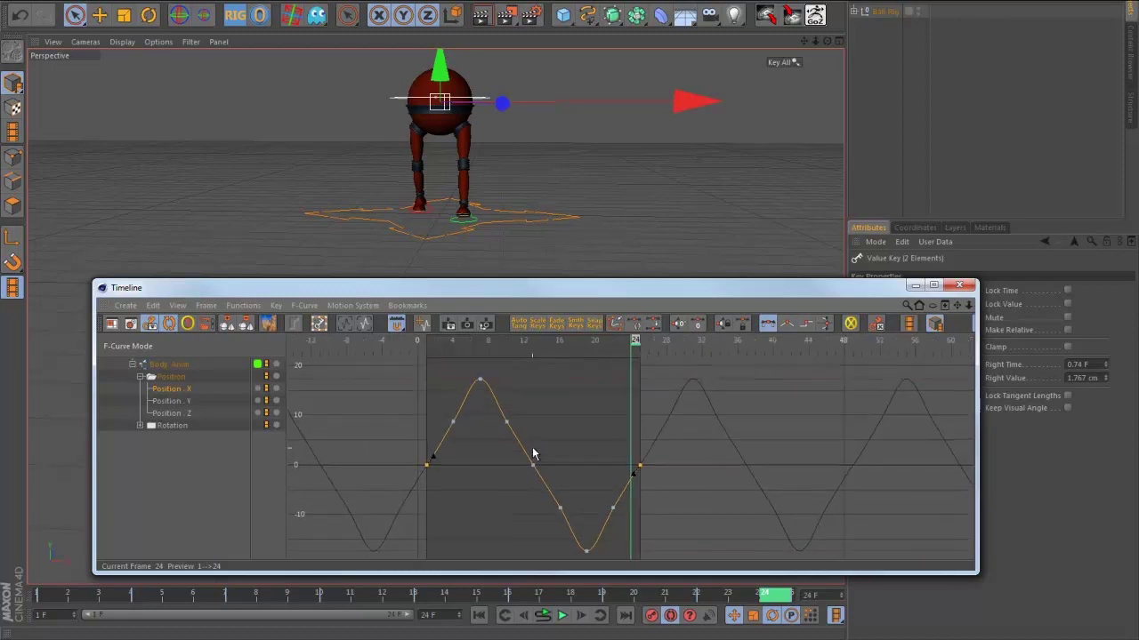
alt+right_drag(583, 435, 607, 475)
drag(464, 297, 415, 280)
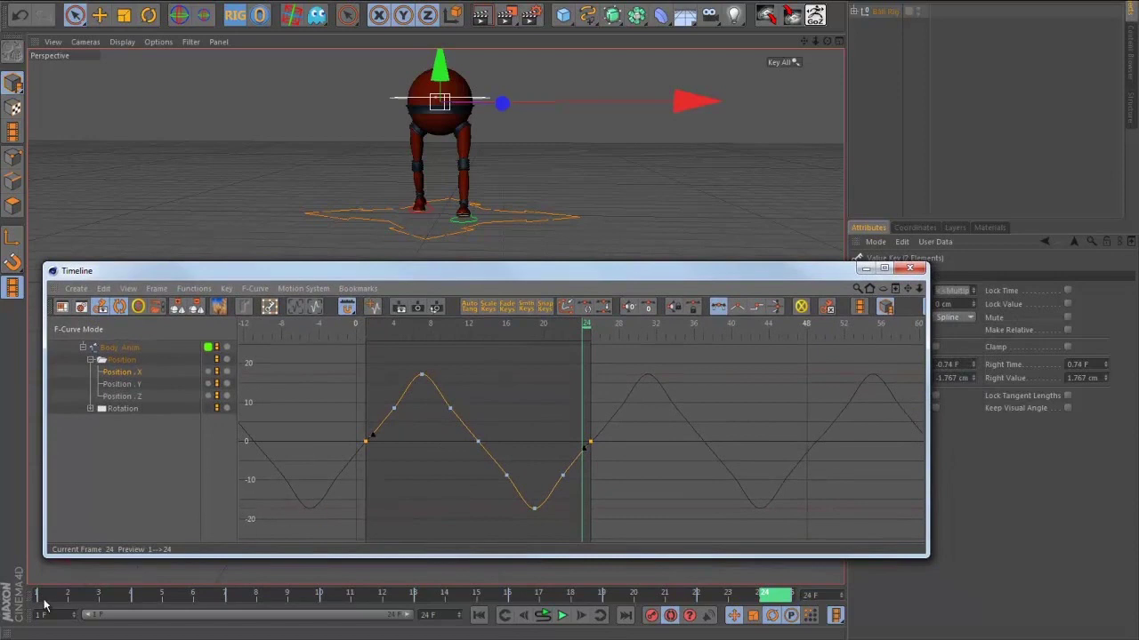
- Scrub the walk cycle between frames 5 and 14 to compare the body's sideways sway with the Position X curve
drag(49, 597, 187, 565)
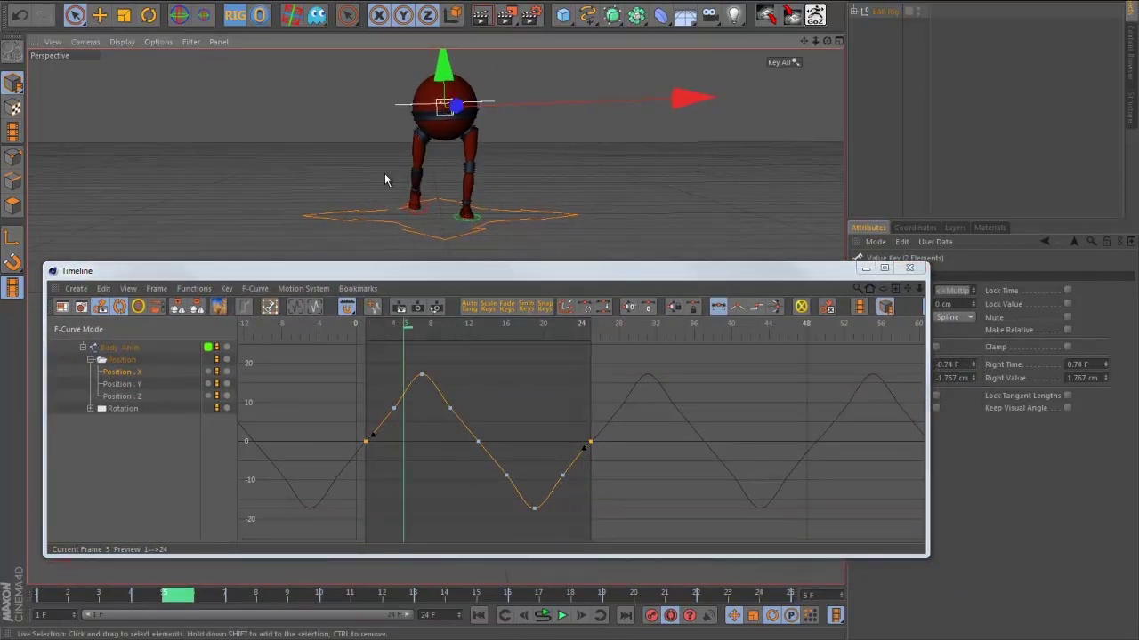
click(204, 17)
drag(50, 607, 468, 613)
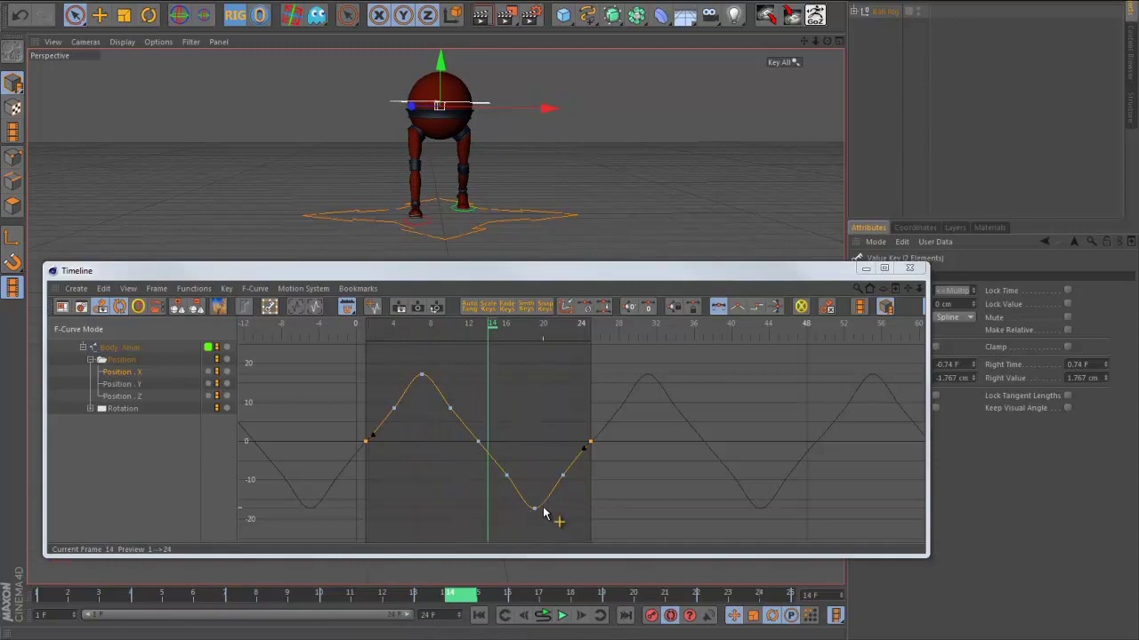
drag(94, 595, 176, 594)
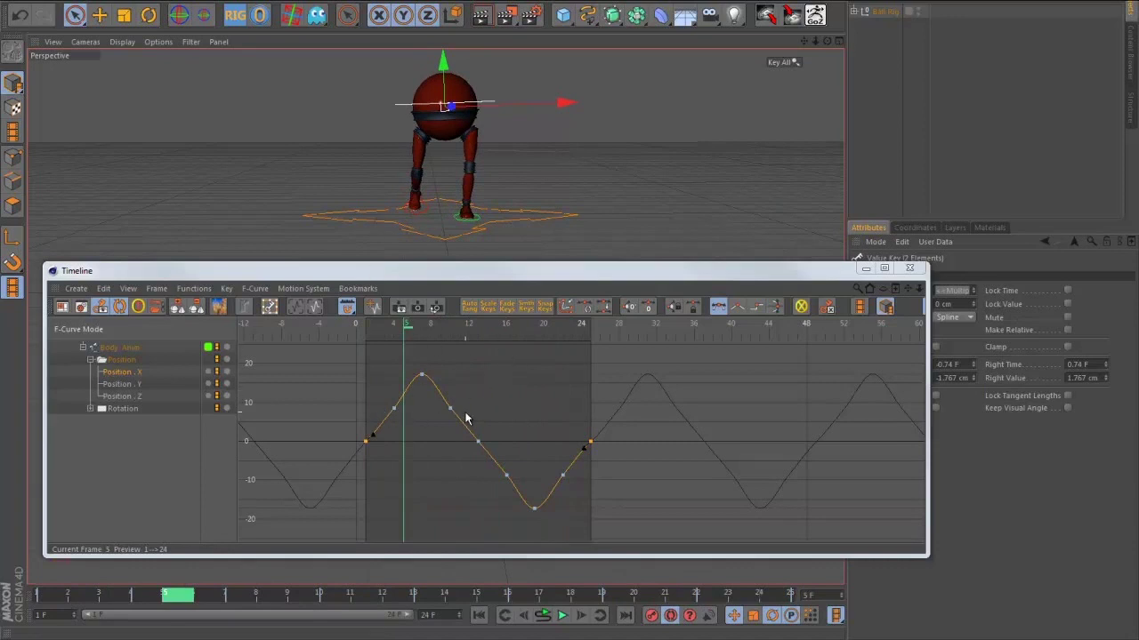
- Select the four in-between Position X keys at frames 4, 10, 16 and 22 and scale their values outward into a rounded wave
drag(480, 425, 347, 396)
shift+drag(579, 483, 492, 467)
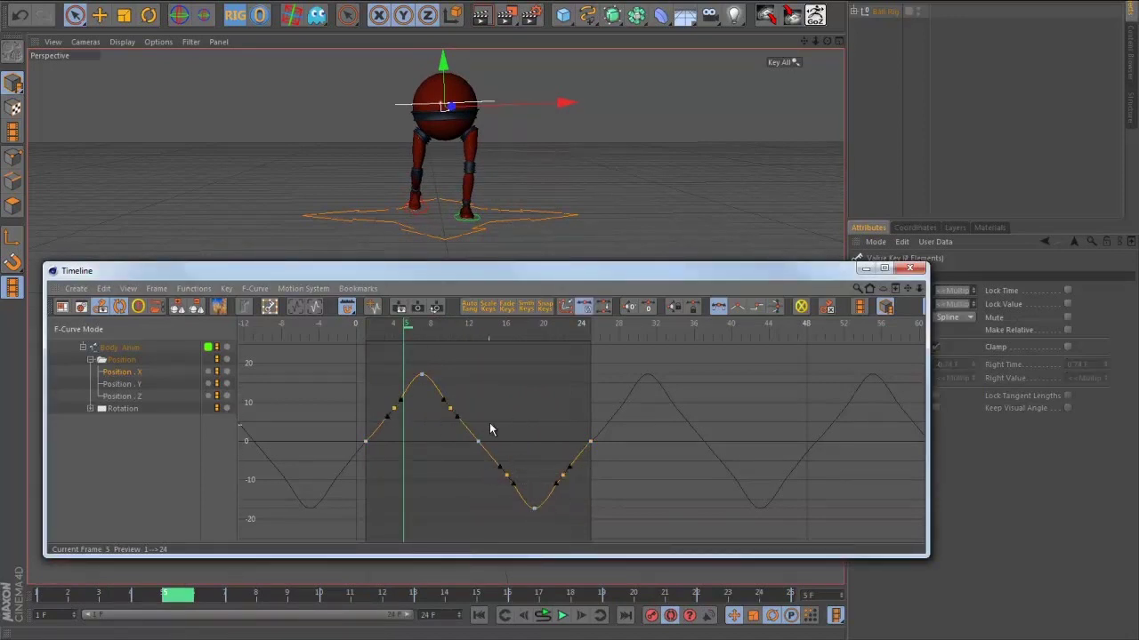
click(488, 305)
click(487, 307)
click(486, 306)
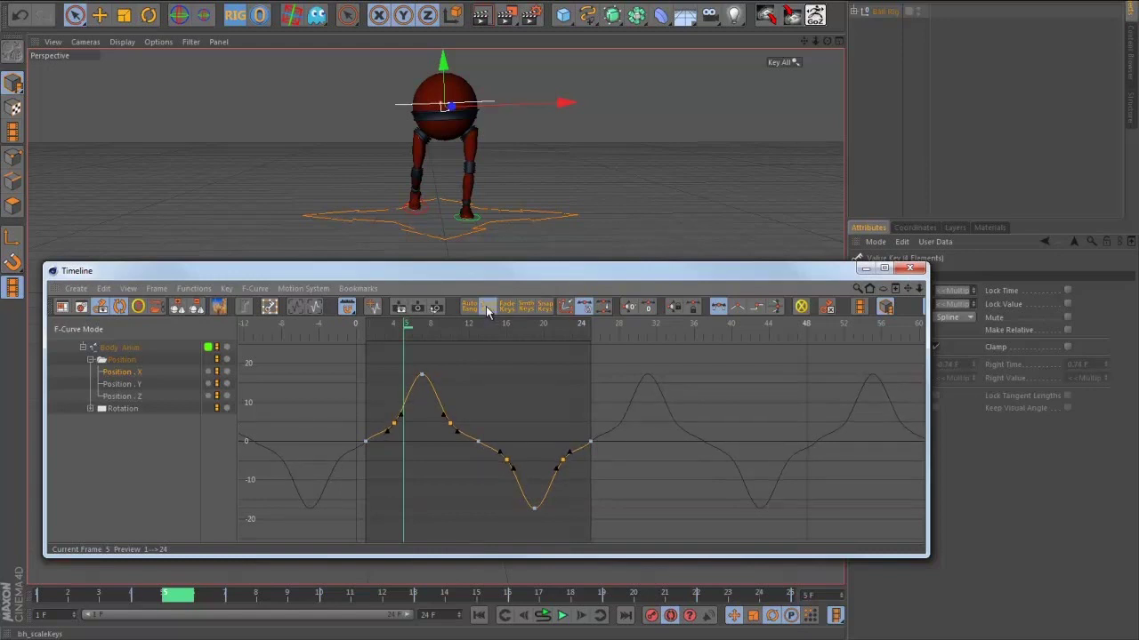
click(488, 306)
click(487, 306)
click(489, 306)
click(491, 306)
click(492, 307)
click(492, 306)
click(492, 306)
click(492, 306)
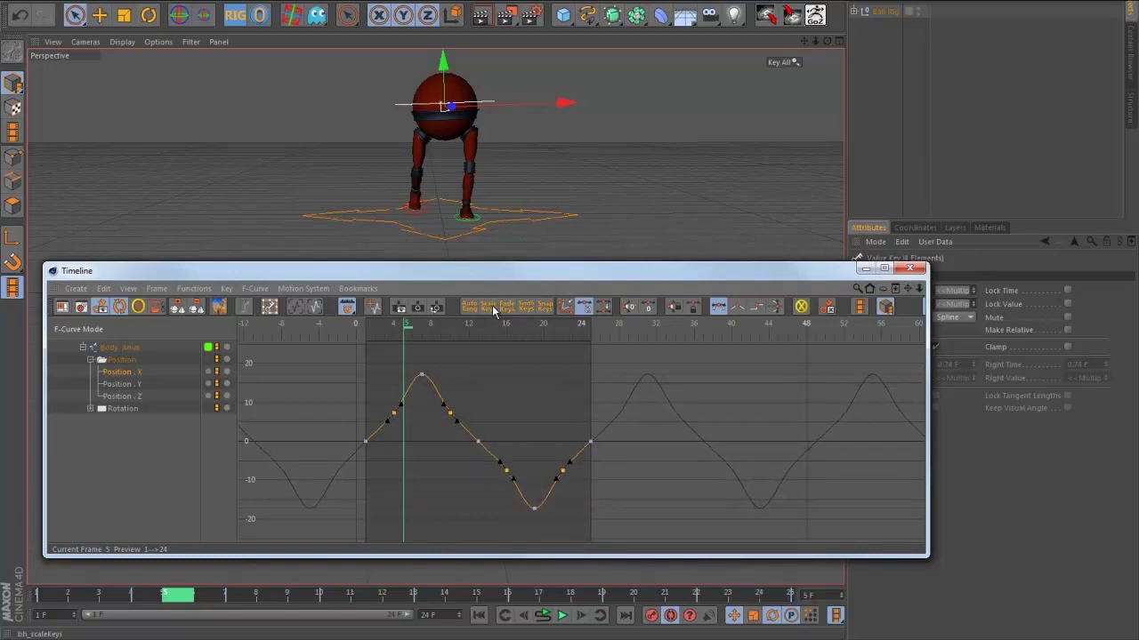
click(493, 306)
click(495, 306)
click(495, 307)
click(496, 306)
click(495, 306)
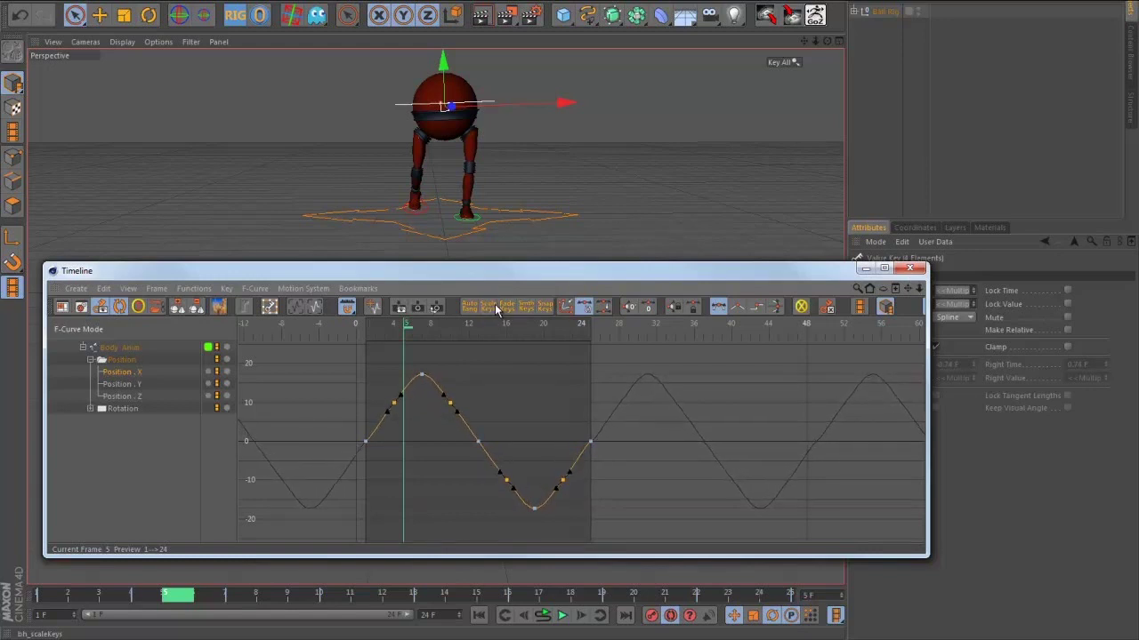
click(494, 305)
click(492, 305)
click(490, 305)
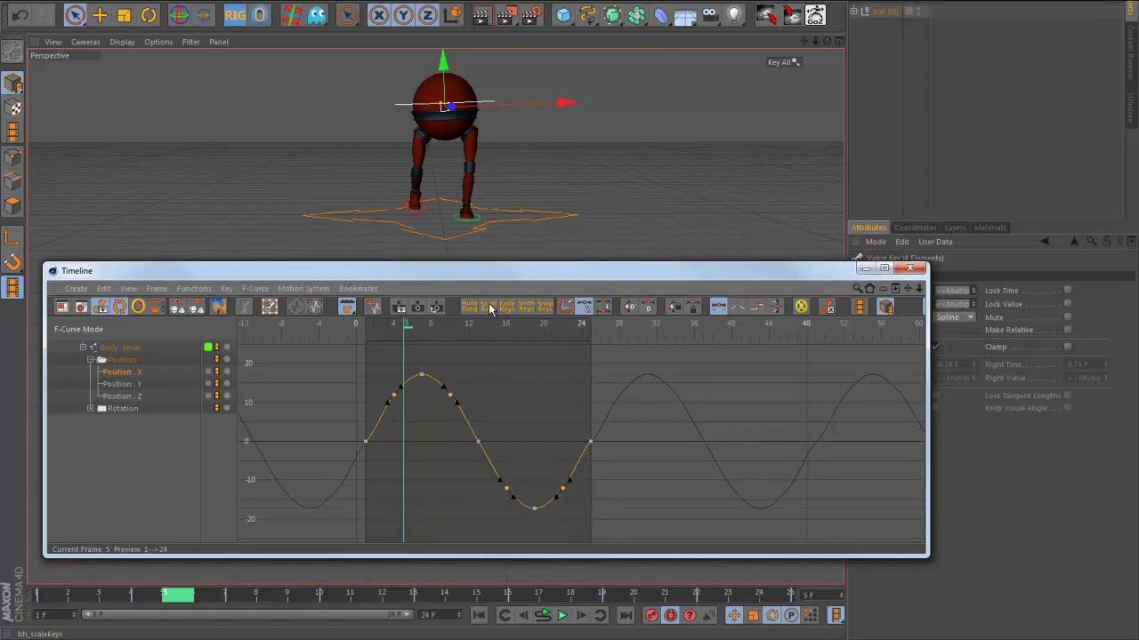
click(489, 305)
click(490, 305)
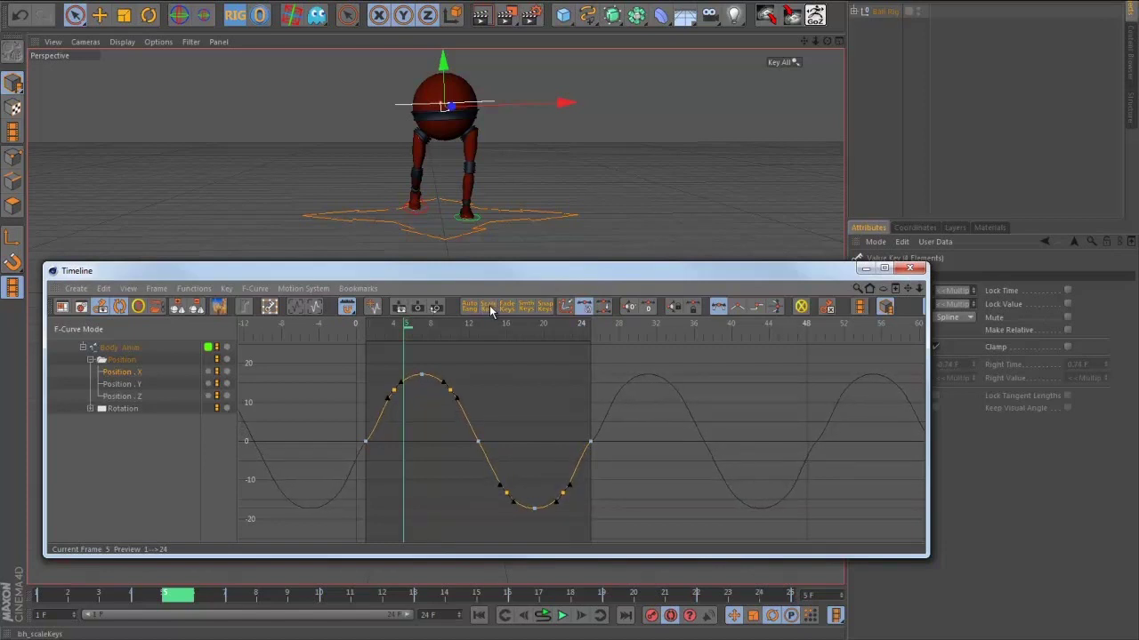
- Check the end and middle keys of the Position X curve, scrub the sway and play the walk cycle
click(366, 441)
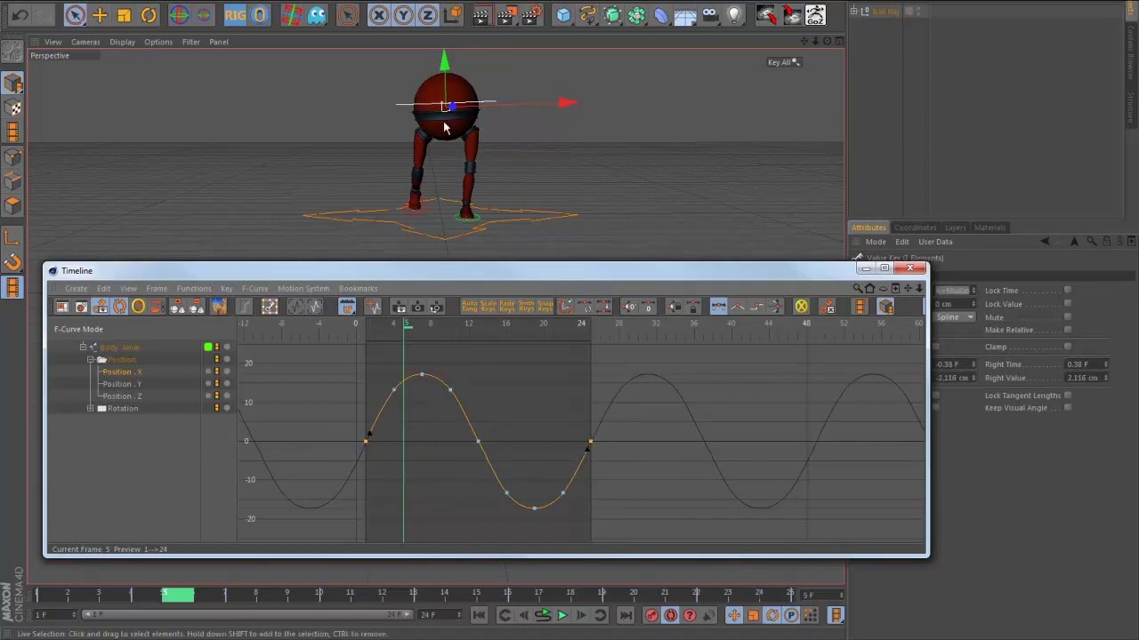
drag(73, 590, 88, 594)
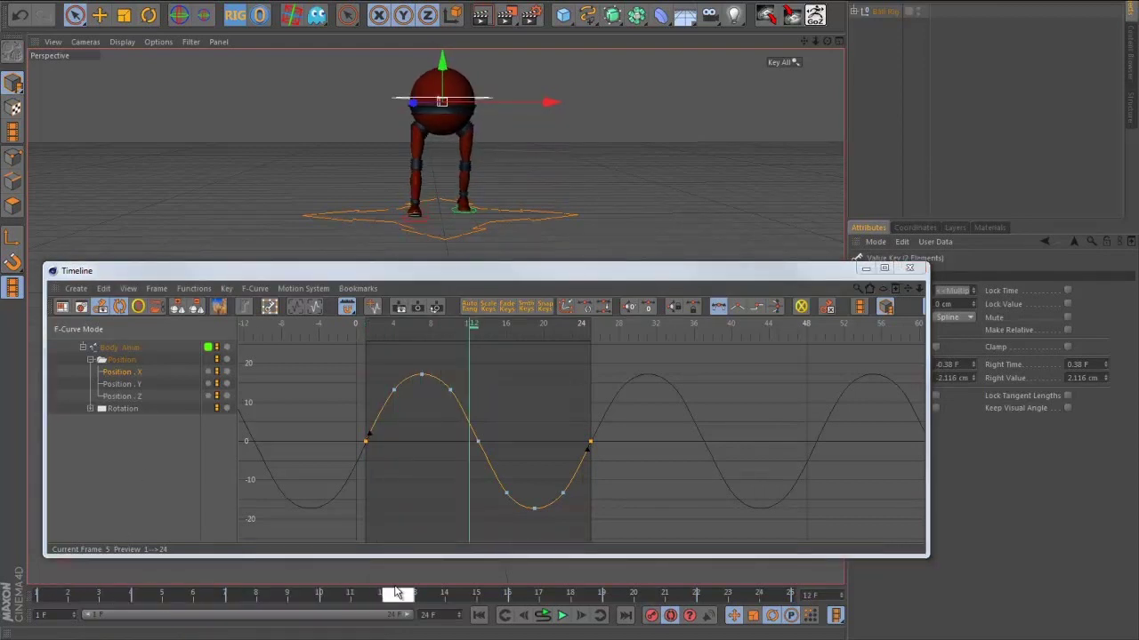
click(477, 441)
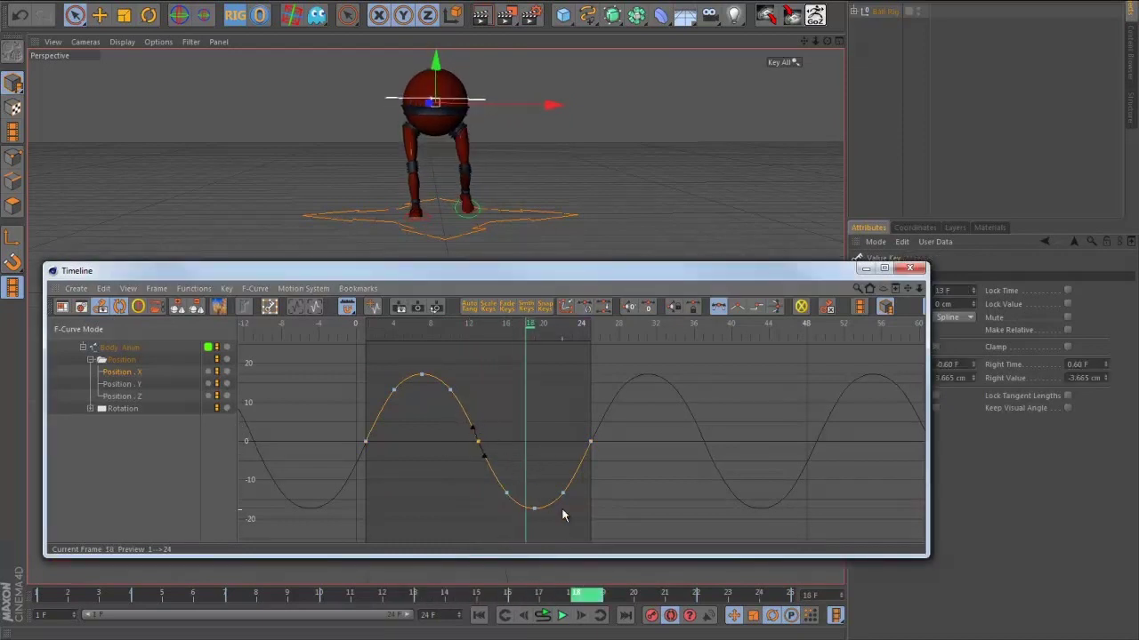
click(563, 617)
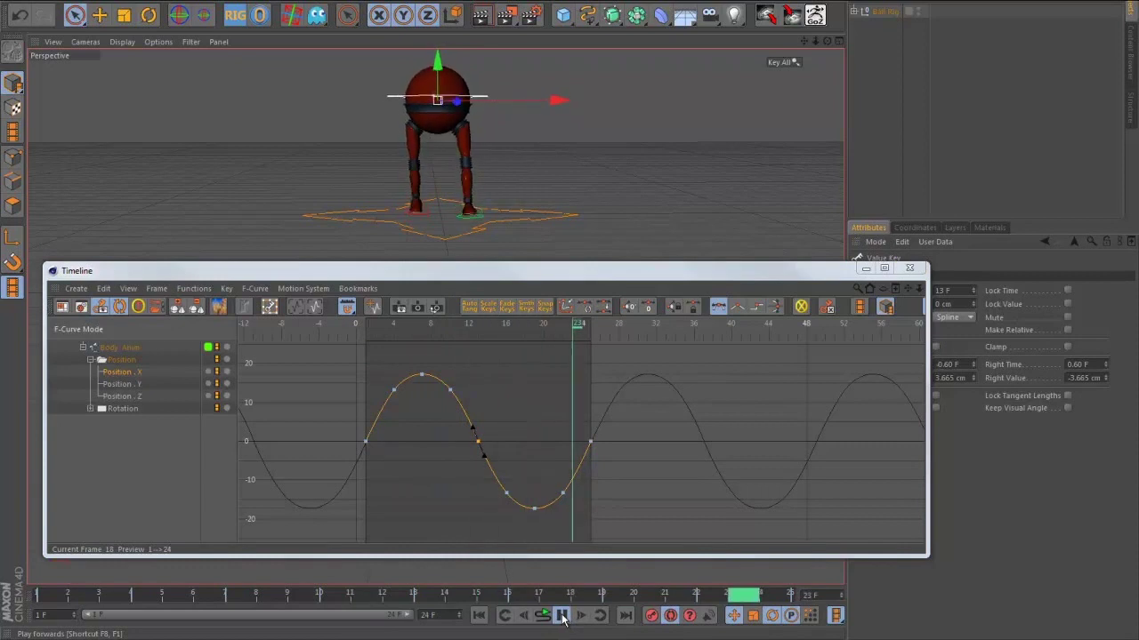
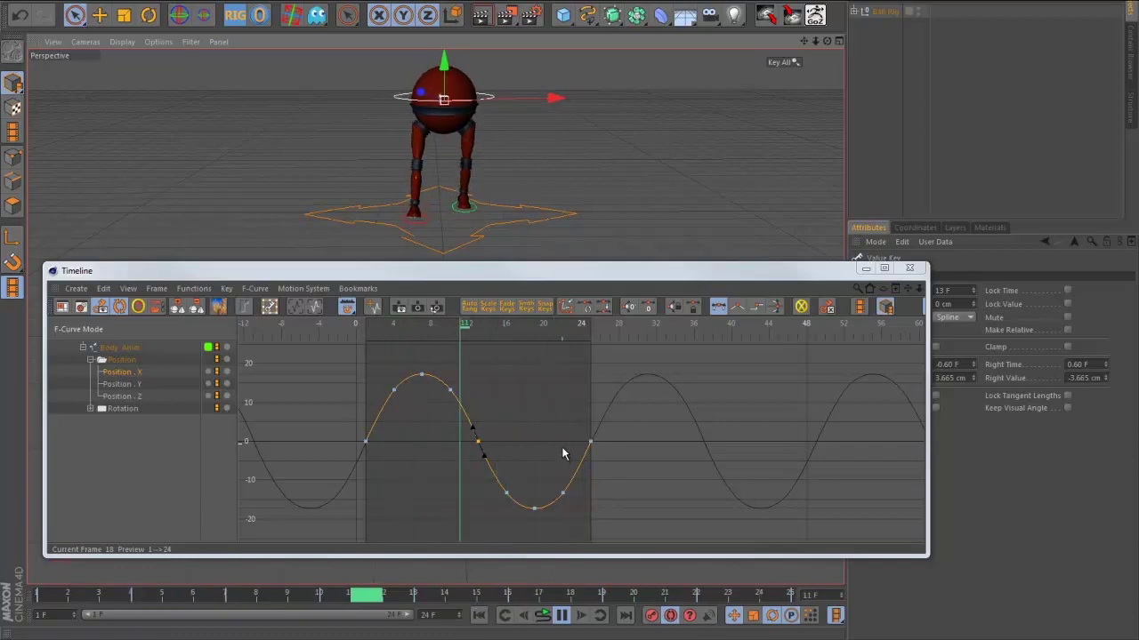
- Select all keys on the body's Position Y curve and give them spline interpolation with automatic tangents
click(126, 384)
alt+drag(553, 131, 563, 155)
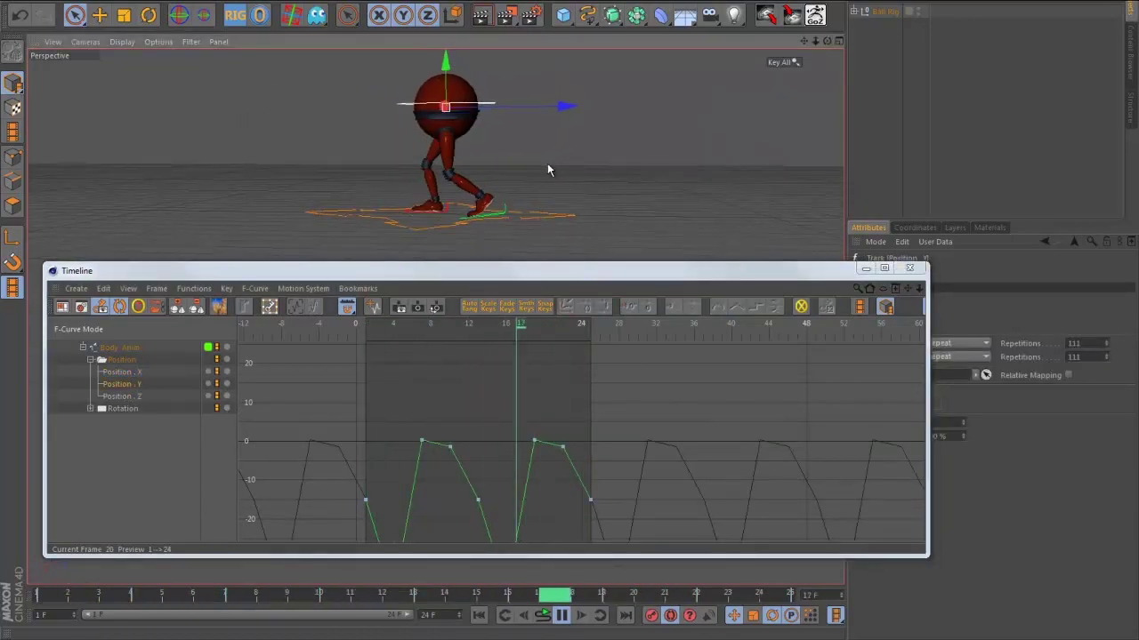
key(h)
alt+right_drag(513, 454, 444, 349)
alt+middle_drag(445, 349, 405, 333)
mouse_move(405, 333)
alt+right_down()
mouse_move(394, 316)
mouse_move(392, 346)
alt+right_up()
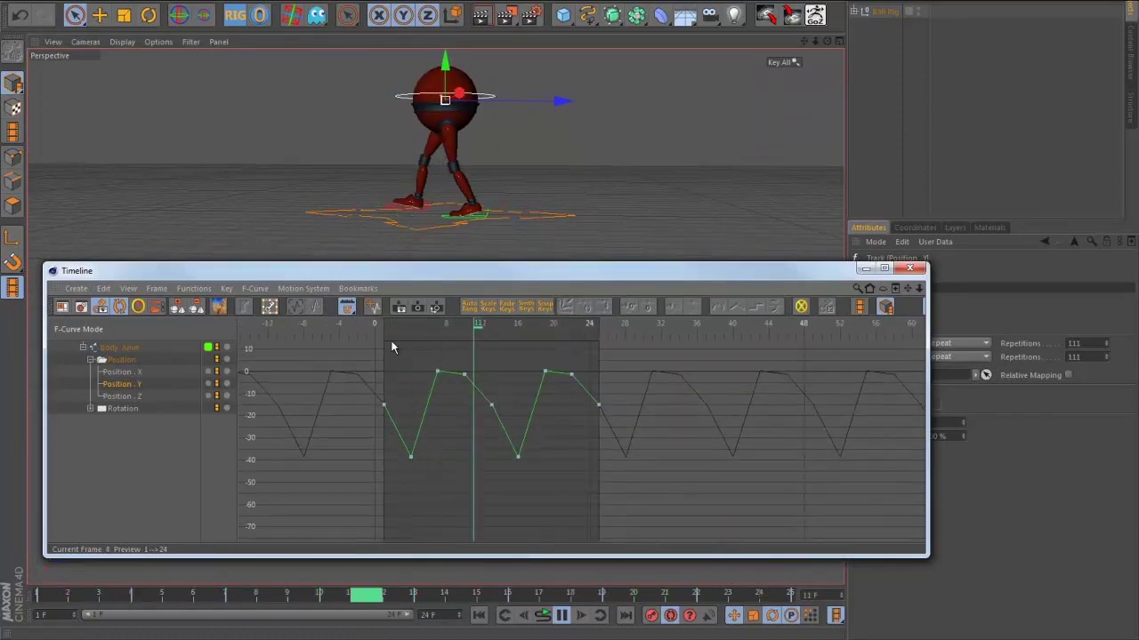
alt+middle_drag(392, 346, 402, 358)
click(685, 487)
drag(360, 369, 353, 366)
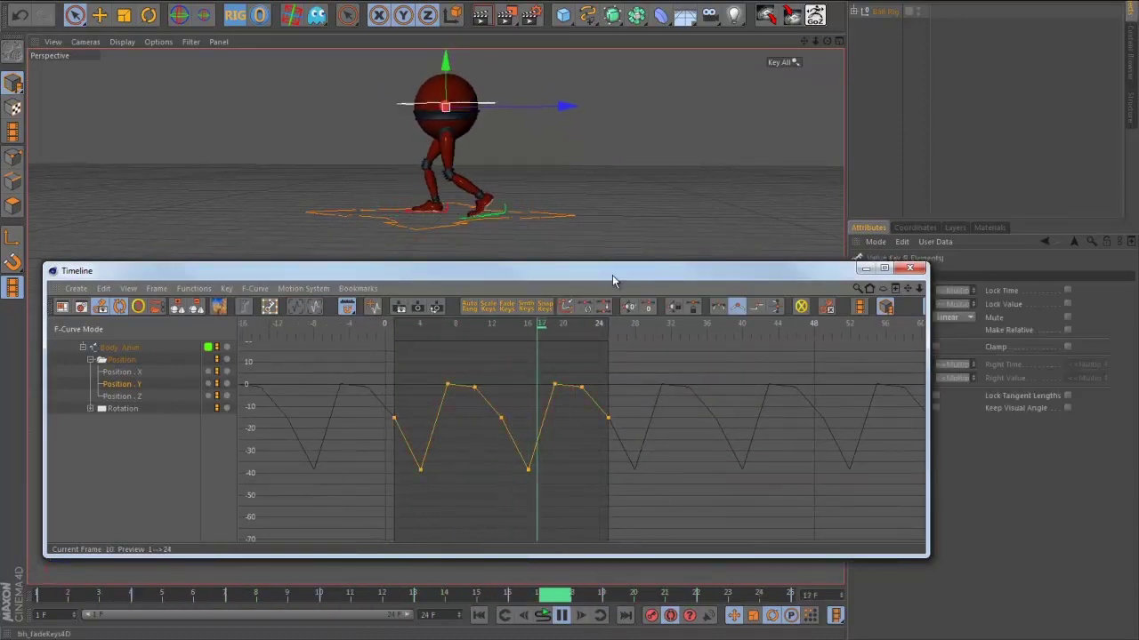
click(719, 307)
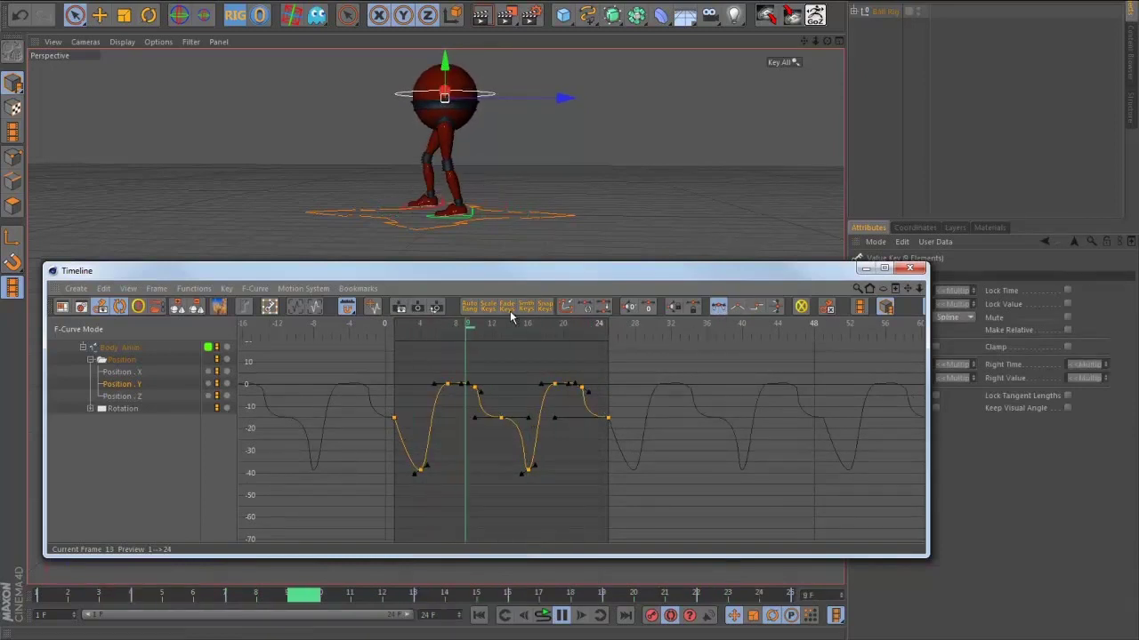
click(583, 307)
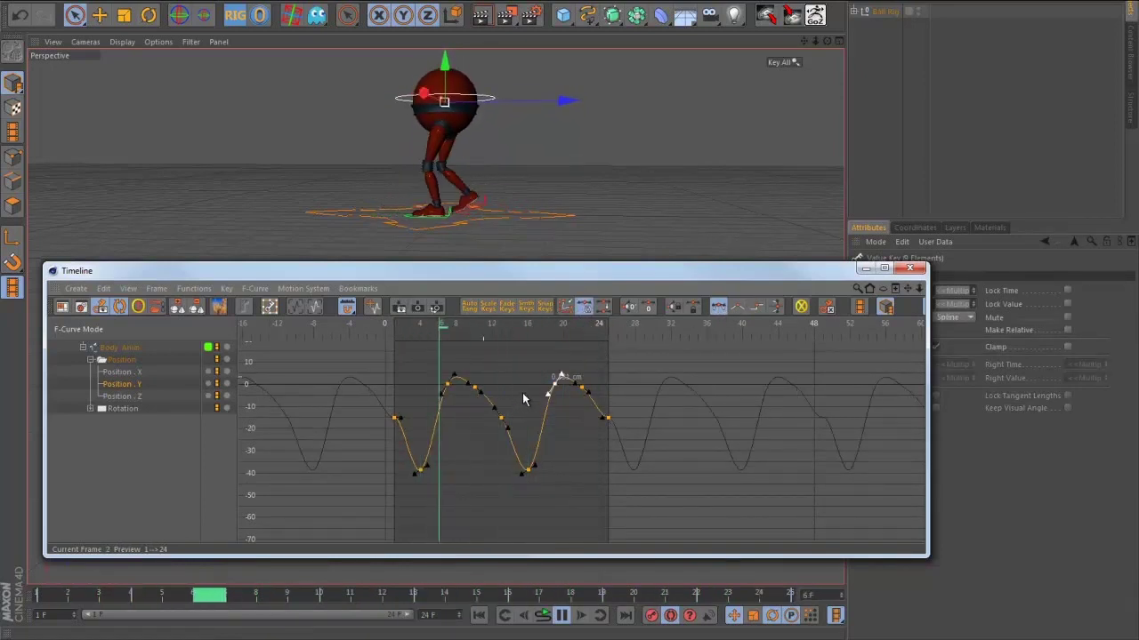
- Select the first and last Position Y keys and match their tangents so the curve flows through the loop point
alt+right_drag(620, 389, 836, 334)
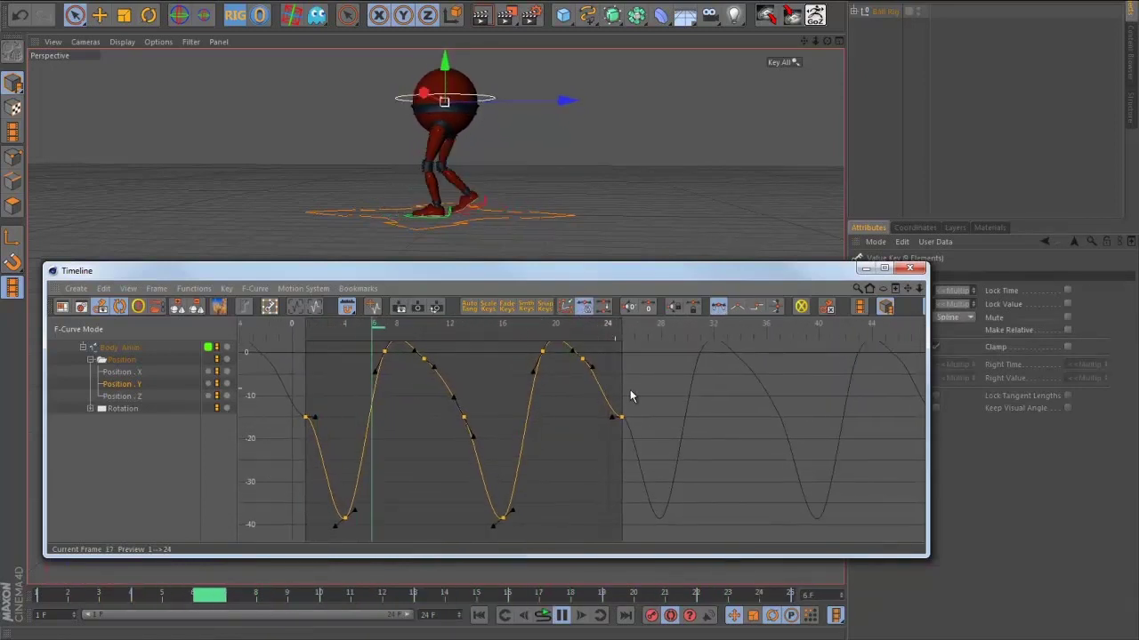
mouse_move(629, 396)
alt+right_down()
mouse_move(613, 396)
mouse_move(620, 406)
alt+right_up()
alt+middle_drag(597, 412, 632, 412)
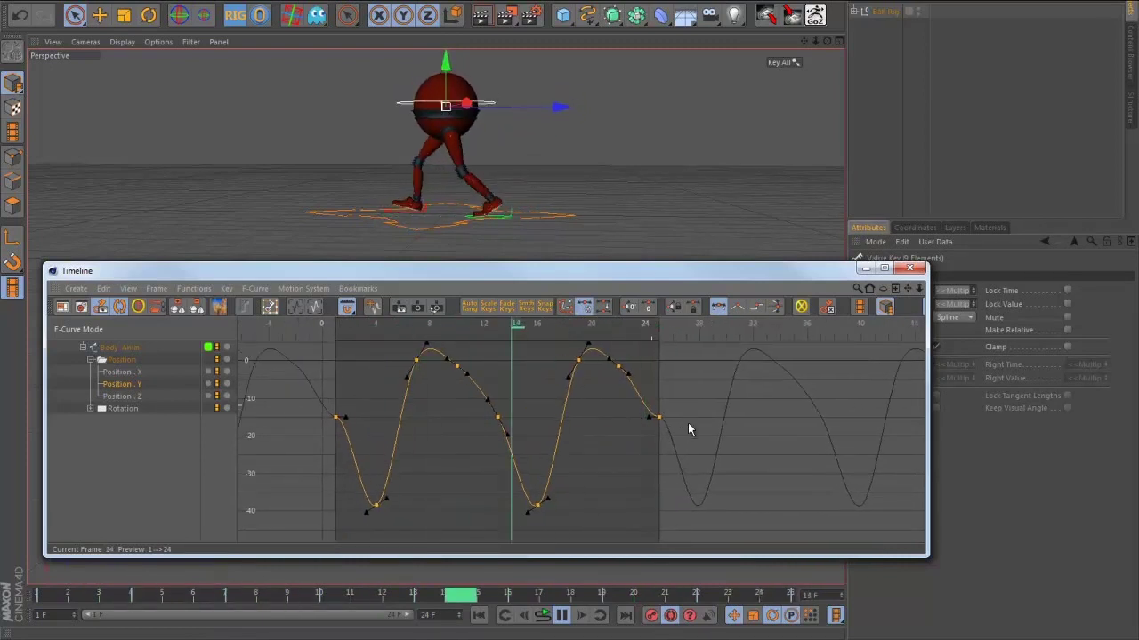
click(657, 416)
shift+click(336, 416)
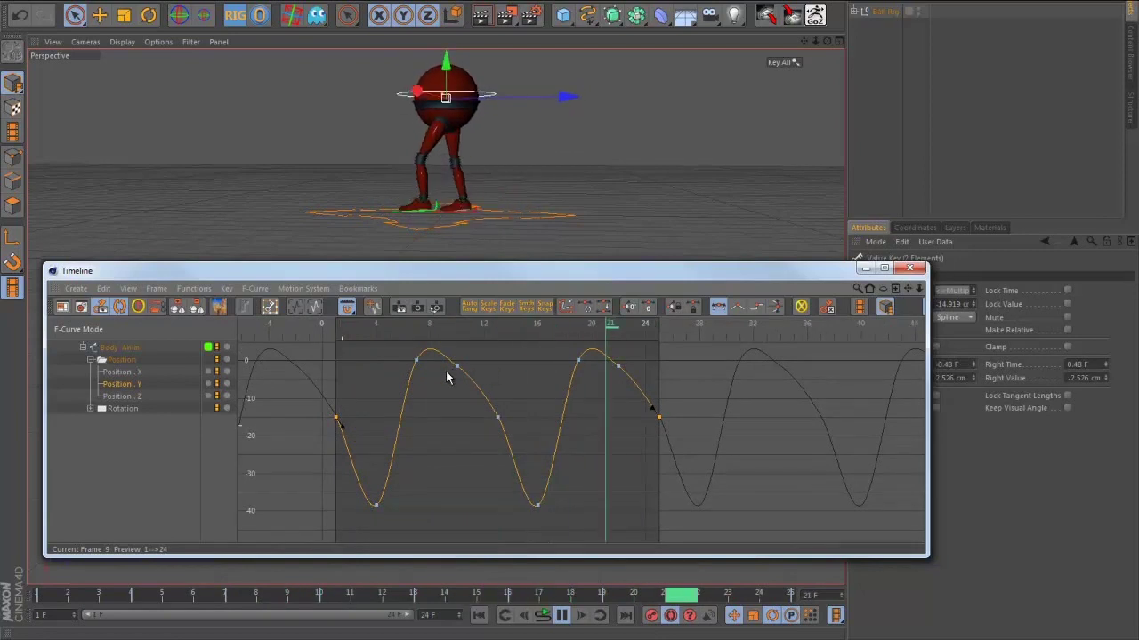
- Refine the Position Y tangents on the keys at frames 7, 19, 10 and 22, and level those at frames 4 and 16
click(578, 360)
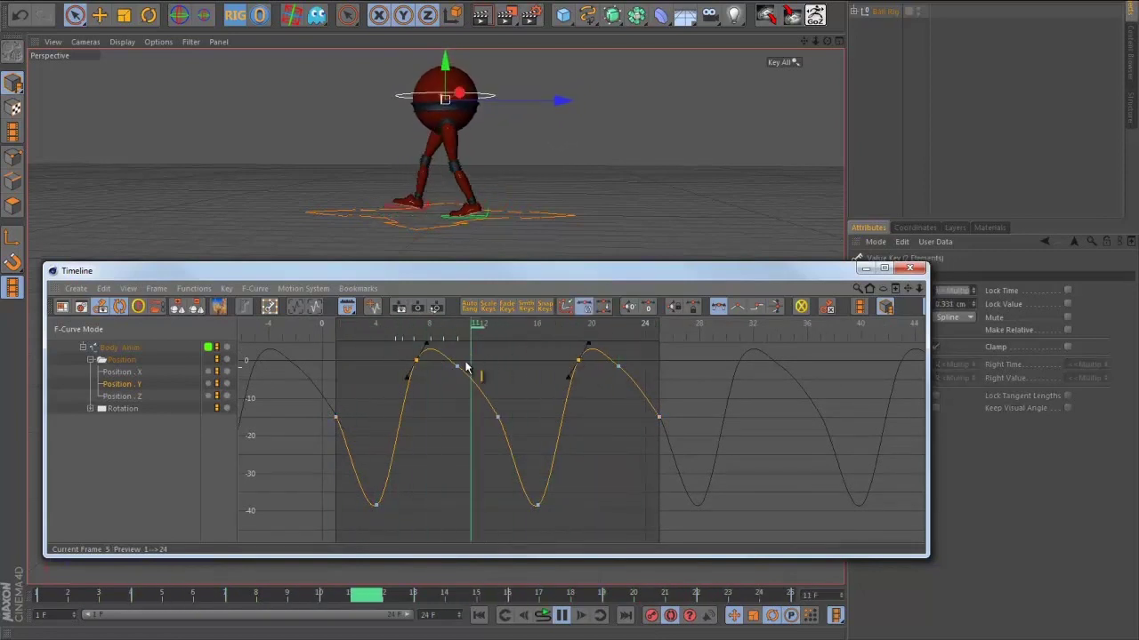
scroll(498, 383, down, 1)
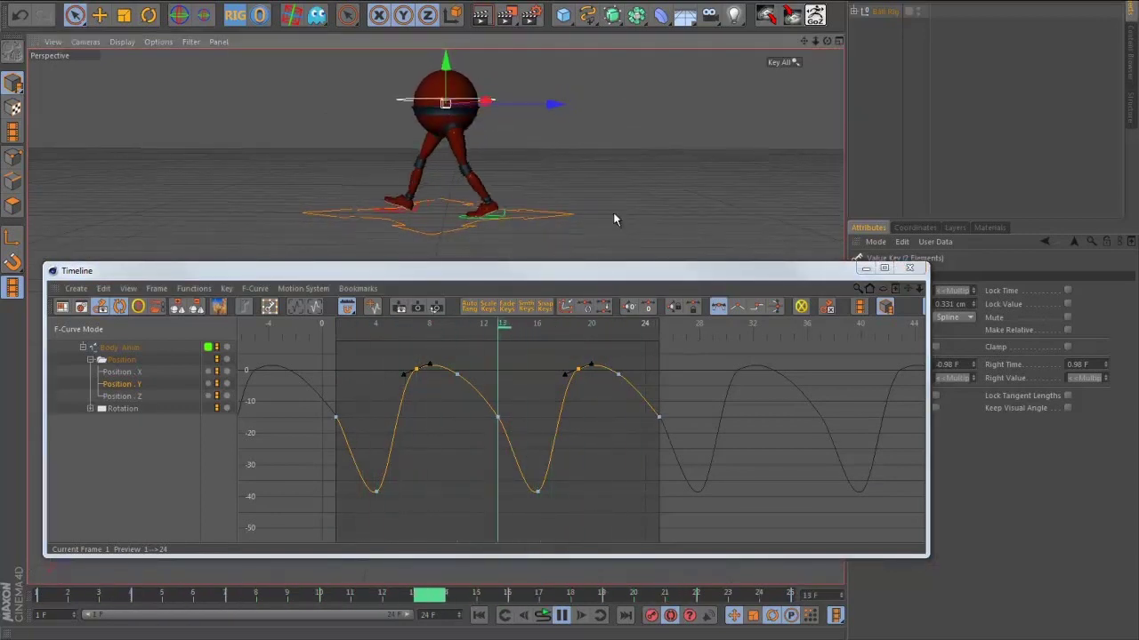
click(619, 374)
shift+click(457, 373)
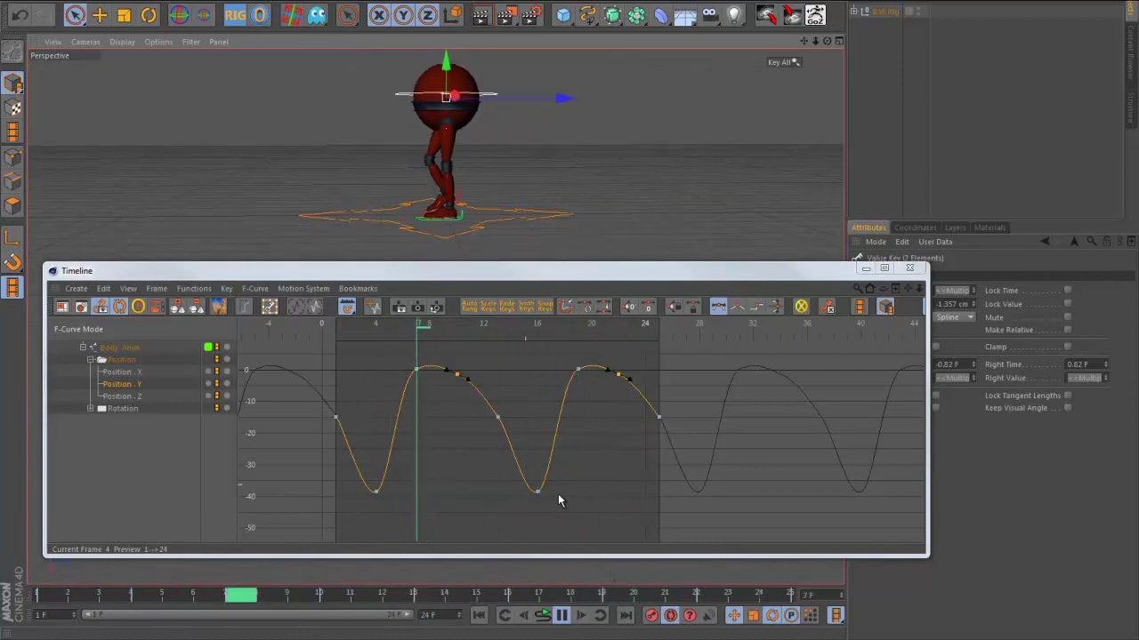
drag(593, 501, 338, 471)
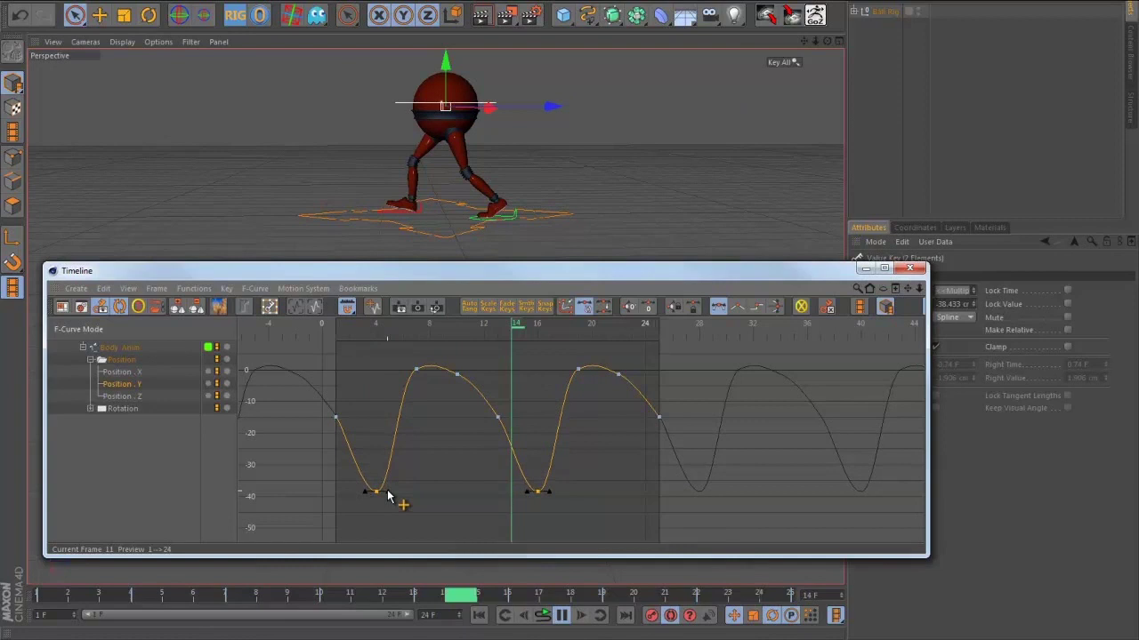
mouse_move(389, 498)
mouse_down()
mouse_move(411, 498)
mouse_move(395, 495)
mouse_up()
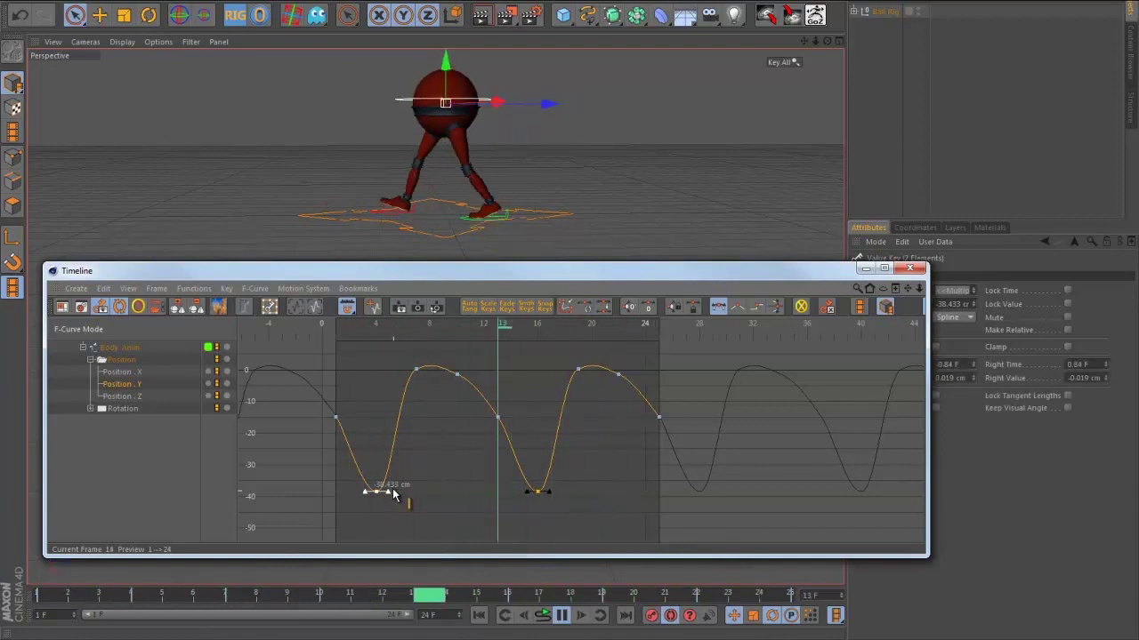
- Select all keys on the body's Rotation H curve and give them spline interpolation with automatic tangents
click(121, 396)
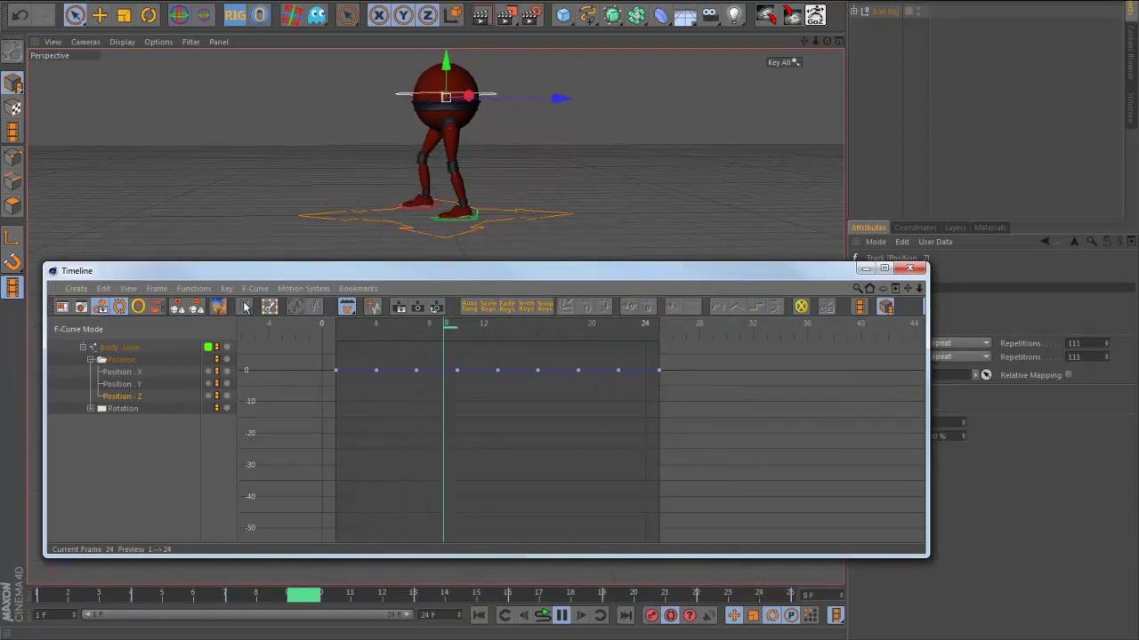
click(90, 408)
click(142, 420)
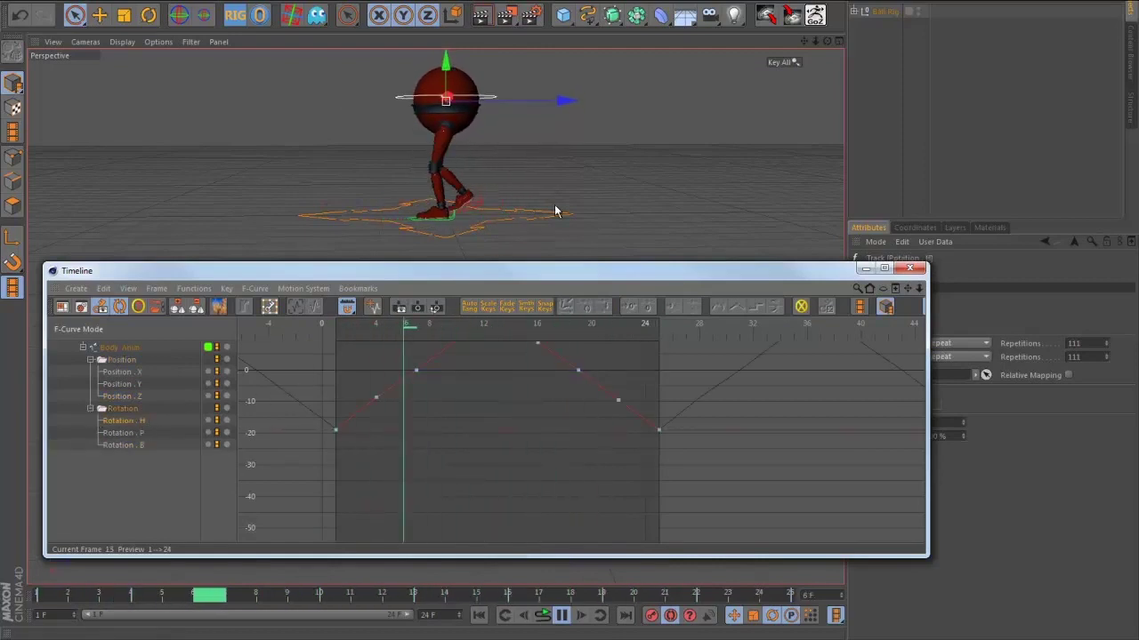
alt+drag(565, 198, 605, 213)
alt+middle_drag(505, 386, 546, 419)
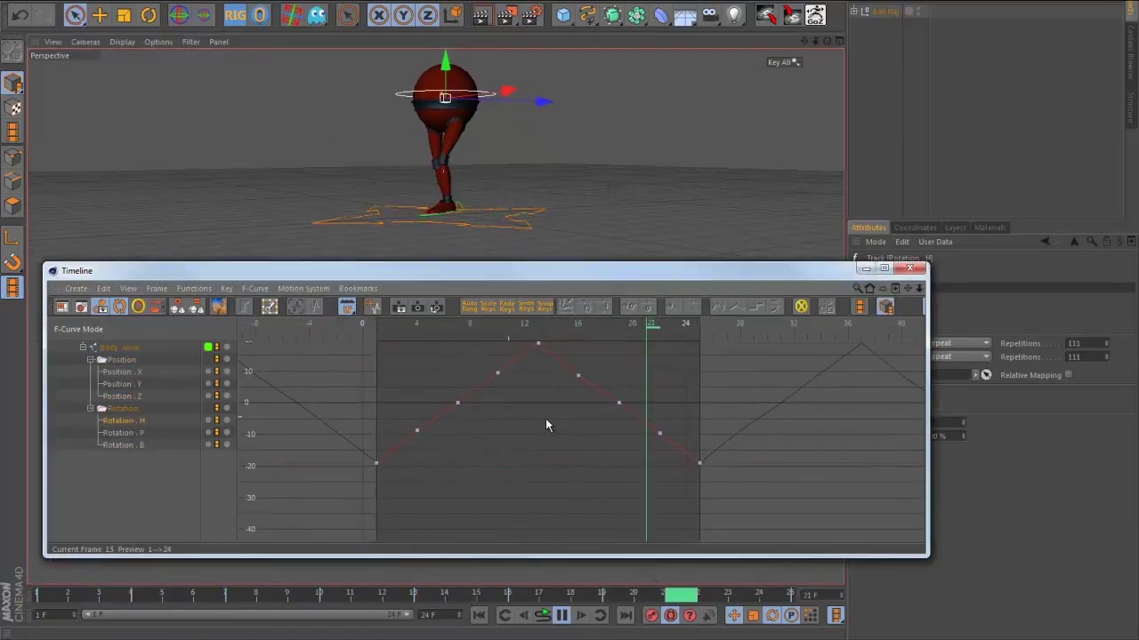
alt+right_drag(545, 418, 372, 386)
alt+middle_drag(372, 386, 361, 386)
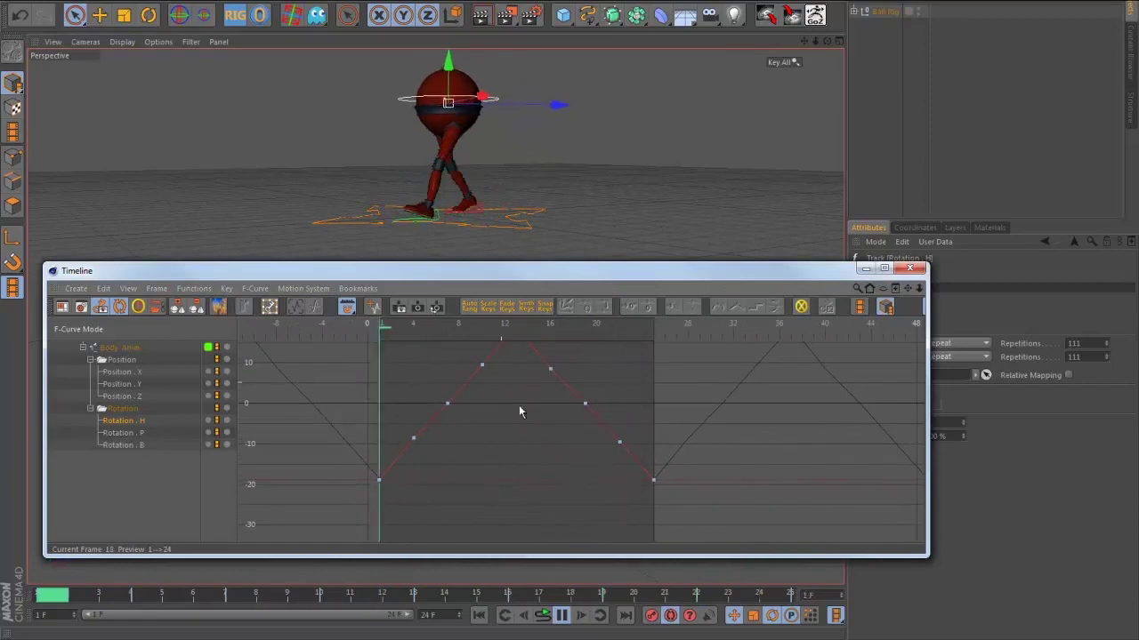
alt+right_drag(521, 412, 508, 457)
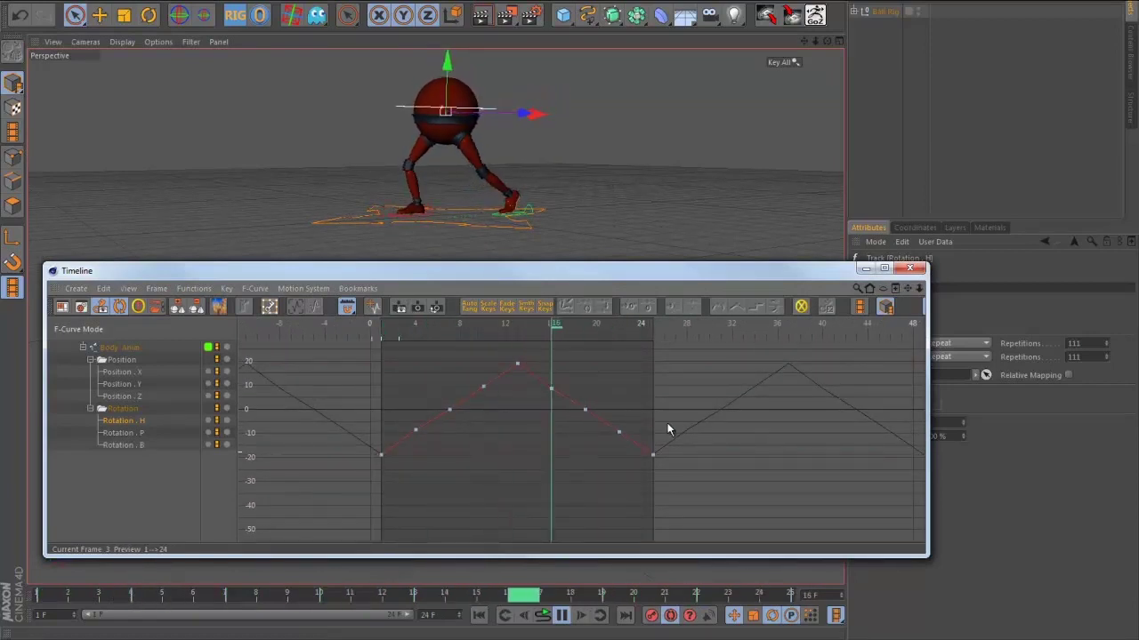
drag(707, 493, 366, 351)
click(718, 307)
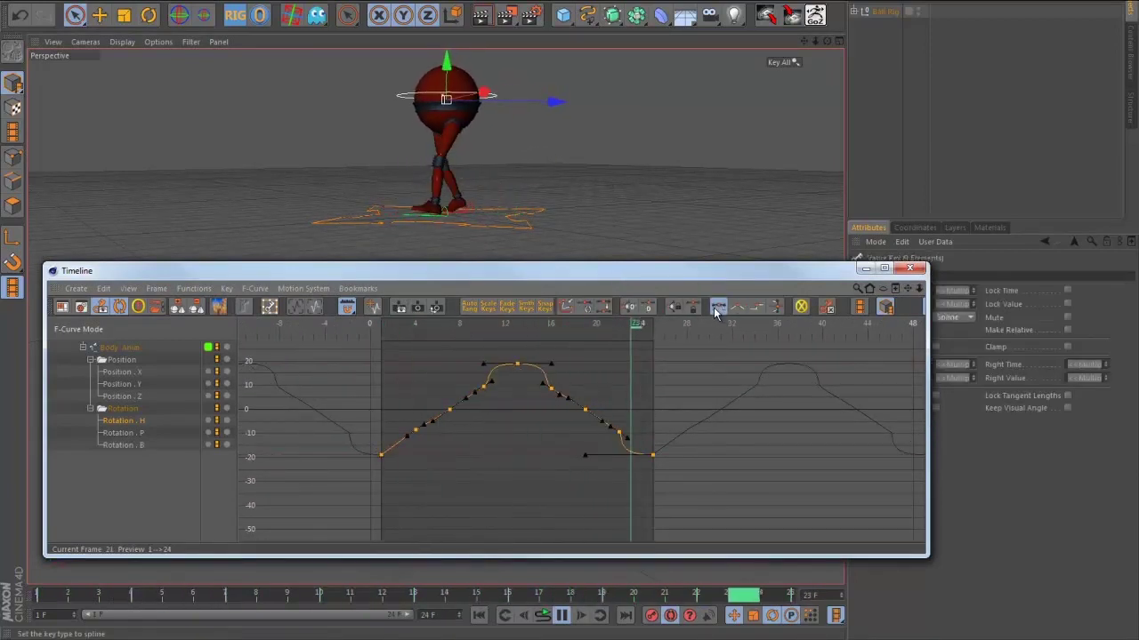
click(586, 310)
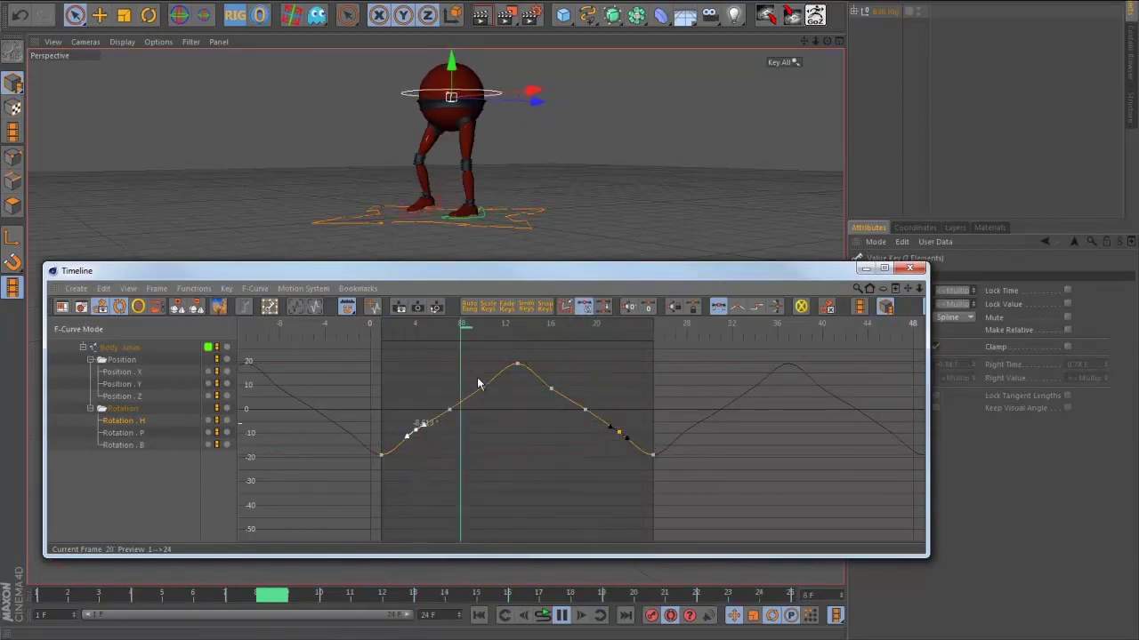
- Scale the Rotation H keys at frames 4, 10, 16 and 22 outward from zero to round the curve's peaks
drag(461, 369, 566, 401)
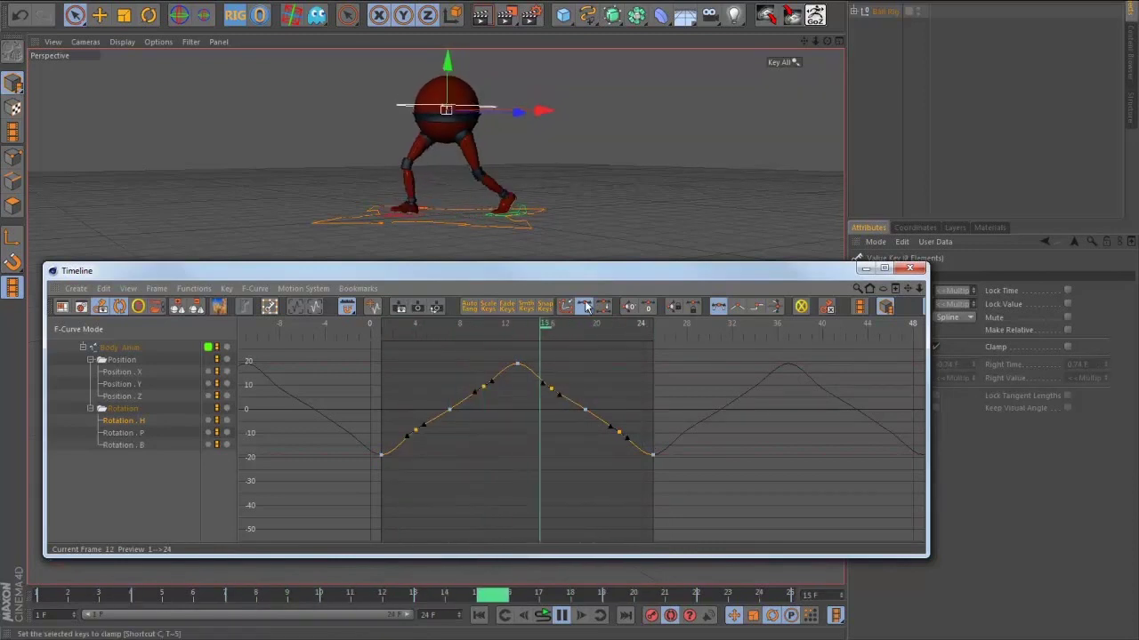
click(490, 304)
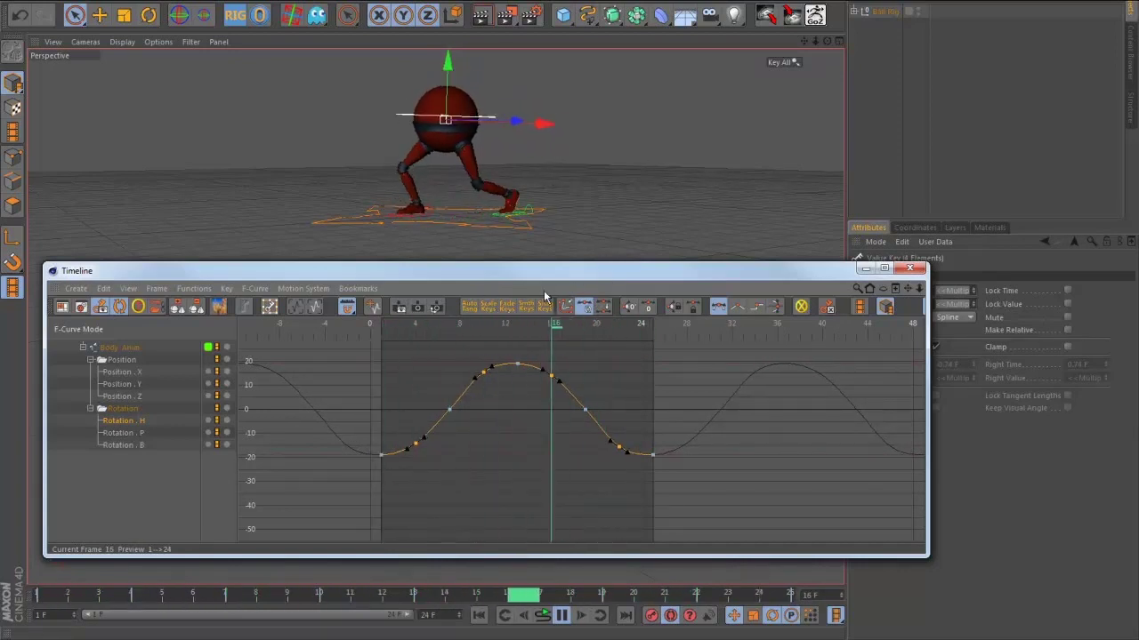
alt+drag(582, 212, 645, 235)
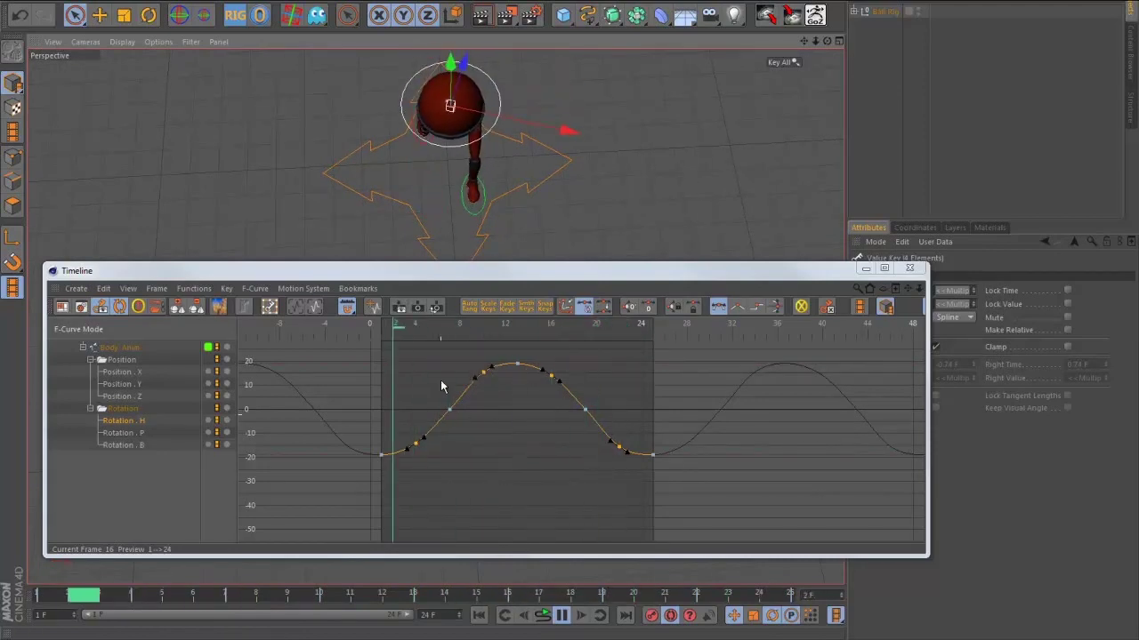
click(449, 410)
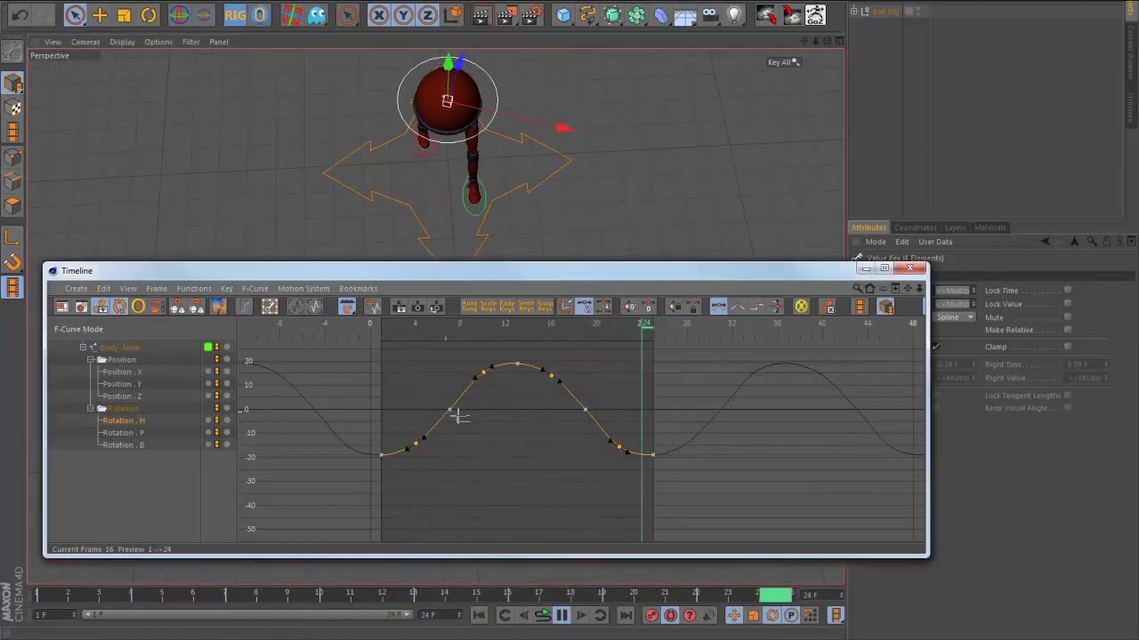
drag(616, 415, 549, 392)
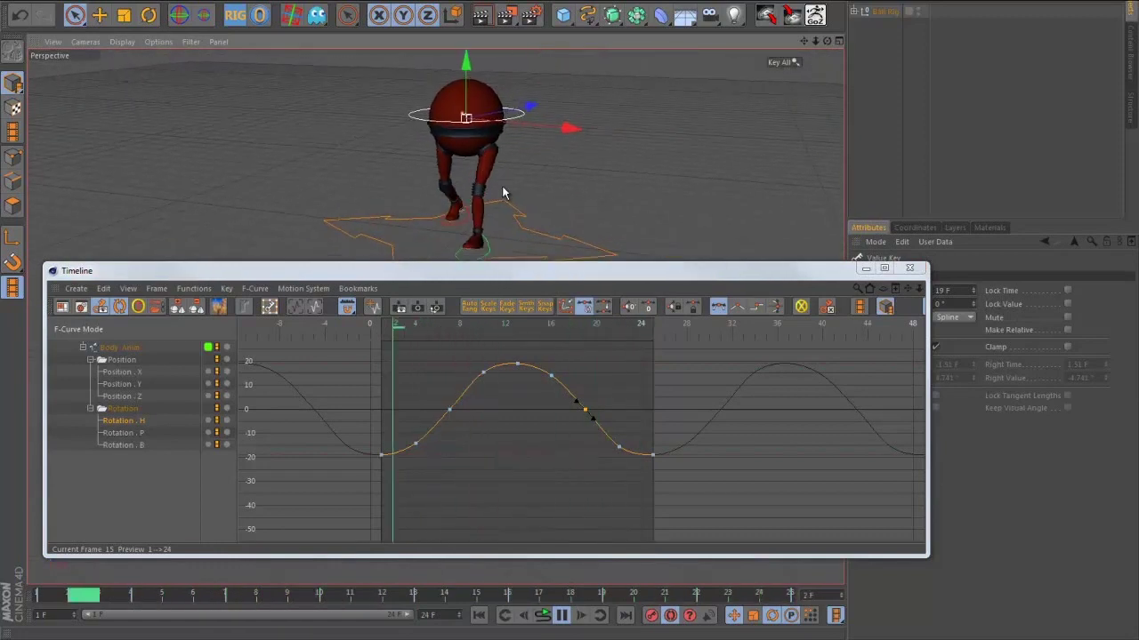
- On the Rotation B curve, lower the frame 7 key and raise the frame 19 key to 1.928°, and play the roll
click(130, 446)
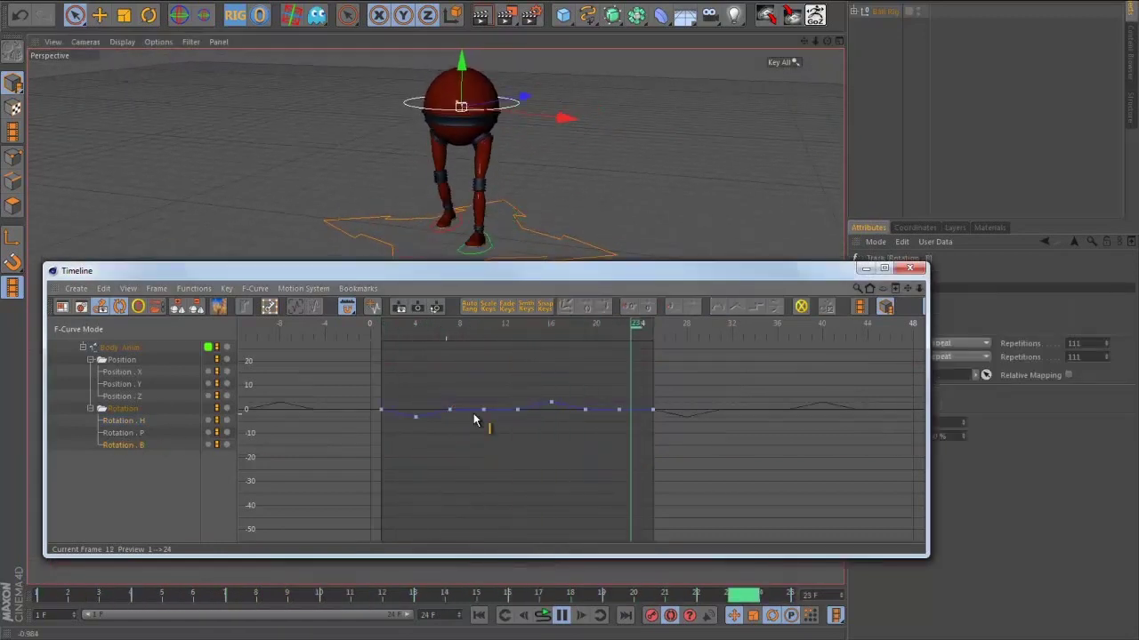
drag(701, 445, 327, 362)
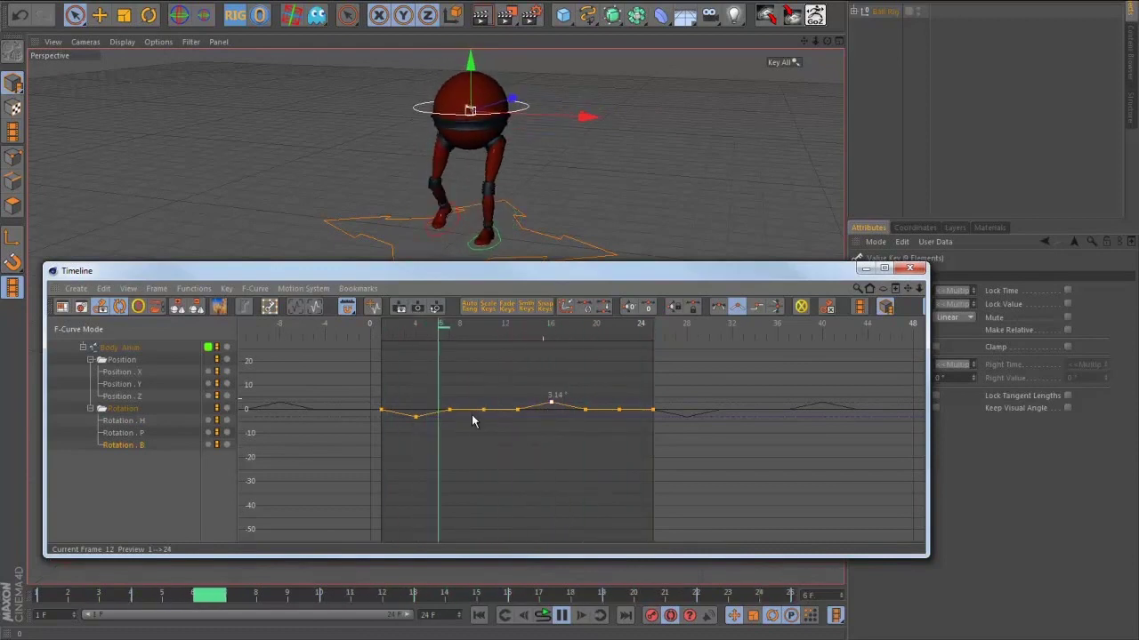
key(h)
scroll(564, 462, down, 5)
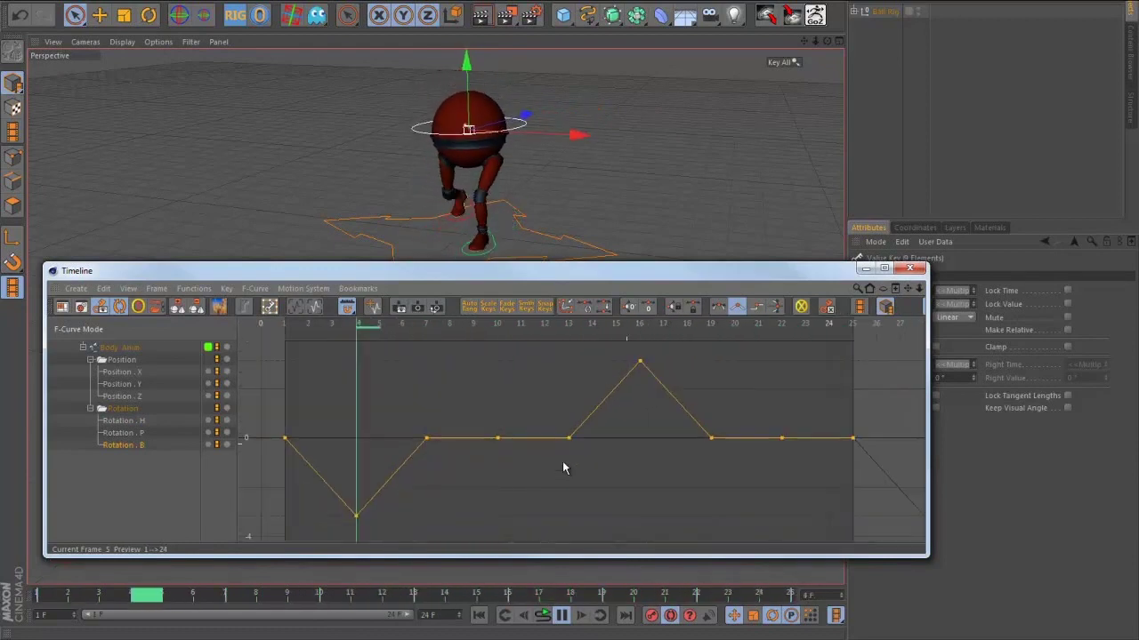
alt+middle_drag(558, 424, 508, 404)
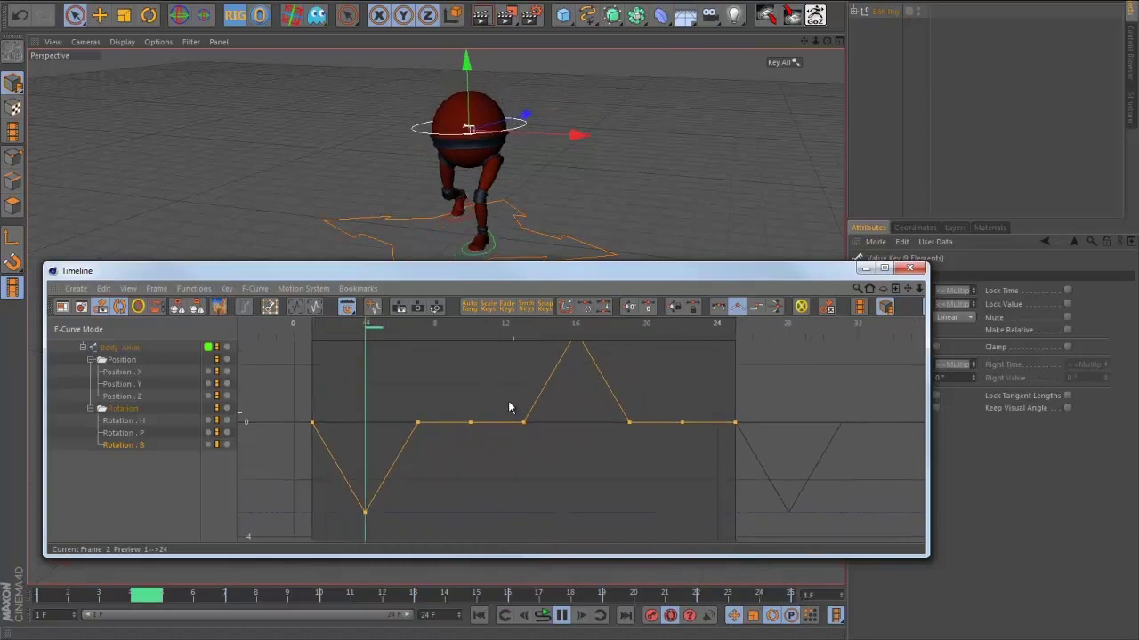
alt+right_drag(508, 404, 542, 465)
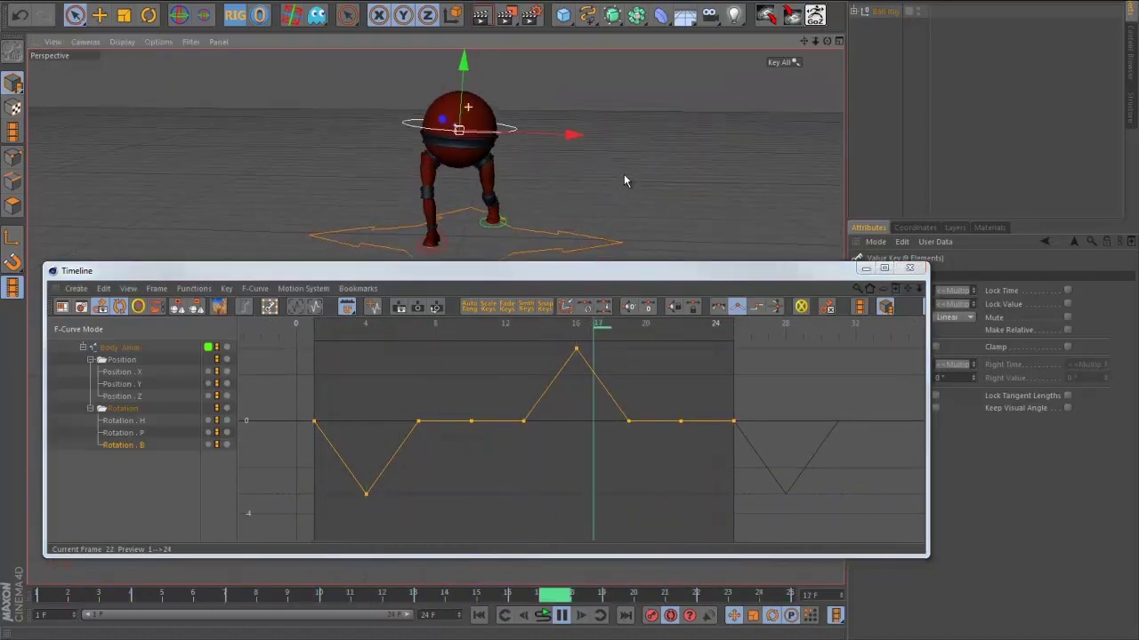
click(56, 596)
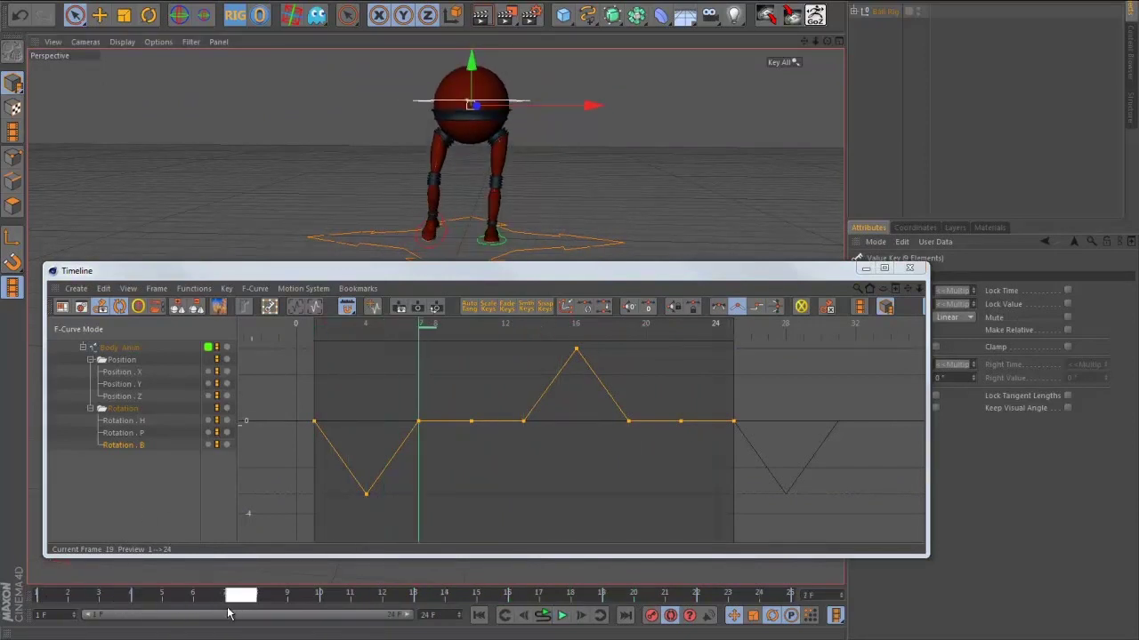
drag(102, 609, 238, 613)
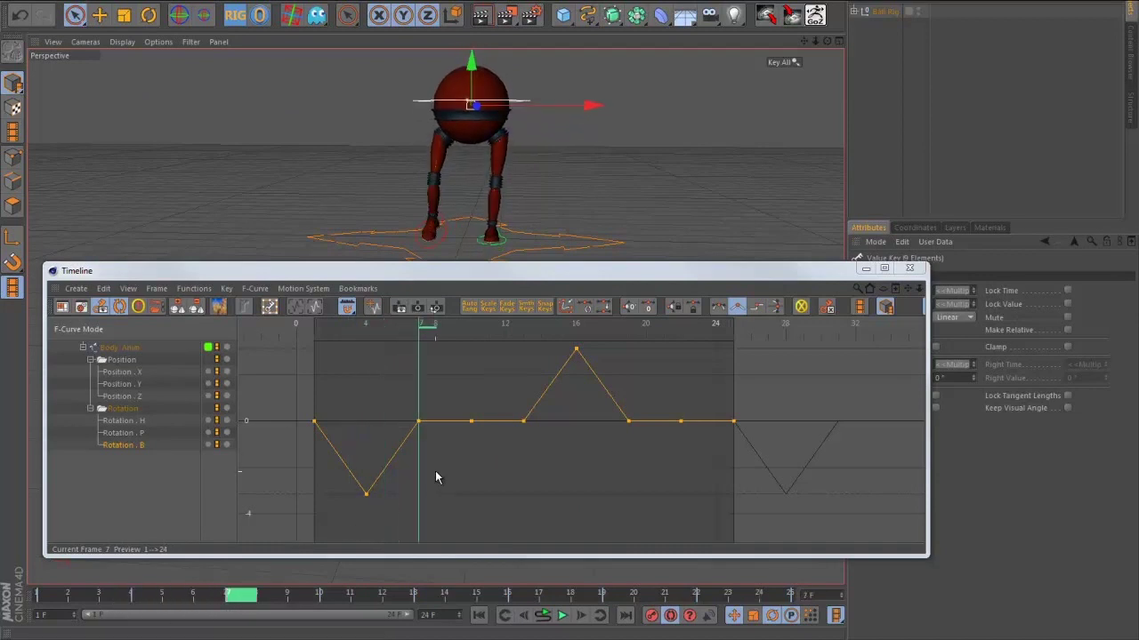
drag(421, 424, 421, 433)
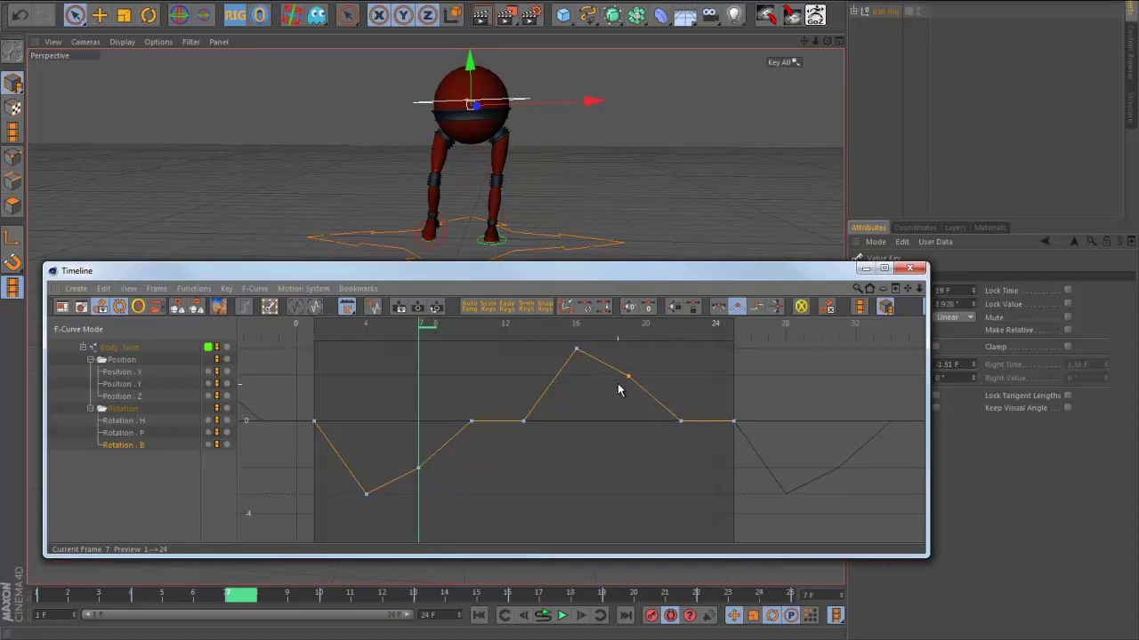
key(F8)
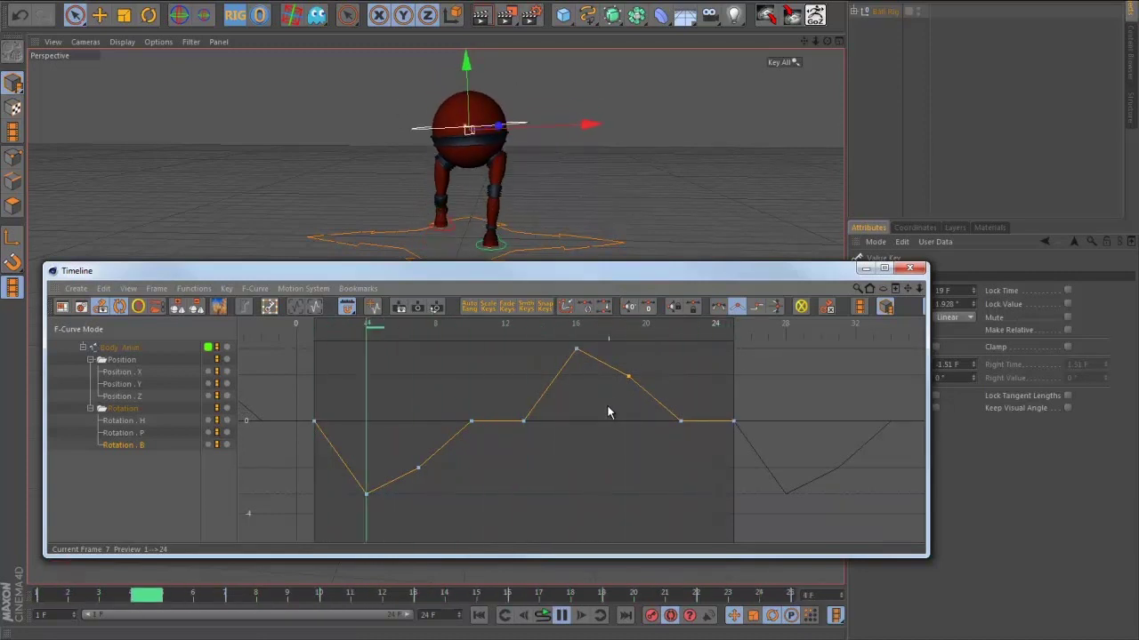
key(F8)
- Delete the Rotation B keys at frames 10 and 22
key(Delete)
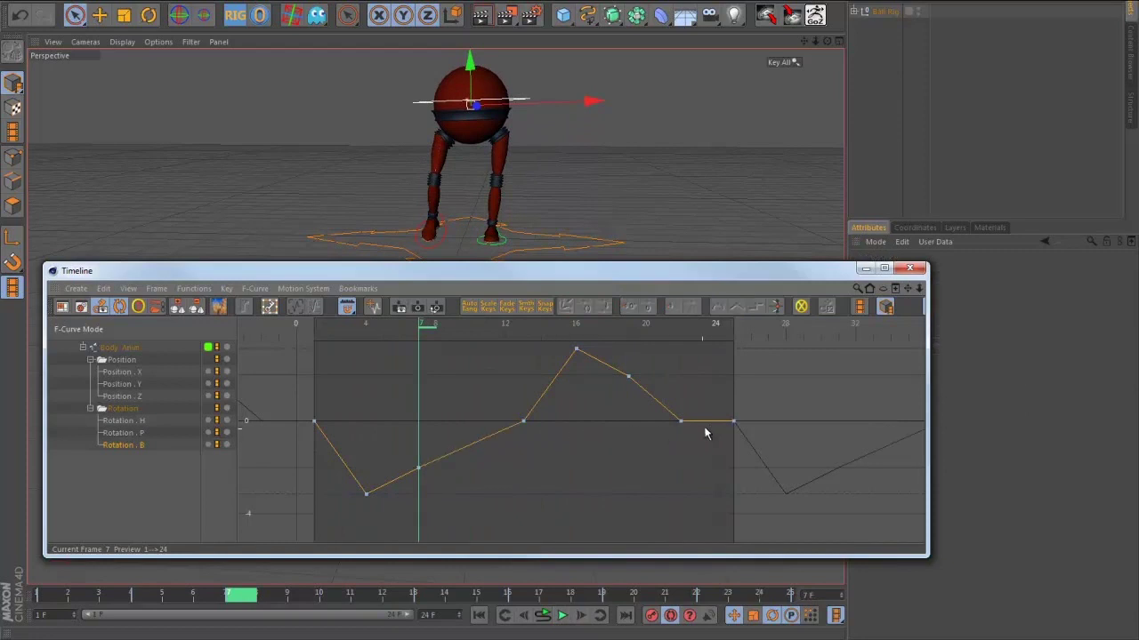
click(679, 420)
key(Delete)
- Select all remaining Rotation B keys and give them spline interpolation with automatic tangents
drag(788, 511, 275, 338)
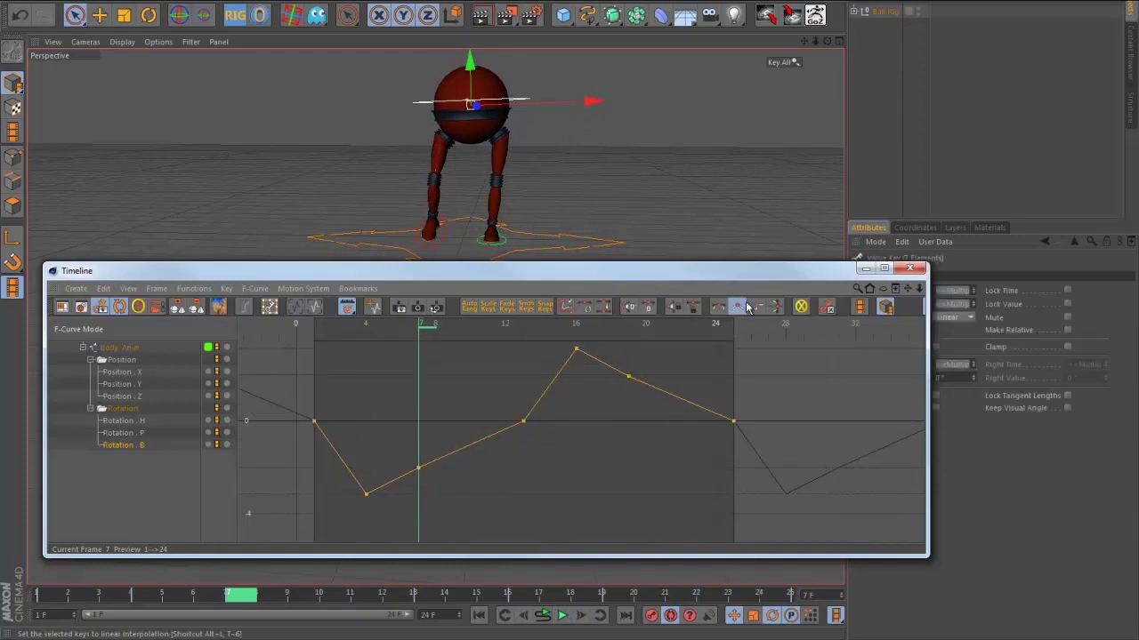
click(717, 308)
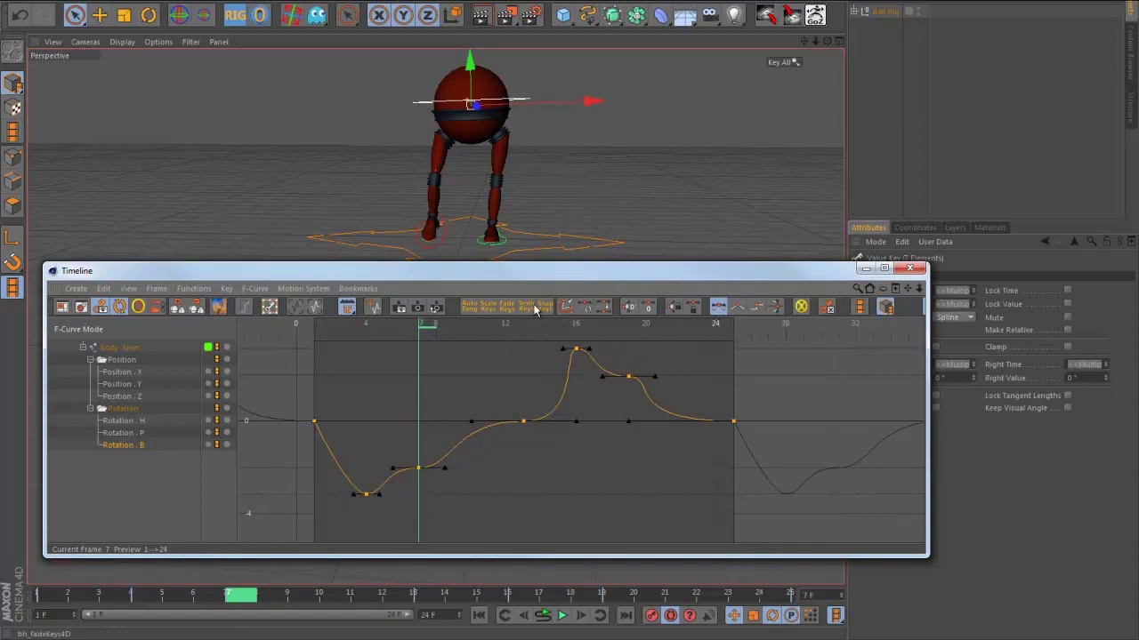
click(585, 307)
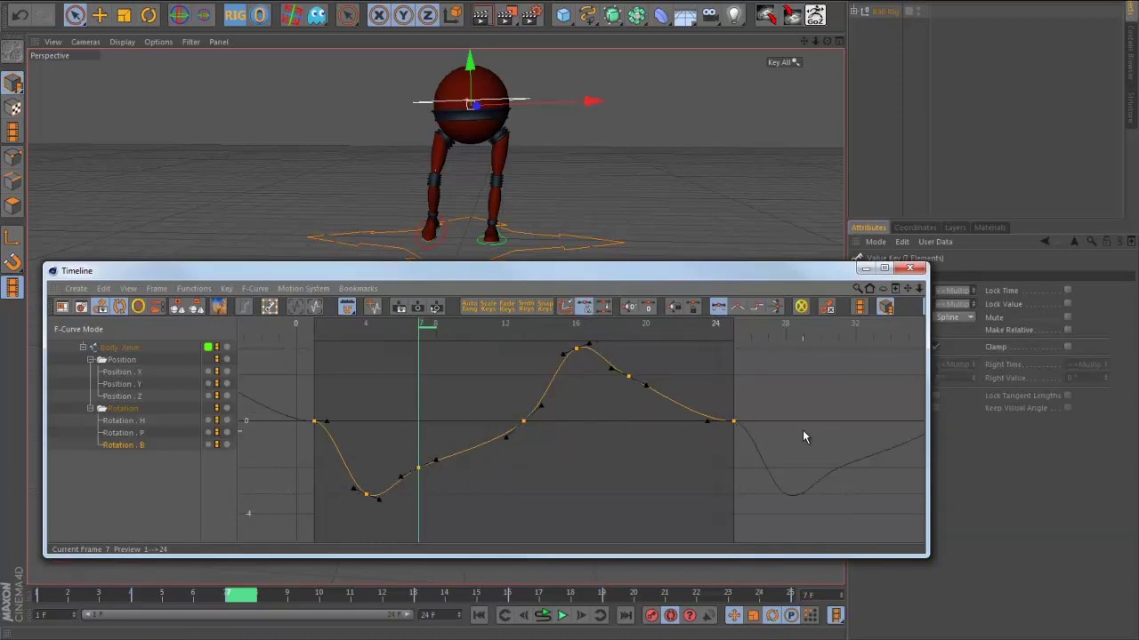
- Match the tangents of the first and last Rotation B keys so the curve flows smoothly through the loop point
alt+right_drag(802, 430, 528, 451)
alt+middle_drag(528, 452, 655, 414)
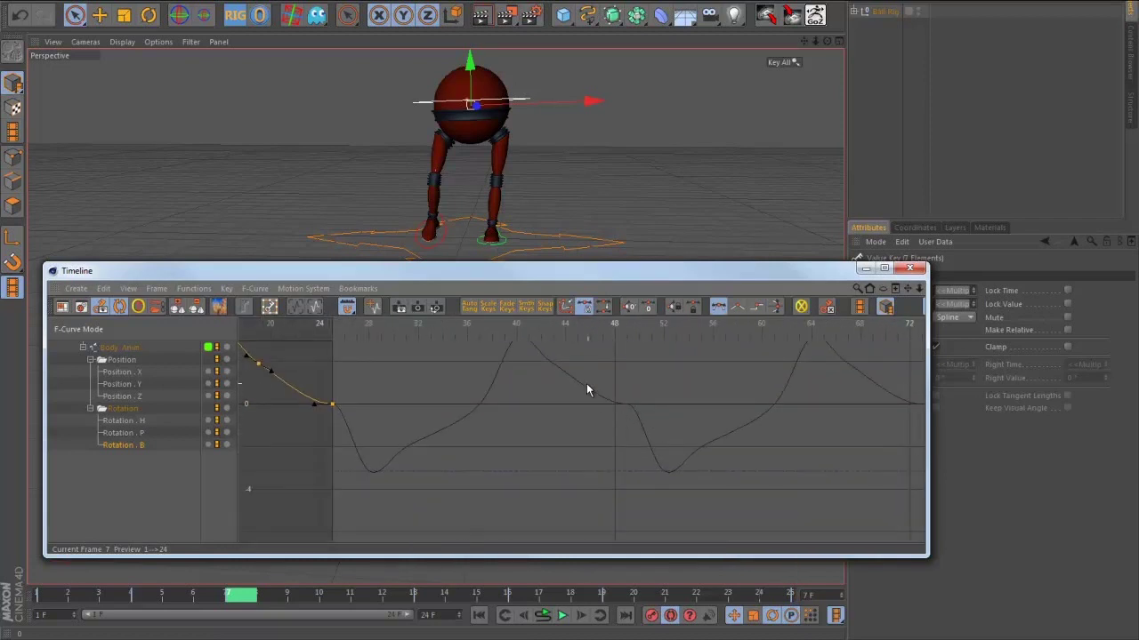
alt+middle_drag(415, 432, 605, 429)
drag(399, 391, 464, 423)
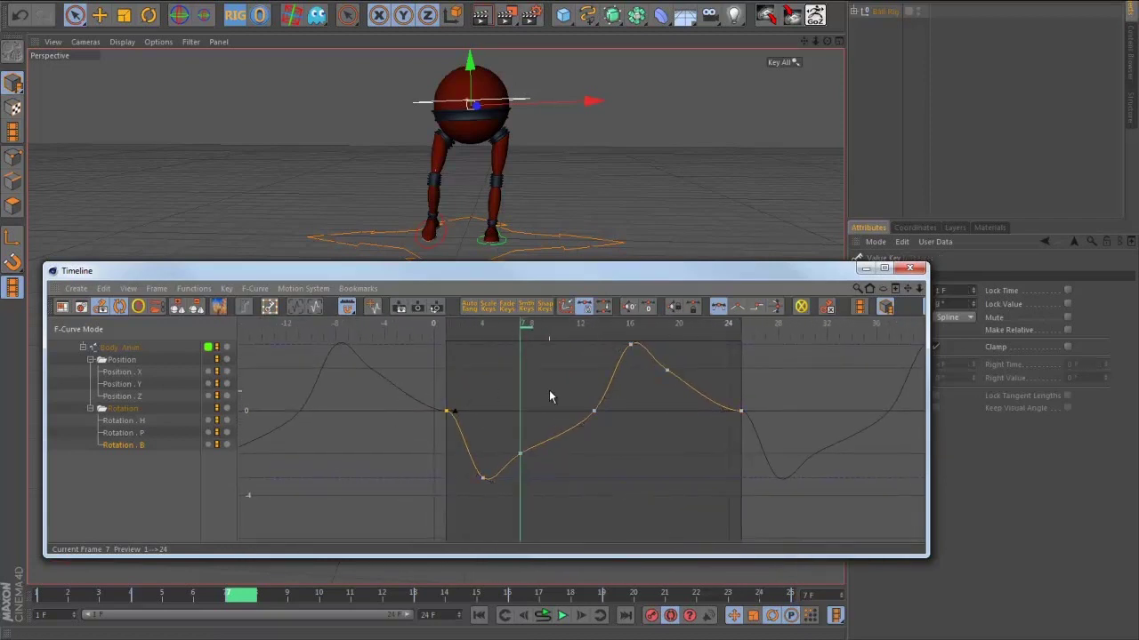
click(725, 408)
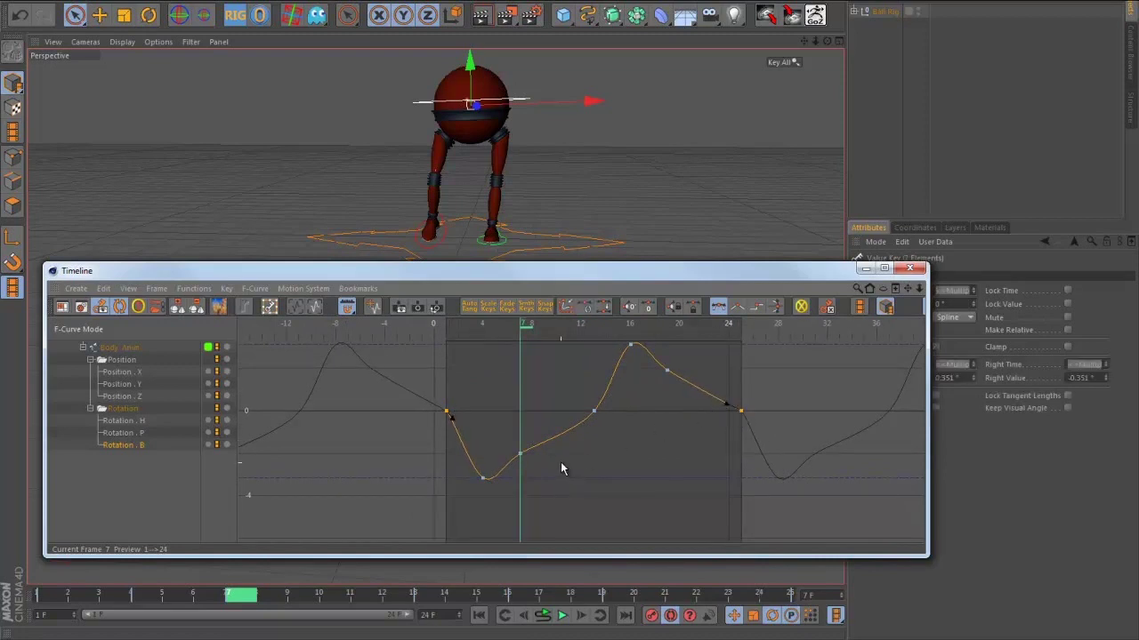
- Select the Rotation B keys at frames 7 and 19 and scale them repeatedly away from zero to round the curve
drag(505, 436, 507, 438)
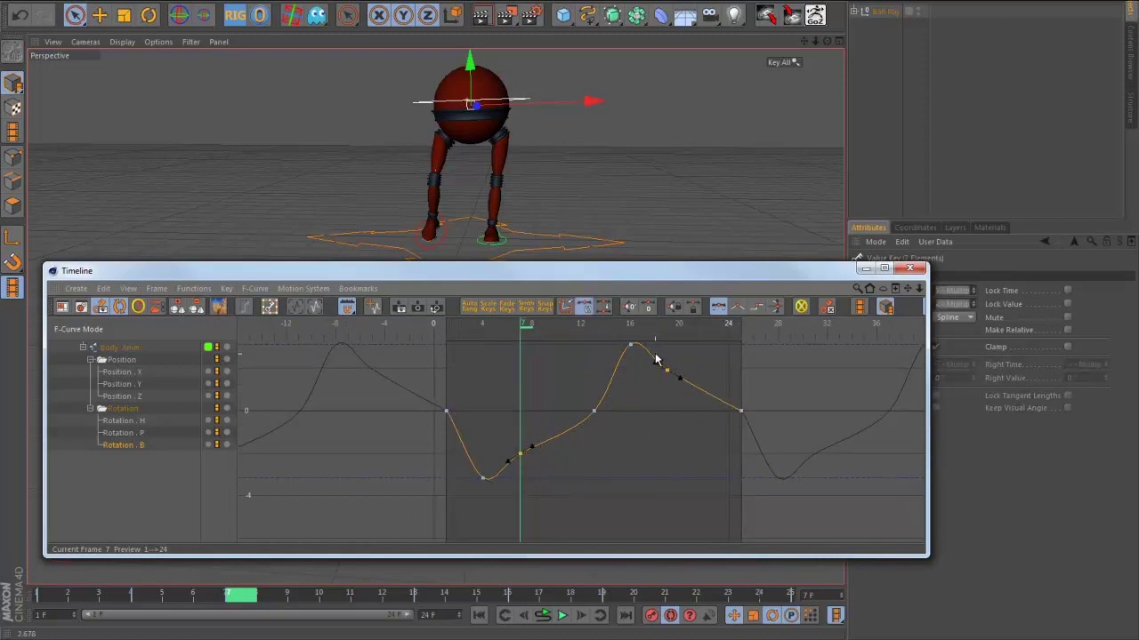
click(486, 306)
click(486, 306)
click(485, 306)
click(486, 306)
click(485, 306)
click(486, 306)
click(486, 306)
click(486, 306)
alt+middle_drag(661, 377, 619, 396)
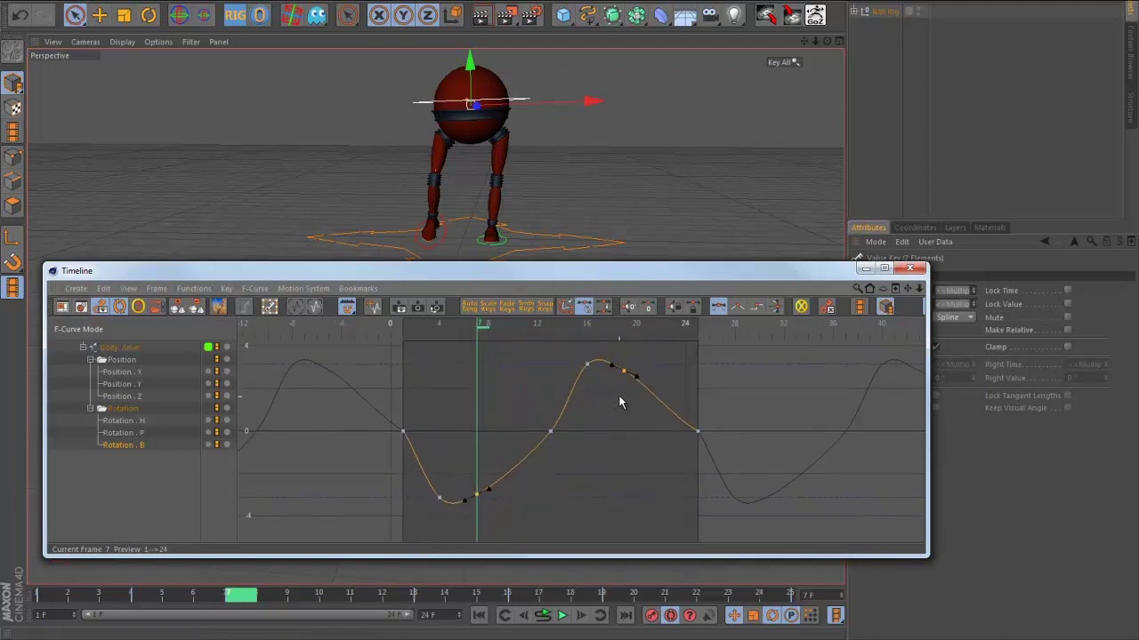
- Play the walk cycle and scrub through its frames to examine how the body rolls over each step
key(F8)
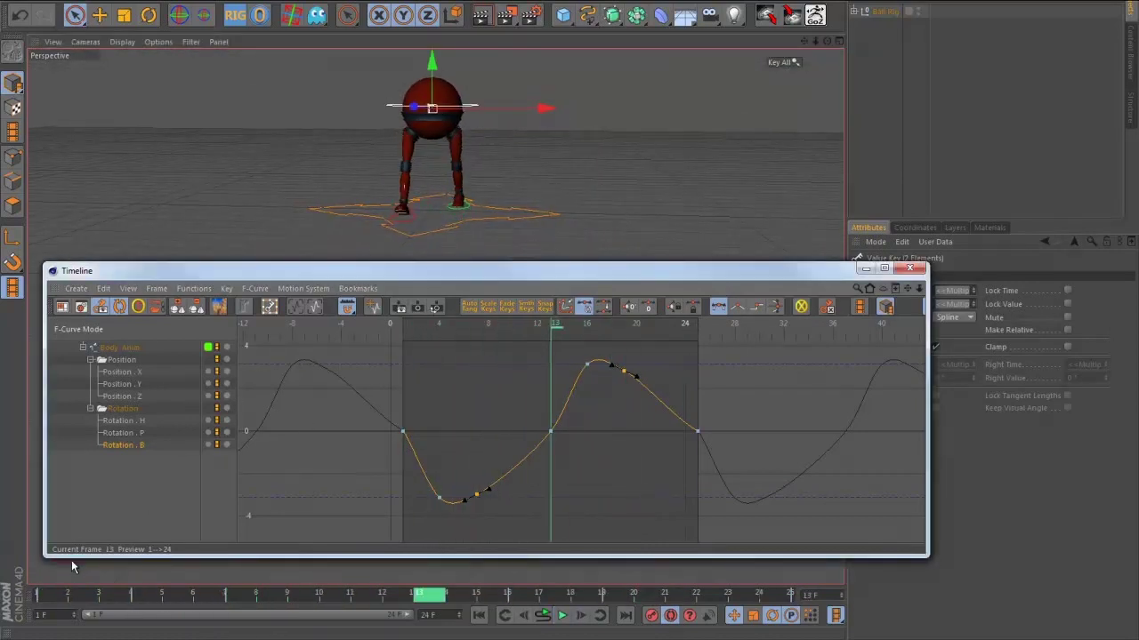
drag(66, 603, 109, 603)
mouse_move(696, 204)
alt+mouse_down()
mouse_move(721, 194)
mouse_move(710, 194)
alt+mouse_up()
click(172, 594)
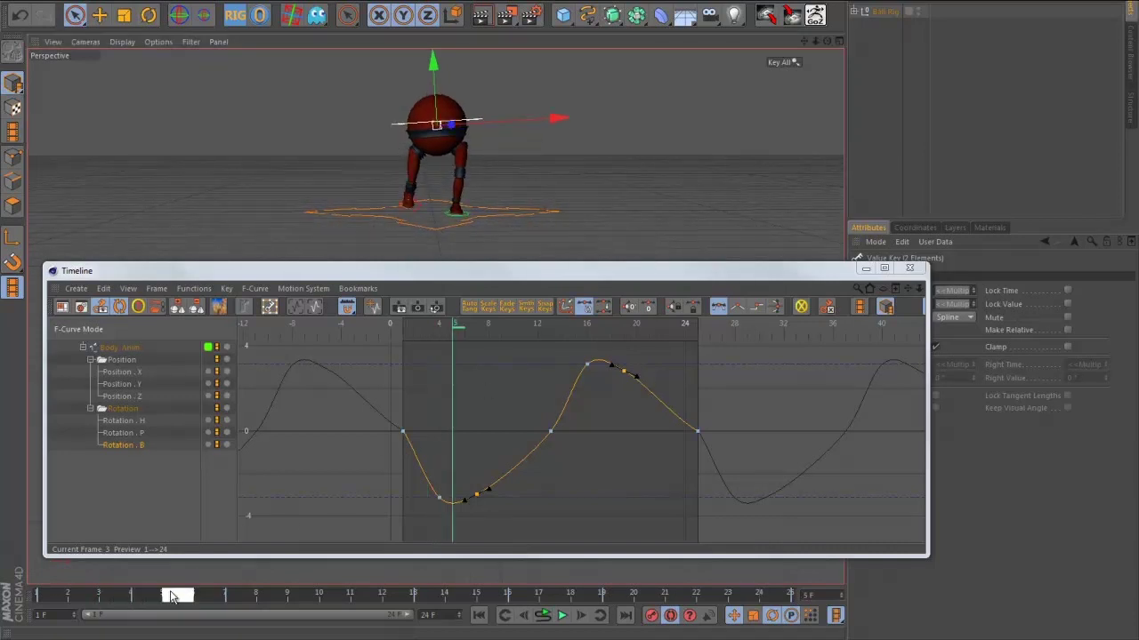
drag(194, 598, 229, 602)
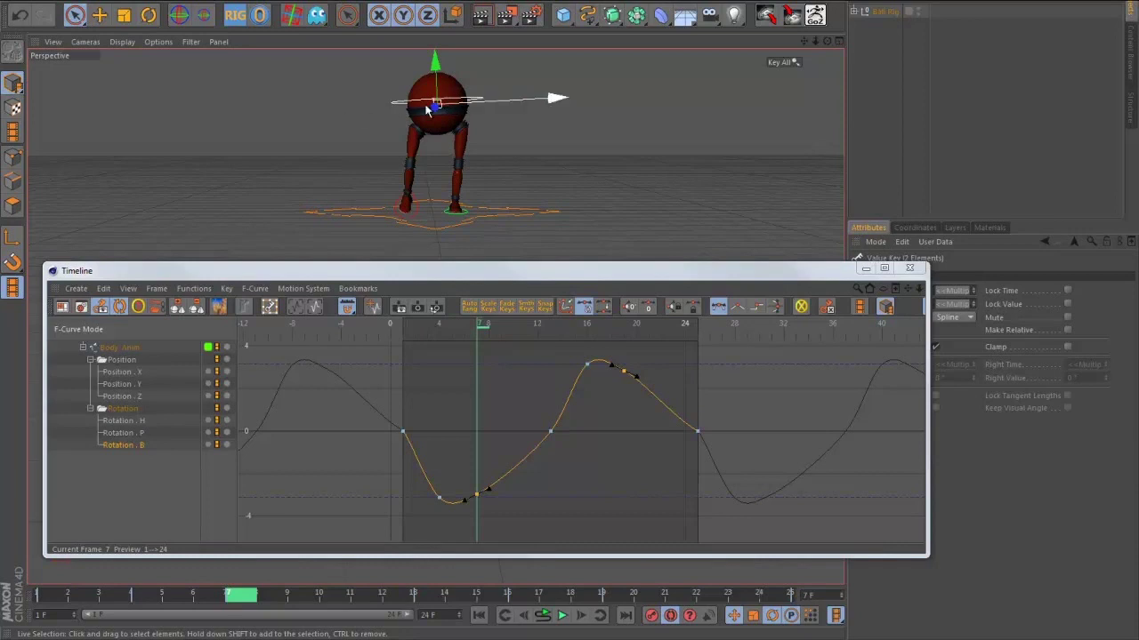
drag(249, 598, 692, 584)
- Shorten the tangents of the first Rotation B key and adjust the tangent handles of the keys at frames 4 and 16
click(696, 430)
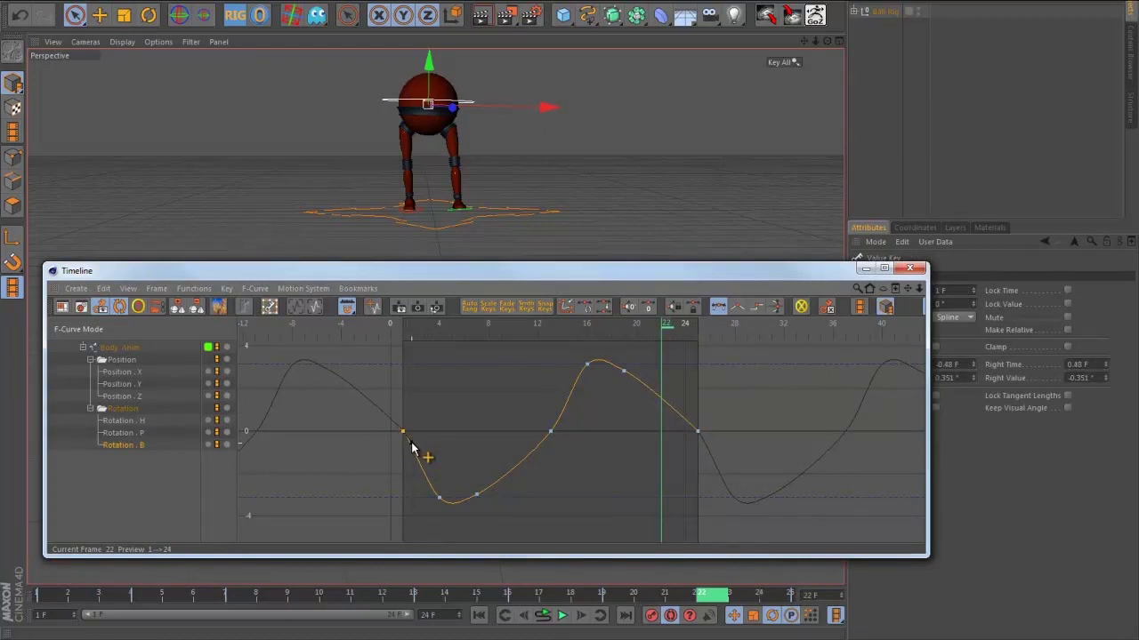
alt+right_drag(570, 491, 525, 445)
alt+middle_drag(792, 456, 632, 435)
alt+right_drag(631, 435, 592, 386)
alt+right_drag(516, 416, 515, 381)
click(510, 376)
alt+middle_drag(458, 482, 443, 445)
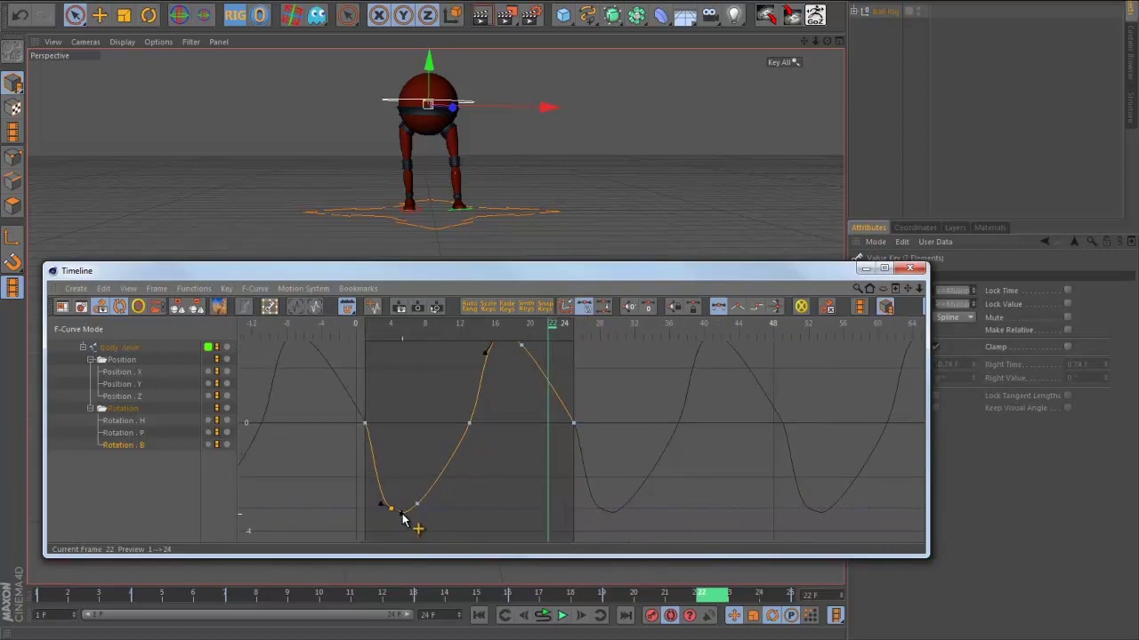
drag(402, 514, 401, 512)
alt+middle_drag(529, 357, 546, 391)
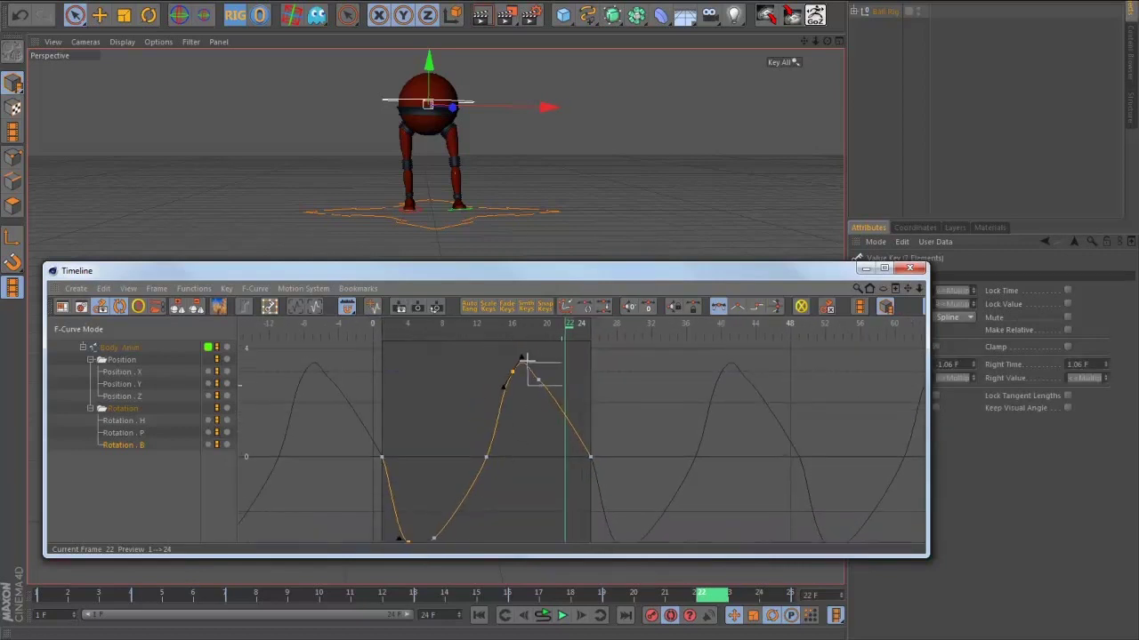
- Reshape the tangents of the Rotation B keys at frames 7 and 19 to round the curve's extremes
click(524, 361)
alt+middle_drag(431, 512, 430, 483)
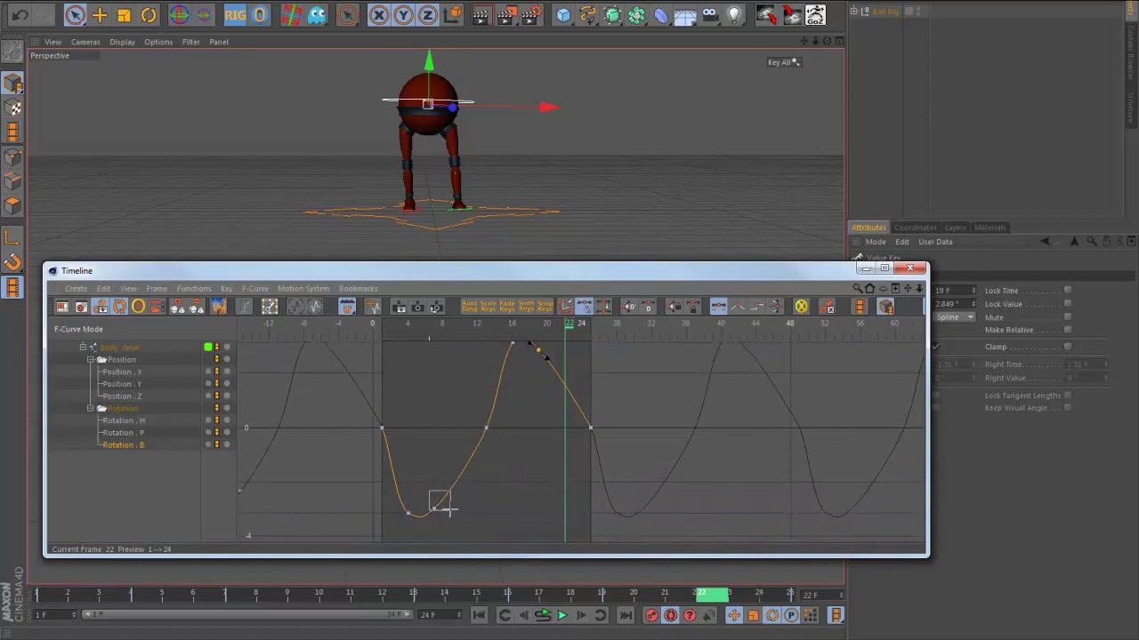
drag(426, 513, 426, 511)
alt+middle_drag(579, 369, 547, 439)
alt+right_drag(547, 439, 734, 392)
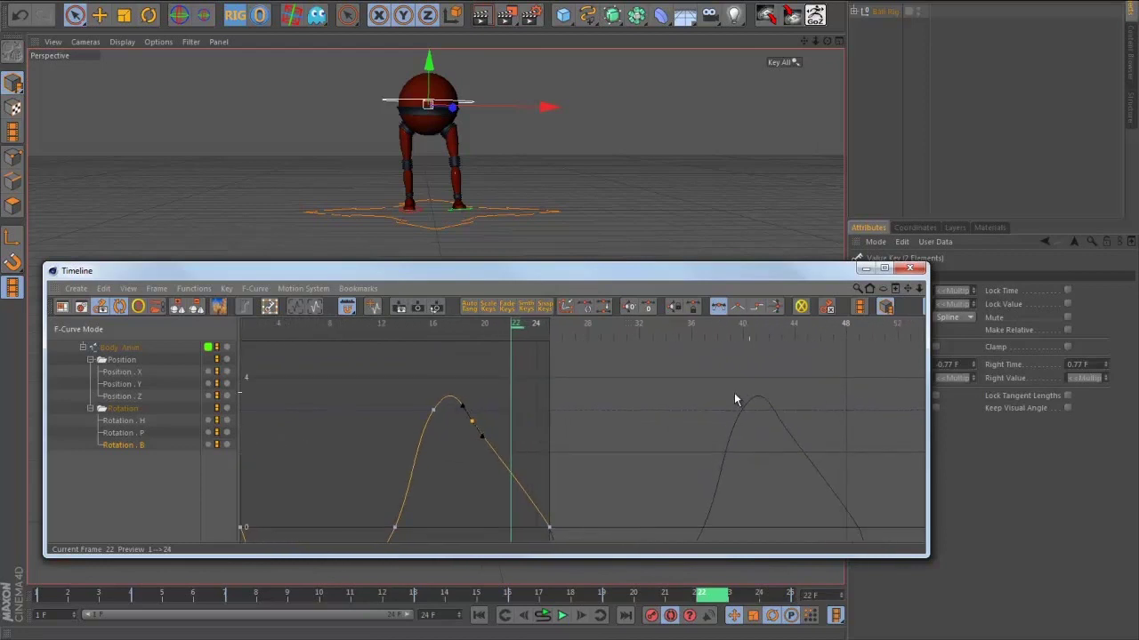
alt+right_drag(561, 408, 616, 416)
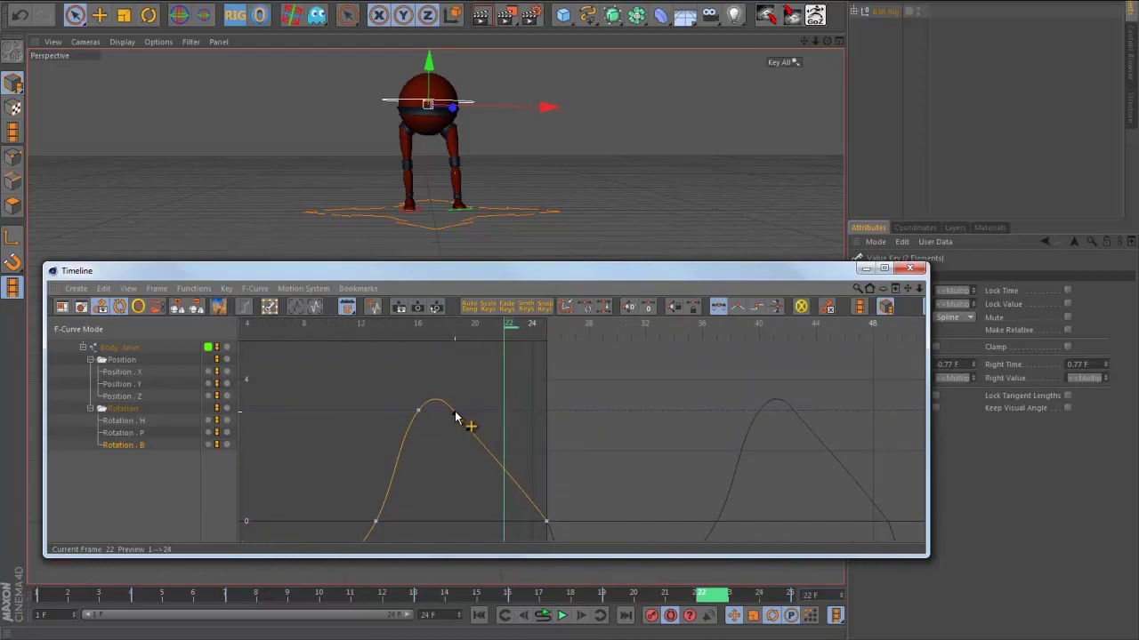
- Fine-tune the Rotation B tangents at frames 16 and 7 to soften the peak and trough, checking the result in playback
click(433, 395)
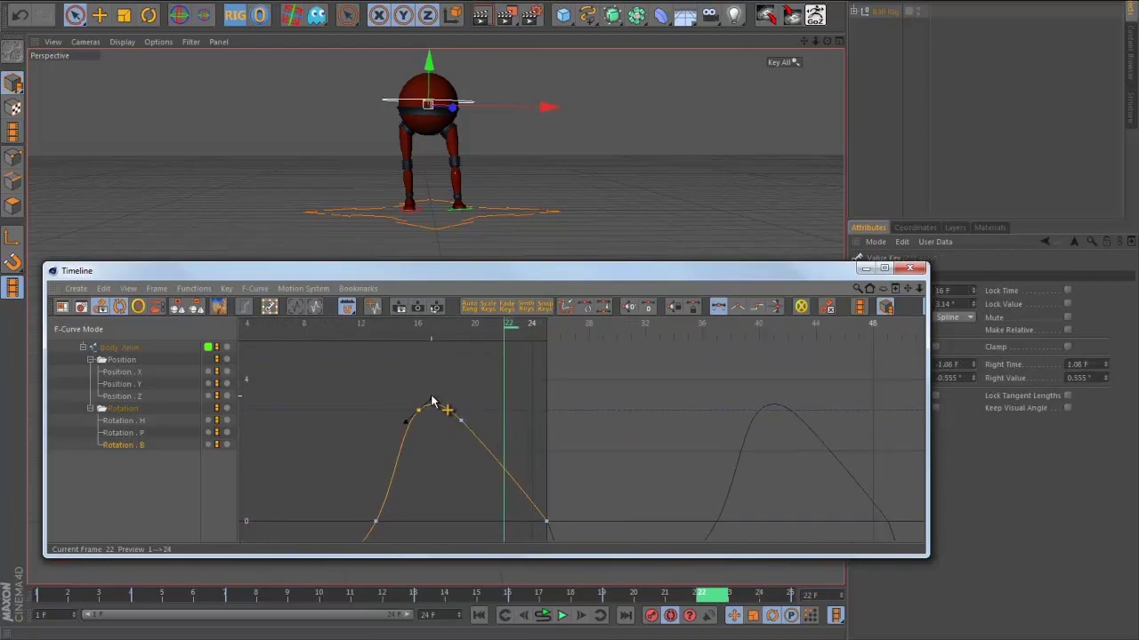
alt+middle_drag(480, 396, 750, 311)
alt+middle_drag(548, 512, 492, 390)
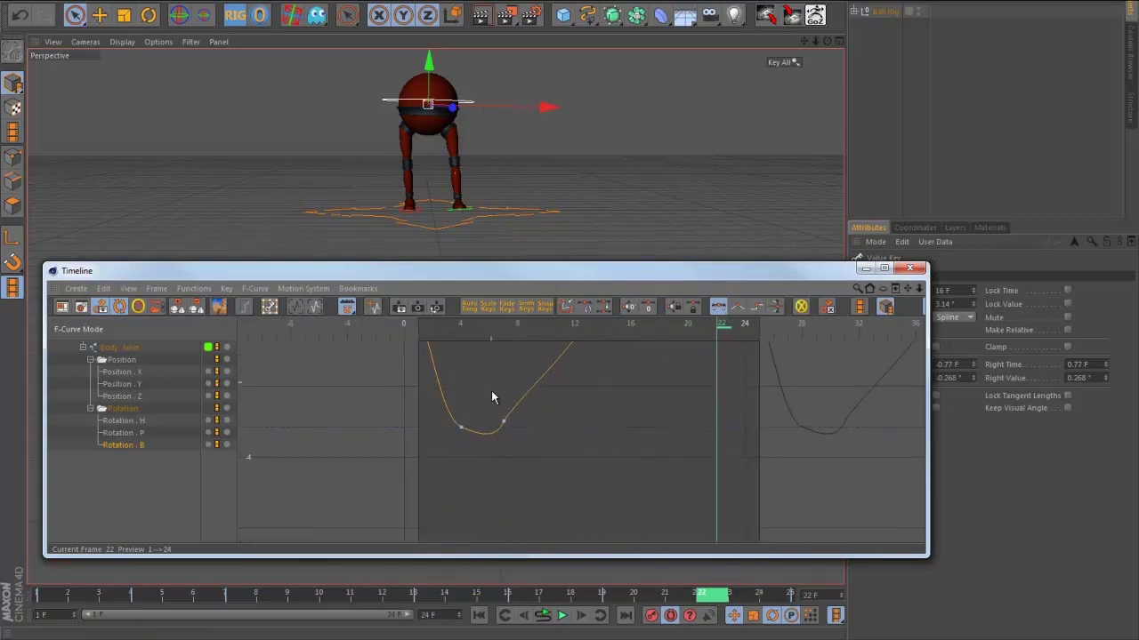
alt+middle_drag(466, 463, 481, 478)
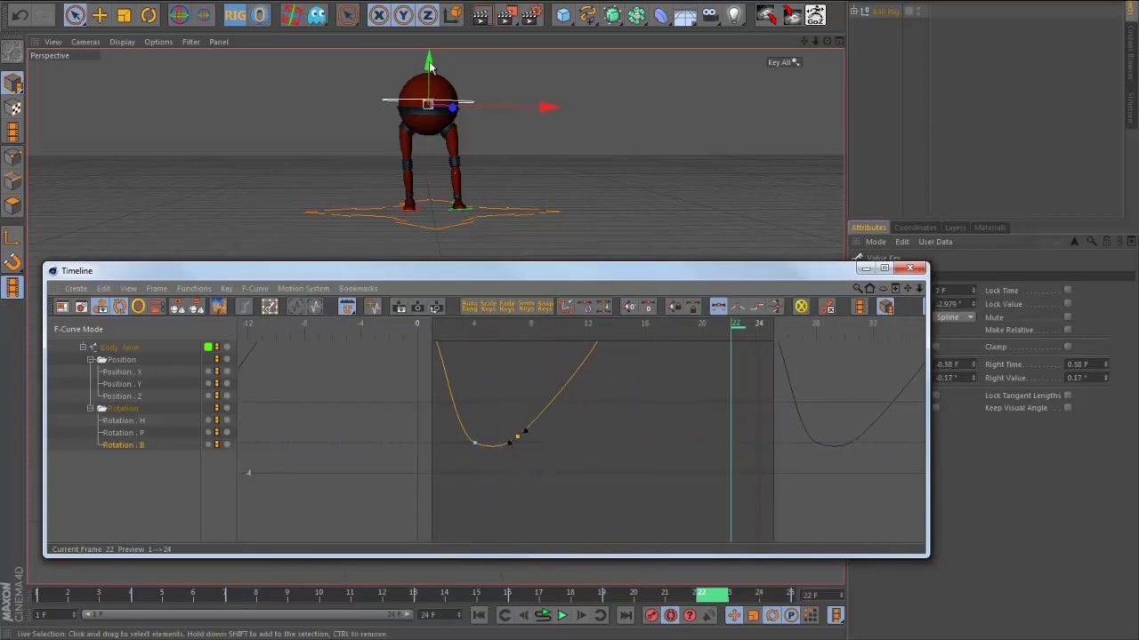
middle_drag(580, 416, 536, 428)
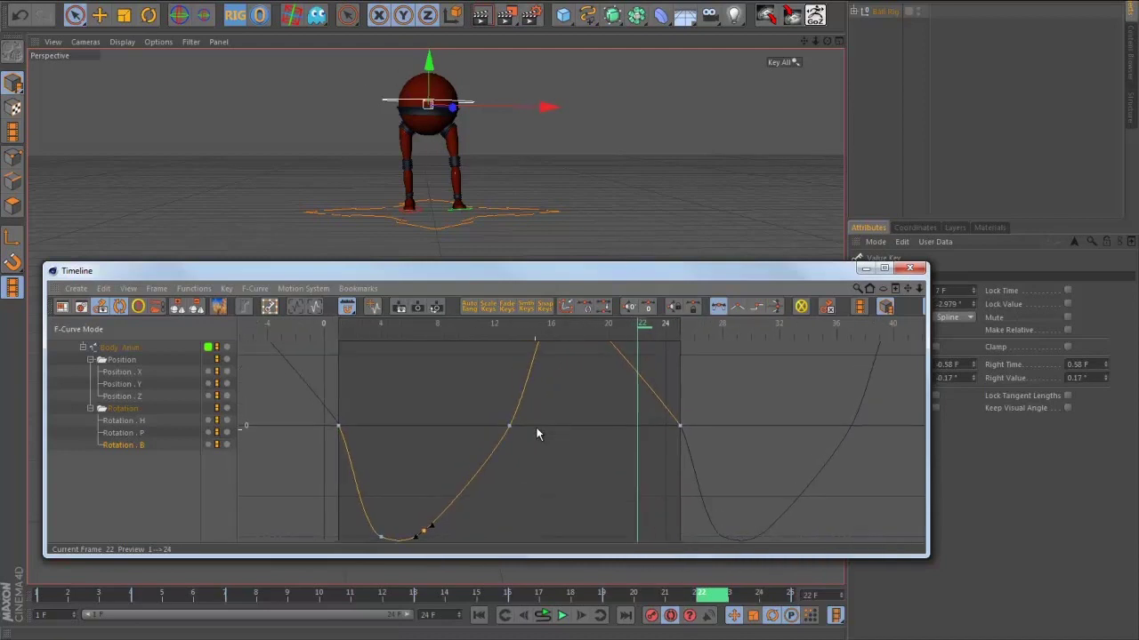
alt+right_drag(620, 428, 507, 410)
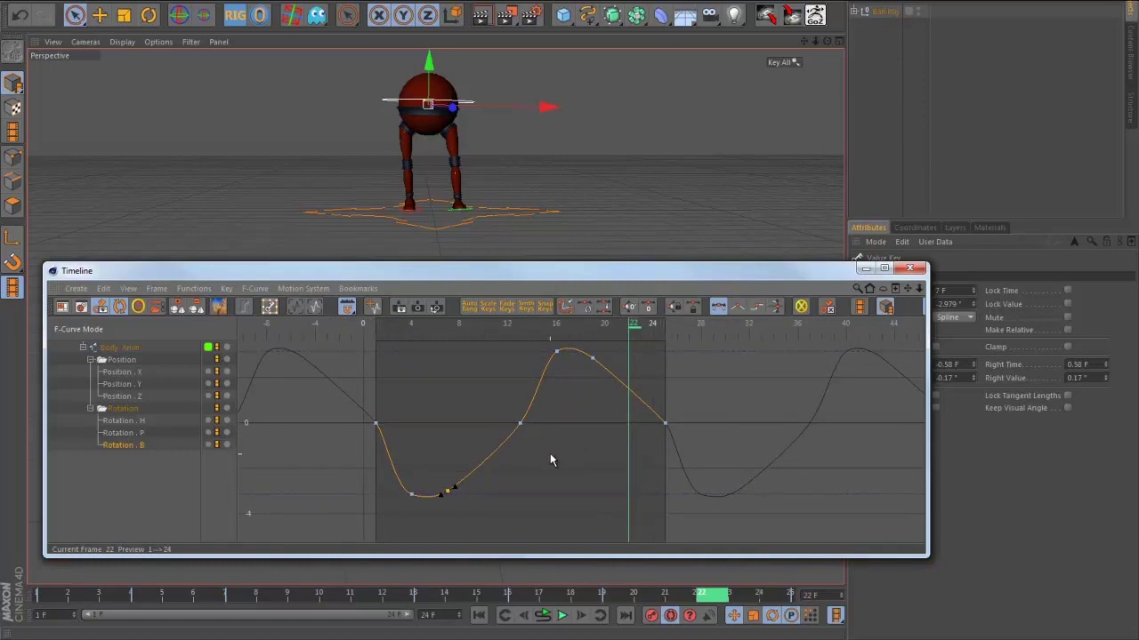
key(F8)
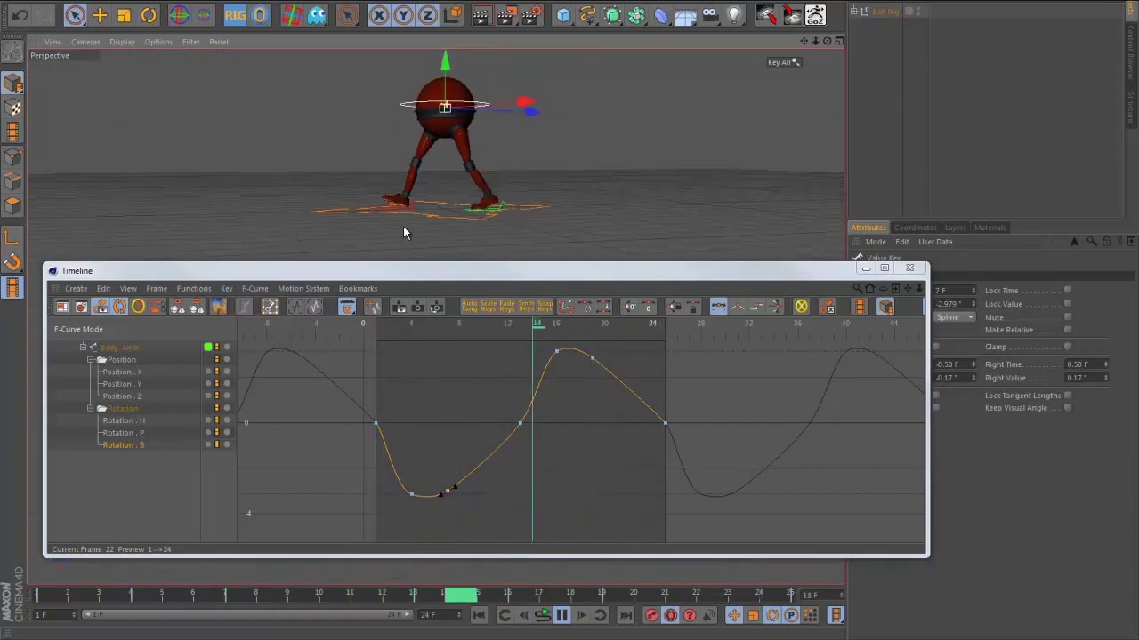
key(F8)
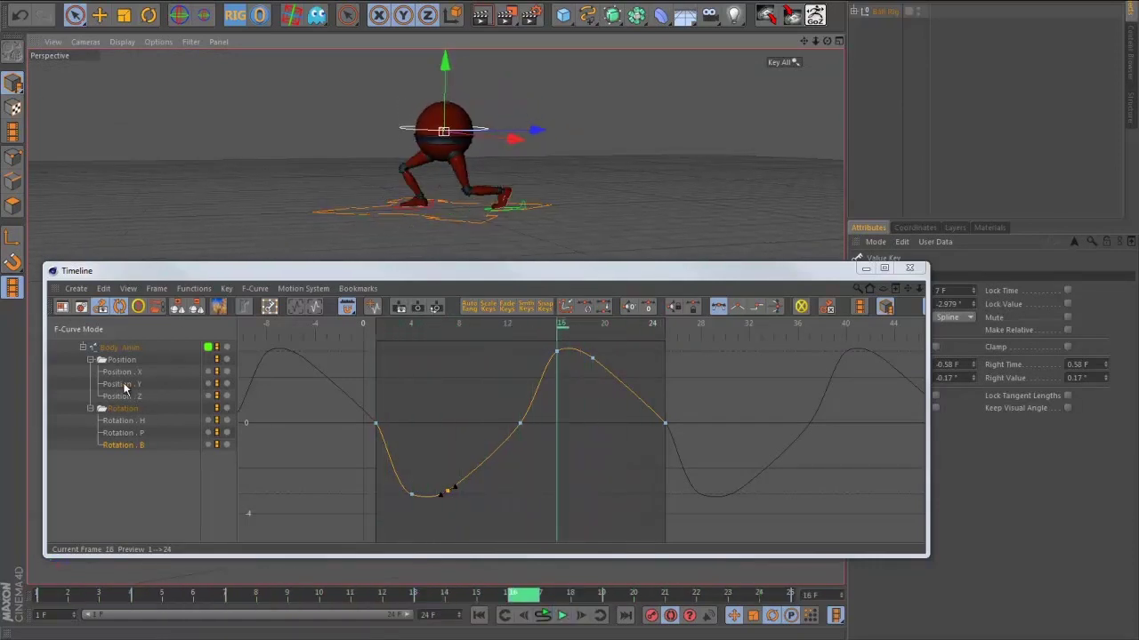
- Show the body's Position Y curve and adjust the tangents around frames 13 and 22 so each descent falls smoothly
click(122, 385)
alt+right_drag(598, 409, 623, 539)
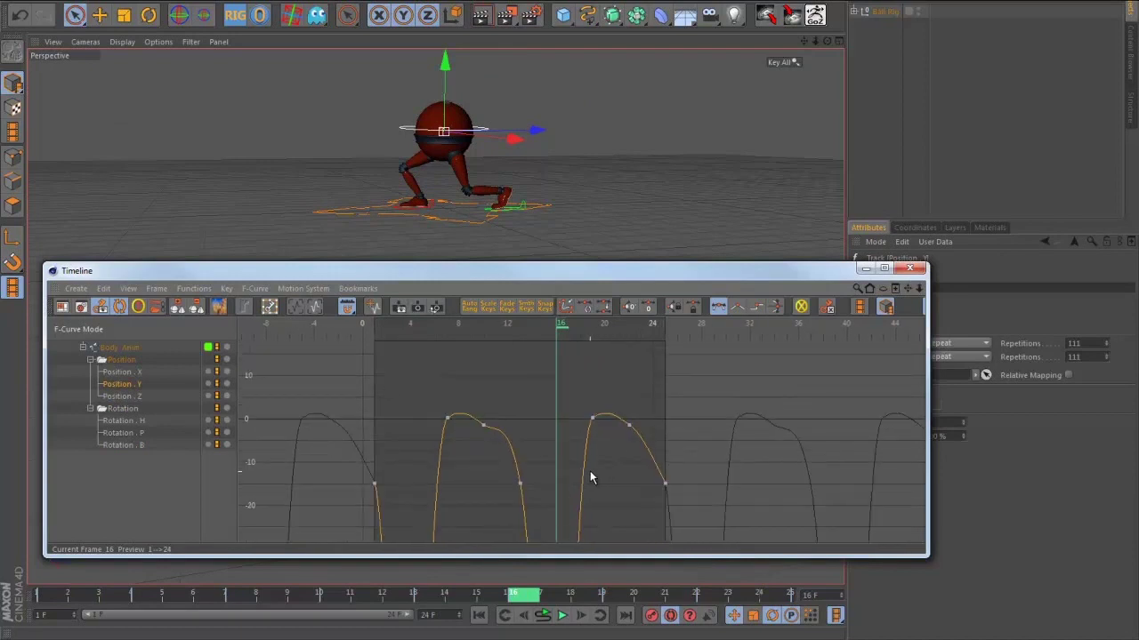
alt+middle_drag(590, 464, 559, 334)
alt+right_drag(560, 342, 537, 312)
alt+middle_drag(480, 365, 521, 392)
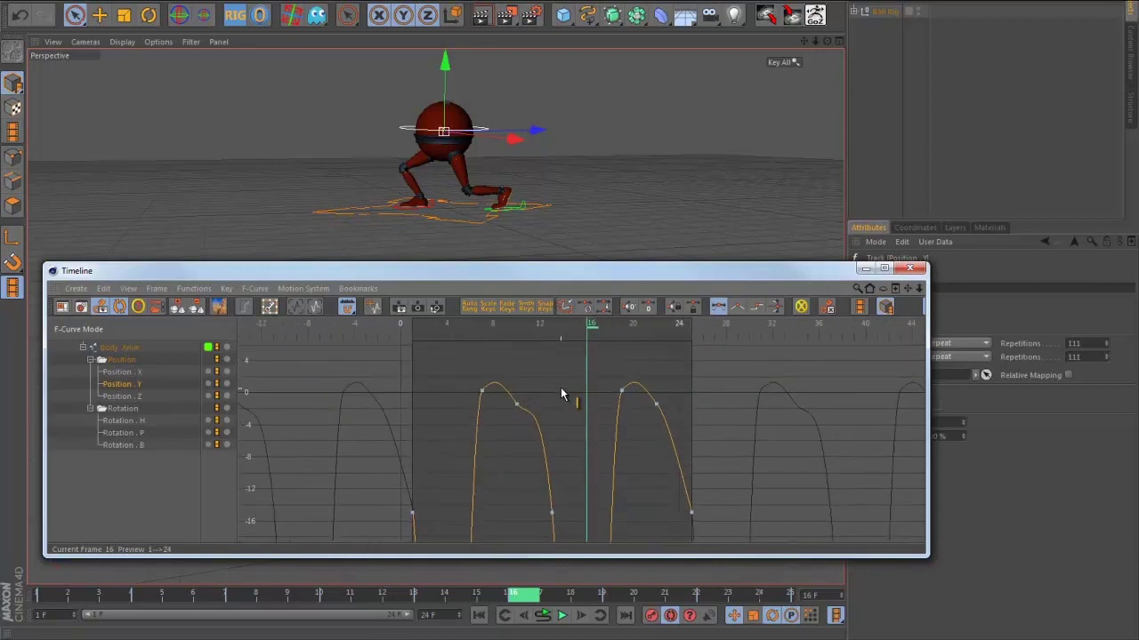
alt+right_drag(560, 389, 600, 420)
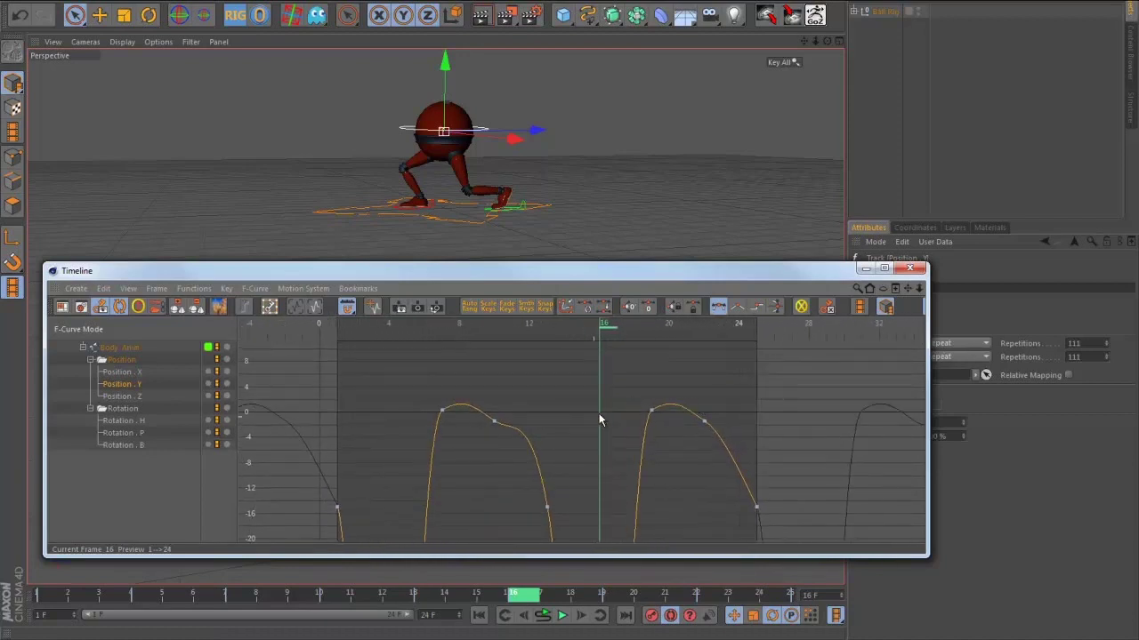
click(546, 507)
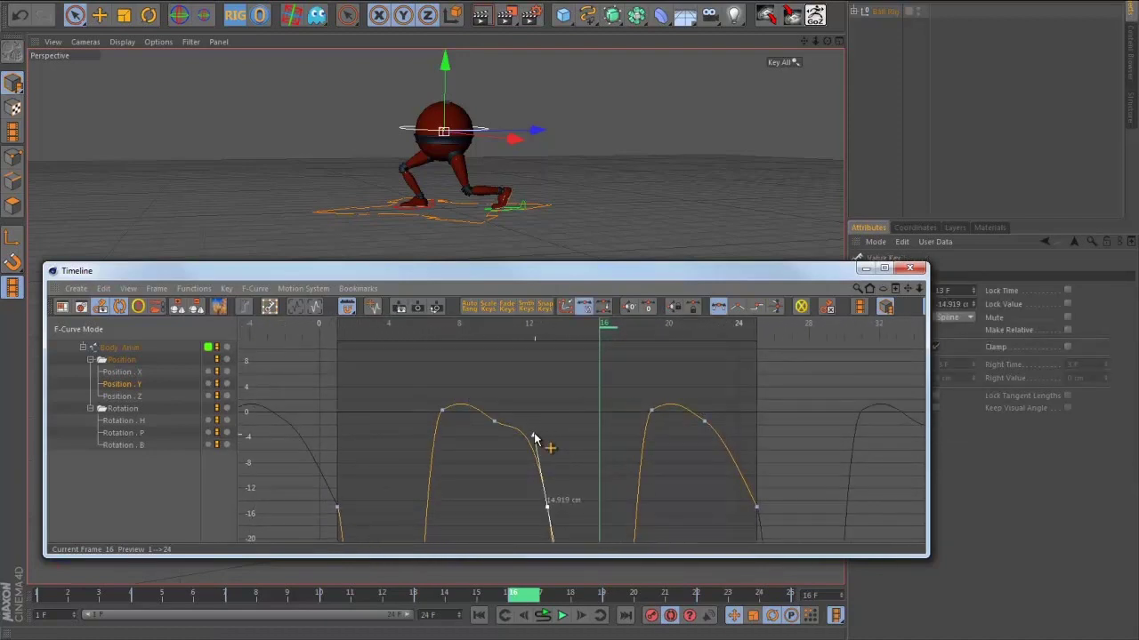
alt+right_drag(596, 495, 573, 478)
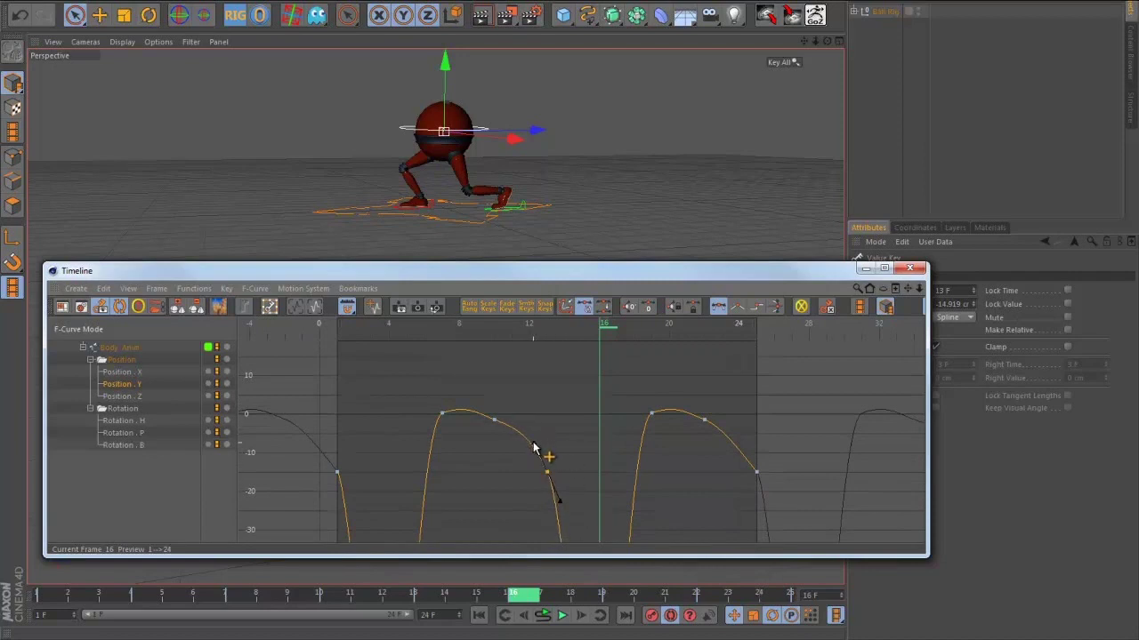
click(538, 456)
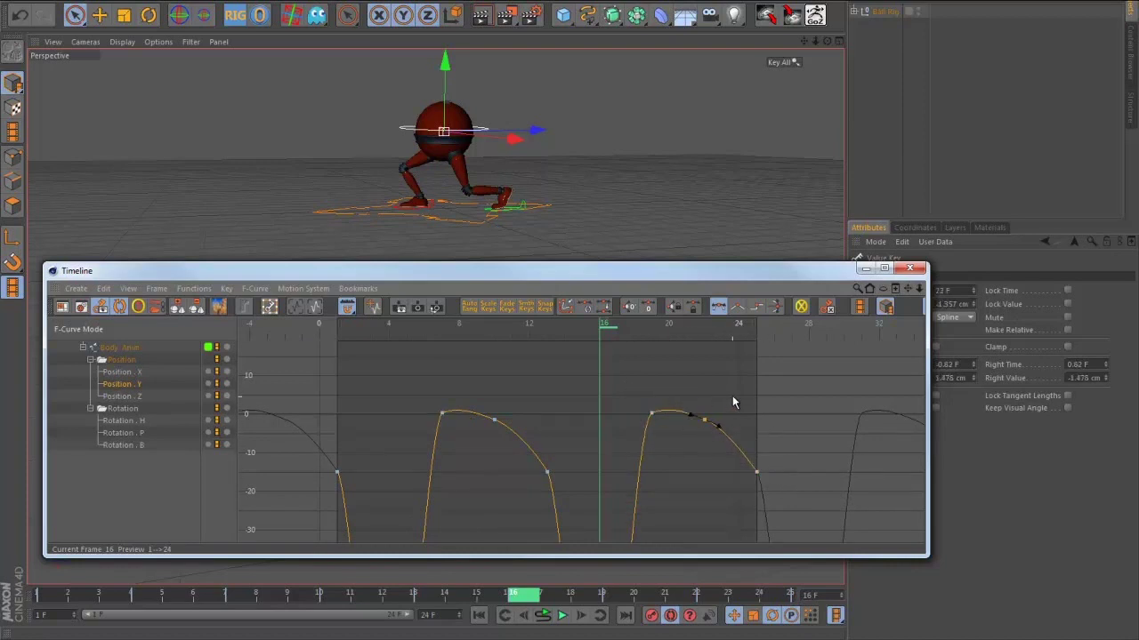
- Select the lowest Position Y keys at frames 4 and 16 and raise them to about -34 cm, viewing the pose at frame 4
alt+middle_drag(634, 453, 566, 342)
alt+right_drag(598, 441, 499, 412)
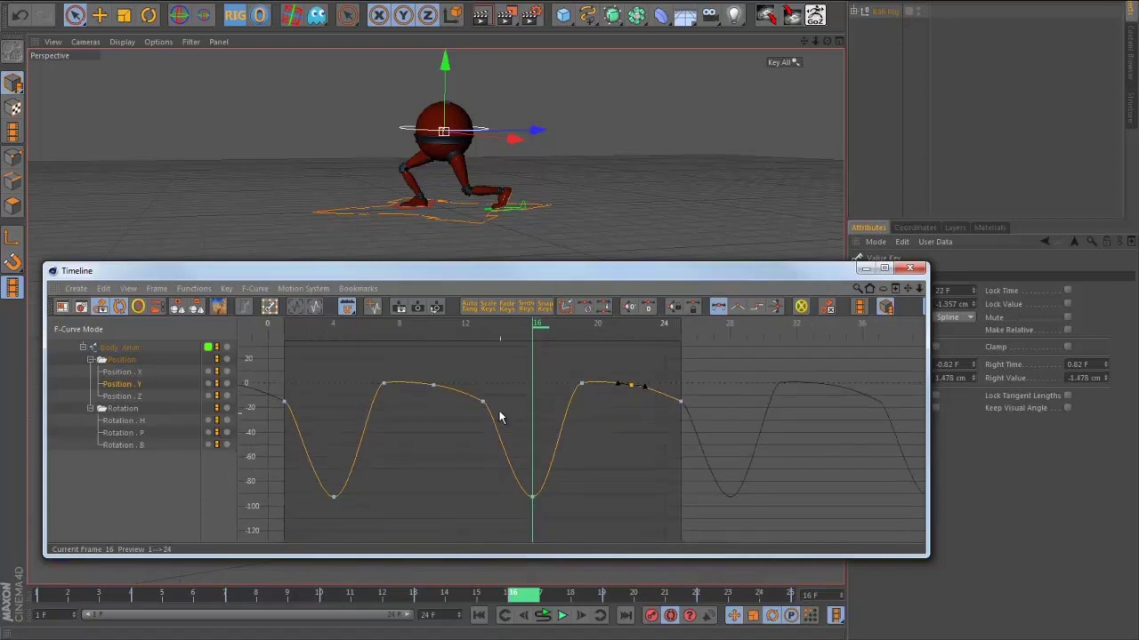
drag(576, 518, 347, 474)
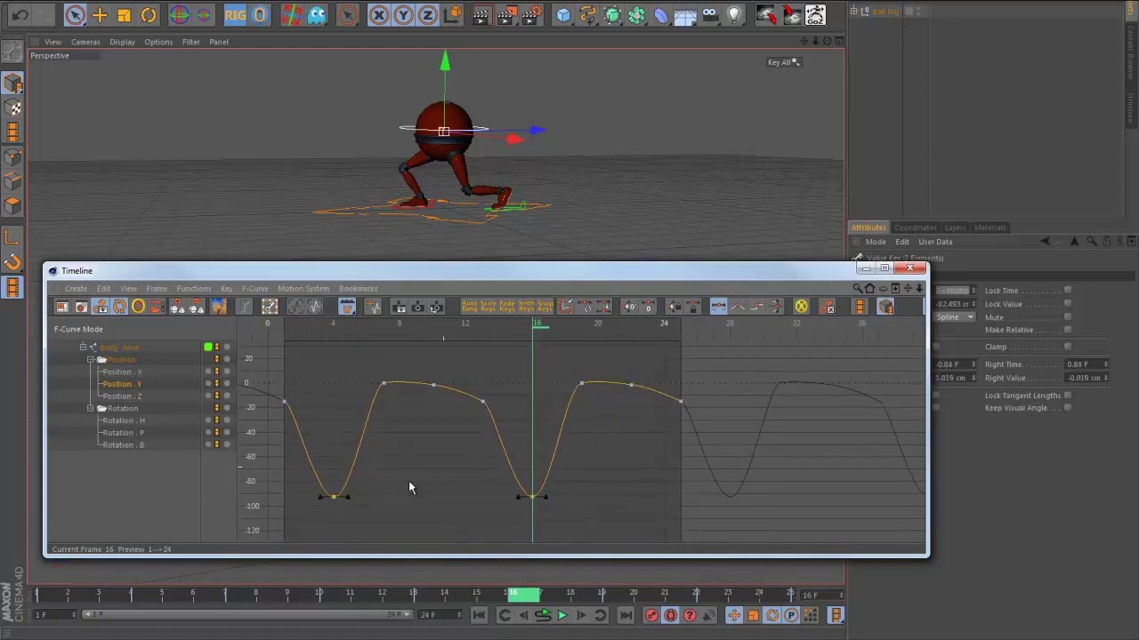
drag(80, 597, 149, 591)
alt+drag(642, 200, 622, 187)
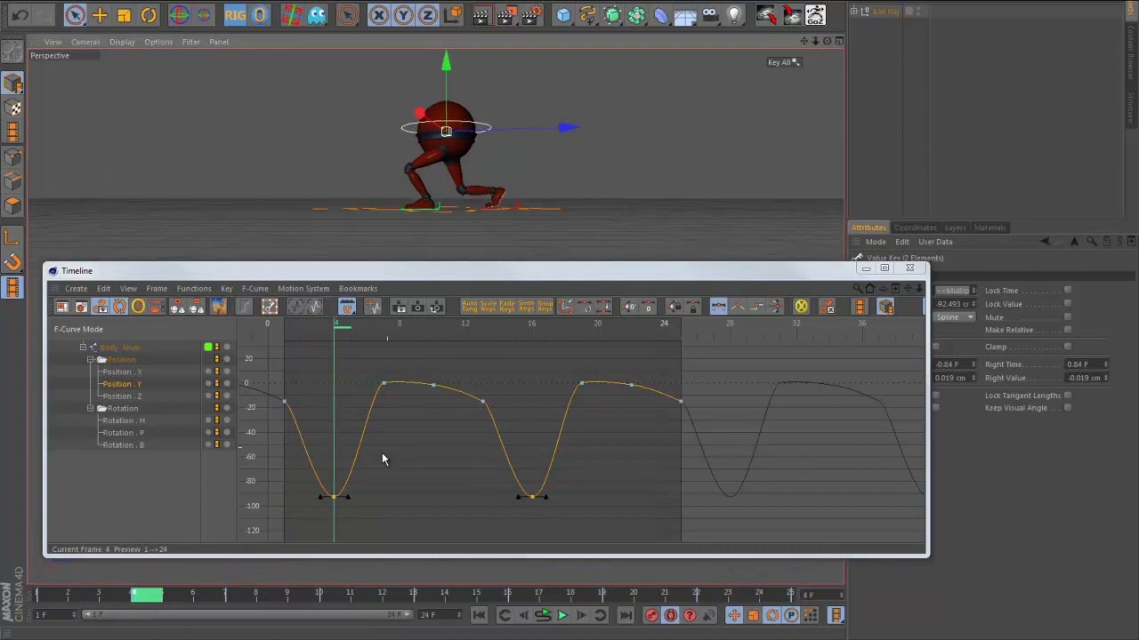
click(334, 501)
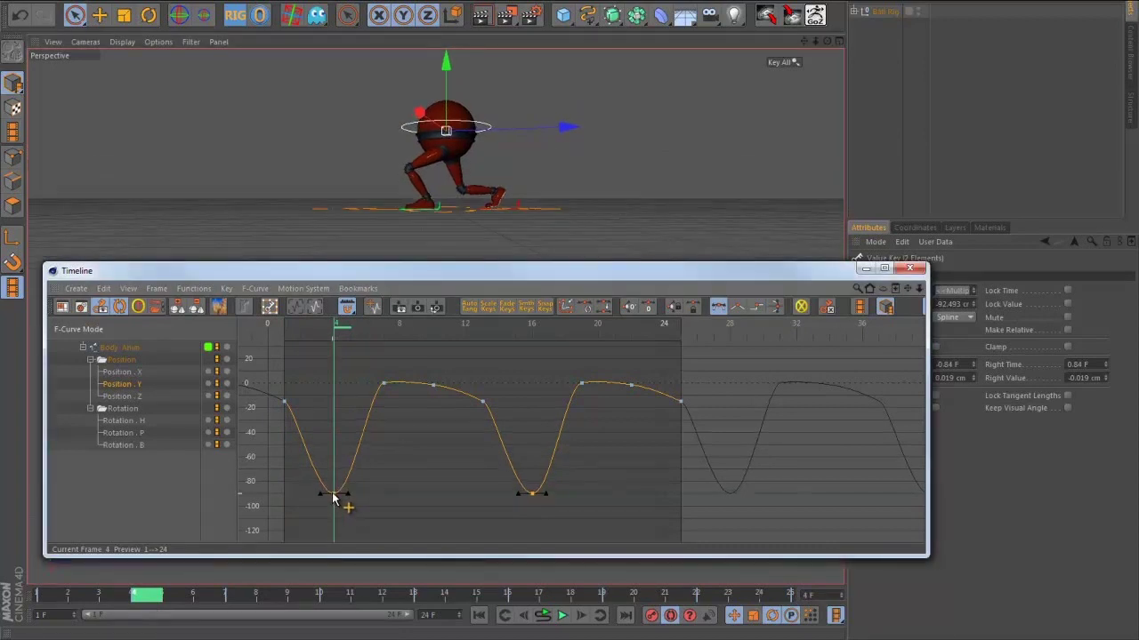
drag(335, 501, 331, 442)
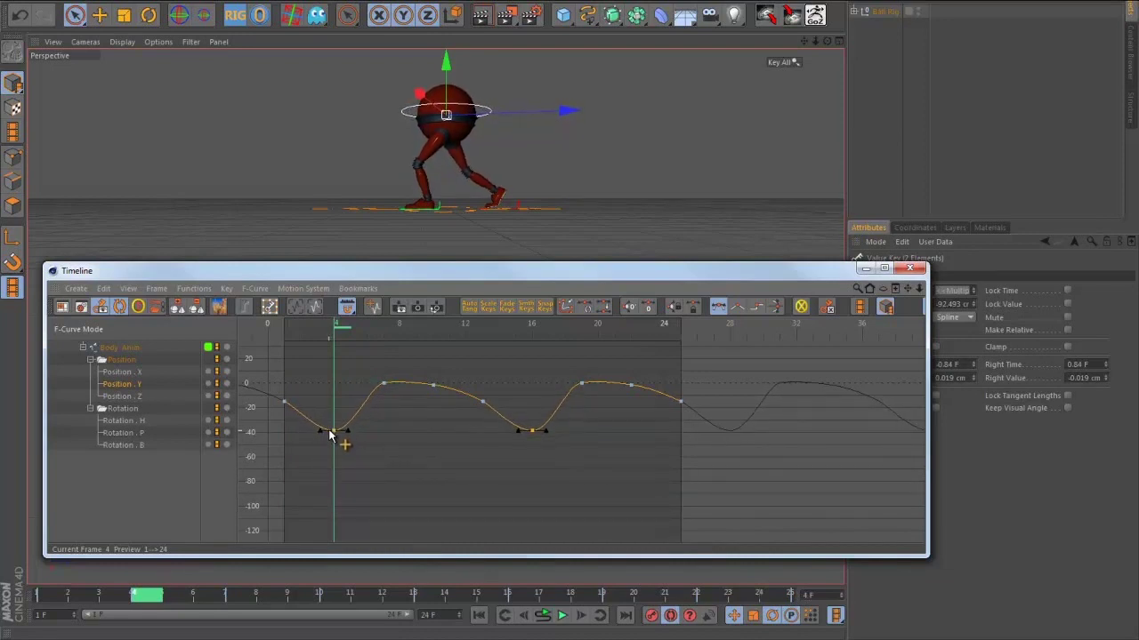
- Undo the last adjustment of the low Position Y keys during playback and examine the walk cycle from several angles
key(F8)
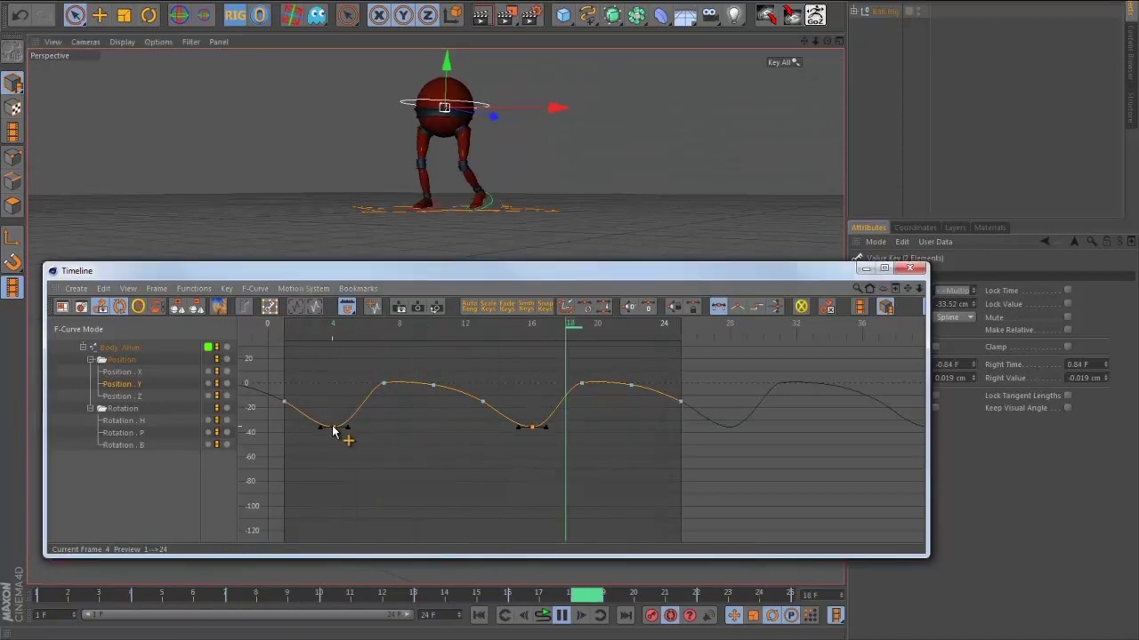
key(ctrl+z)
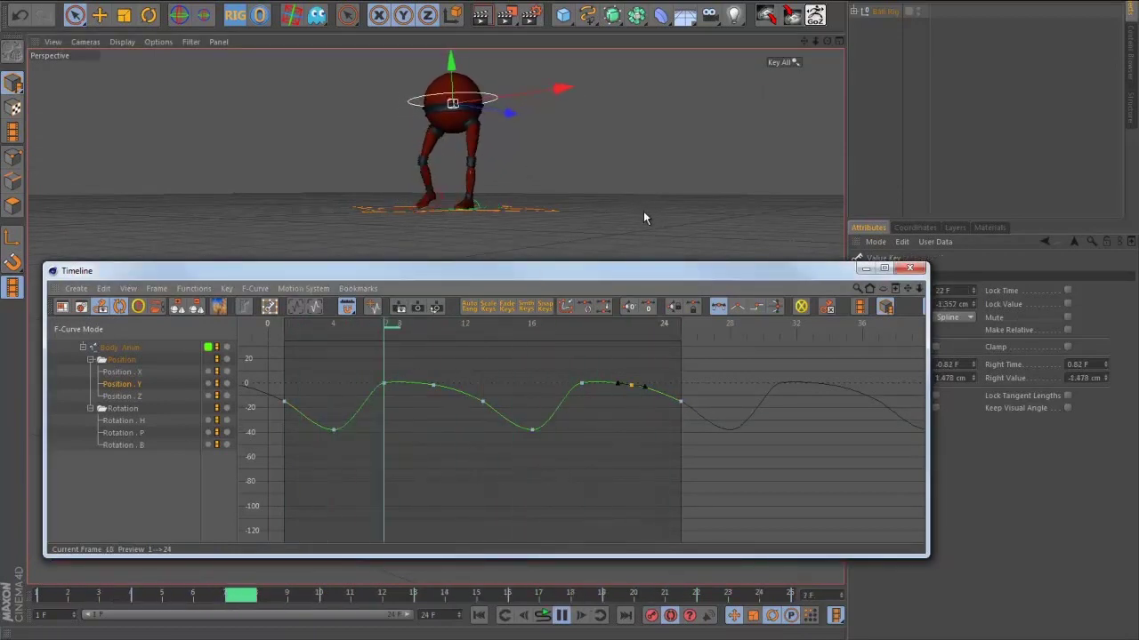
alt+drag(582, 218, 666, 217)
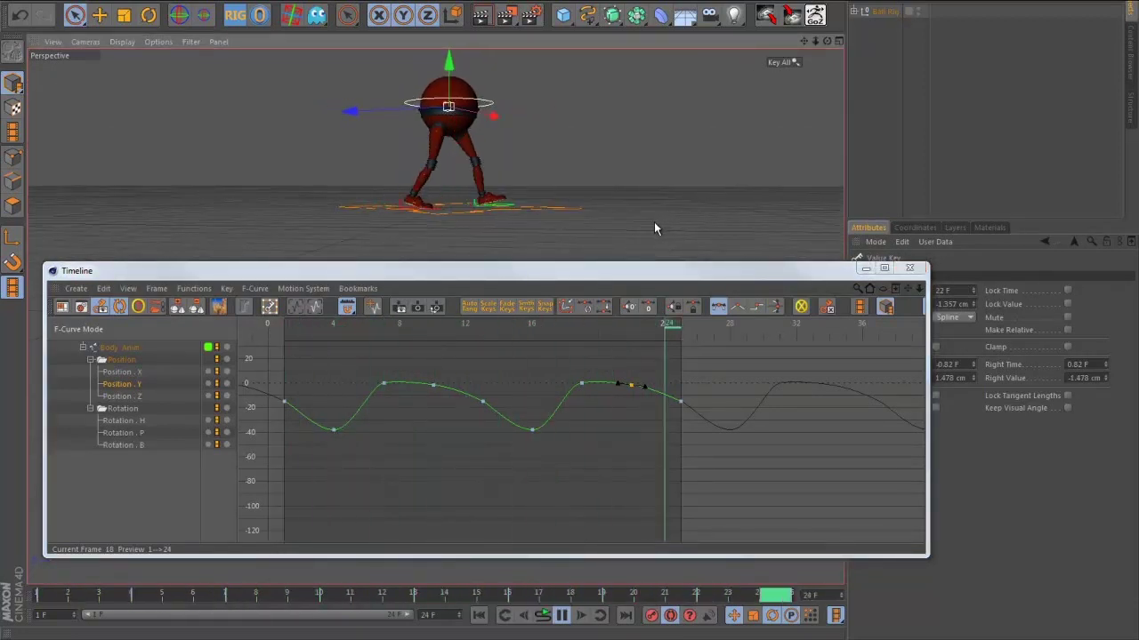
alt+drag(665, 224, 693, 201)
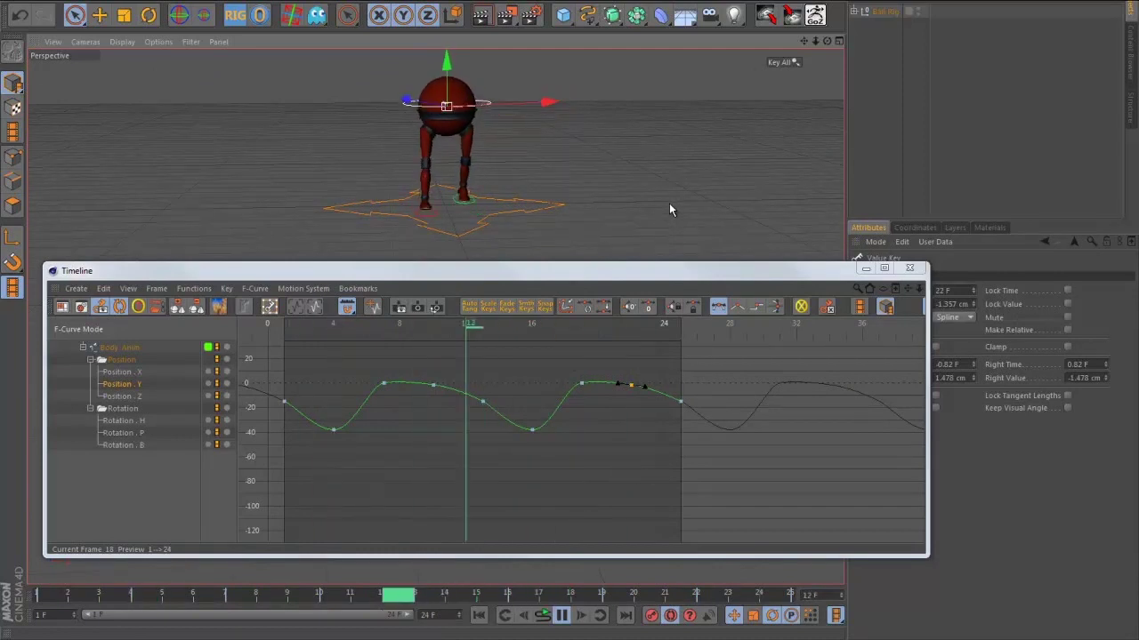
alt+drag(668, 204, 470, 213)
key(F8)
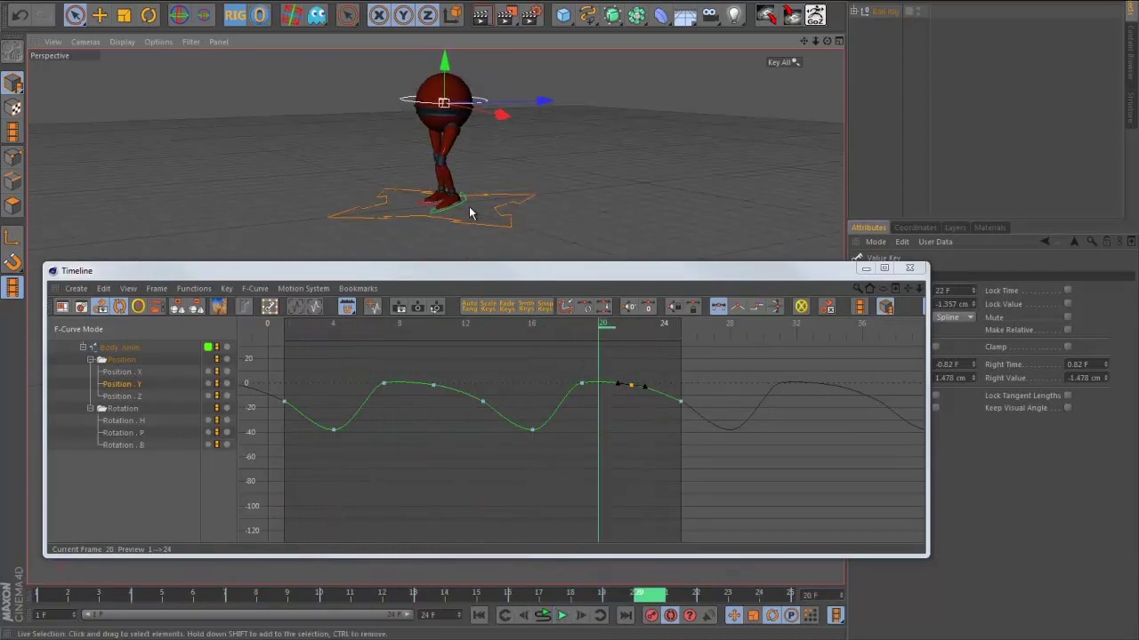
- Select the left foot controller, go to frame 1 and frame the feet closely in the viewport
click(465, 205)
mouse_move(569, 216)
alt+mouse_down()
mouse_move(594, 214)
mouse_move(557, 216)
alt+mouse_up()
mouse_move(78, 592)
mouse_down()
mouse_move(102, 591)
mouse_move(52, 591)
mouse_up()
alt+right_drag(579, 219, 647, 206)
alt+middle_drag(648, 206, 660, 209)
alt+drag(660, 209, 652, 199)
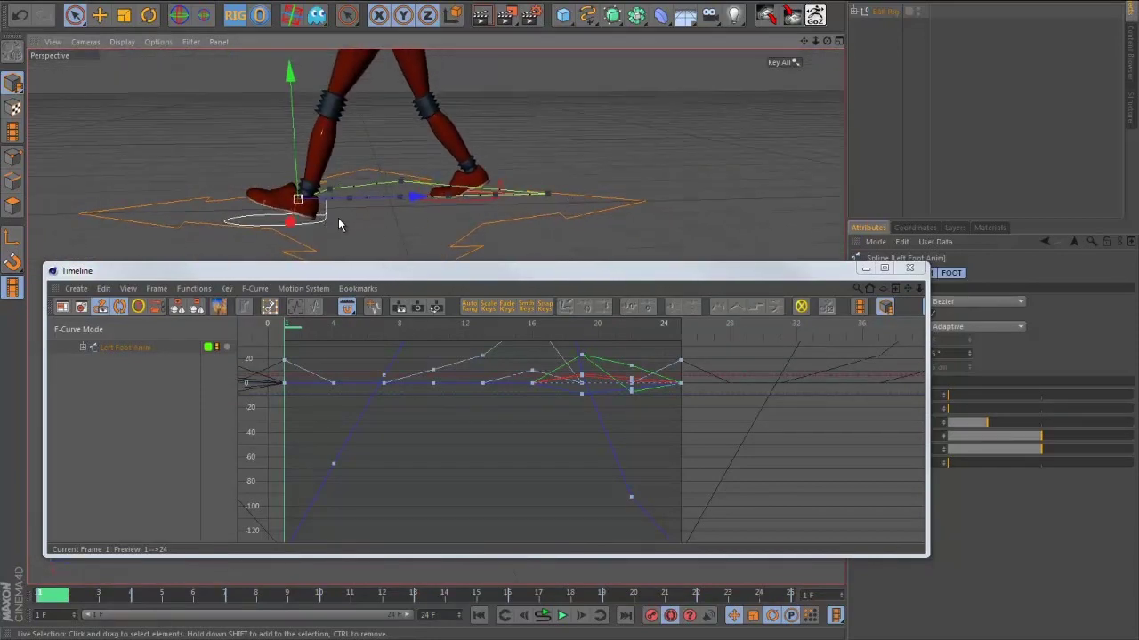
- Expand the left foot's animation and position tracks and display only its Position Z curve, framed in the F-curve view
click(84, 348)
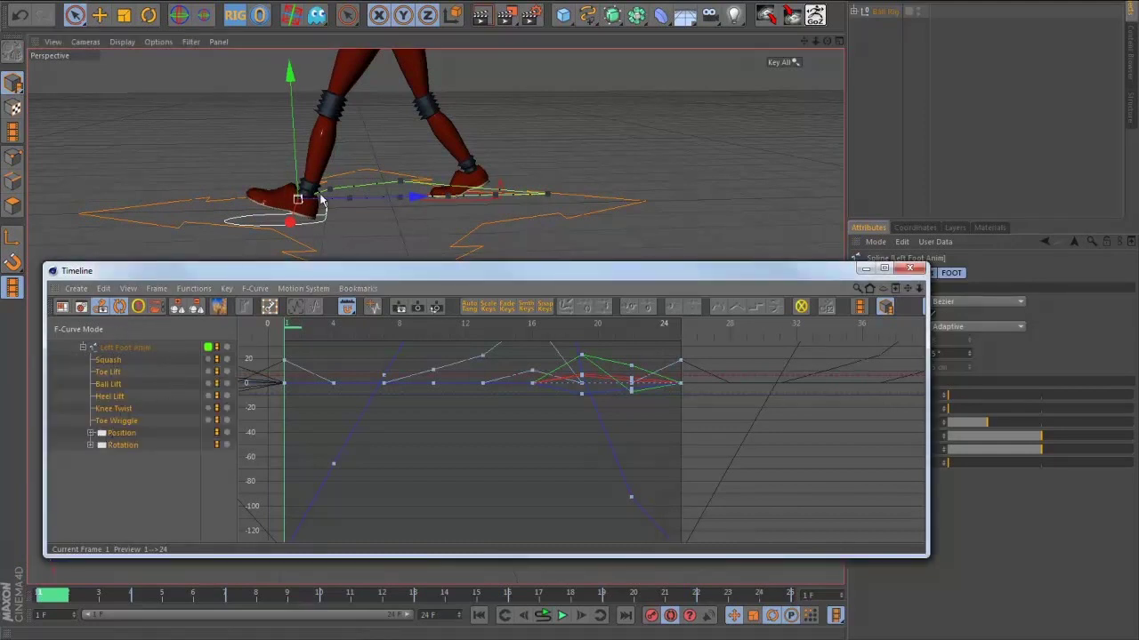
click(90, 433)
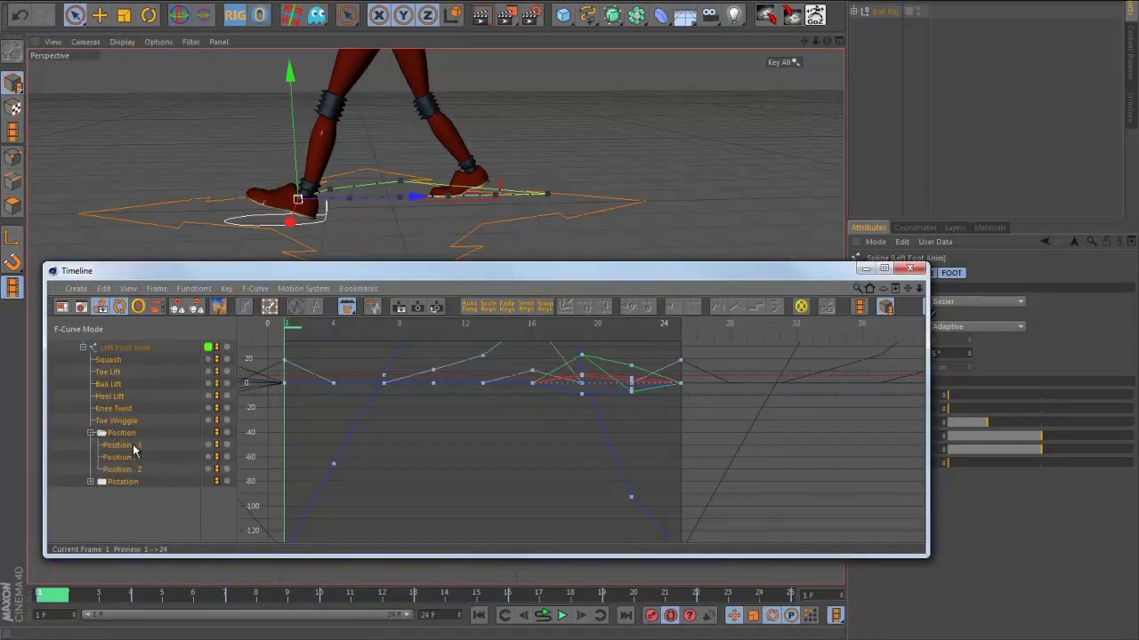
click(123, 470)
key(h)
alt+right_drag(407, 499, 454, 415)
alt+middle_drag(496, 411, 441, 445)
alt+right_drag(463, 416, 440, 389)
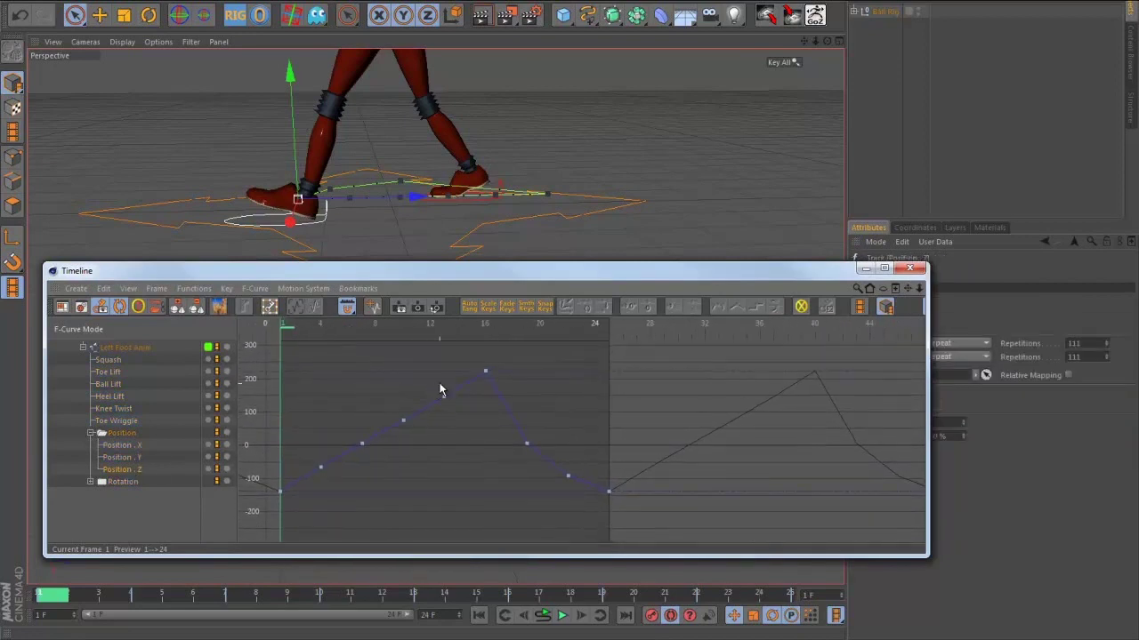
alt+middle_drag(440, 389, 545, 366)
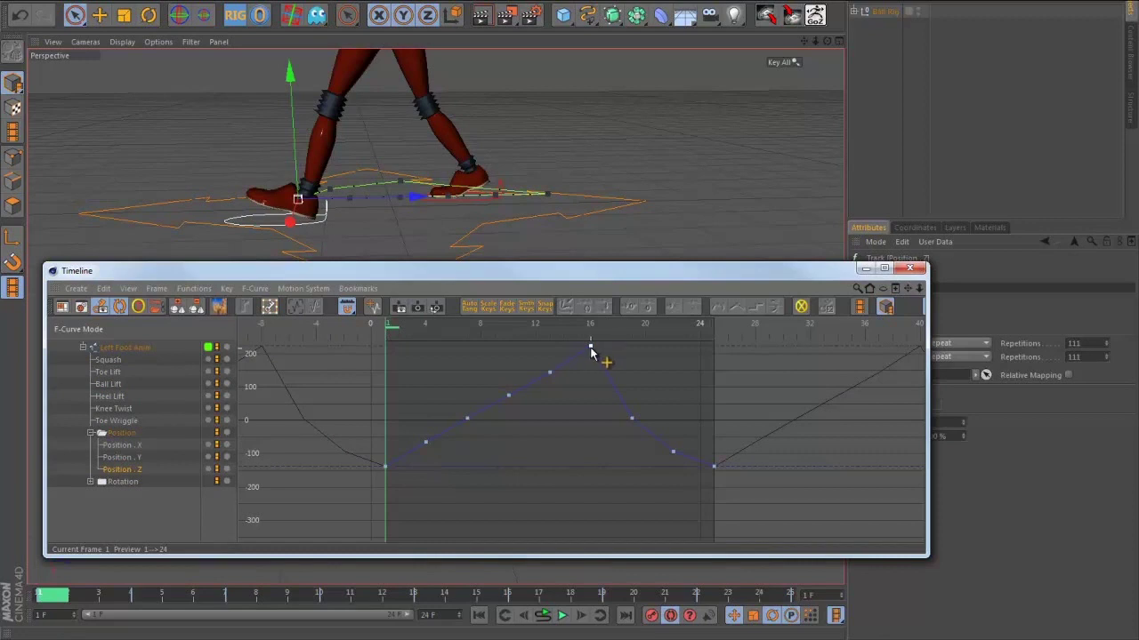
alt+middle_drag(594, 373, 553, 387)
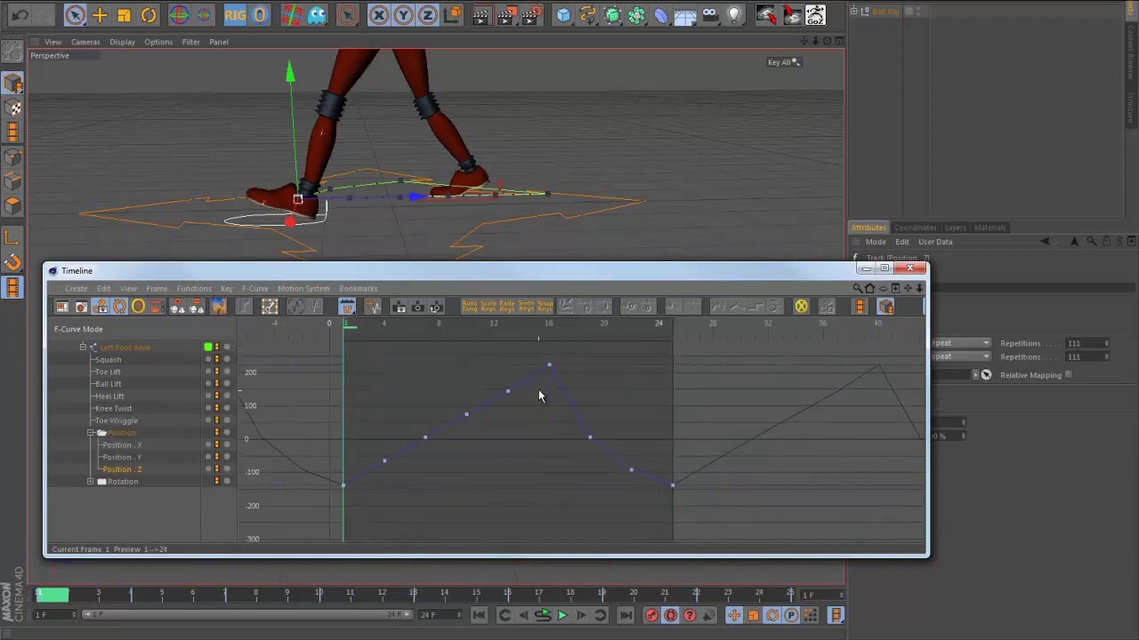
- Delete the left foot's Position Z keys at frames 4, 7, 10 and 13, and check the foot's slide by playing and scrubbing the cycle
alt+right_drag(508, 407, 493, 425)
drag(530, 472, 467, 436)
key(ctrl+z)
drag(548, 462, 358, 388)
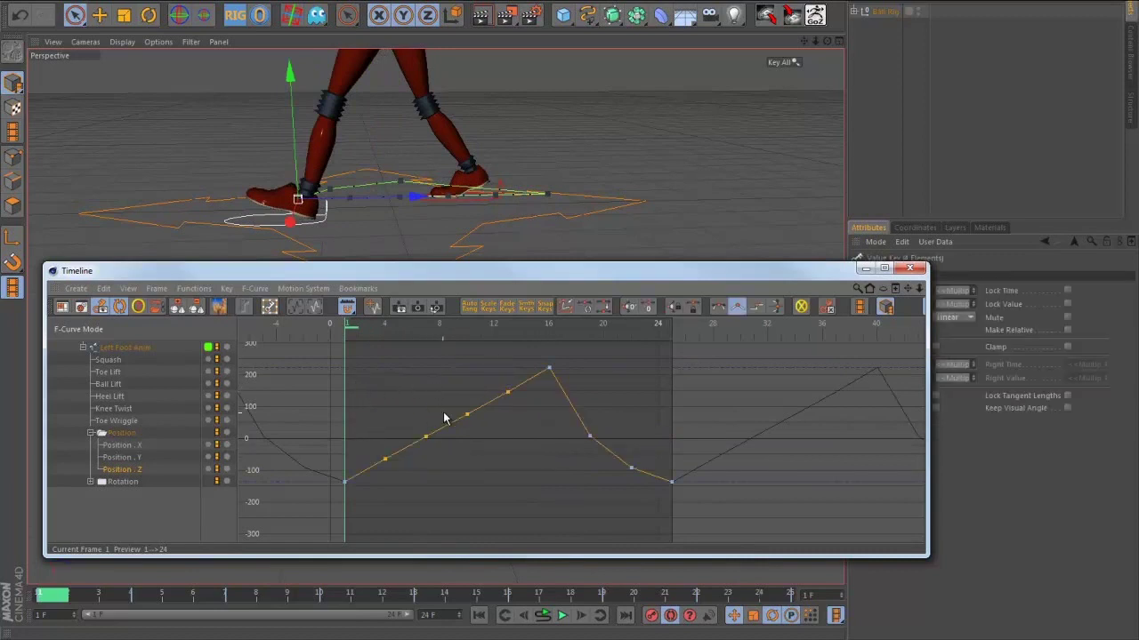
key(Delete)
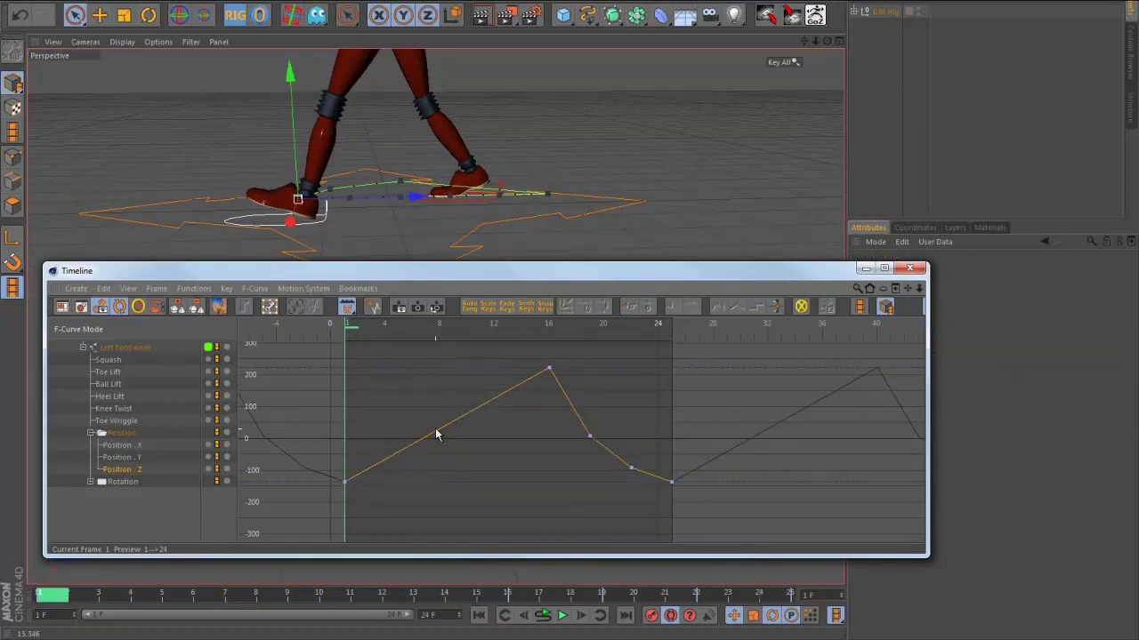
click(90, 580)
key(F8)
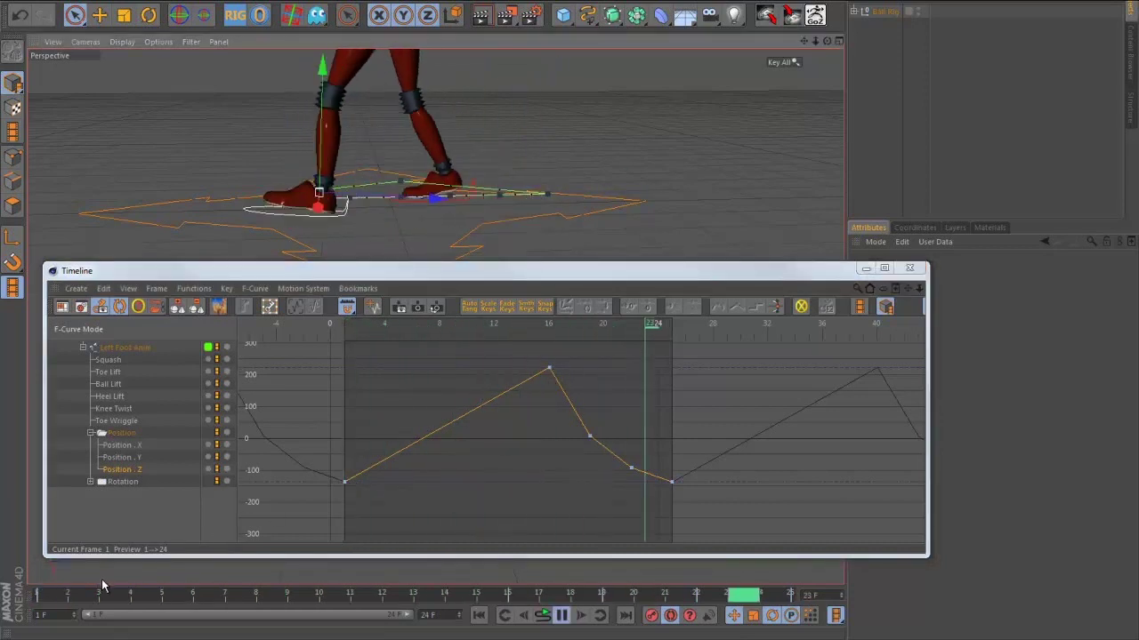
key(F8)
drag(69, 594, 578, 602)
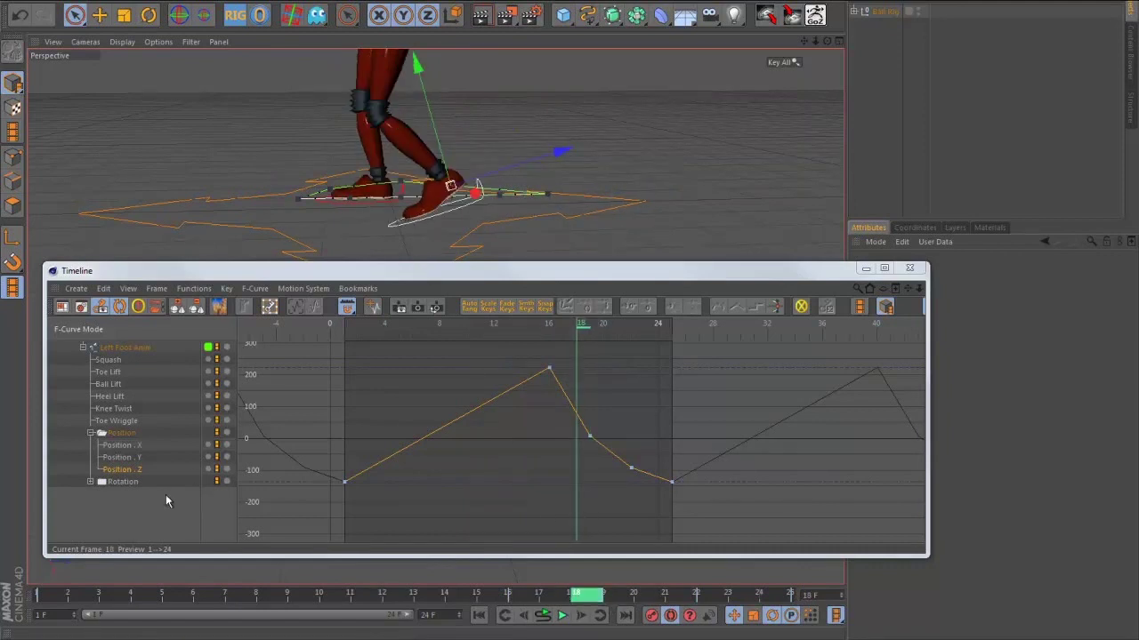
drag(47, 602, 108, 607)
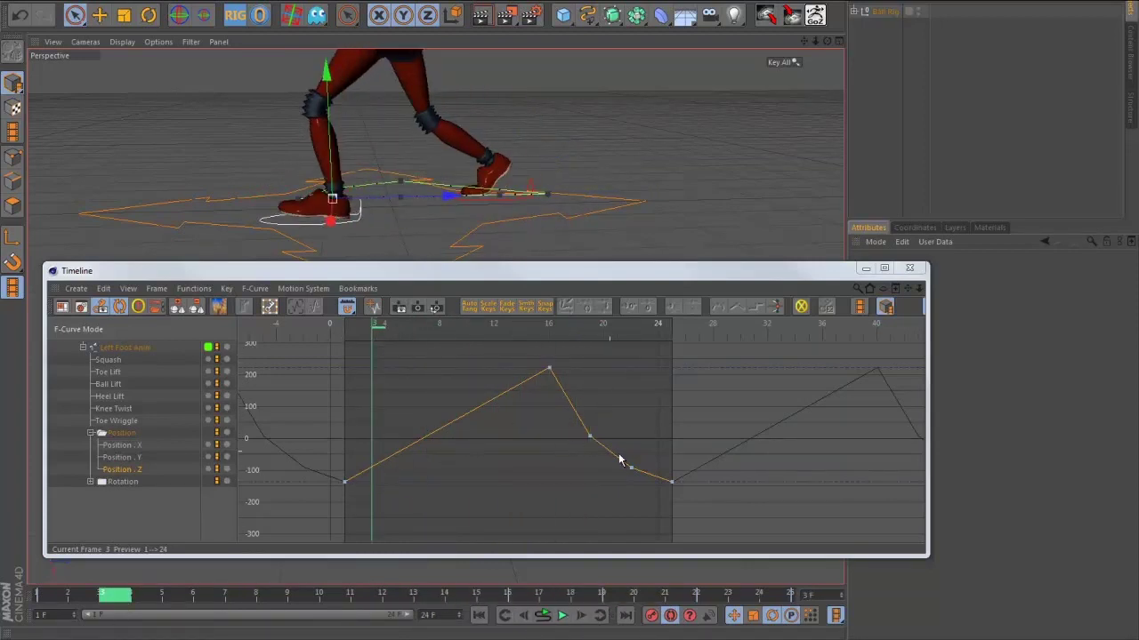
- Set the left foot's Position Z keys from frame 16 to frame 25 to spline interpolation
drag(676, 501, 535, 355)
click(717, 307)
click(717, 308)
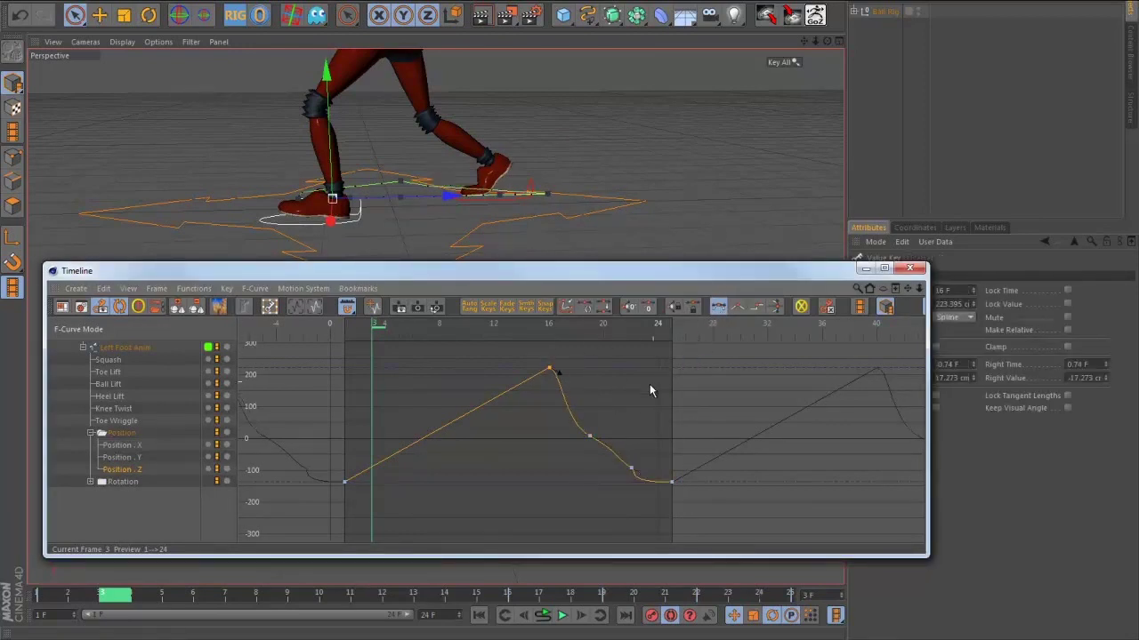
- Adjust the left foot's Position Z tangents around frames 19 and 22 so the curve descends smoothly to frame 25
drag(605, 445, 662, 484)
click(670, 482)
click(589, 435)
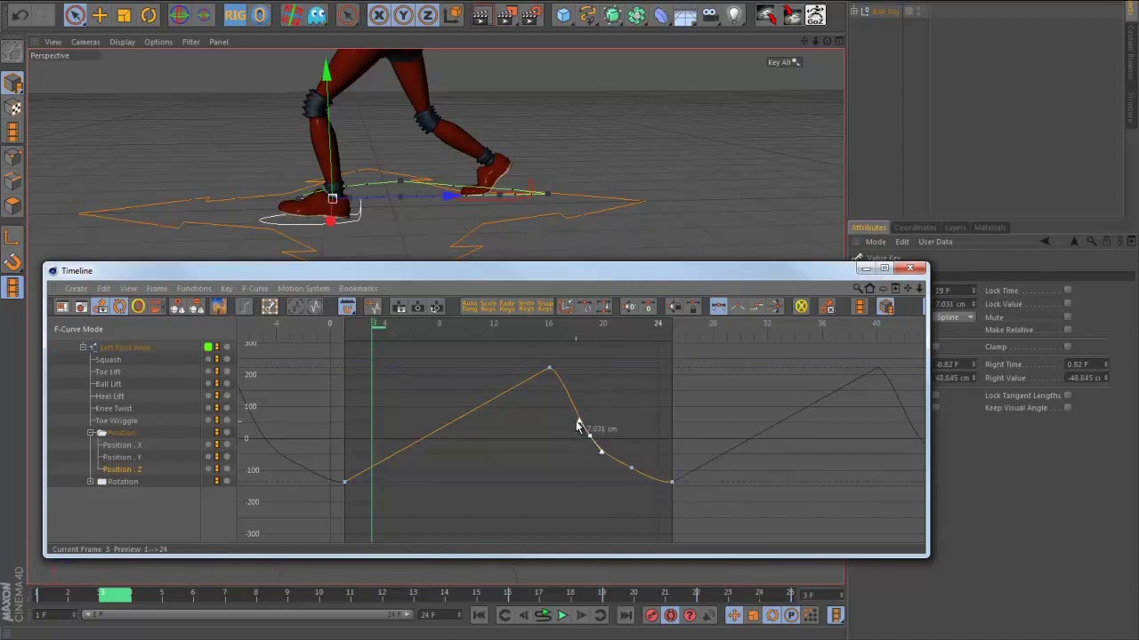
click(629, 466)
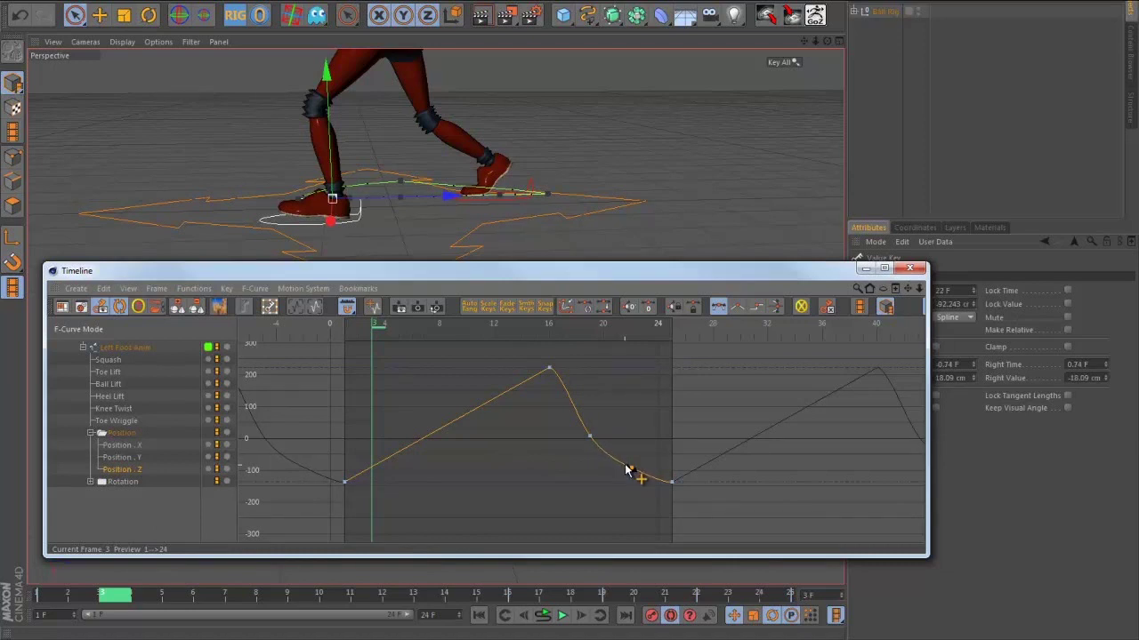
drag(635, 472, 579, 425)
click(731, 460)
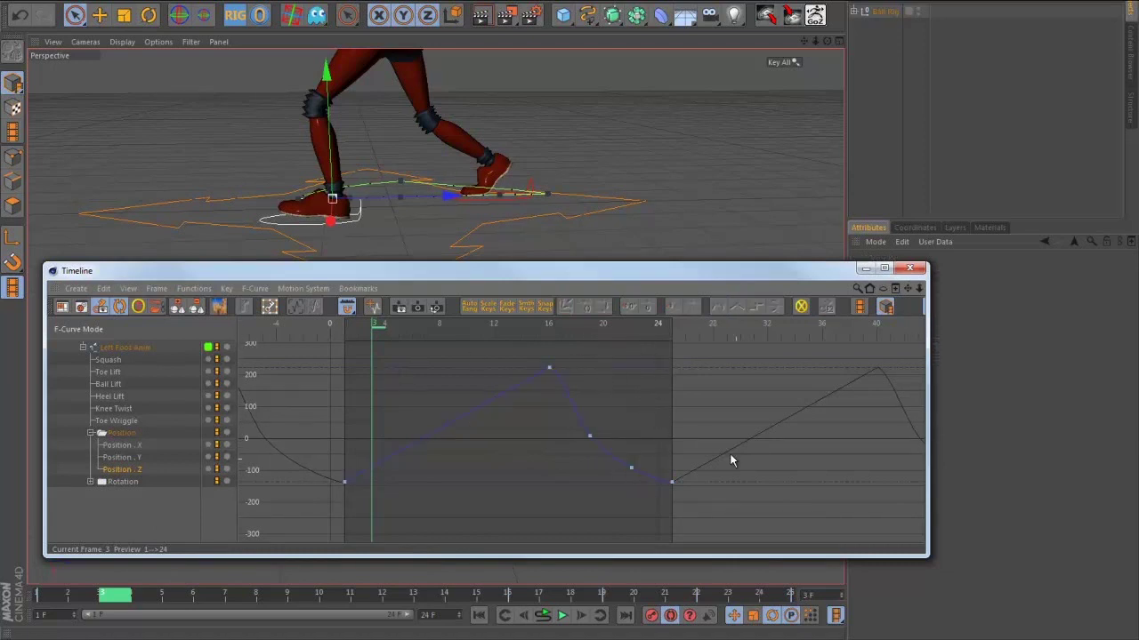
- Select the right foot controller, expand its animation and position tracks, and display only its Position Z curve
click(508, 198)
alt+drag(425, 209, 452, 246)
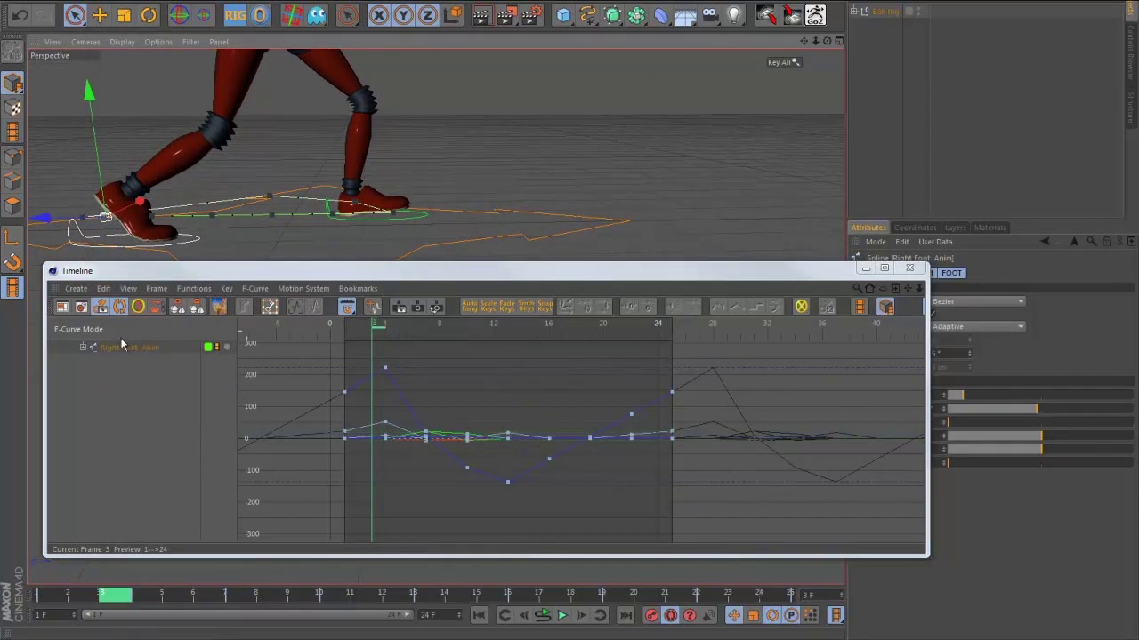
click(85, 348)
click(90, 433)
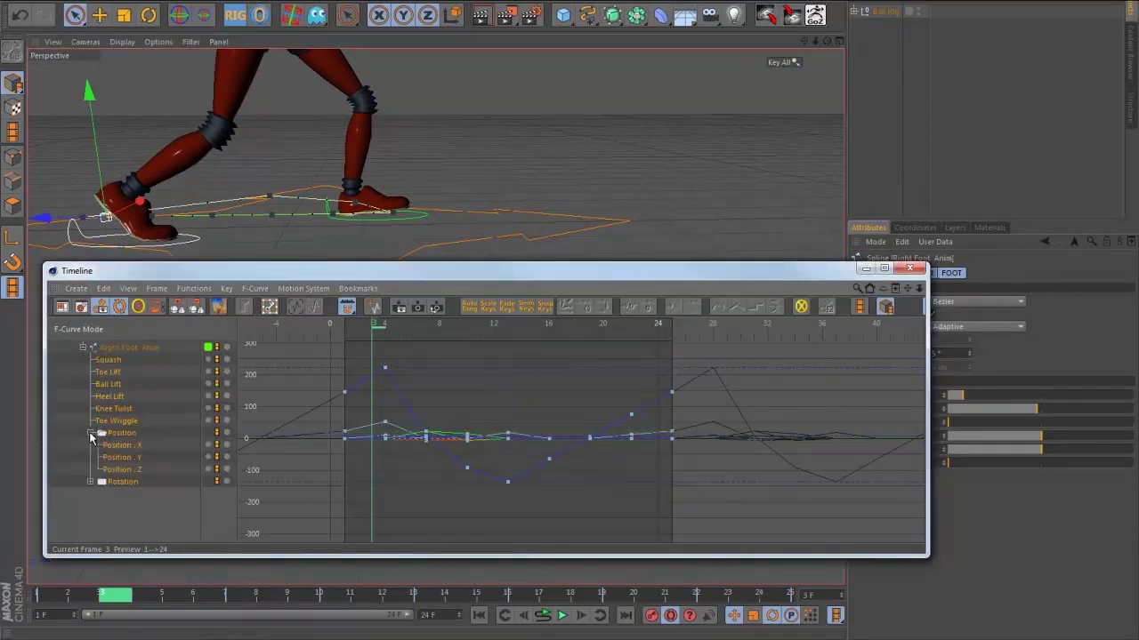
click(127, 469)
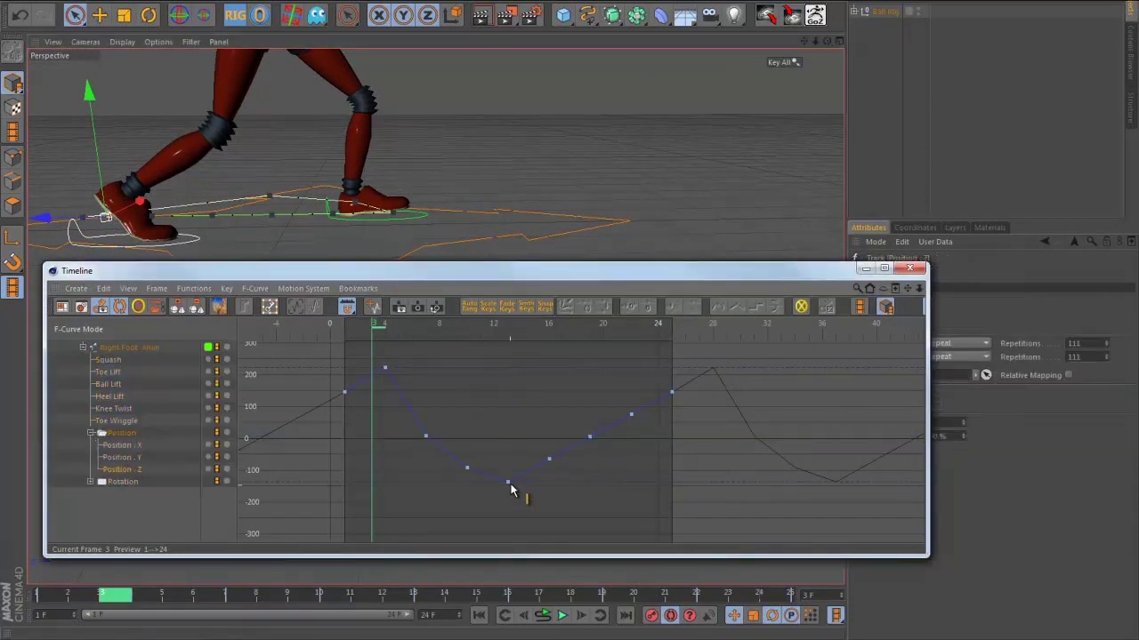
- Check the right foot's slide from frame 13 to 24 against the left foot's curve, and delete its Position Z keys at frames 16, 19 and 22
mouse_move(508, 482)
click(438, 596)
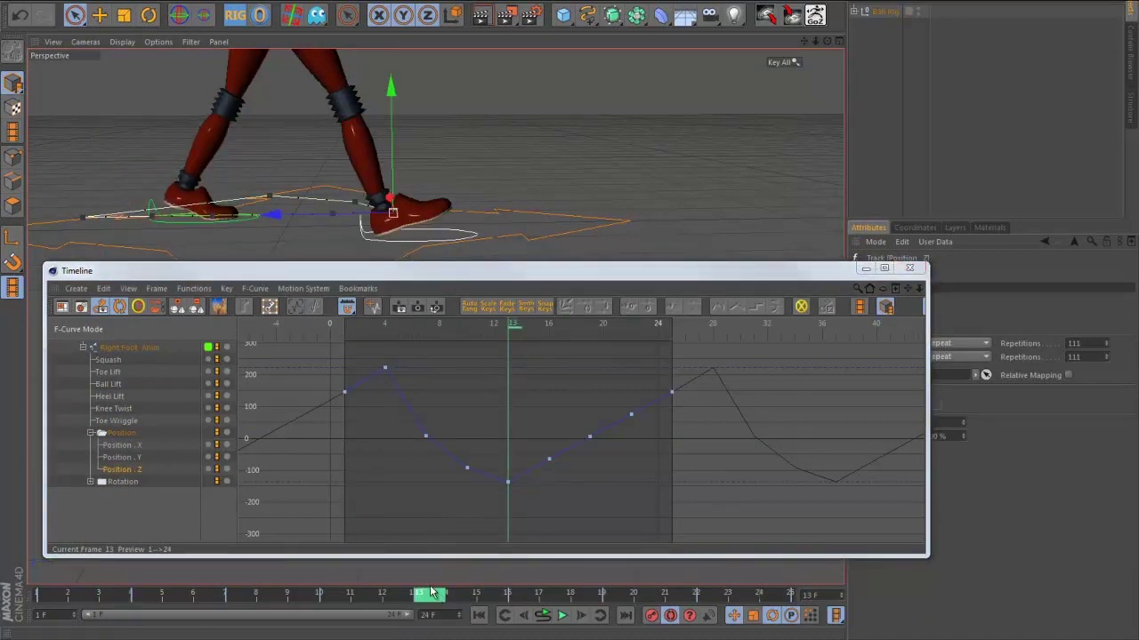
drag(436, 596, 823, 591)
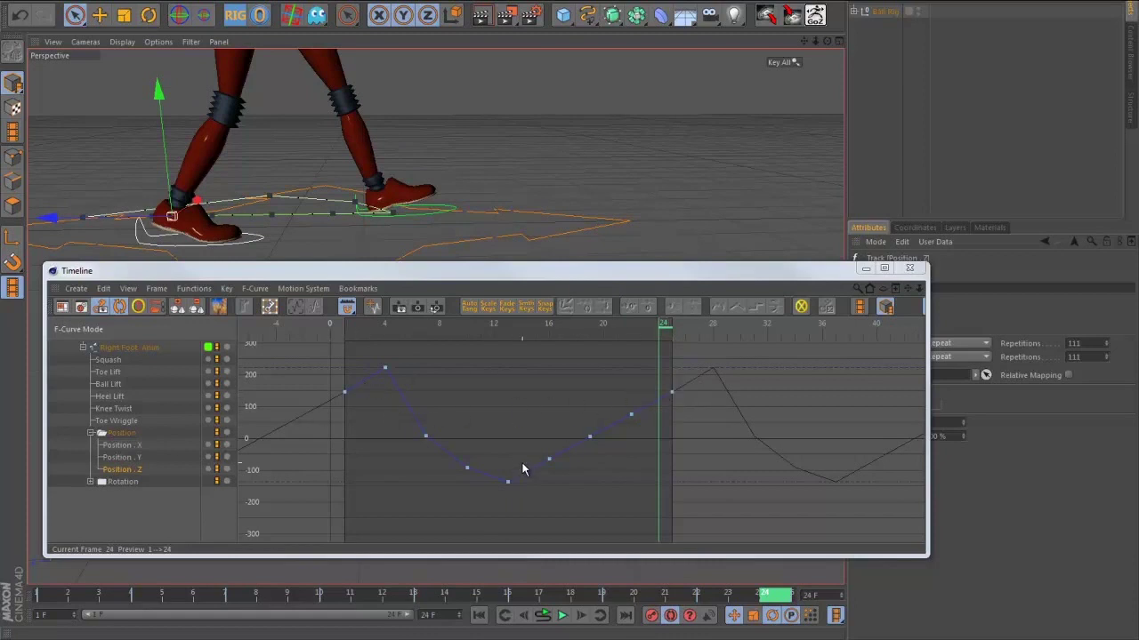
click(431, 220)
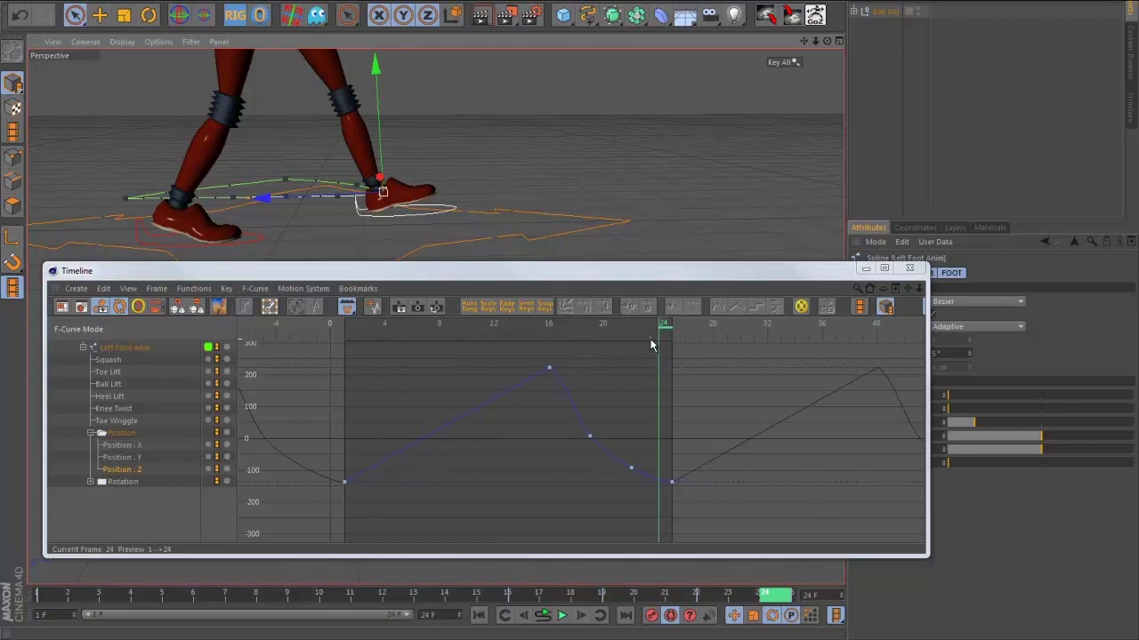
click(265, 237)
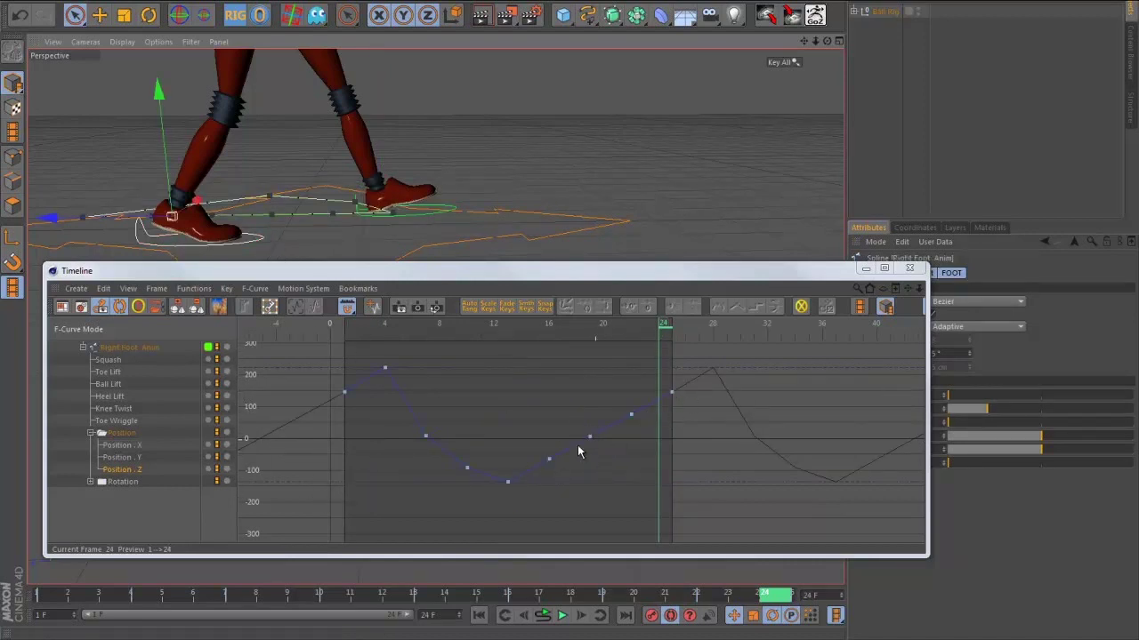
drag(649, 466, 516, 405)
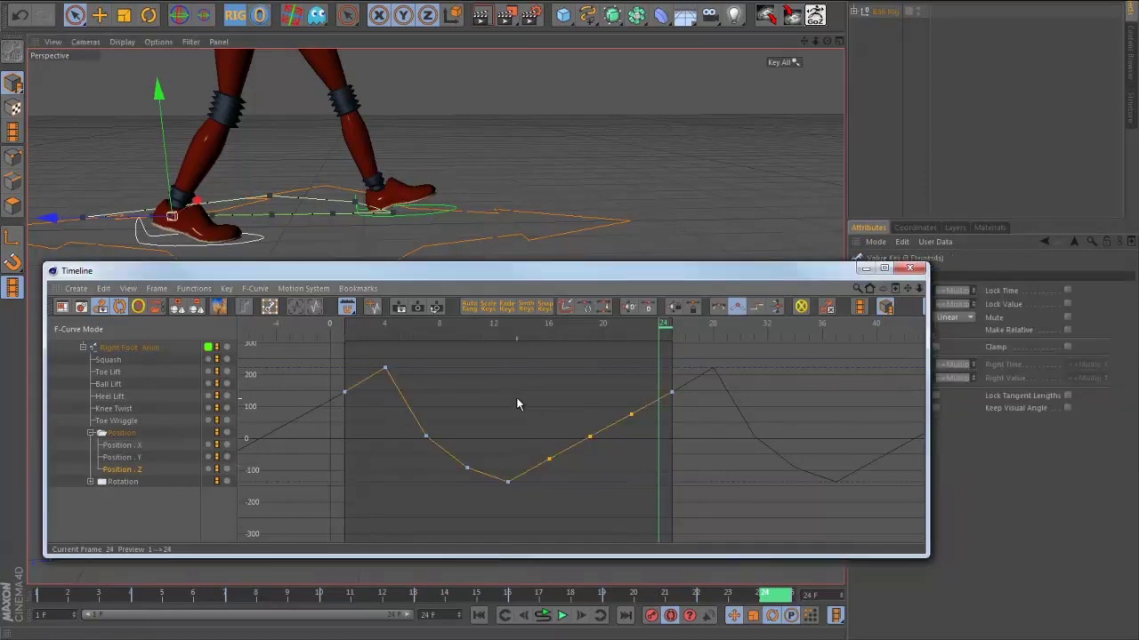
key(Delete)
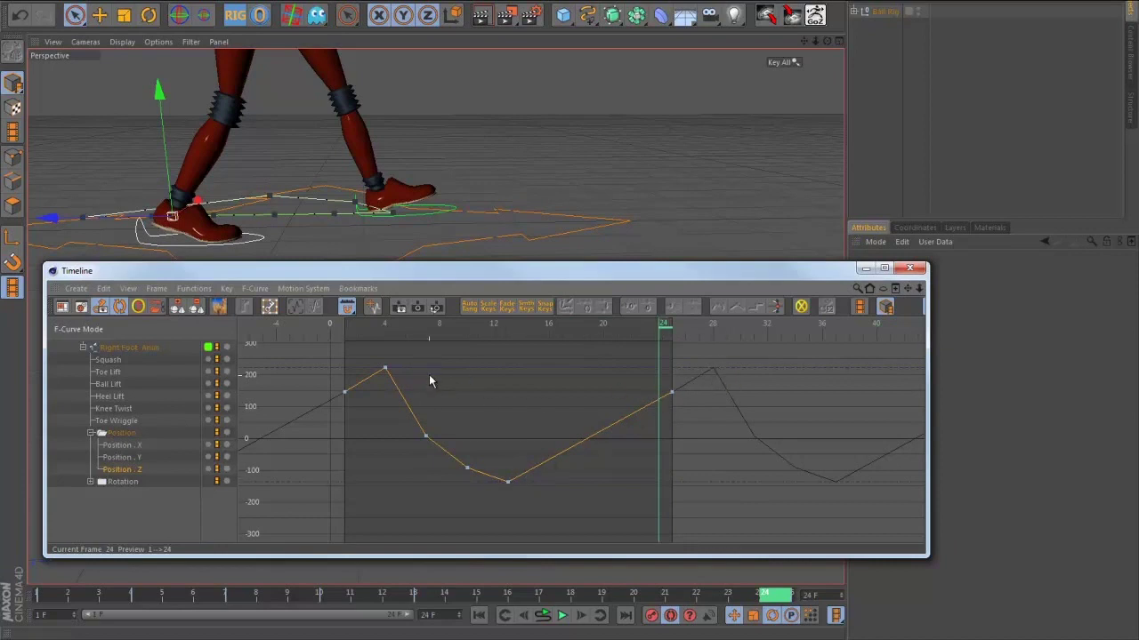
- Try copying the right foot's Position Z key from frame 4 to frame 28 and removing the key at frame 25
drag(441, 391, 372, 347)
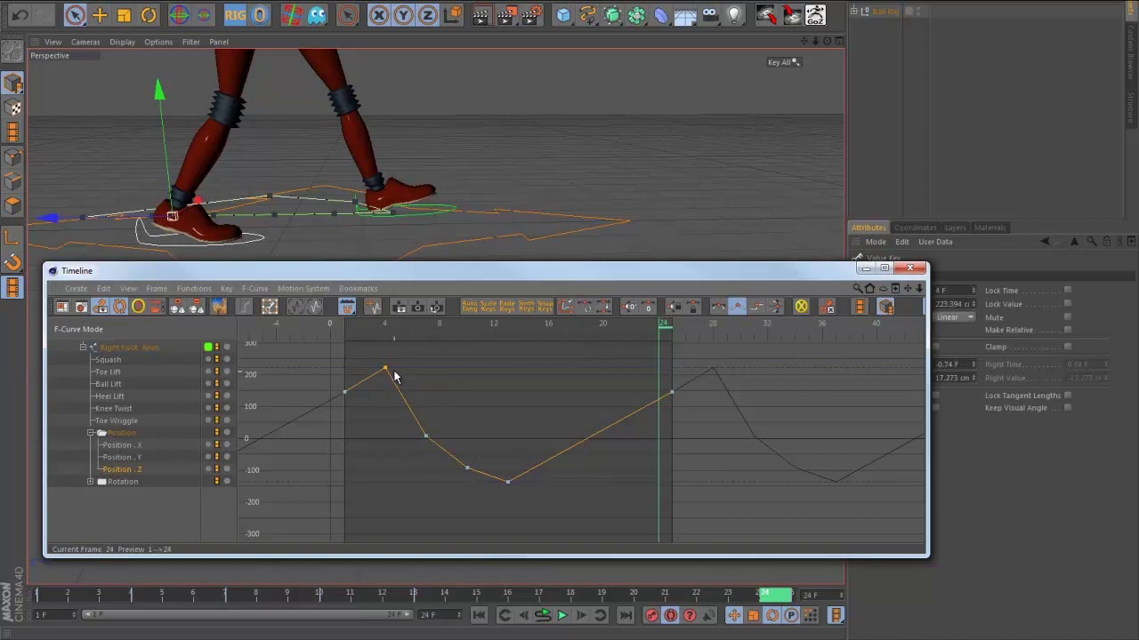
ctrl+drag(386, 368, 424, 370)
key(ctrl+z)
ctrl+drag(514, 370, 713, 363)
alt+middle_drag(861, 429, 513, 423)
alt+middle_drag(577, 397, 817, 392)
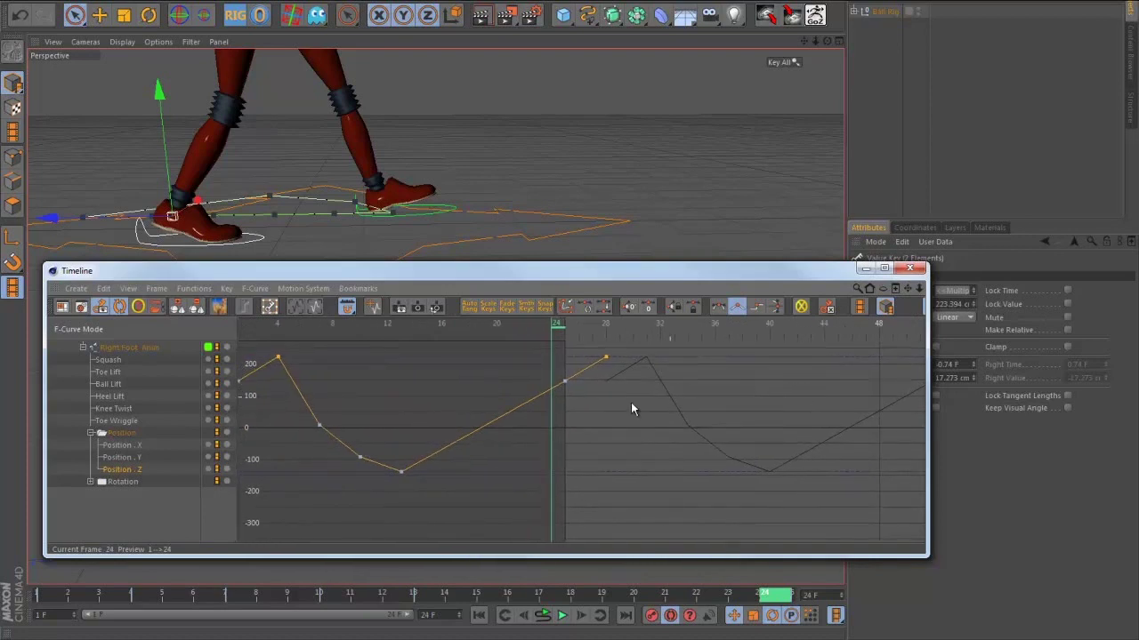
middle_drag(630, 409, 665, 410)
click(708, 402)
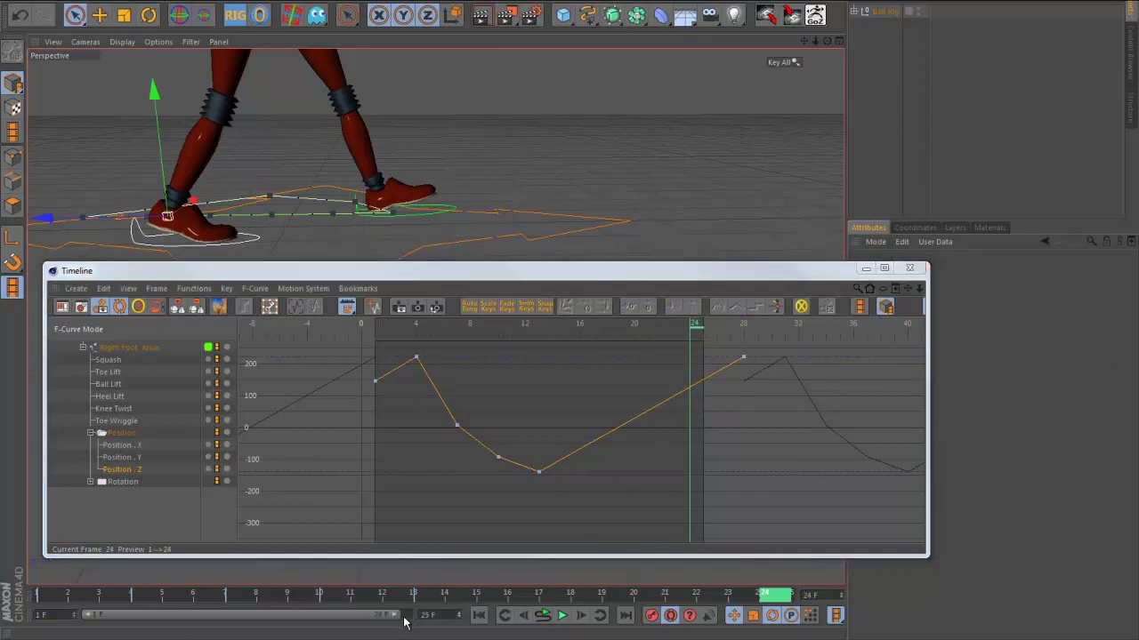
- Extend the animation's preview range to frame 25 and move to that frame
drag(407, 615, 424, 616)
drag(690, 327, 709, 328)
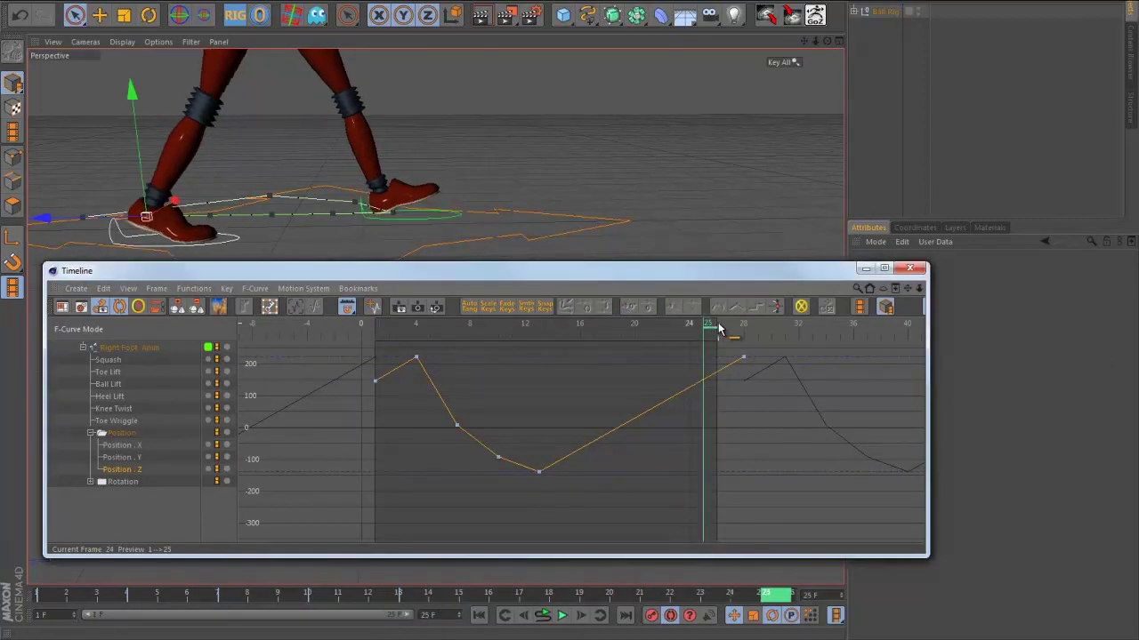
- Try recording a new right foot key at frame 25 and deleting the Position Z key at frame 28
click(654, 616)
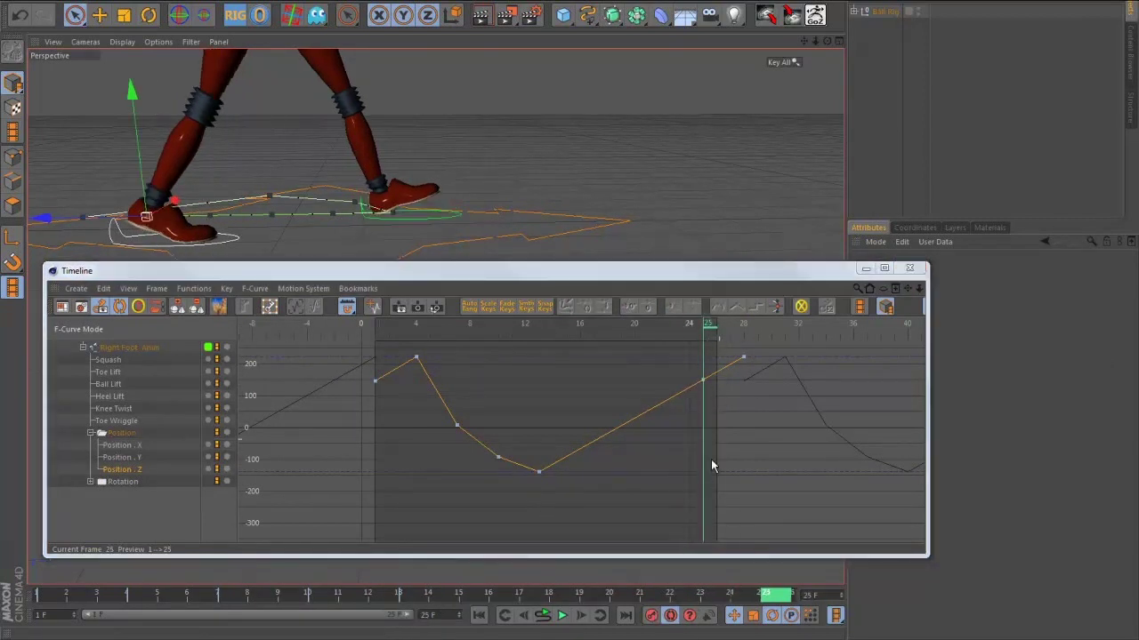
drag(757, 382, 725, 343)
key(Delete)
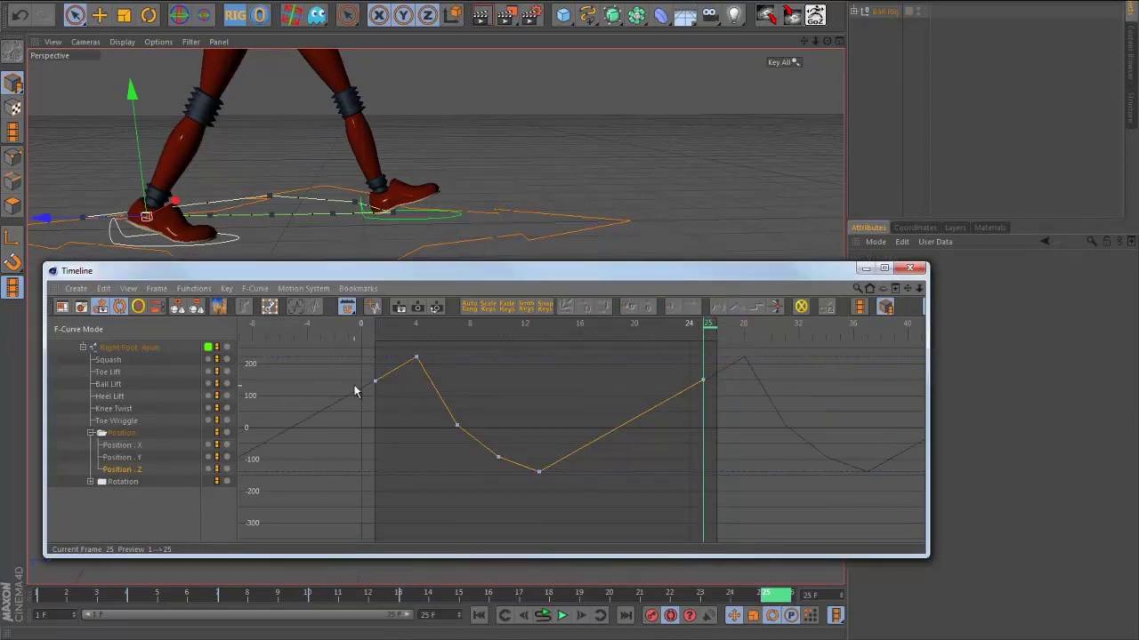
- Try replacing the right foot's frame 1 Position Z key with a copy of the frame 25 key
drag(397, 384, 347, 376)
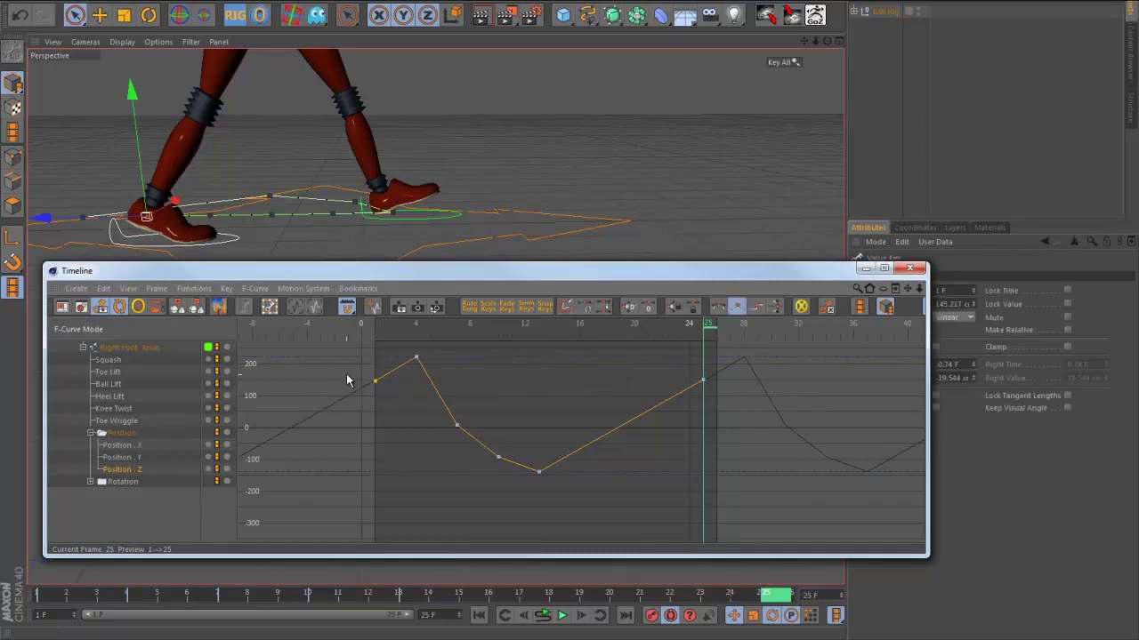
key(Delete)
click(702, 381)
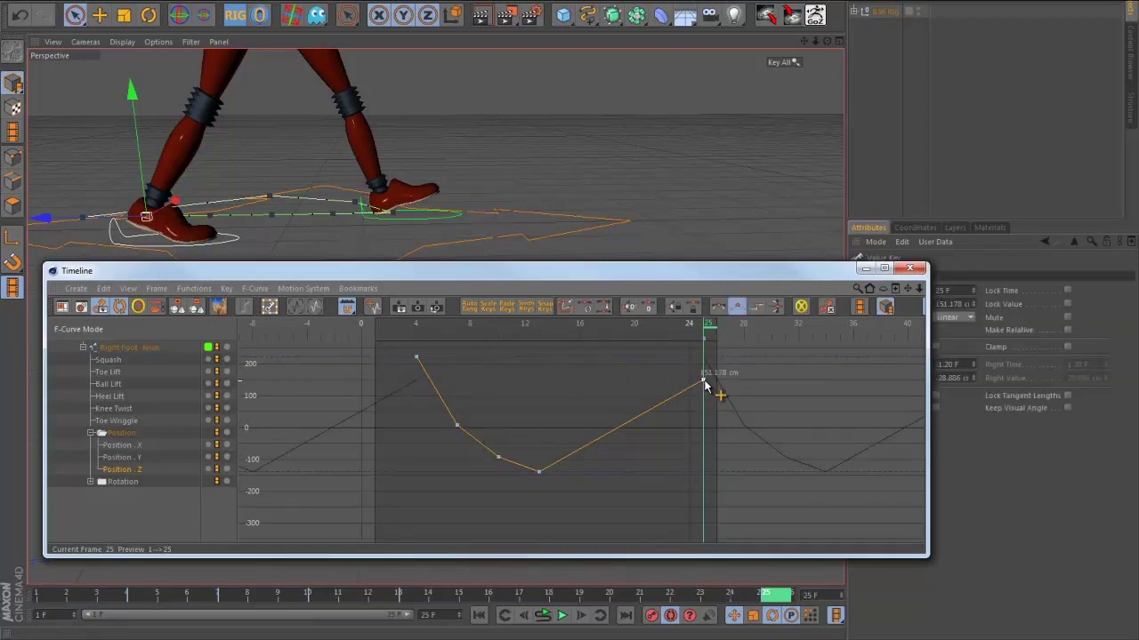
ctrl+drag(702, 380, 374, 384)
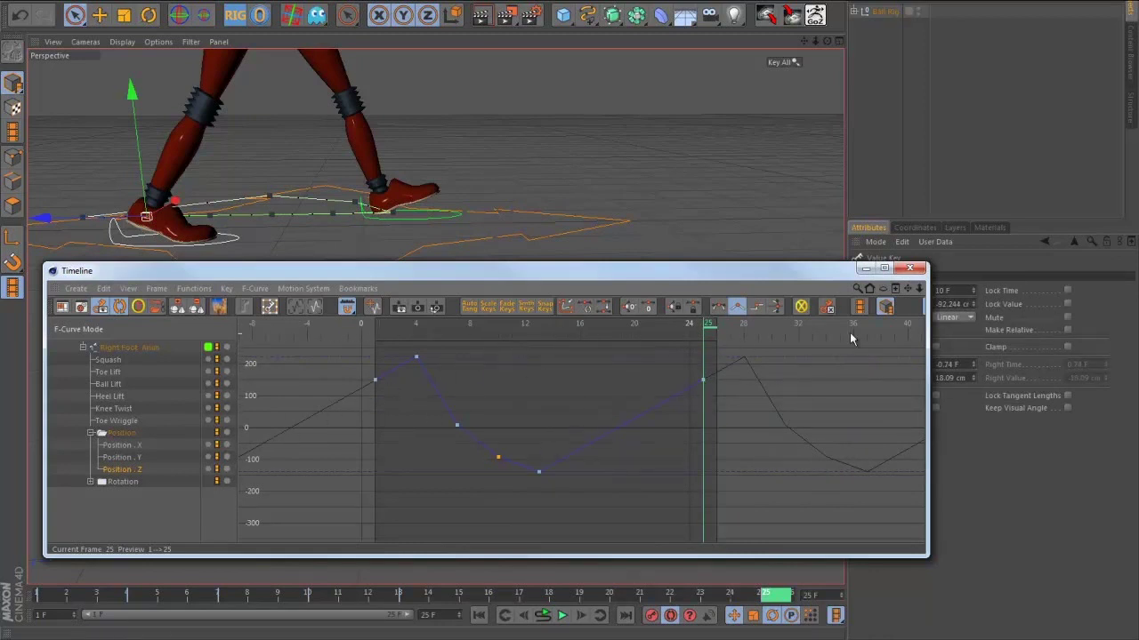
click(599, 395)
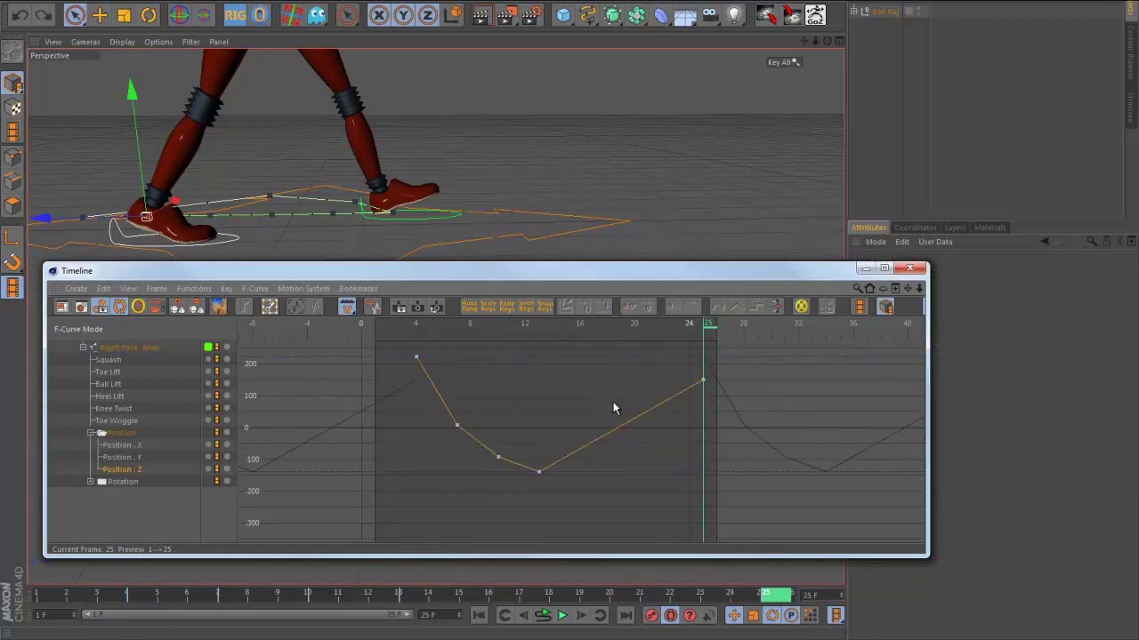
- Undo the right foot's Position Z key changes back to before the frame 4 key was copied
key(ctrl+z)
key(ctrl+z)
key(ctrl+z)
key(ctrl+z)
key(ctrl+z)
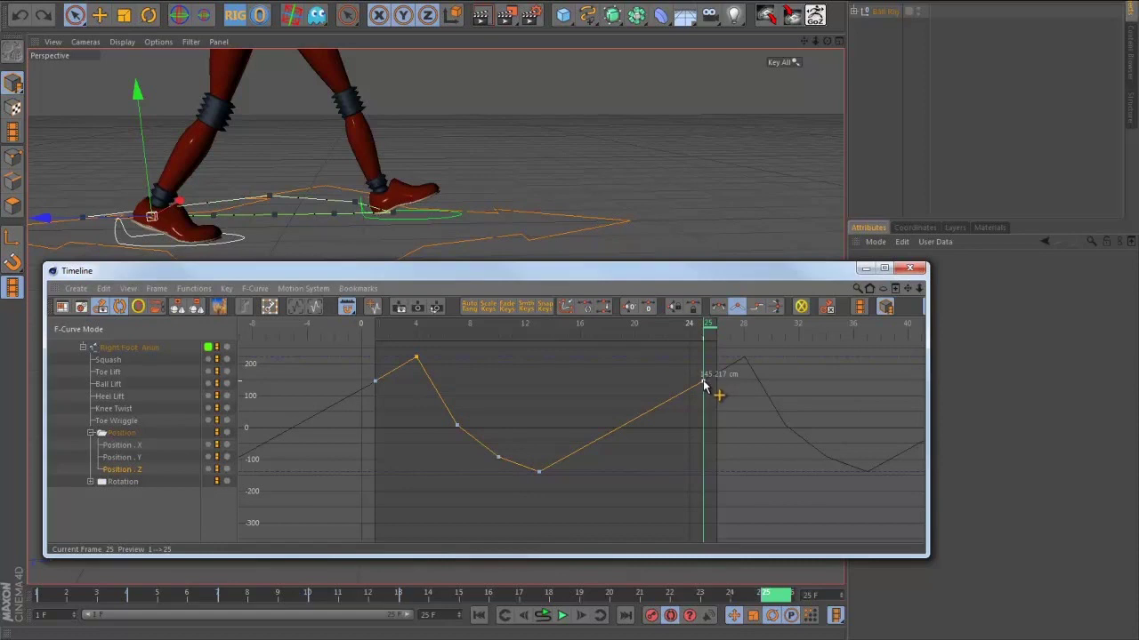
- Copy the right foot's Position Z key from frame 4 to frame 28
drag(703, 382, 703, 381)
click(706, 387)
click(416, 357)
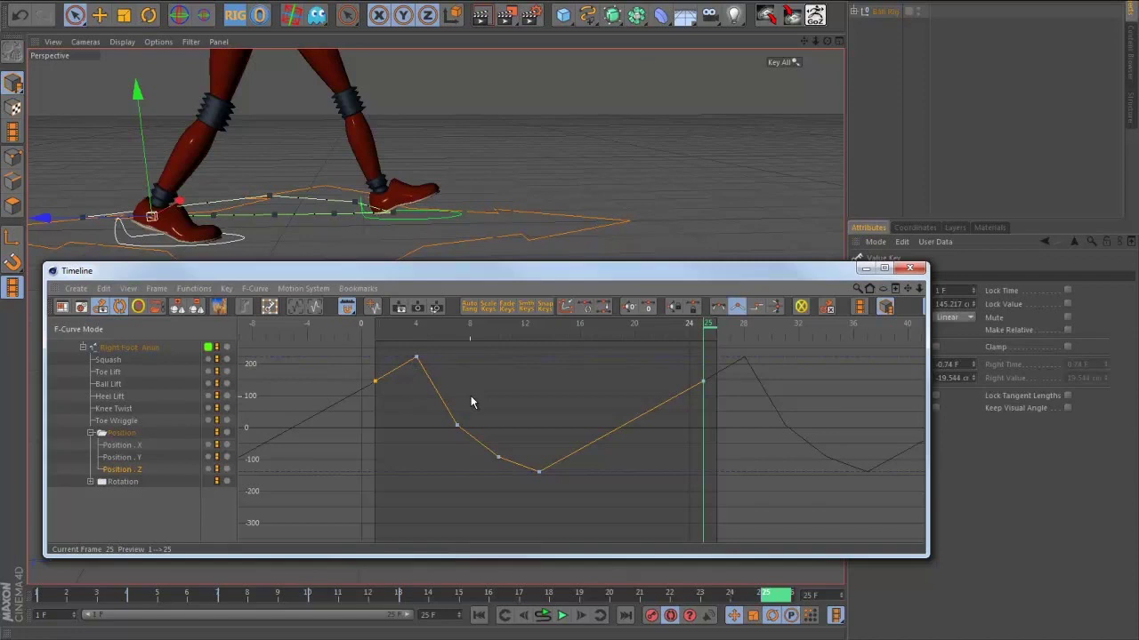
click(420, 362)
ctrl+drag(418, 355, 744, 350)
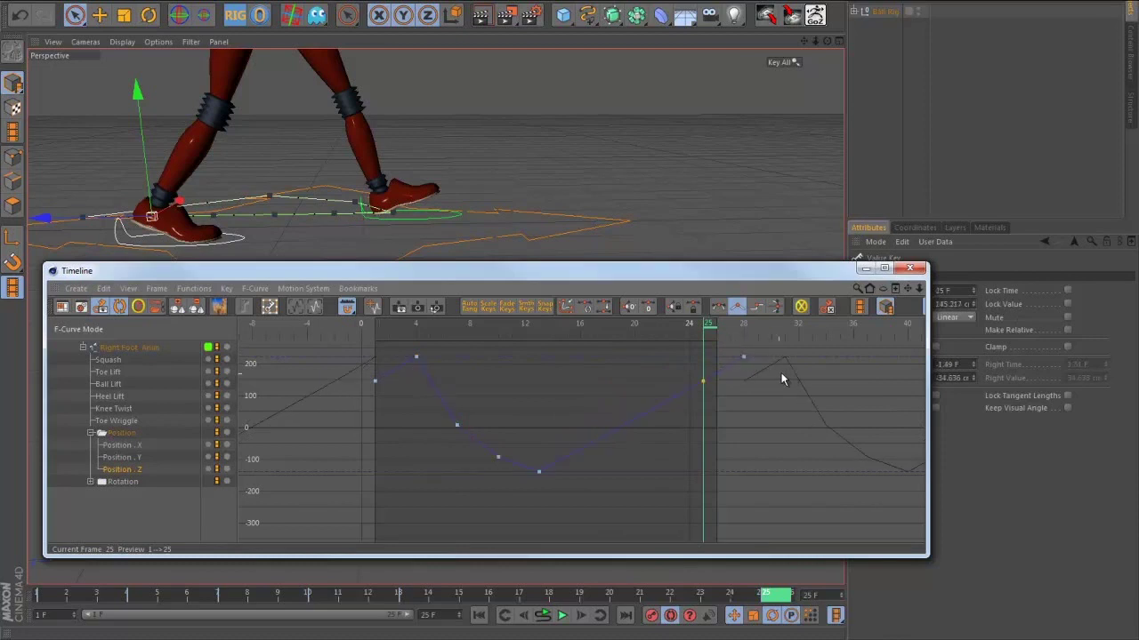
- Delete the right foot's Position Z keys at frames 25 and 1, and check the repeating curve beyond the cycle
click(702, 383)
key(Delete)
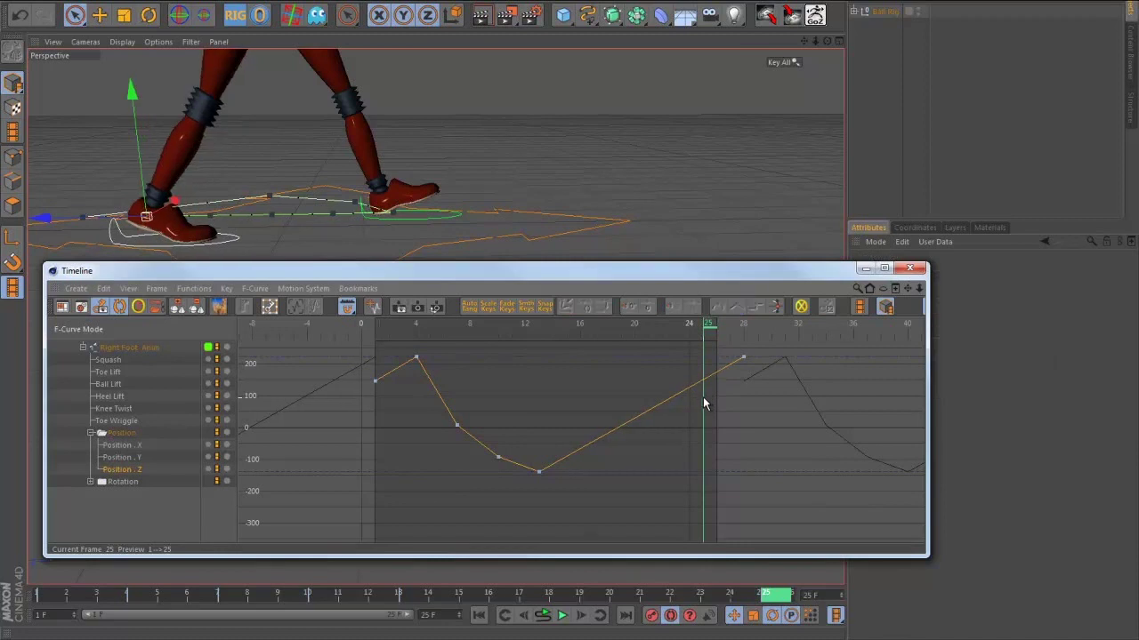
drag(383, 395, 357, 365)
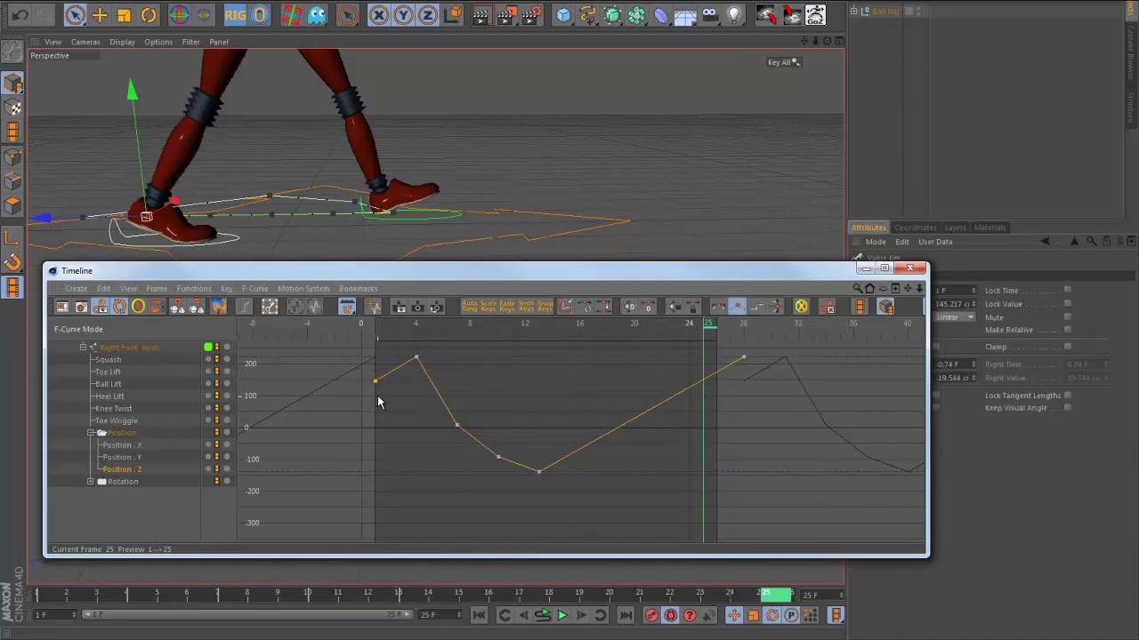
key(Delete)
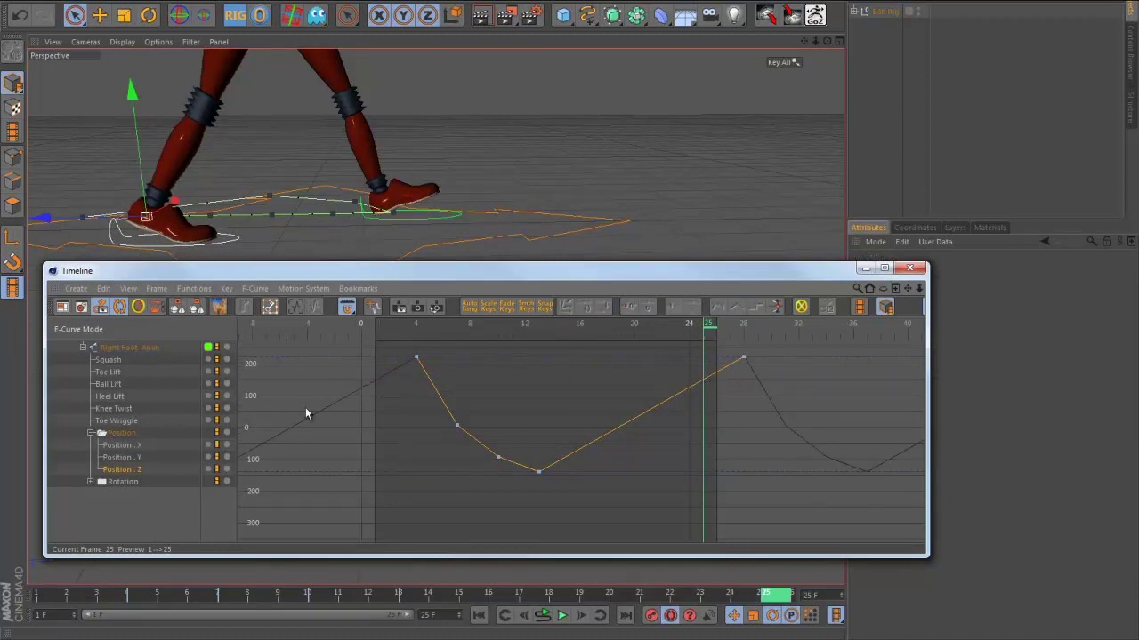
alt+right_drag(763, 402, 164, 476)
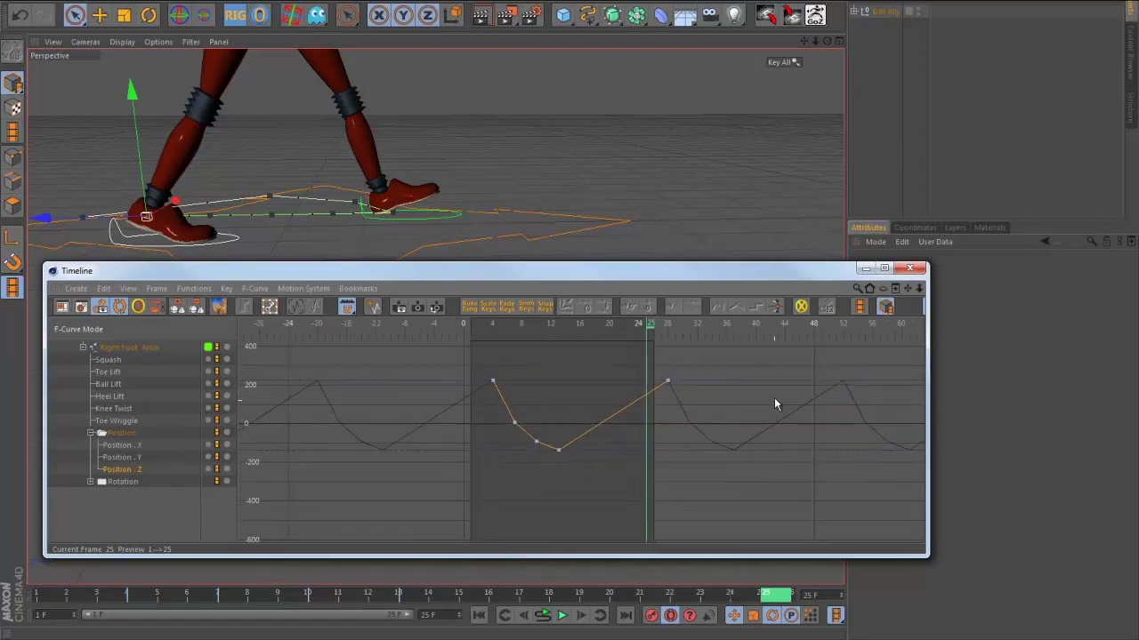
- Add a Position Z key on the right foot's curve at frame 25, copy it to frame 1, and delete the frame 28 key
alt+right_drag(831, 410, 1112, 378)
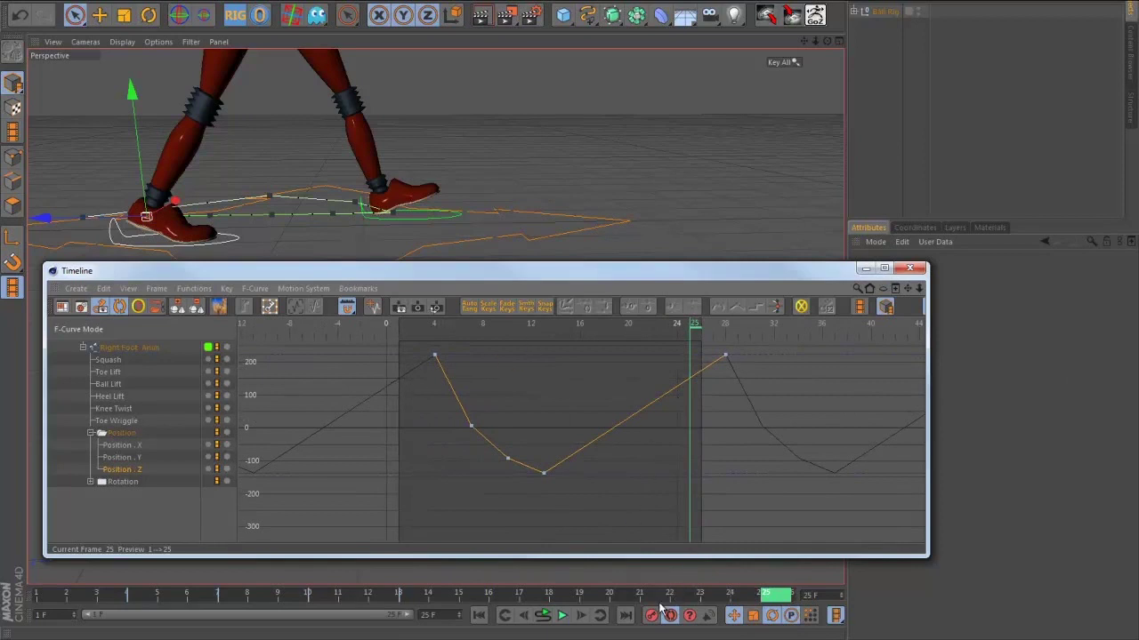
ctrl+click(690, 379)
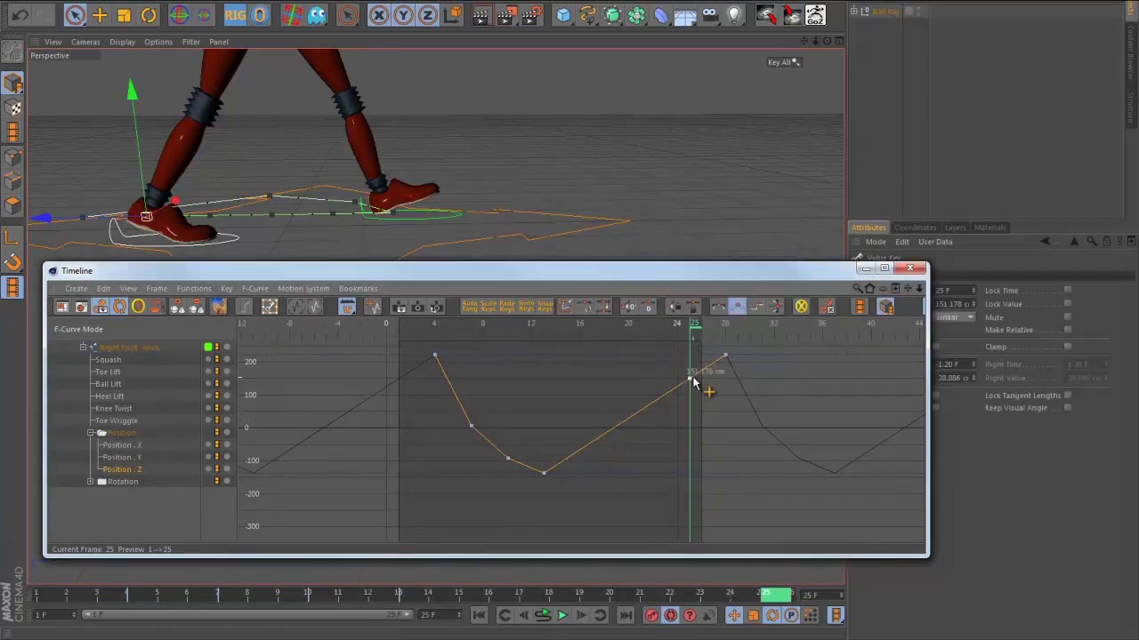
drag(418, 395, 402, 395)
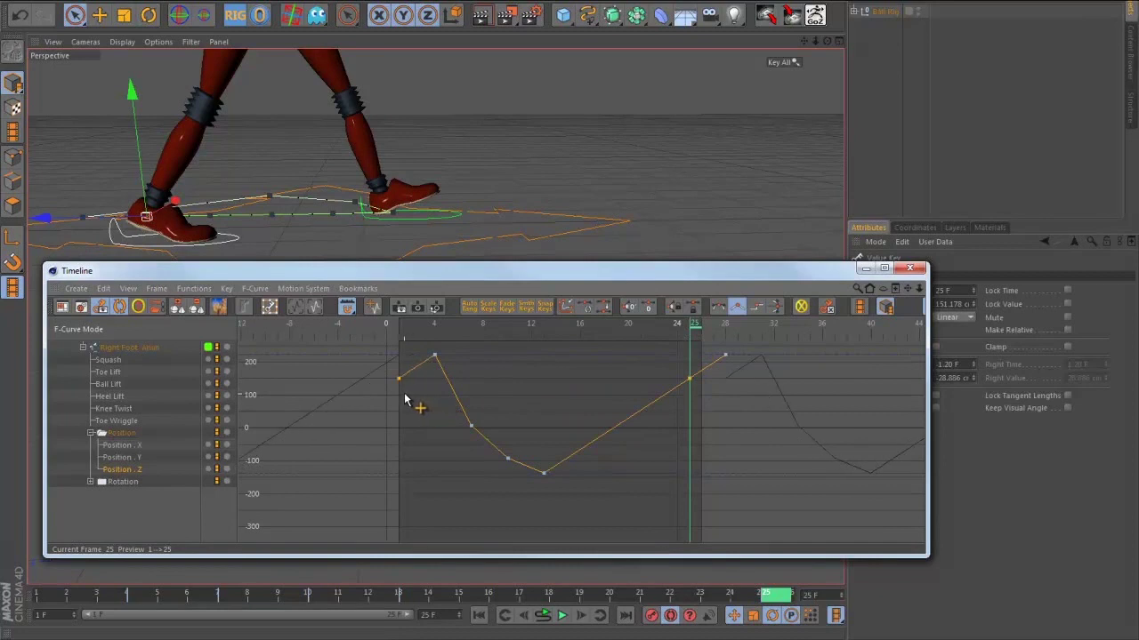
click(722, 352)
key(Delete)
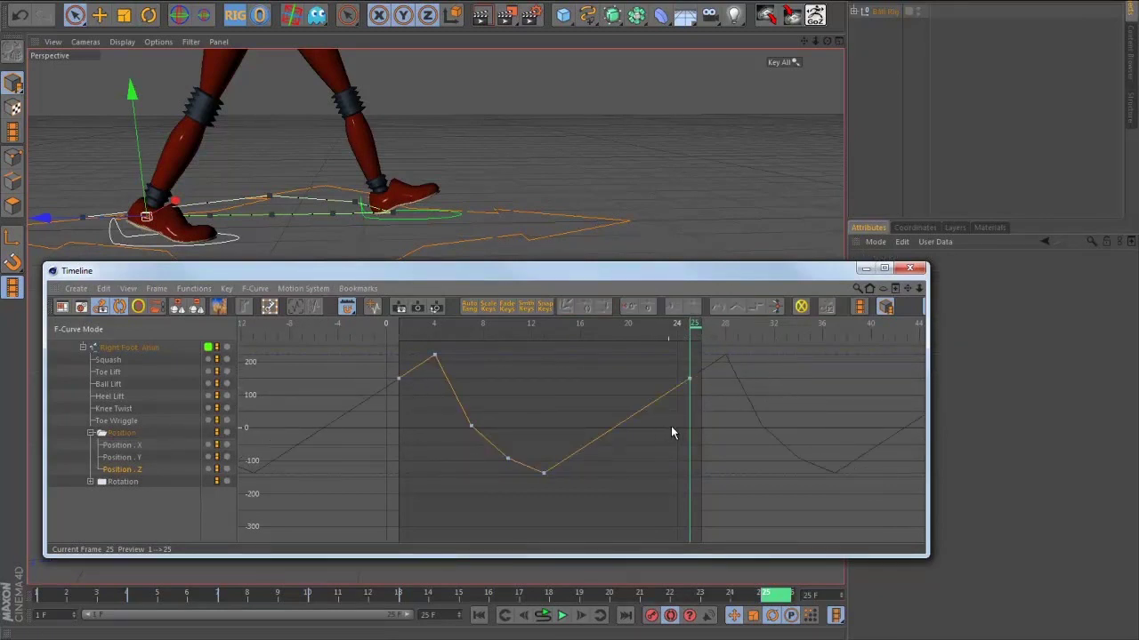
alt+right_drag(672, 427, 371, 451)
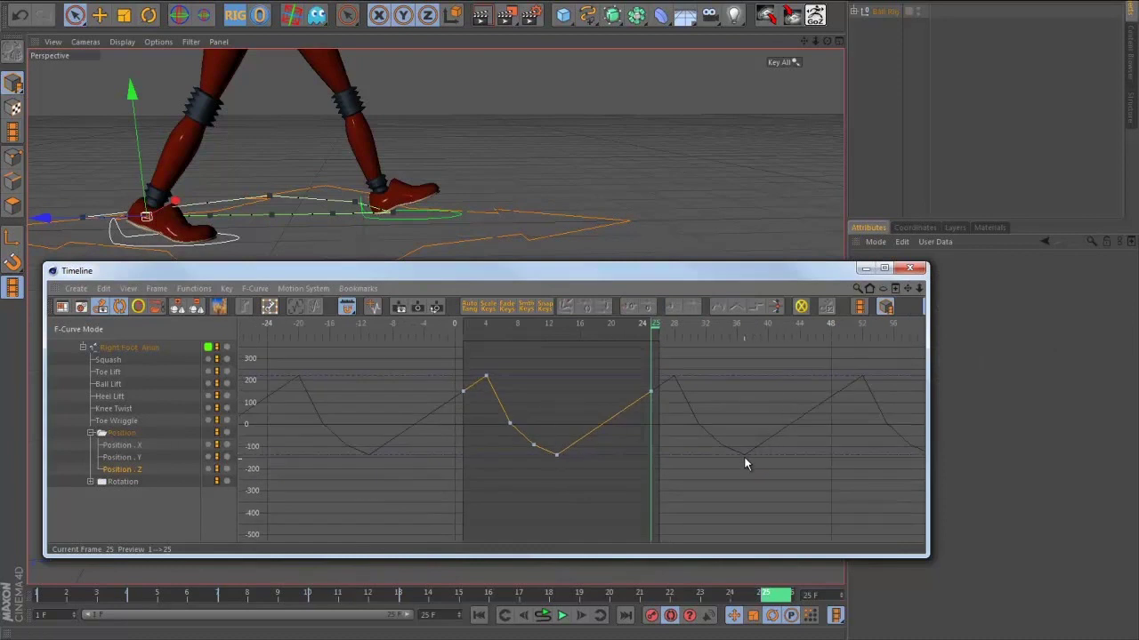
- Compare with the left foot's Position Z curve, and set the right foot's keys at frames 4, 7 and 10 to spline interpolation
click(409, 217)
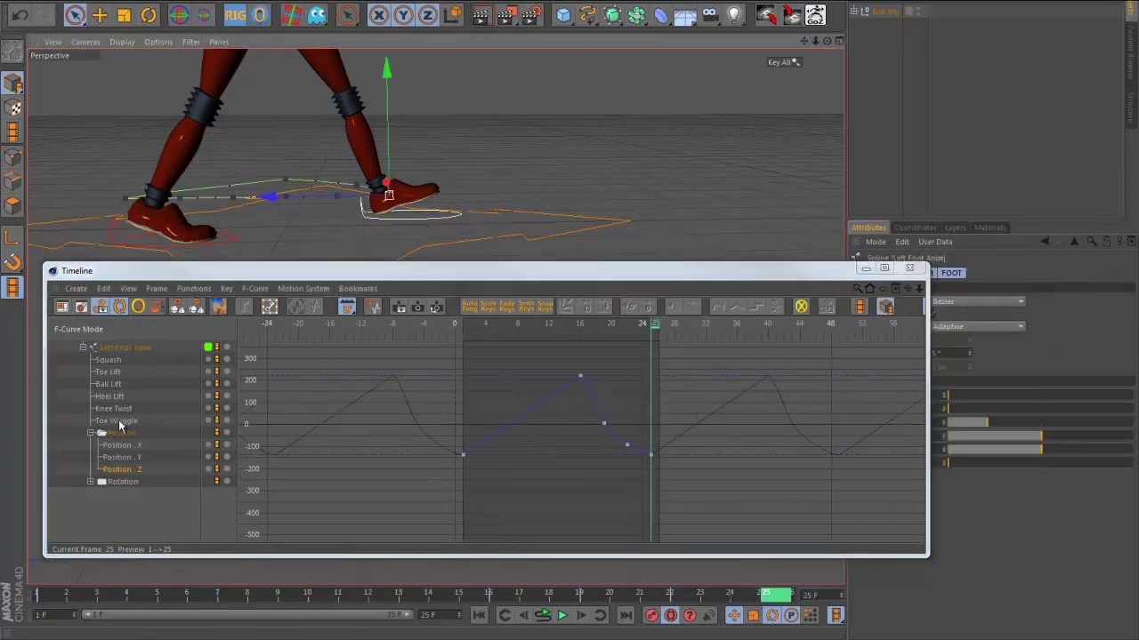
click(232, 239)
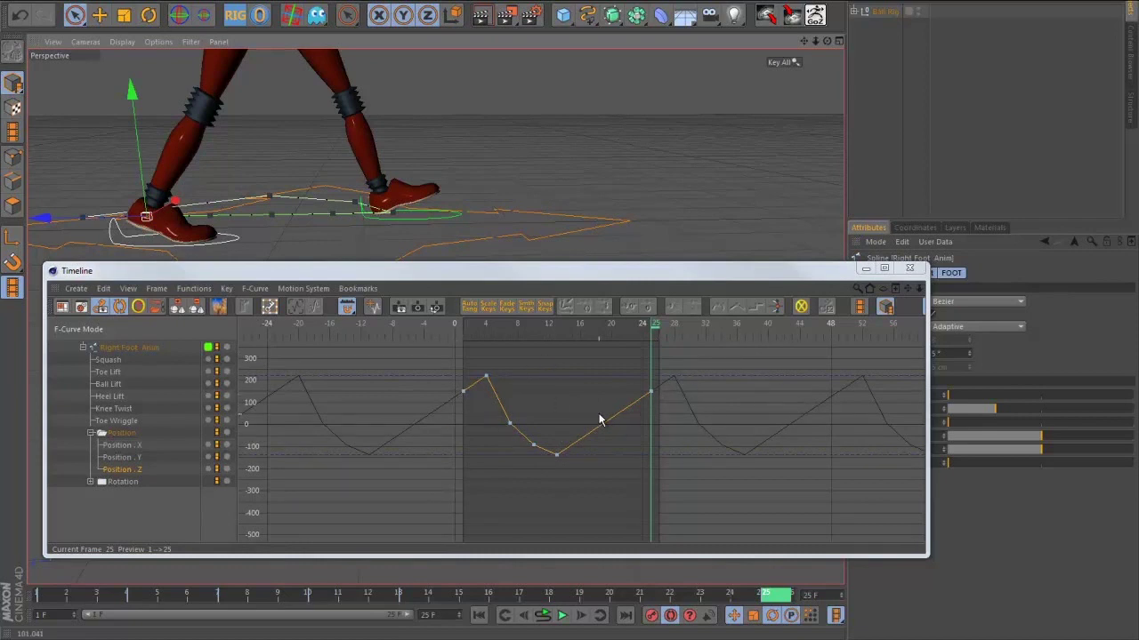
alt+right_drag(599, 414, 688, 426)
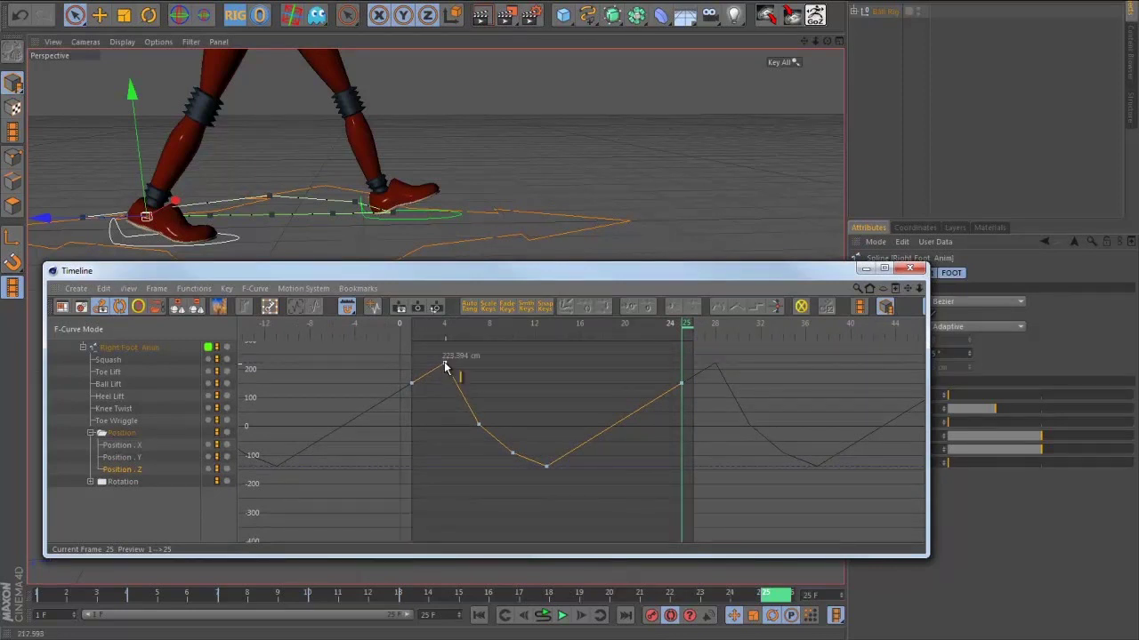
drag(436, 353, 534, 461)
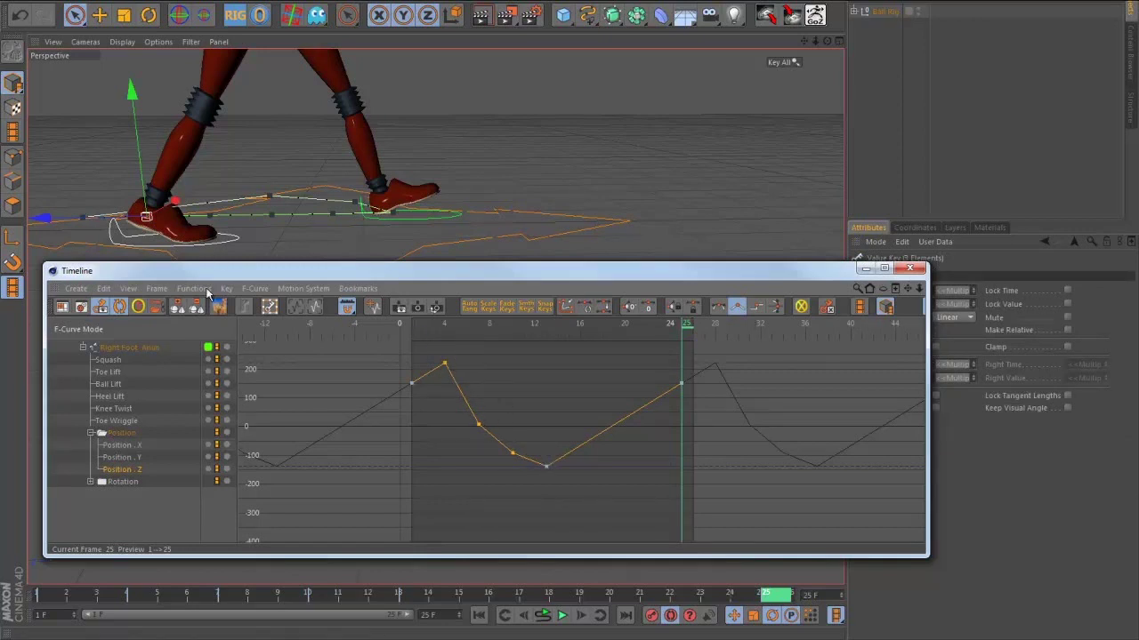
mouse_move(59, 597)
mouse_down()
mouse_move(472, 585)
mouse_move(80, 594)
mouse_up()
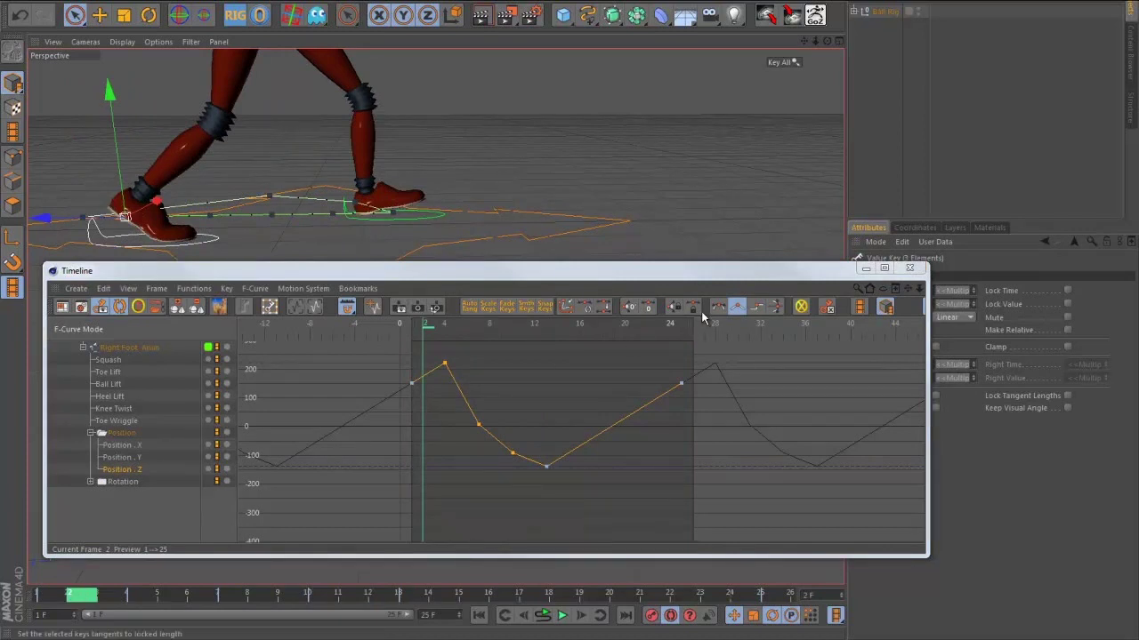
click(718, 307)
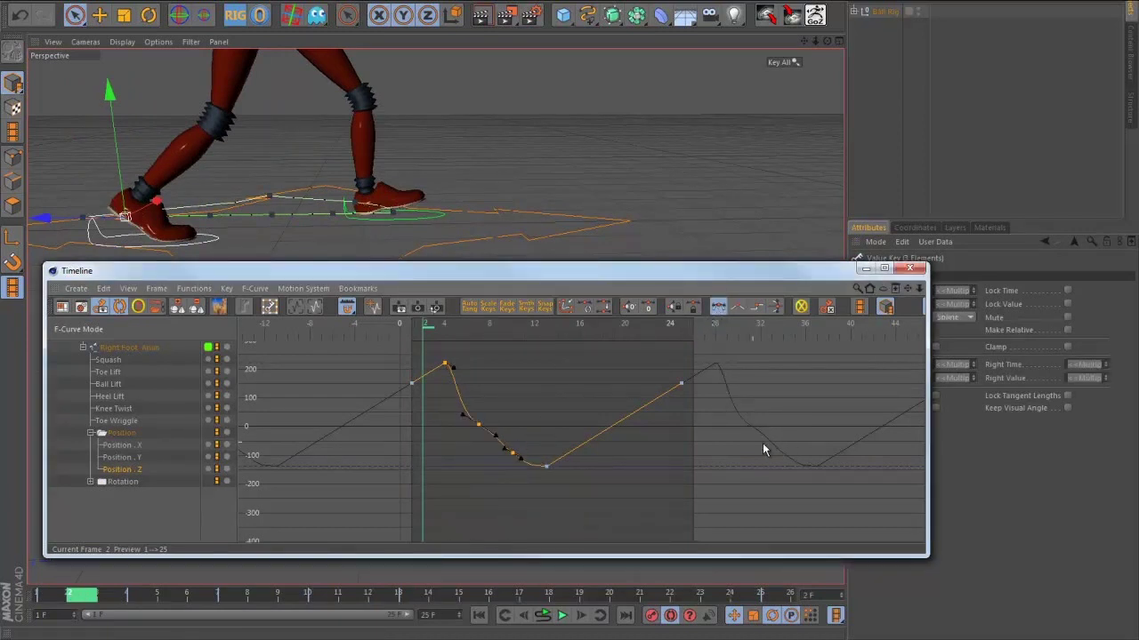
- Smooth the right foot's Position Z curve by adjusting the frame 7 key's tangents and shortening the frame 13 key's incoming tangent
click(485, 437)
drag(466, 417, 470, 414)
alt+right_drag(515, 454, 621, 502)
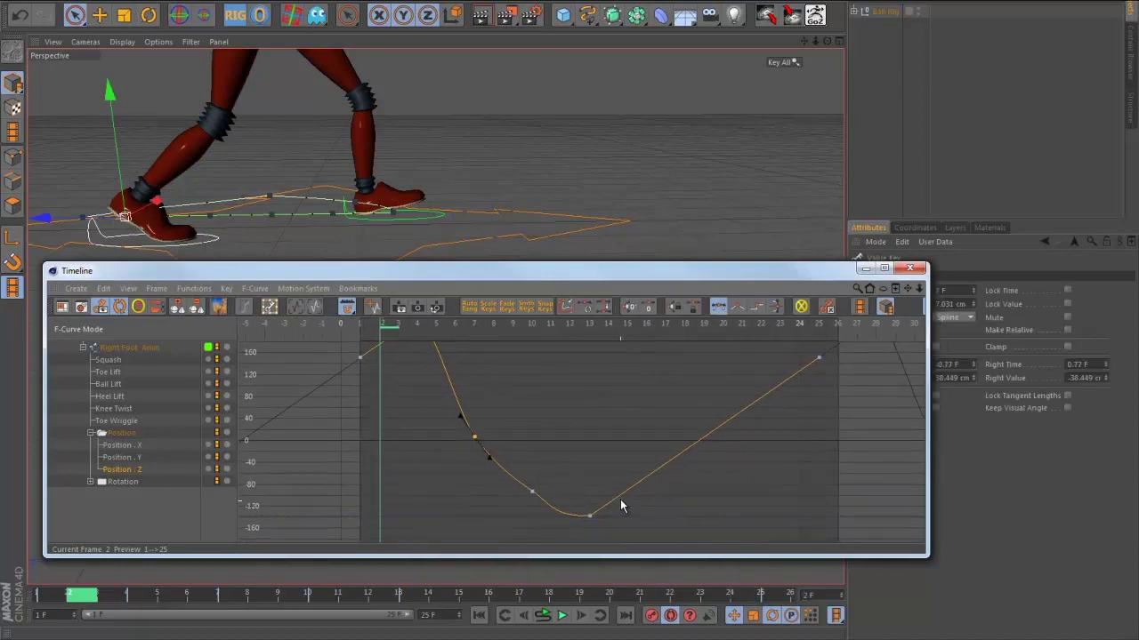
click(531, 491)
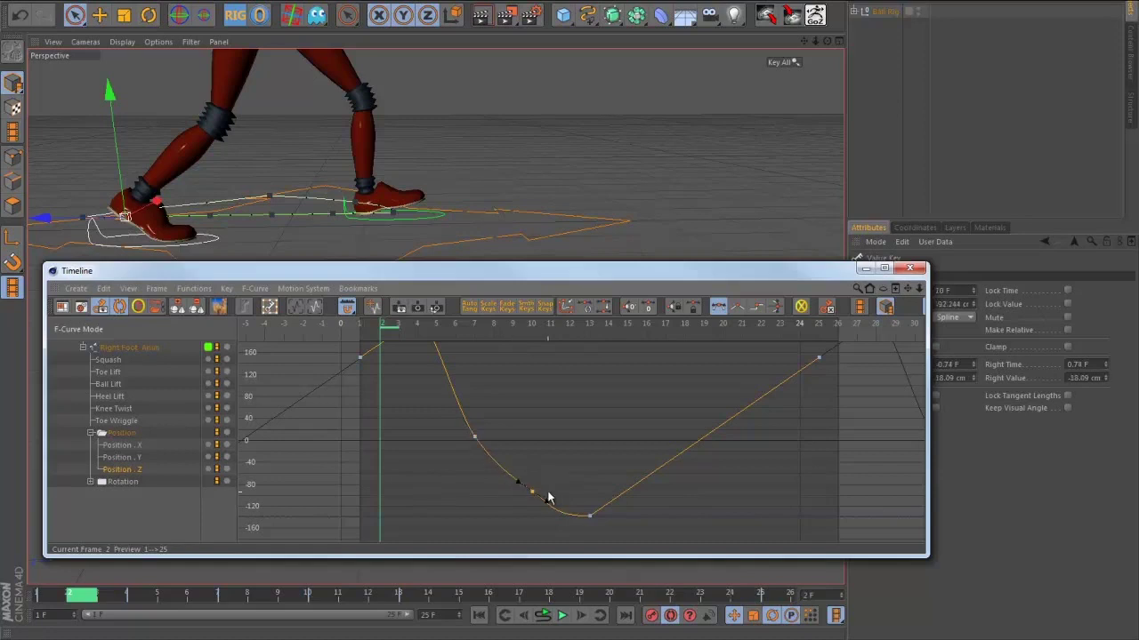
click(590, 516)
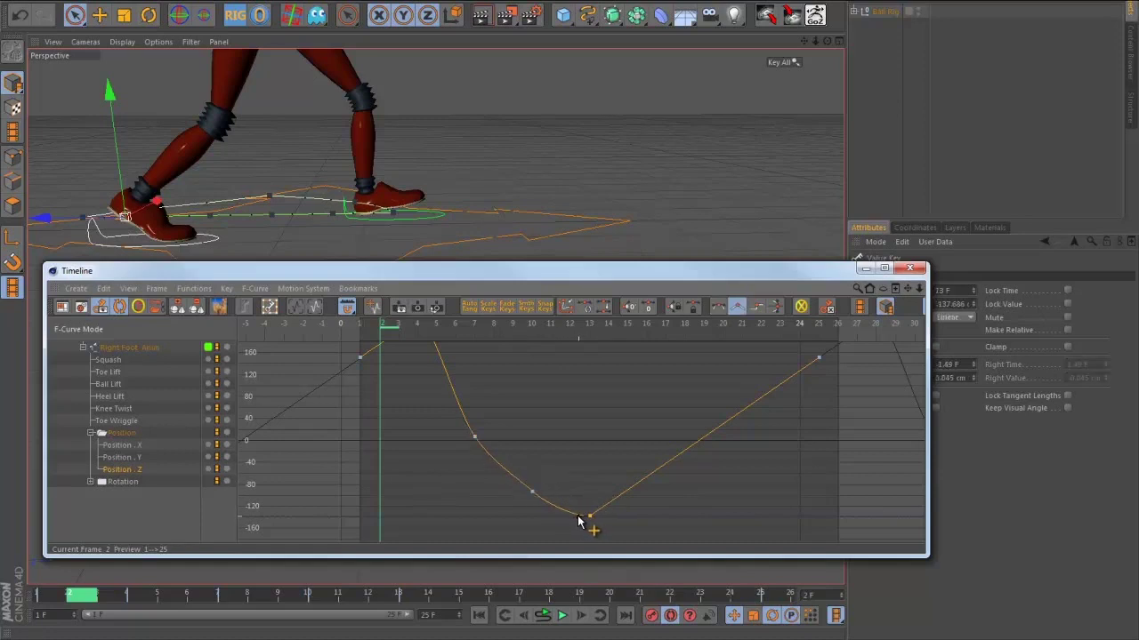
drag(578, 516, 573, 509)
- Refine the tangents at frames 7 and 10, shortening the frame 10 key's to about 0.38 F and 12.5 cm
alt+right_drag(545, 495, 518, 396)
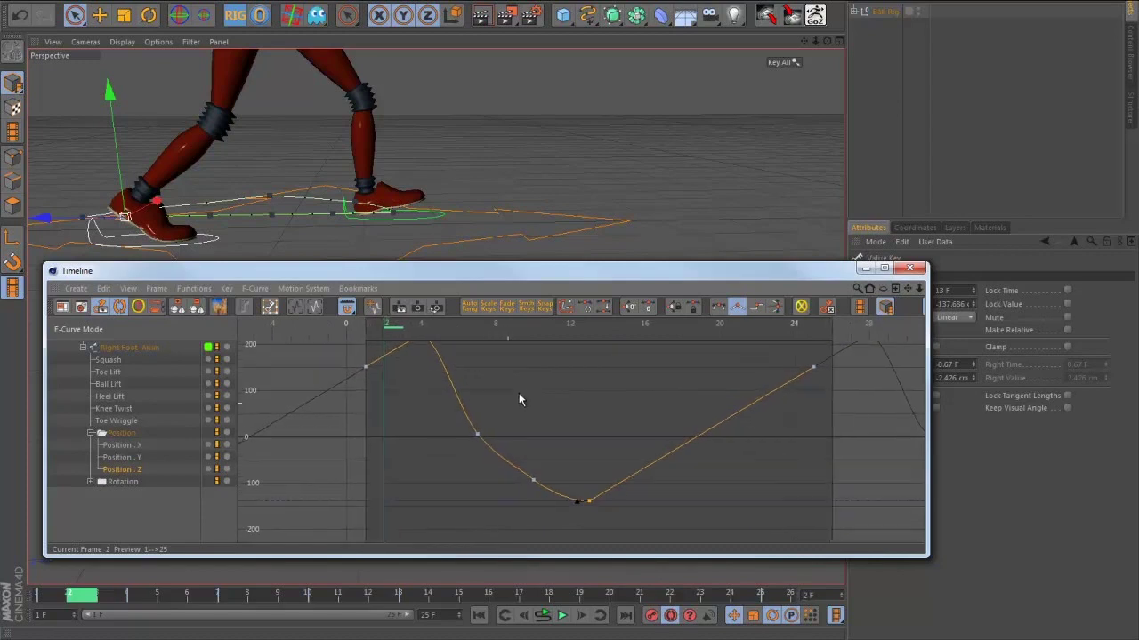
drag(500, 452, 455, 407)
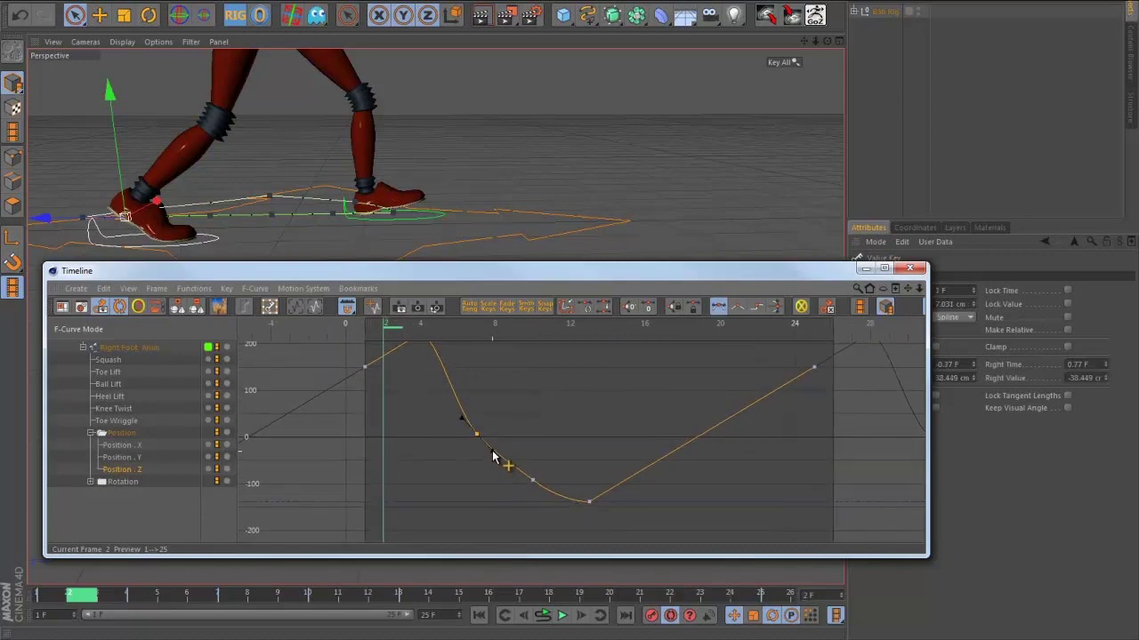
click(534, 482)
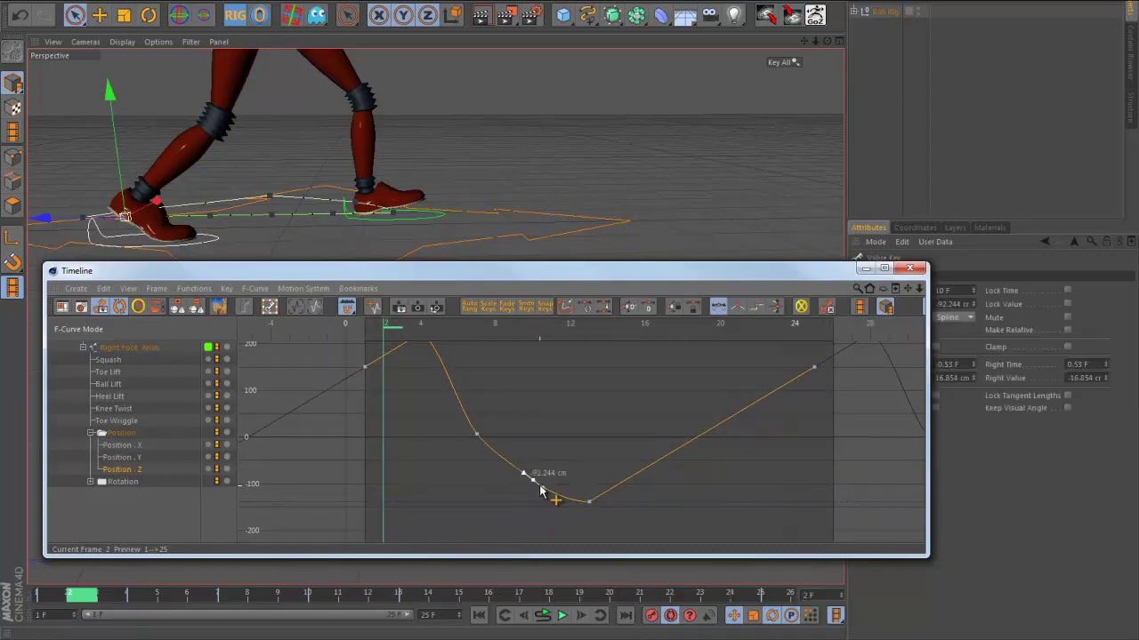
drag(525, 480, 526, 476)
- Save the project as a new incremental version and bring the Timeline's F-curve view back up
click(13, 1)
click(69, 114)
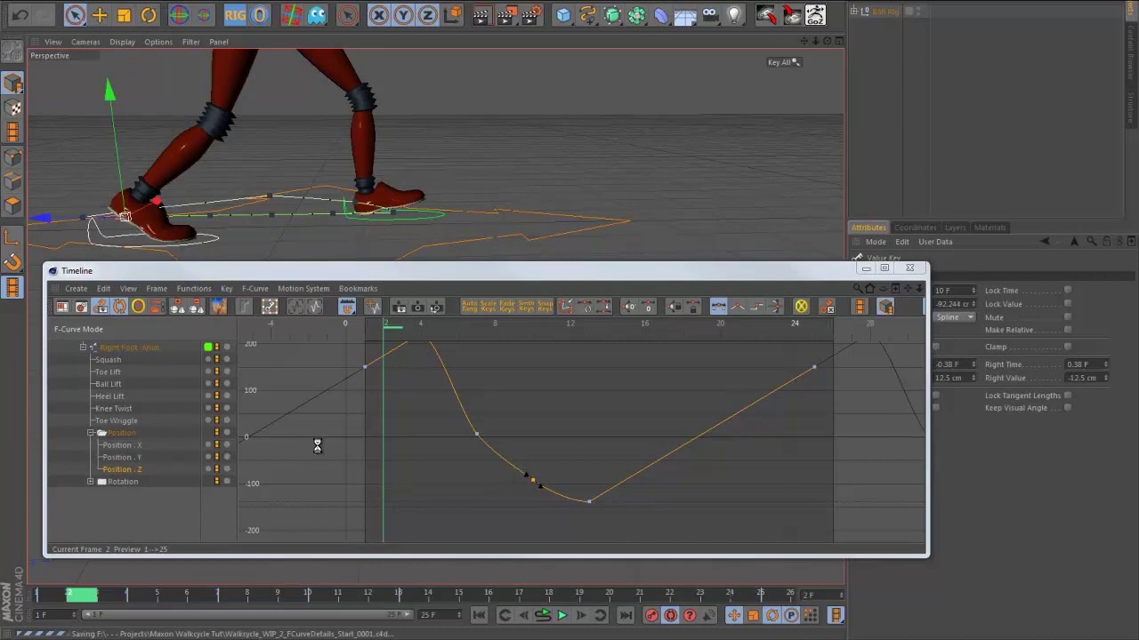
key(shift+F3)
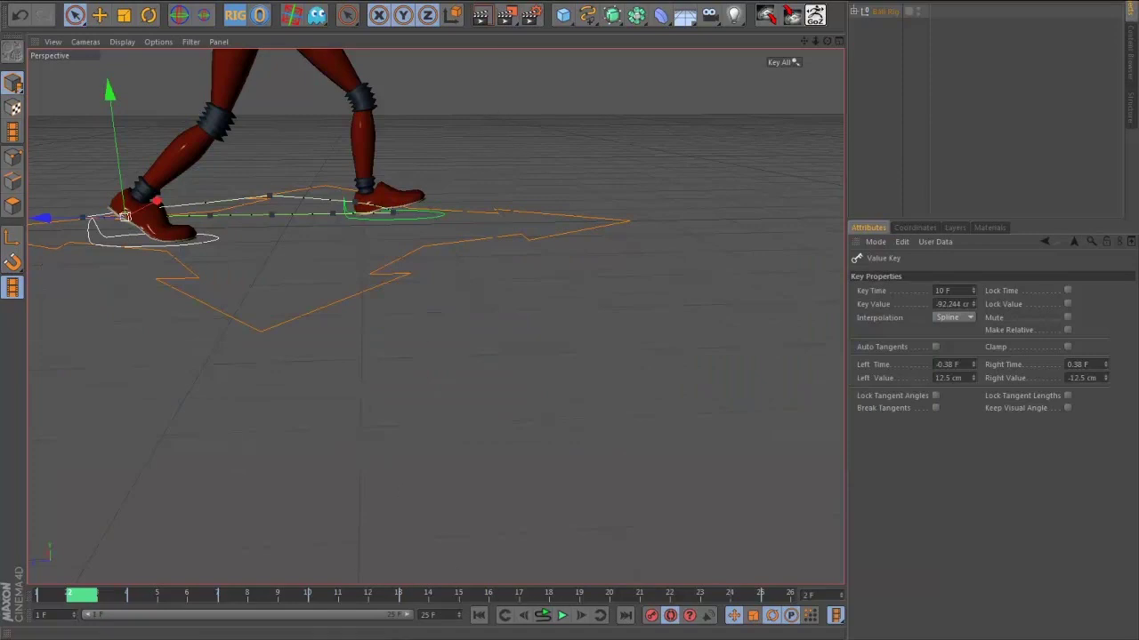
click(489, 2)
click(411, 146)
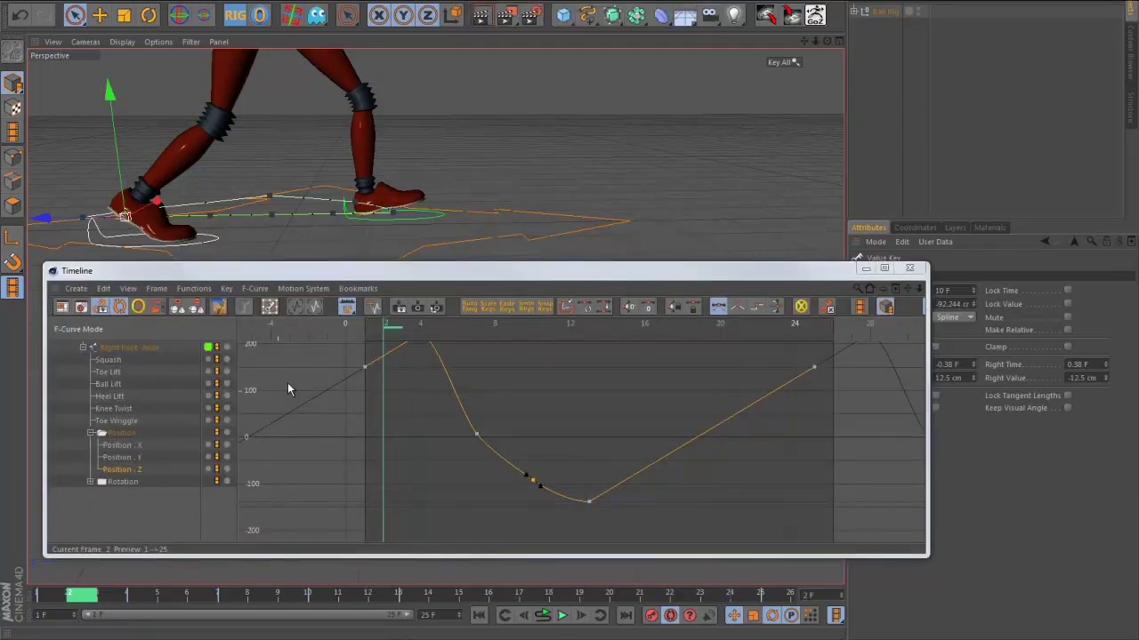
- Show the right foot's Position Y curve framed on all its keys, and scrub the walk to examine the foot's lift
click(138, 459)
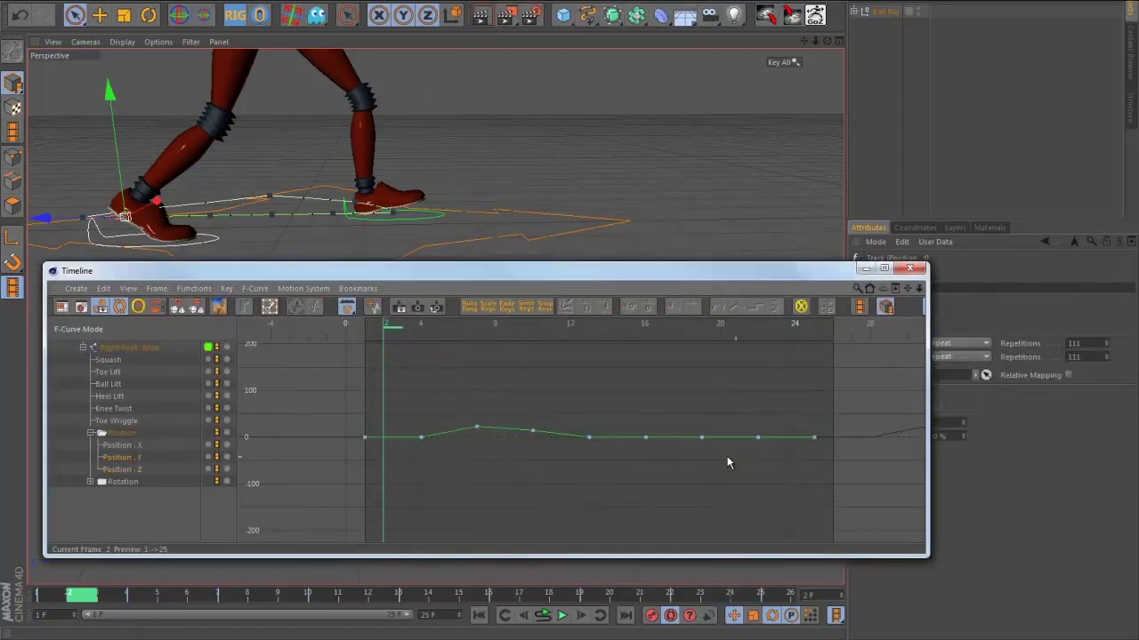
drag(684, 486, 382, 369)
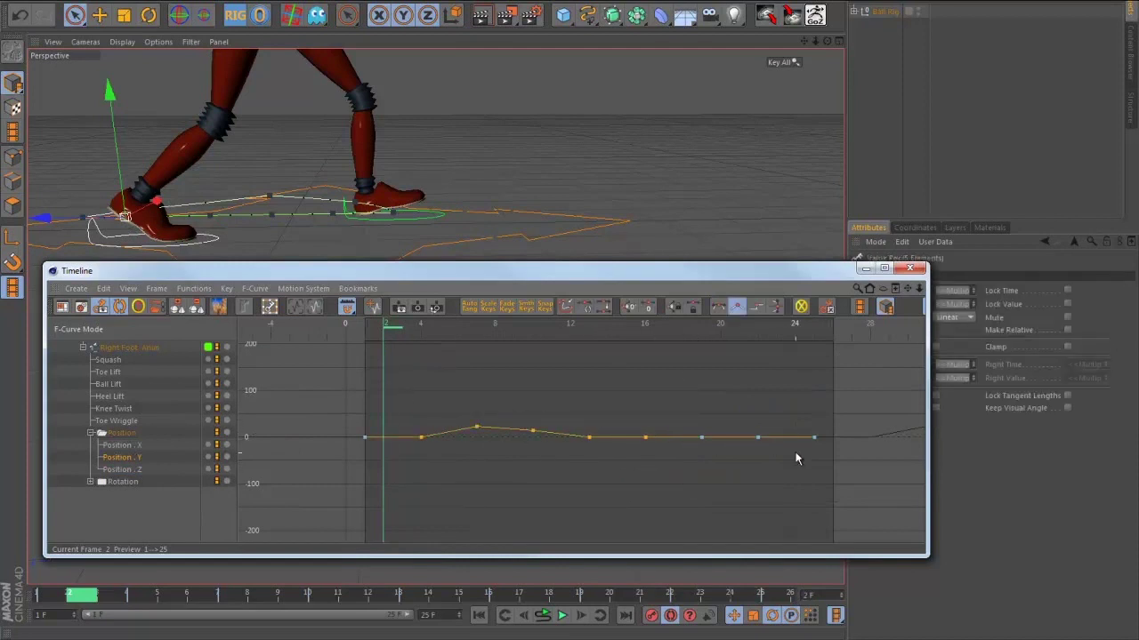
shift+drag(805, 478, 697, 429)
key(h)
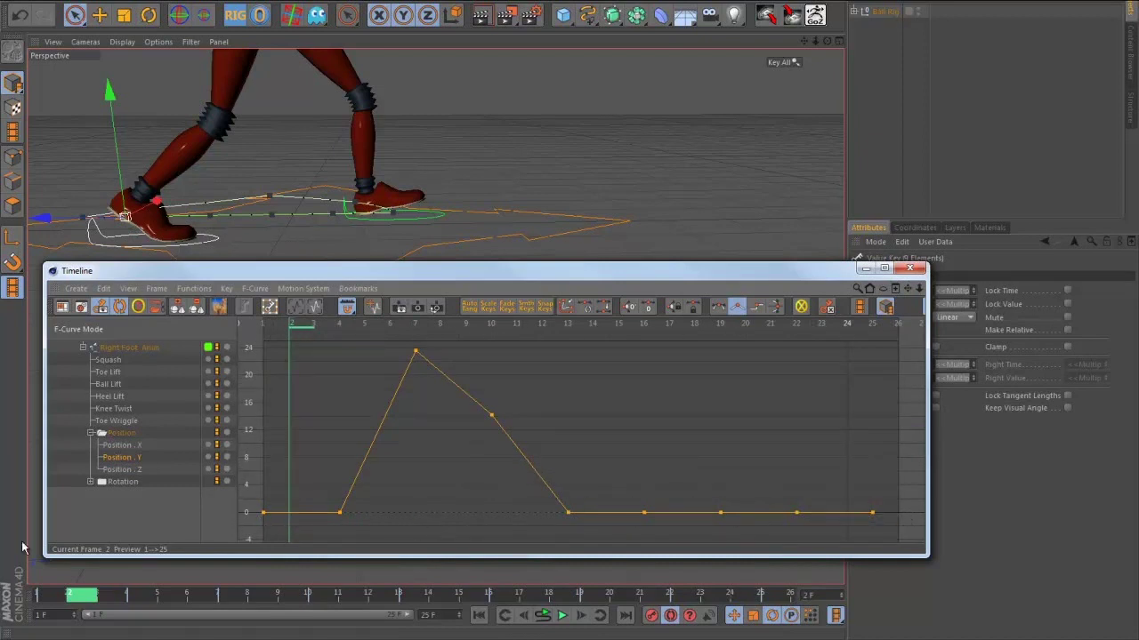
drag(53, 595, 685, 595)
drag(66, 595, 232, 616)
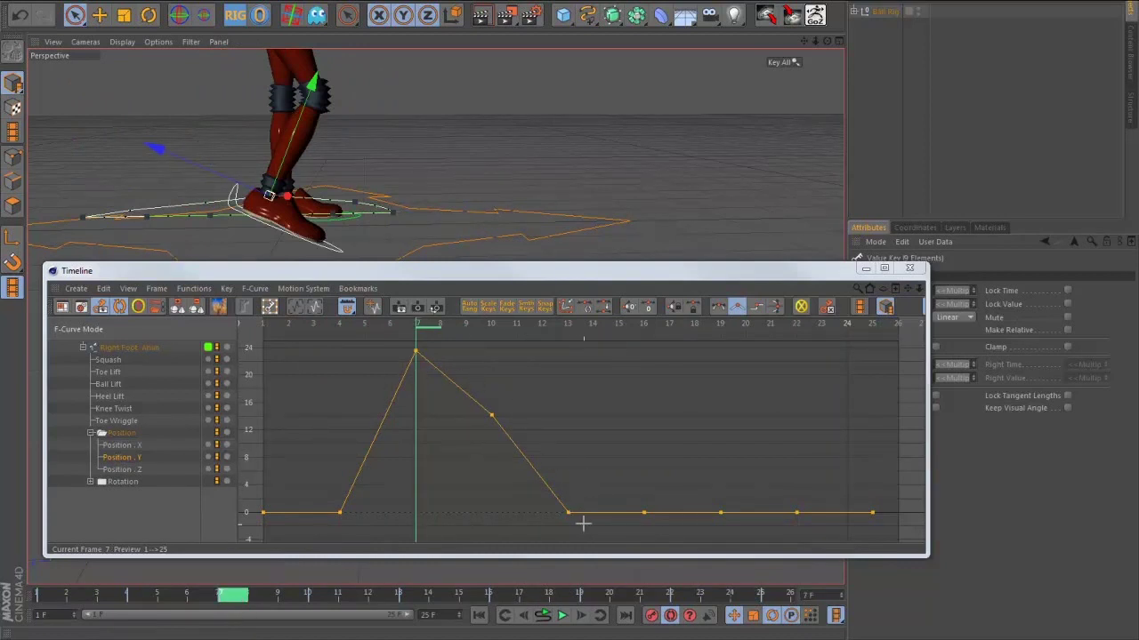
- Set the right foot's Position Y keys from frames 4 to 13 to spline, and shorten the frame 7 key's tangents to about 1.08 F
drag(582, 524, 320, 333)
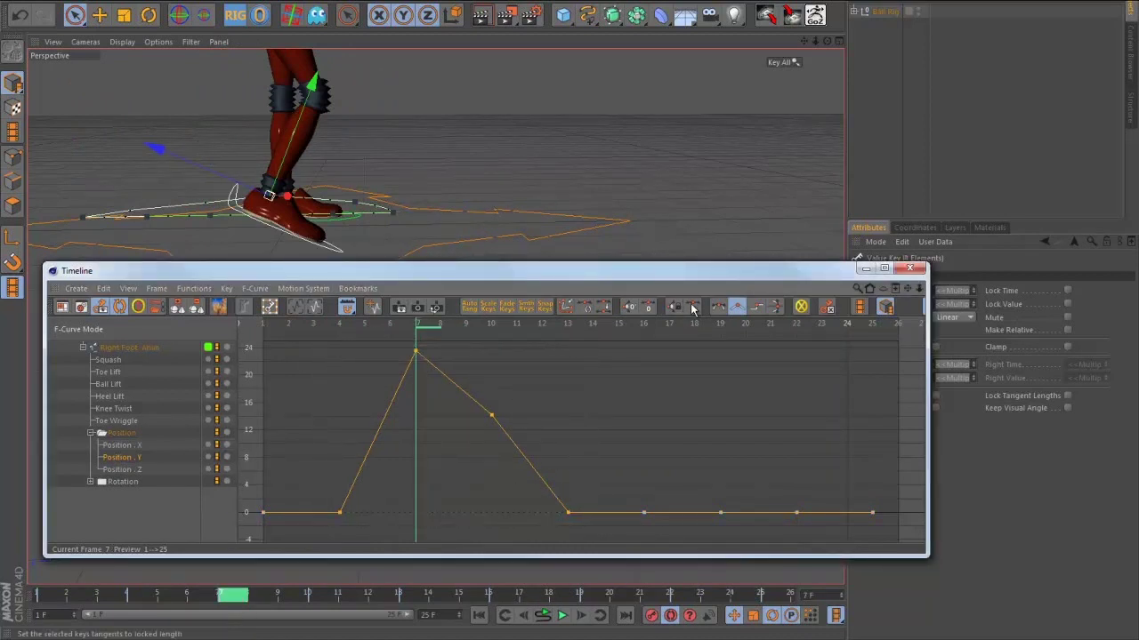
click(718, 307)
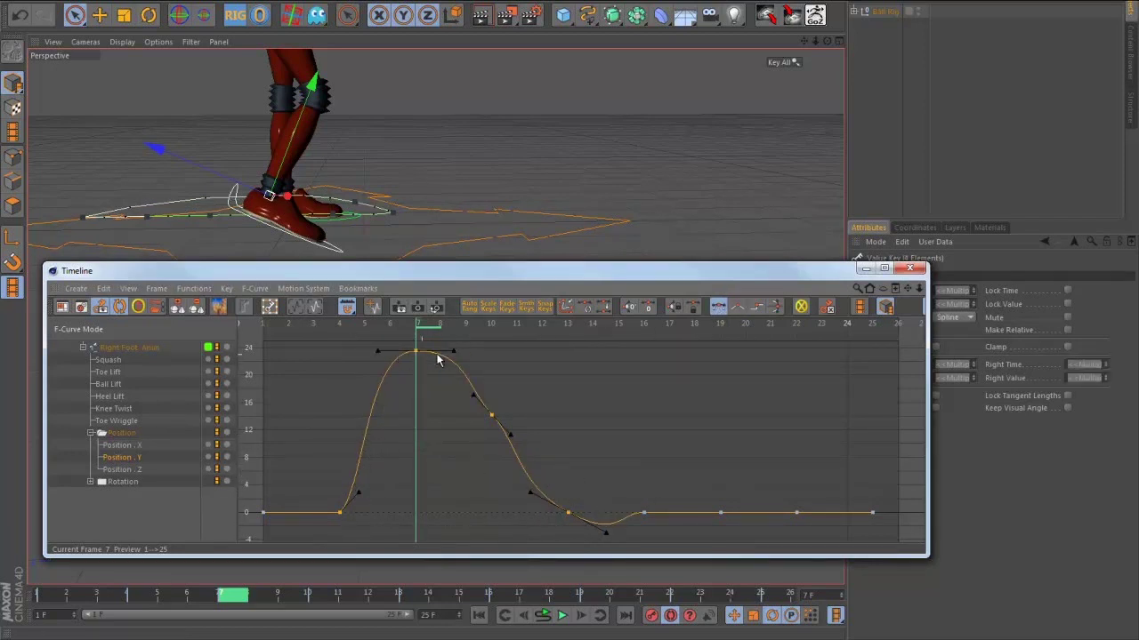
drag(503, 440, 361, 336)
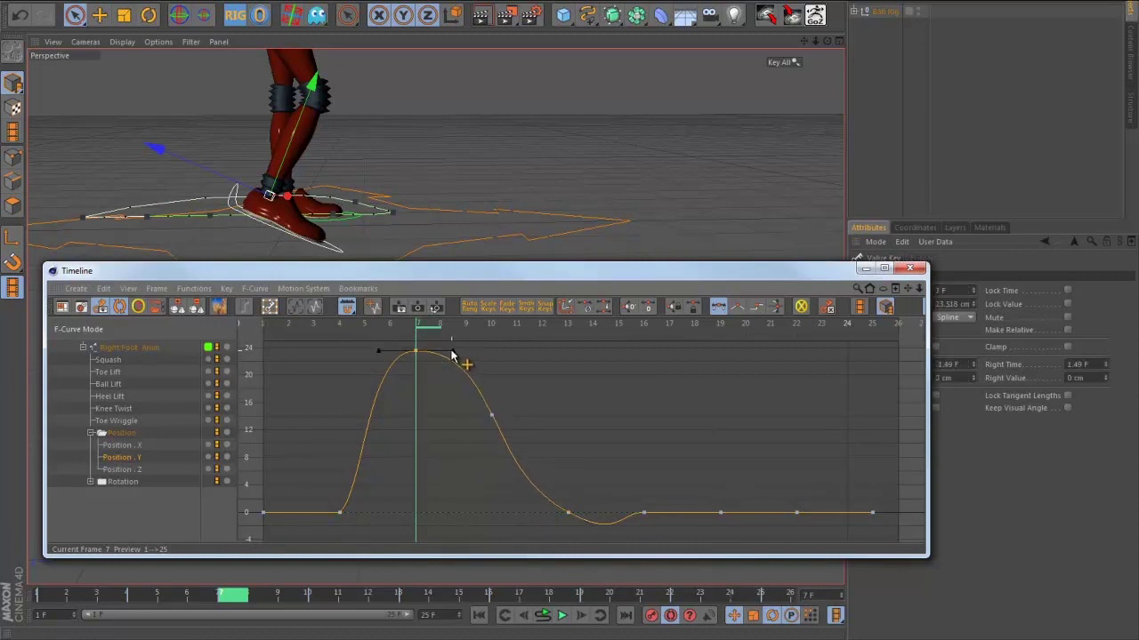
drag(453, 354, 442, 349)
alt+middle_drag(638, 456, 600, 419)
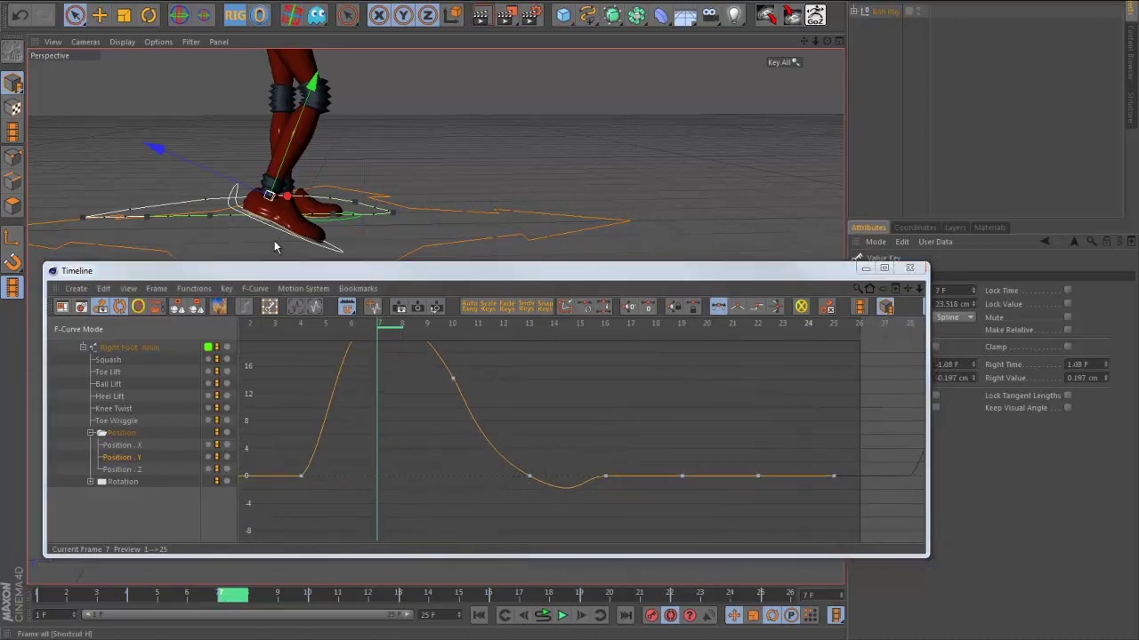
- Check foot contact at frames 13 and 14, set the frame 13 Position Y key to linear, and steepen its incoming tangent
drag(240, 602, 411, 598)
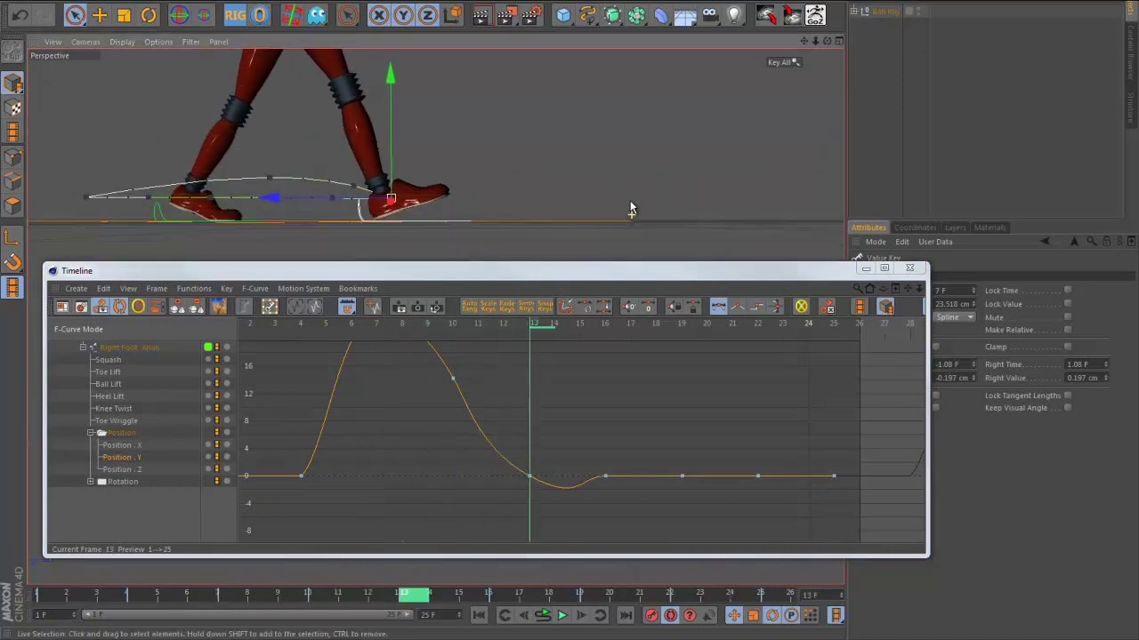
mouse_move(435, 589)
mouse_down()
mouse_move(528, 595)
mouse_move(446, 598)
mouse_up()
click(529, 476)
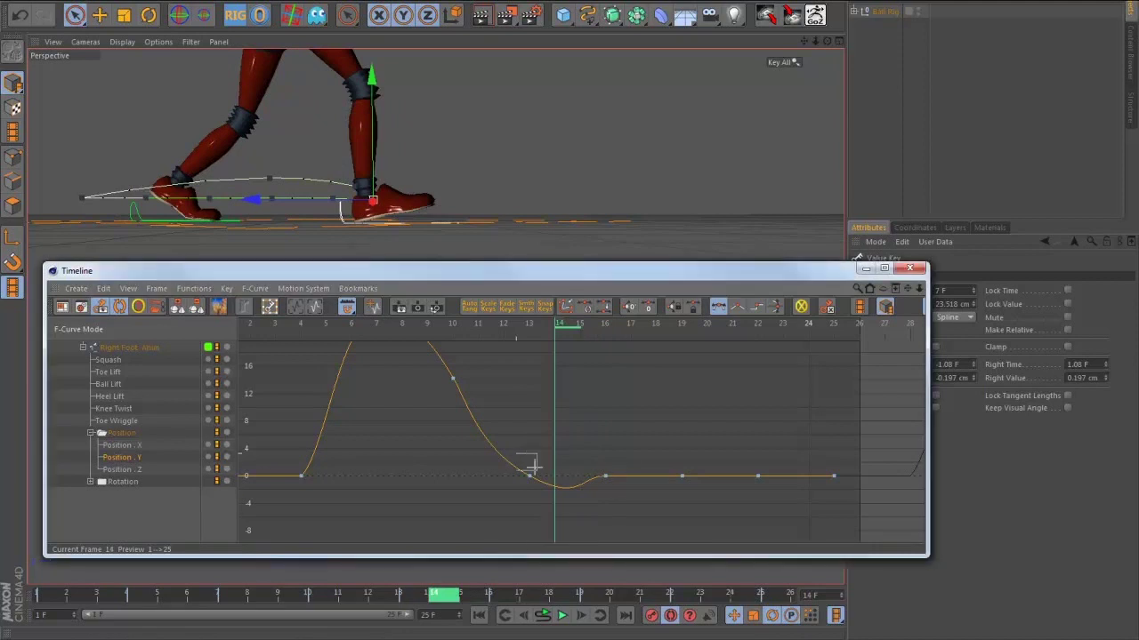
drag(561, 490, 566, 496)
click(737, 306)
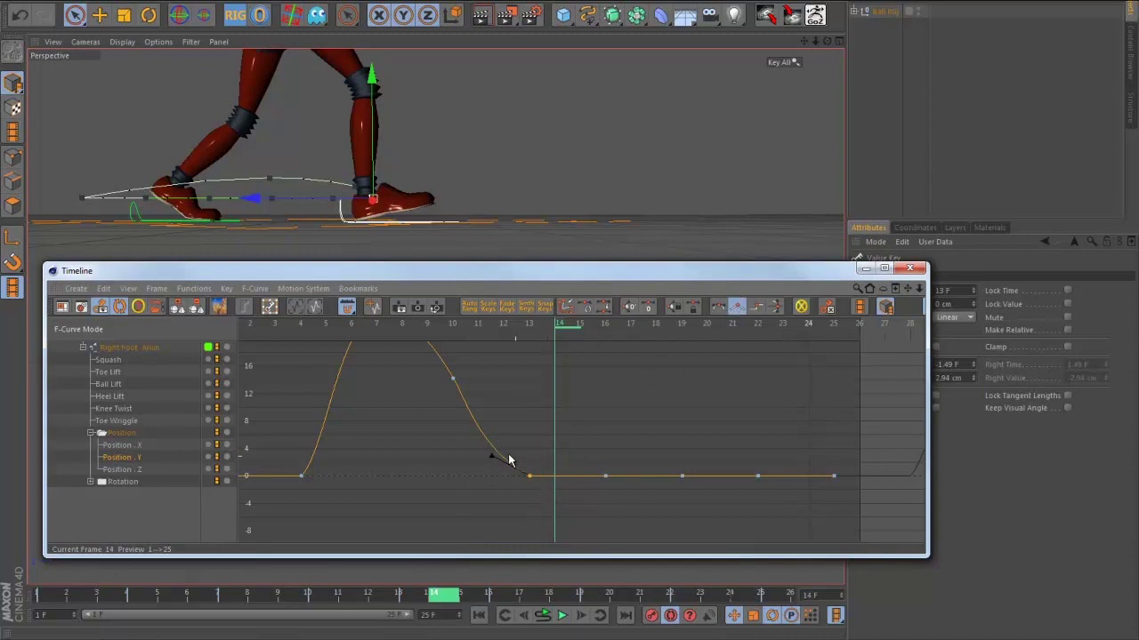
drag(496, 462, 549, 442)
- Break the frame 13 Position Y key's tangents in spline mode, flatten the outgoing one to about 0.02 cm, and return the key to linear
click(718, 306)
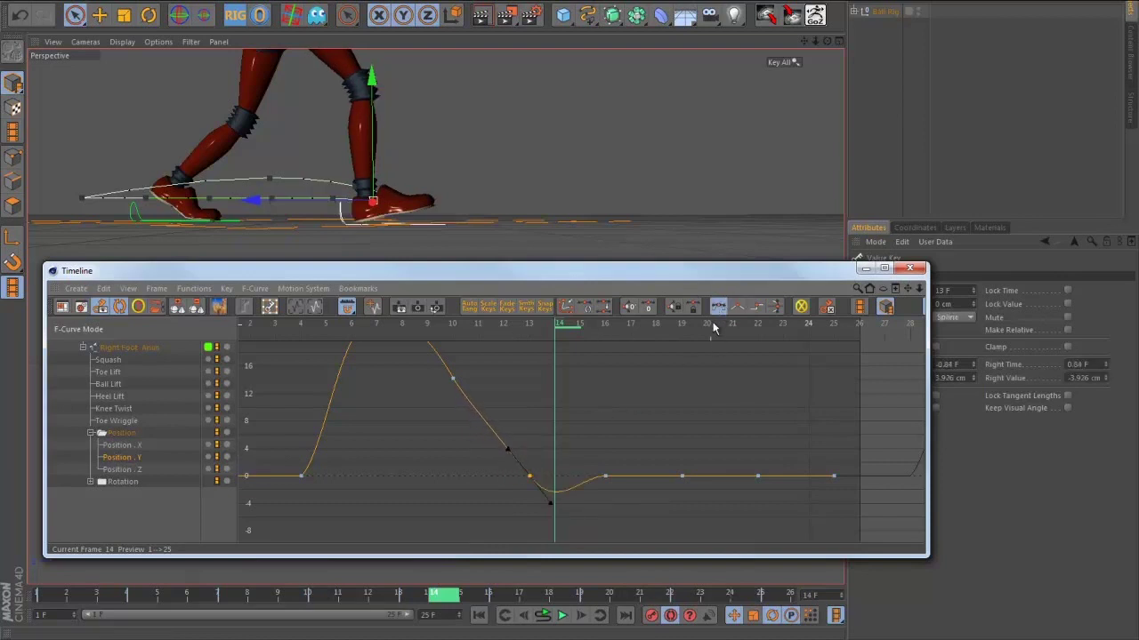
click(603, 307)
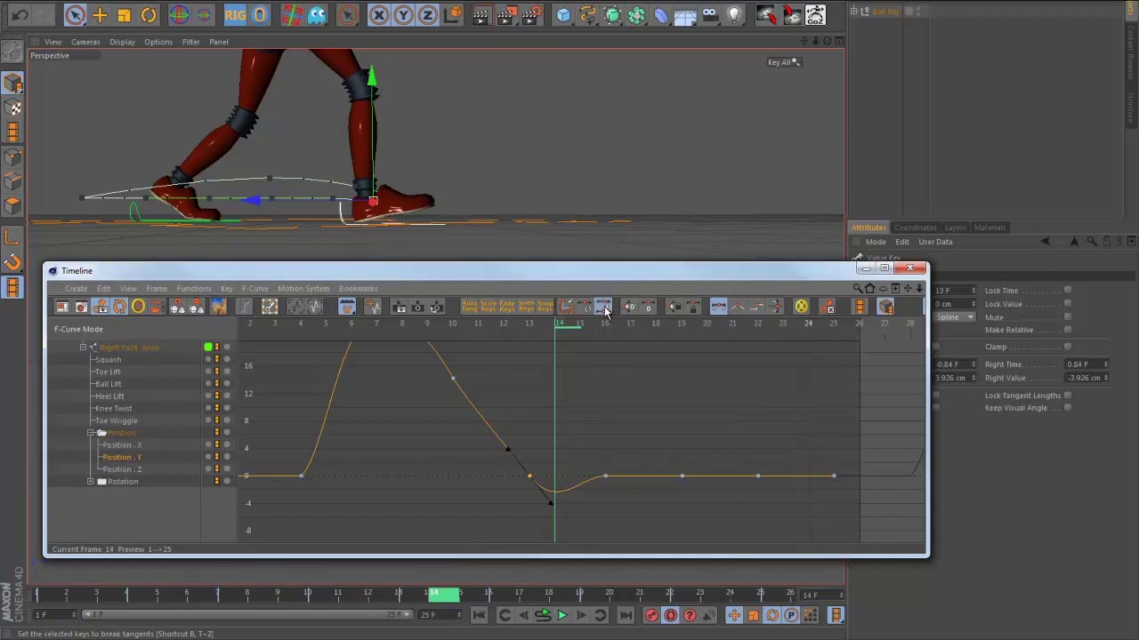
drag(555, 504, 555, 481)
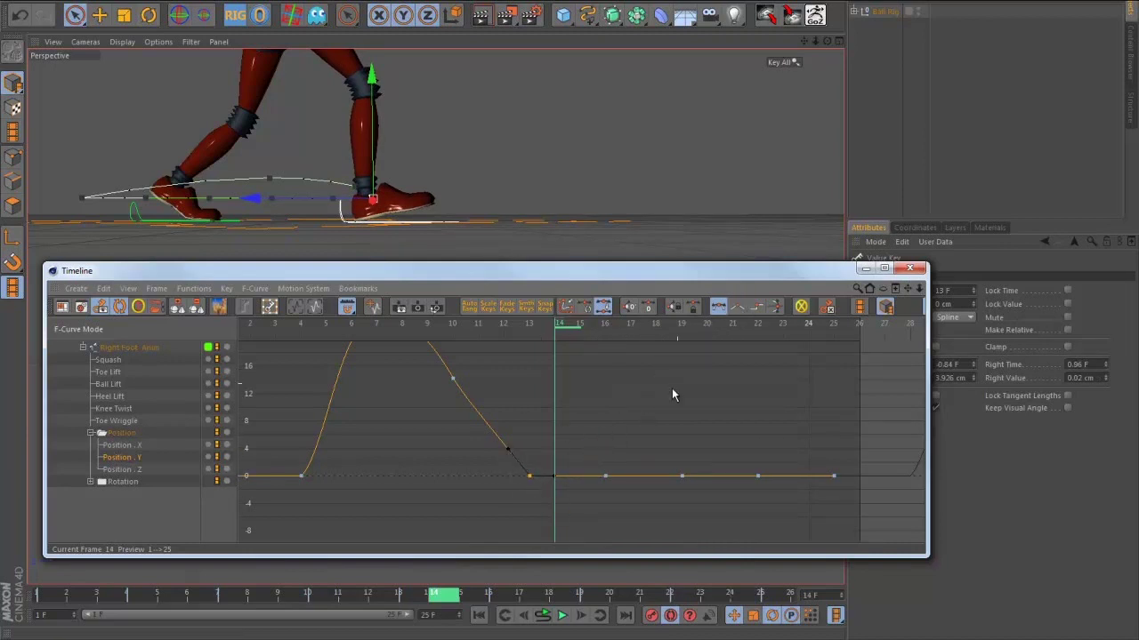
click(742, 307)
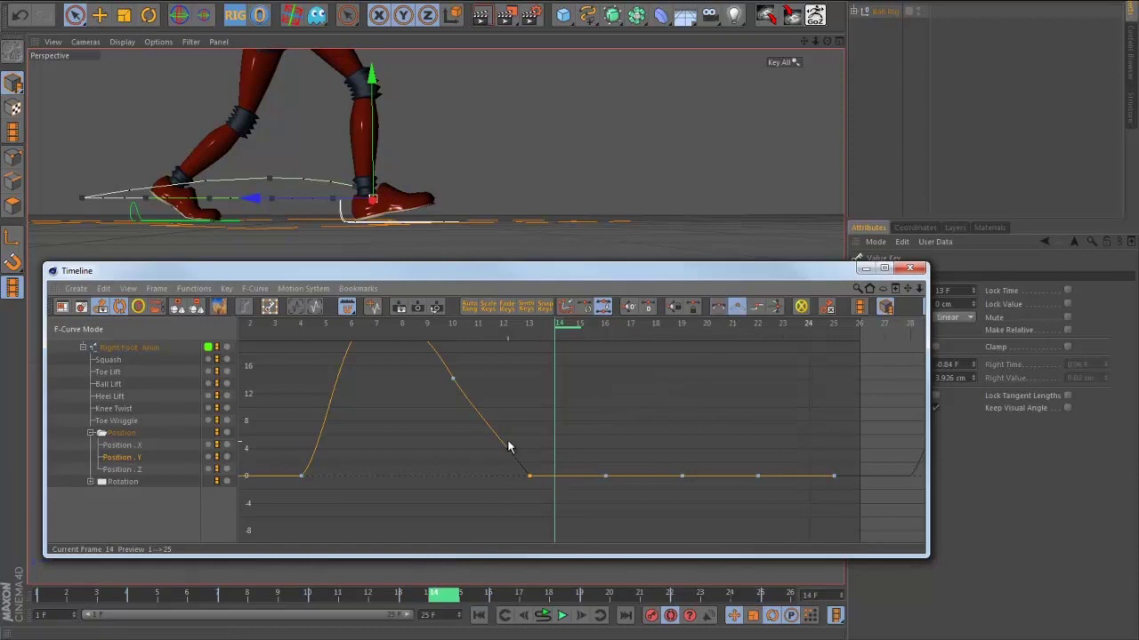
- Adjust the right foot's frame 10 Position Y tangents, and shorten the frame 13 key's incoming tangent to about 0.29 F and 1.57 cm
drag(507, 449, 513, 445)
alt+middle_drag(512, 394, 520, 409)
click(461, 394)
alt+right_drag(486, 436, 470, 473)
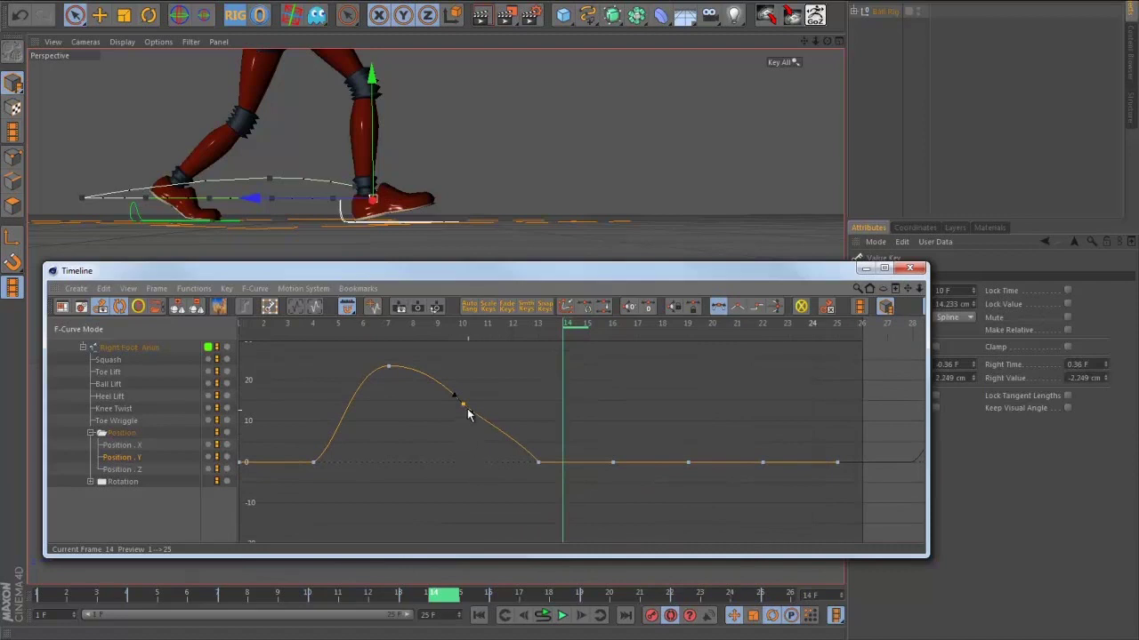
drag(472, 412, 472, 411)
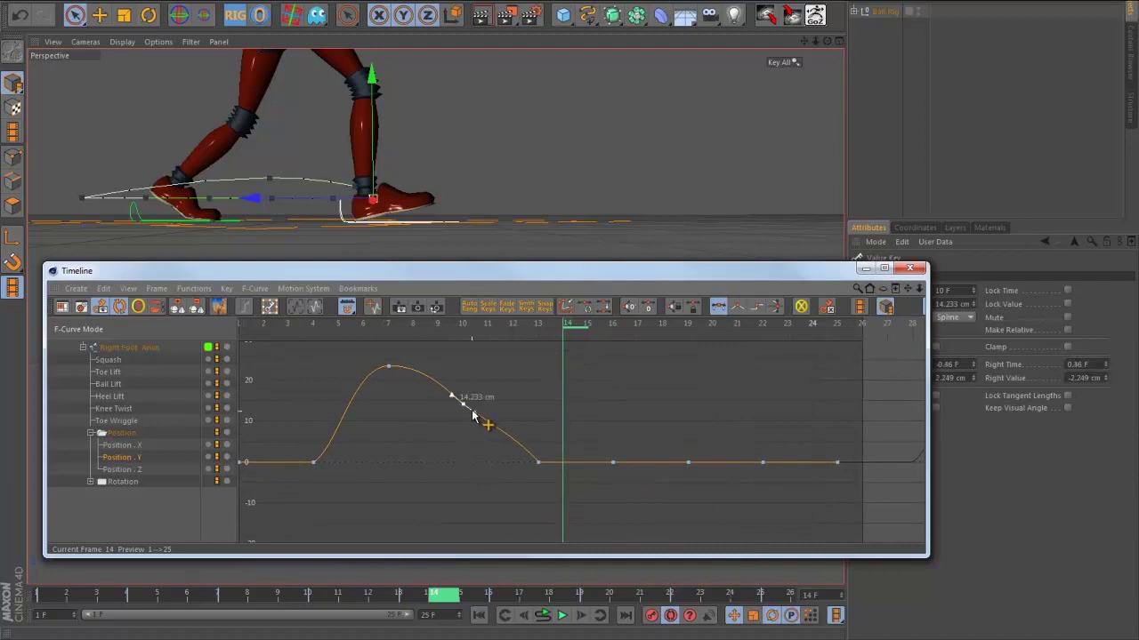
click(538, 462)
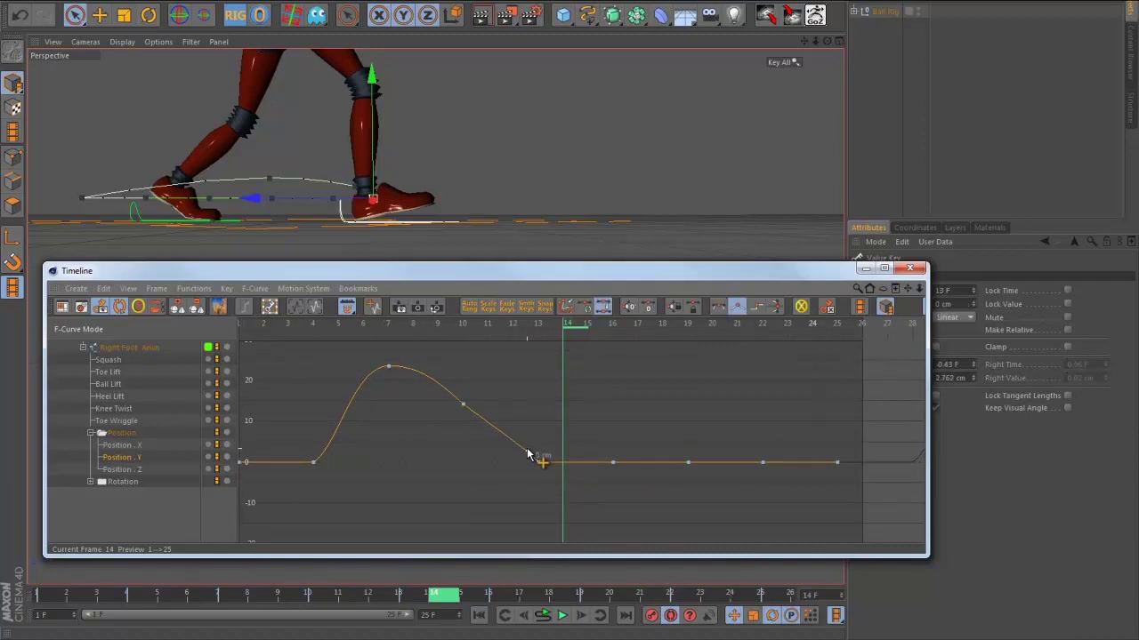
drag(528, 450, 529, 452)
alt+right_drag(576, 418, 604, 388)
drag(528, 475, 528, 483)
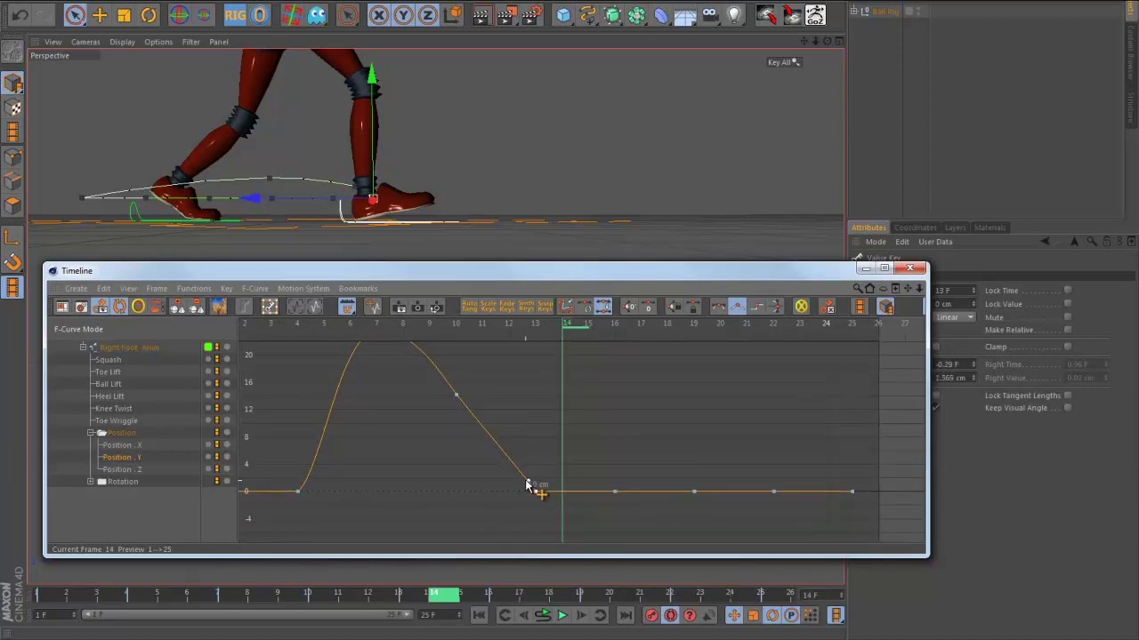
- Adjust the right foot's frame 4 Position Y key tangents to about 0.86 F and 2.64 cm, and scrub the start of the lift
drag(434, 594, 40, 595)
click(297, 491)
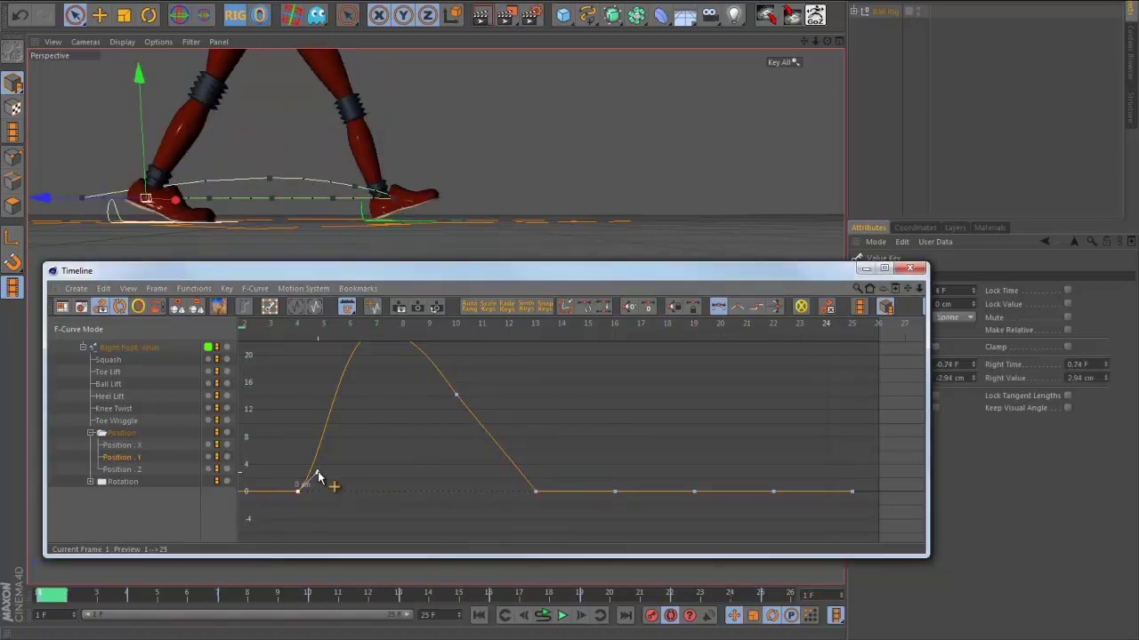
drag(315, 473, 320, 475)
drag(78, 594, 37, 583)
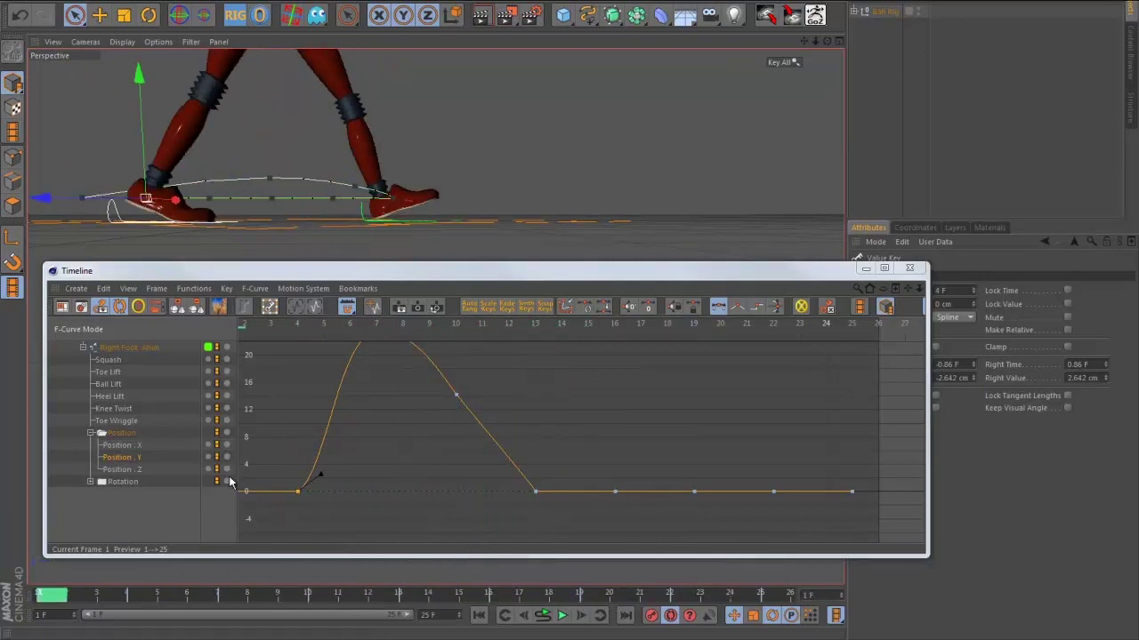
- Select the left foot controller and show its Position Y curve framed on the keys from frames 4 to 25
click(523, 231)
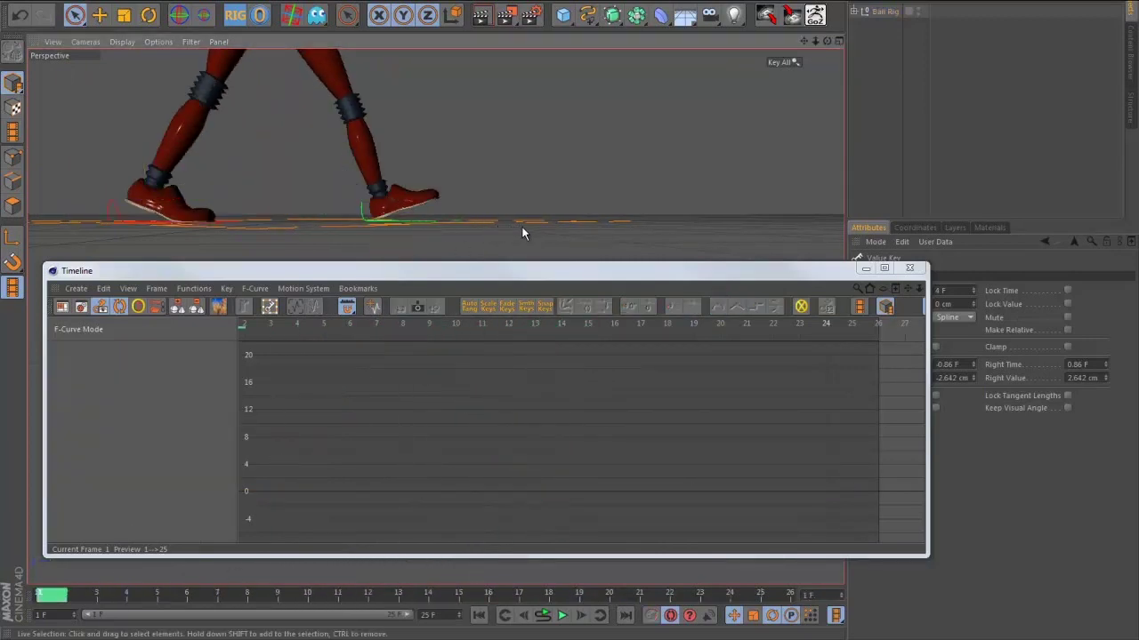
alt+drag(522, 230, 486, 218)
click(551, 202)
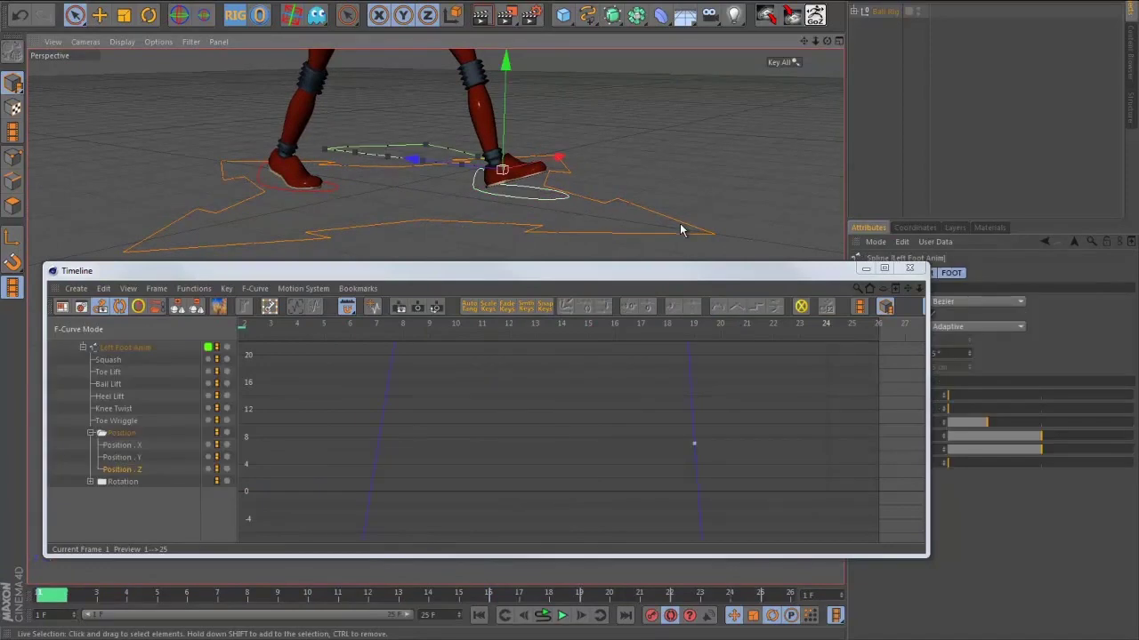
alt+drag(681, 227, 467, 235)
alt+drag(648, 217, 558, 197)
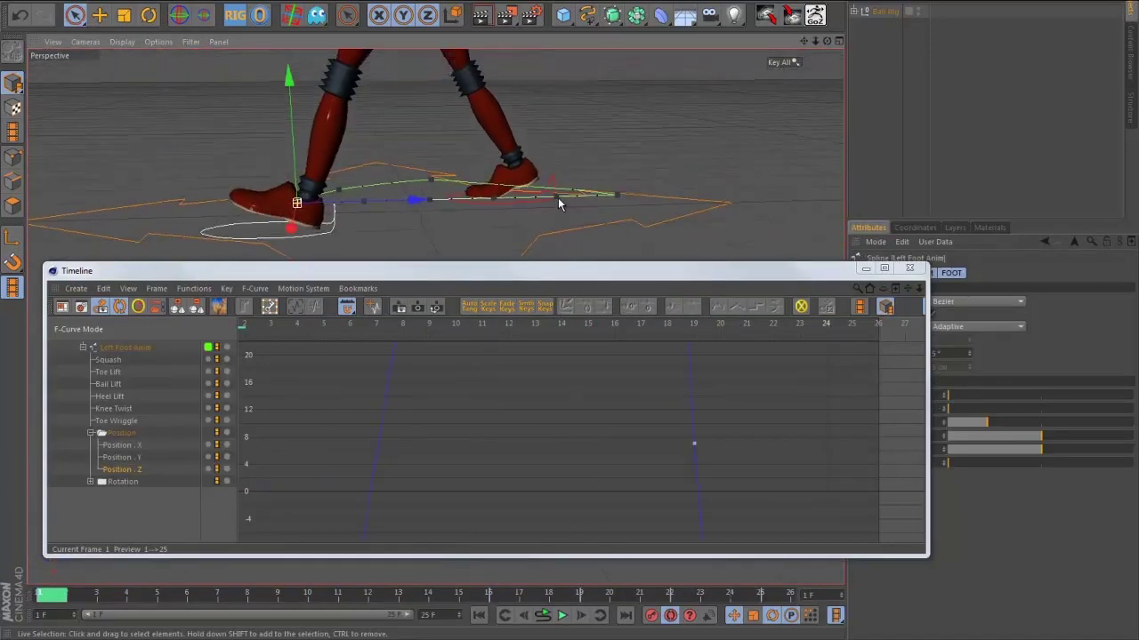
click(128, 458)
alt+middle_drag(629, 435, 569, 436)
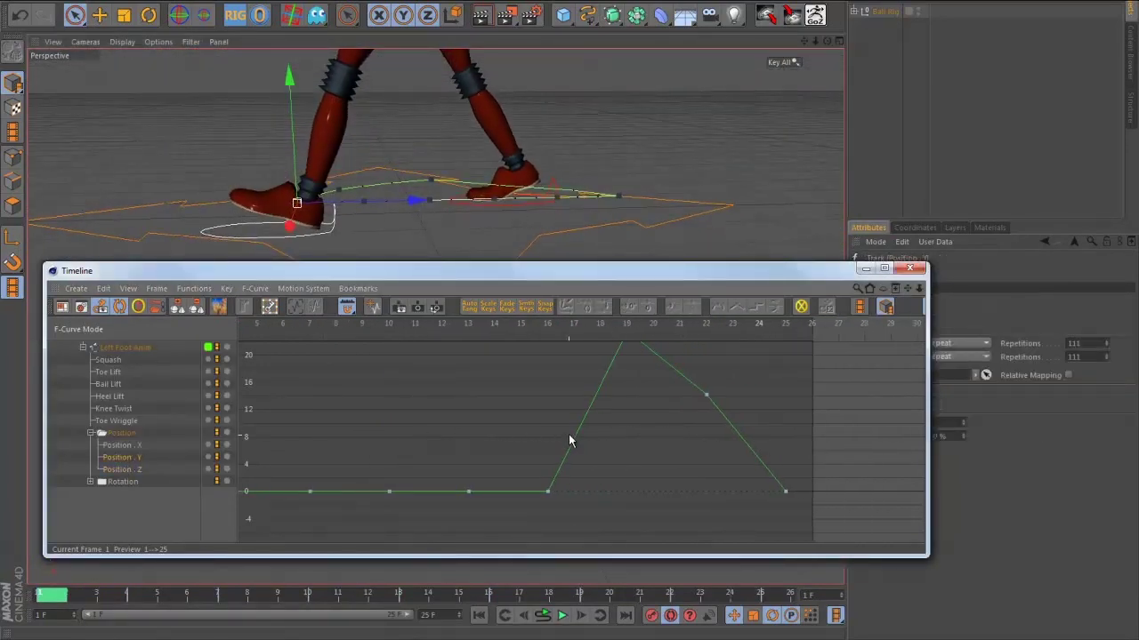
alt+right_drag(568, 436, 533, 456)
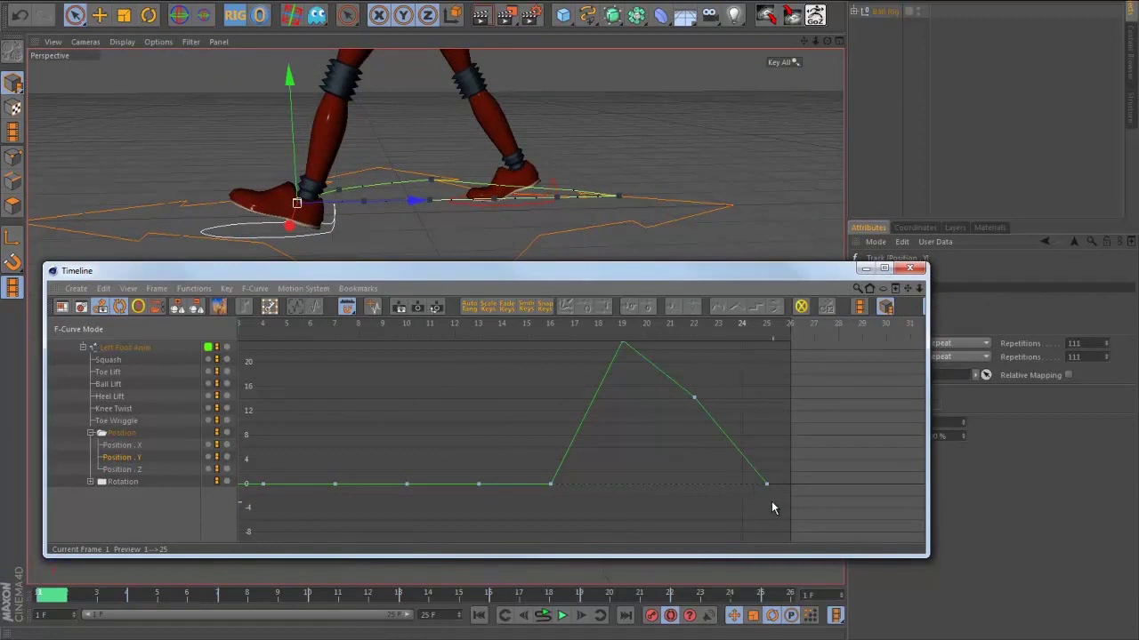
- Set the left foot's Position Y keys from frames 16 to 22 to spline, and frame 25 to linear with a roughly 0.43 F incoming tangent
drag(771, 508, 514, 336)
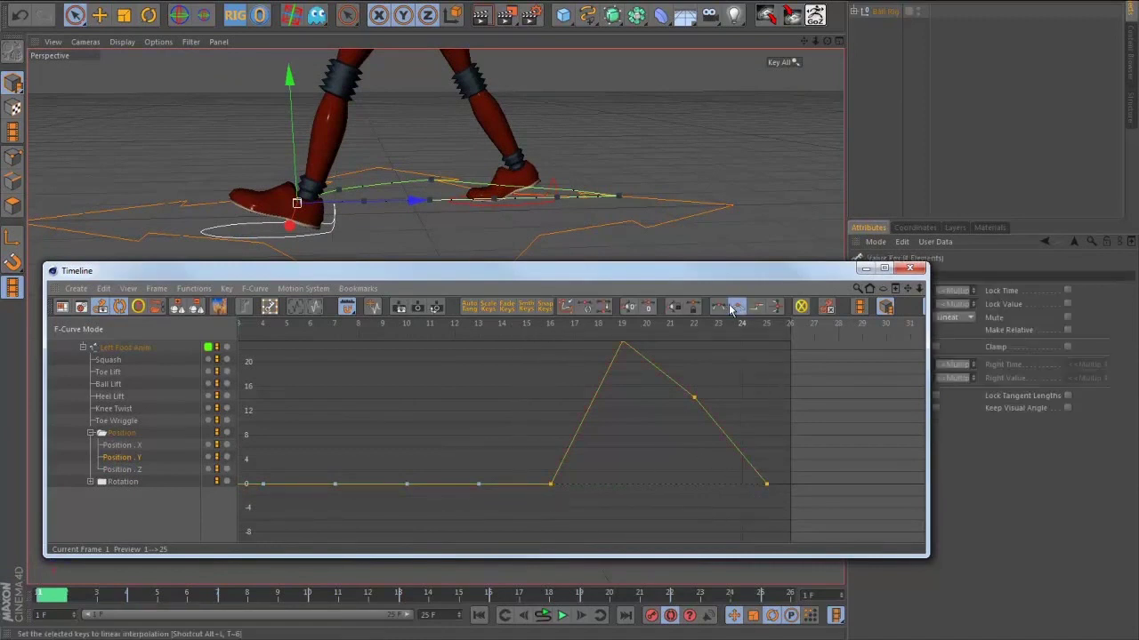
click(731, 309)
alt+middle_drag(777, 403, 709, 413)
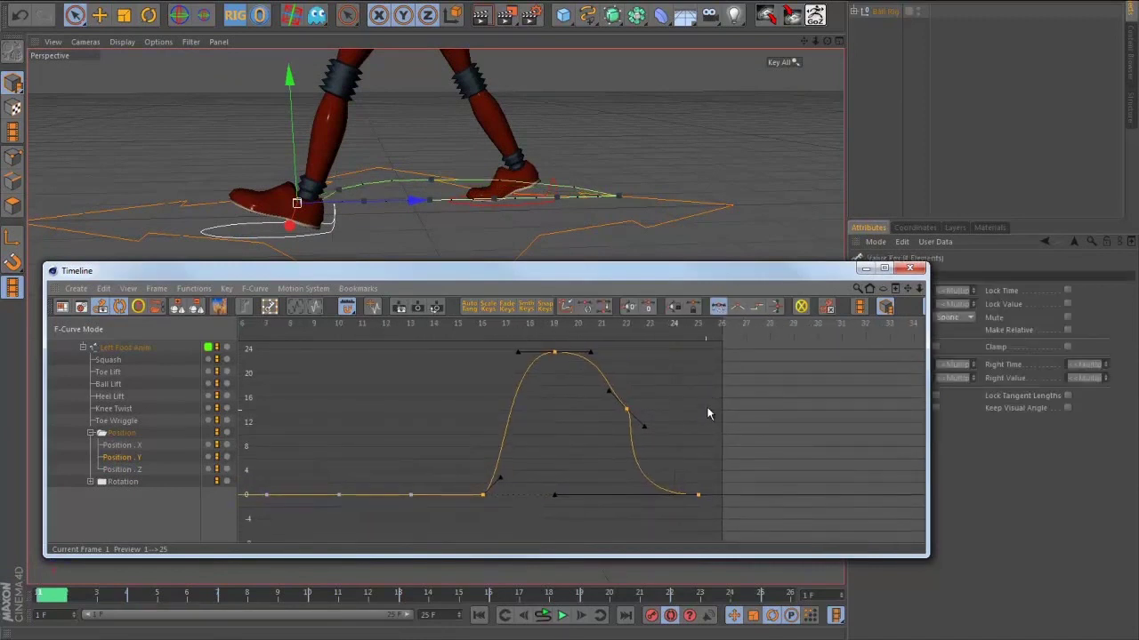
click(690, 495)
click(738, 308)
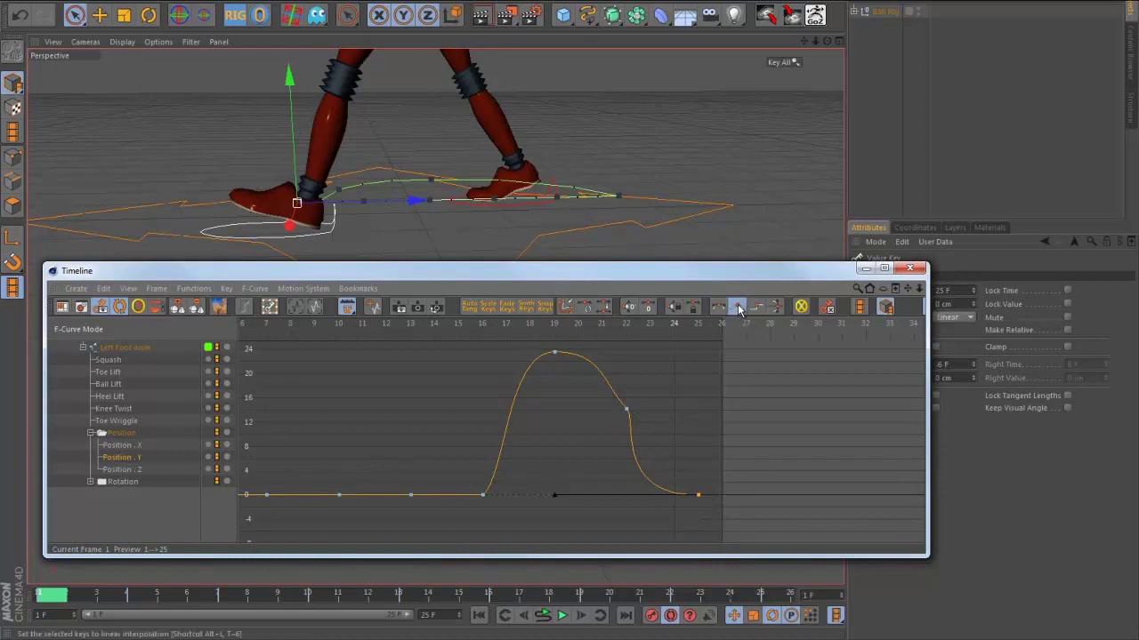
drag(551, 497, 687, 499)
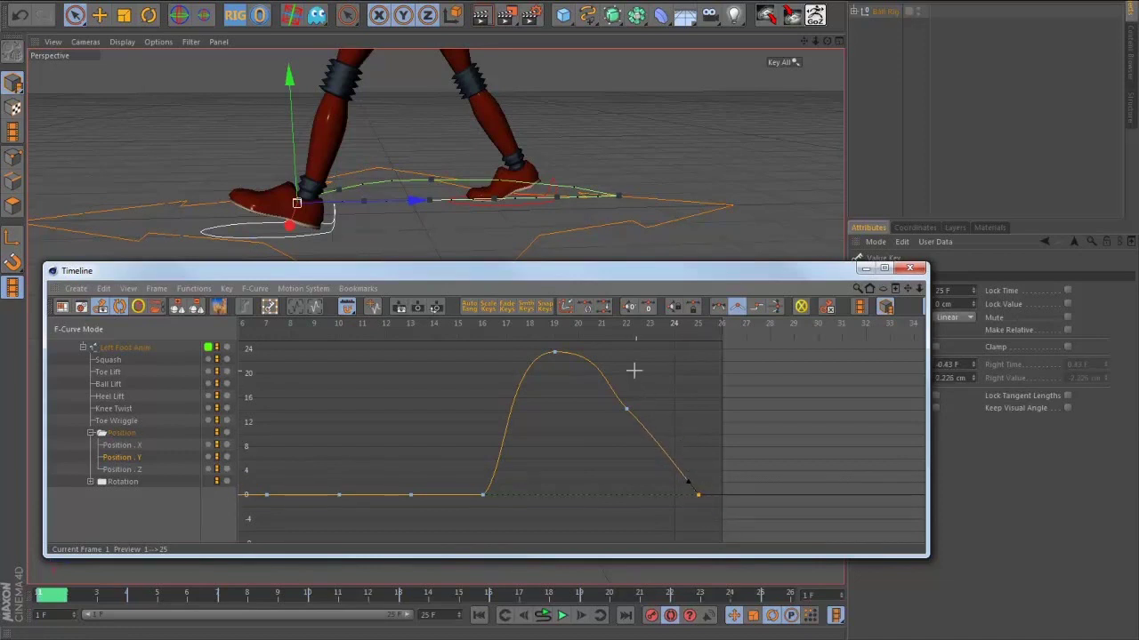
- Shorten the left foot's frame 19 Position Y tangents, and the frame 22 tangents to about 0.50 F and 2.27 cm
click(554, 353)
drag(598, 357, 583, 355)
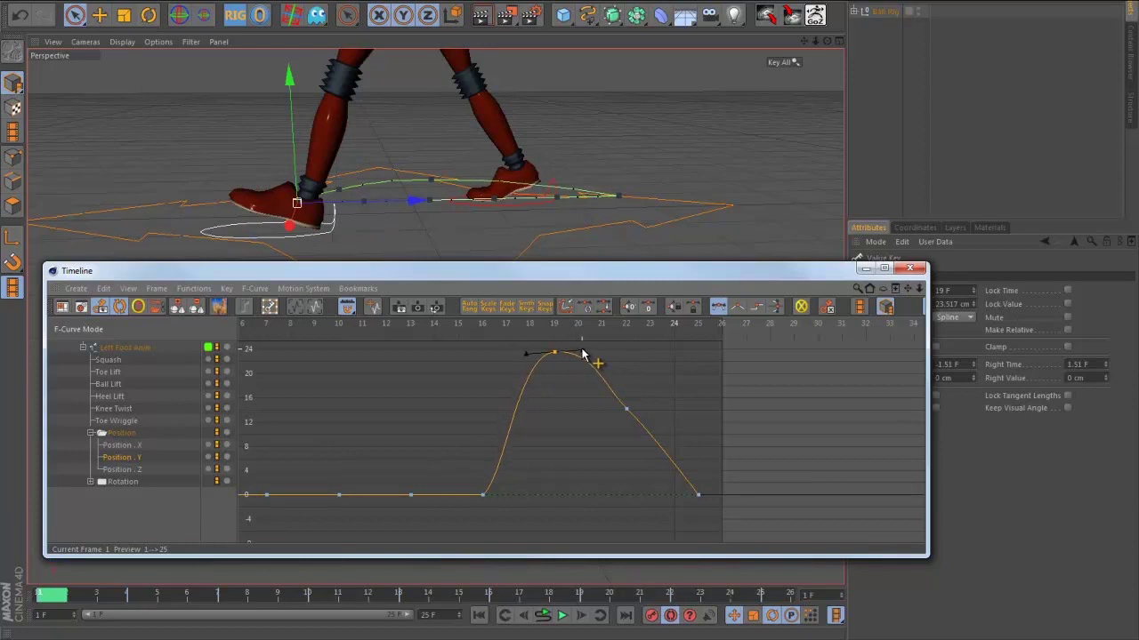
click(627, 408)
drag(610, 391, 617, 397)
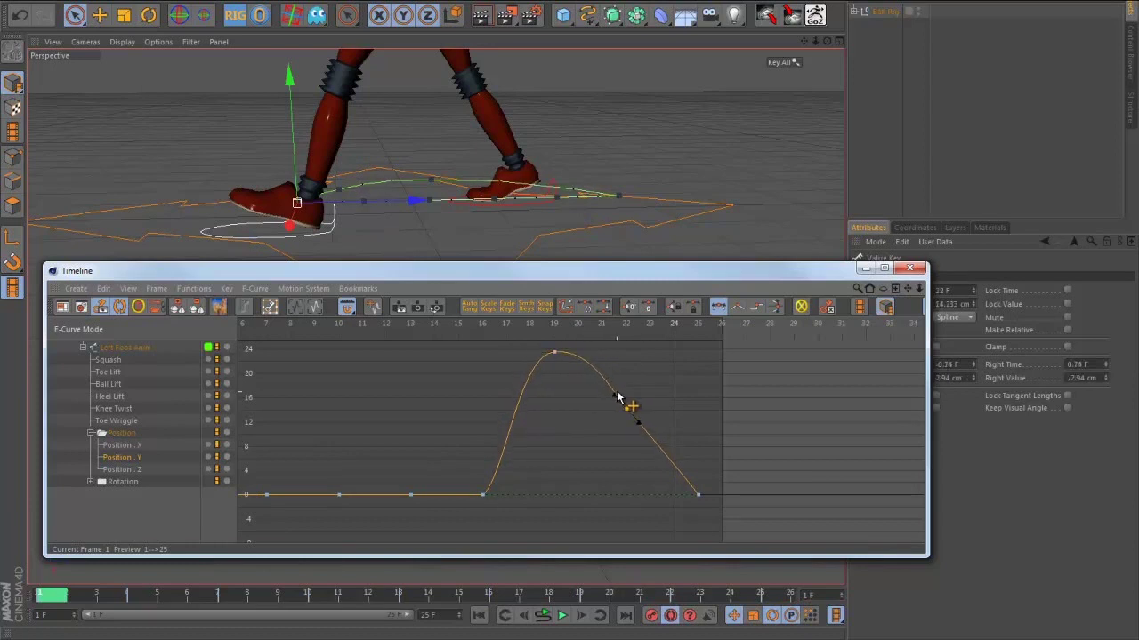
alt+middle_drag(383, 470, 514, 464)
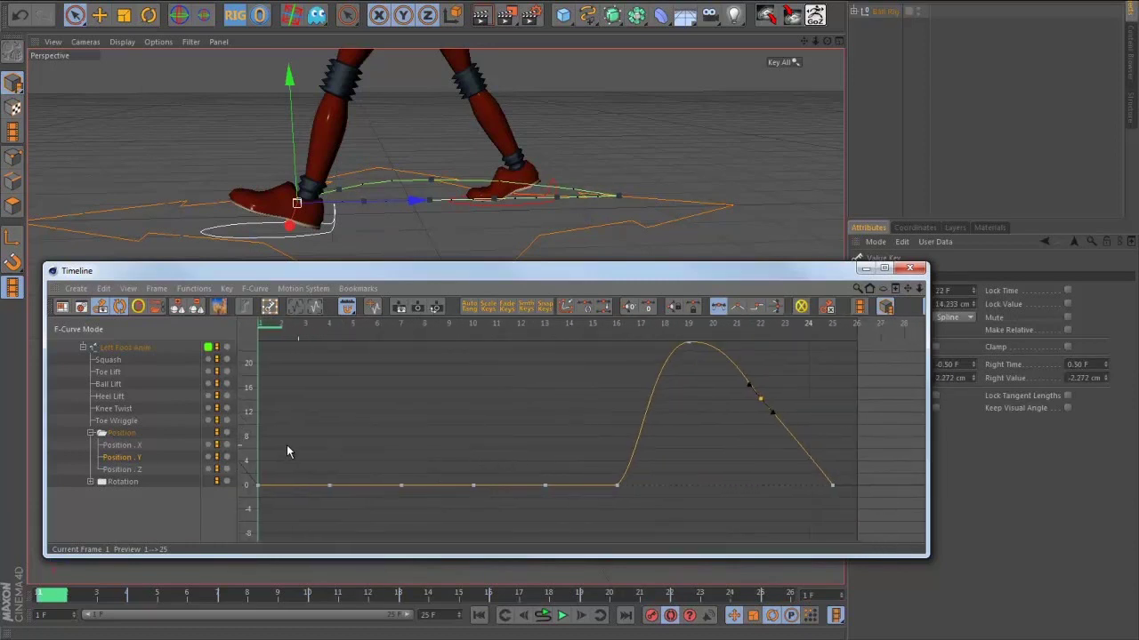
- Examine the left foot's Rotation P and Rotation H curves, with the foot's pose at frame 19 viewed from different angles
click(90, 481)
click(121, 506)
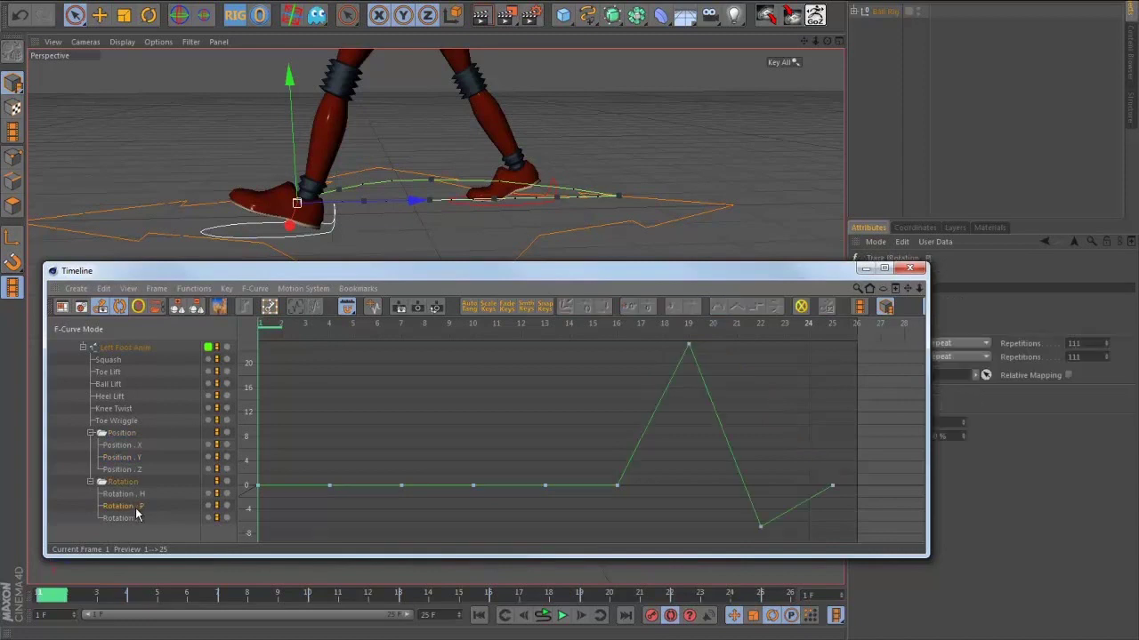
alt+right_drag(699, 398, 596, 448)
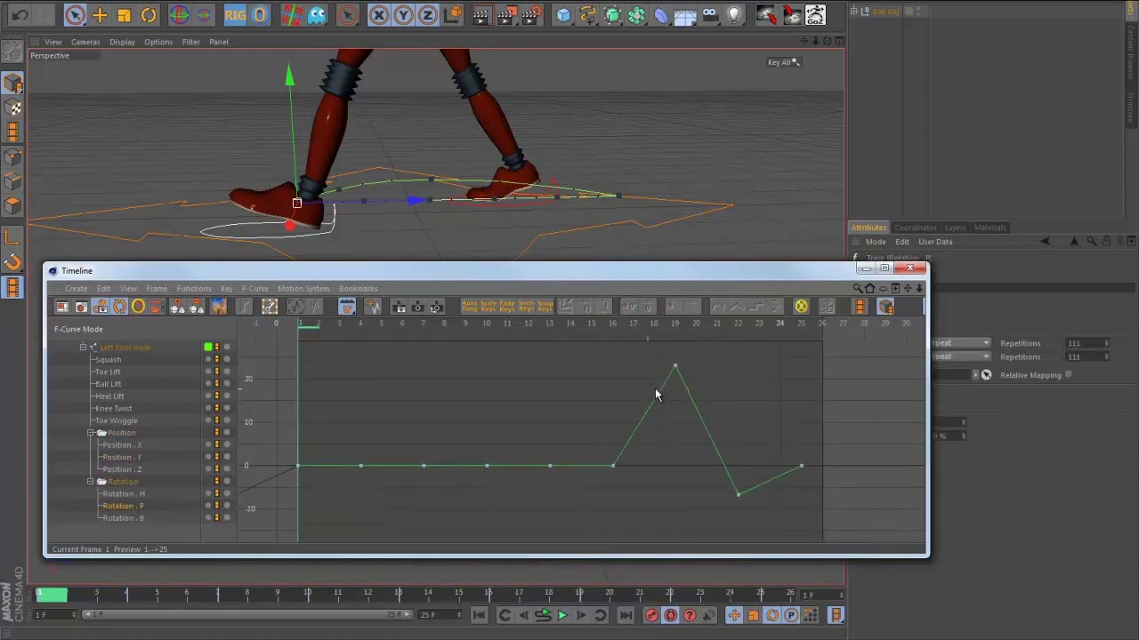
alt+drag(409, 200, 519, 189)
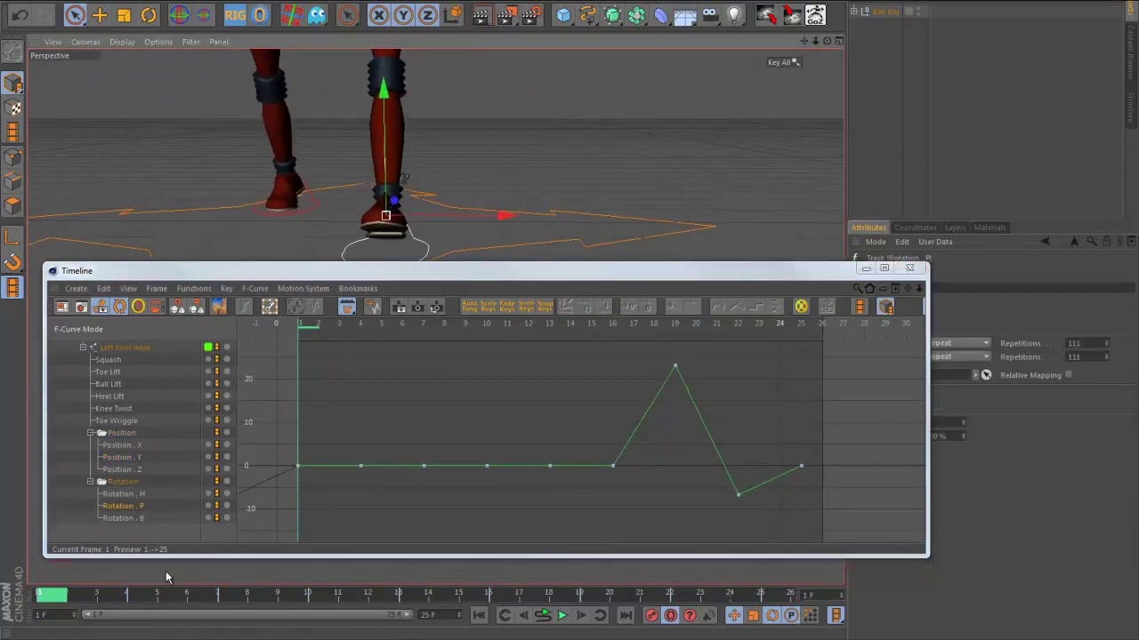
drag(127, 596, 589, 601)
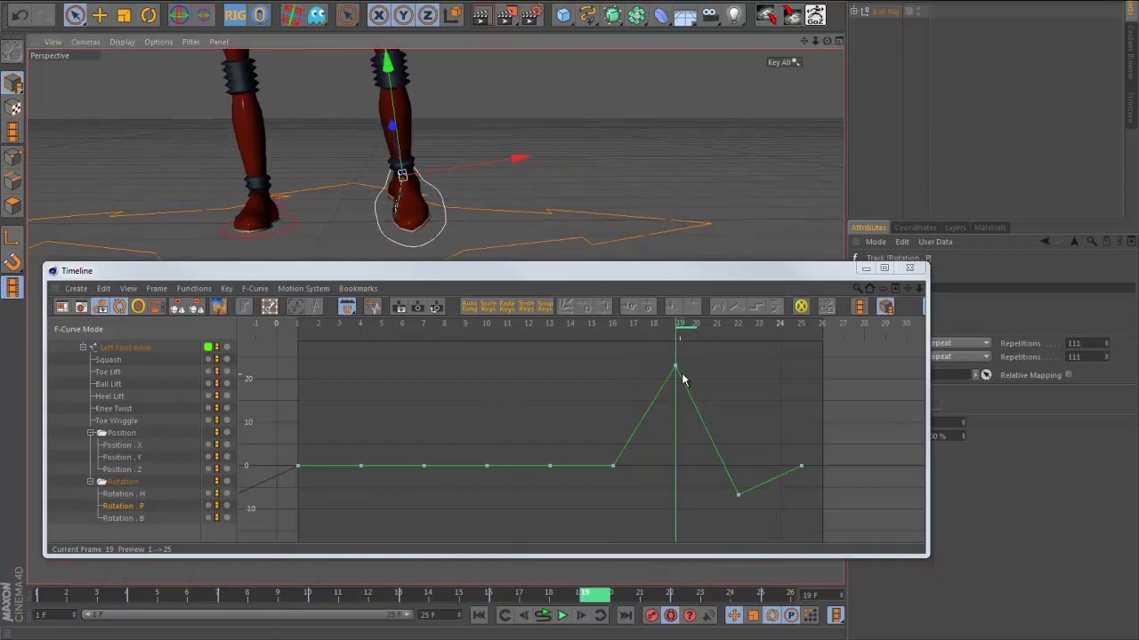
alt+drag(640, 216, 535, 217)
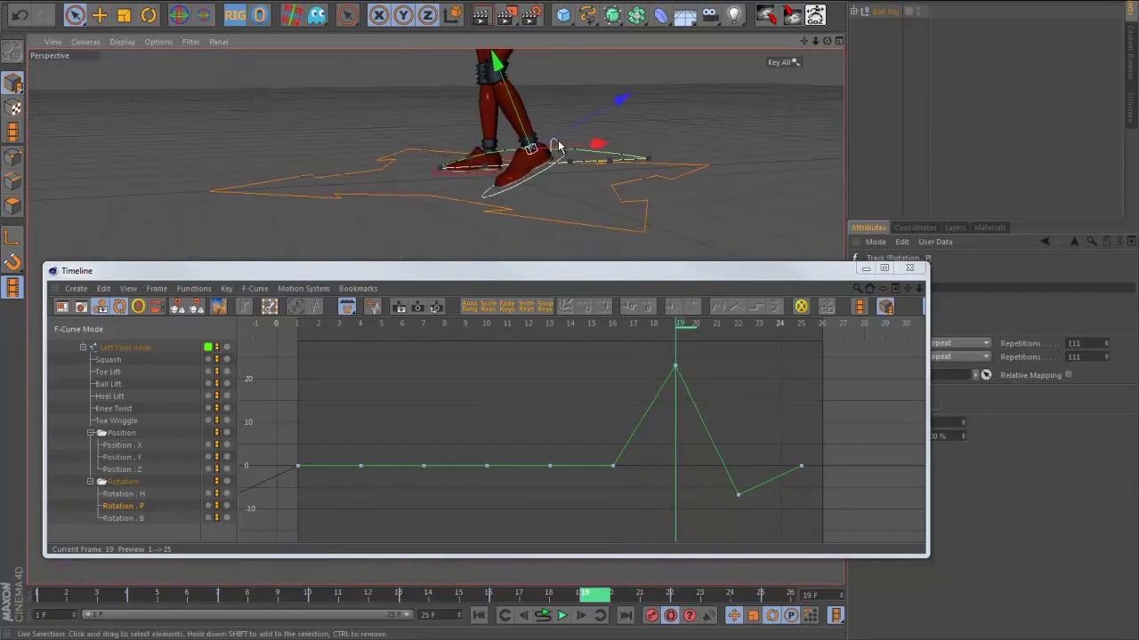
alt+drag(570, 164, 671, 203)
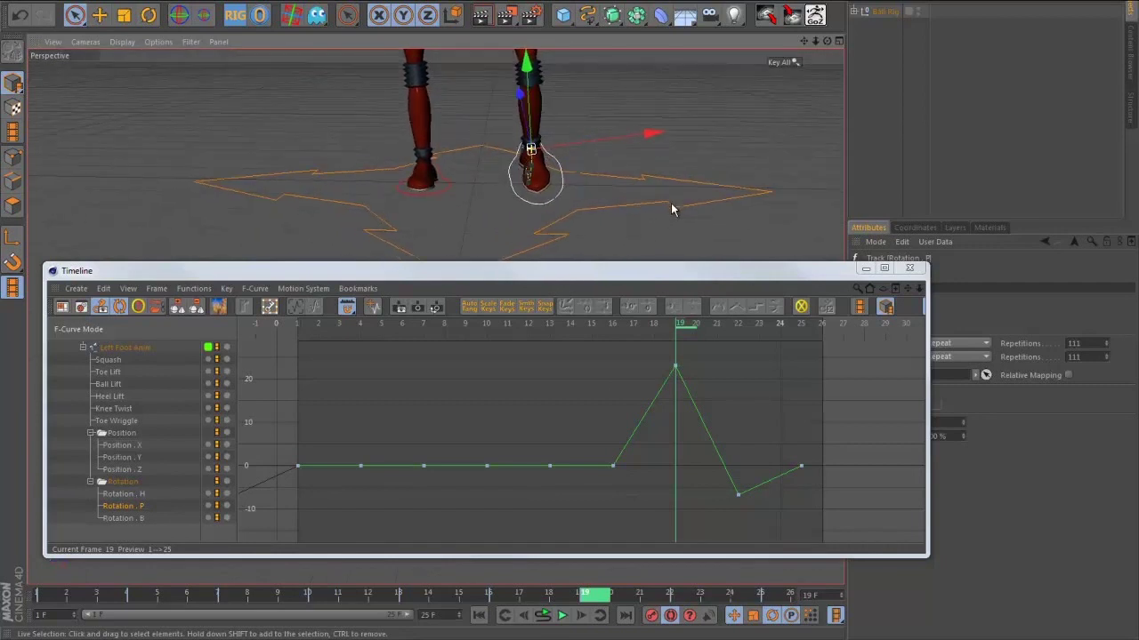
click(129, 519)
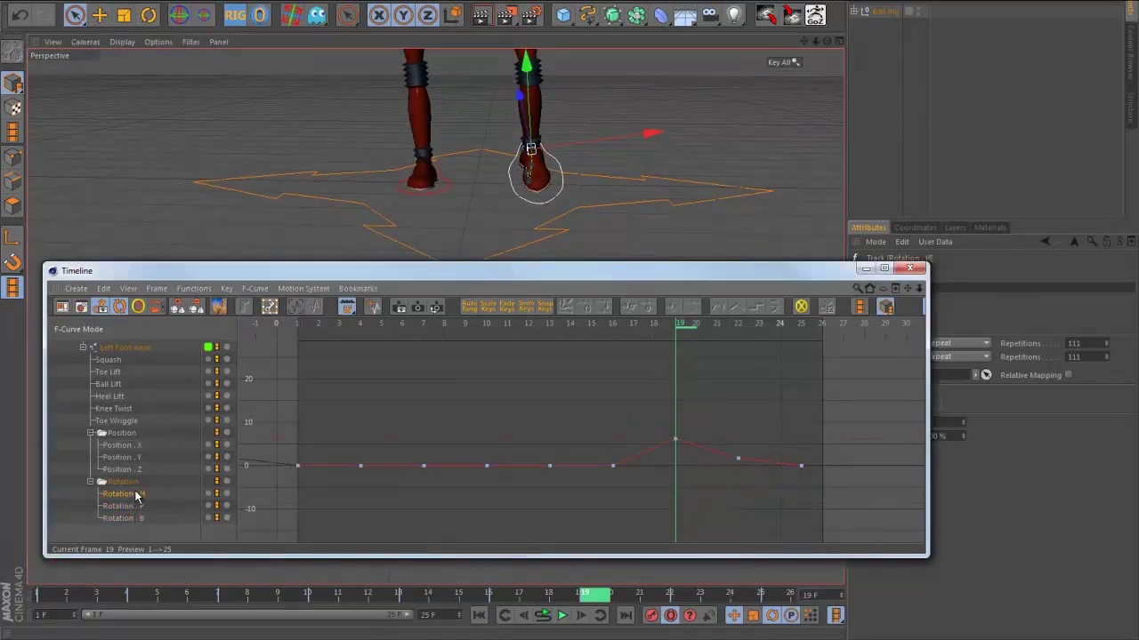
- Try a slight heading rotation of the left foot controller at frame 19, and undo it
key(r)
drag(577, 178, 581, 183)
key(ctrl+z)
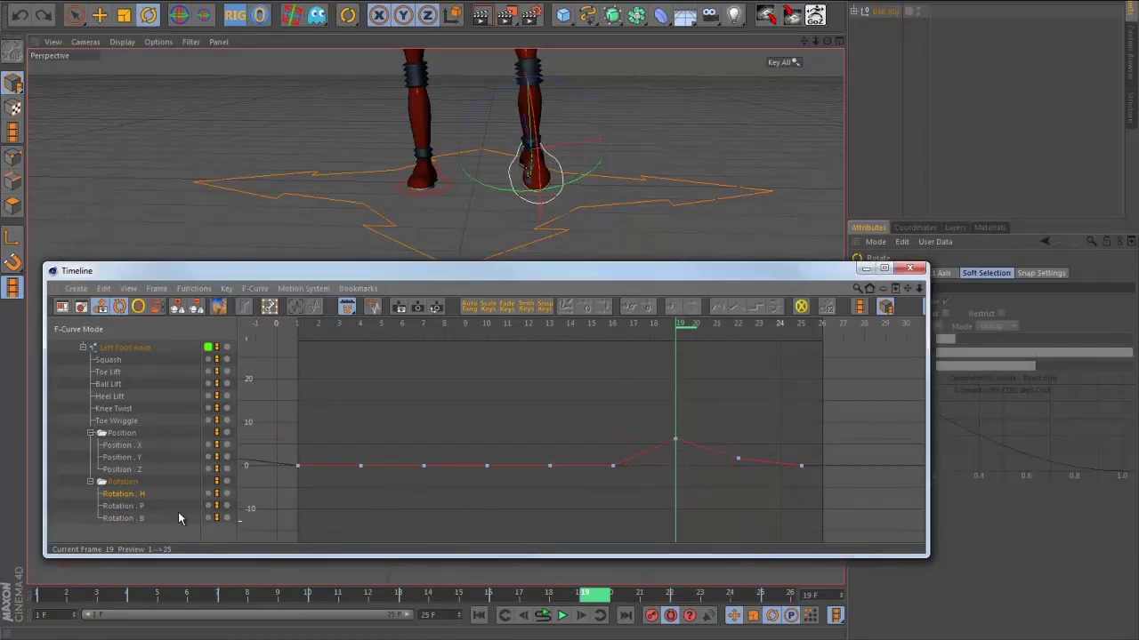
- Set the left foot's Rotation H keys from frames 16 to 25 to spline, and frame the curve's hump
drag(825, 488, 585, 419)
click(718, 306)
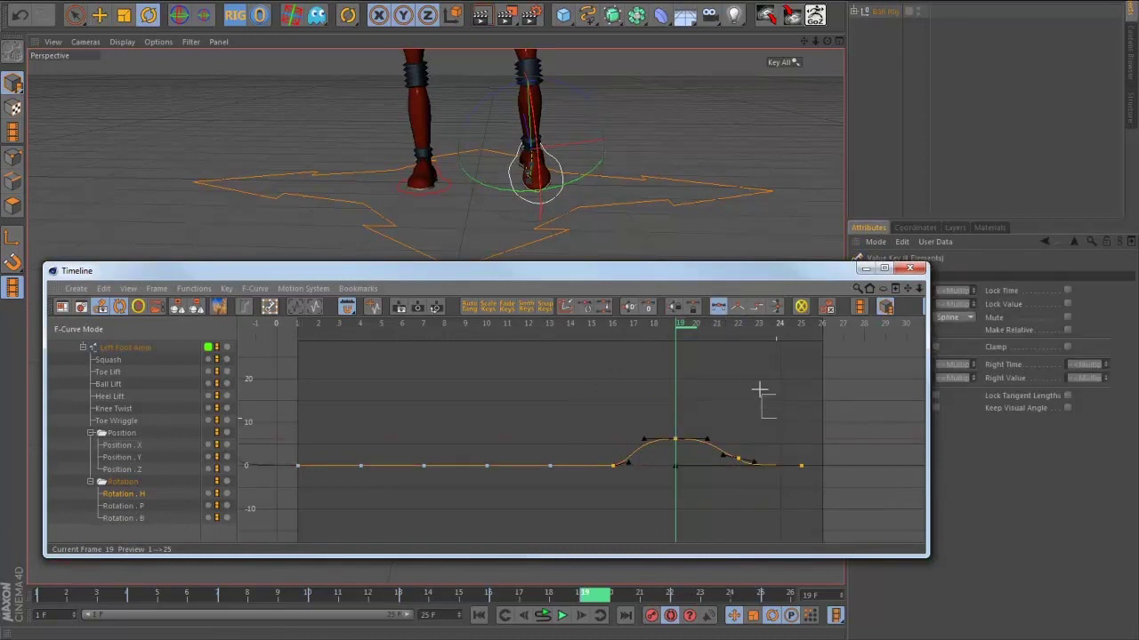
drag(760, 390, 743, 390)
alt+right_drag(751, 439, 650, 425)
alt+middle_drag(650, 425, 636, 349)
- Reshape the frame 22 Rotation H key's tangents, and shorten the frame 25 key's tangents to about 0.72 F
drag(643, 456, 596, 425)
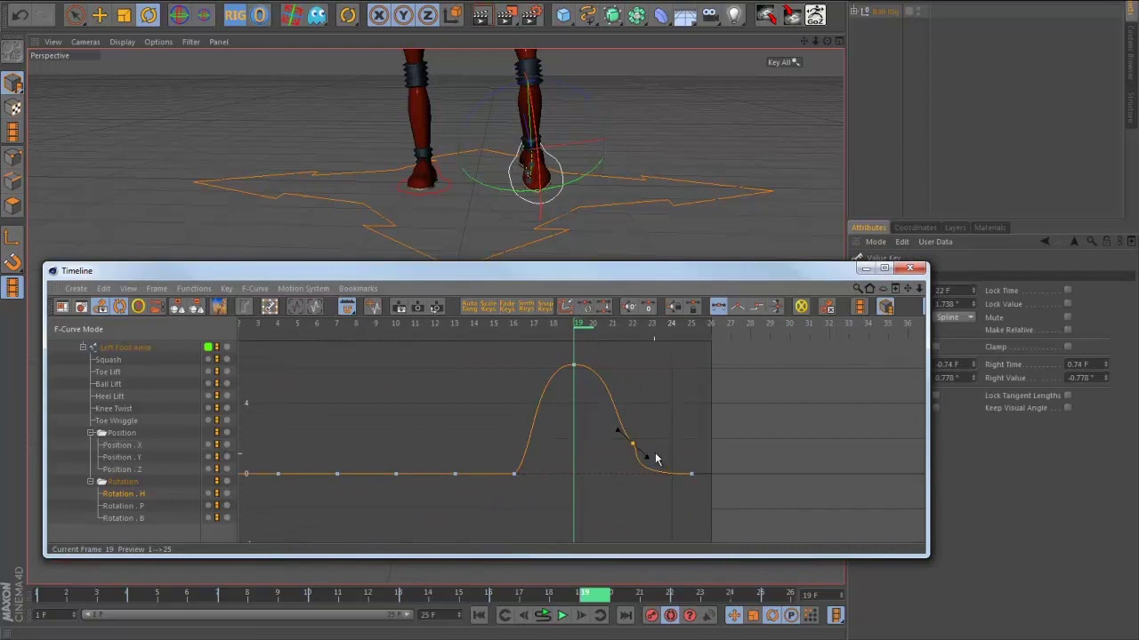
drag(648, 456, 660, 477)
click(690, 476)
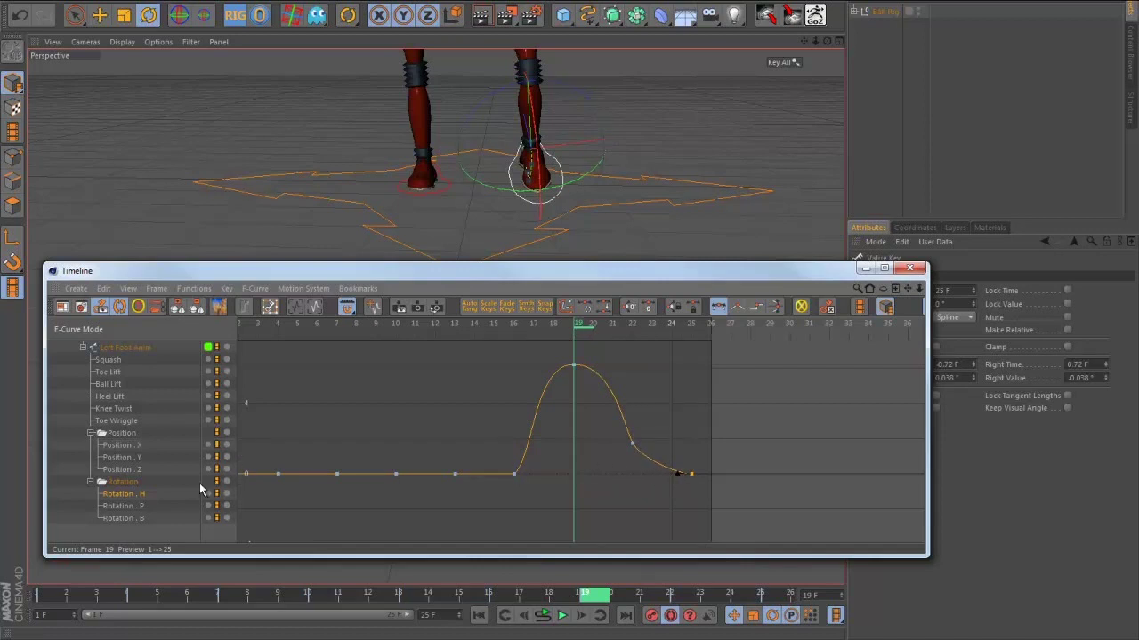
- Set the left foot's Rotation P keys from frames 16 to 25 to spline
click(127, 508)
alt+right_drag(602, 434, 699, 482)
drag(705, 485, 465, 341)
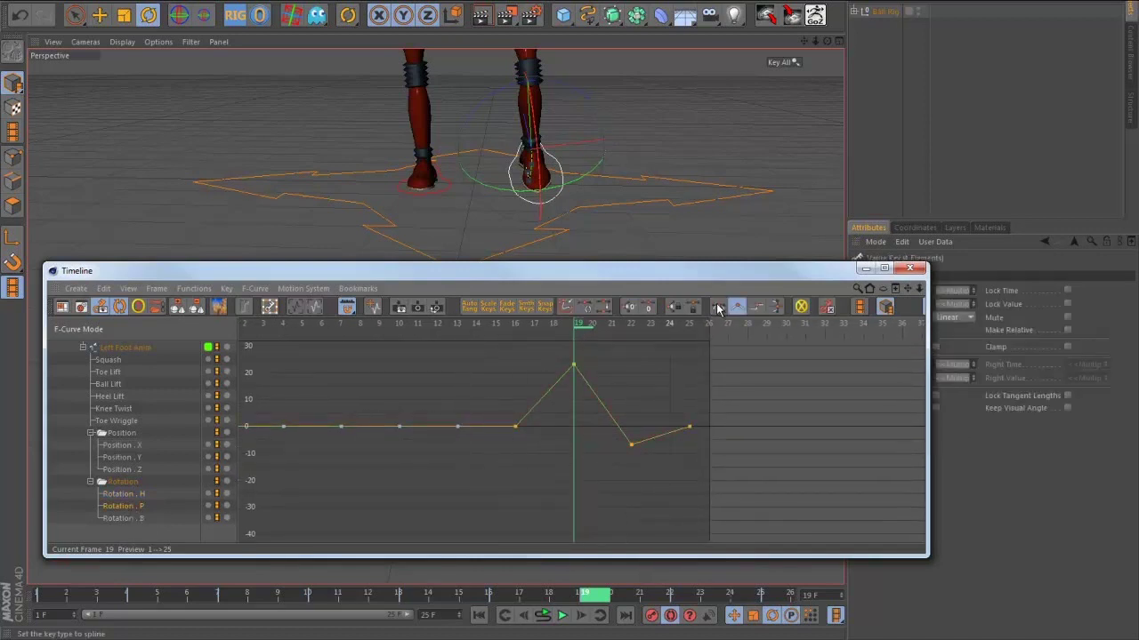
click(718, 306)
- Shorten the frame 25 Rotation P key's tangents, and check the tangents of the frame 22 and frame 19 keys
drag(699, 435, 657, 422)
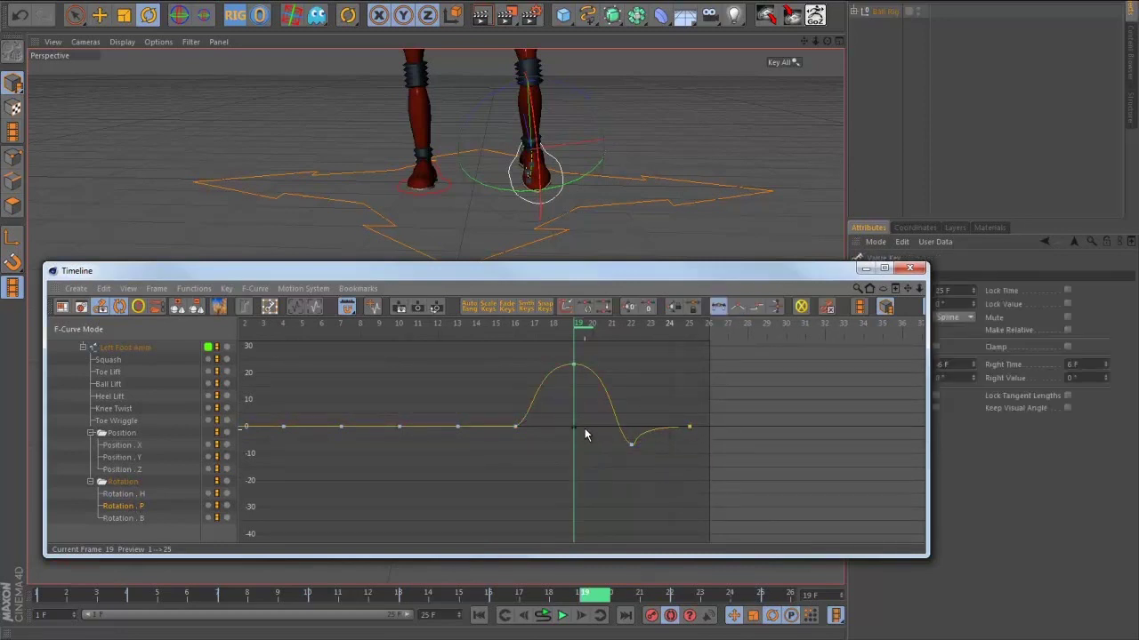
drag(573, 432, 657, 429)
click(632, 445)
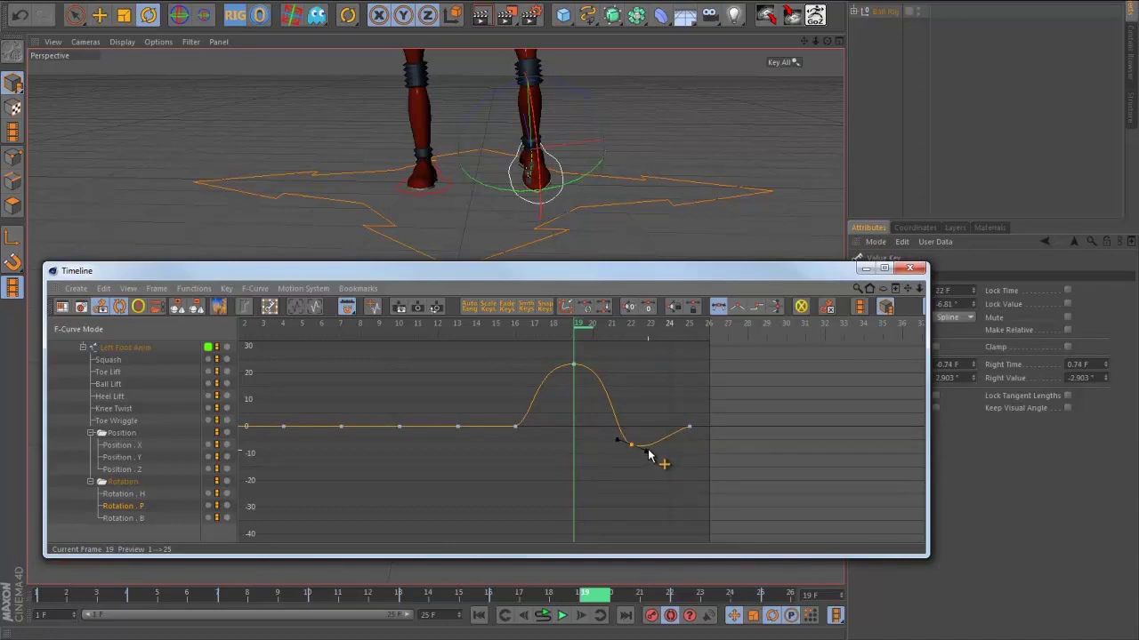
click(573, 365)
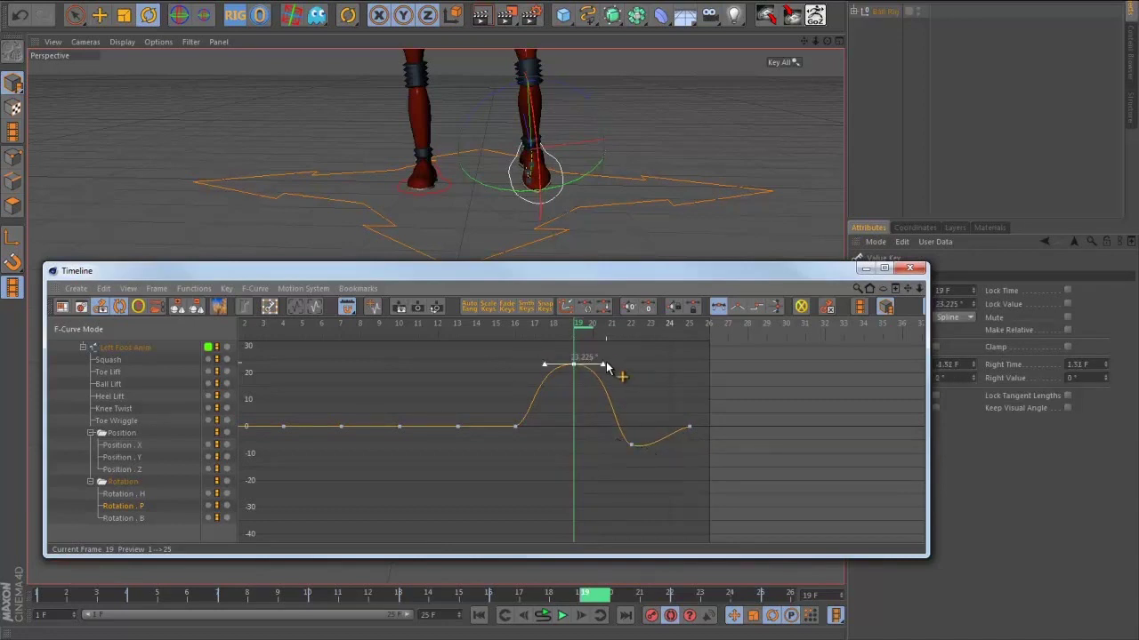
- Set the left foot's Rotation B keys from frames 16 to 25 to spline, and frame the curve's dip
click(124, 517)
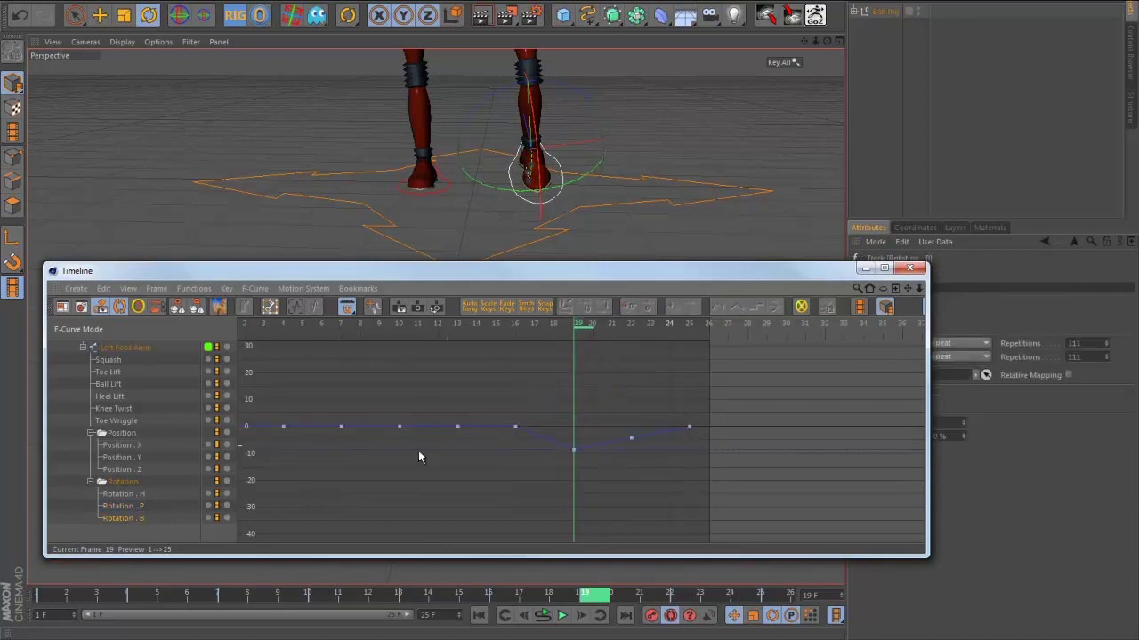
drag(720, 461, 485, 391)
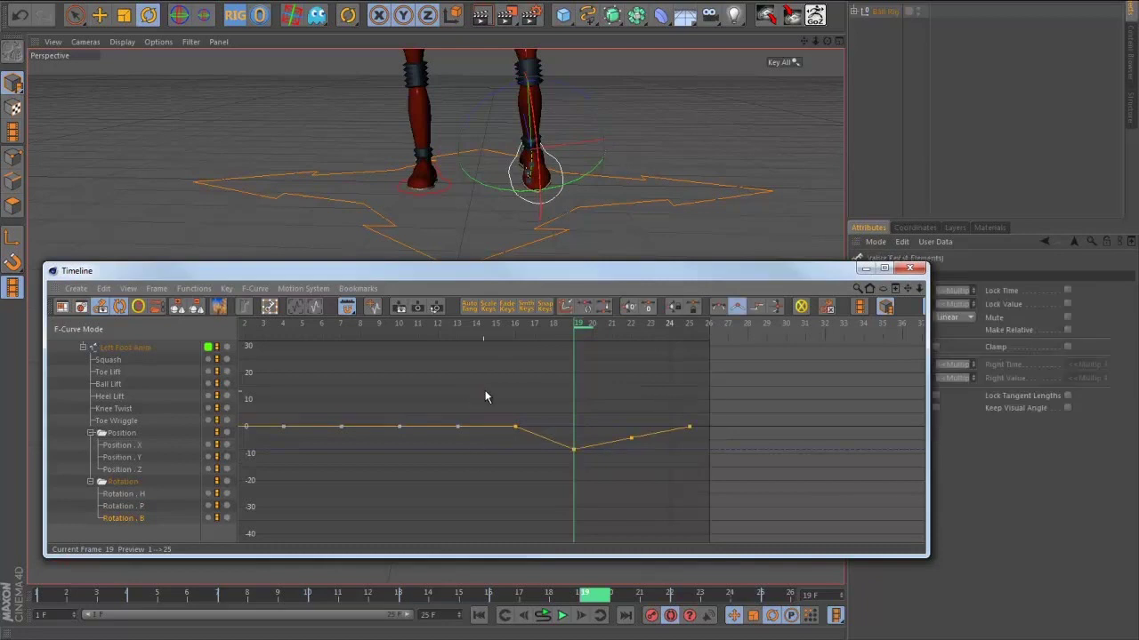
click(719, 306)
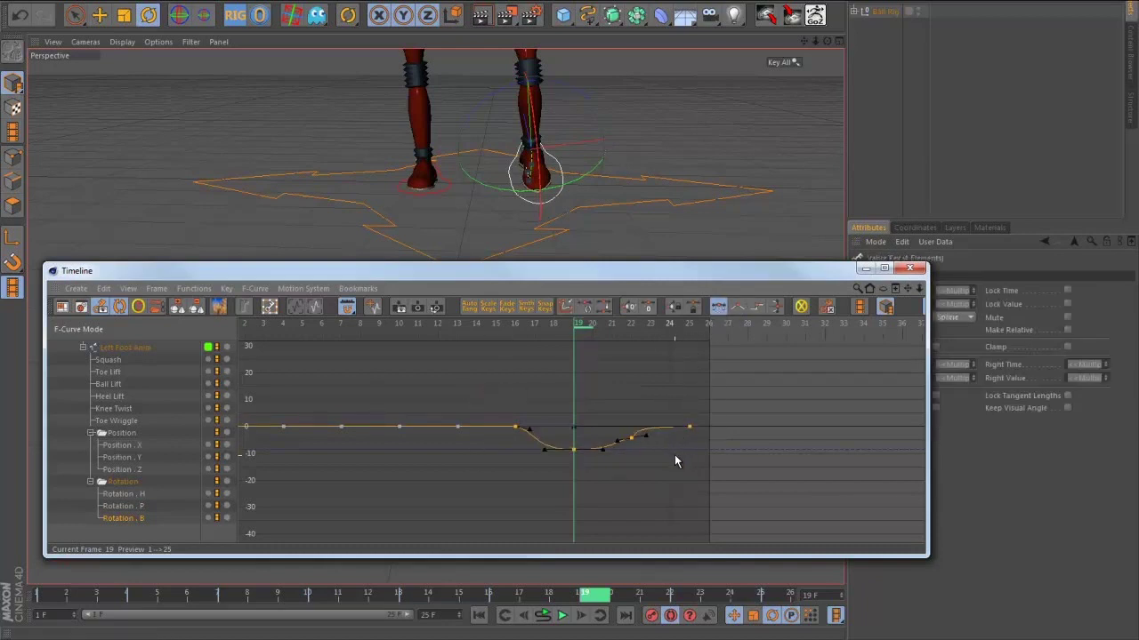
key(h)
- Shorten the left foot's Rotation B tangents at frame 25, at frame 22 to 0.50 F, and at frame 19 to 0.91 F
drag(741, 346, 740, 345)
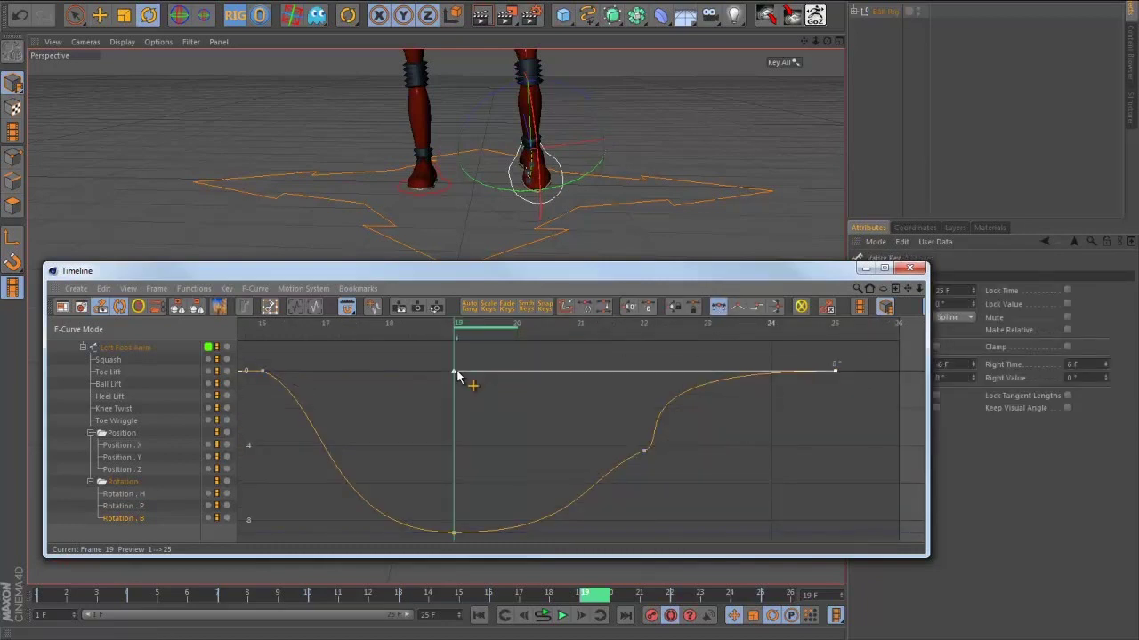
drag(457, 375, 789, 377)
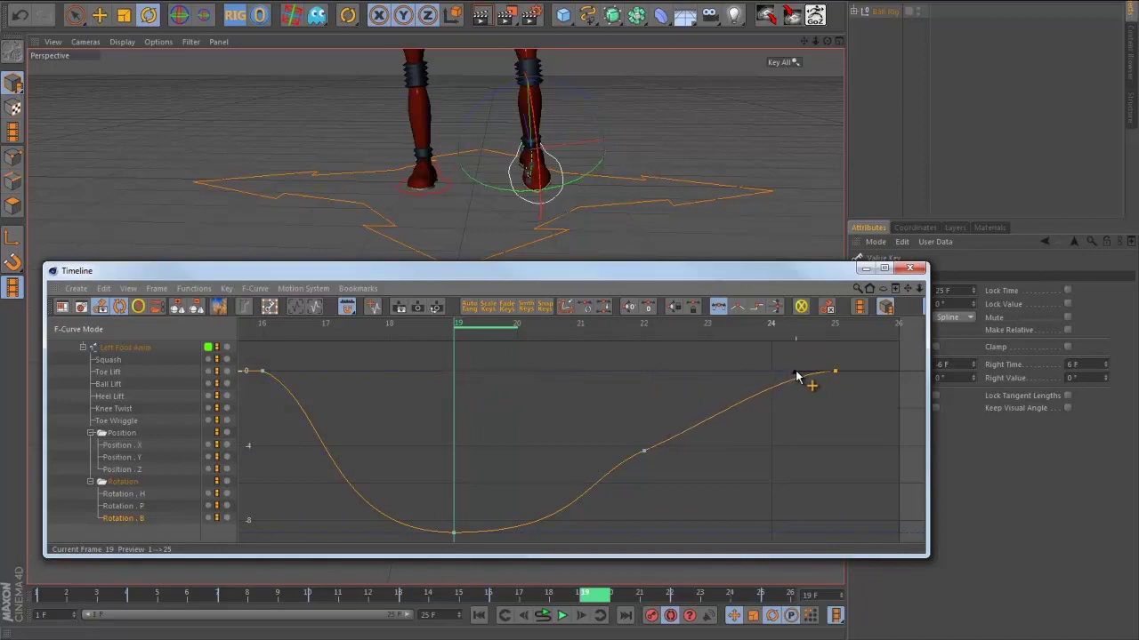
click(643, 451)
drag(693, 435, 676, 430)
alt+middle_drag(621, 459, 639, 501)
drag(507, 513, 498, 514)
mouse_move(604, 528)
mouse_down()
mouse_move(630, 533)
mouse_move(585, 532)
mouse_up()
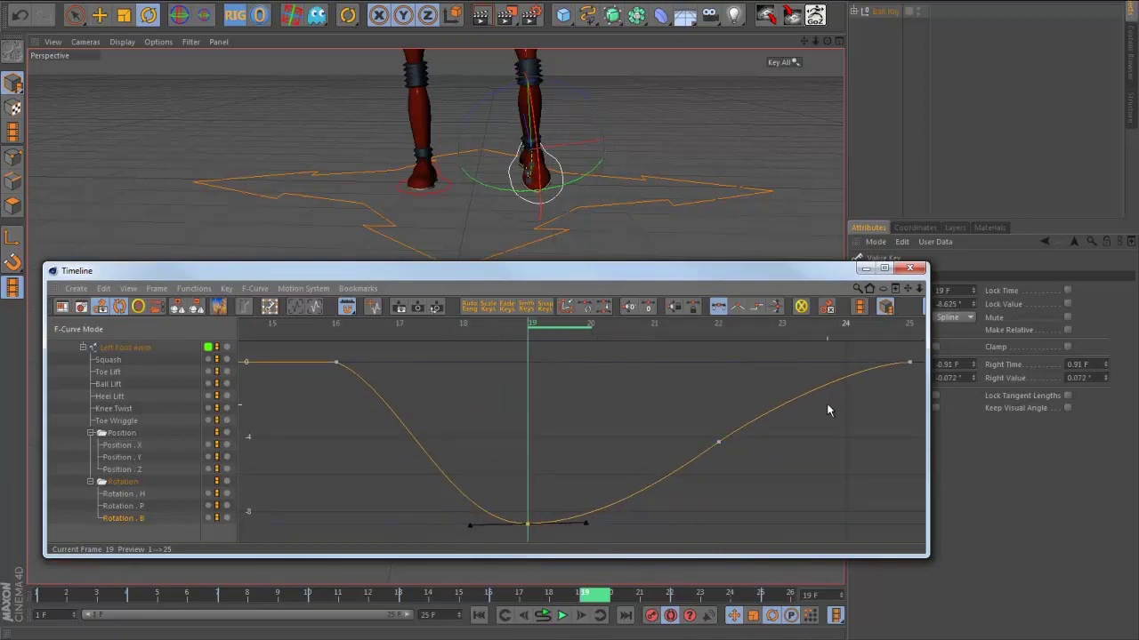
drag(665, 406, 666, 408)
- Scrub through the early frames and play the walk cycle to check the left foot's rotation
click(89, 596)
mouse_move(98, 597)
mouse_down()
mouse_move(678, 586)
mouse_move(416, 589)
mouse_move(533, 589)
mouse_up()
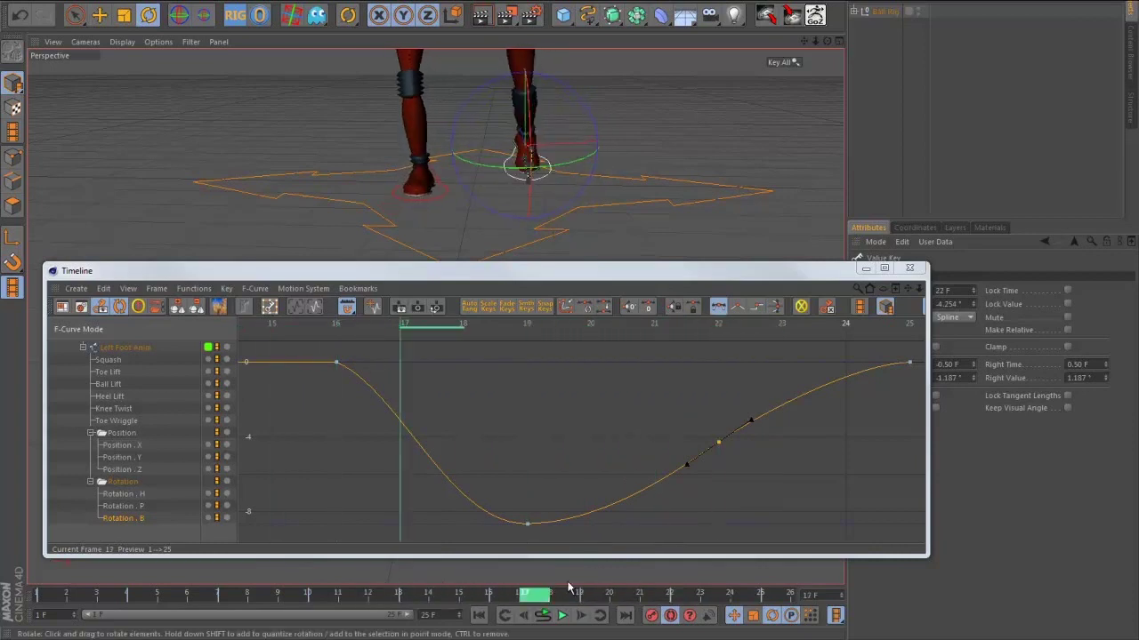
click(562, 615)
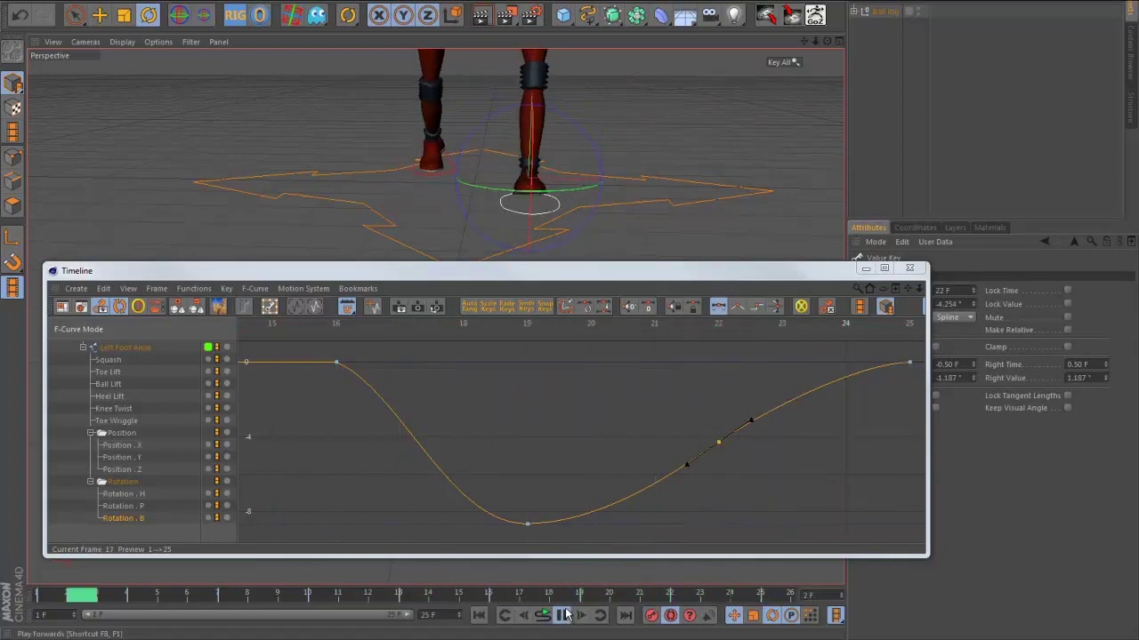
click(562, 615)
- Set the right foot's Rotation H keys from frames 4 to 10 to spline, with linear interpolation on the frame 13 key
click(438, 185)
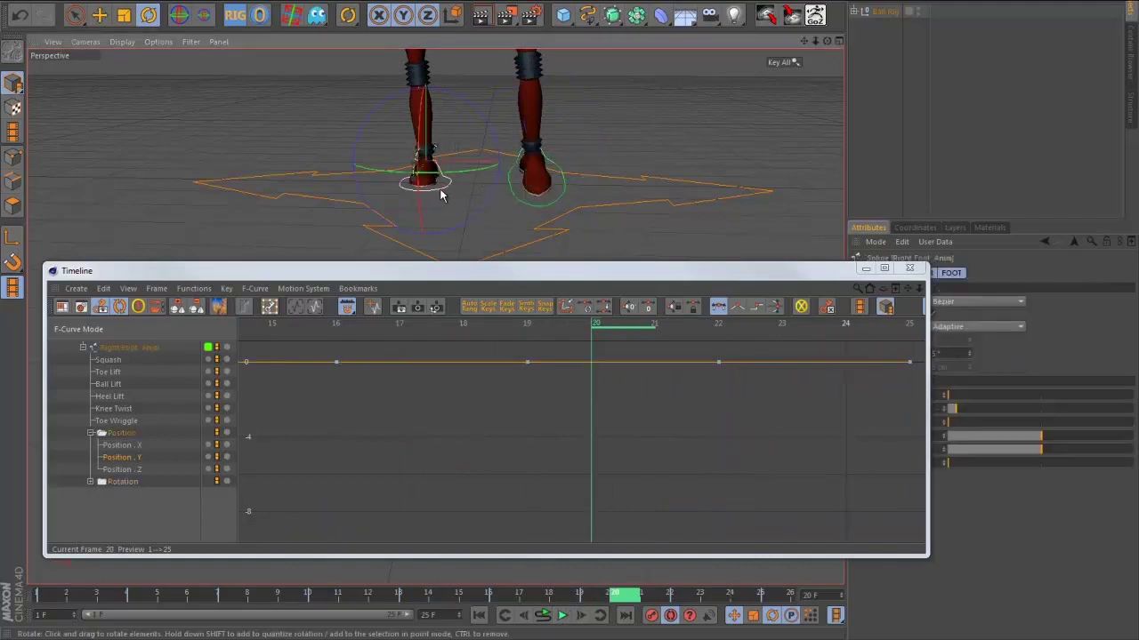
click(90, 481)
click(124, 493)
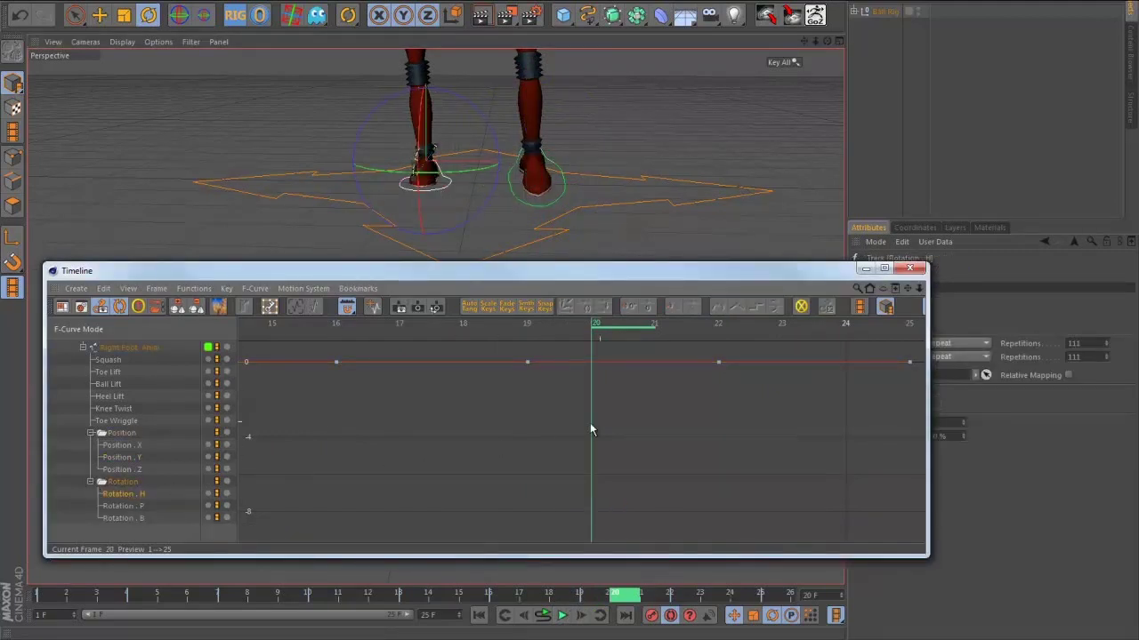
key(h)
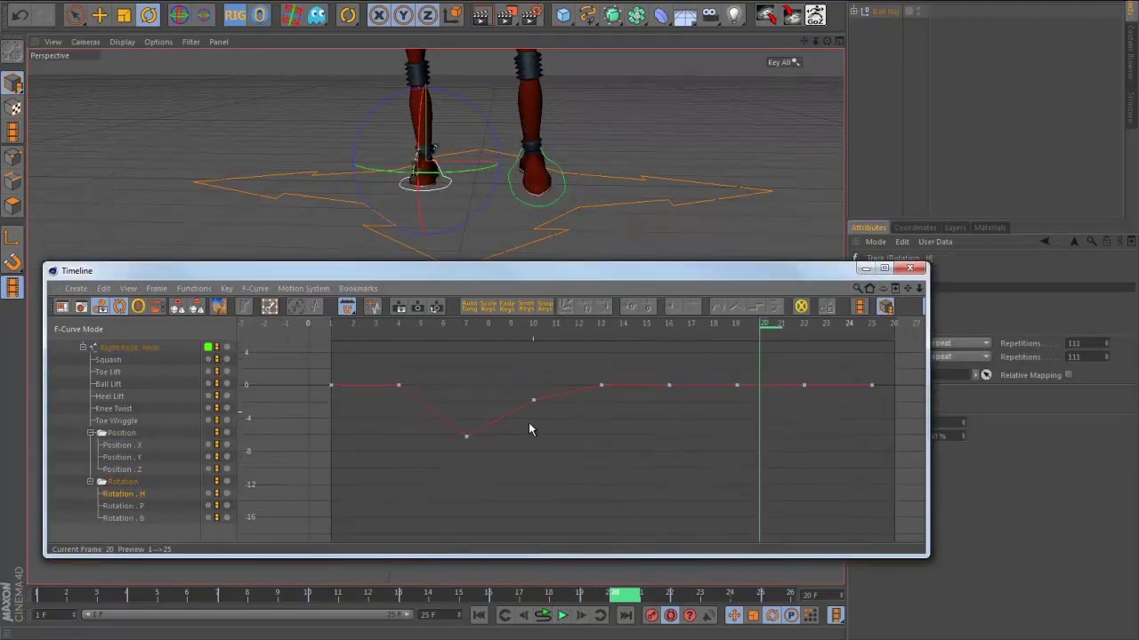
drag(651, 482, 404, 347)
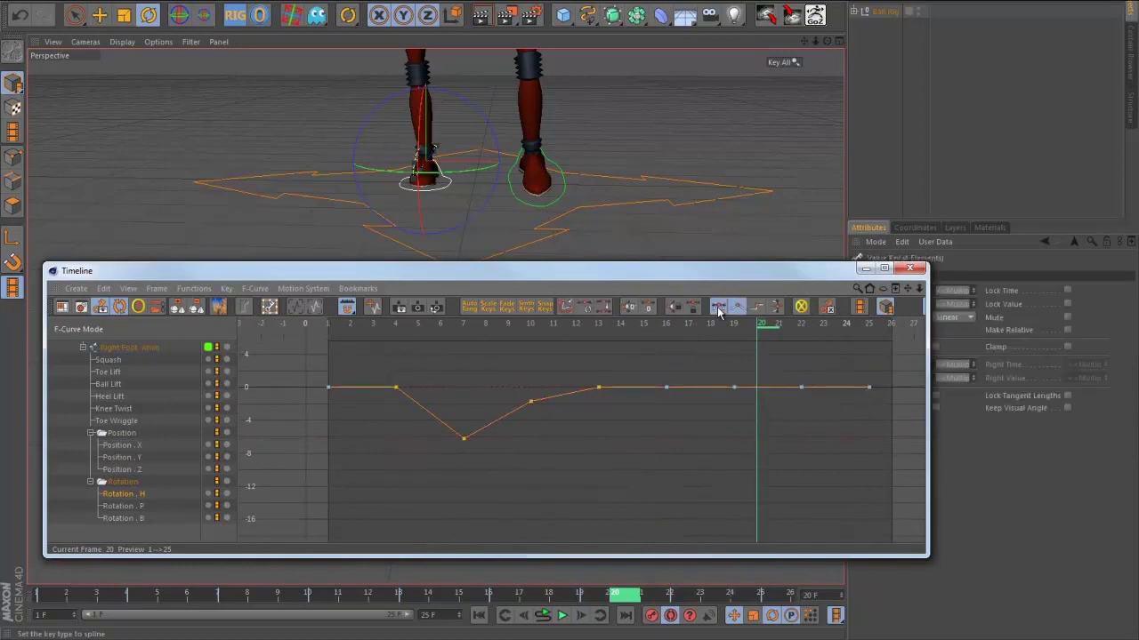
click(717, 307)
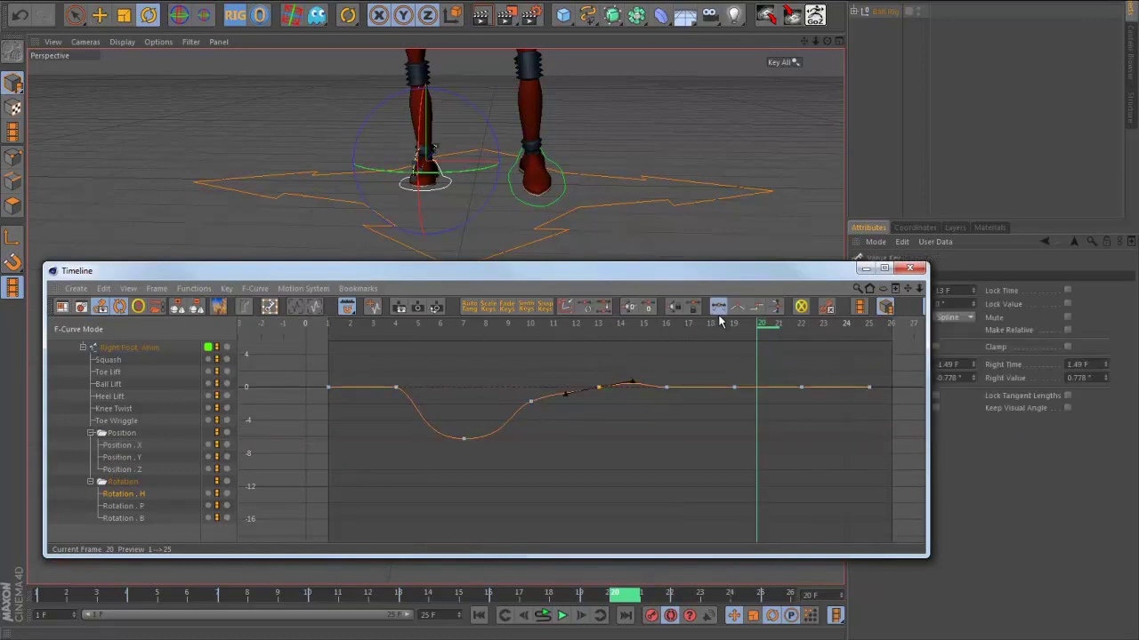
click(737, 307)
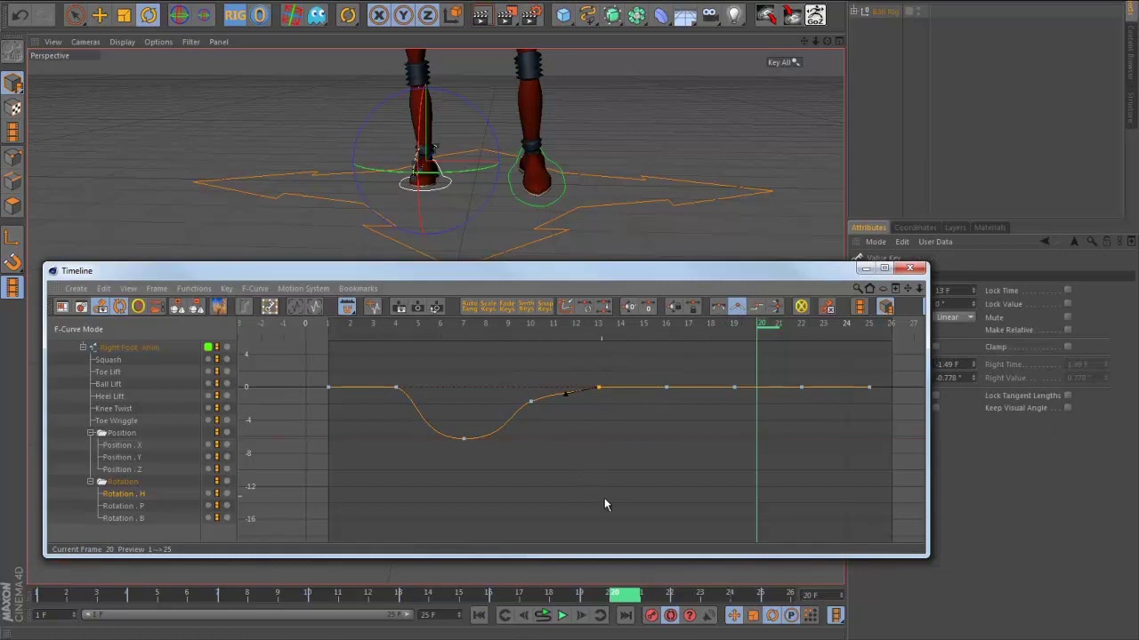
drag(531, 420, 375, 350)
key(s)
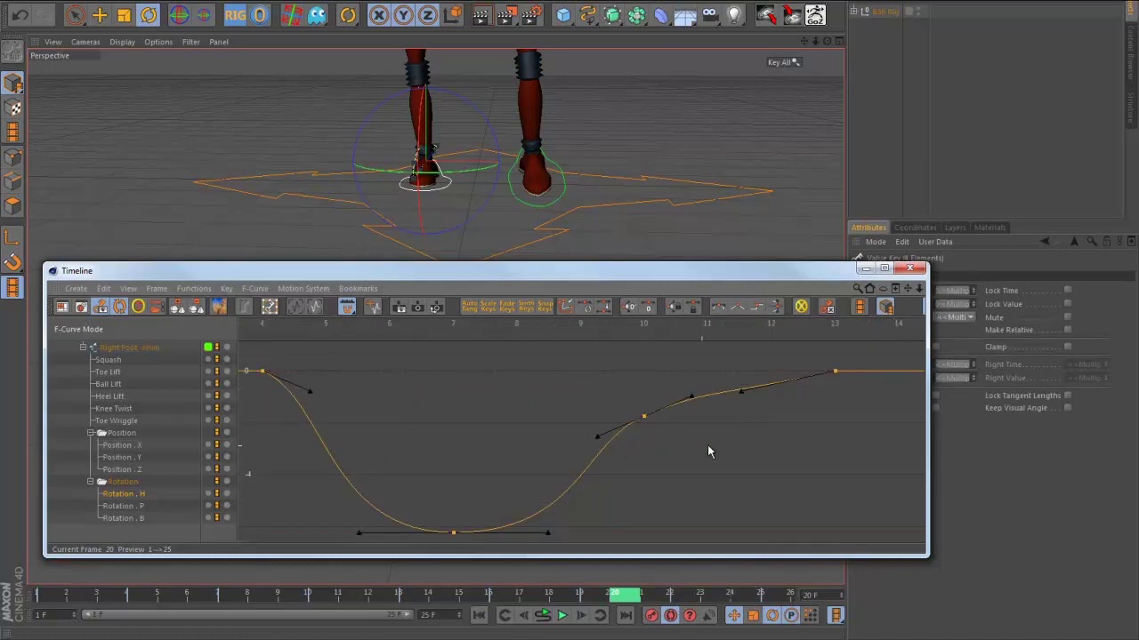
- Shorten the right foot's Rotation H tangents to about 0.82 F at frames 13 and 7, and 0.53 F at frame 10
drag(866, 413, 809, 346)
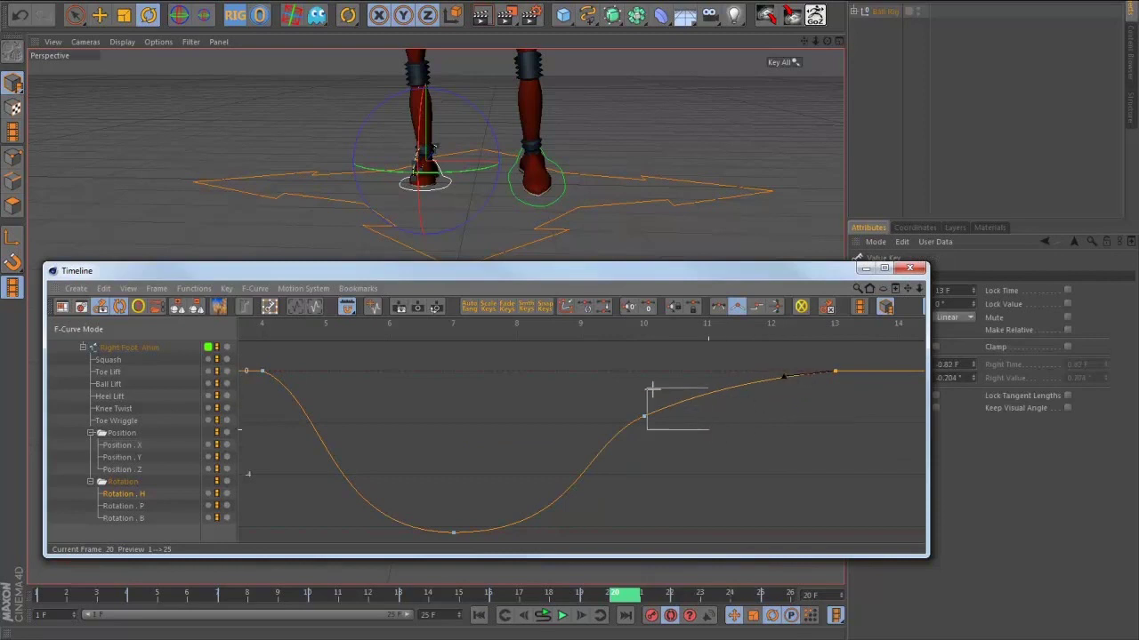
drag(652, 390, 652, 390)
drag(685, 433, 615, 399)
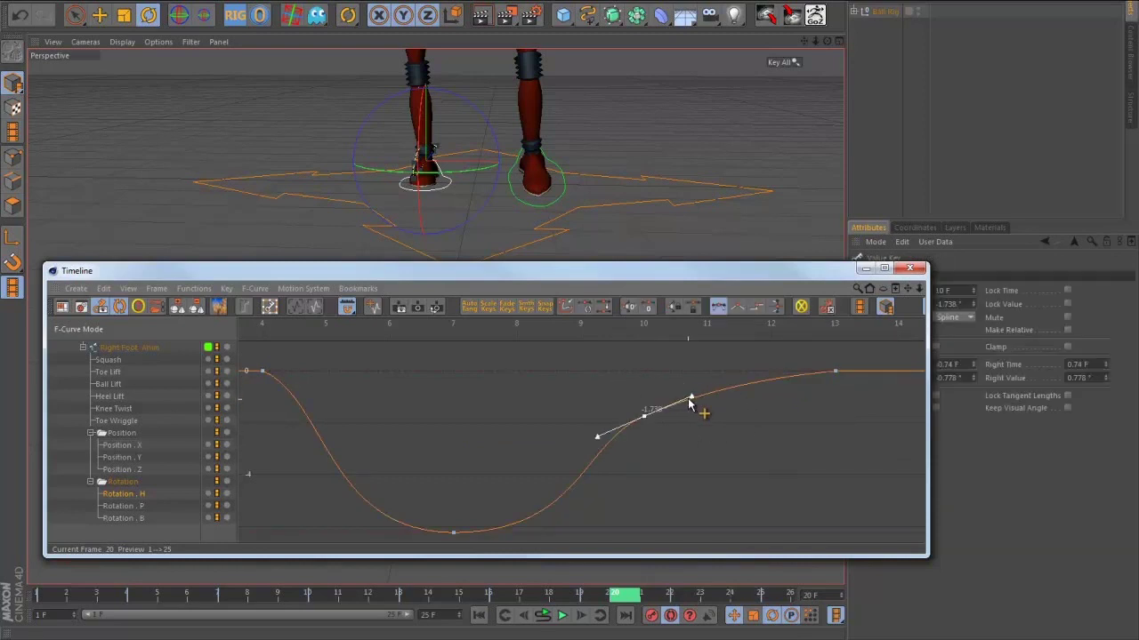
drag(690, 397, 678, 395)
alt+middle_drag(470, 468, 525, 430)
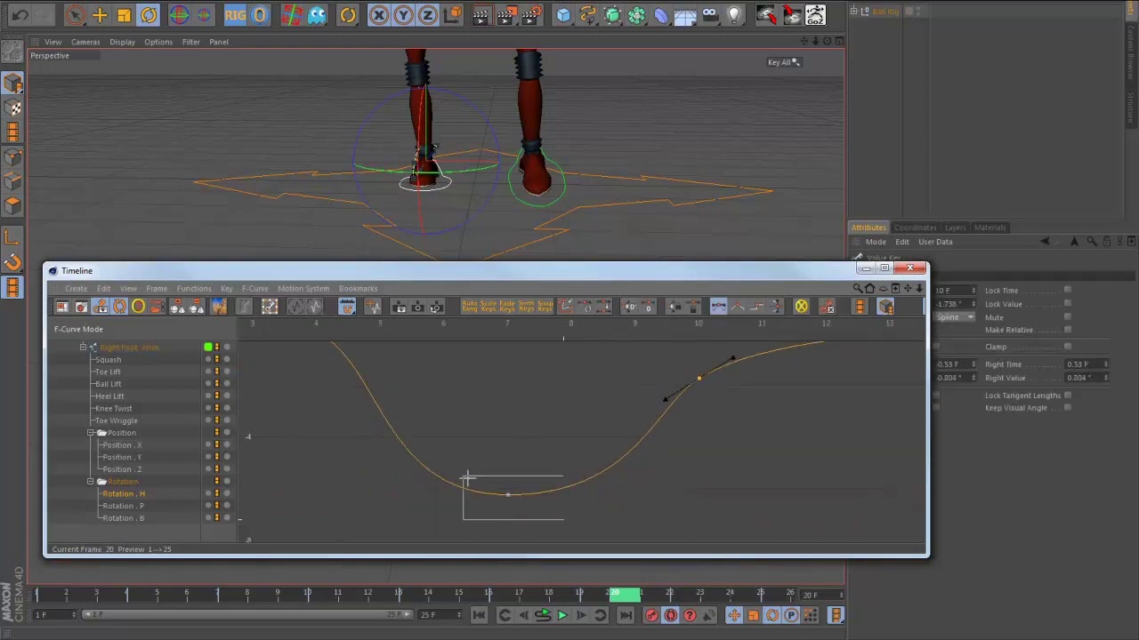
drag(466, 479, 466, 479)
drag(605, 500, 562, 501)
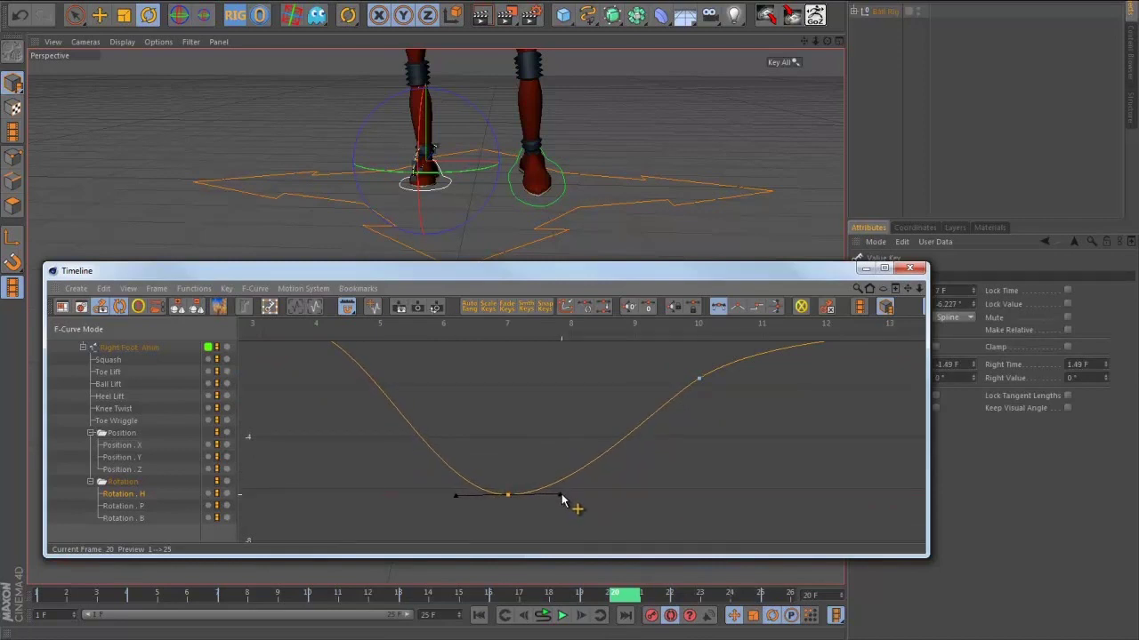
alt+right_drag(541, 455, 409, 518)
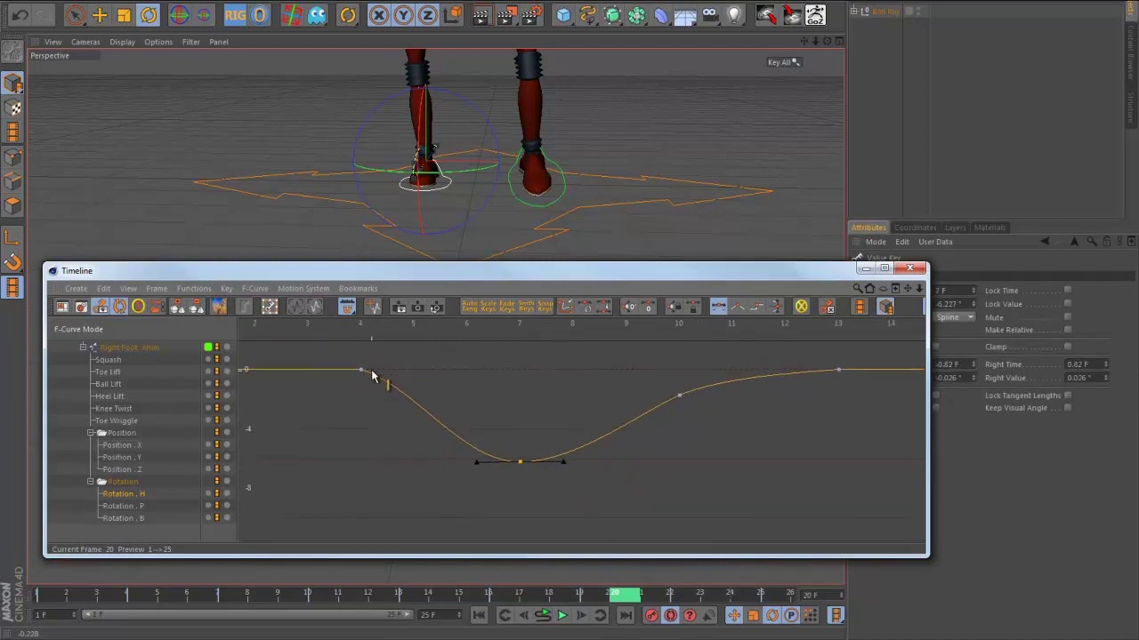
- Set the right foot's Rotation P keys from frames 4 to 10 to spline, with linear interpolation on the frame 13 key
click(135, 508)
alt+right_drag(534, 409, 496, 473)
alt+middle_drag(581, 413, 505, 459)
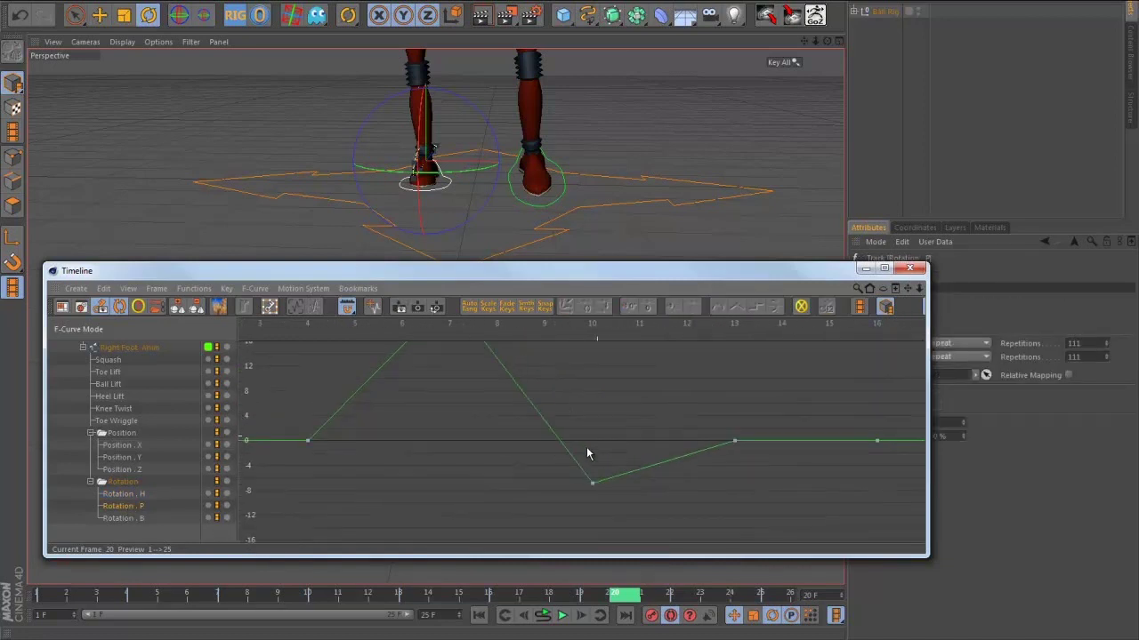
alt+right_drag(587, 448, 498, 452)
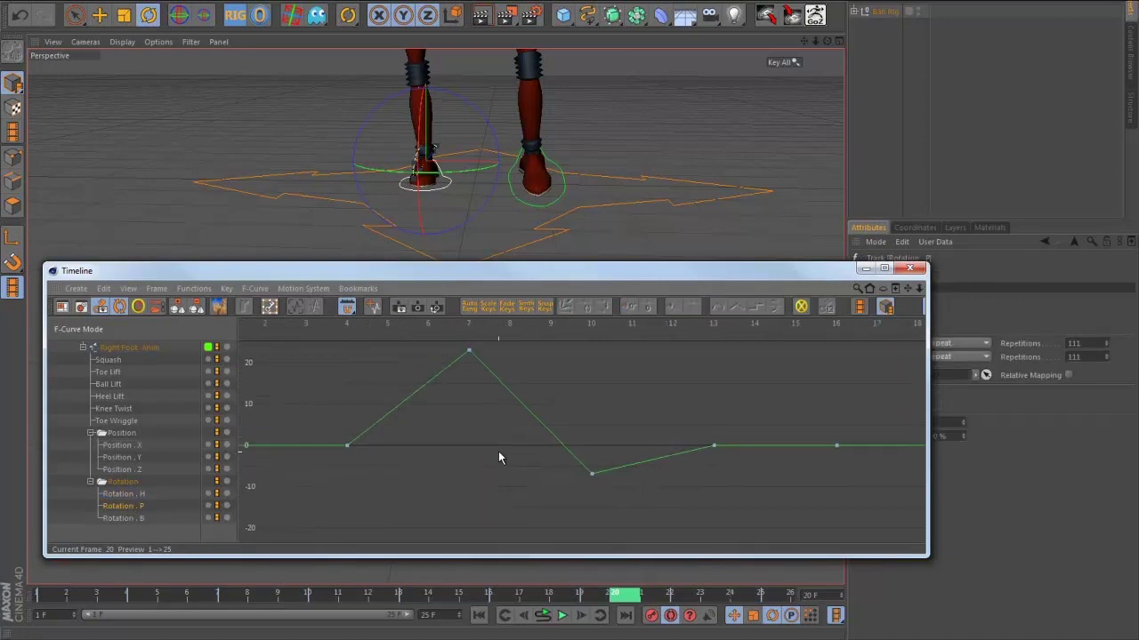
drag(729, 507, 326, 333)
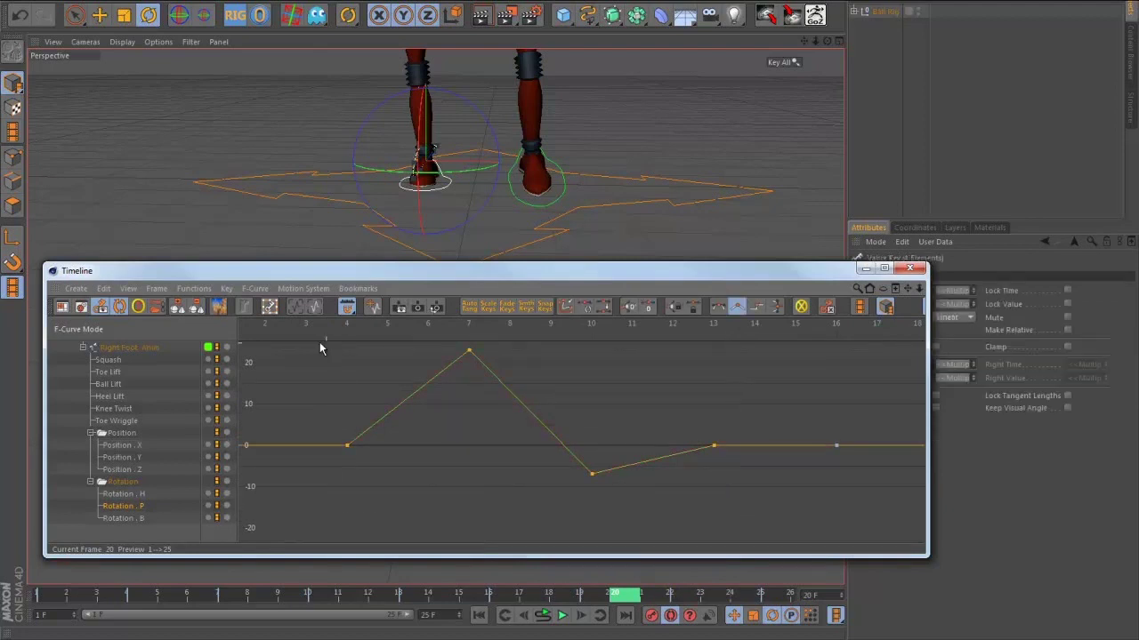
click(716, 307)
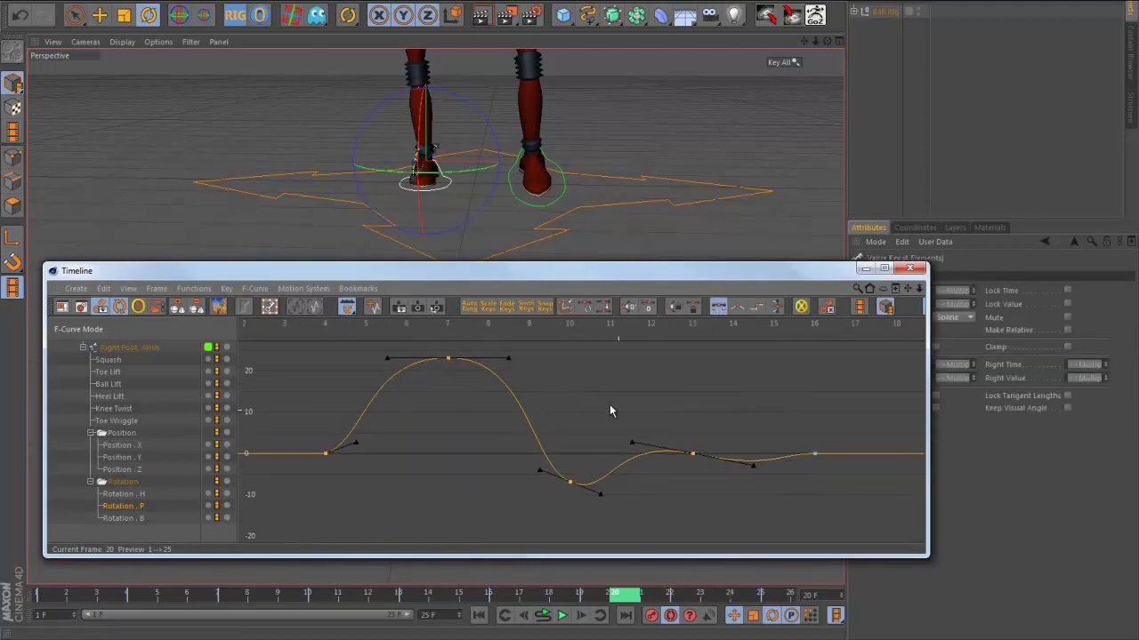
click(719, 474)
drag(663, 418, 662, 418)
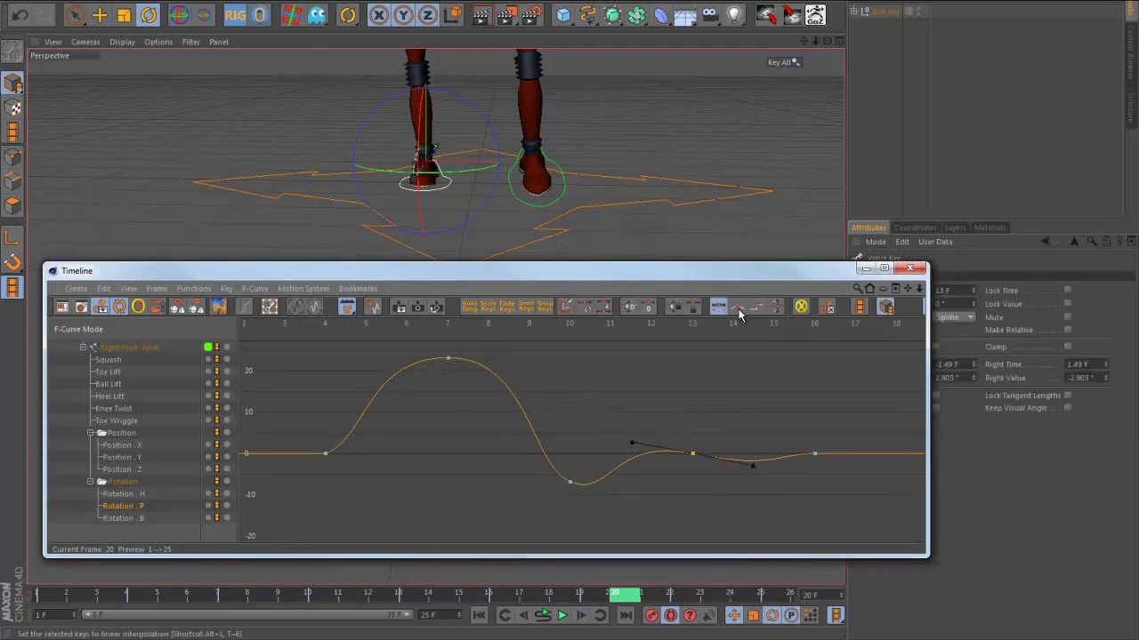
click(736, 306)
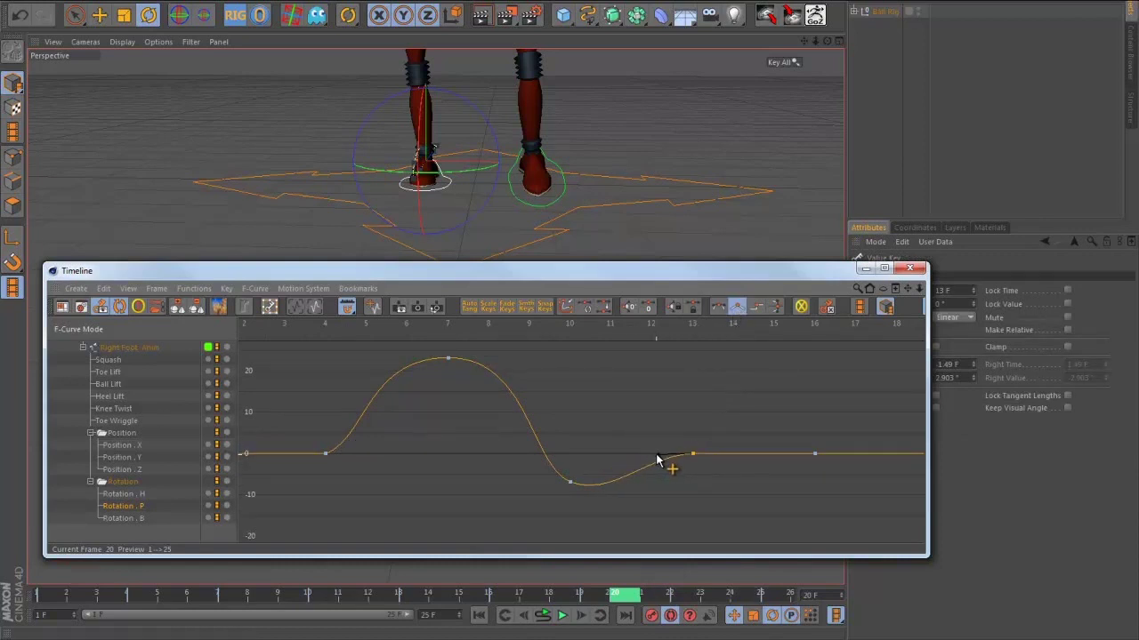
- Shorten the frame 7 Rotation P key's tangents on the right foot, and adjust the frame 10 key's tangents
click(447, 359)
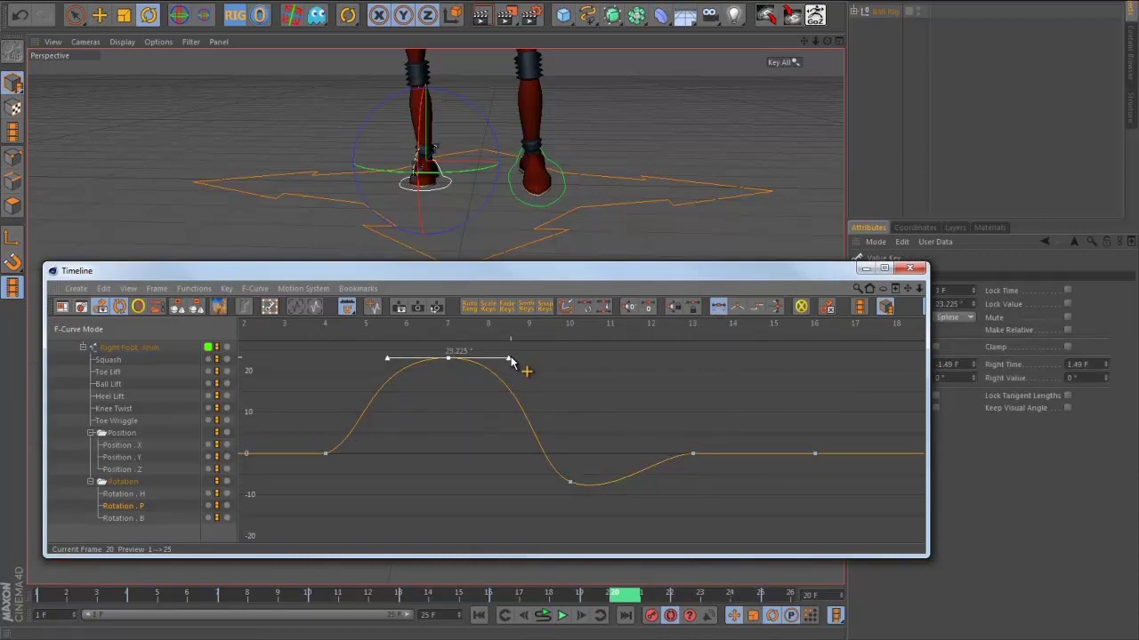
drag(512, 361, 488, 362)
click(570, 482)
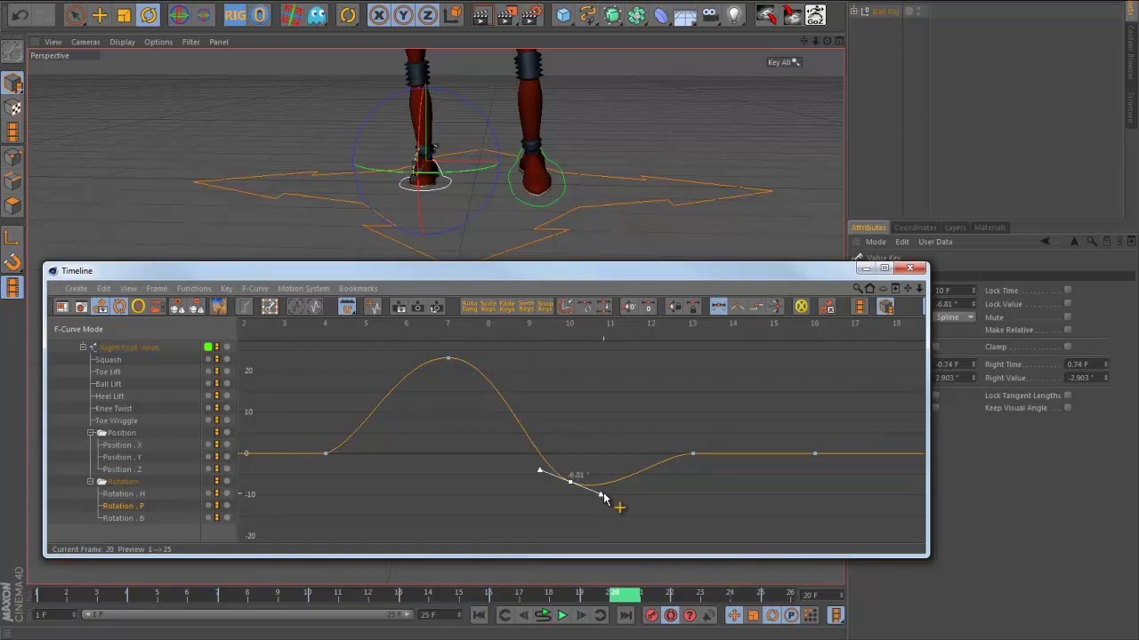
drag(602, 497, 601, 494)
- Set the right foot's Rotation B keys from frames 4 to 10 to spline, with linear interpolation on the frame 13 key
click(117, 518)
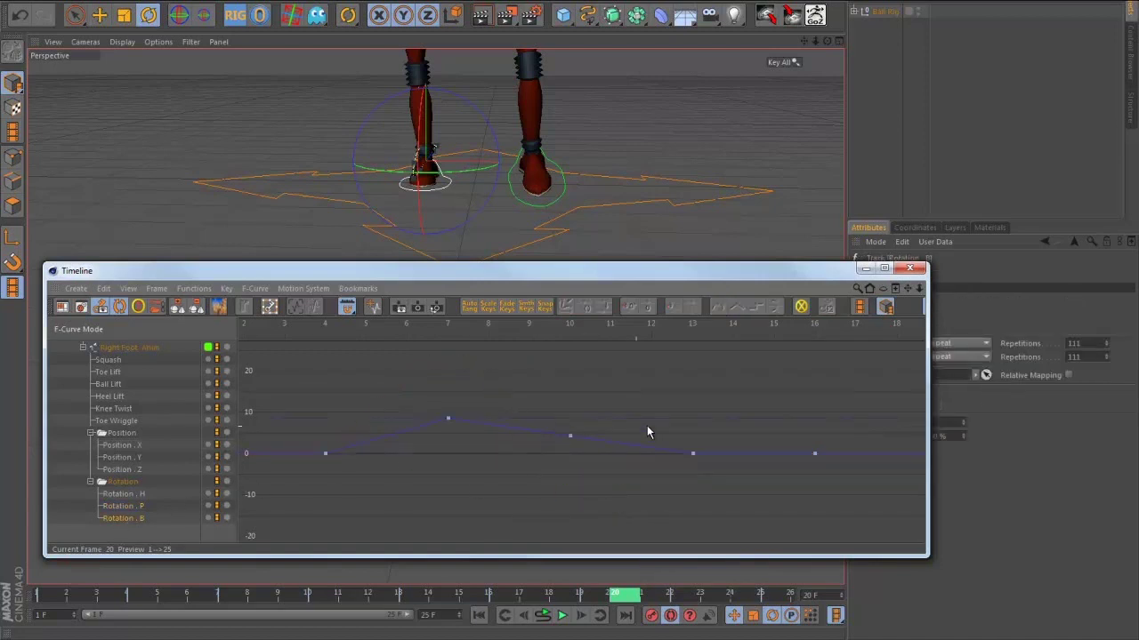
drag(693, 485, 315, 400)
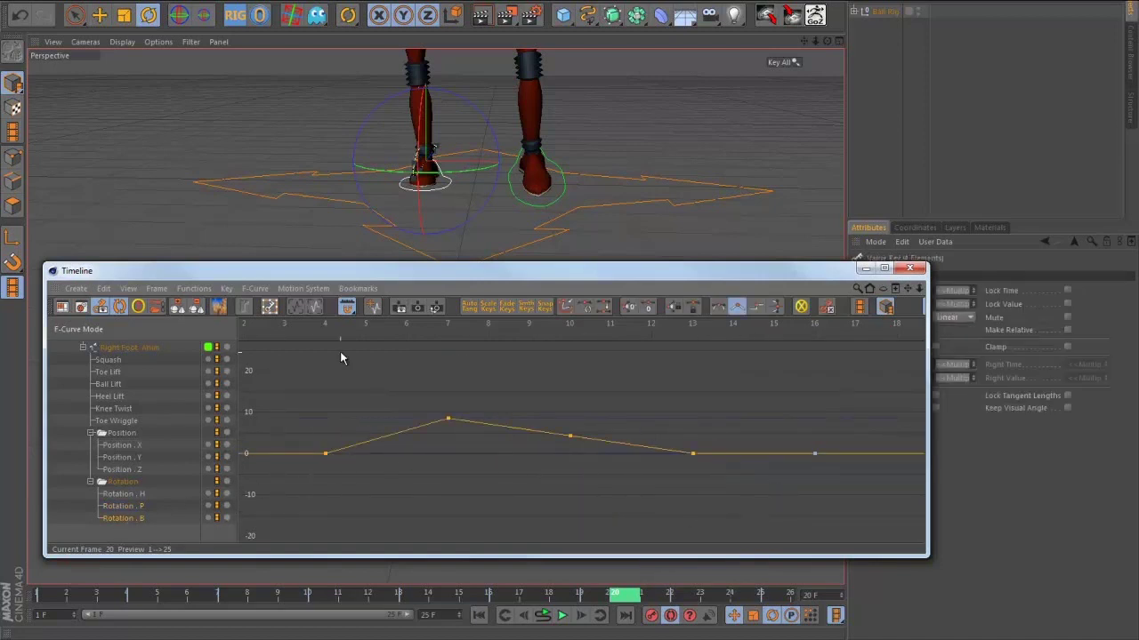
click(719, 307)
drag(723, 503, 685, 444)
click(737, 307)
- Smooth the right foot's Rotation B hump by reshaping its key tangents, shortening those at frame 7 to about 0.74 F
alt+right_drag(653, 431, 540, 343)
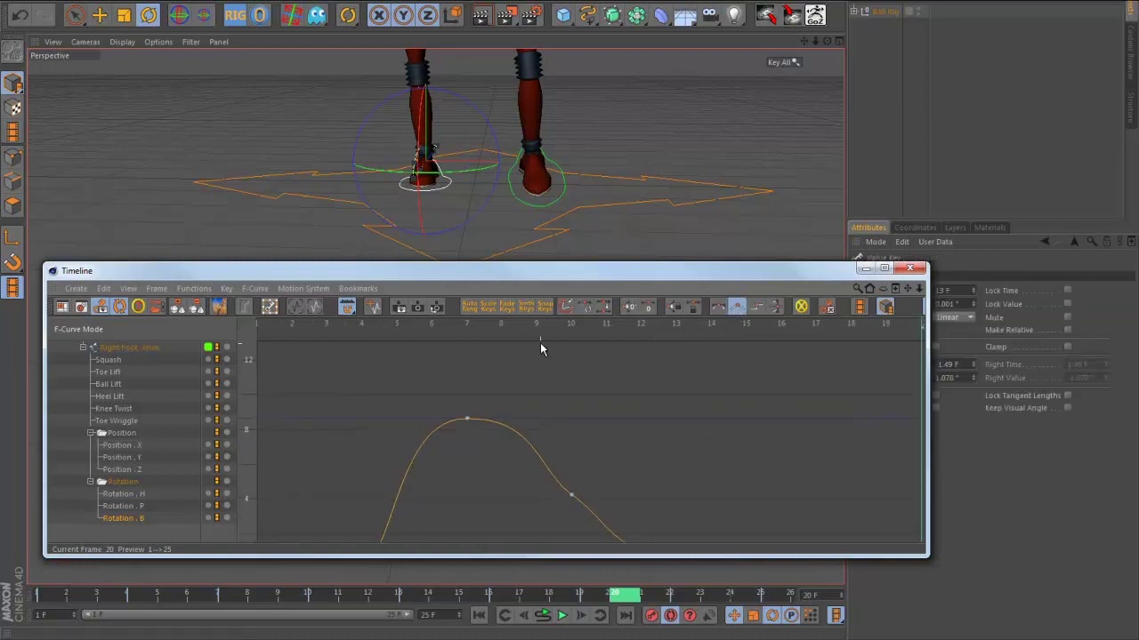
alt+middle_drag(588, 397, 539, 329)
click(541, 431)
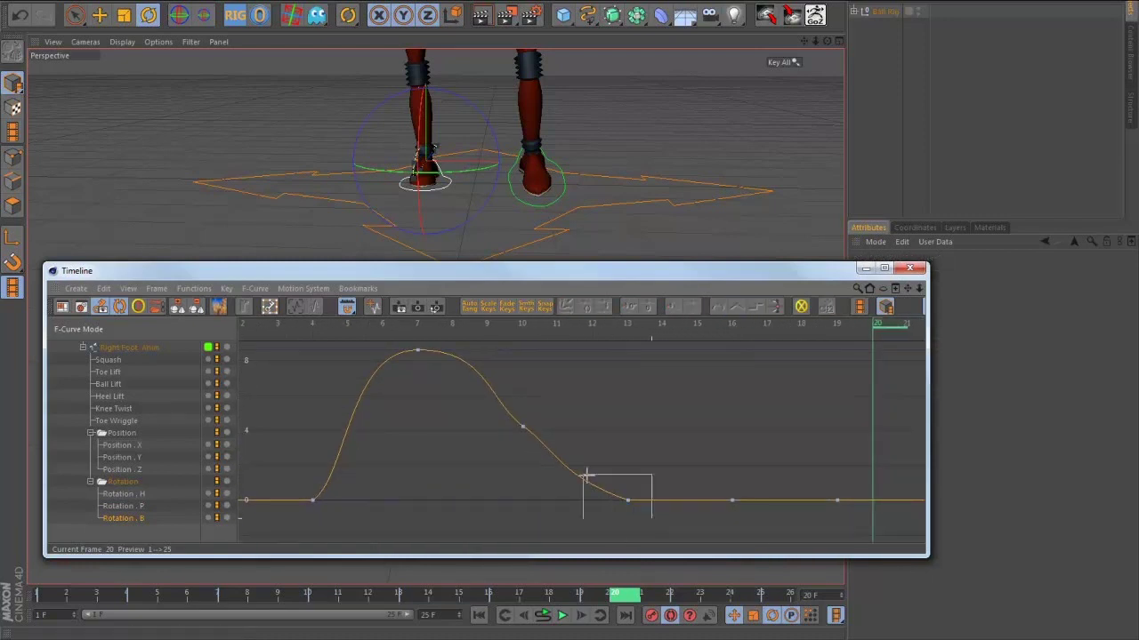
drag(587, 478, 349, 333)
drag(471, 349, 444, 377)
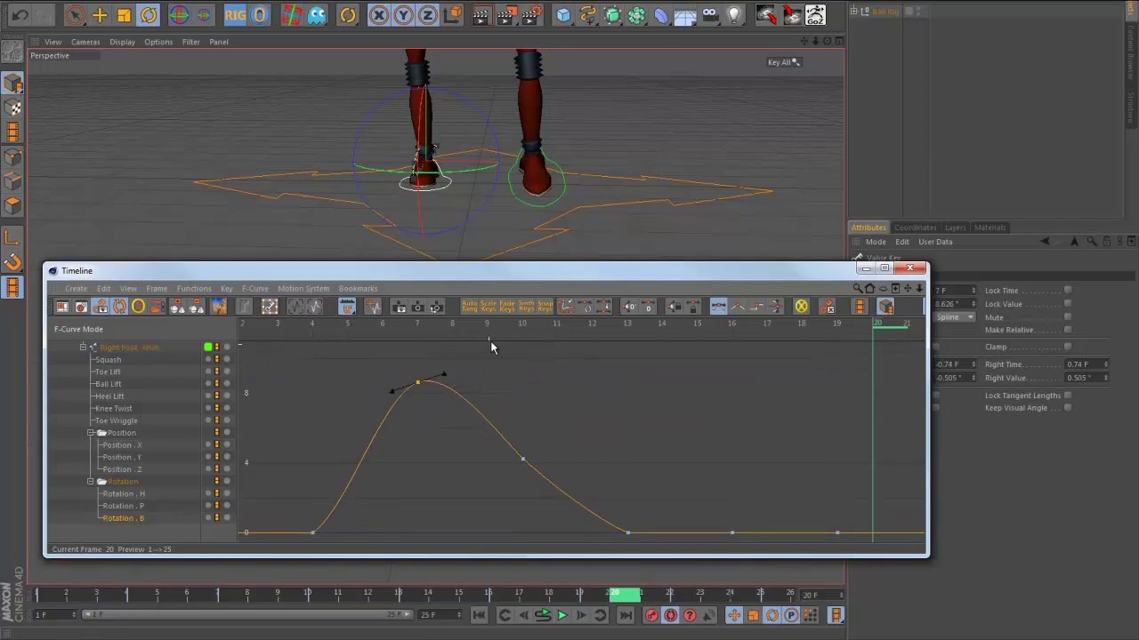
- Play the walk cycle and view the whole ball character in motion
click(561, 615)
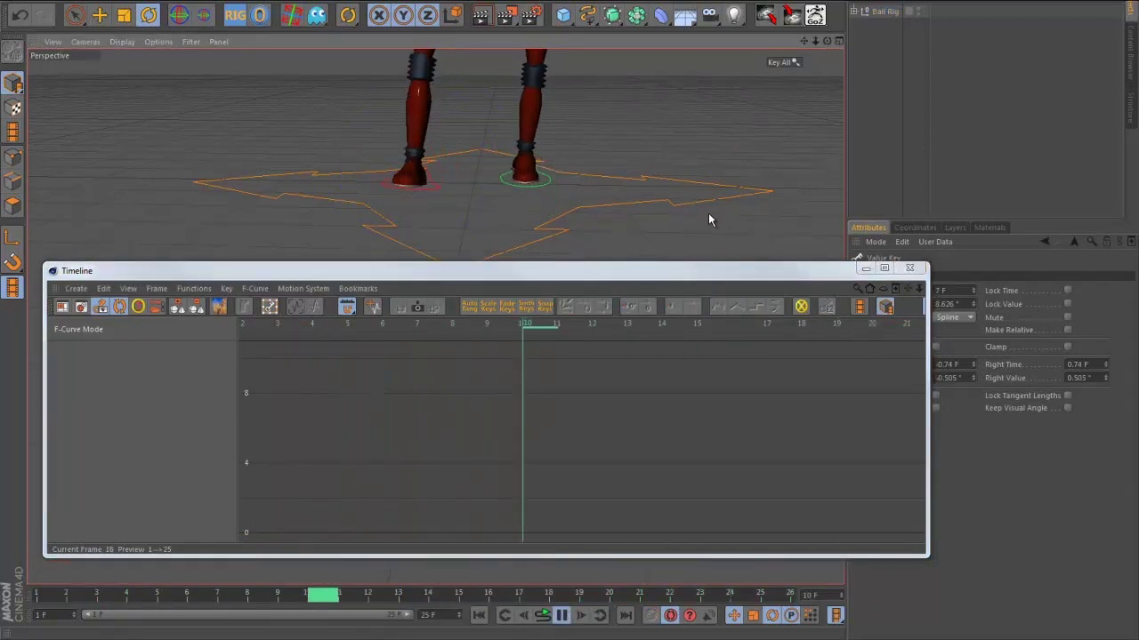
alt+right_drag(605, 221, 371, 232)
alt+right_drag(628, 171, 765, 187)
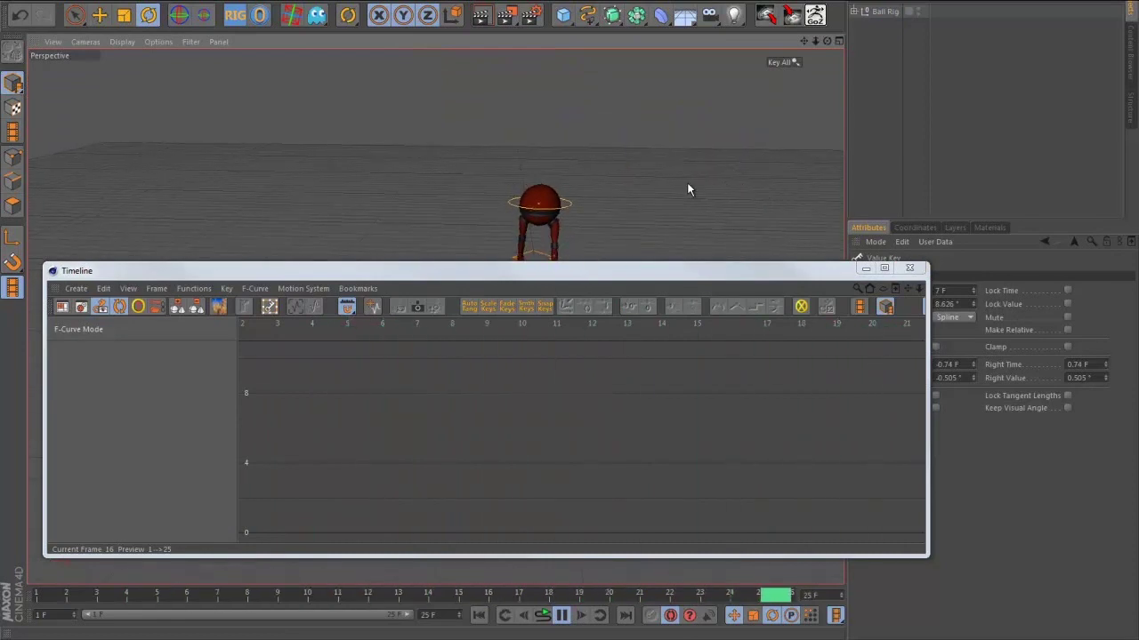
- Check the playing walk cycle from a raised front view, and stop playback
alt+middle_drag(686, 249, 653, 185)
alt+drag(497, 175, 650, 210)
scroll(622, 215, up, 3)
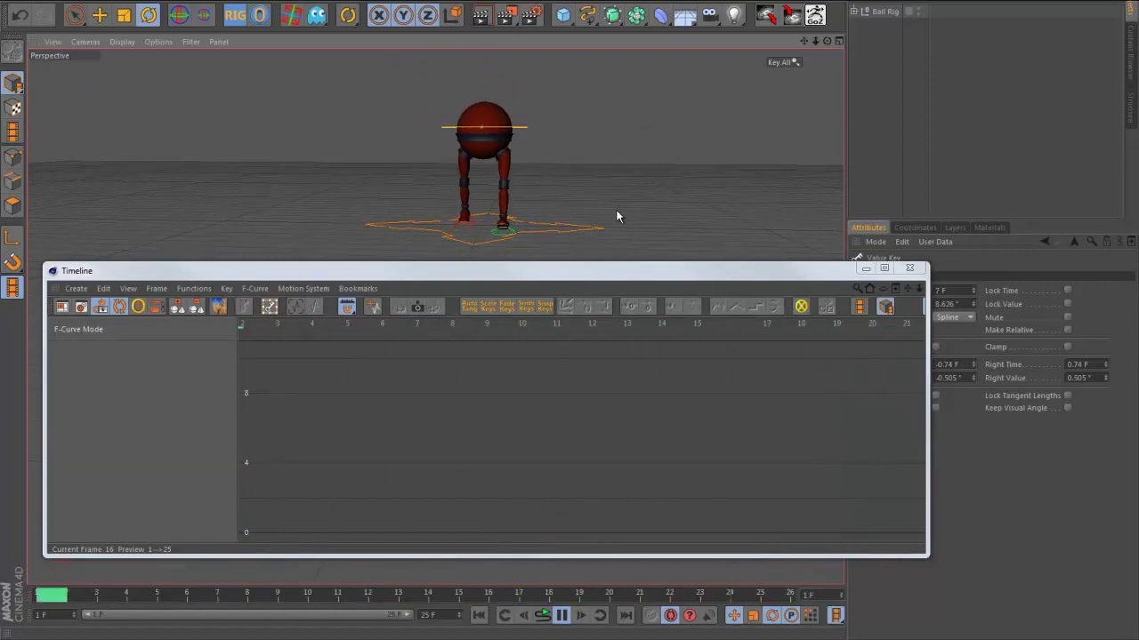
alt+drag(653, 186, 670, 220)
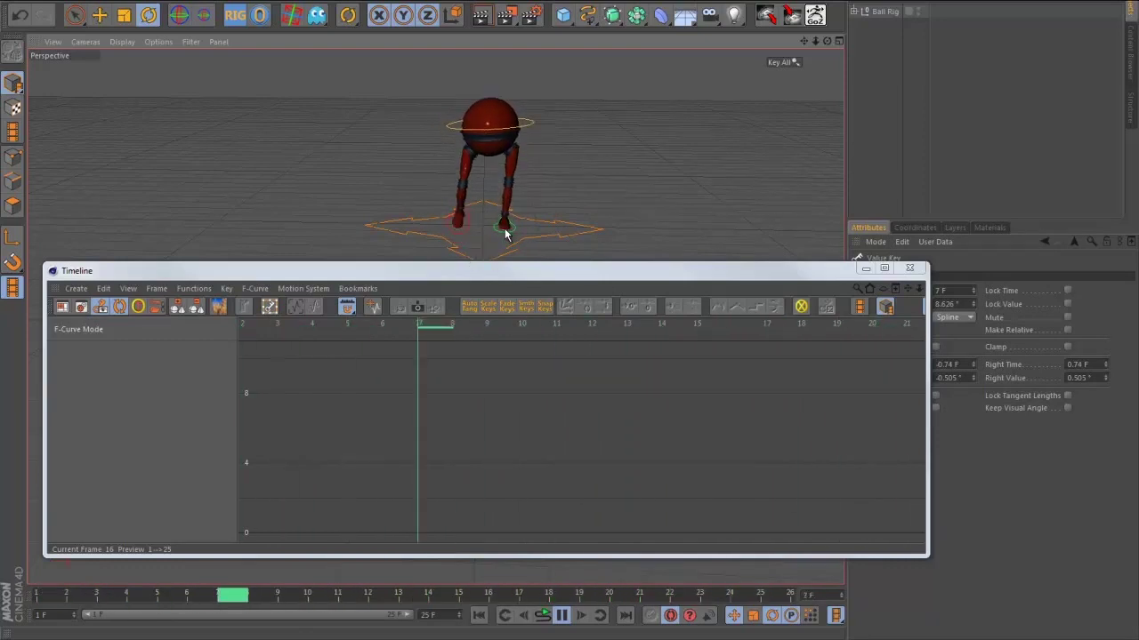
click(561, 616)
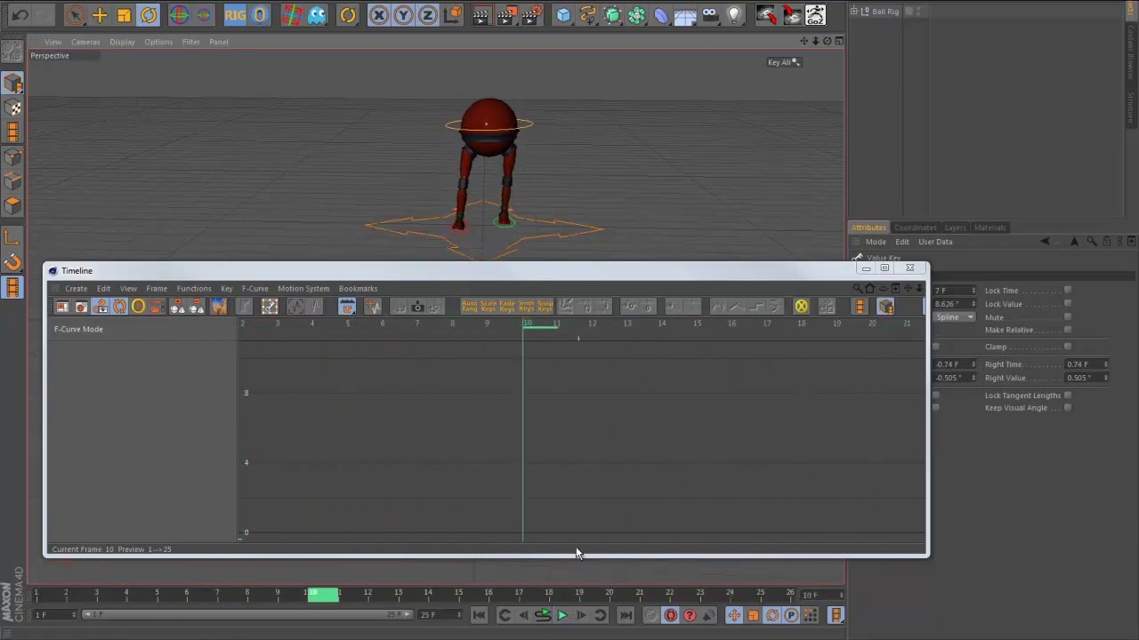
- At frame 1, lower the left foot's Position X keys at frames 1 to 16 and 25 slightly below zero
click(513, 230)
click(52, 594)
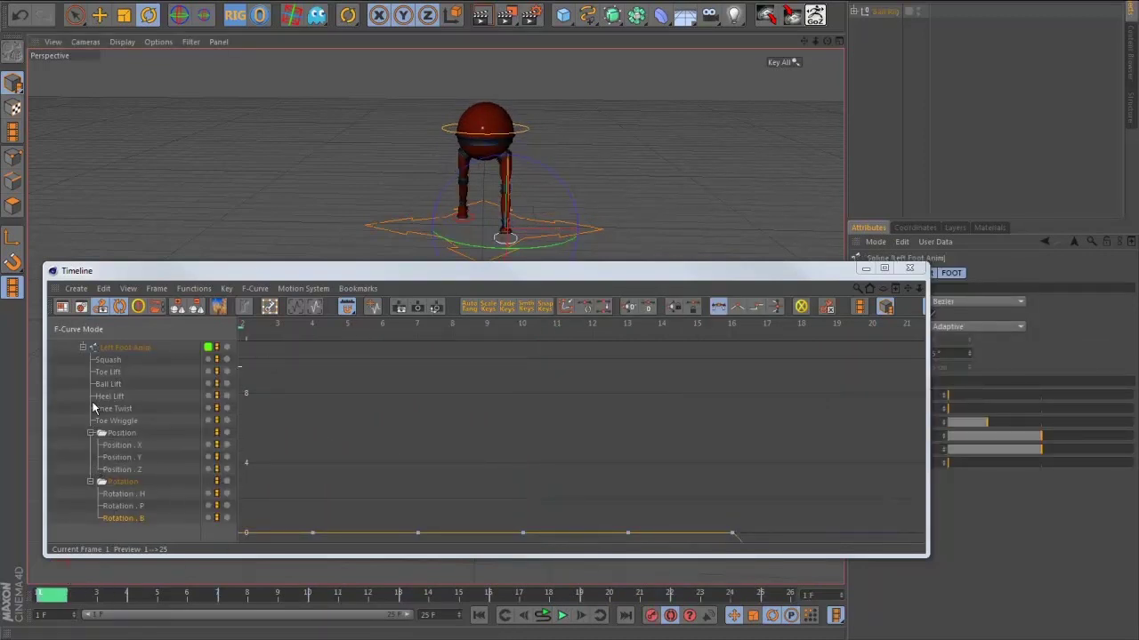
click(129, 446)
alt+right_drag(580, 407, 394, 462)
alt+middle_drag(536, 426, 495, 389)
alt+right_drag(495, 389, 424, 425)
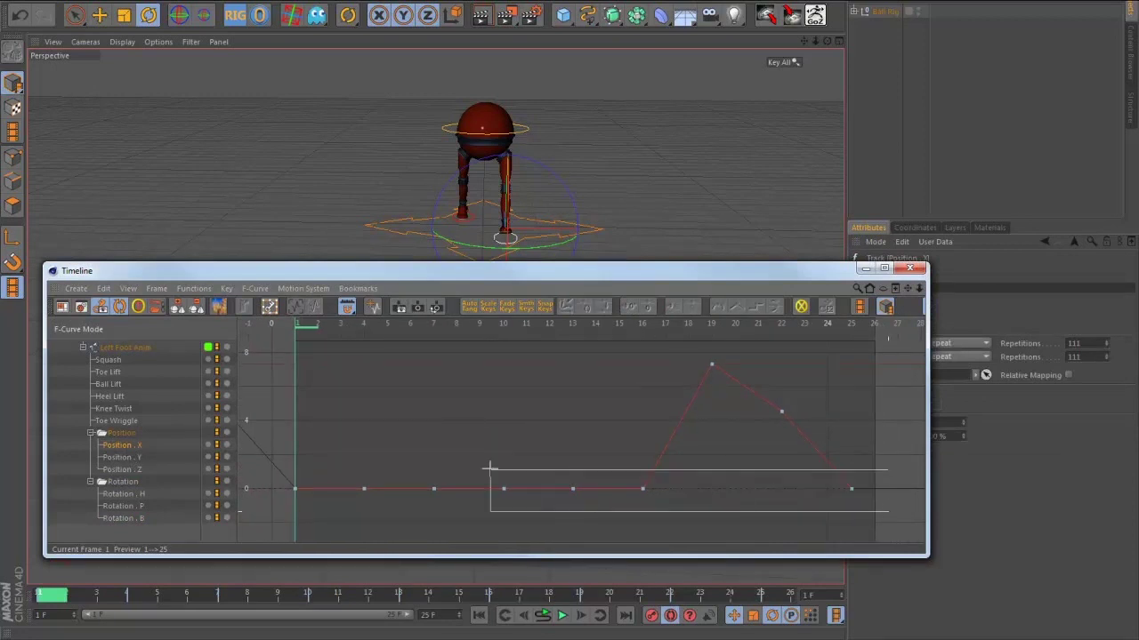
drag(490, 469, 287, 462)
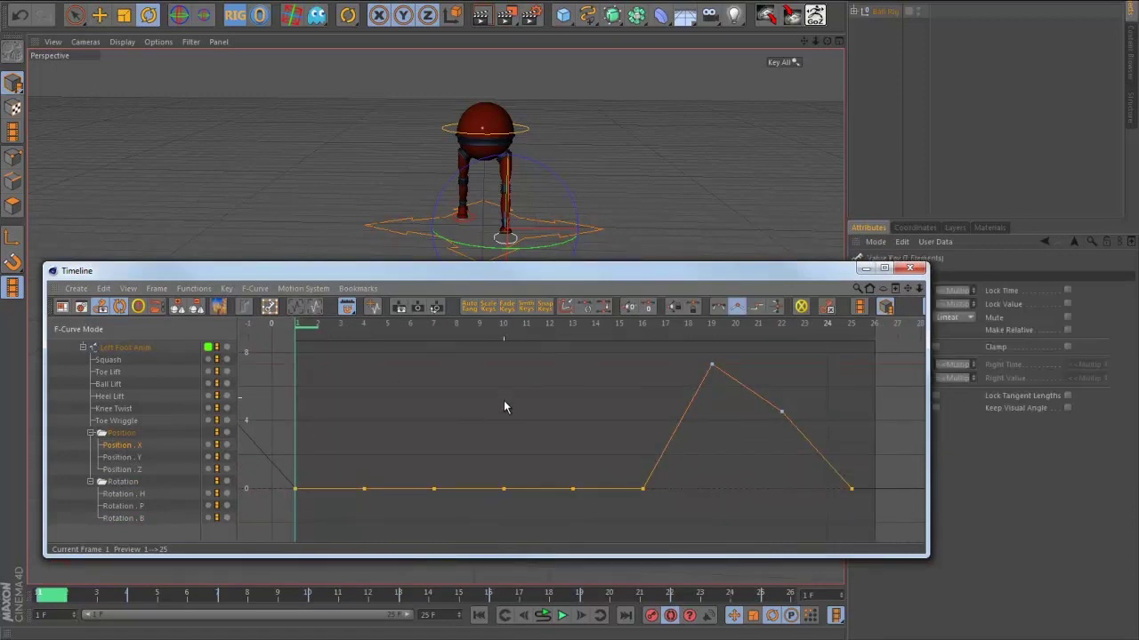
alt+middle_drag(645, 207, 635, 168)
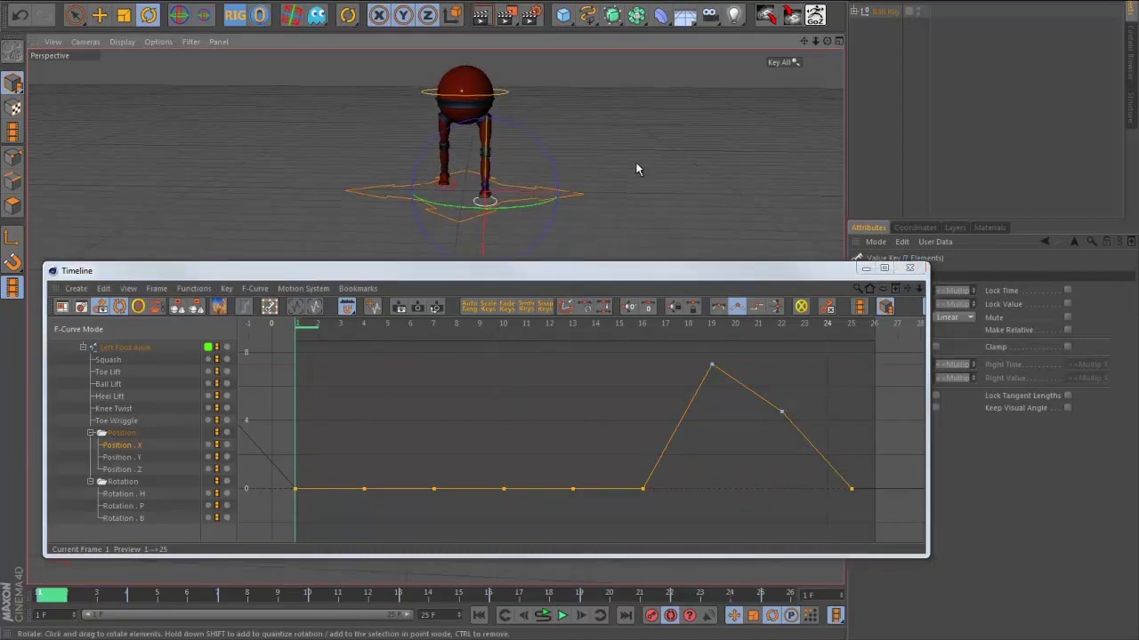
alt+right_drag(602, 196, 673, 204)
alt+middle_drag(673, 203, 714, 215)
alt+drag(714, 210, 713, 204)
drag(642, 490, 642, 512)
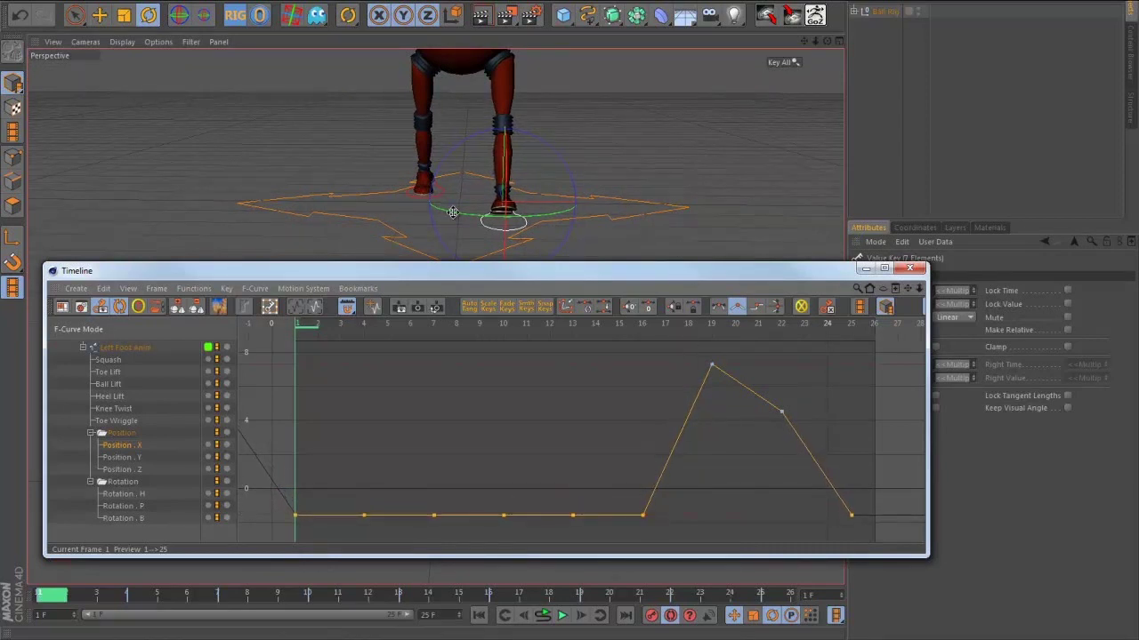
- Set the left foot's Position X keys at frames 1 to 16 and 25 to -10 cm
alt+right_drag(679, 459, 620, 563)
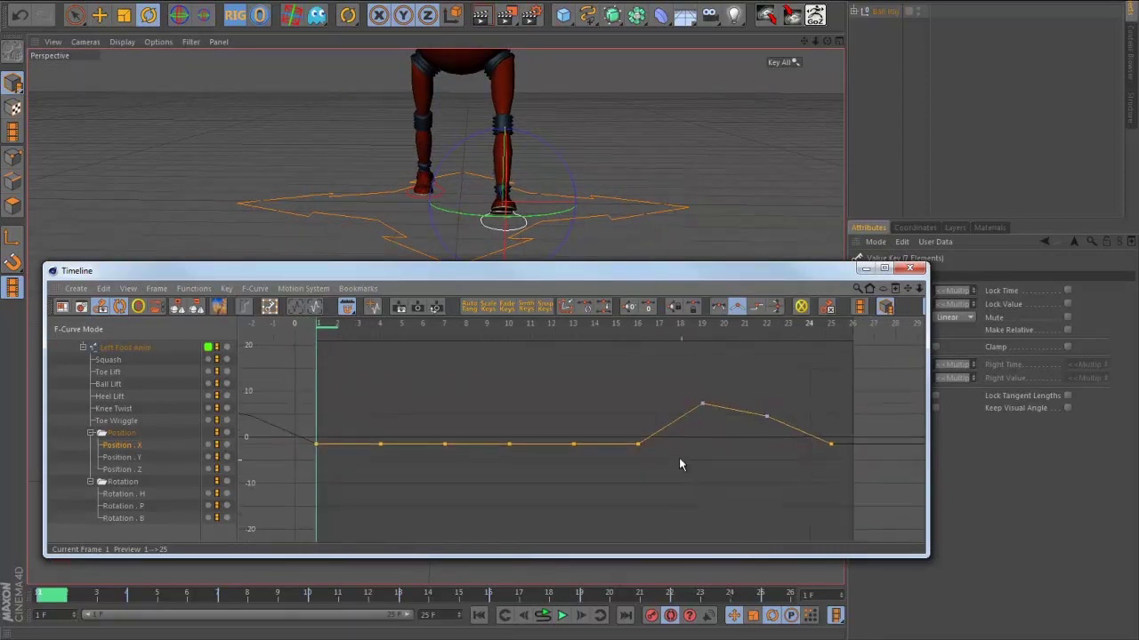
drag(639, 449, 644, 487)
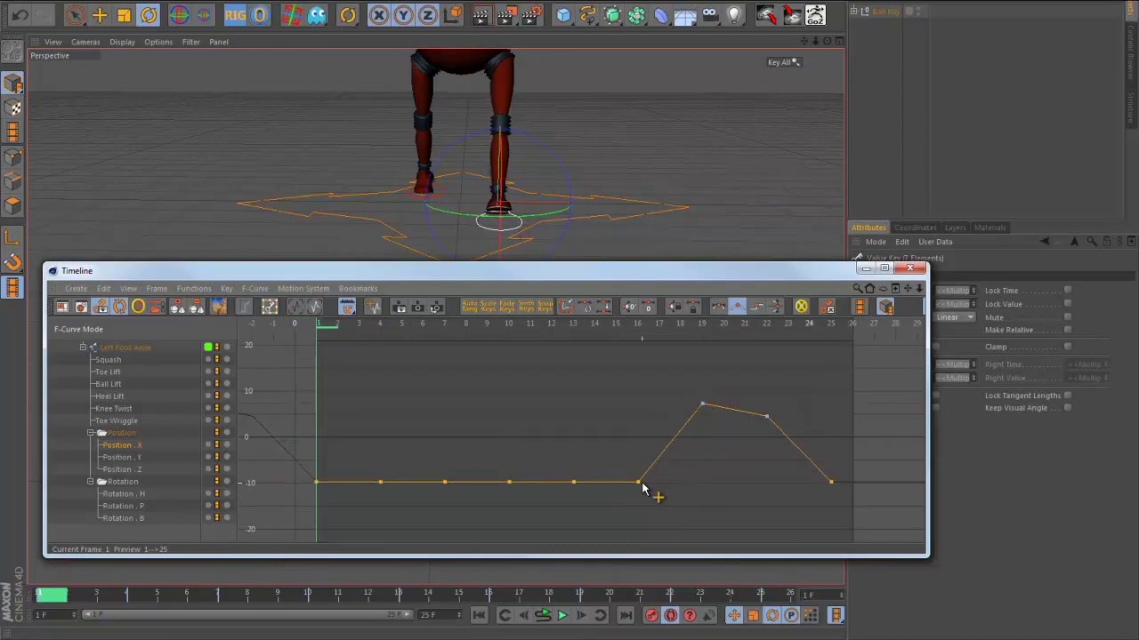
drag(729, 282, 588, 290)
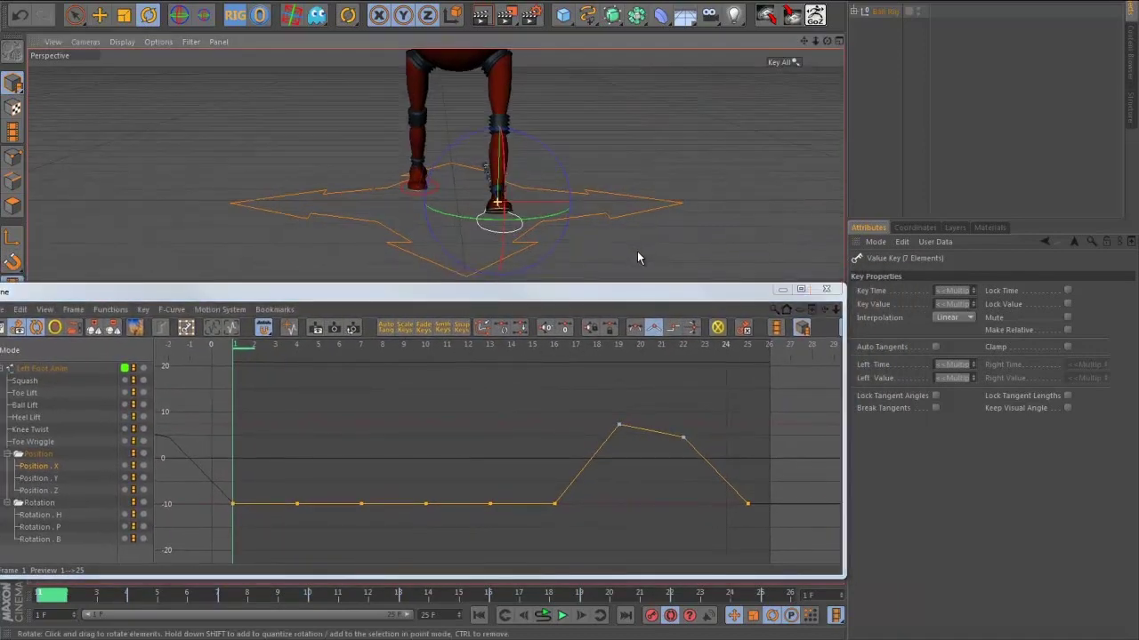
alt+drag(636, 252, 628, 252)
drag(554, 503, 562, 507)
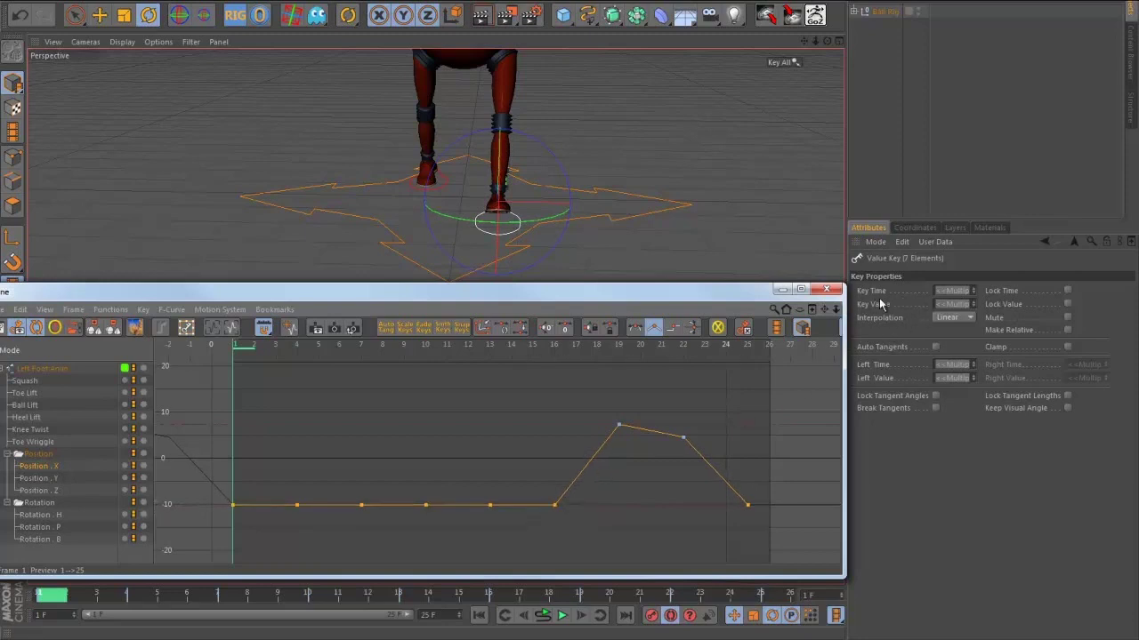
click(948, 304)
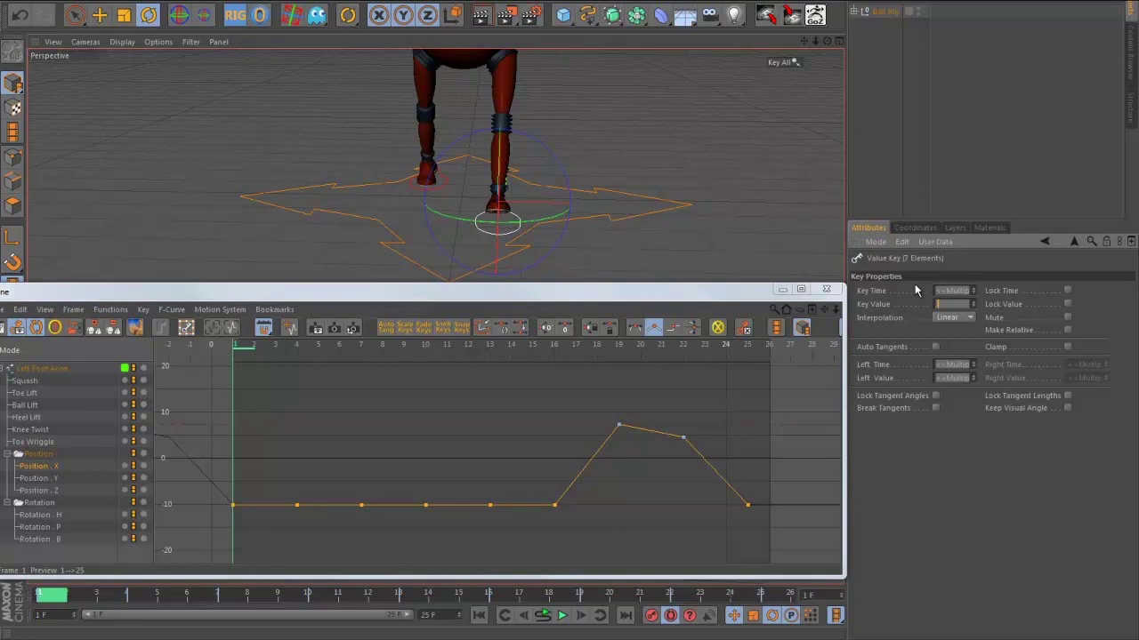
text(-10)
key(Return)
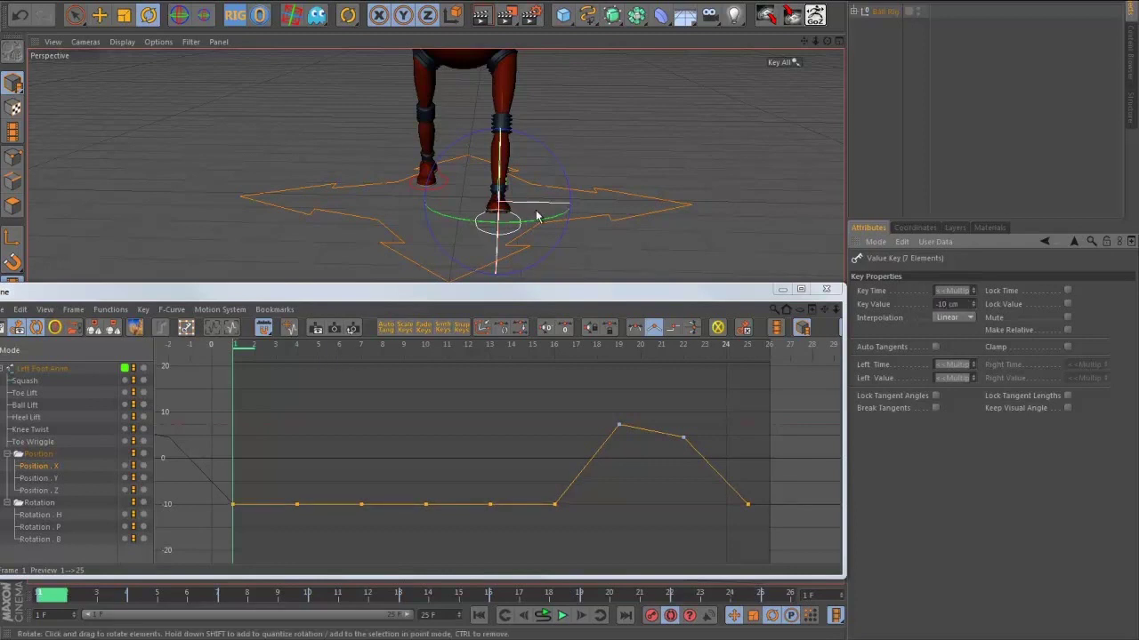
- Set all of the right foot's Position X keys except those at frames 7 and 10 to 10 cm
click(291, 234)
click(432, 189)
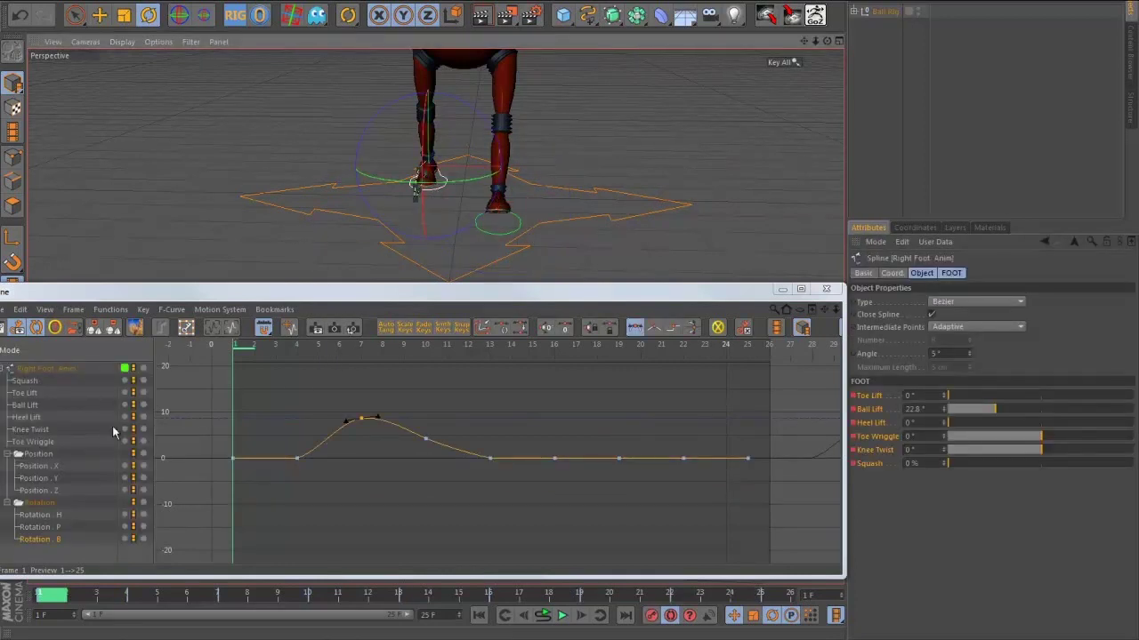
click(58, 467)
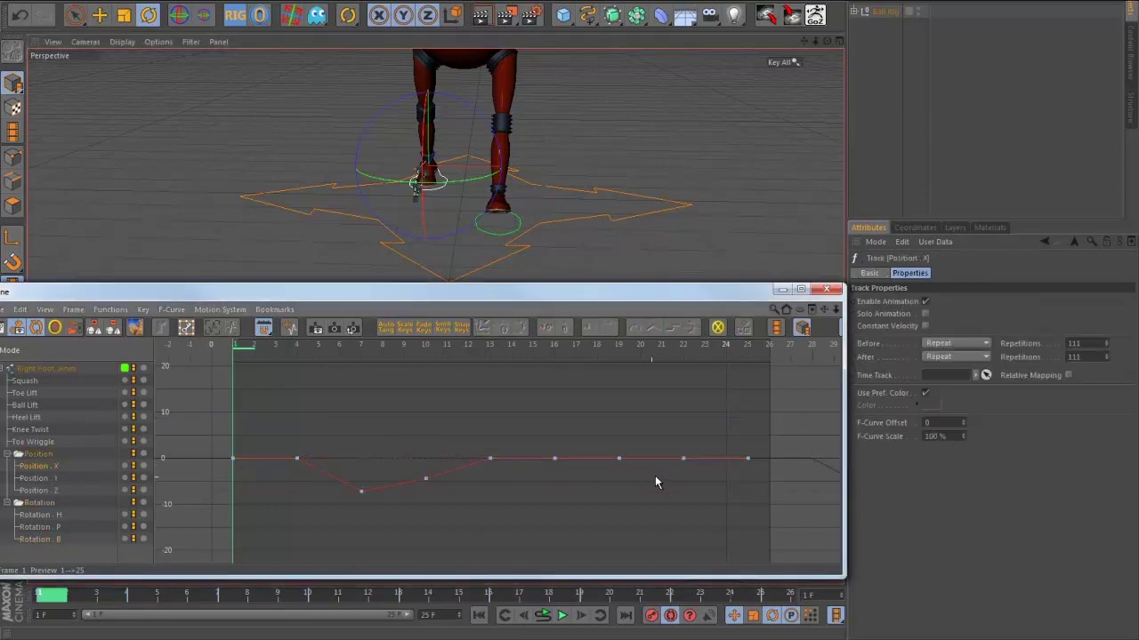
drag(389, 418, 224, 418)
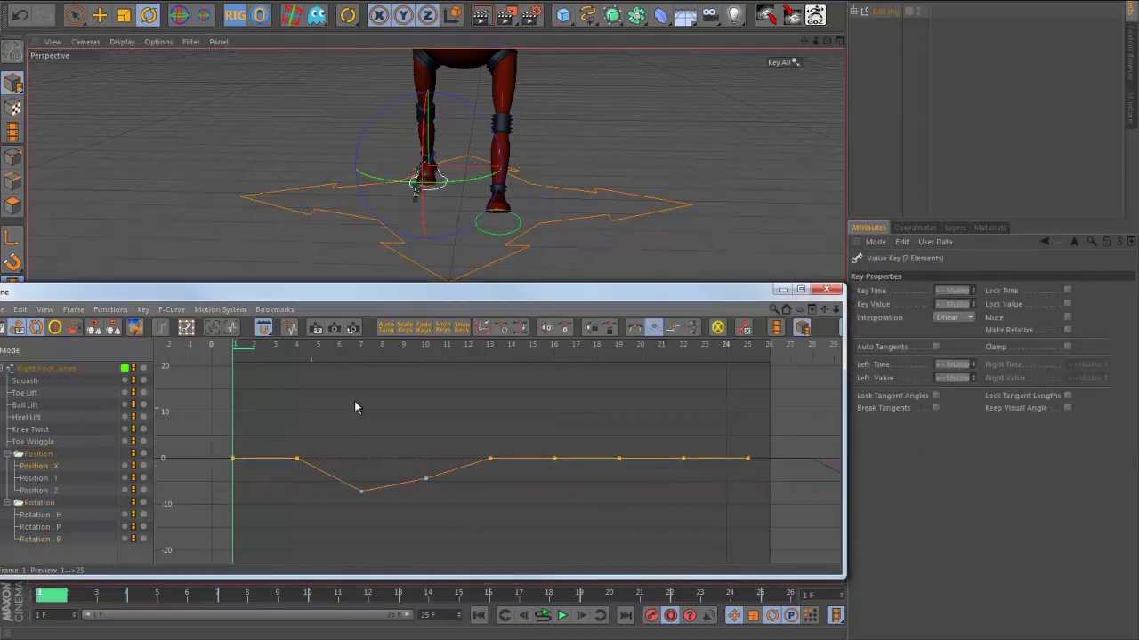
click(951, 304)
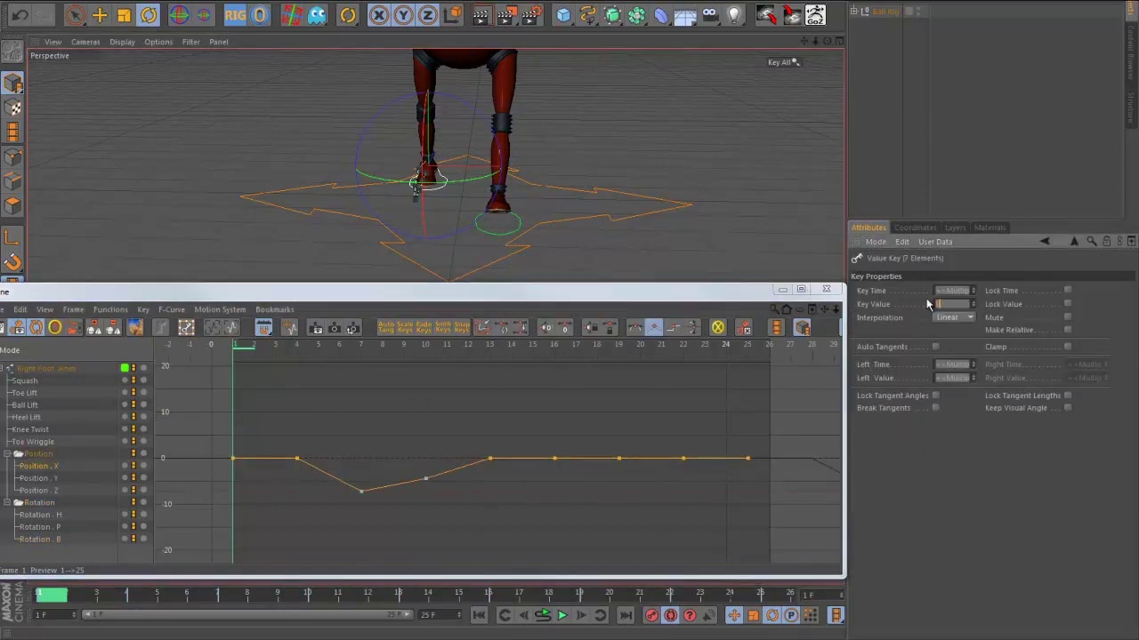
key(Return)
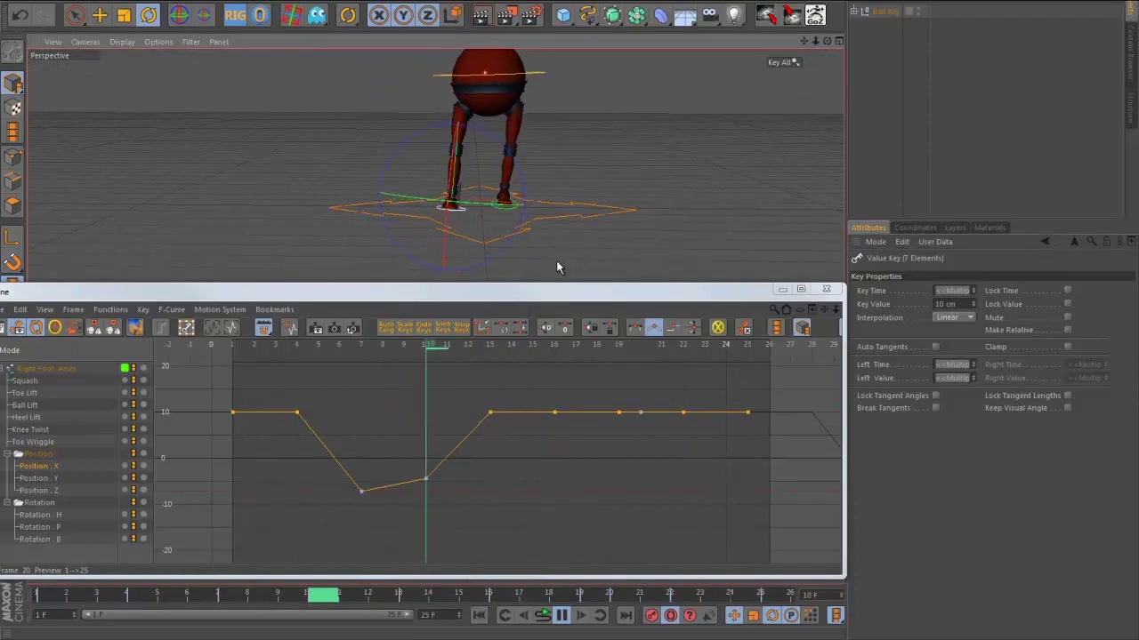
- Raise the right foot's Position X keys at frames 7 and 10 together until the frame 7 key is at about 0 cm
key(F8)
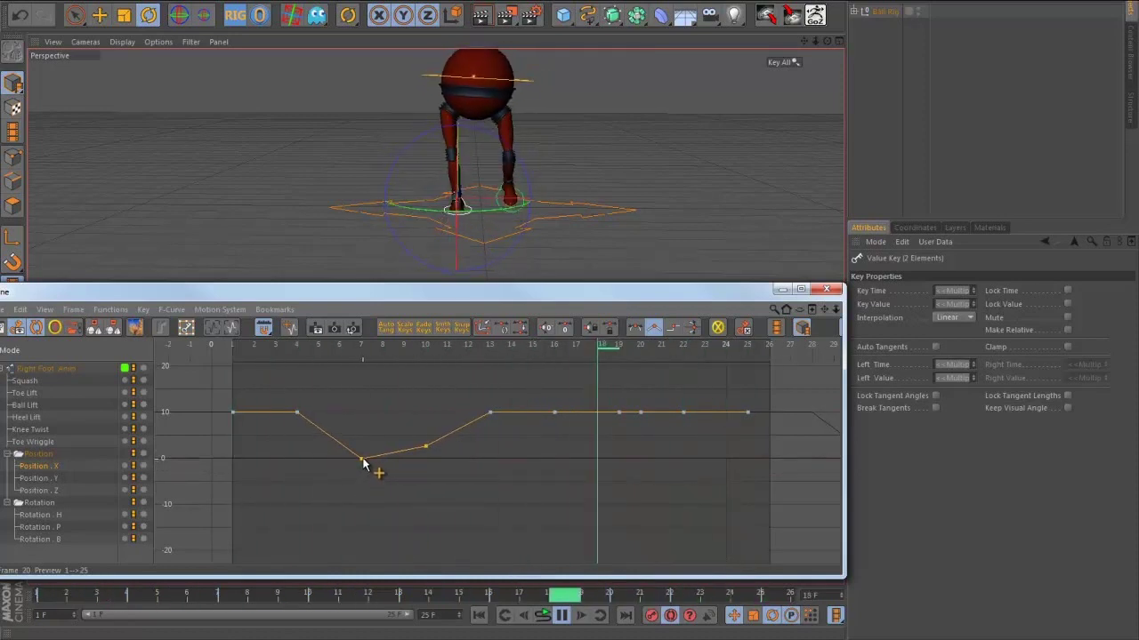
shift+click(363, 459)
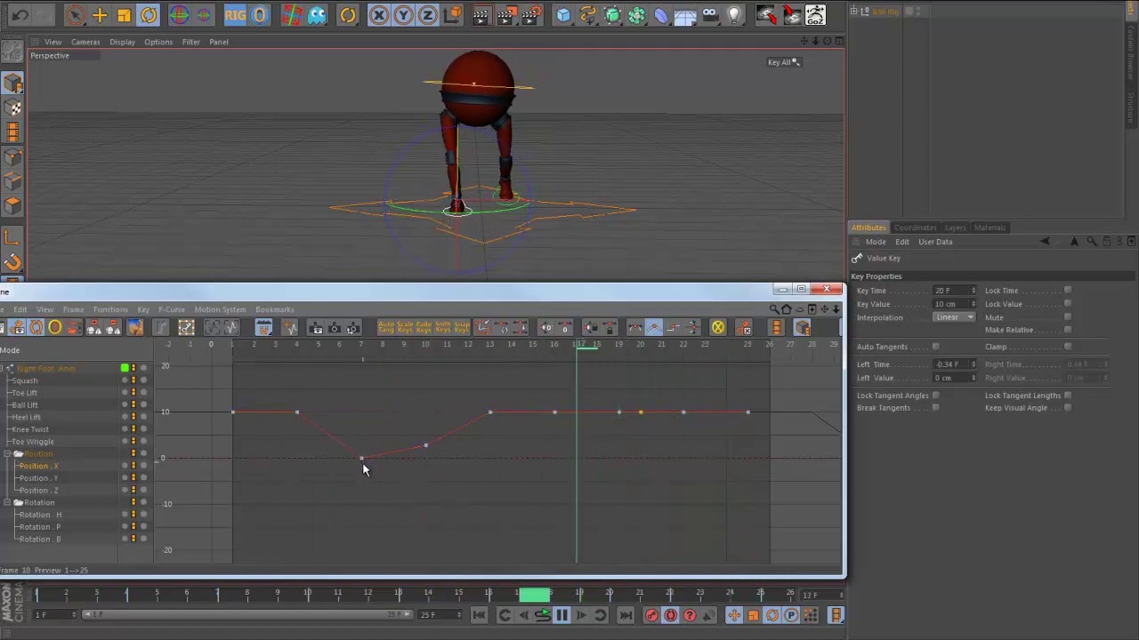
key(F8)
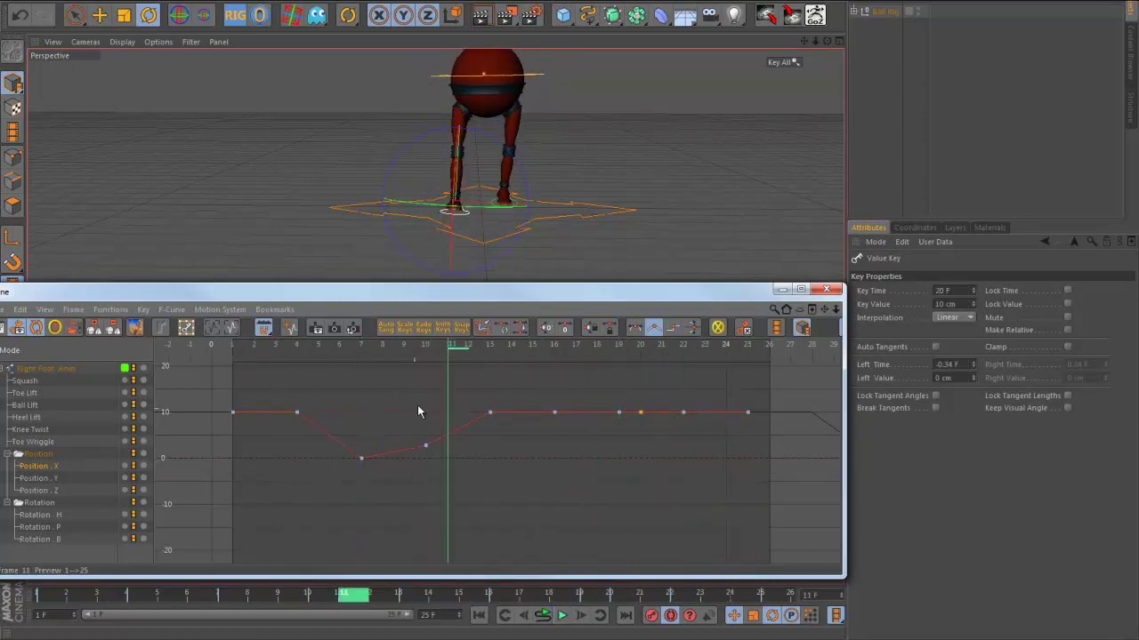
- Lower the left foot's Position X keys at frames 19 and 22 together, with frame 19 at about 0 cm, and preview the walk
click(615, 200)
click(512, 204)
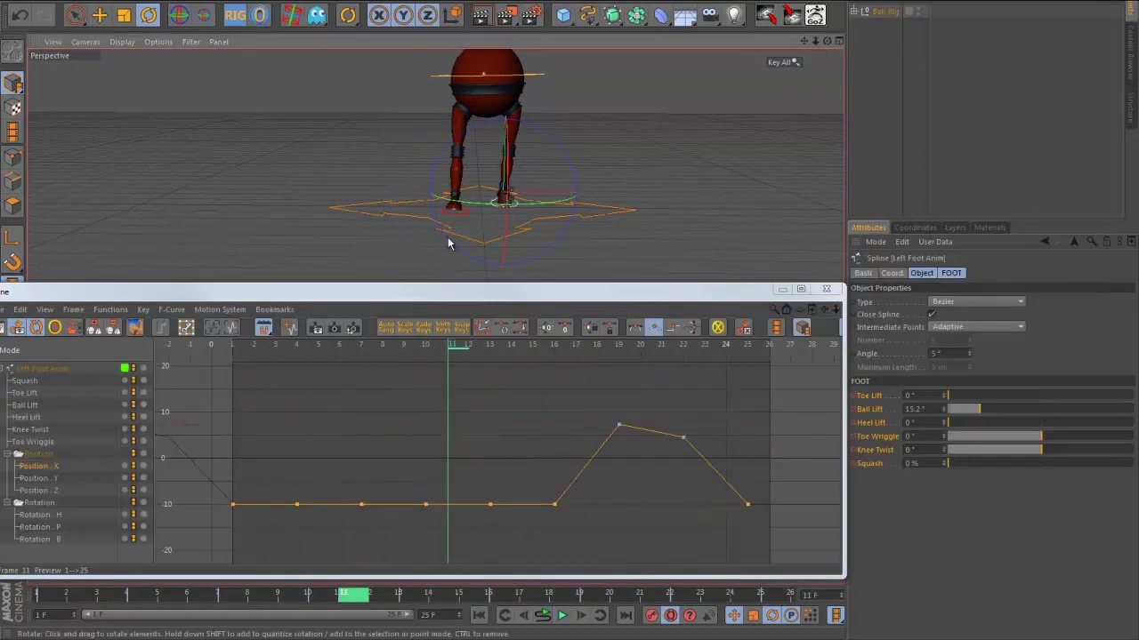
drag(569, 400, 689, 451)
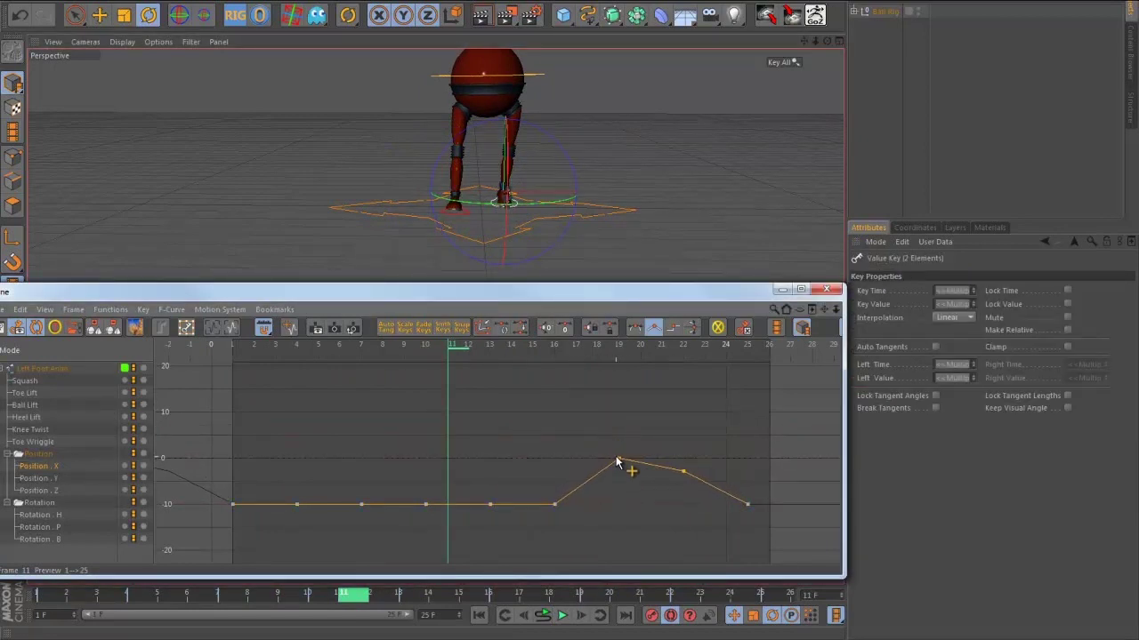
click(618, 461)
click(562, 616)
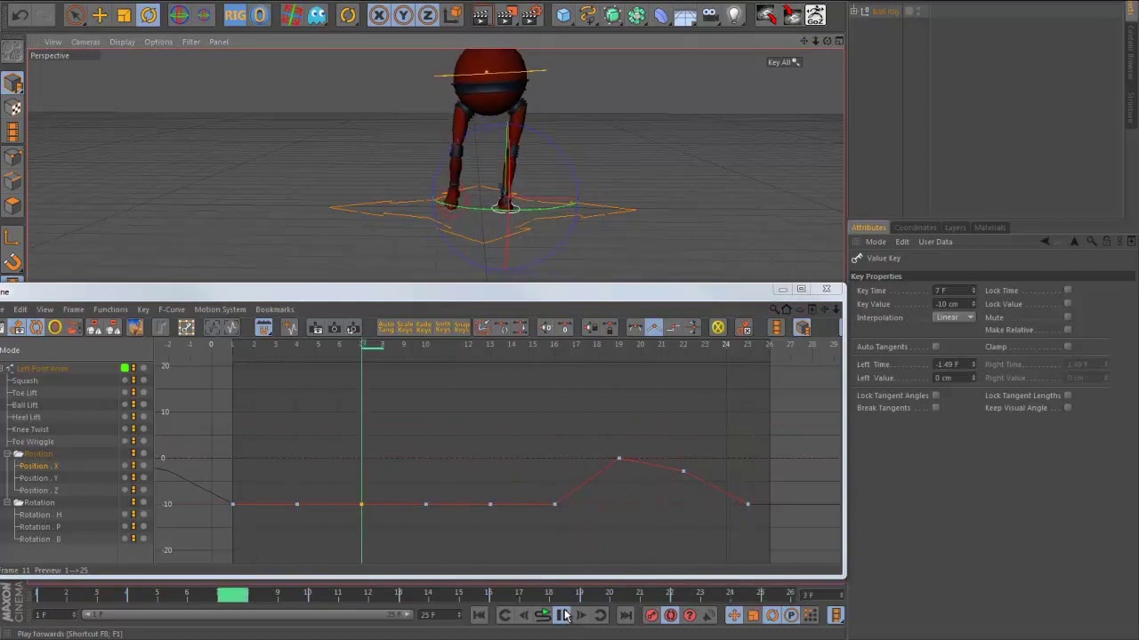
key(F8)
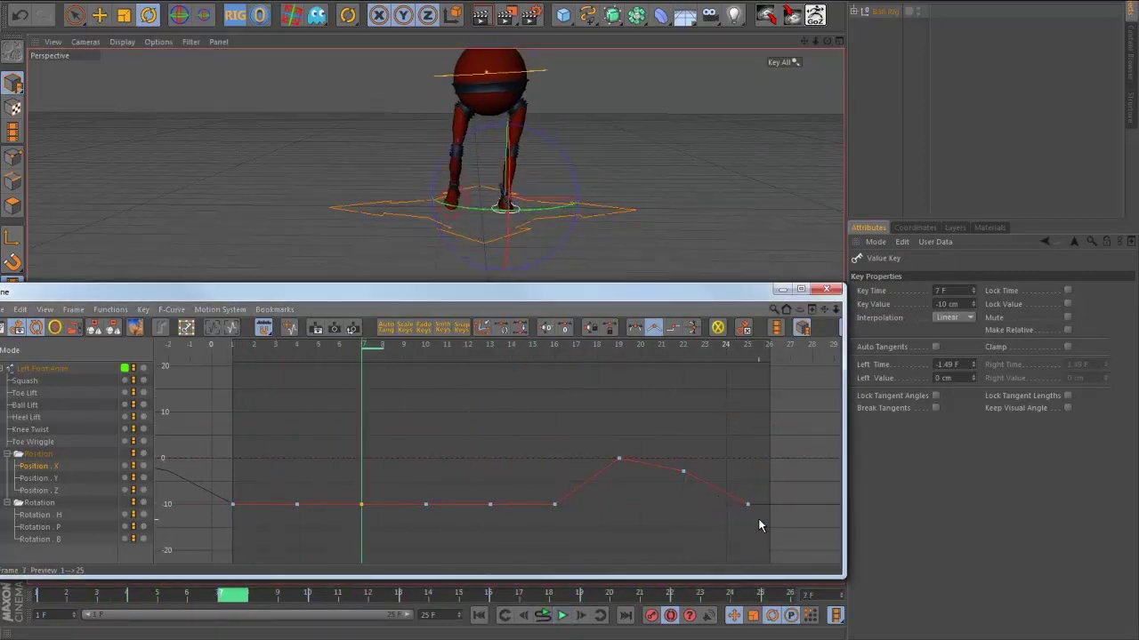
- Set the left foot's Position X keys from frames 16 to 25 to spline, and smooth the hump by shortening the frame 19 tangents to about 0.77 F
drag(538, 432, 539, 433)
click(635, 328)
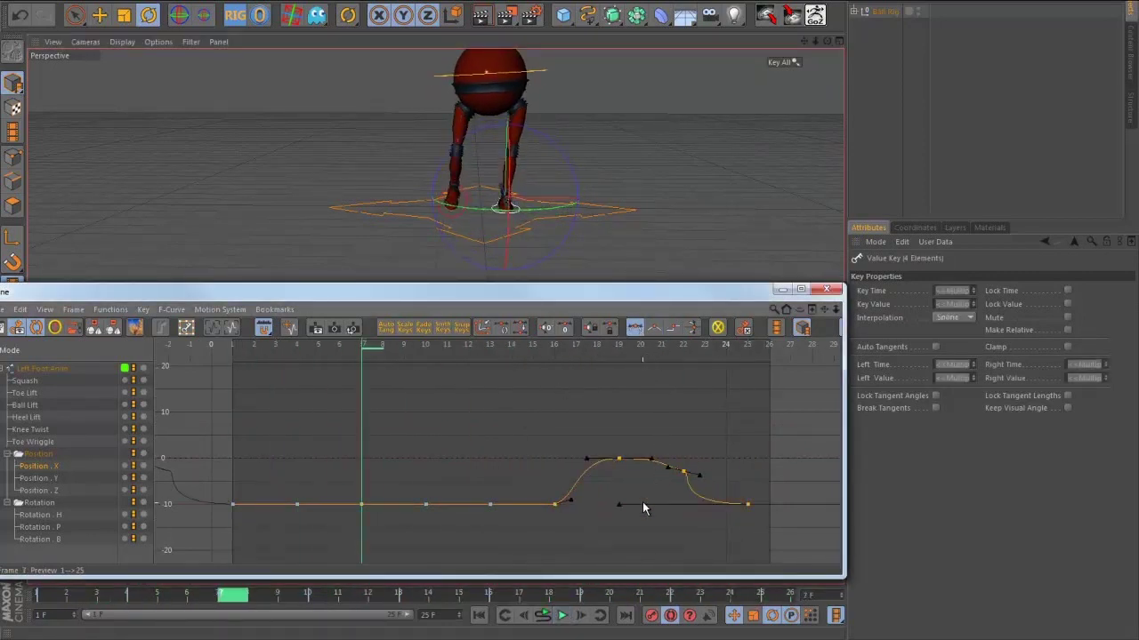
alt+right_drag(667, 495, 765, 440)
alt+middle_drag(710, 440, 573, 402)
alt+right_drag(612, 405, 837, 375)
click(433, 492)
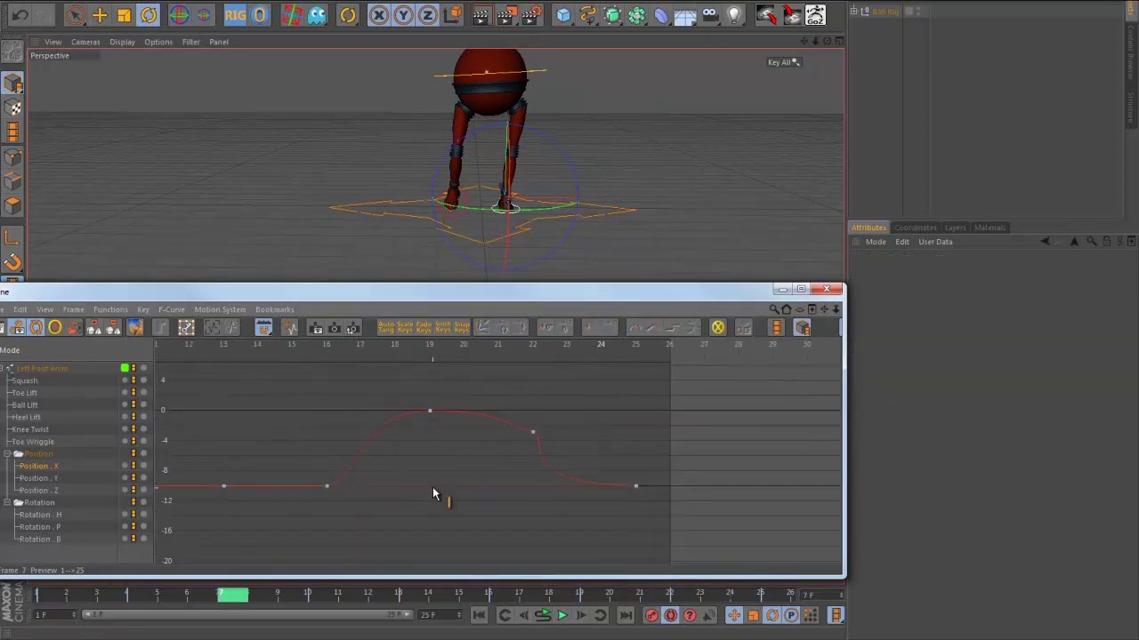
drag(609, 461, 609, 461)
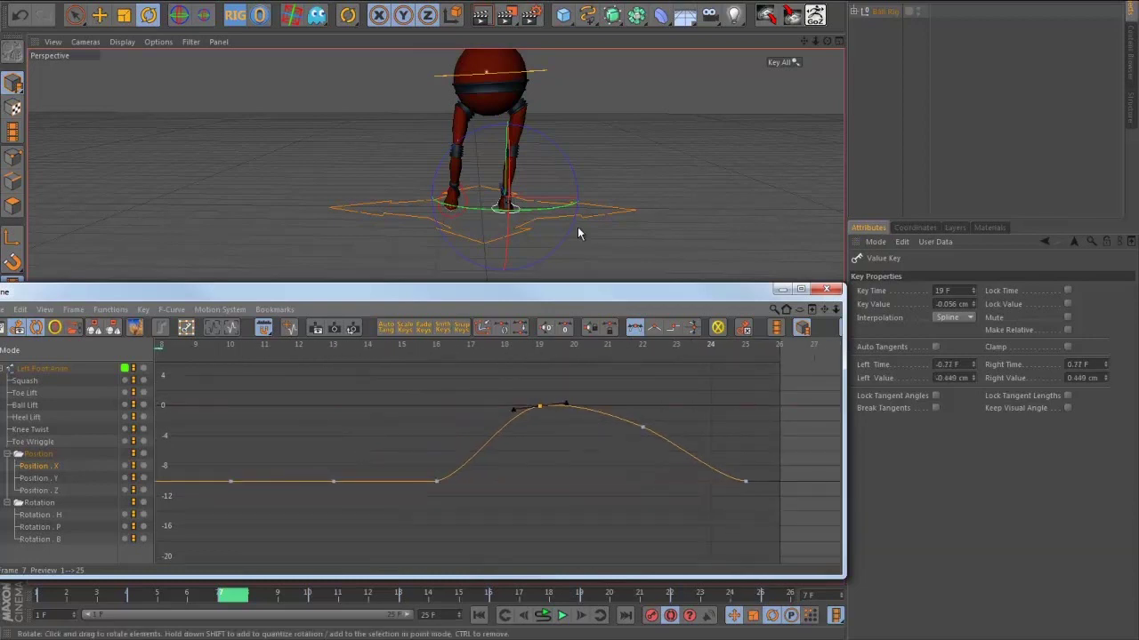
- Set the right foot's Position X keys from frames 4 to 13 to spline, and smooth the dip with frame 7 tangents of about 0.96 F
click(466, 221)
drag(253, 293, 316, 284)
click(112, 456)
alt+right_drag(400, 411, 397, 493)
alt+middle_drag(340, 450, 521, 458)
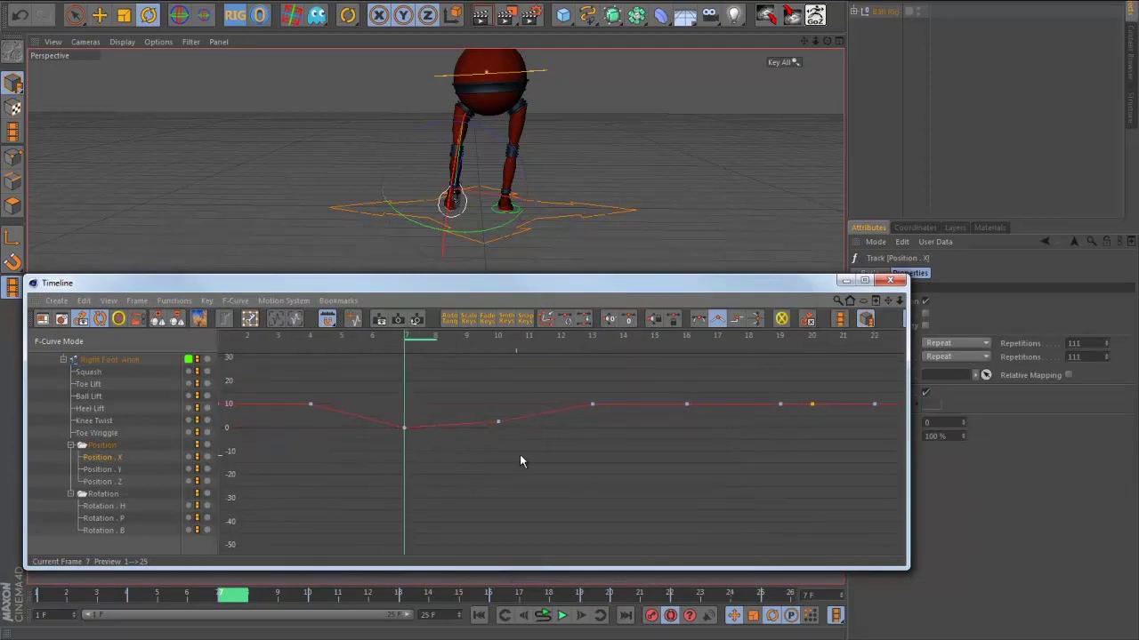
alt+right_drag(521, 458, 441, 345)
alt+middle_drag(454, 414, 475, 463)
drag(684, 502, 350, 356)
click(698, 318)
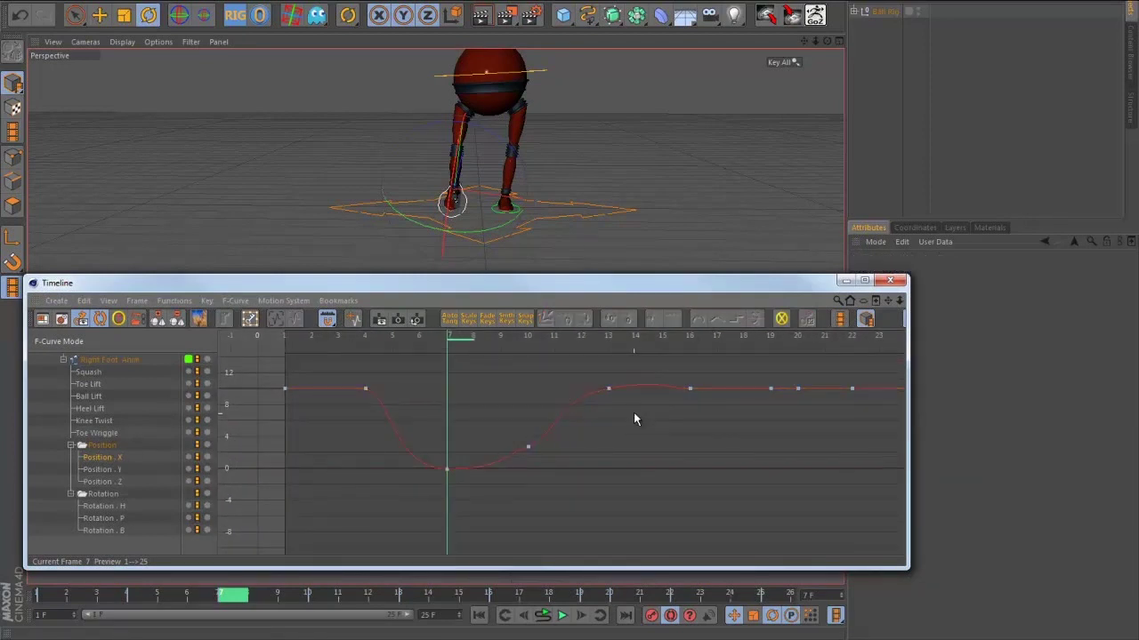
click(608, 389)
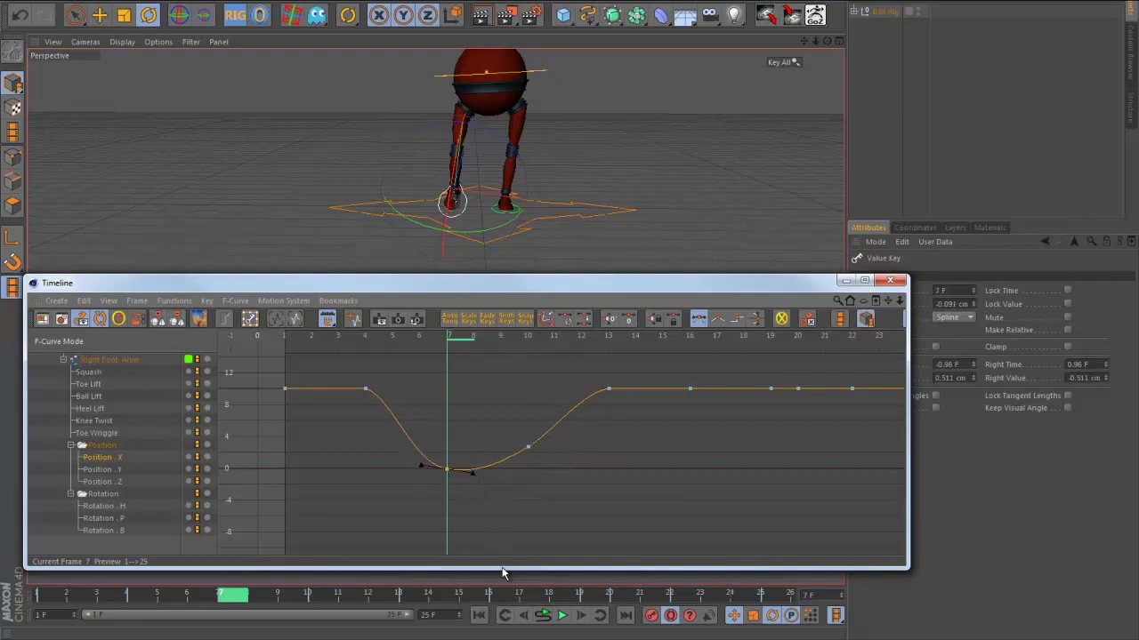
- Play the walk cycle with the foot controller deselected, view it from the front and side, and stop playback
click(561, 614)
click(746, 206)
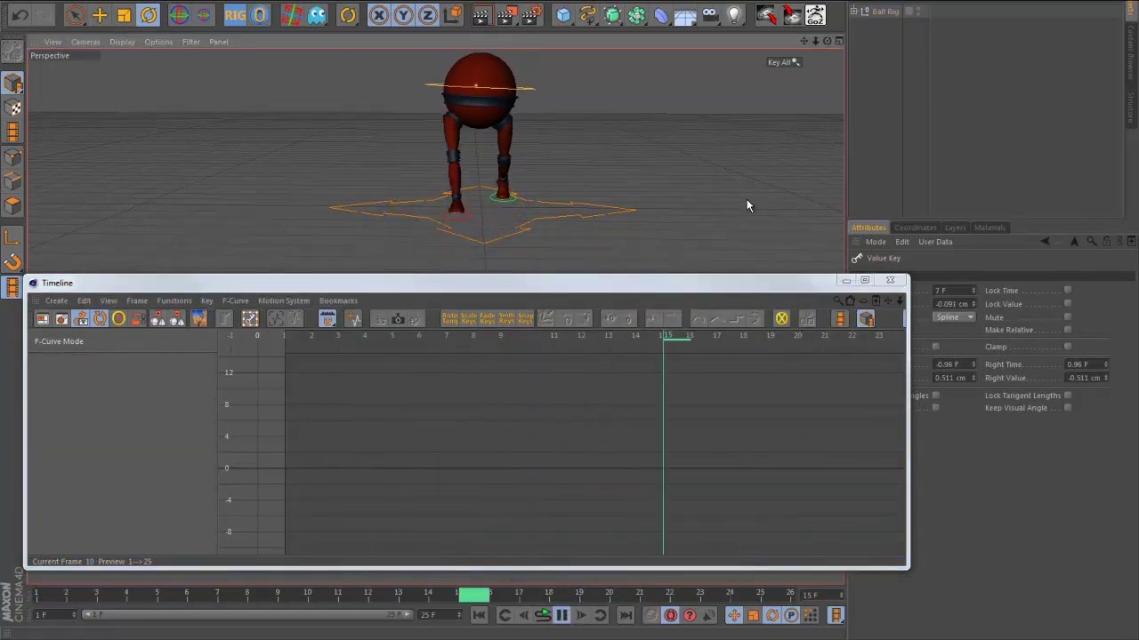
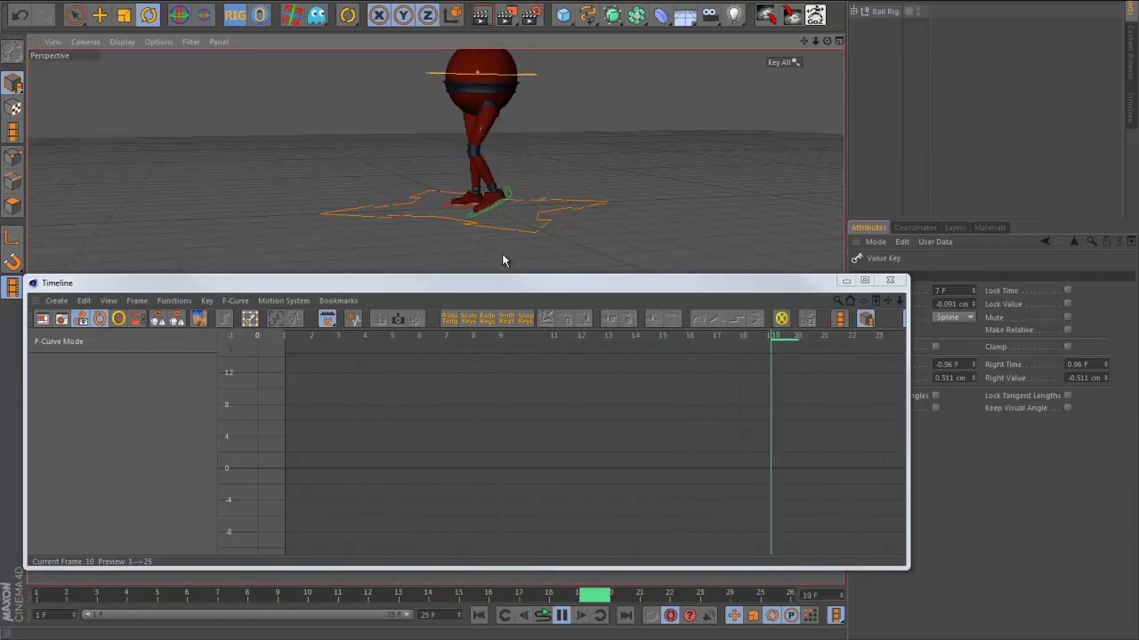
click(452, 334)
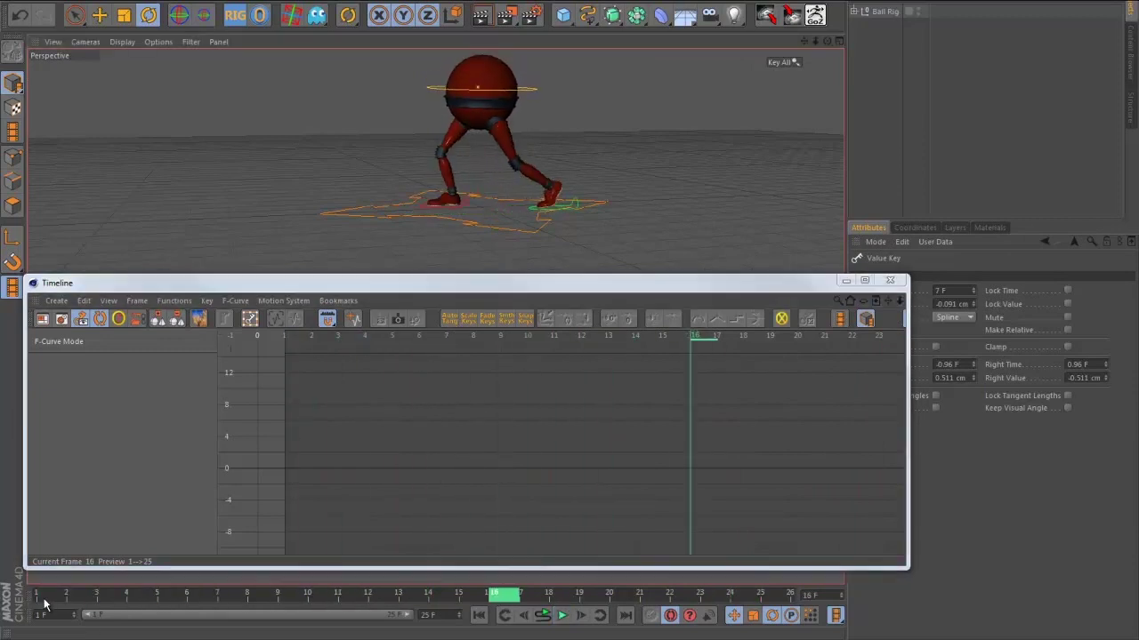
- Select the left foot controller and check its placement up close from frame 1 through frame 13
drag(63, 594, 13, 582)
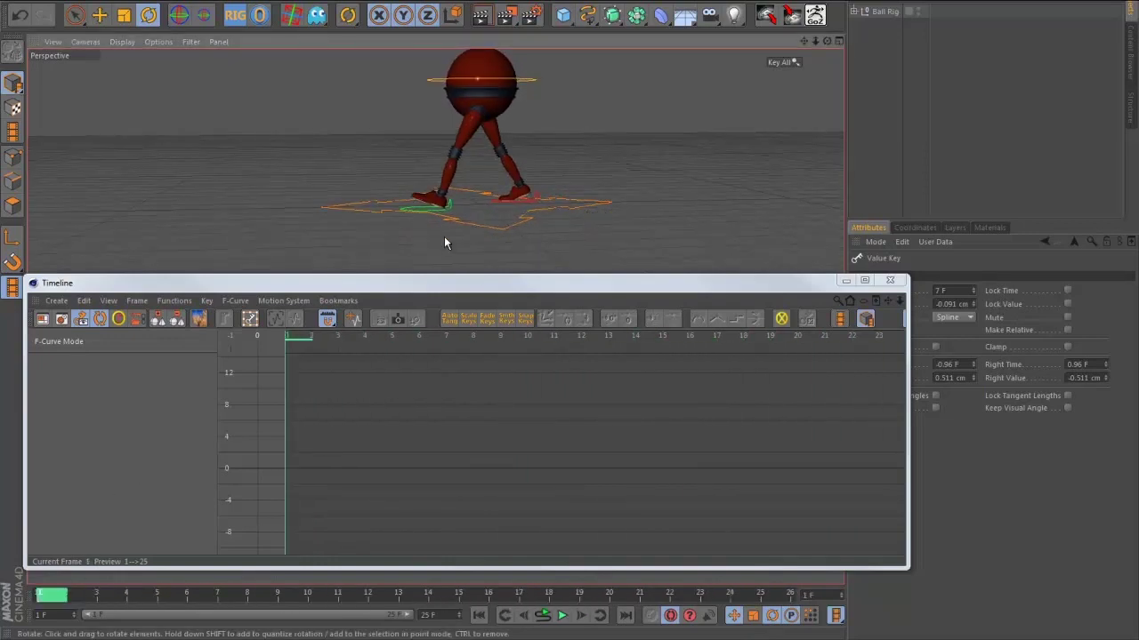
scroll(646, 241, up, 5)
alt+middle_drag(595, 224, 647, 247)
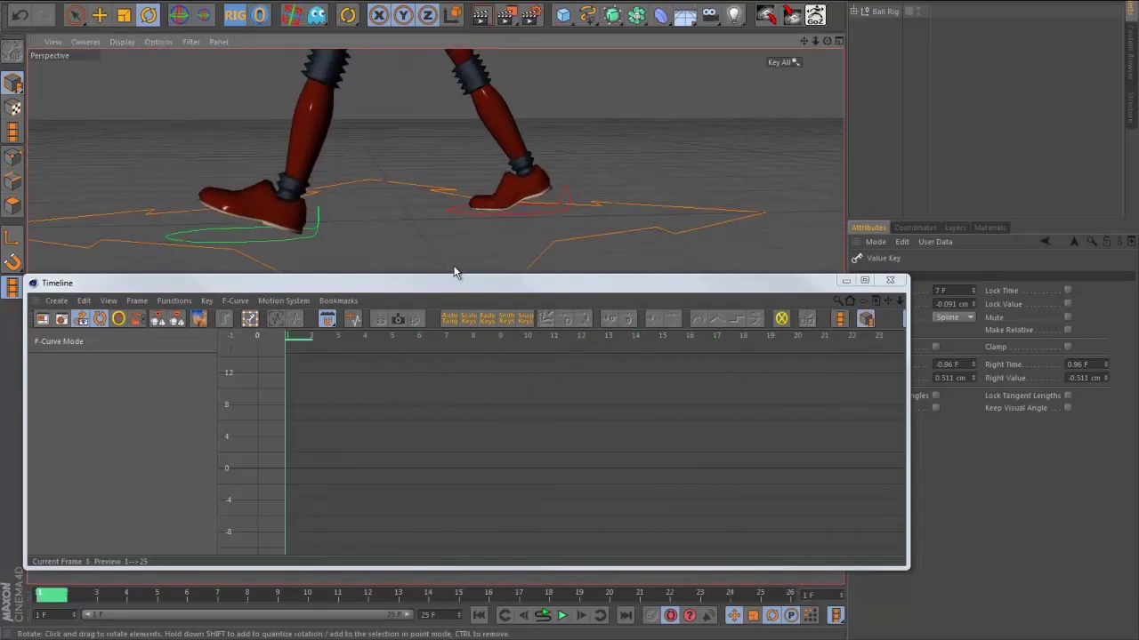
scroll(391, 268, down, 2)
click(331, 240)
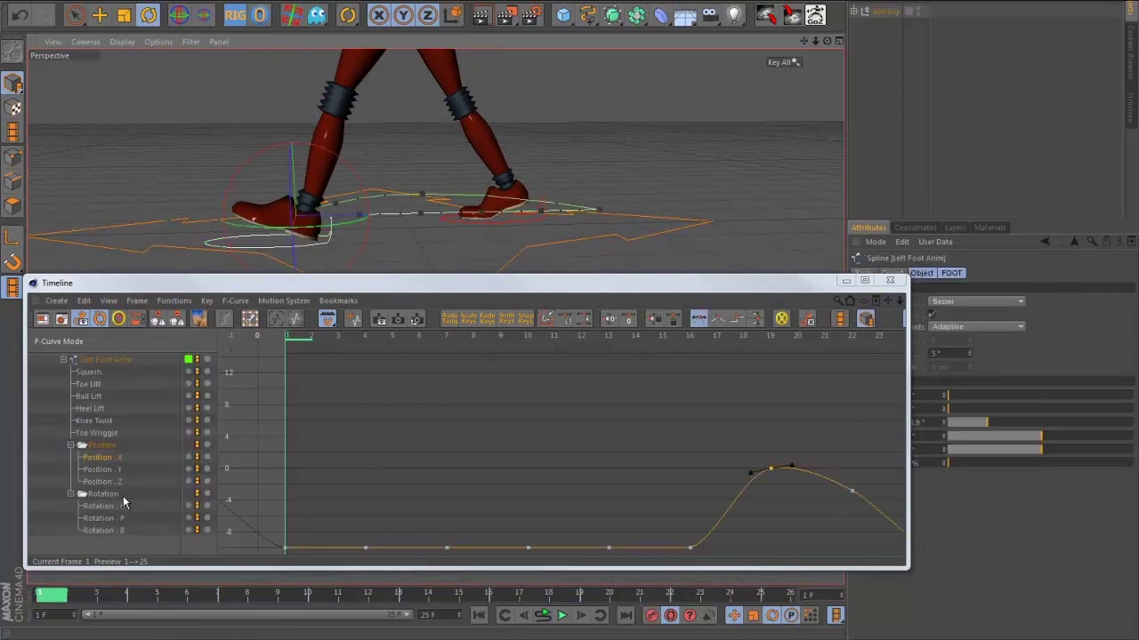
drag(55, 596, 424, 610)
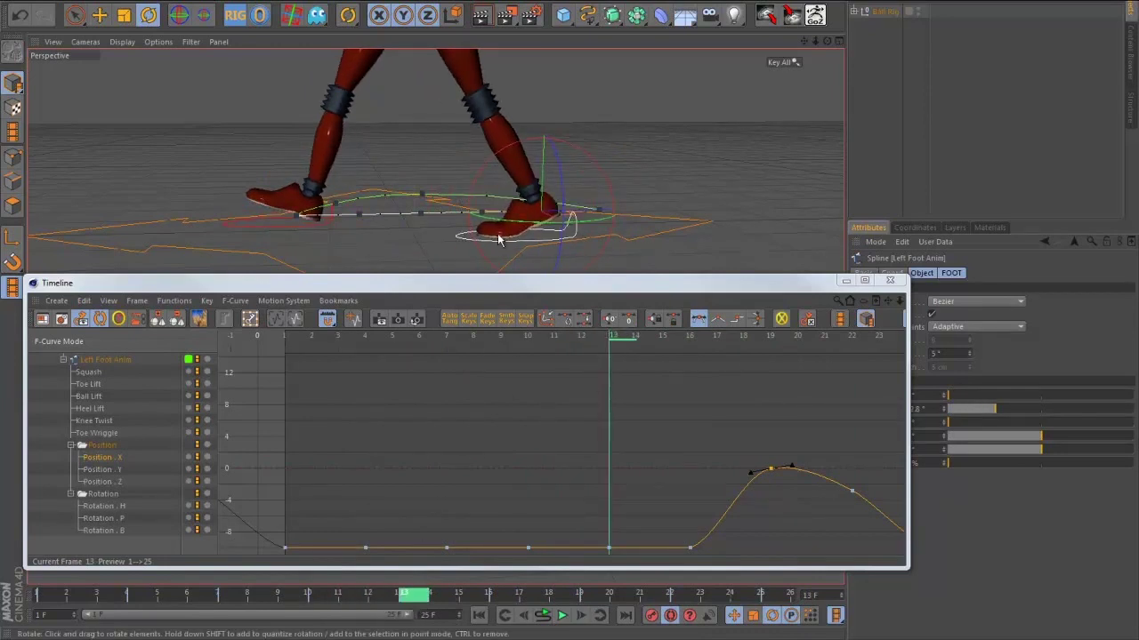
alt+drag(676, 214, 671, 209)
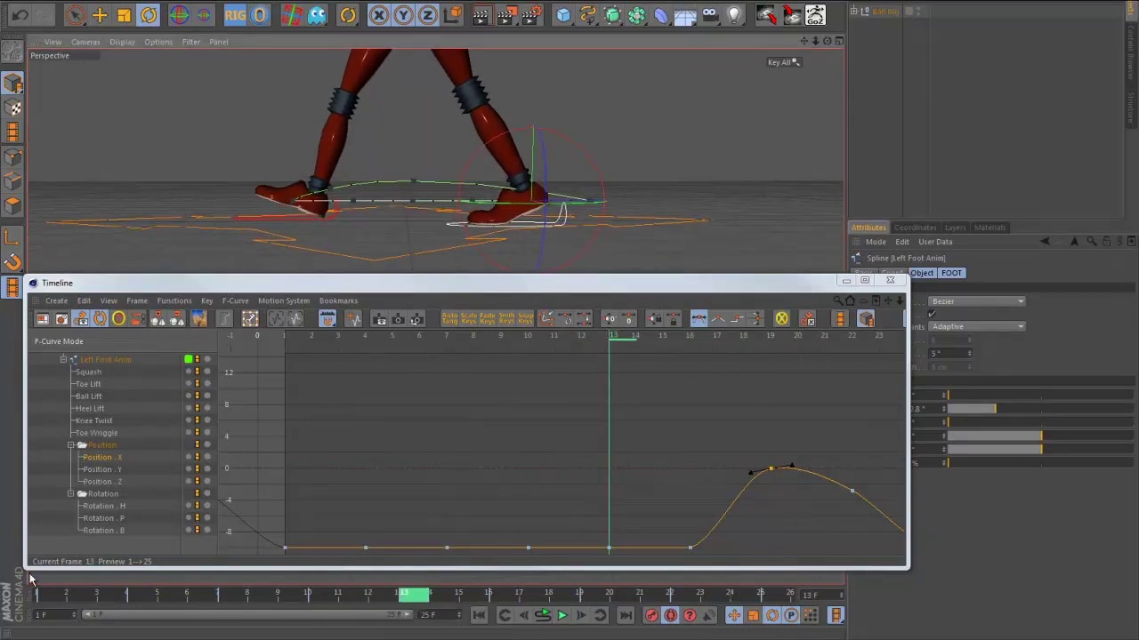
- Open Annotate!Pro and move its floating toolbar clear of the viewport and Timeline
click(36, 632)
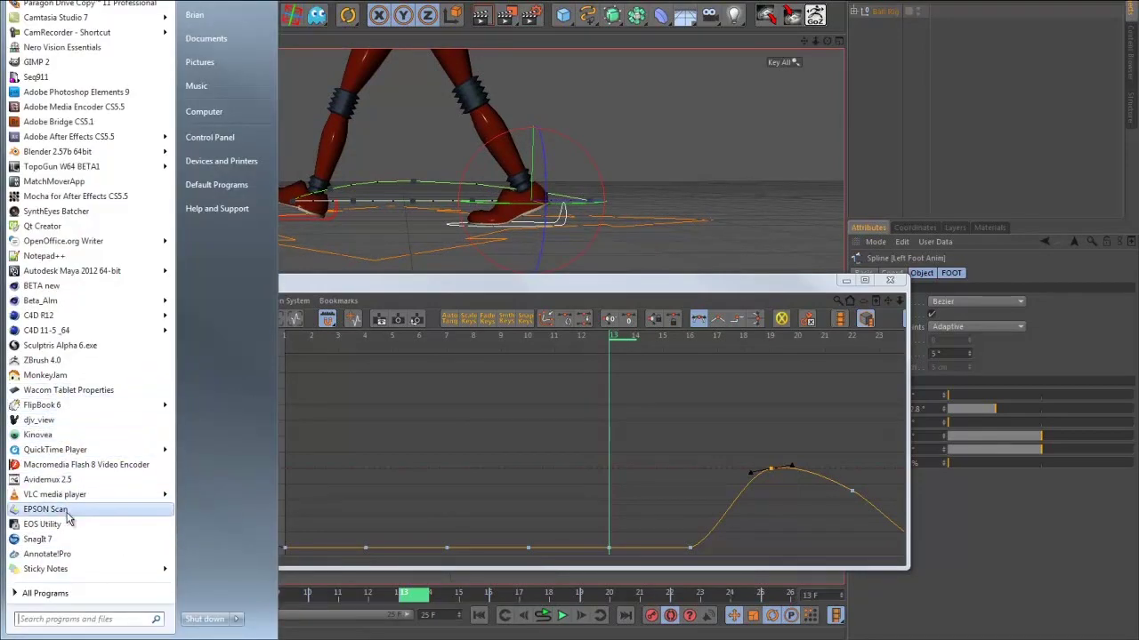
click(53, 553)
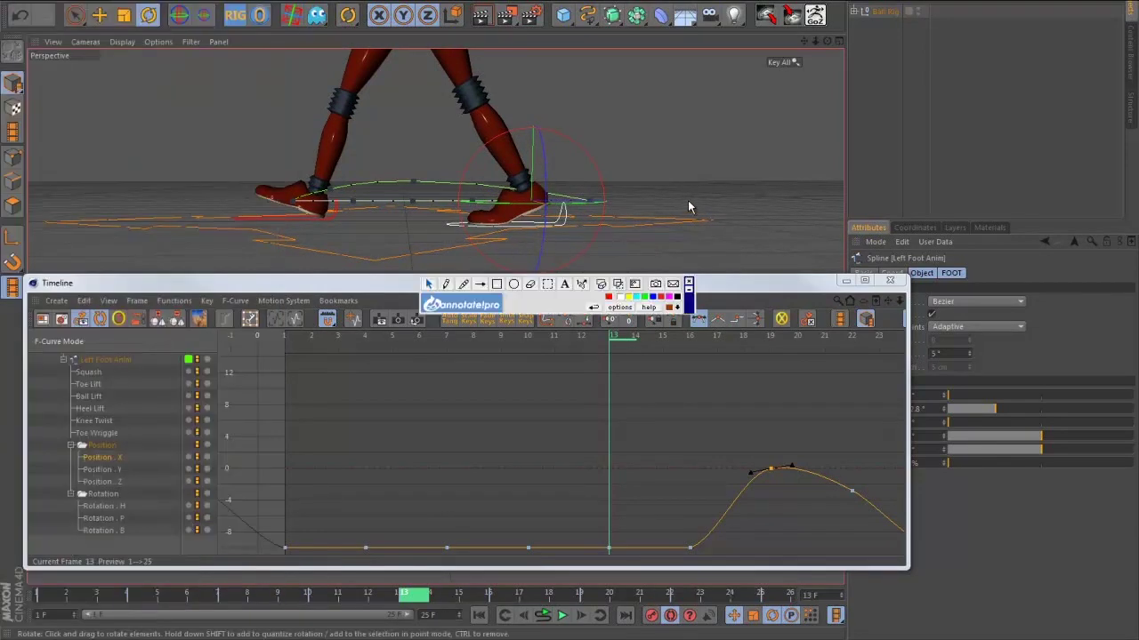
drag(558, 300, 849, 2)
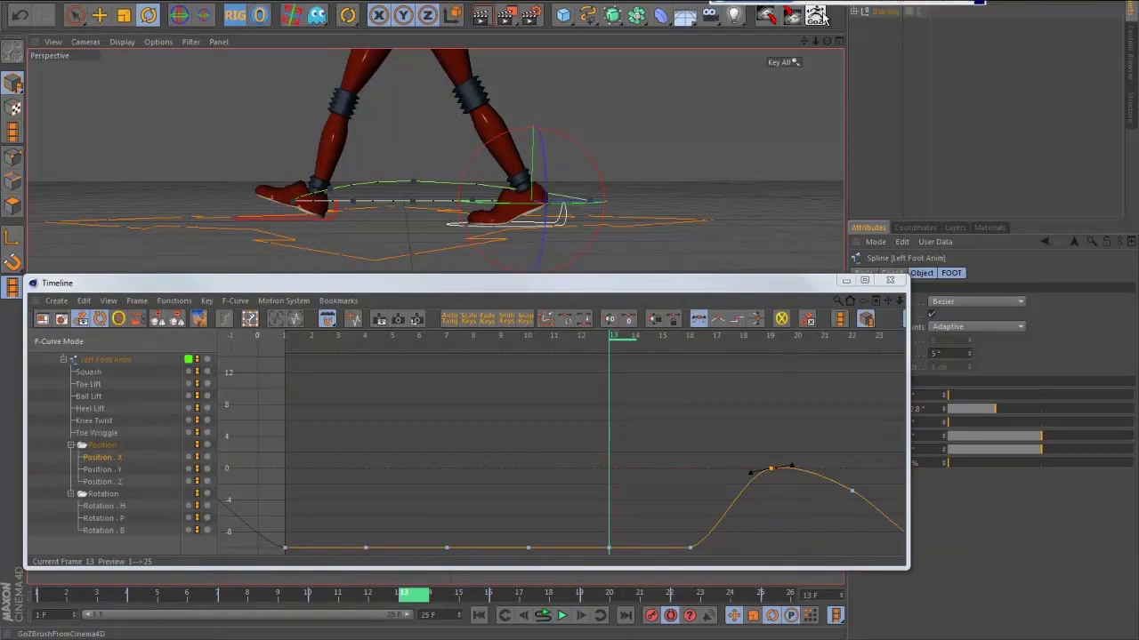
- Show the Right view at full size, framed on the feet, with the Timeline window moved out of the way
alt+drag(734, 198, 722, 188)
middle_click(693, 202)
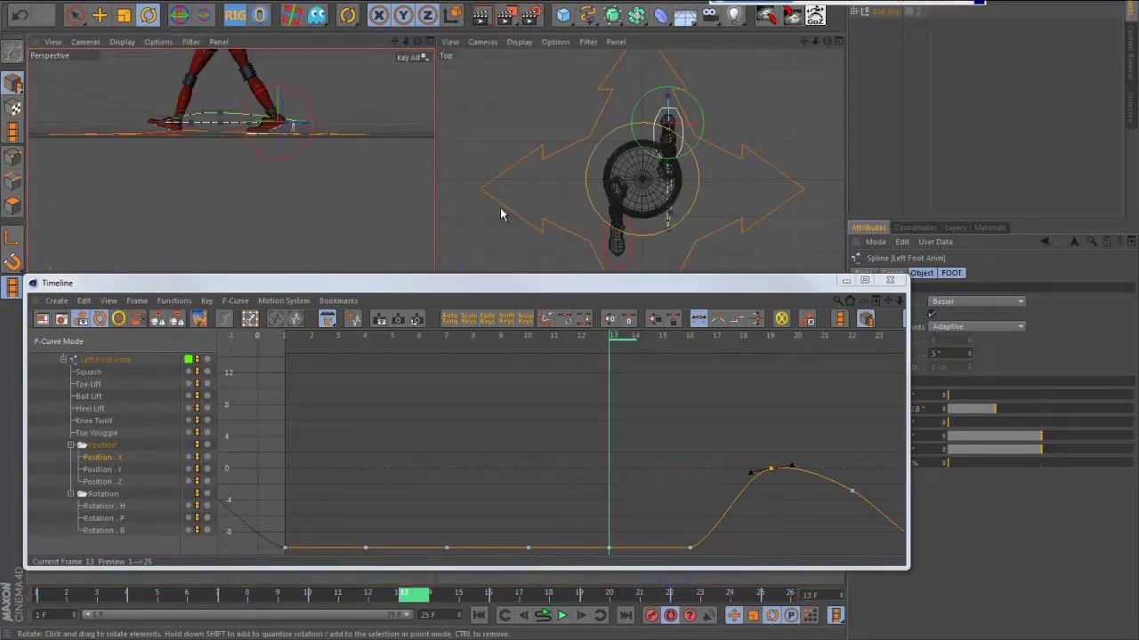
drag(473, 285, 1138, 140)
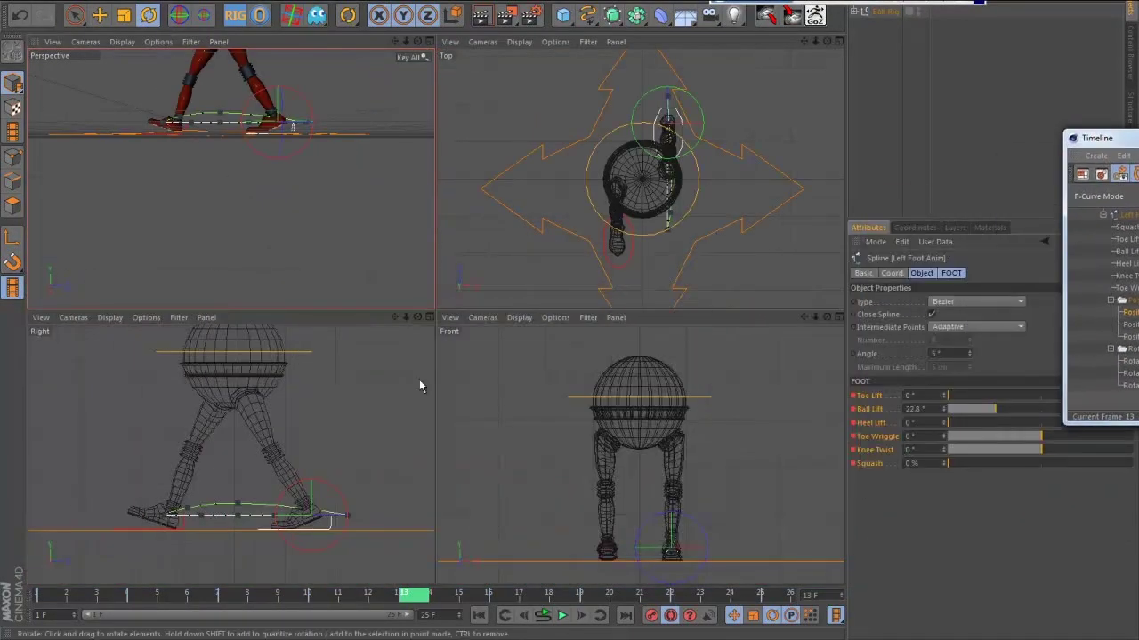
middle_click(351, 408)
alt+right_drag(671, 345, 754, 353)
alt+right_drag(485, 361, 451, 373)
alt+middle_drag(432, 364, 473, 296)
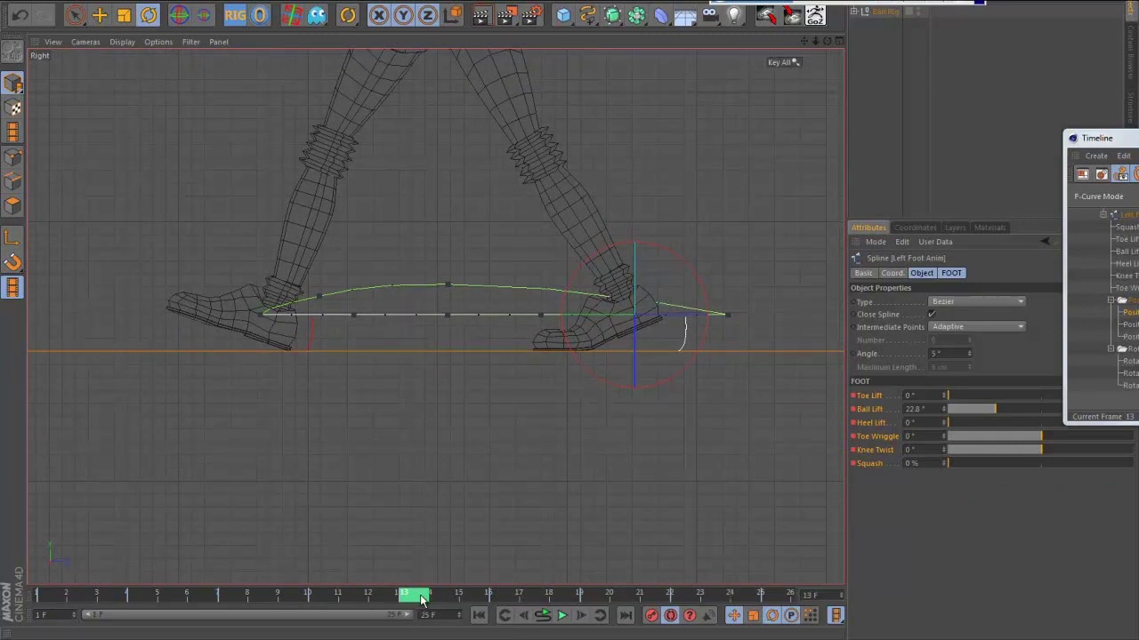
- At frame 16, trace the left foot's sole from heel to toe with a red annotation line
drag(422, 600, 510, 601)
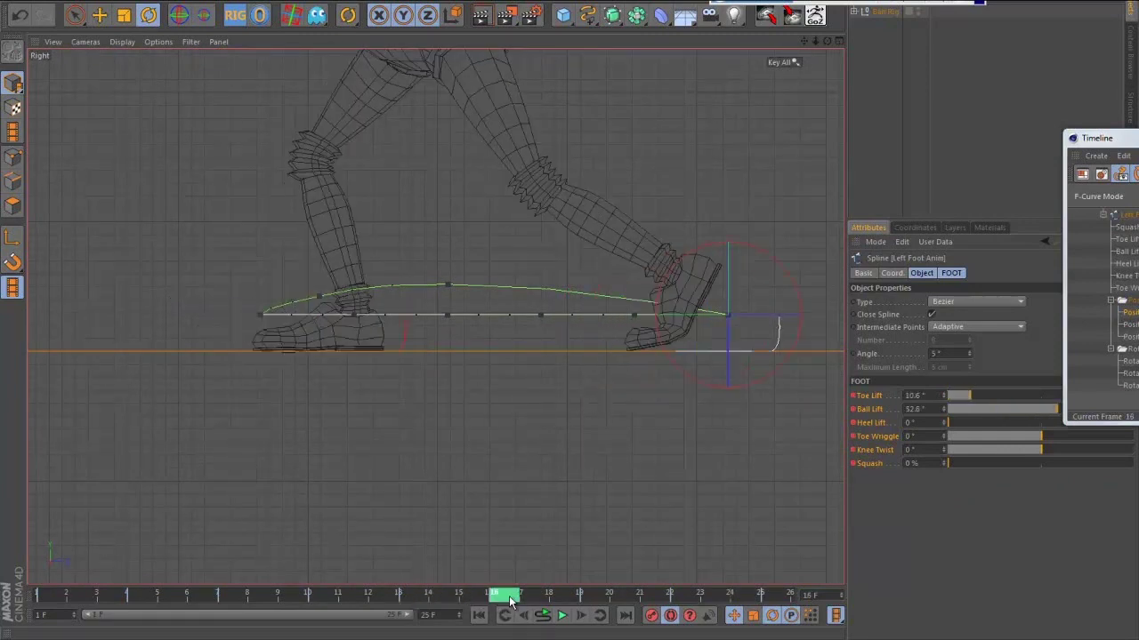
alt+middle_drag(635, 553, 573, 514)
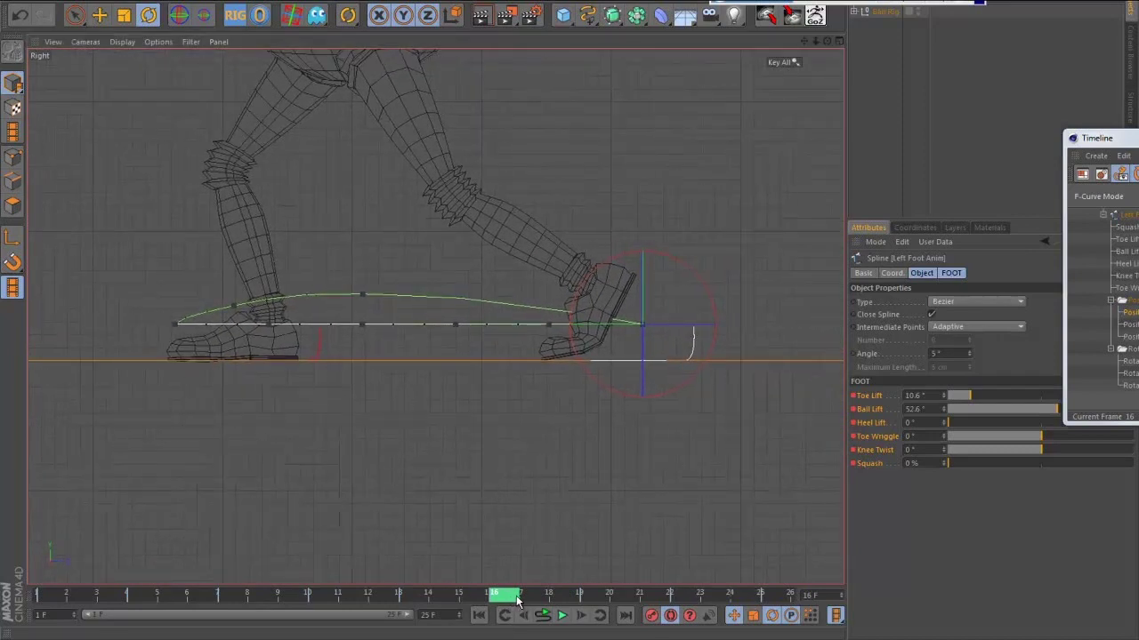
mouse_move(520, 602)
mouse_down()
mouse_move(531, 601)
mouse_move(509, 598)
mouse_up()
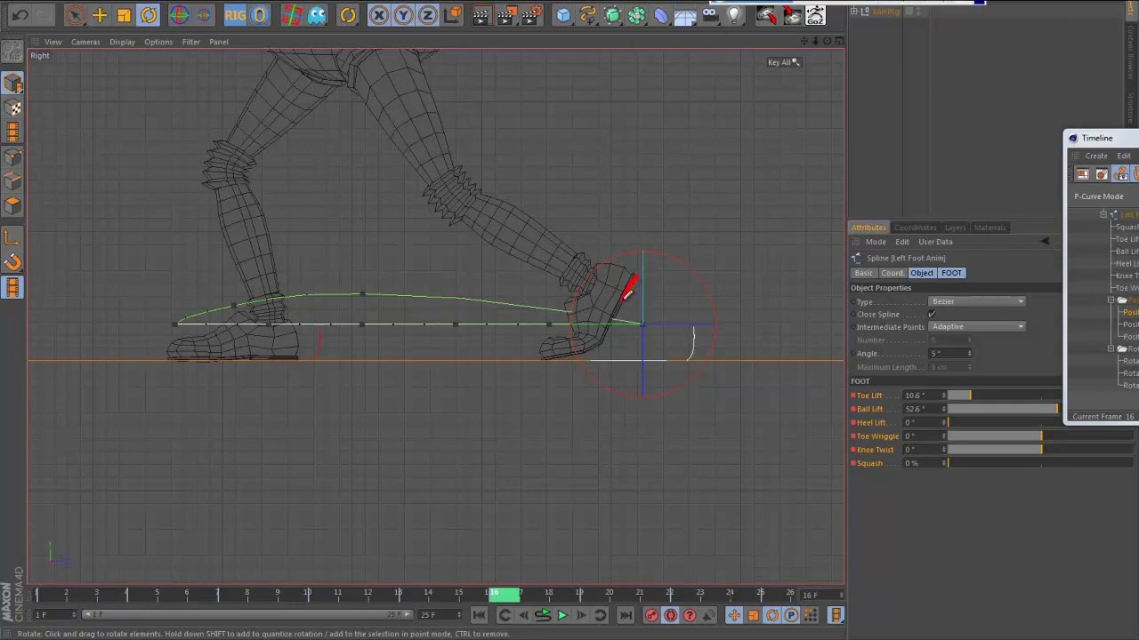
mouse_move(627, 294)
mouse_down()
mouse_move(614, 322)
mouse_move(571, 353)
mouse_up()
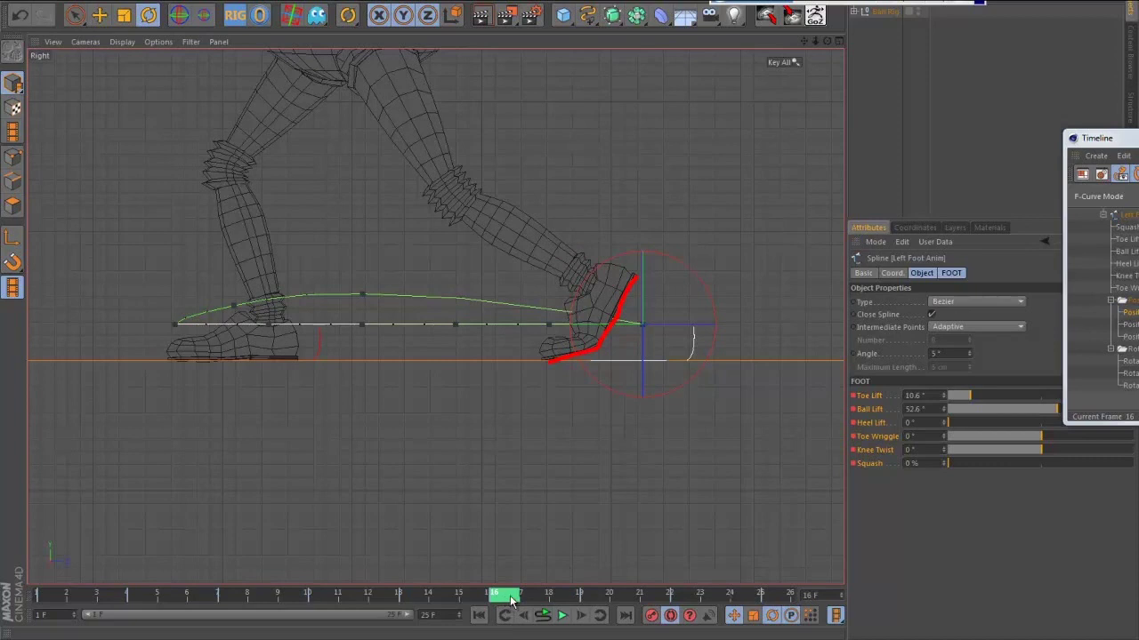
mouse_move(511, 602)
mouse_down()
mouse_move(683, 601)
mouse_move(499, 593)
mouse_up()
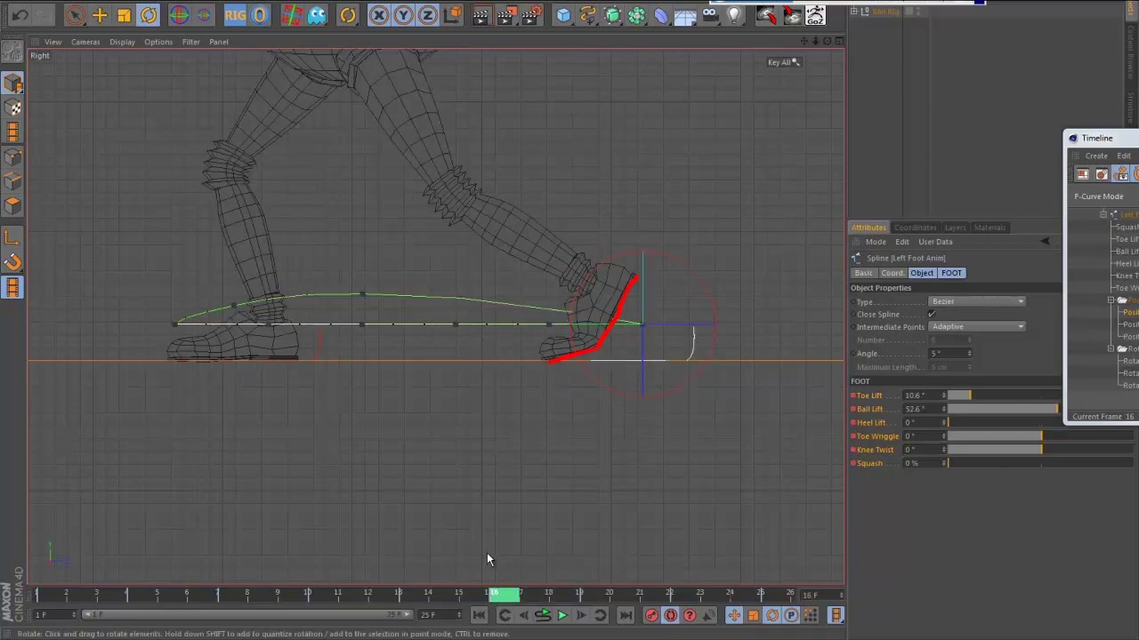
- Keyframe the left foot at frame 17 and blend its pose toward the previous key, to Toe Lift 8.833° and Ball Lift 43.833°
drag(512, 595, 528, 601)
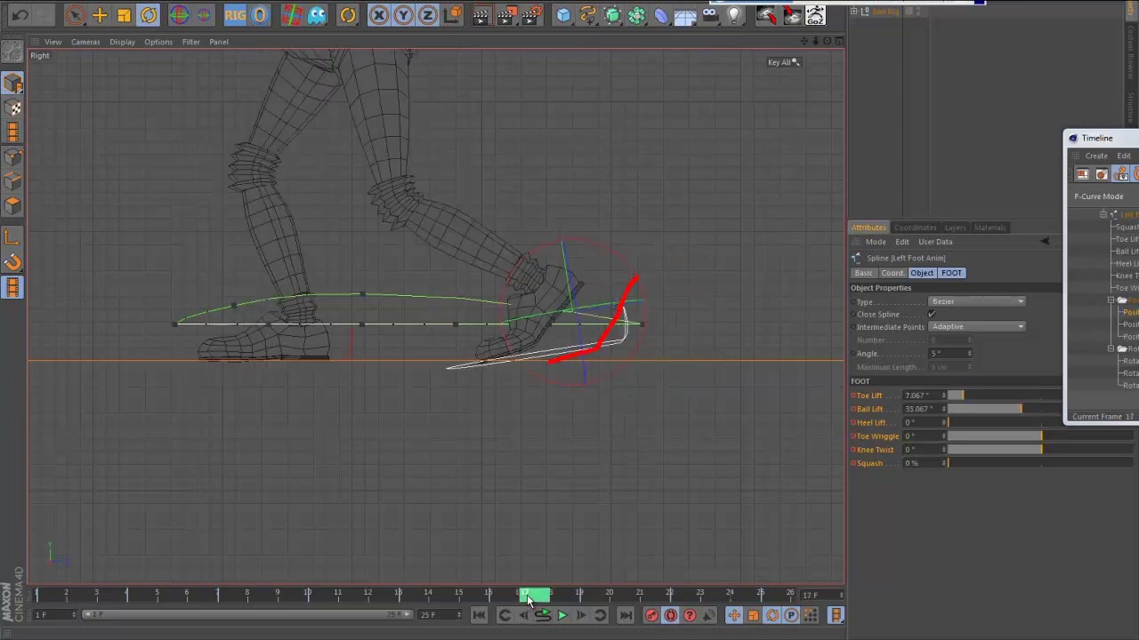
click(653, 618)
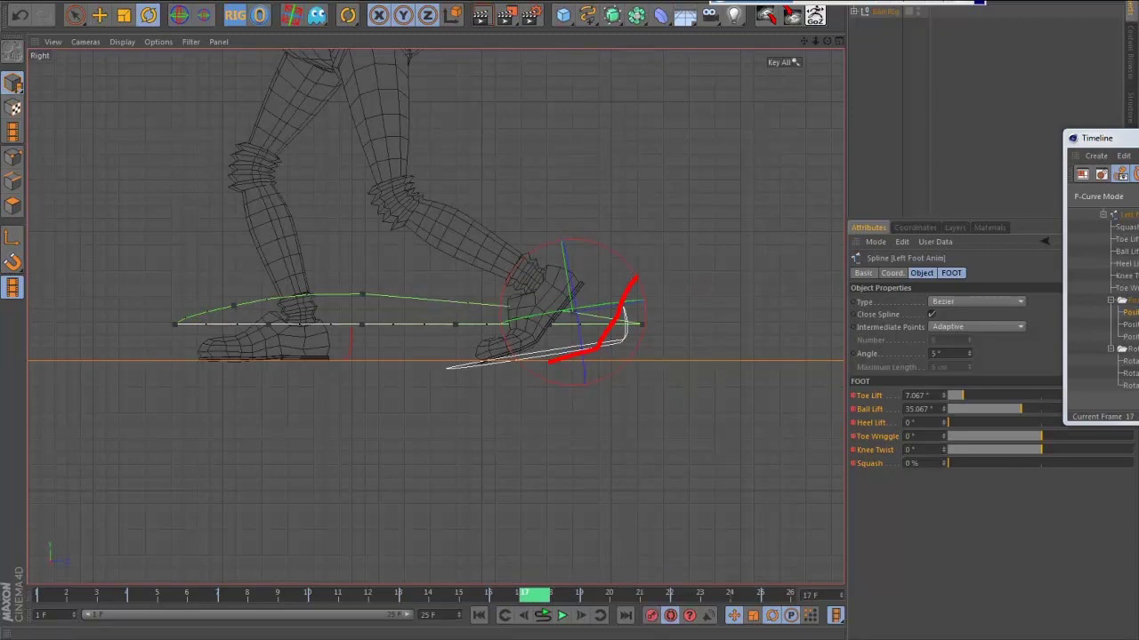
click(108, 1)
click(134, 3)
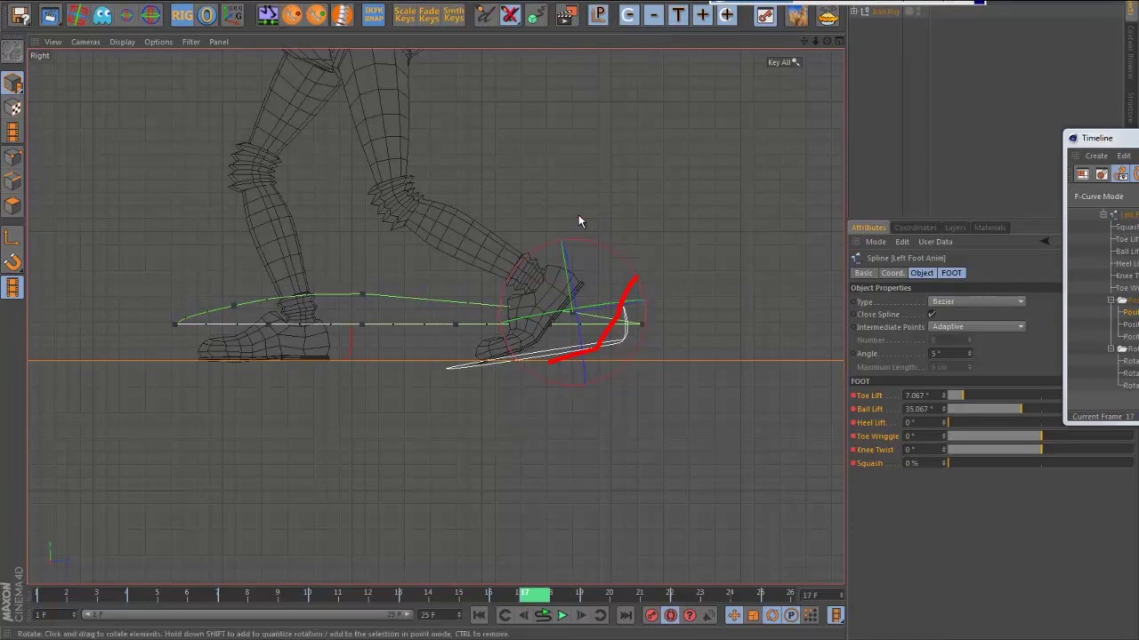
click(658, 16)
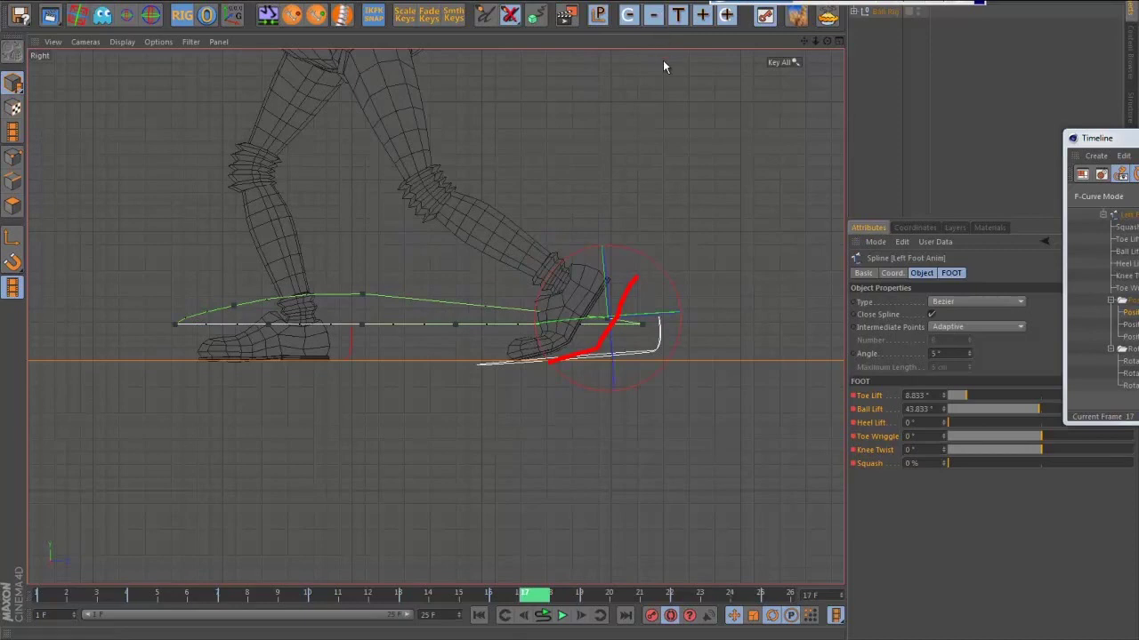
- Raise the left foot controller slightly along its vertical axis at frame 17 with the Move tool
mouse_move(537, 599)
mouse_down()
mouse_move(508, 598)
mouse_move(564, 598)
mouse_move(501, 597)
mouse_move(656, 598)
mouse_move(500, 609)
mouse_move(525, 611)
mouse_up()
key(e)
drag(604, 213, 598, 208)
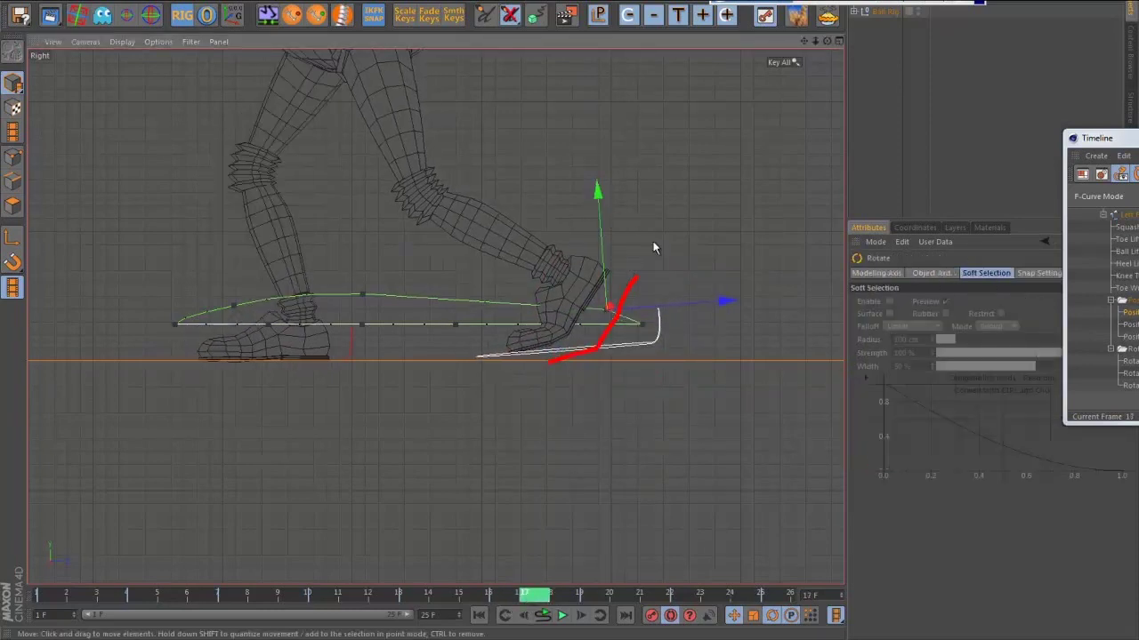
- At frame 17, set the left foot's Toe Wriggle to 16° and move the foot slightly backward and up
key(r)
click(674, 346)
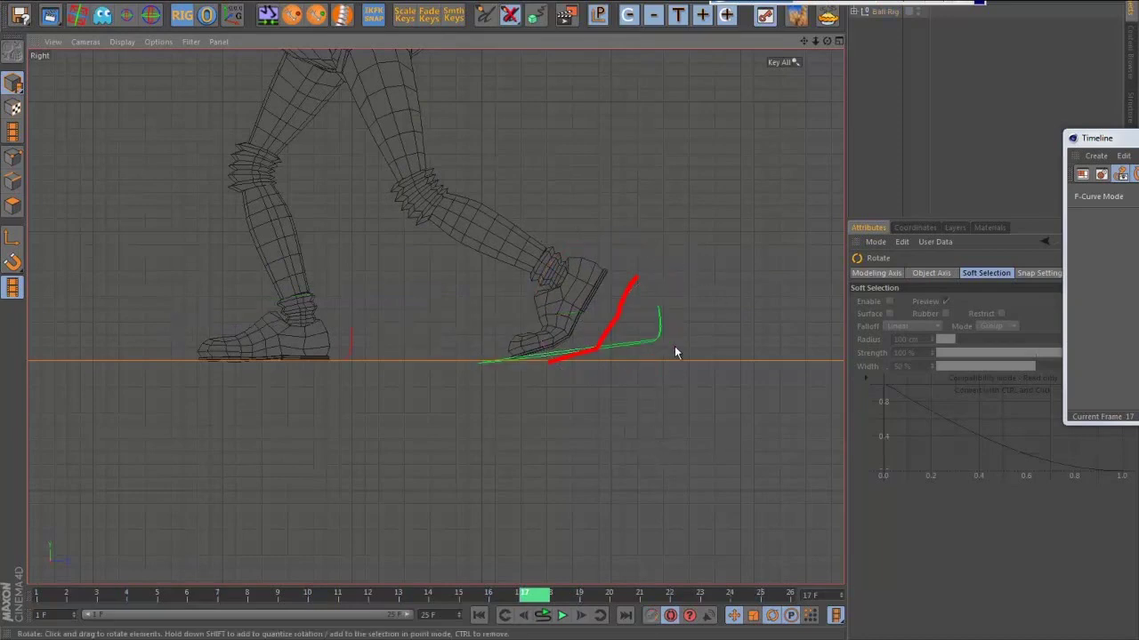
click(660, 338)
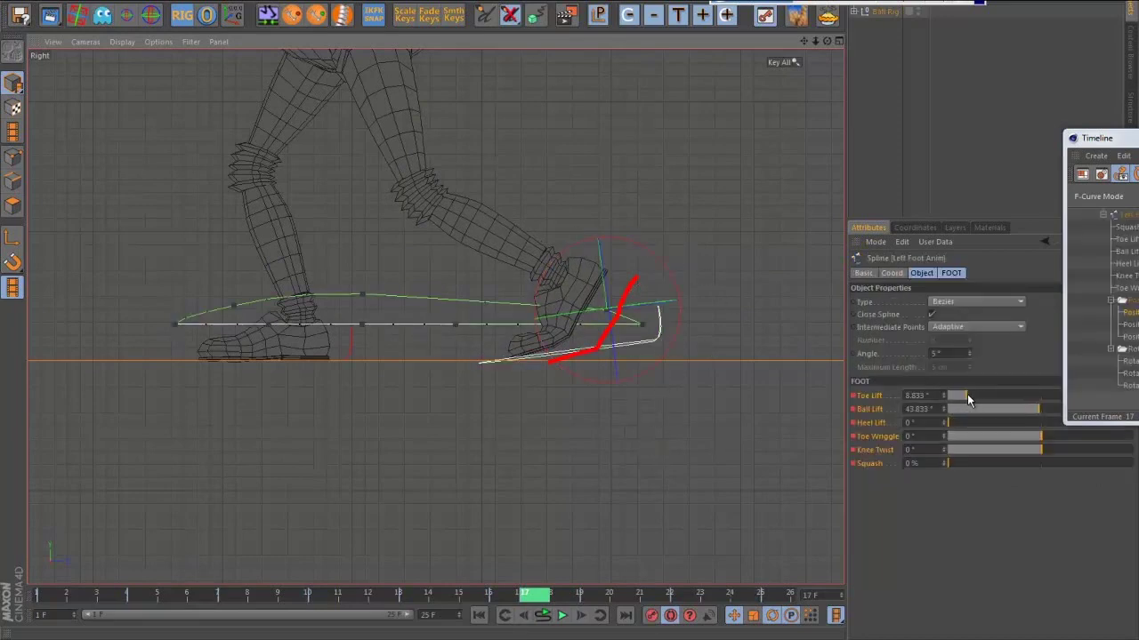
drag(1039, 435, 1056, 442)
key(e)
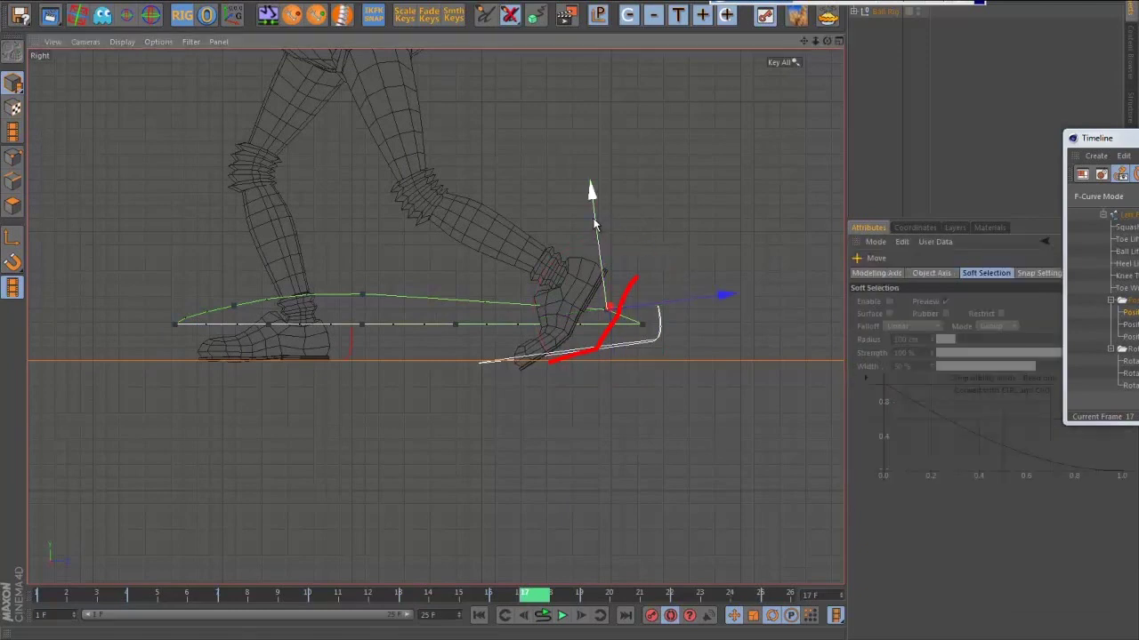
mouse_move(530, 595)
mouse_down()
mouse_move(509, 595)
mouse_move(534, 595)
mouse_up()
drag(726, 286, 735, 292)
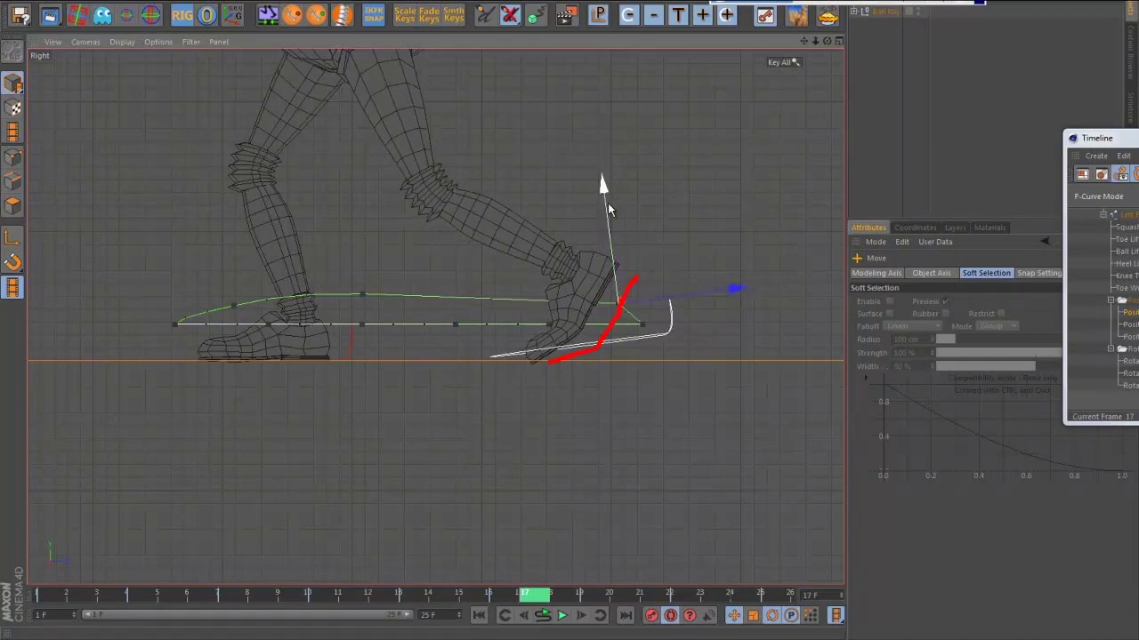
drag(605, 202, 607, 198)
- Compare frame 17 with frame 16, then set the left foot's Toe Wriggle to 21.8° and fine-tune its position at frame 17
drag(526, 594, 516, 594)
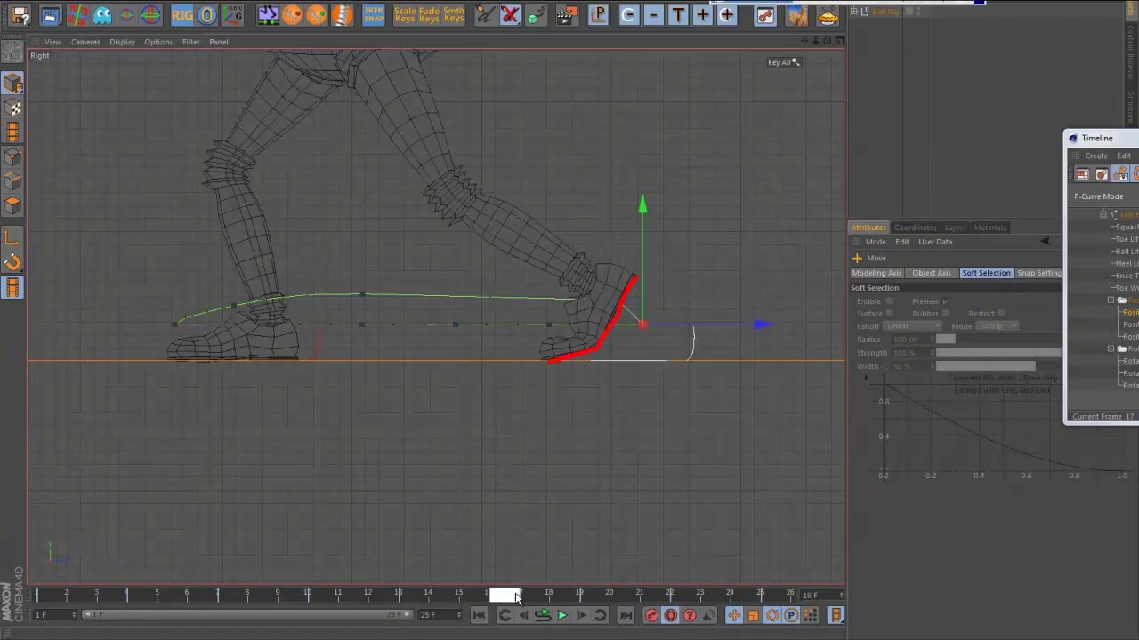
click(520, 596)
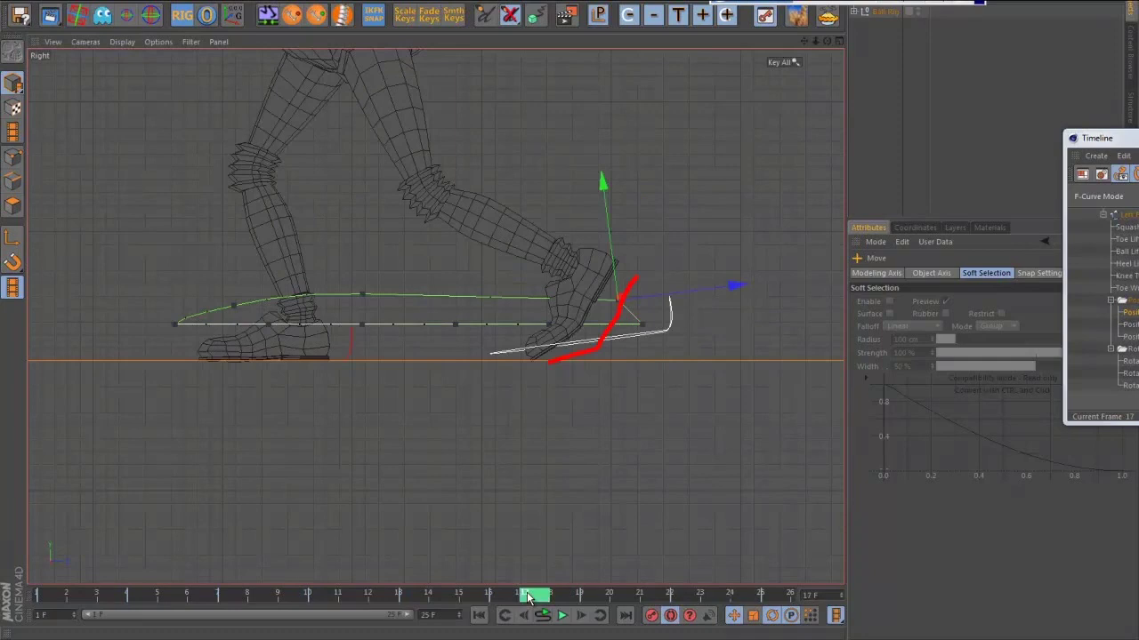
click(636, 341)
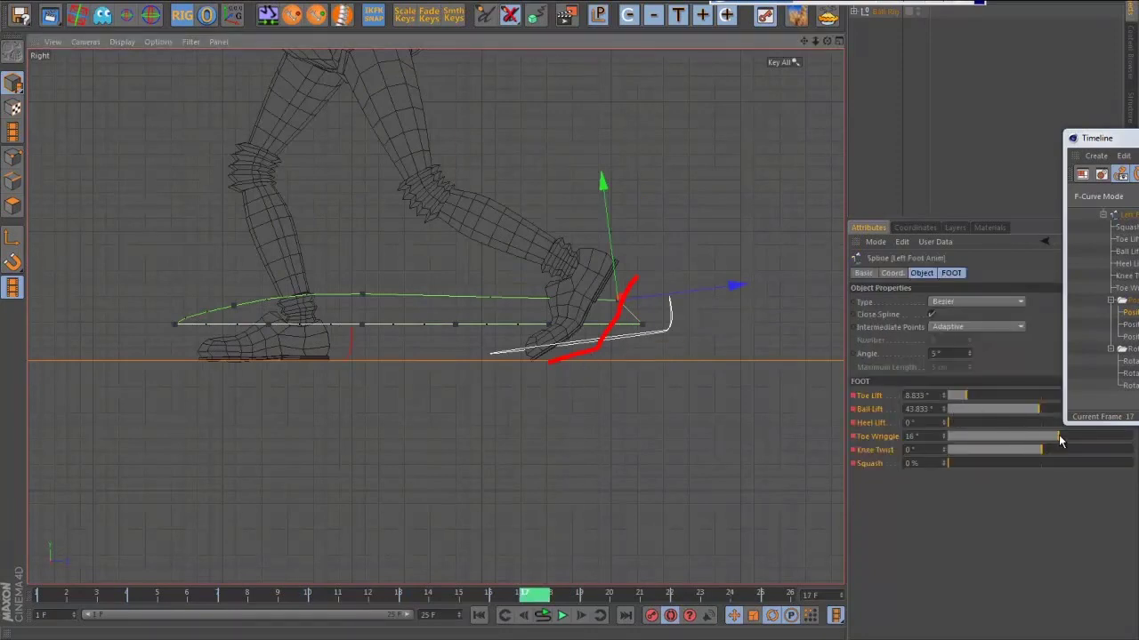
drag(1059, 440, 1065, 440)
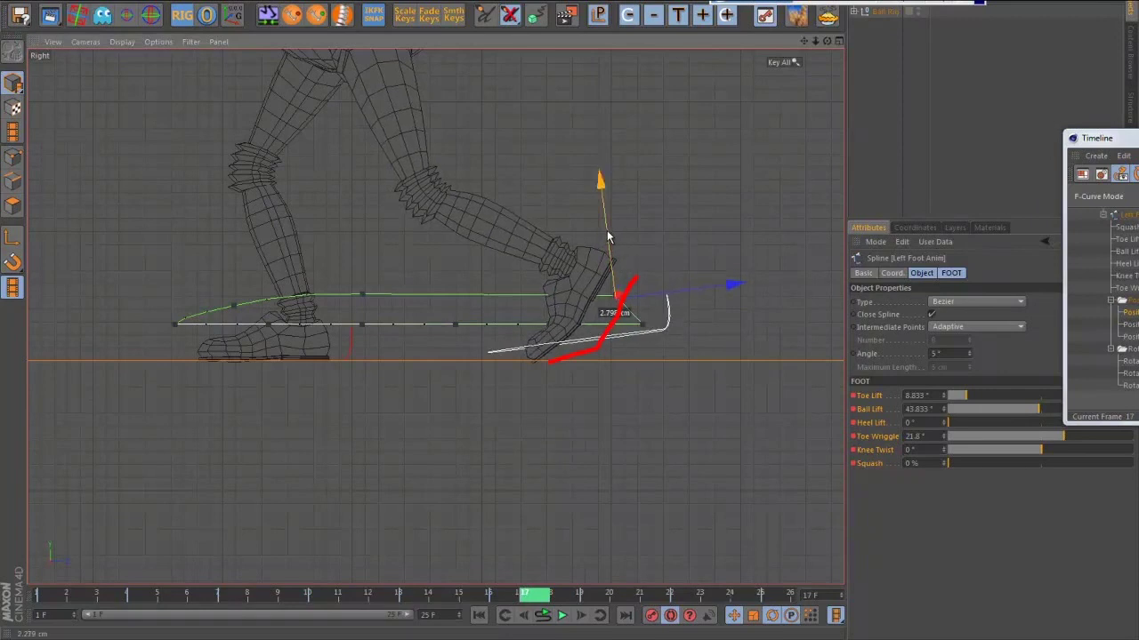
drag(745, 286, 754, 286)
- At frame 19, raise the left foot along its tilted axes until the toe rests at ground level
mouse_move(532, 594)
mouse_down()
mouse_move(505, 597)
mouse_move(594, 600)
mouse_up()
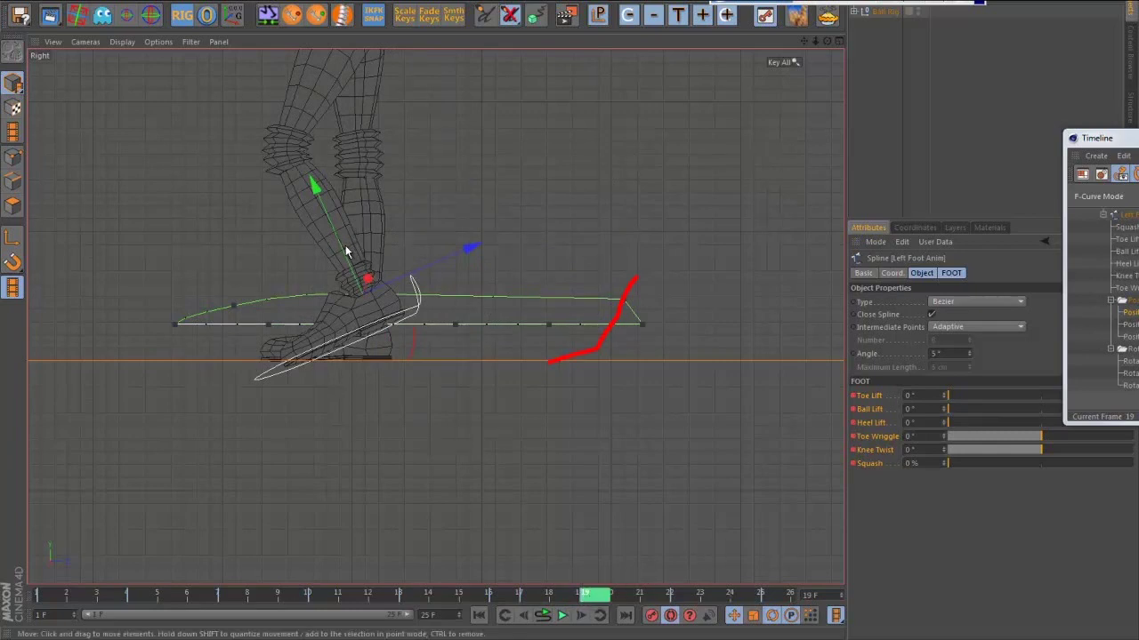
drag(345, 246, 339, 241)
drag(459, 254, 461, 253)
drag(368, 272, 365, 280)
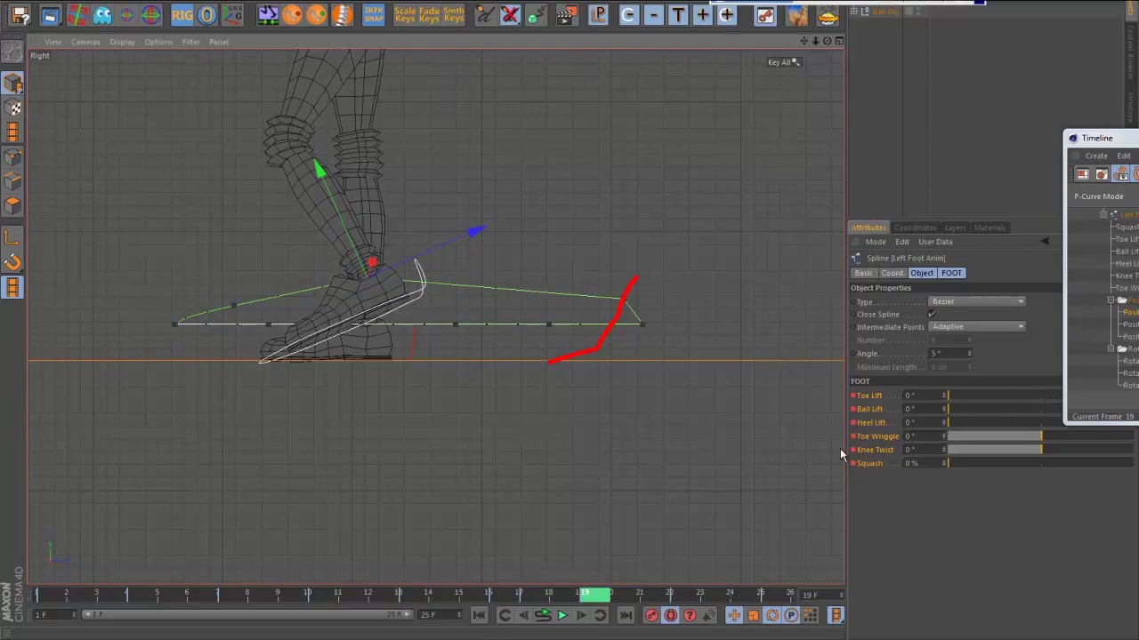
- Switch the viewport to Gouraud shading and set the left foot's Toe Wriggle to 14° at frame 19
drag(1044, 442, 1049, 435)
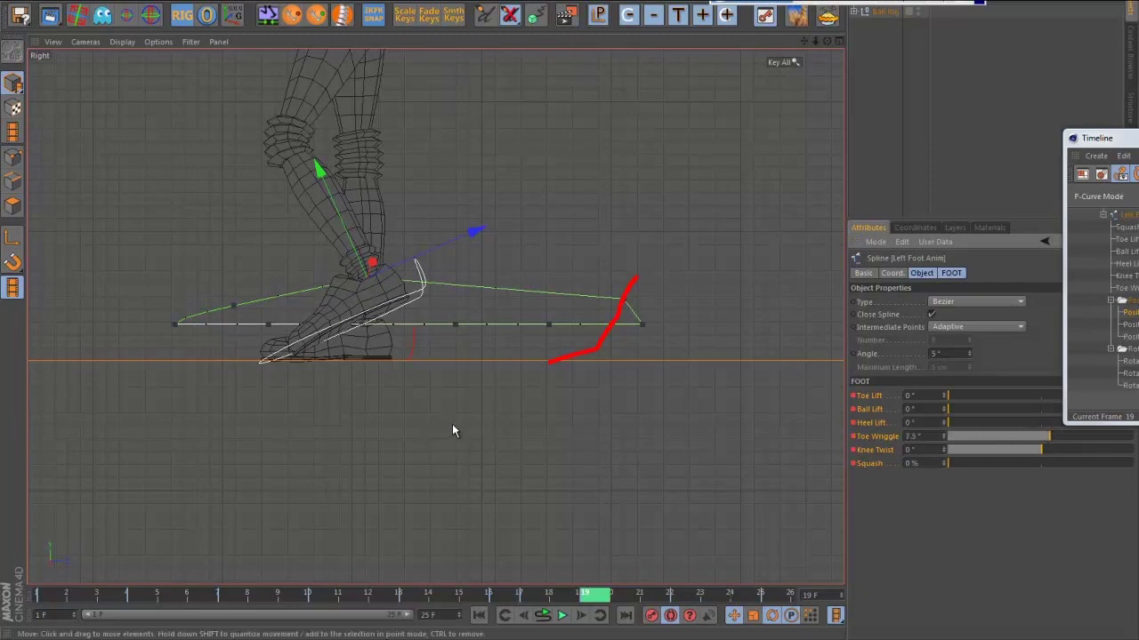
key(n)
key(a)
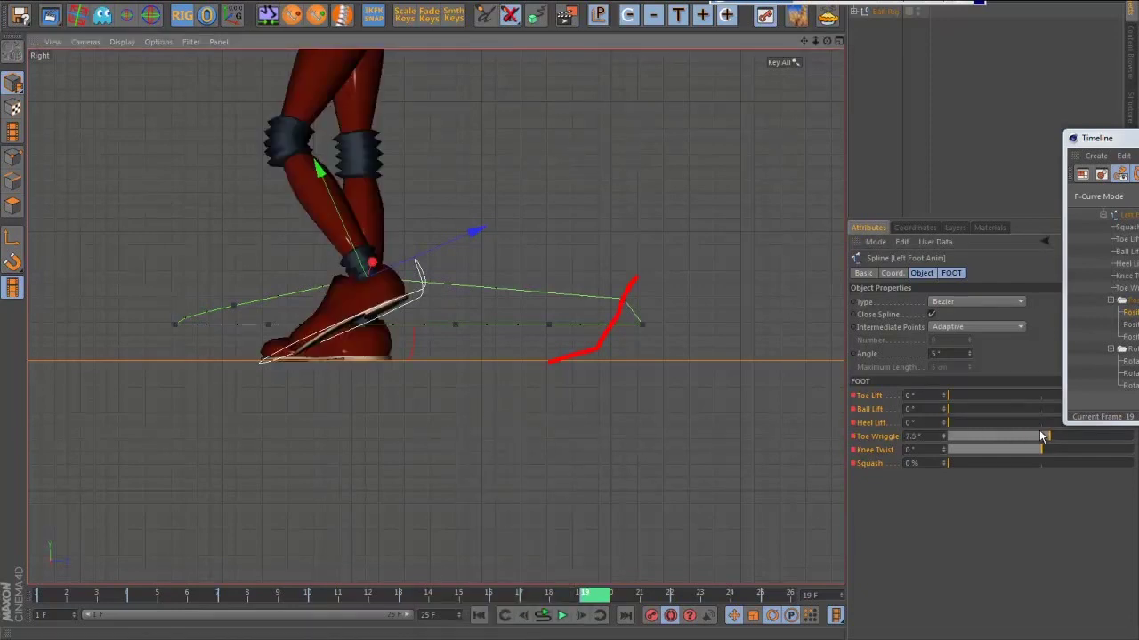
drag(1047, 437, 1058, 438)
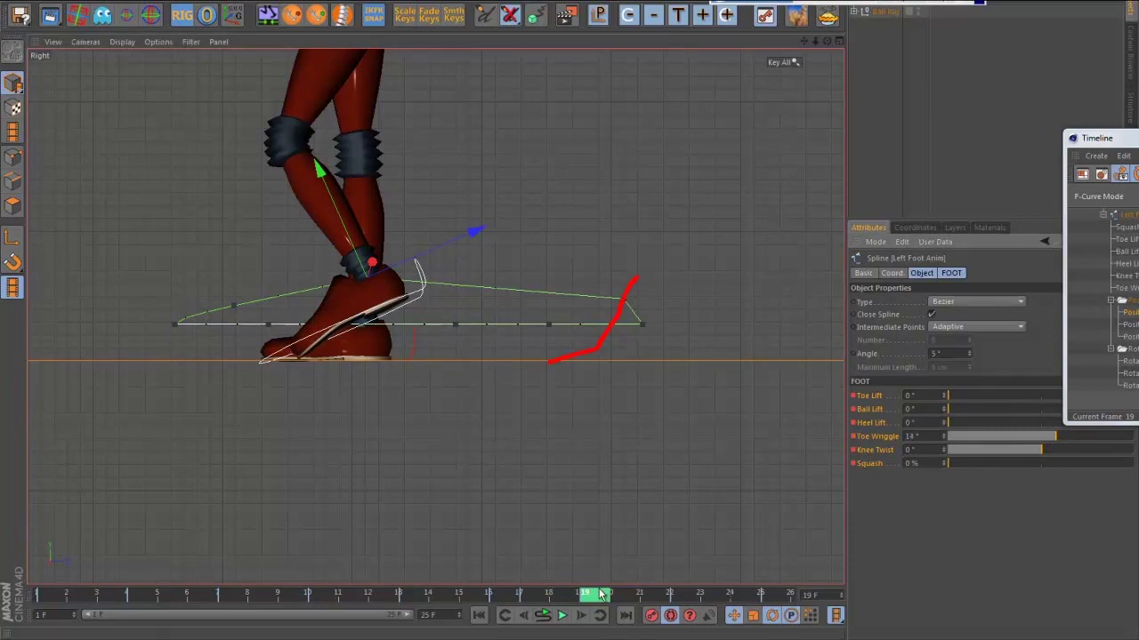
- At frame 24, set the left foot's Heel Lift to 13.797° and adjust the foot's height so the heel meets the ground
drag(601, 594, 746, 614)
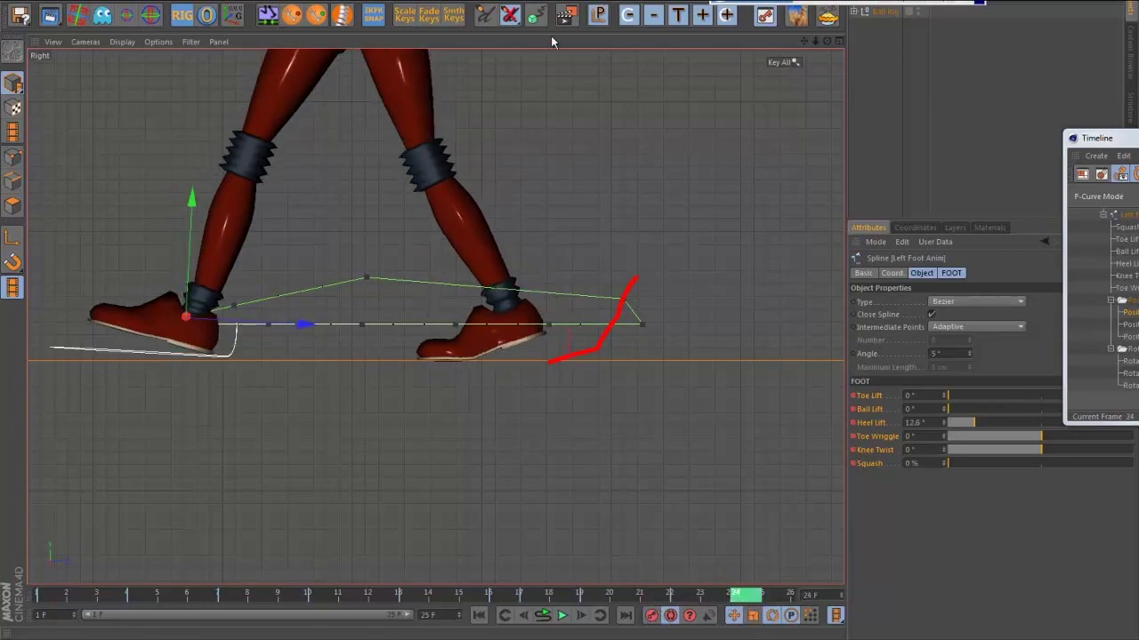
click(728, 18)
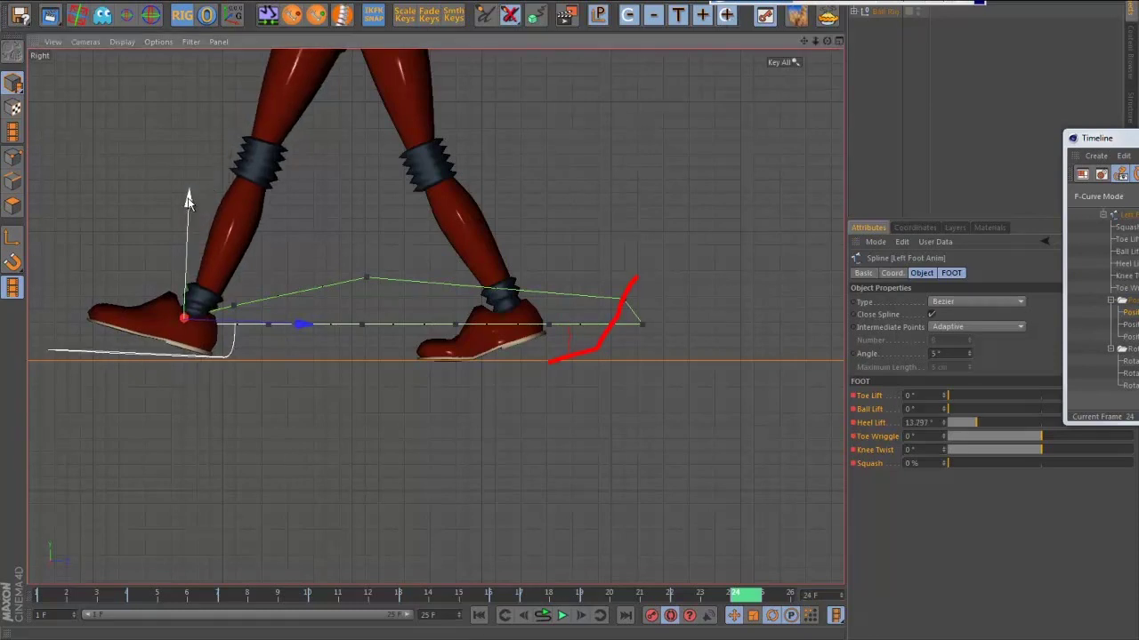
drag(188, 193, 188, 196)
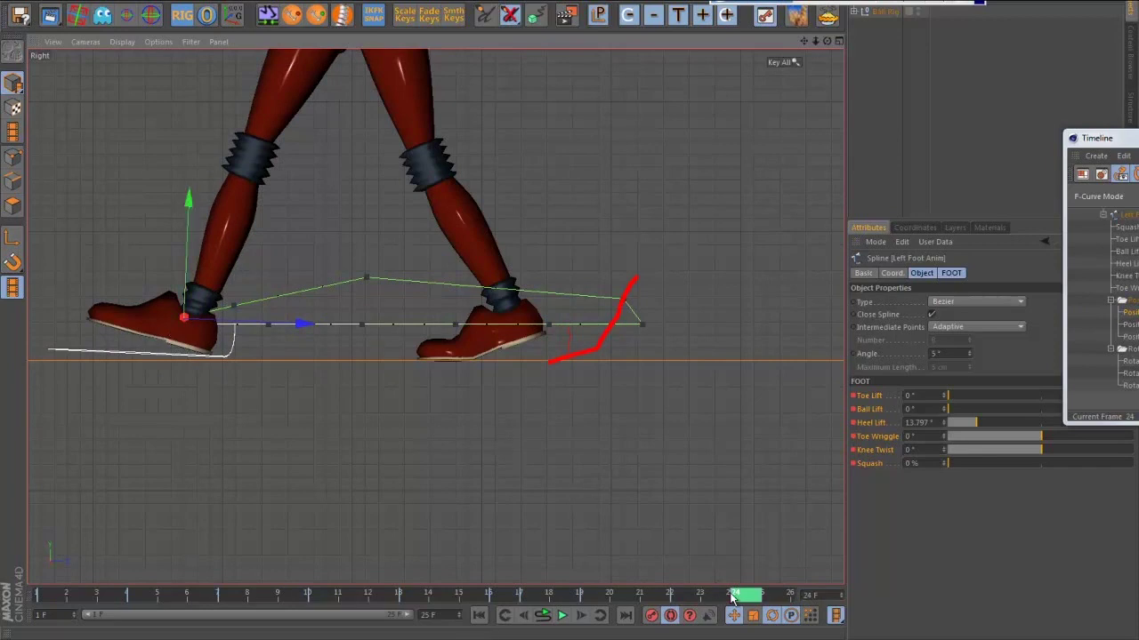
- Play the walk cycle and scrub the frames around 19 to 25 to check the left foot's swing and landing
mouse_move(735, 598)
mouse_down()
mouse_move(711, 598)
mouse_move(782, 600)
mouse_move(622, 598)
mouse_up()
click(561, 616)
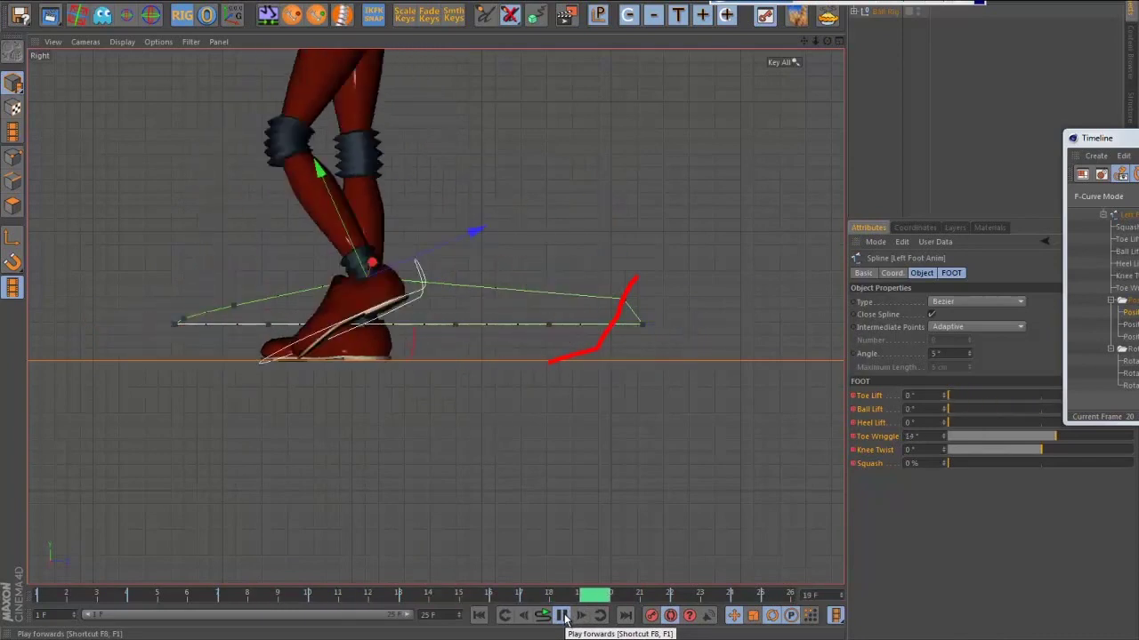
click(563, 615)
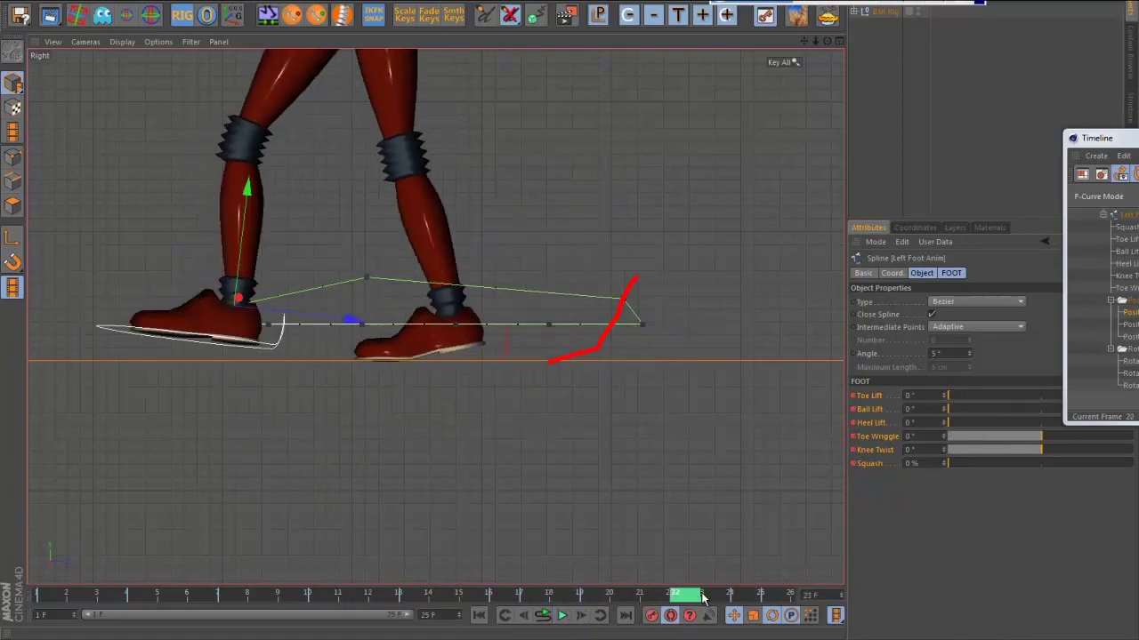
click(745, 594)
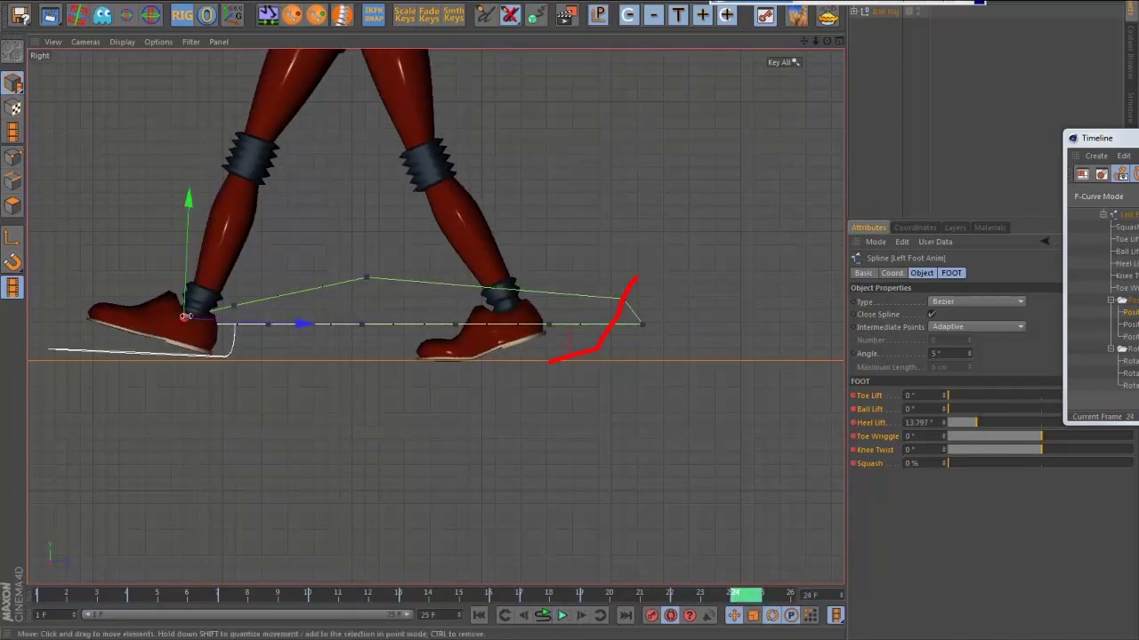
drag(747, 594, 779, 602)
mouse_move(752, 601)
mouse_down()
mouse_move(774, 601)
mouse_move(705, 602)
mouse_move(772, 605)
mouse_move(744, 596)
mouse_up()
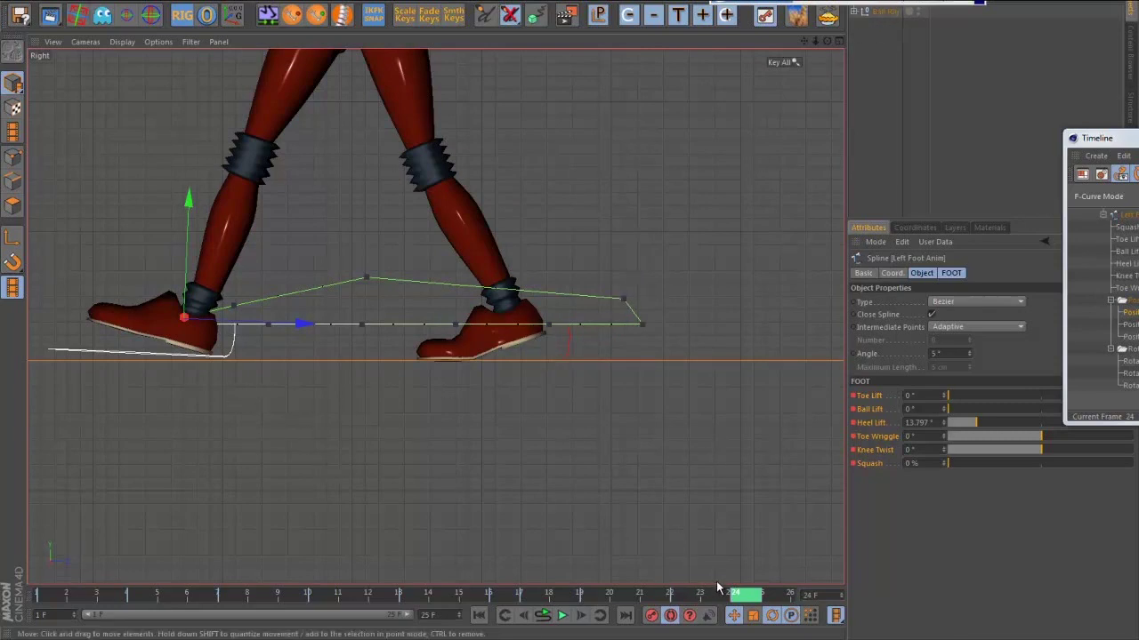
- Select both foot controls and record their frame 17 pose, swapped between left and right, as keys at frame 5
mouse_move(716, 591)
mouse_down()
mouse_move(769, 605)
mouse_move(54, 601)
mouse_move(169, 608)
mouse_move(154, 604)
mouse_up()
click(283, 344)
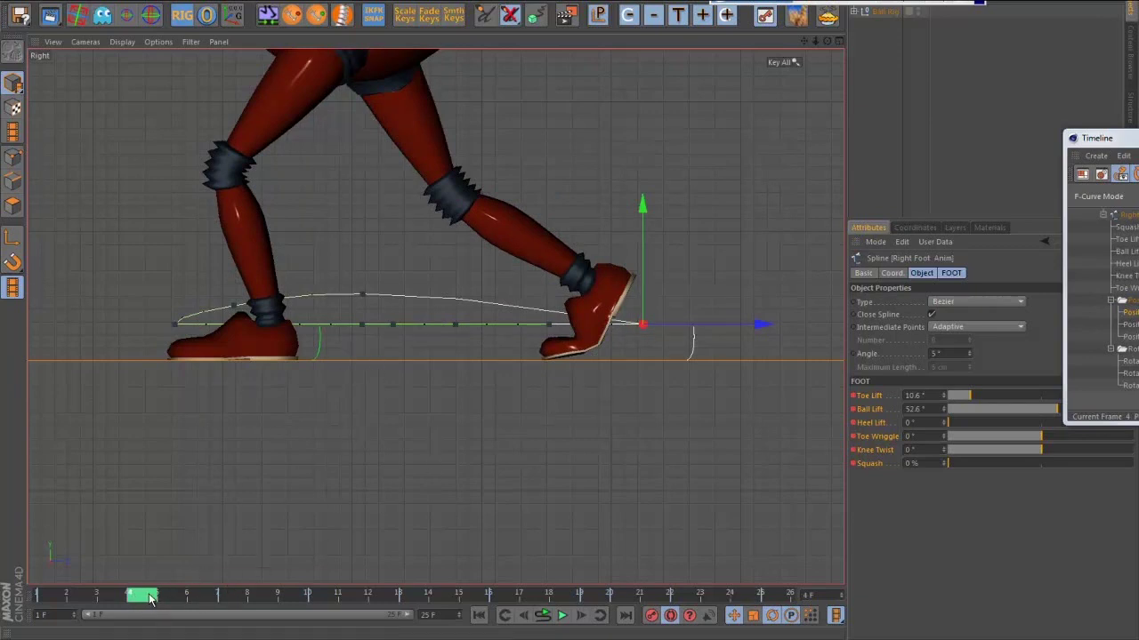
mouse_move(150, 598)
mouse_down()
mouse_move(564, 599)
mouse_move(617, 615)
mouse_move(183, 598)
mouse_move(601, 612)
mouse_move(434, 612)
mouse_move(523, 609)
mouse_up()
click(601, 614)
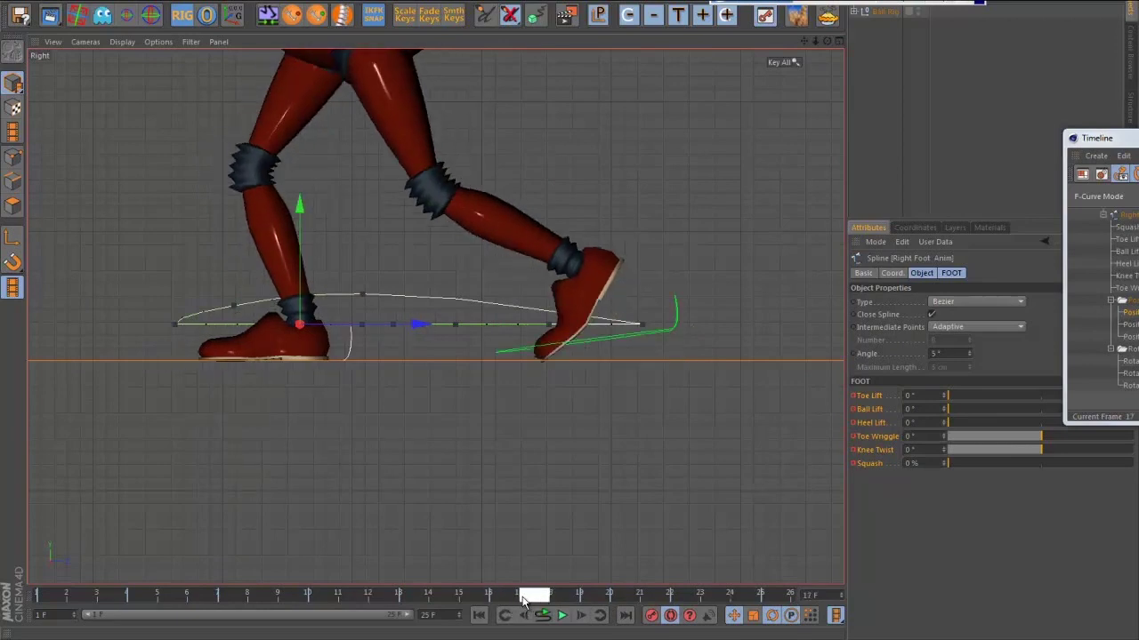
shift+click(678, 331)
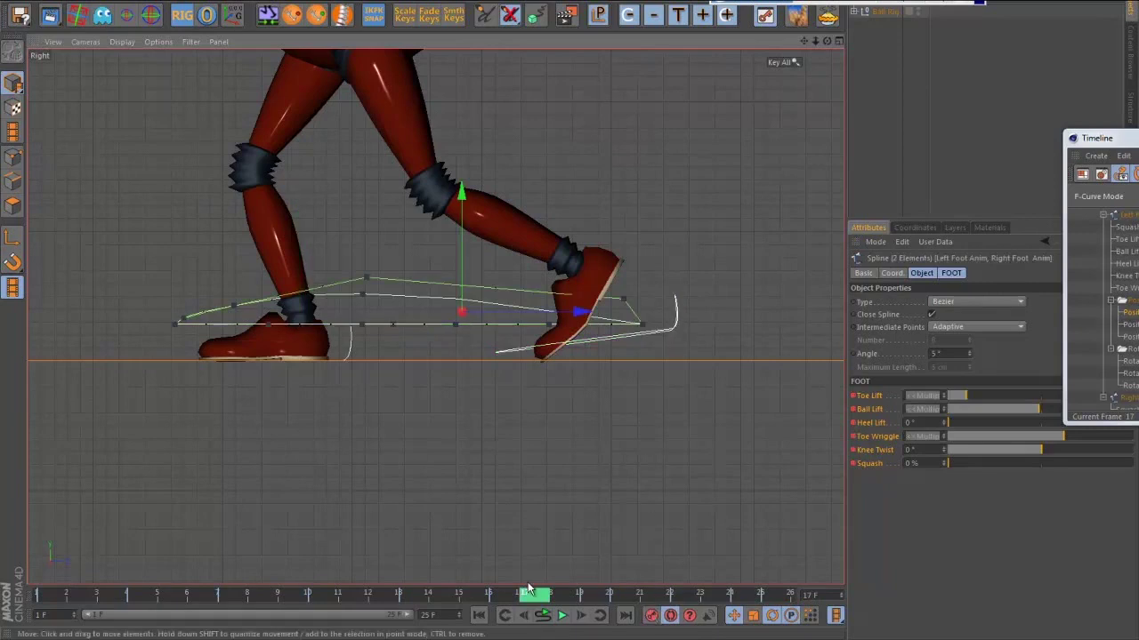
mouse_move(513, 596)
mouse_down()
mouse_move(503, 596)
mouse_move(533, 596)
mouse_move(503, 596)
mouse_move(532, 597)
mouse_move(503, 596)
mouse_move(528, 600)
mouse_move(516, 598)
mouse_up()
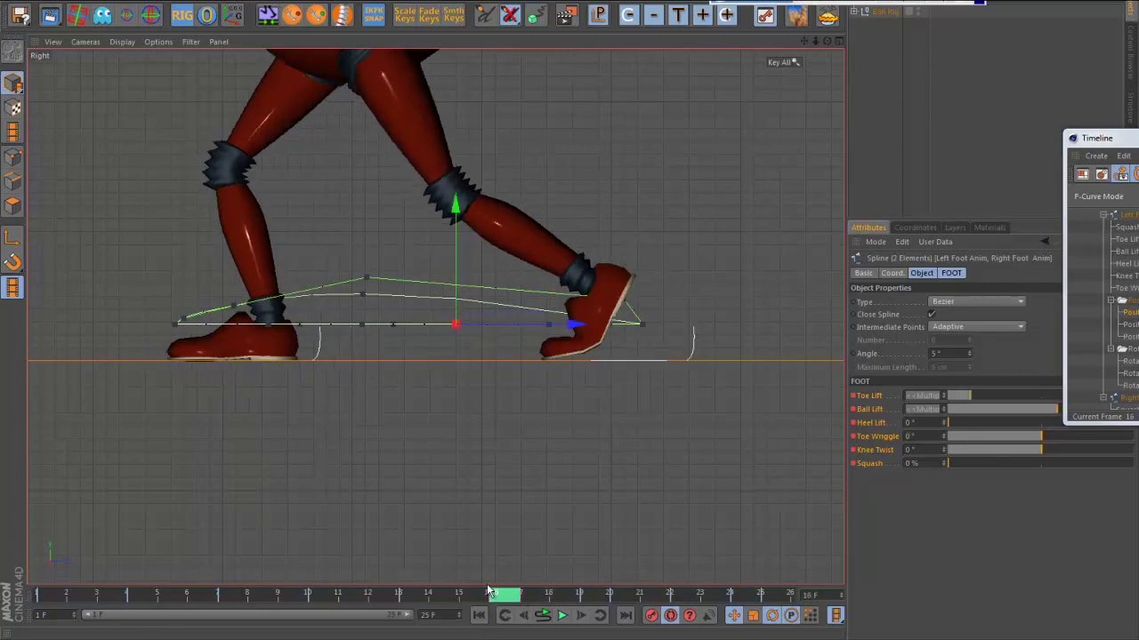
click(510, 599)
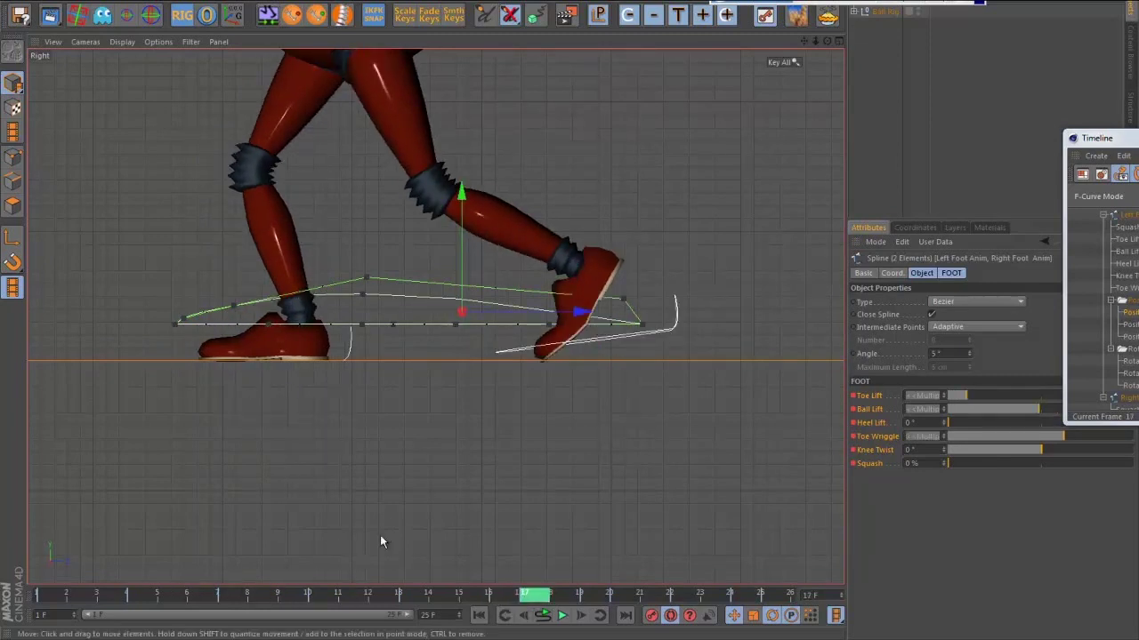
click(168, 597)
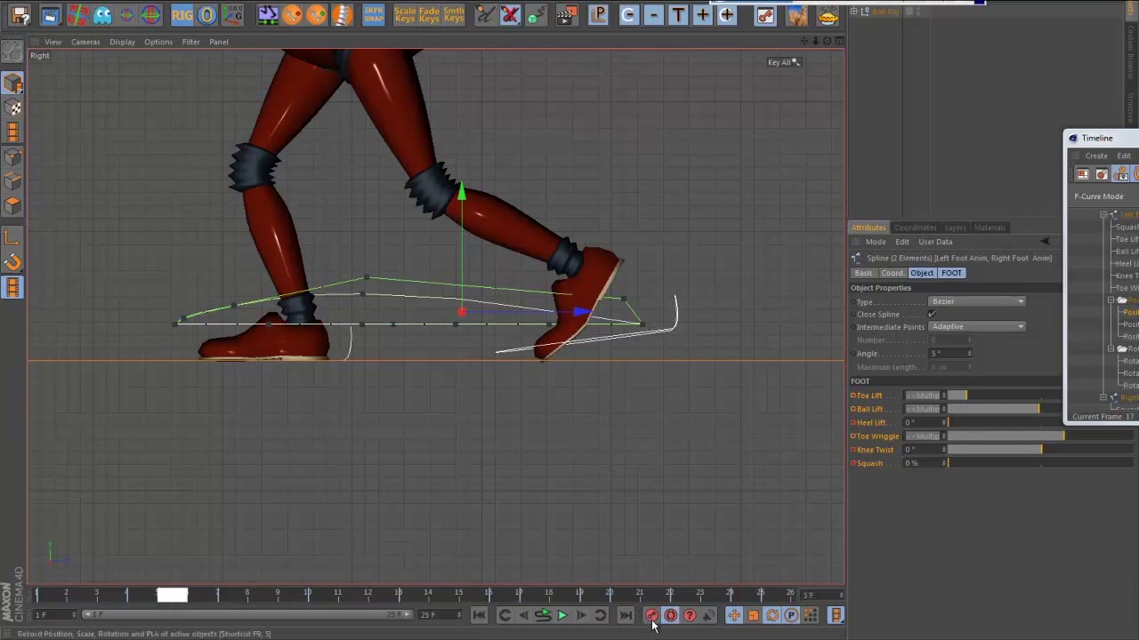
click(267, 18)
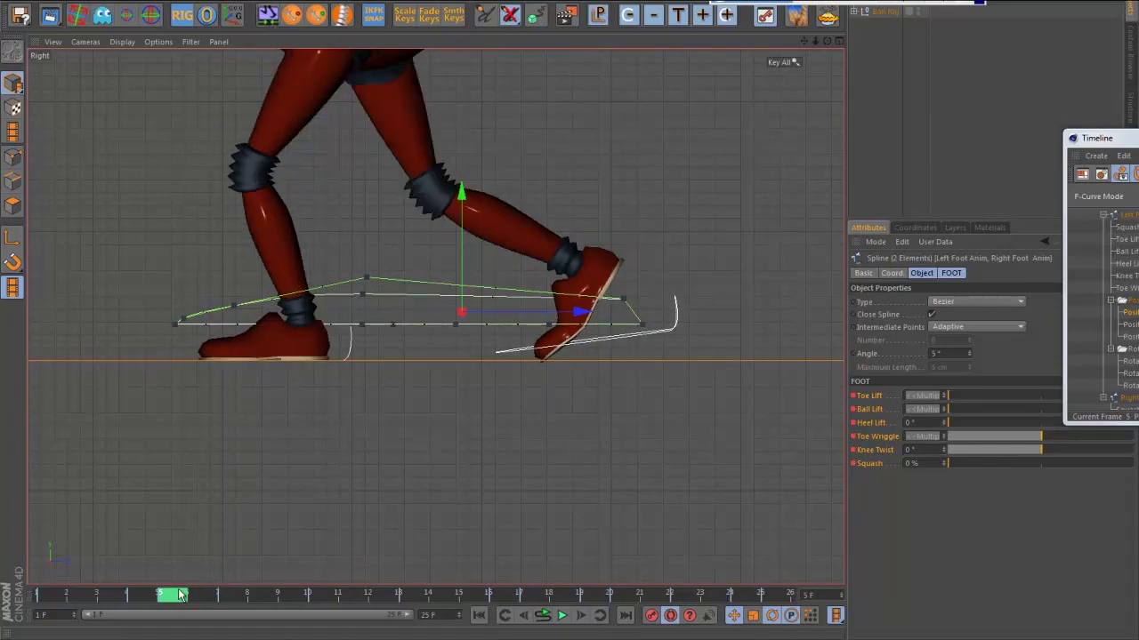
- Compare both feet at frames 5 and 17, then review the walk cycle in playback and by scrubbing to frame 12
mouse_move(173, 594)
mouse_down()
mouse_move(140, 595)
mouse_move(175, 596)
mouse_up()
click(531, 597)
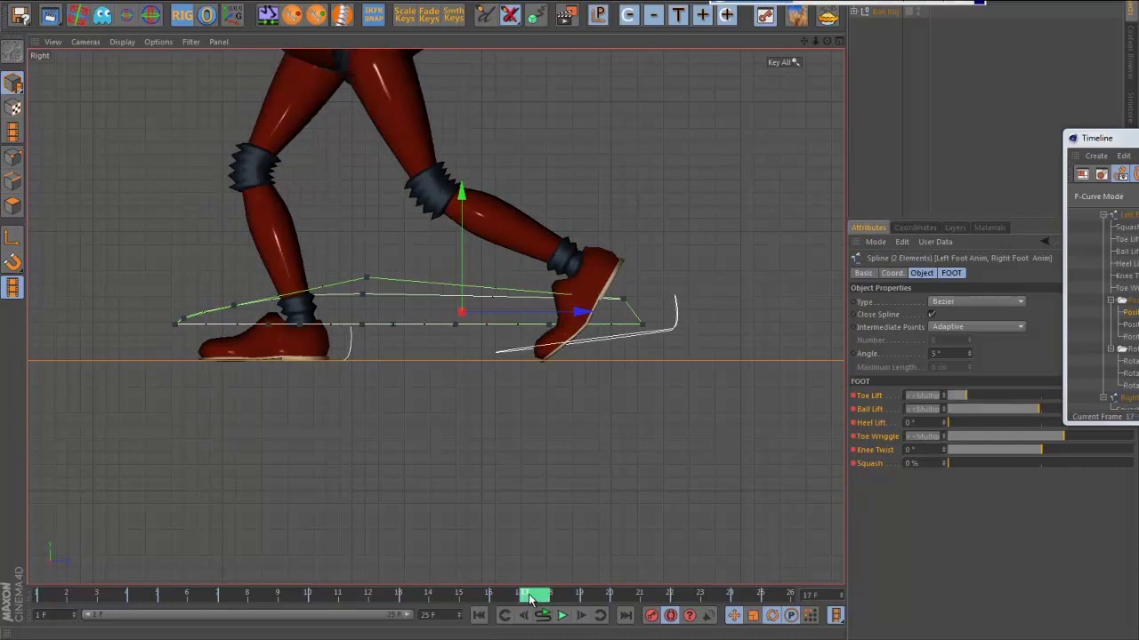
click(561, 615)
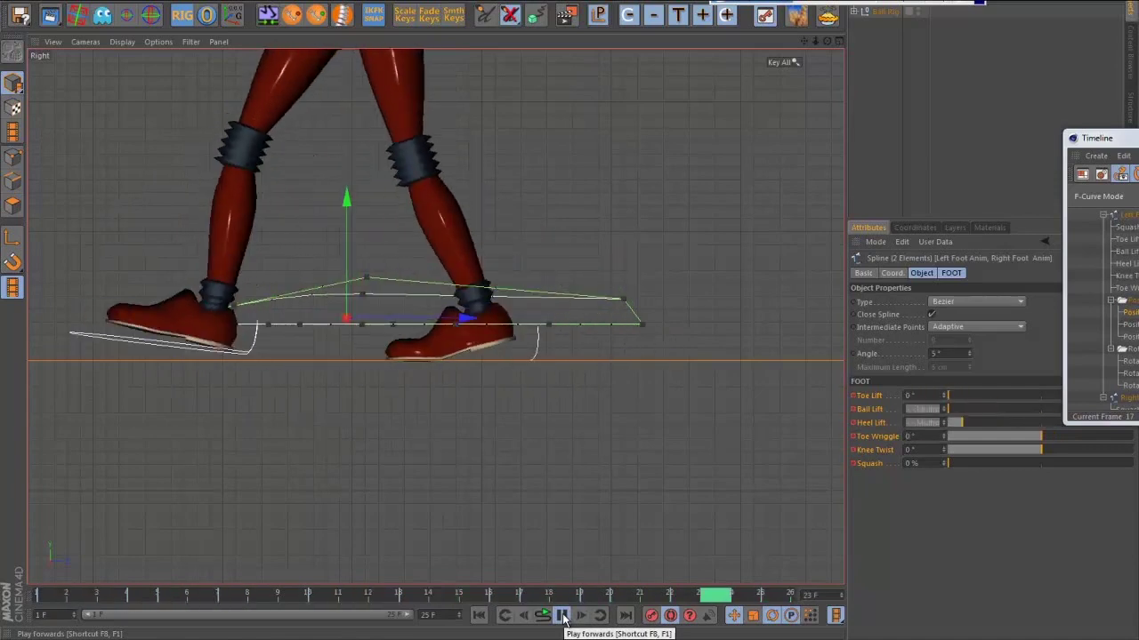
click(562, 615)
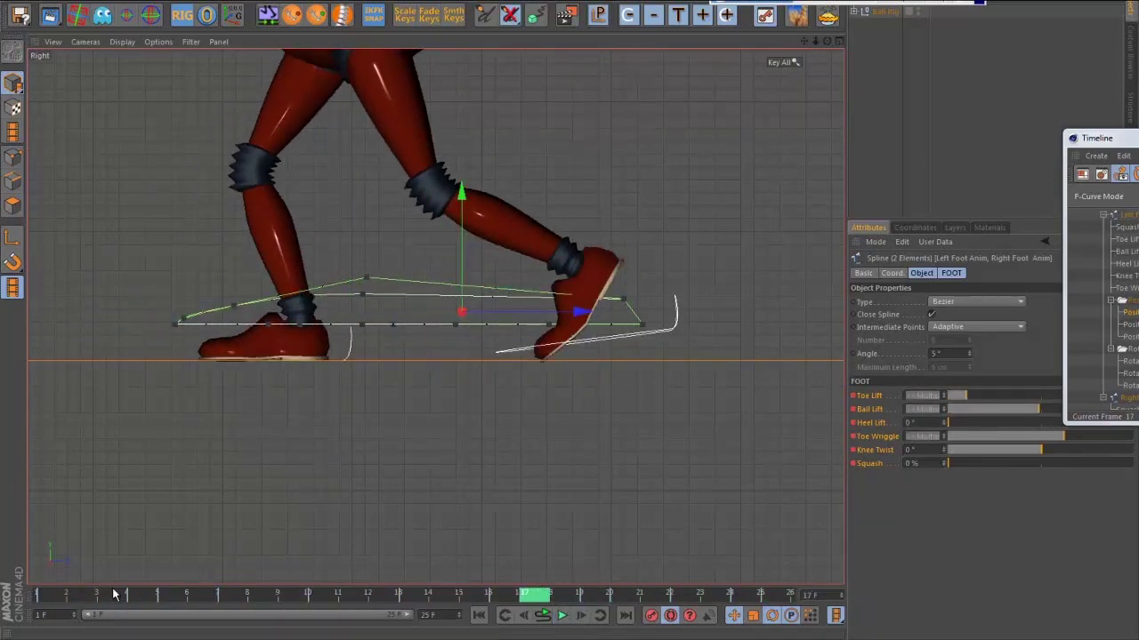
mouse_move(140, 601)
mouse_down()
mouse_move(170, 602)
mouse_move(142, 602)
mouse_up()
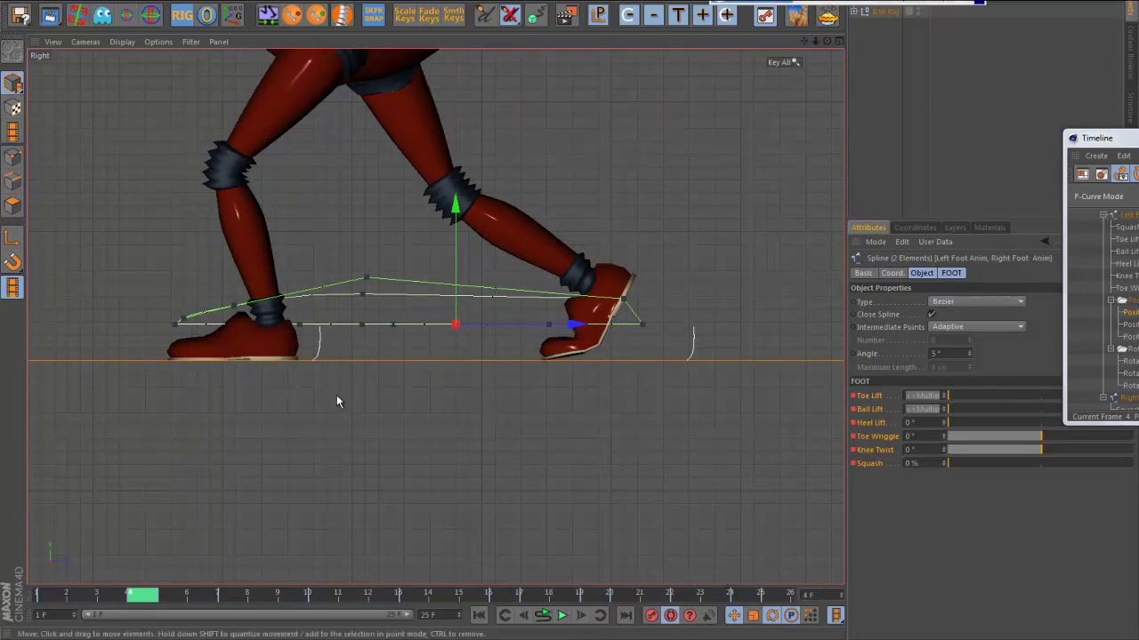
drag(142, 595, 391, 598)
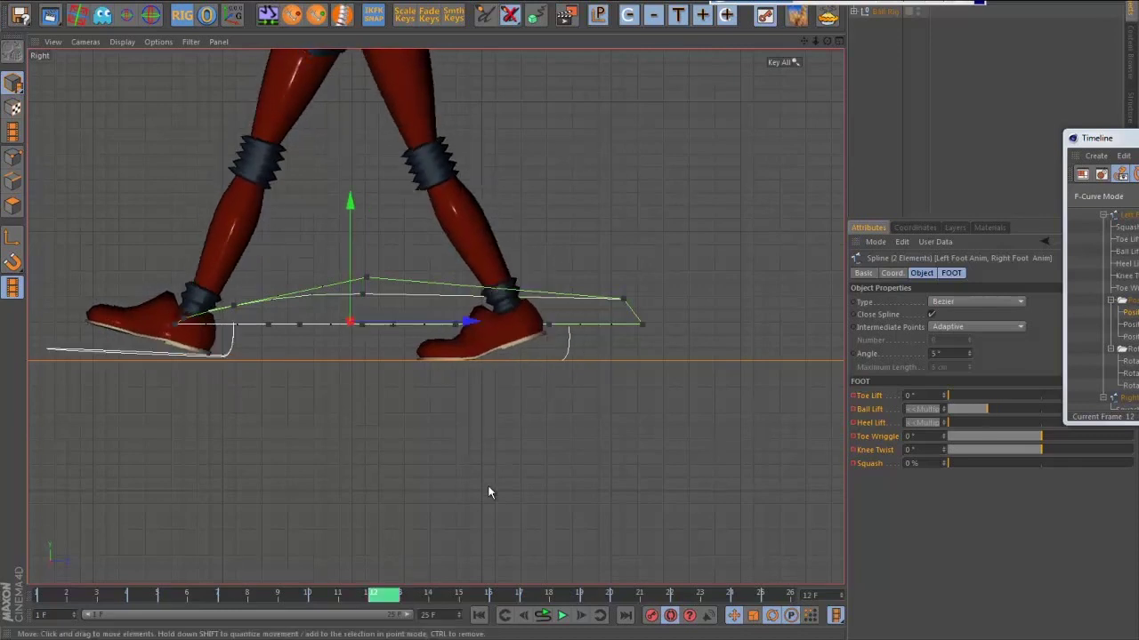
- Record both feet's frame 24 pose, swapped between left and right, as keys at frame 12, and play the cycle
click(562, 349)
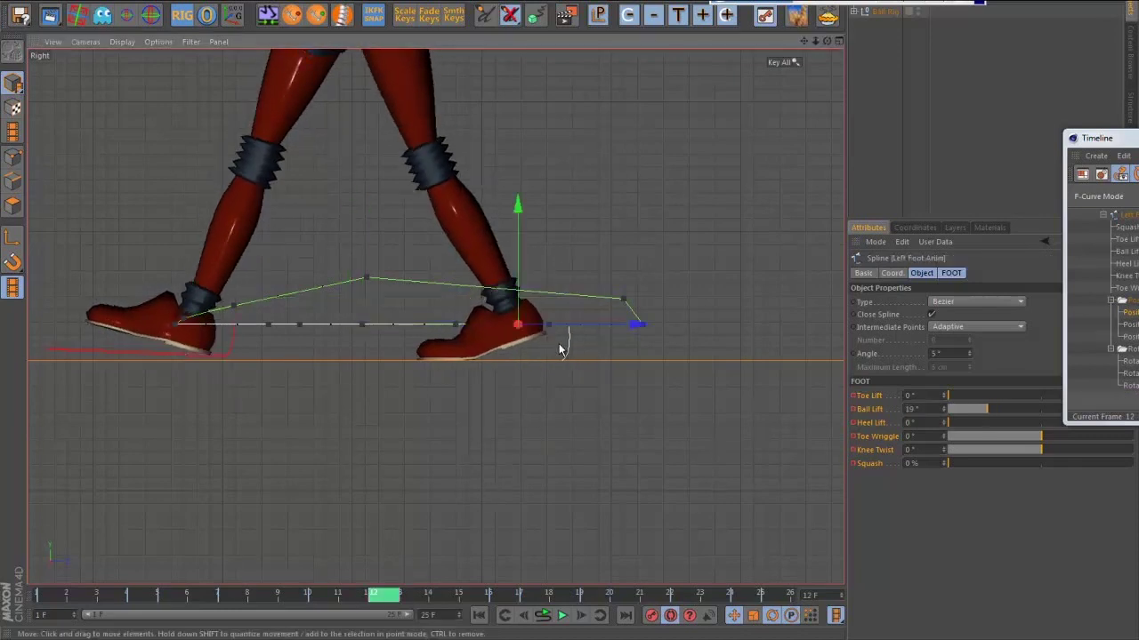
shift+click(232, 341)
click(743, 596)
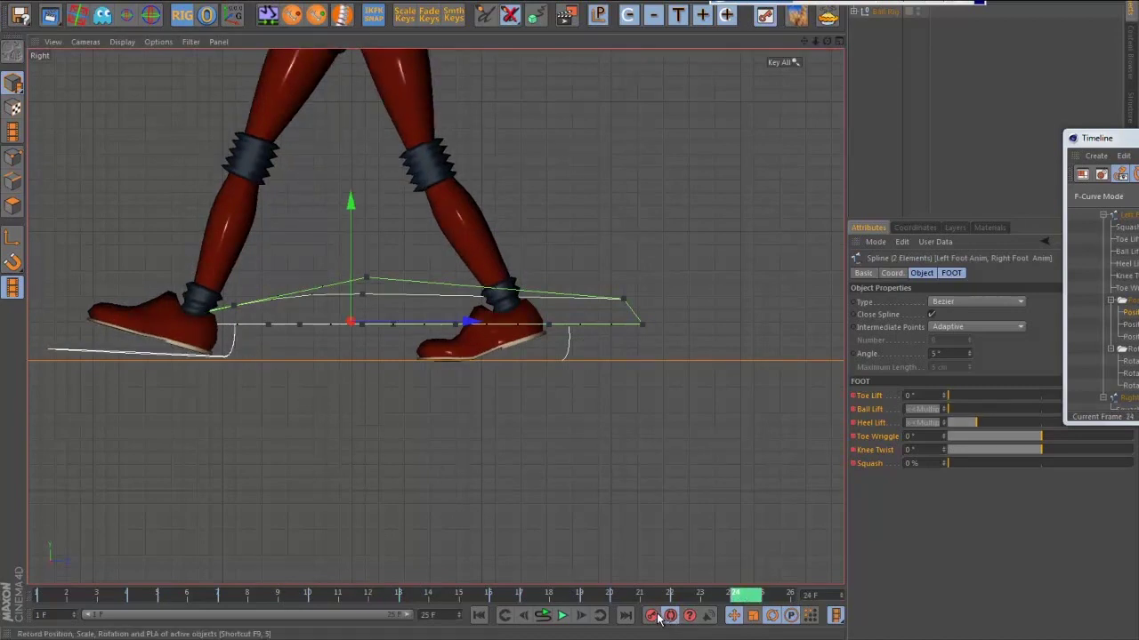
click(383, 594)
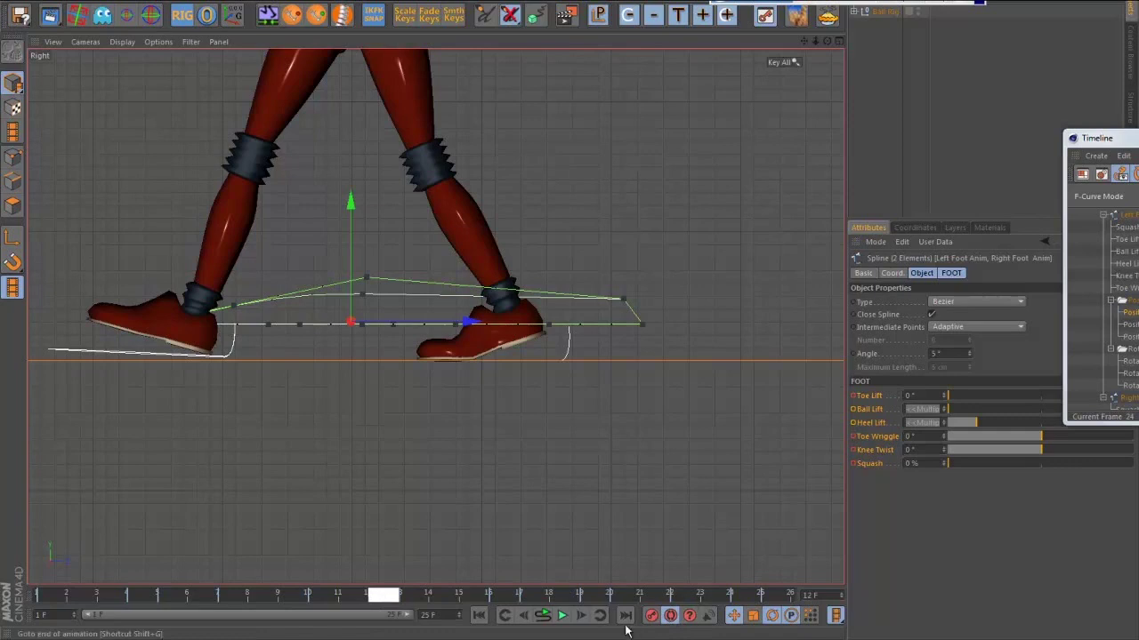
click(267, 14)
click(563, 616)
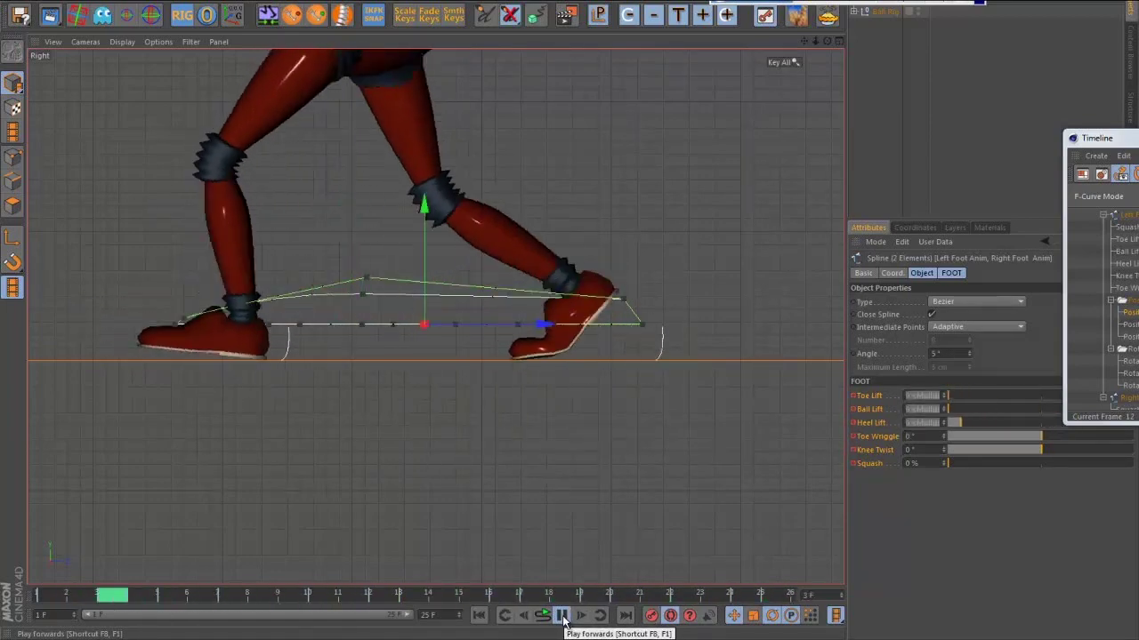
click(562, 616)
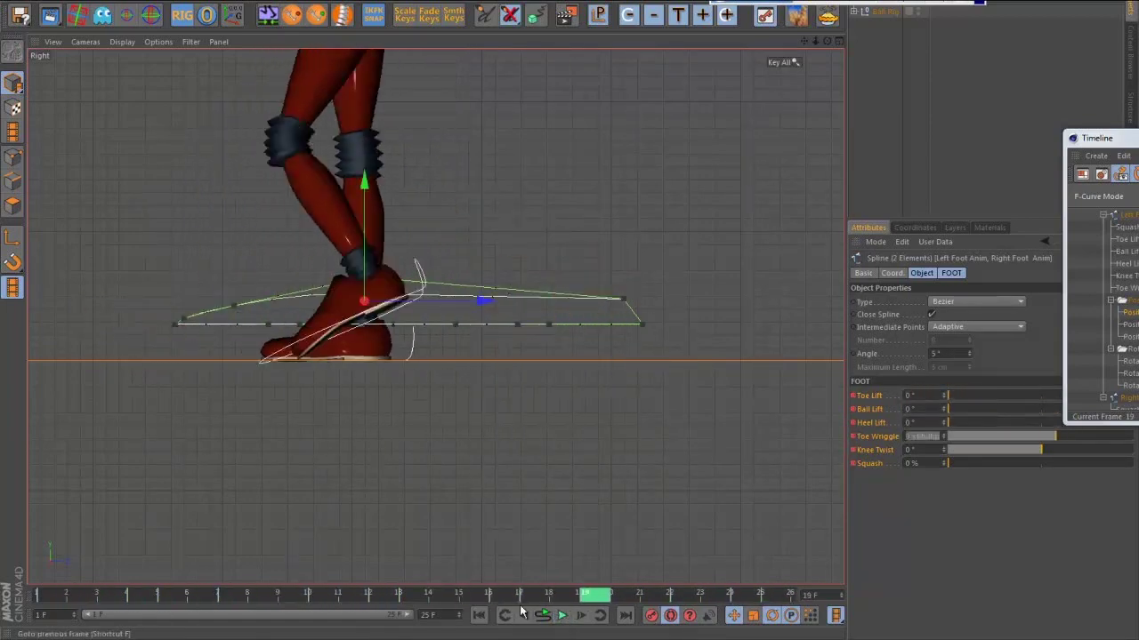
- Record both feet's frame 19 pose, swapped between left and right, as keys at frame 7, and play the cycle
drag(199, 596, 582, 595)
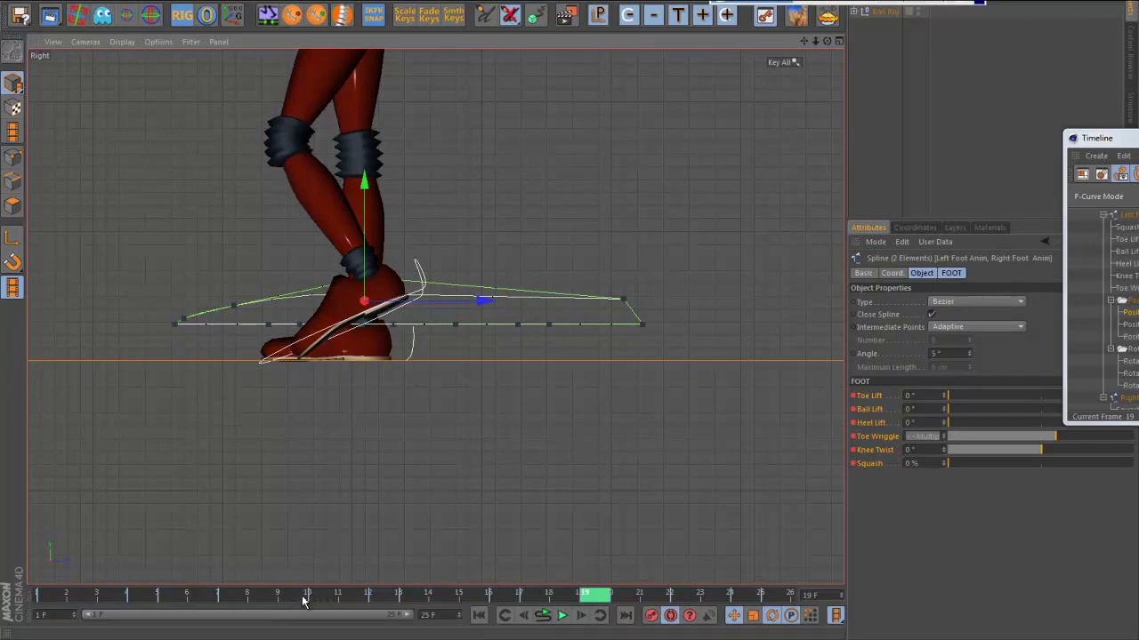
mouse_move(233, 602)
mouse_down()
mouse_move(322, 602)
mouse_move(233, 602)
mouse_up()
click(585, 599)
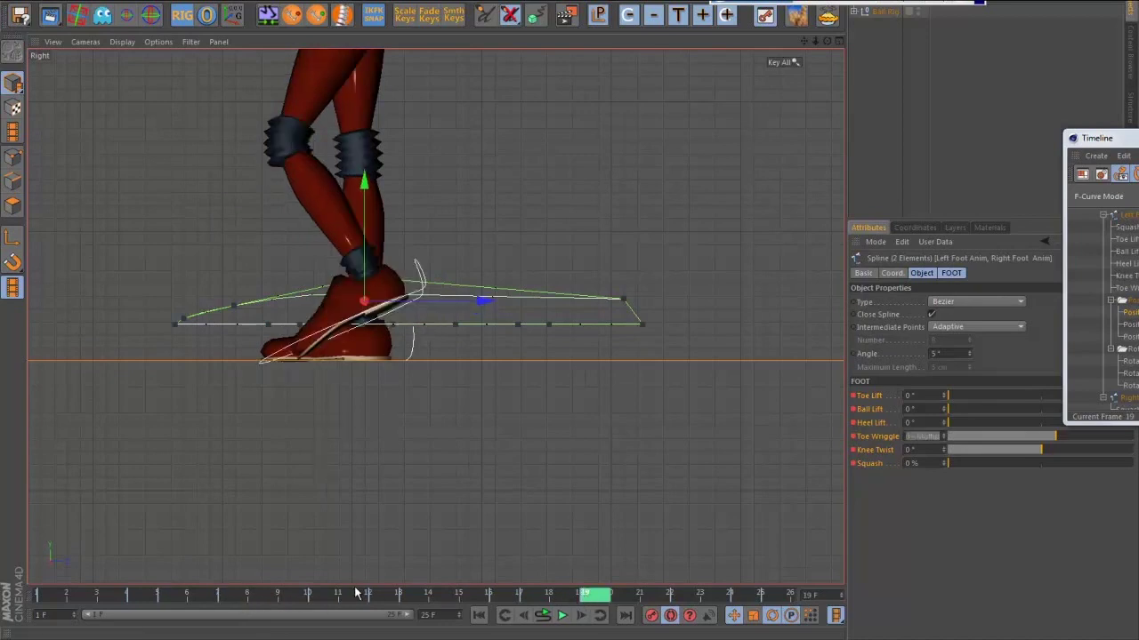
click(233, 597)
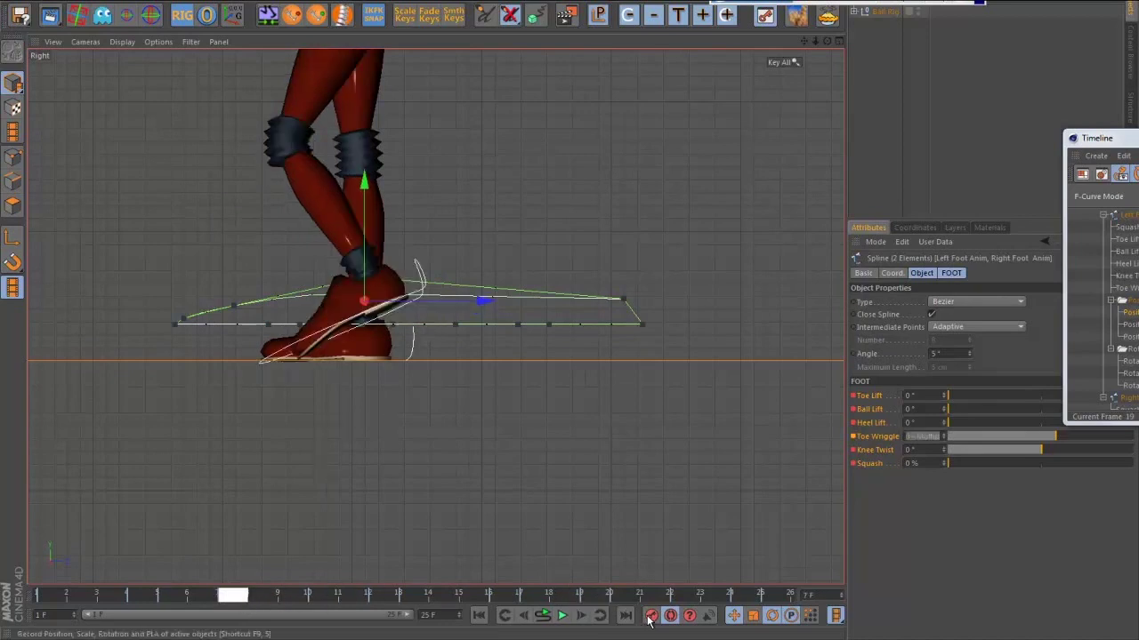
click(269, 16)
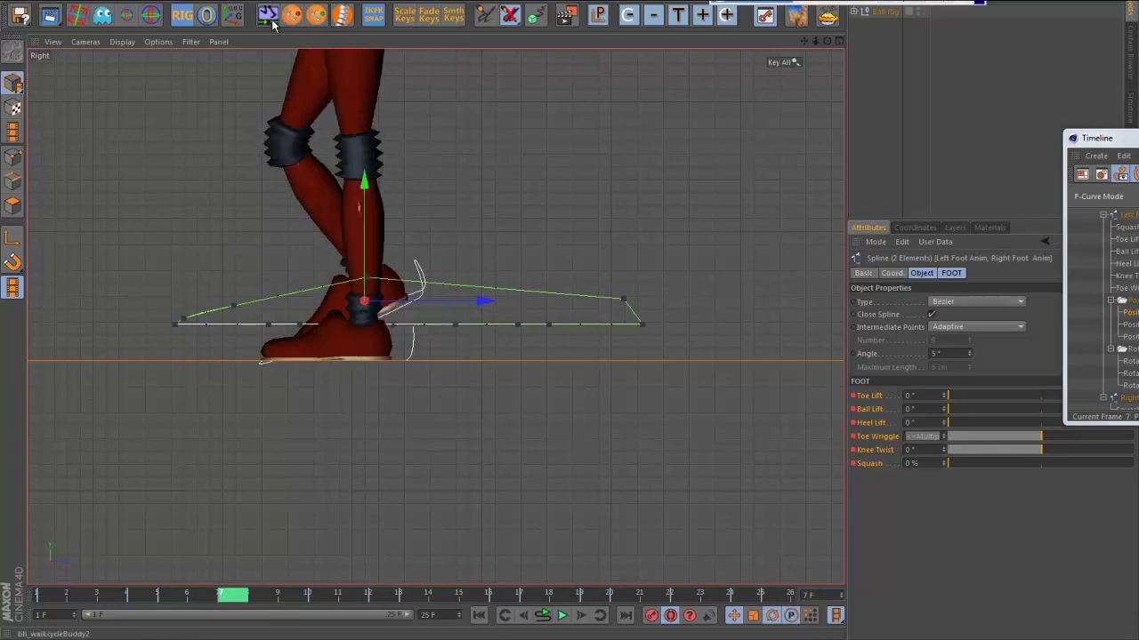
click(562, 615)
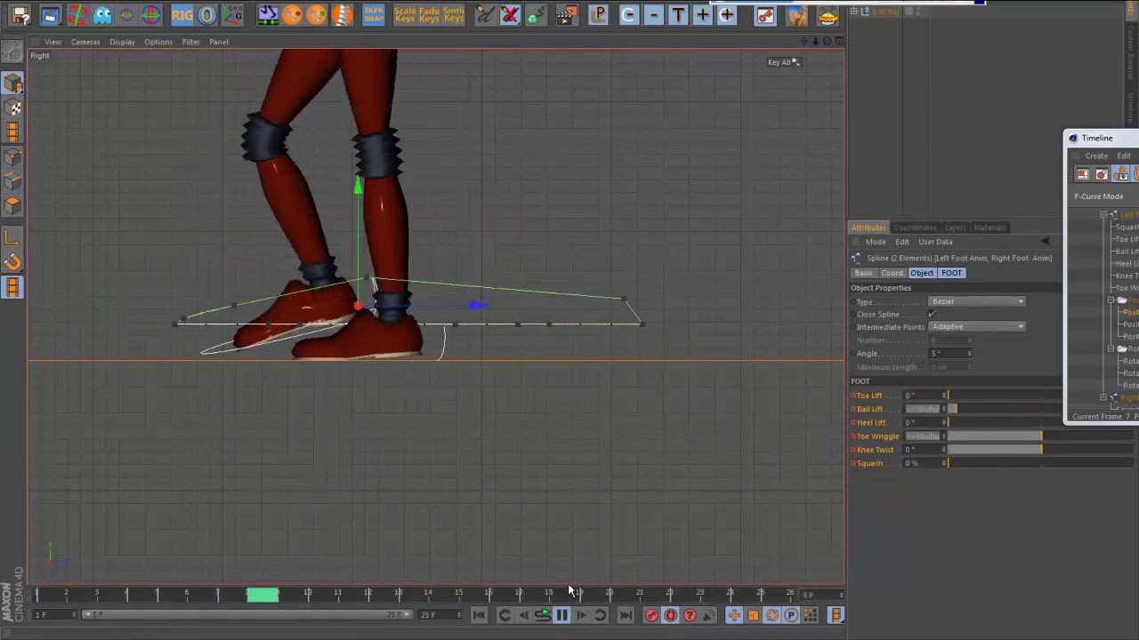
click(560, 613)
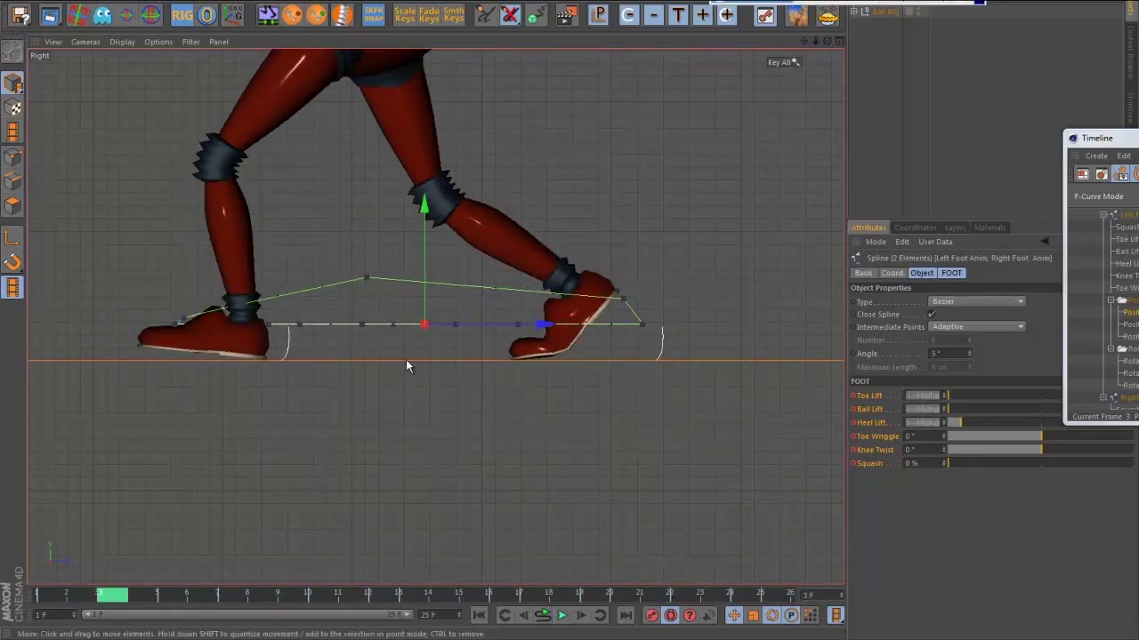
- Switch to the perspective view and display the left foot's Position Z curve in the timeline
middle_click(384, 349)
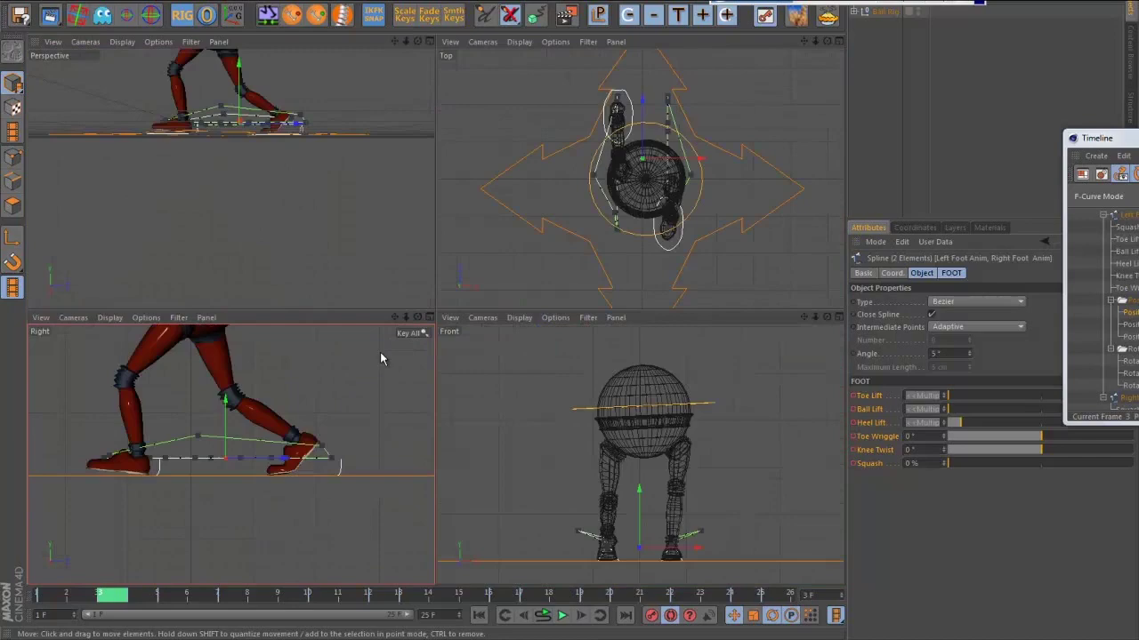
middle_click(324, 231)
alt+drag(341, 315, 503, 405)
drag(1138, 138, 556, 242)
click(629, 231)
click(508, 295)
click(141, 444)
- Delete the left foot's Position Z keys at frames 5, 7 and 12
alt+right_drag(633, 406, 577, 360)
alt+middle_drag(577, 361, 530, 377)
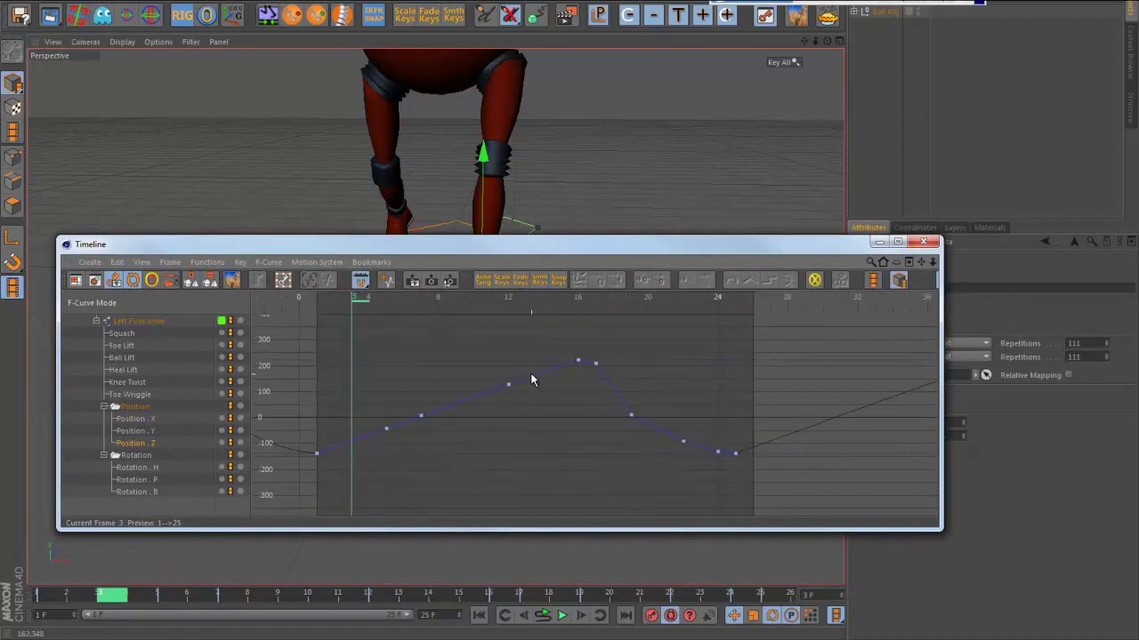
alt+right_drag(530, 377, 515, 331)
alt+middle_drag(515, 332, 502, 353)
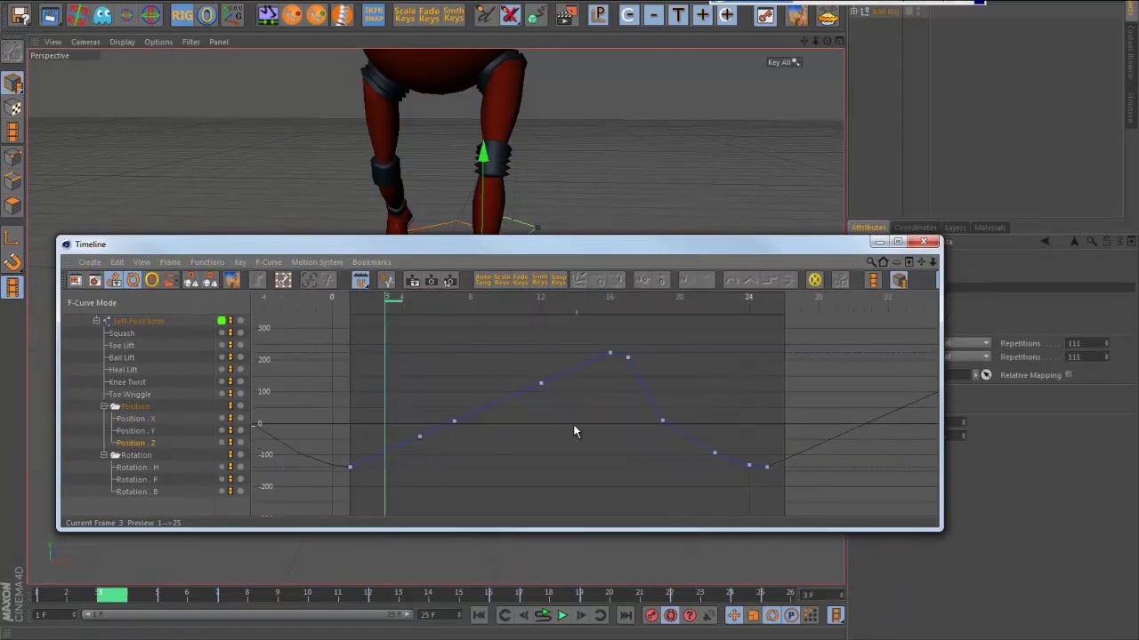
drag(587, 460, 394, 368)
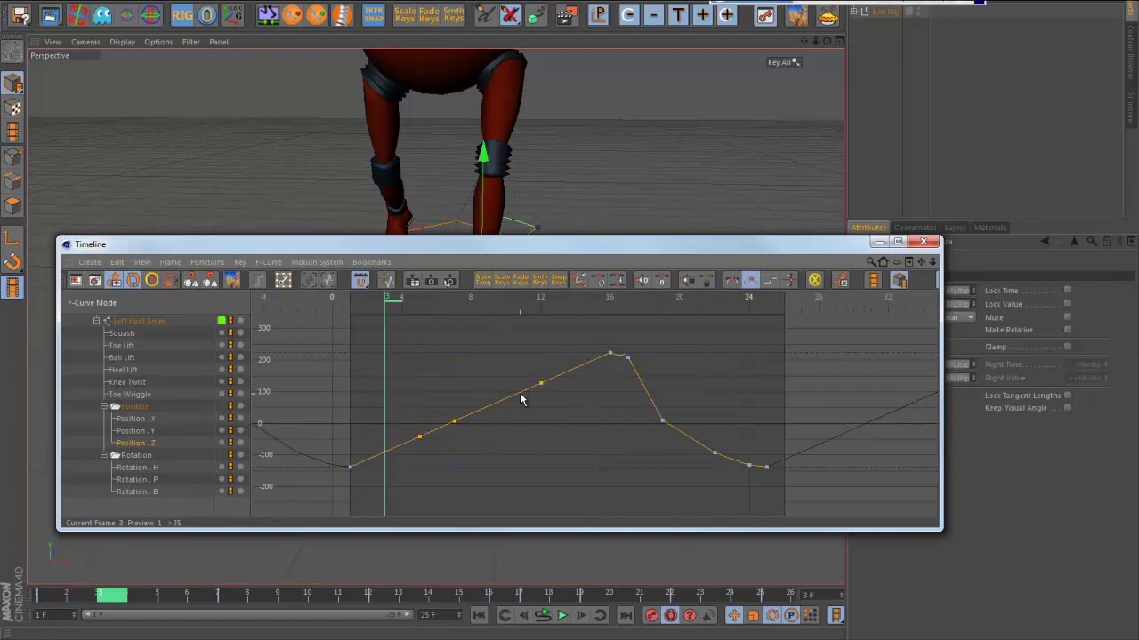
- Reshape the tangents of the left foot's Position Z keys at frames 16 and 17 so the curve arcs smoothly between them
click(622, 356)
key(s)
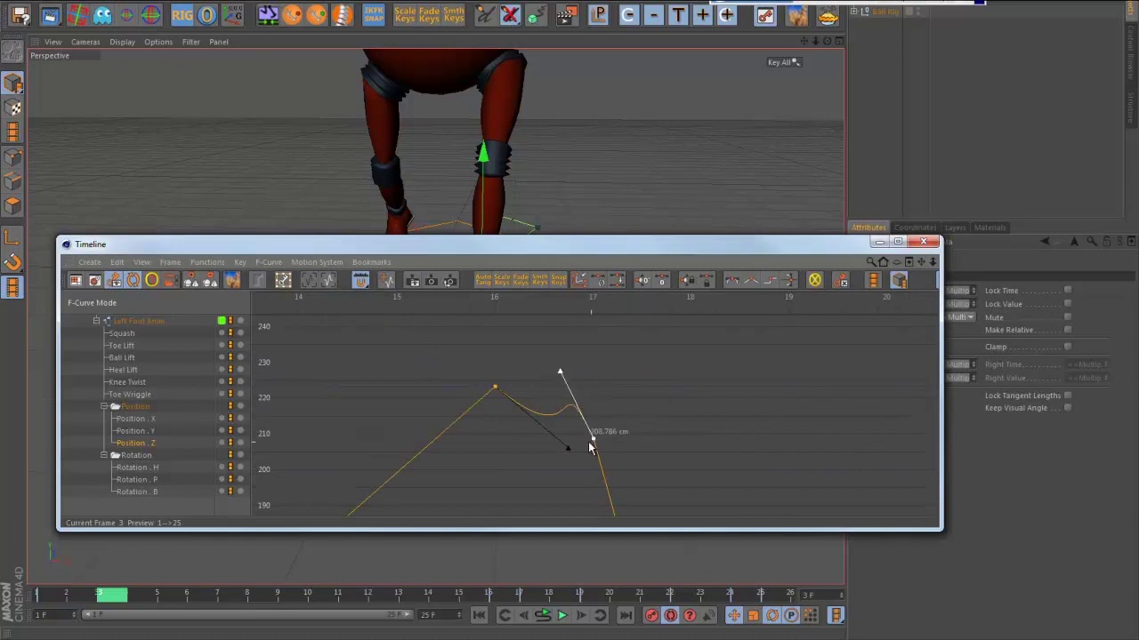
mouse_move(569, 448)
mouse_down()
mouse_move(564, 412)
mouse_move(564, 433)
mouse_up()
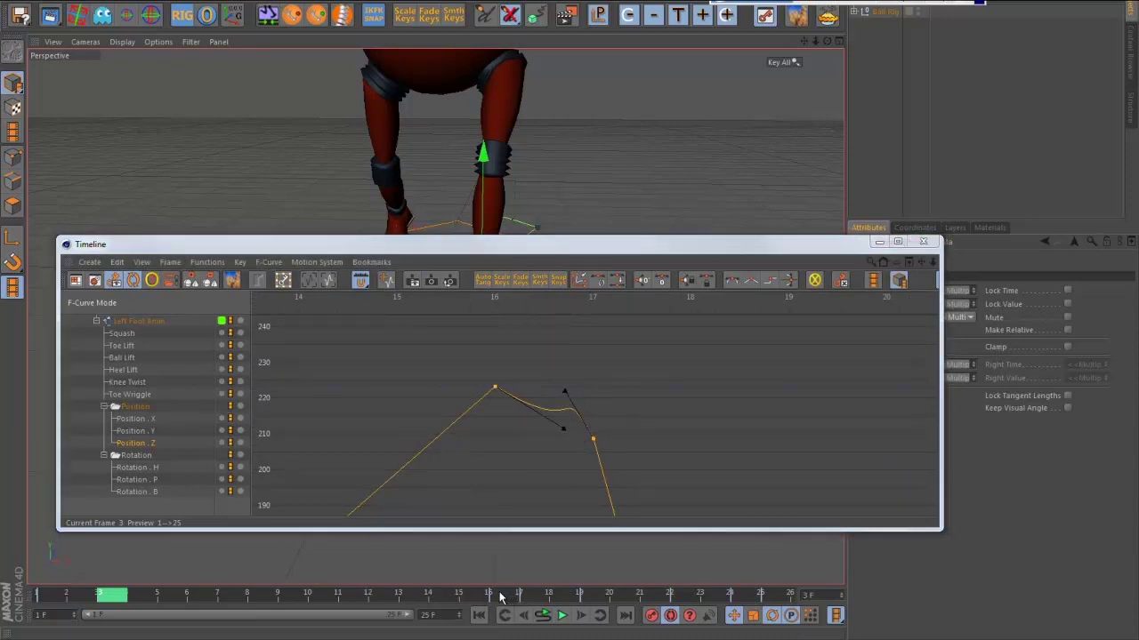
mouse_move(501, 599)
mouse_down()
mouse_move(524, 600)
mouse_move(504, 599)
mouse_up()
drag(556, 439, 554, 404)
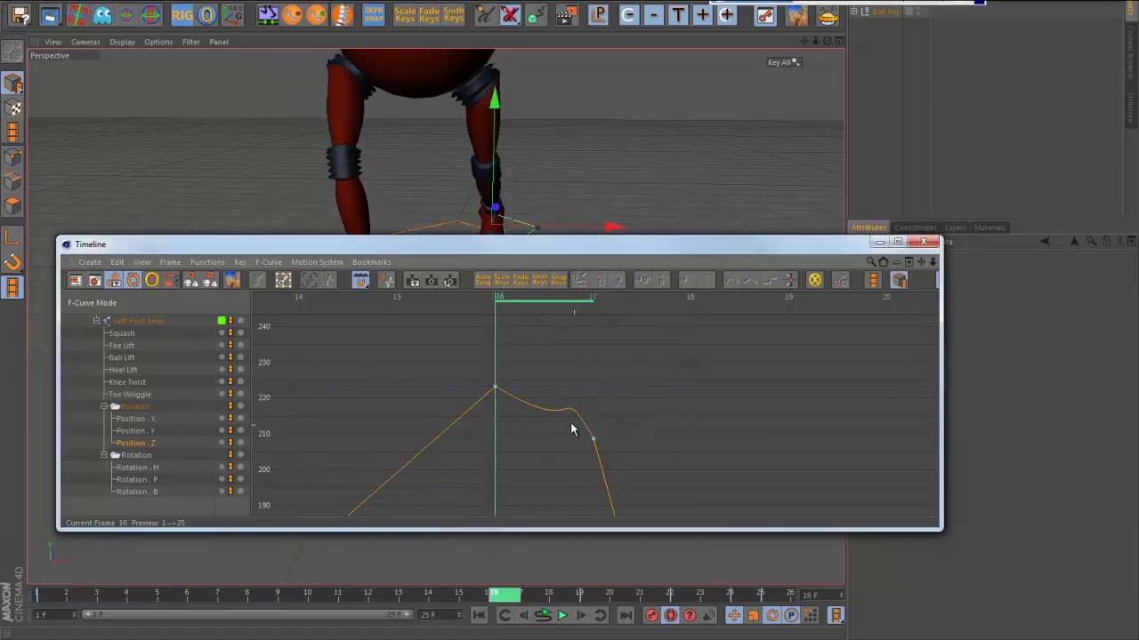
drag(612, 455, 489, 381)
drag(563, 433, 531, 383)
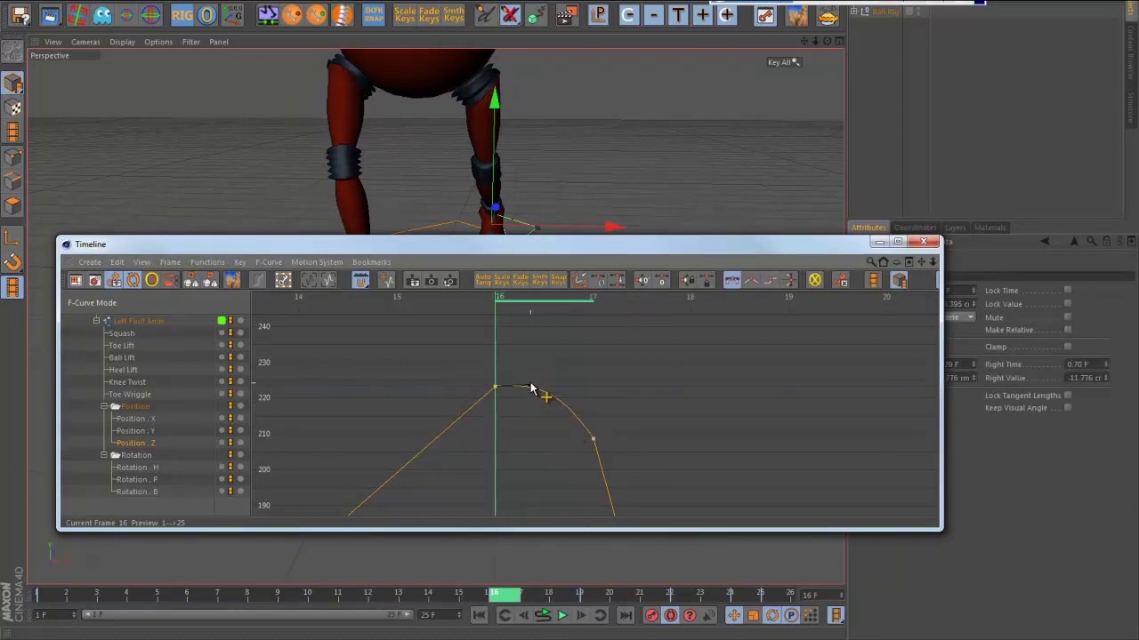
key(h)
- Set the left foot's Position Z keys from frame 17 to frame 24 to spline interpolation to smooth the swing
mouse_move(722, 428)
alt+right_down()
mouse_move(703, 418)
mouse_move(735, 414)
alt+right_up()
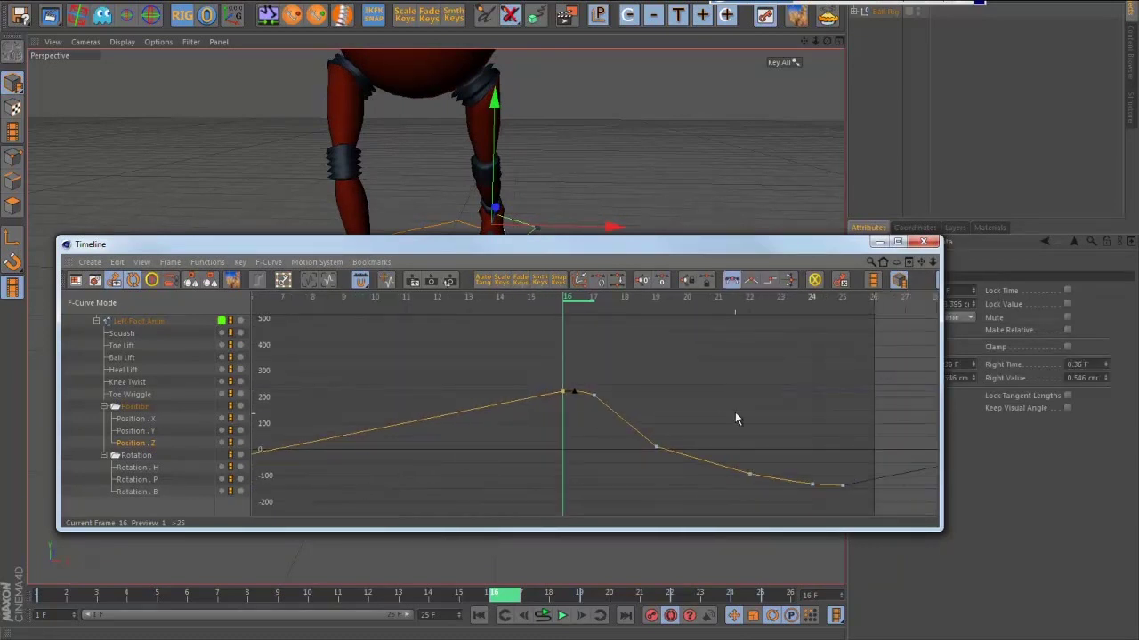
alt+middle_drag(836, 428, 678, 412)
alt+right_drag(623, 400, 584, 362)
alt+middle_drag(585, 366, 652, 339)
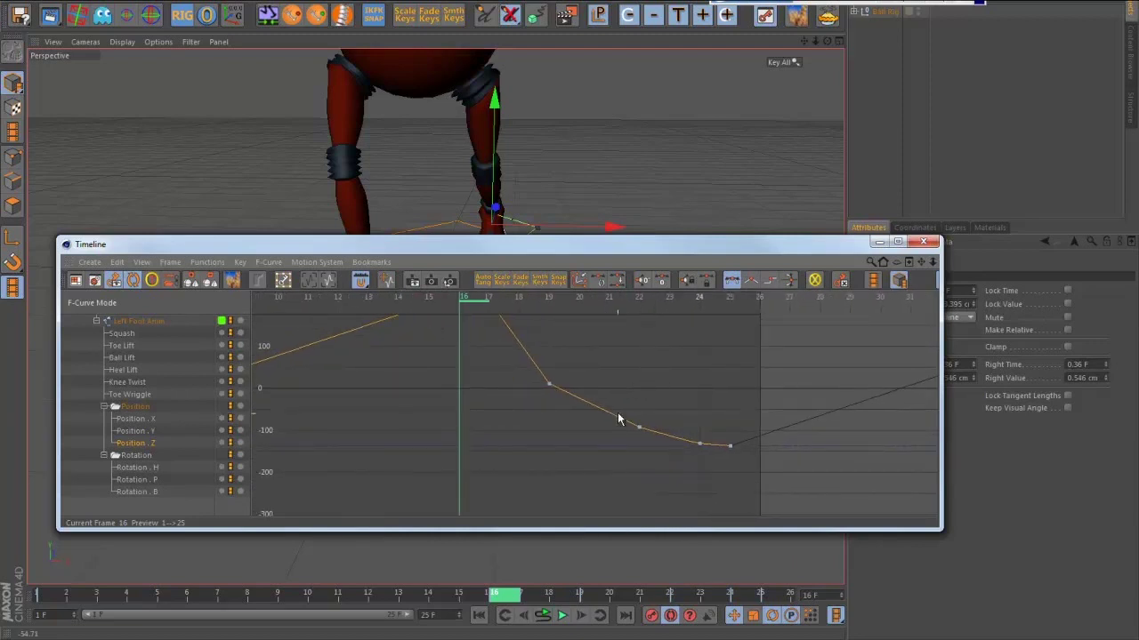
alt+right_drag(617, 418, 529, 394)
drag(516, 372, 689, 503)
alt+middle_drag(639, 399, 673, 427)
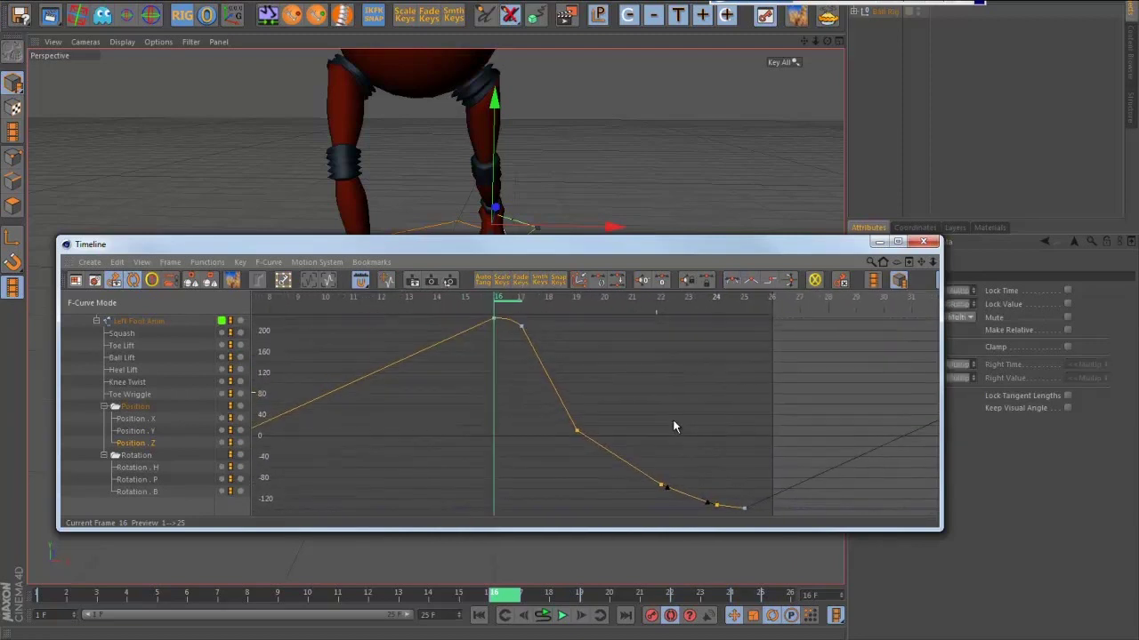
click(731, 283)
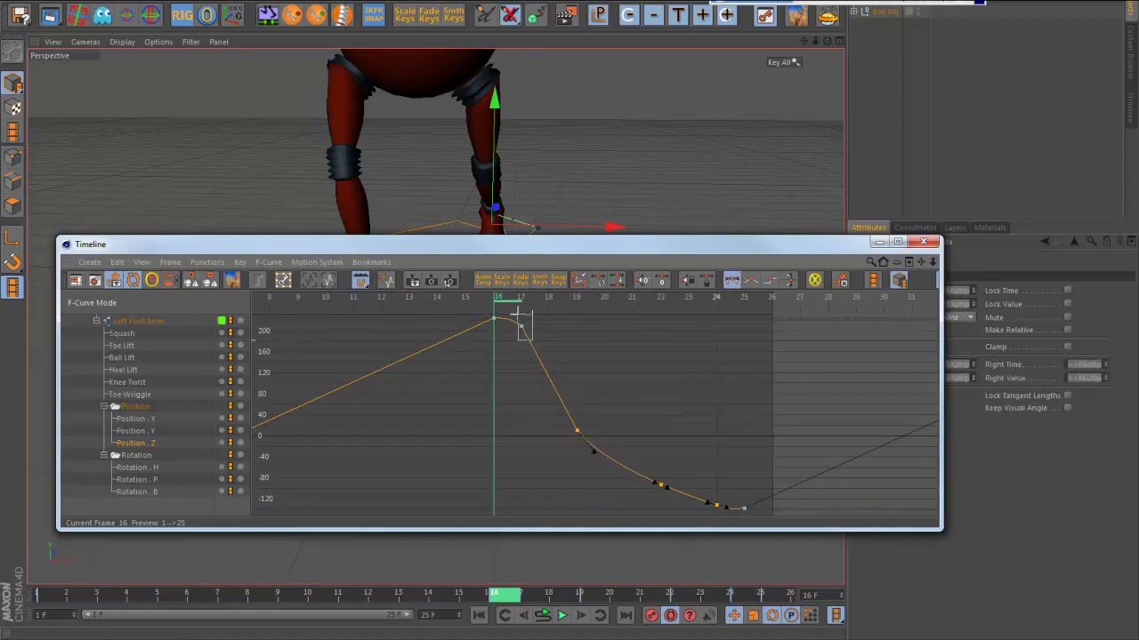
drag(515, 313, 515, 311)
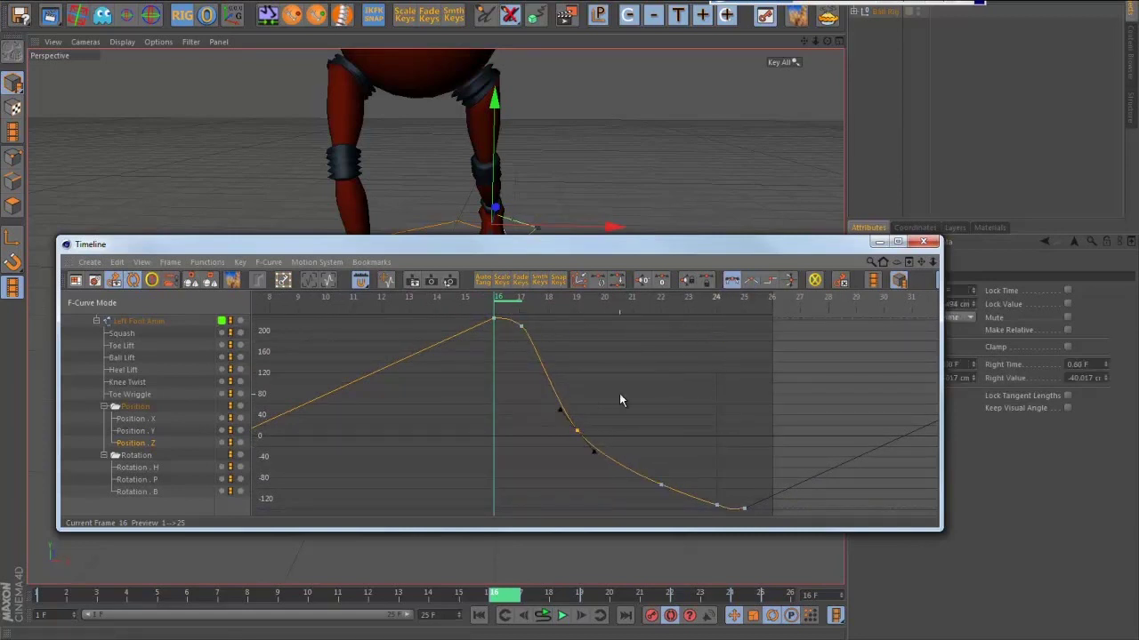
- Examine the left foot's Position Z curve between frames 24 and 25, then scrub the animation to frame 25
alt+middle_drag(724, 411, 667, 367)
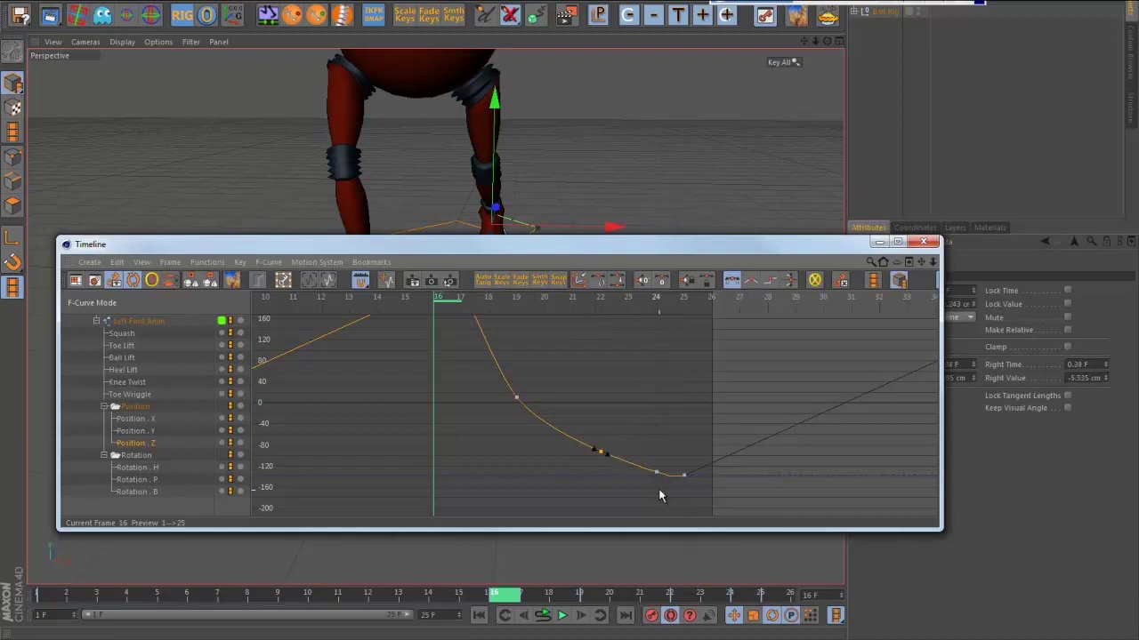
drag(708, 490, 643, 451)
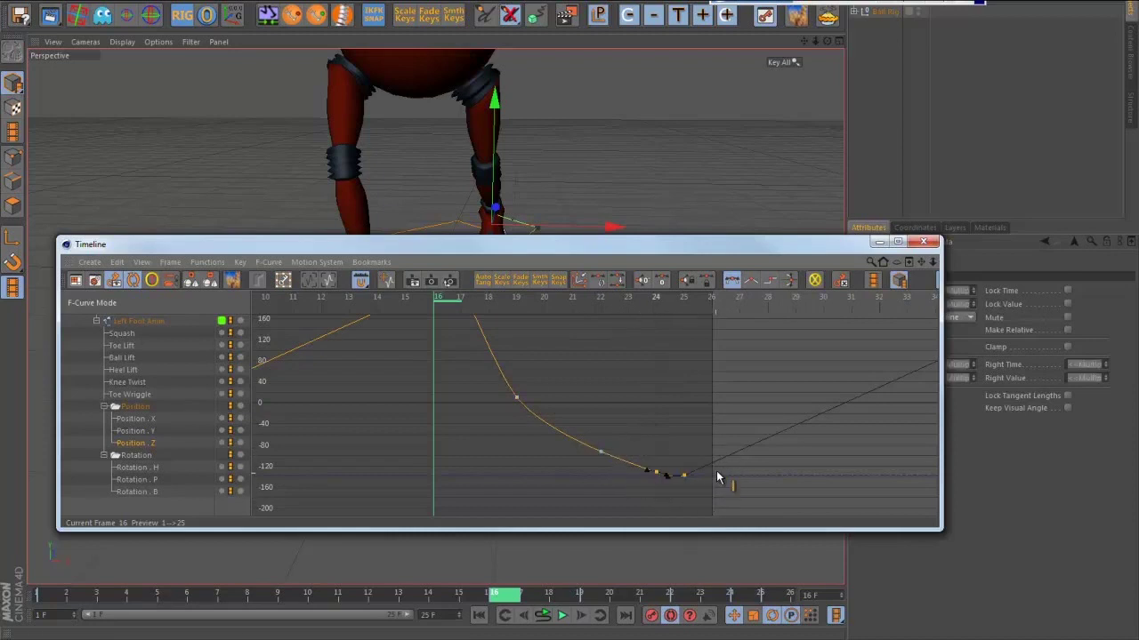
key(s)
click(606, 477)
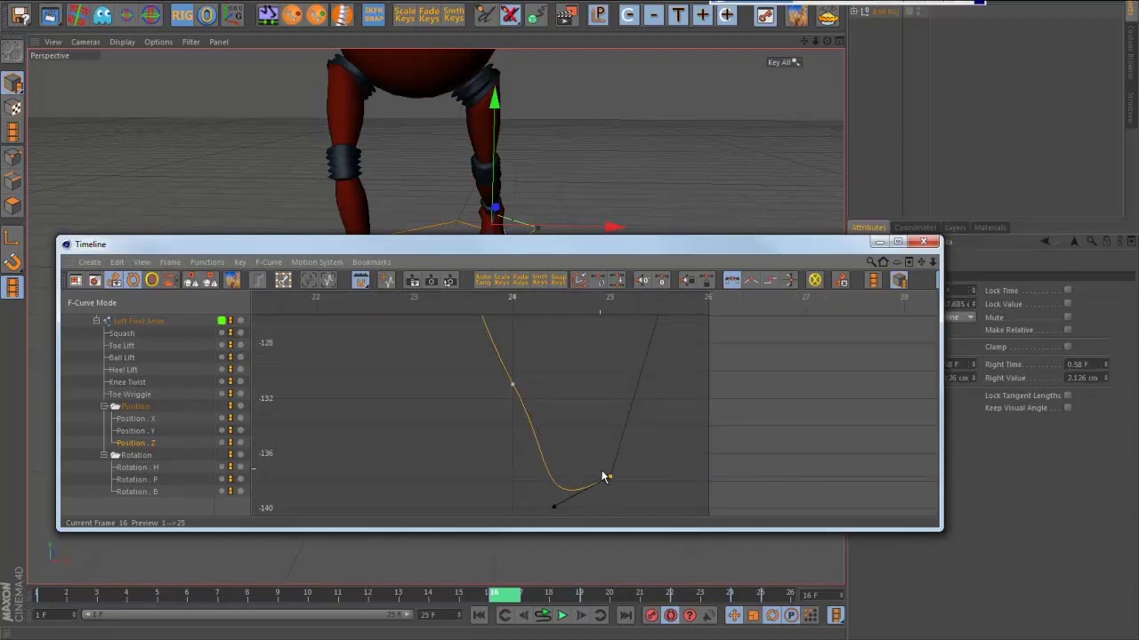
alt+right_drag(571, 509, 649, 396)
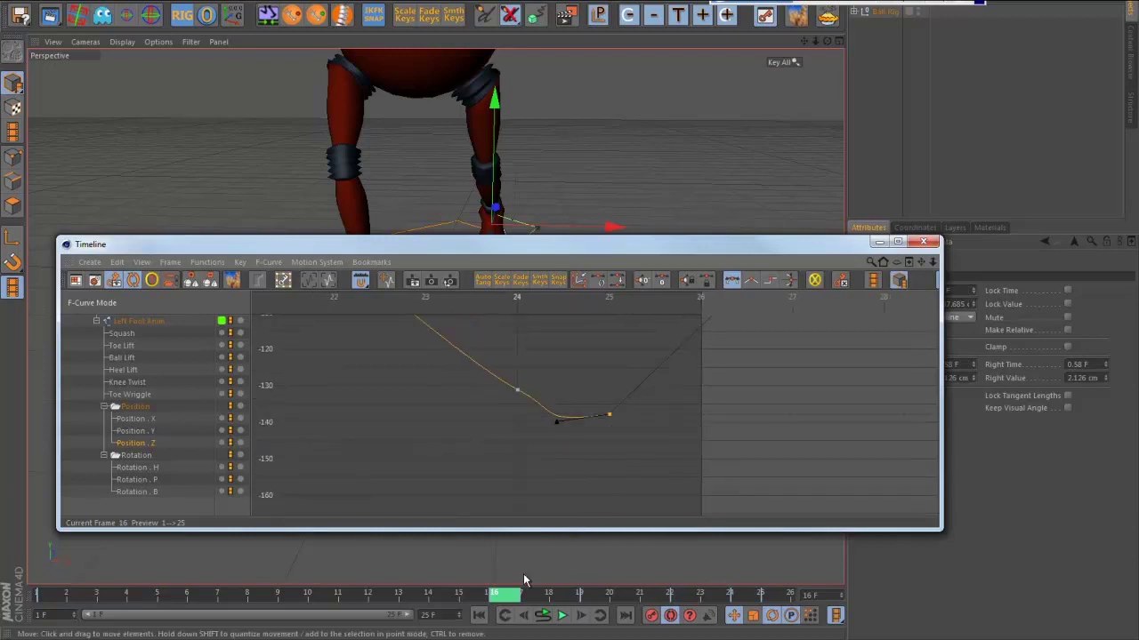
drag(505, 595, 781, 615)
- Select the right foot control and display its Position Z curve in the timeline, clear of the feet
drag(621, 251, 579, 357)
click(410, 258)
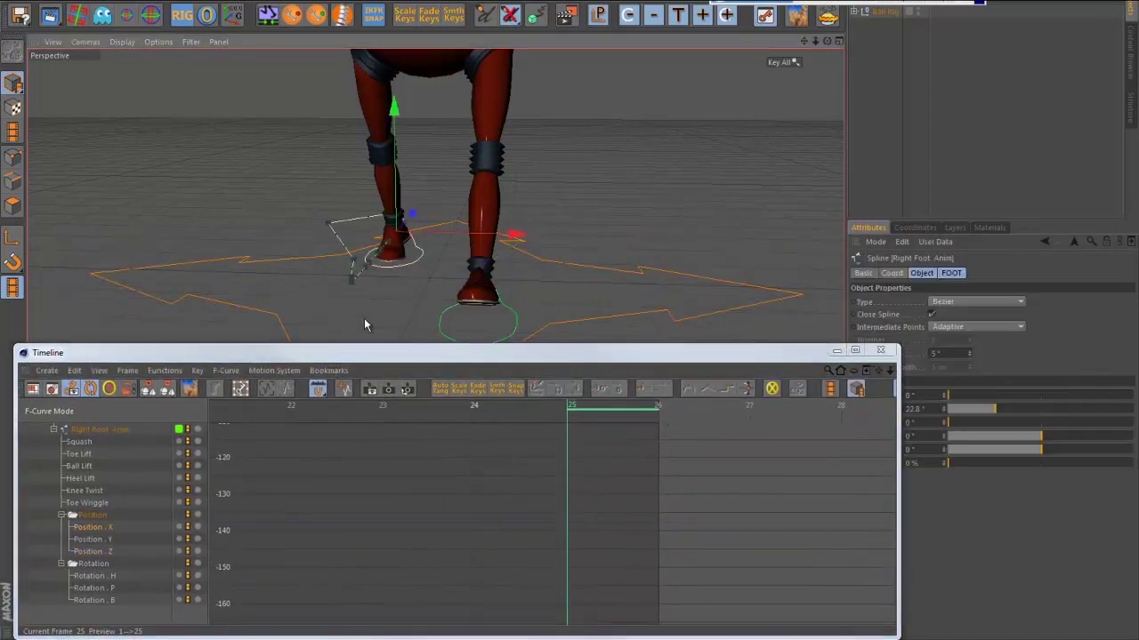
click(93, 552)
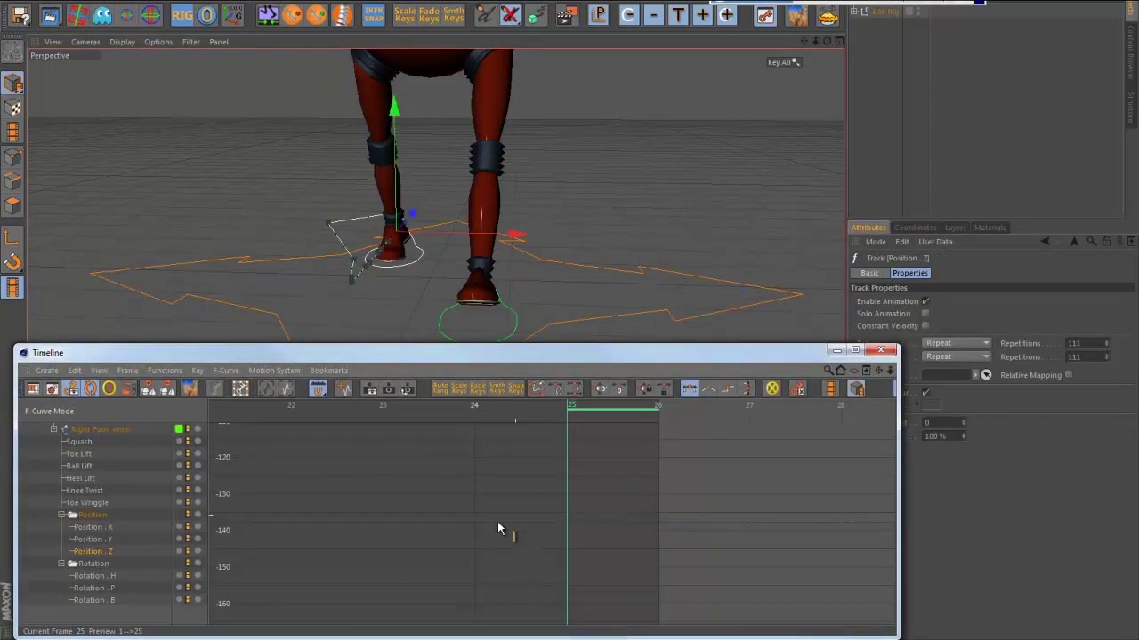
- Delete the right foot's Position Z keys at frames 17, 20 and 24
mouse_move(497, 522)
alt+right_down()
mouse_move(561, 478)
mouse_move(485, 510)
alt+right_up()
alt+middle_drag(484, 510, 584, 487)
alt+right_drag(583, 487, 318, 345)
alt+right_drag(634, 456, 566, 492)
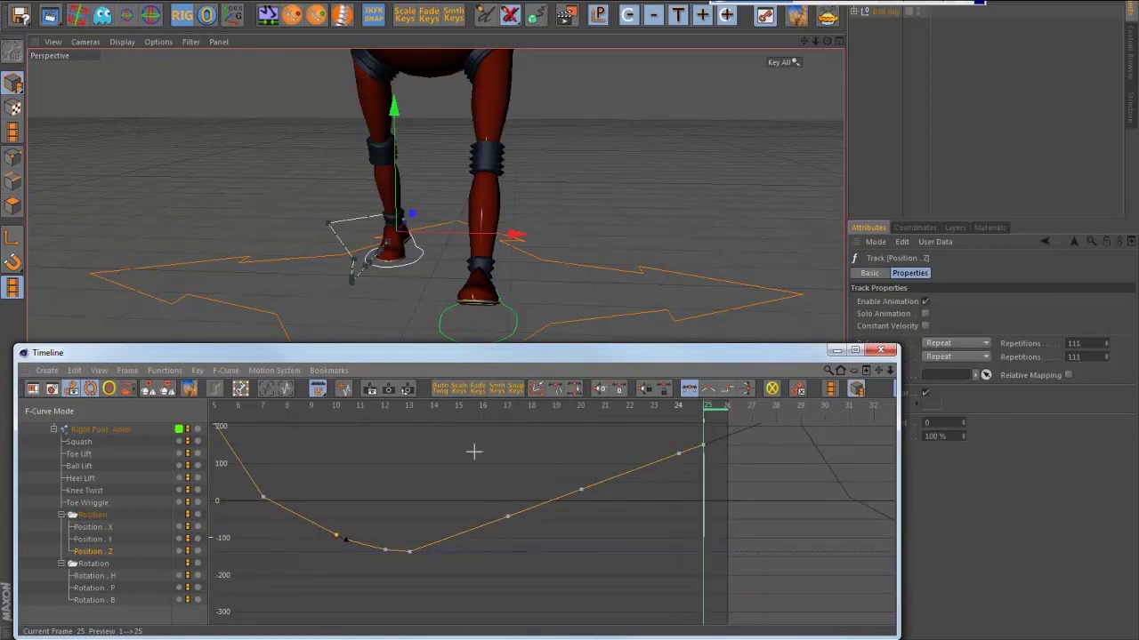
drag(472, 451, 474, 452)
key(Delete)
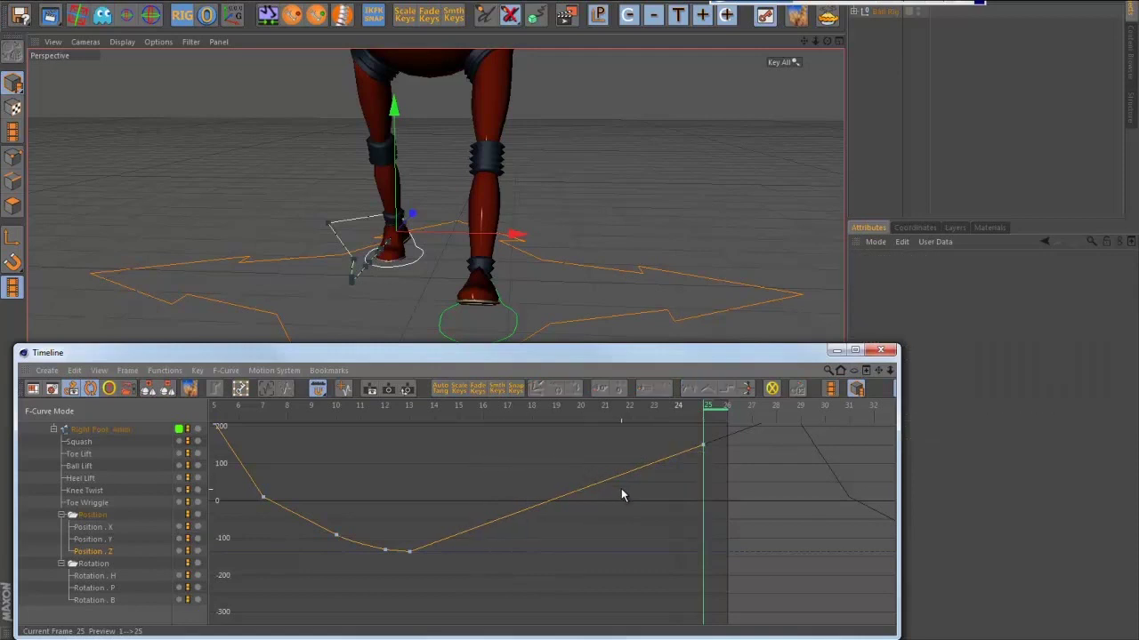
- Set the right foot's Position Z keys at frames 5, 7 and 10 to spline interpolation
alt+middle_drag(421, 498, 529, 498)
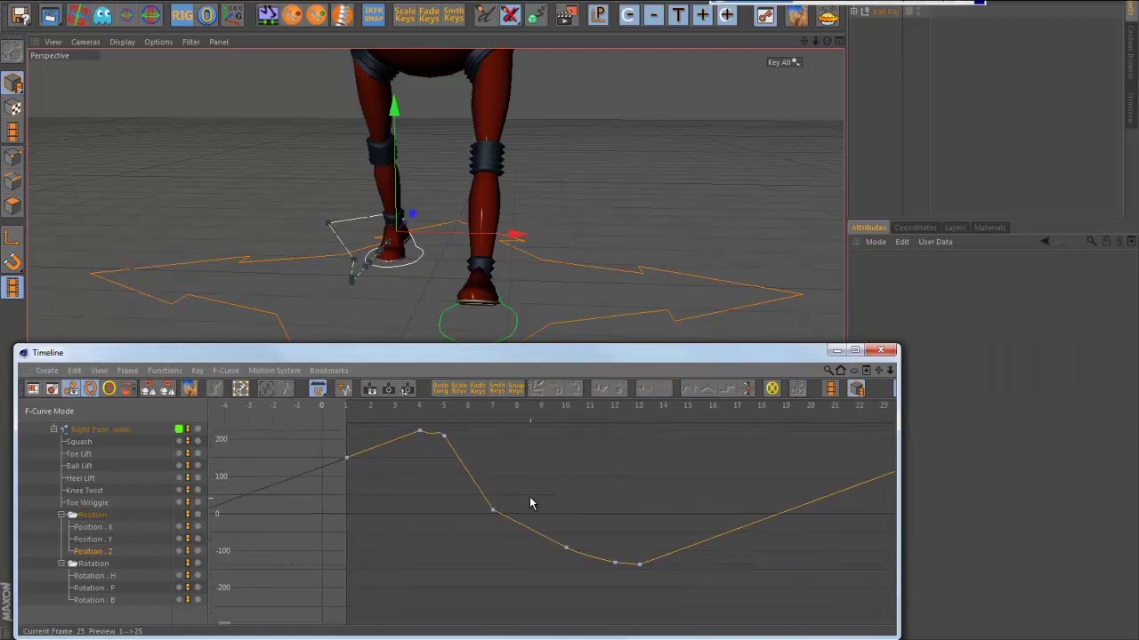
click(623, 582)
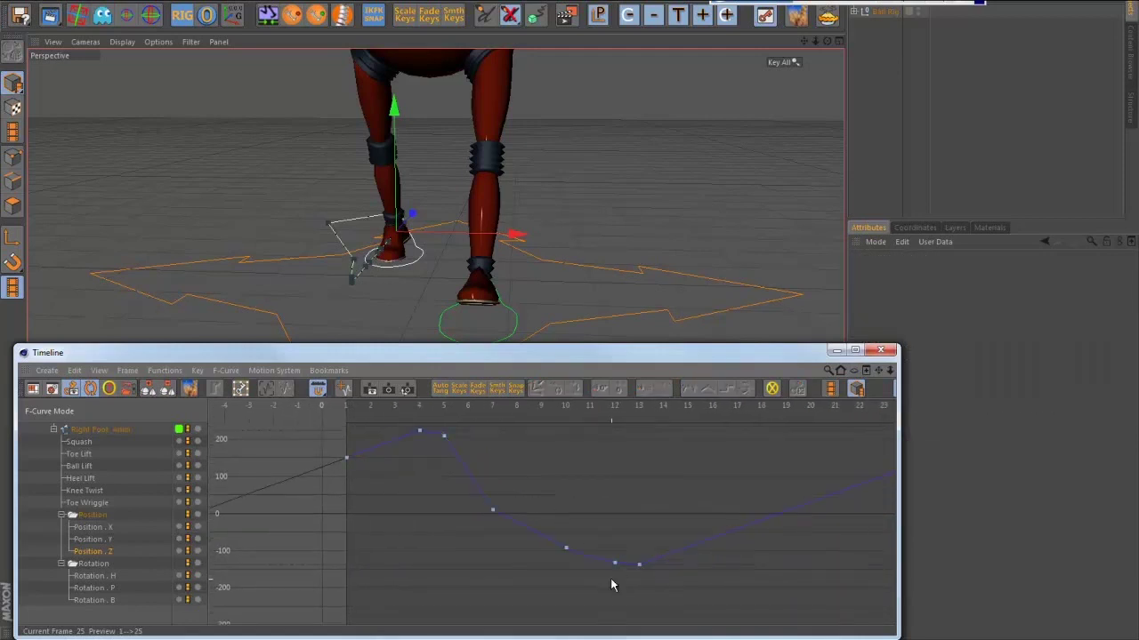
click(447, 434)
click(690, 389)
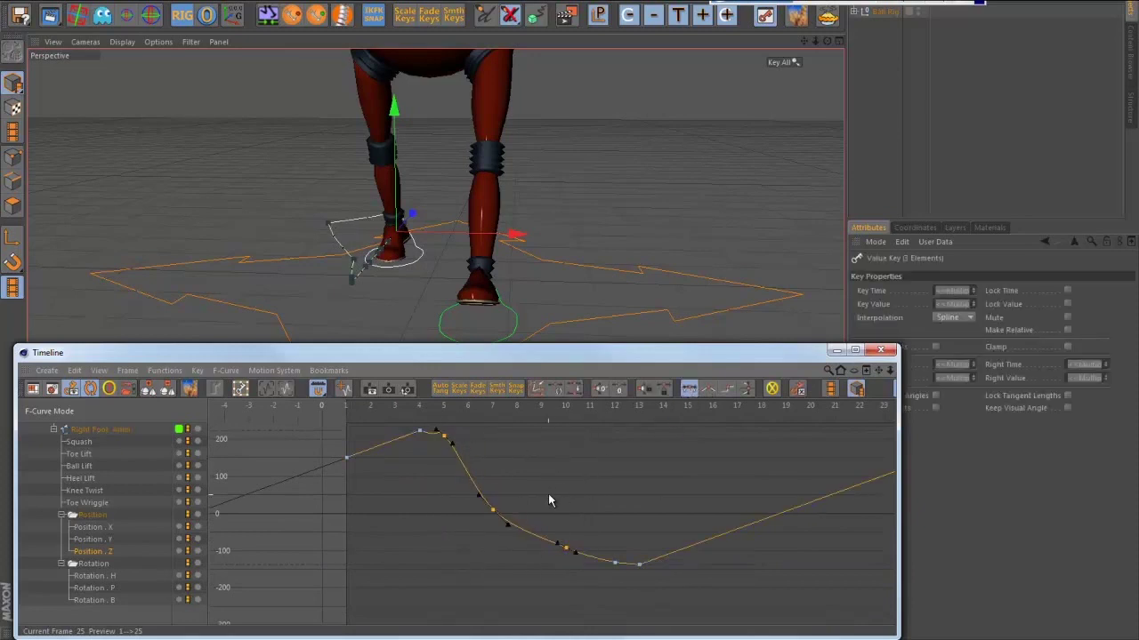
- Inspect the right foot's Position Z key tangents and play the walk cycle to review it from the side and front
click(492, 511)
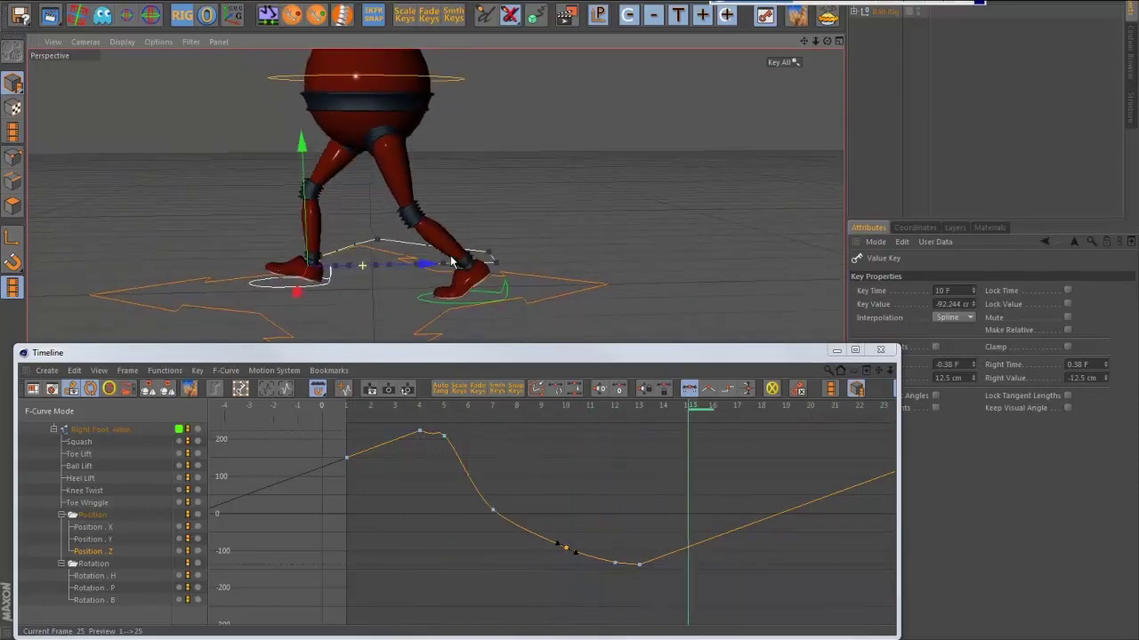
click(670, 284)
alt+right_drag(575, 290, 539, 313)
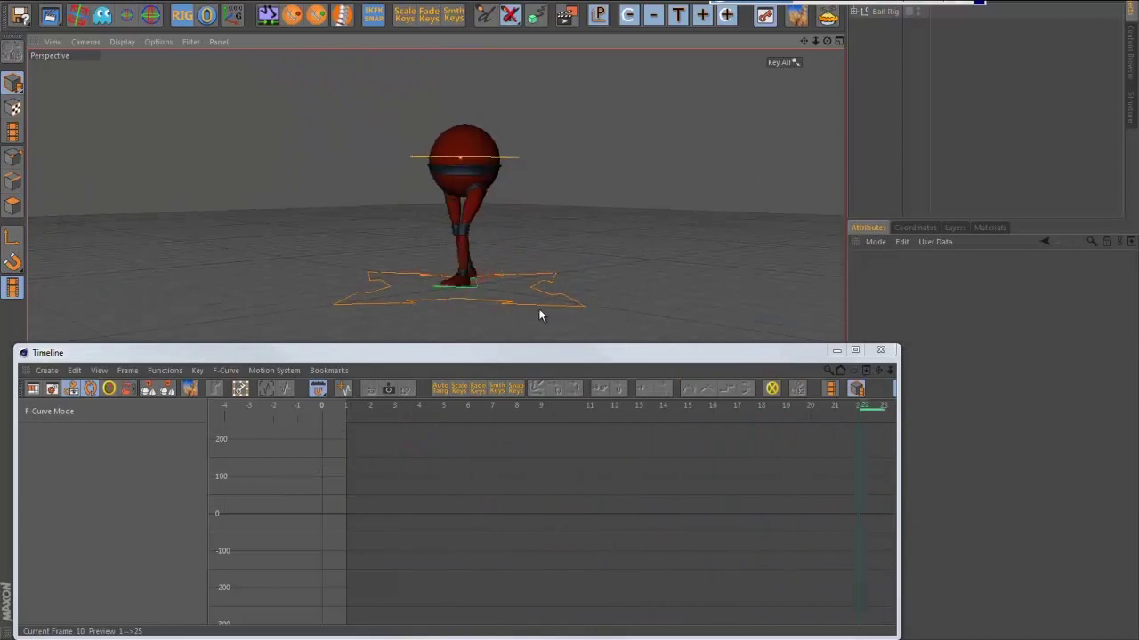
alt+drag(466, 286, 606, 328)
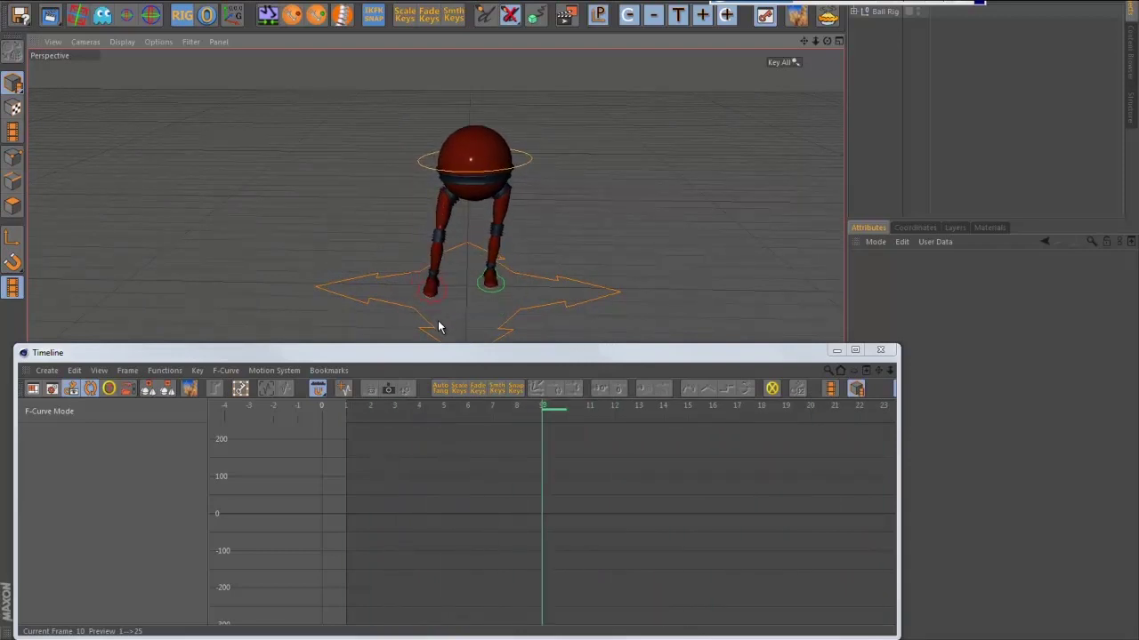
key(F8)
- Go to frame 7 and raise the right foot's Position X key there to about -0.17 cm
click(455, 272)
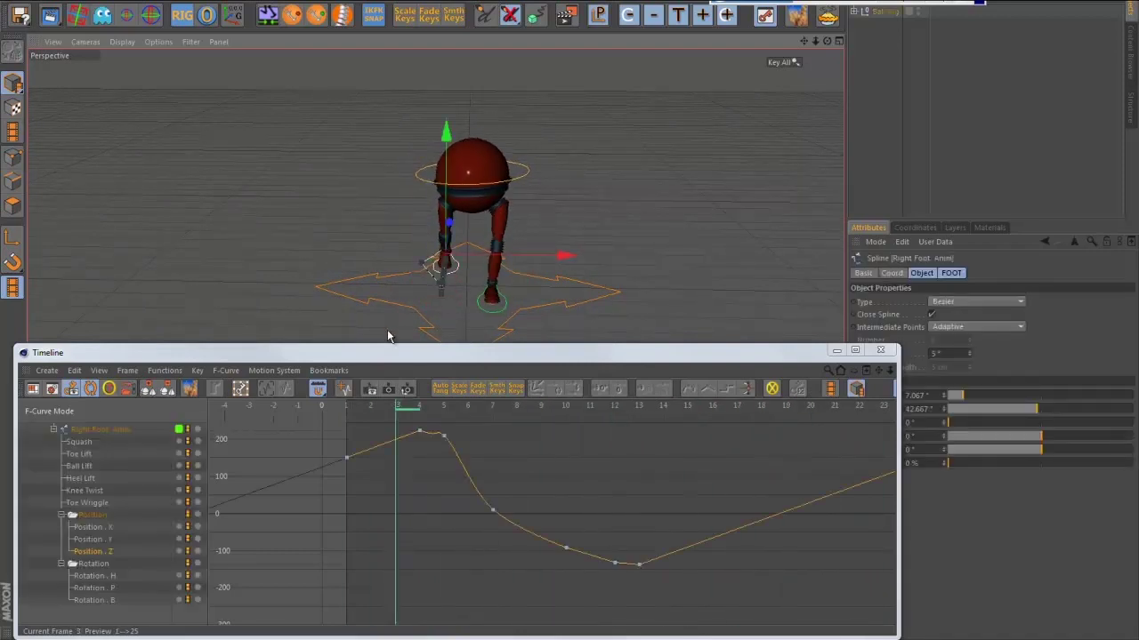
click(93, 527)
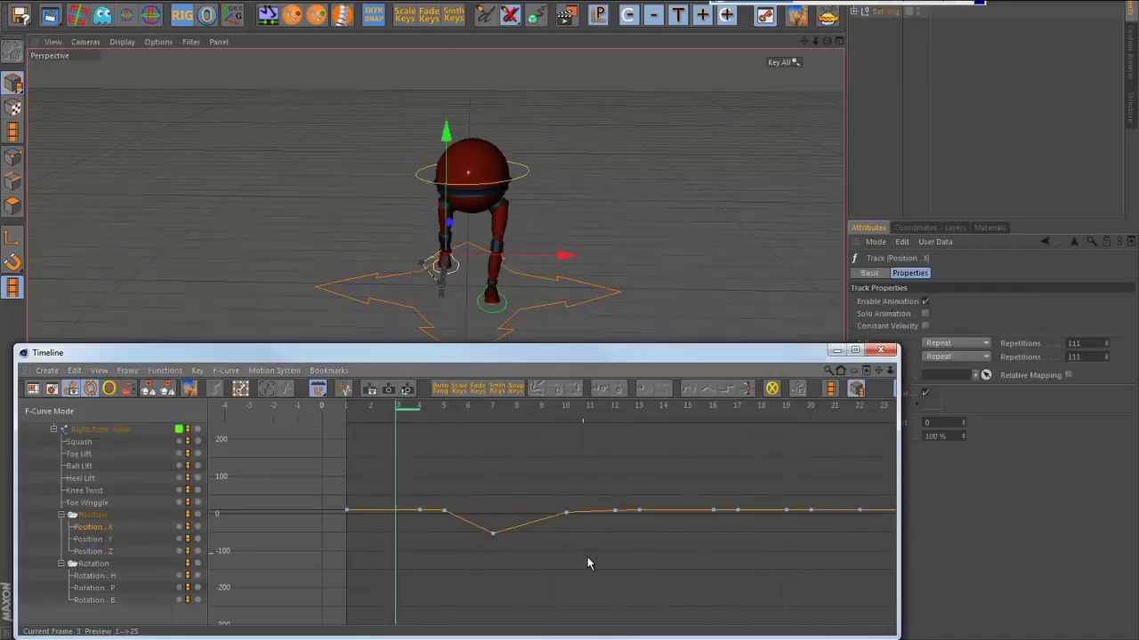
drag(436, 480, 433, 479)
key(s)
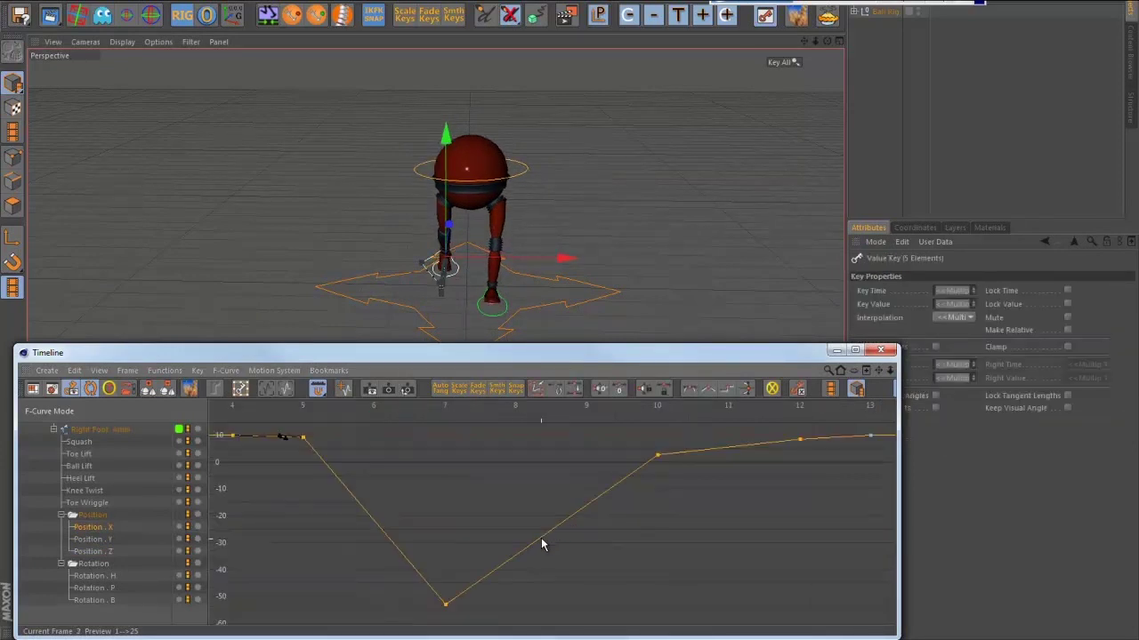
alt+right_drag(607, 516, 452, 566)
alt+right_drag(541, 516, 358, 480)
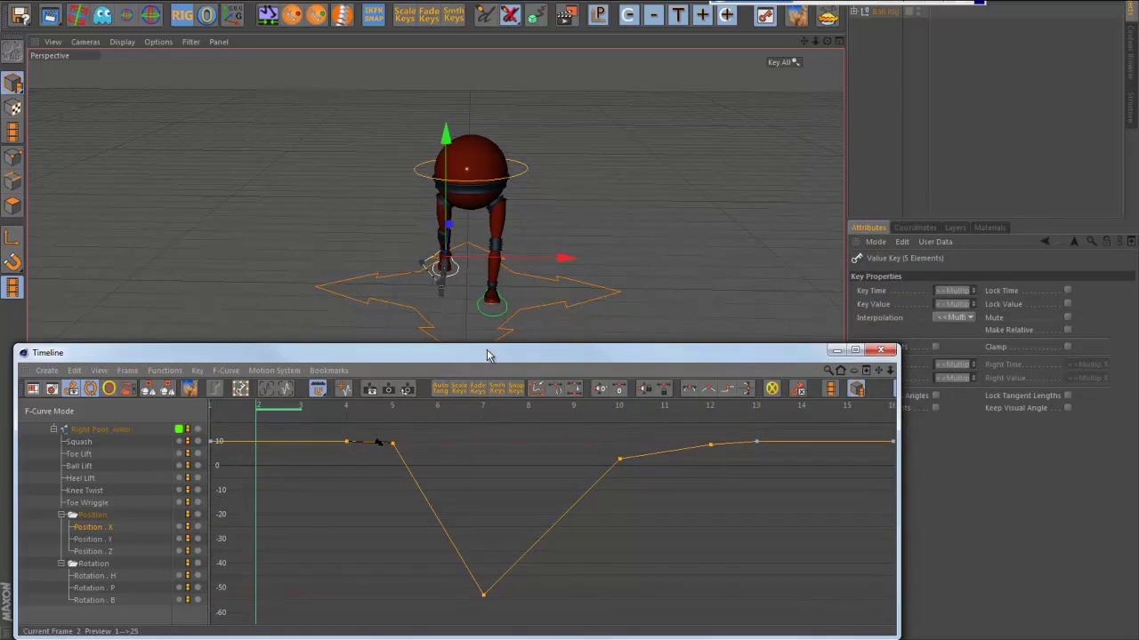
mouse_move(491, 346)
mouse_down()
mouse_move(495, 379)
mouse_move(490, 330)
mouse_up()
mouse_move(118, 587)
mouse_down()
mouse_move(265, 603)
mouse_move(242, 604)
mouse_up()
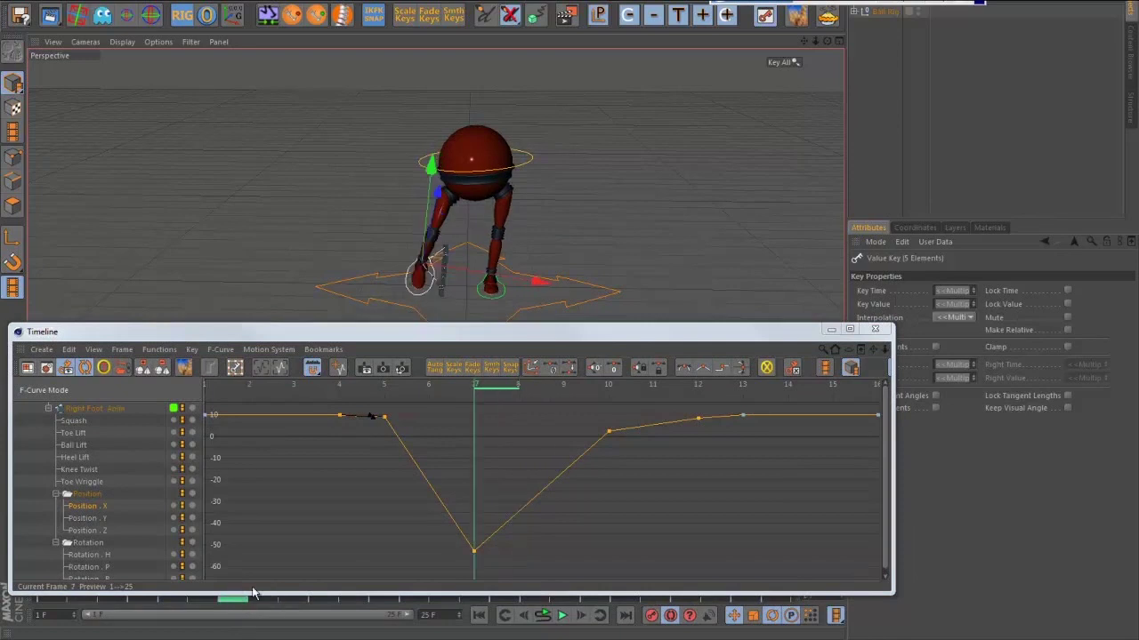
drag(495, 562, 474, 448)
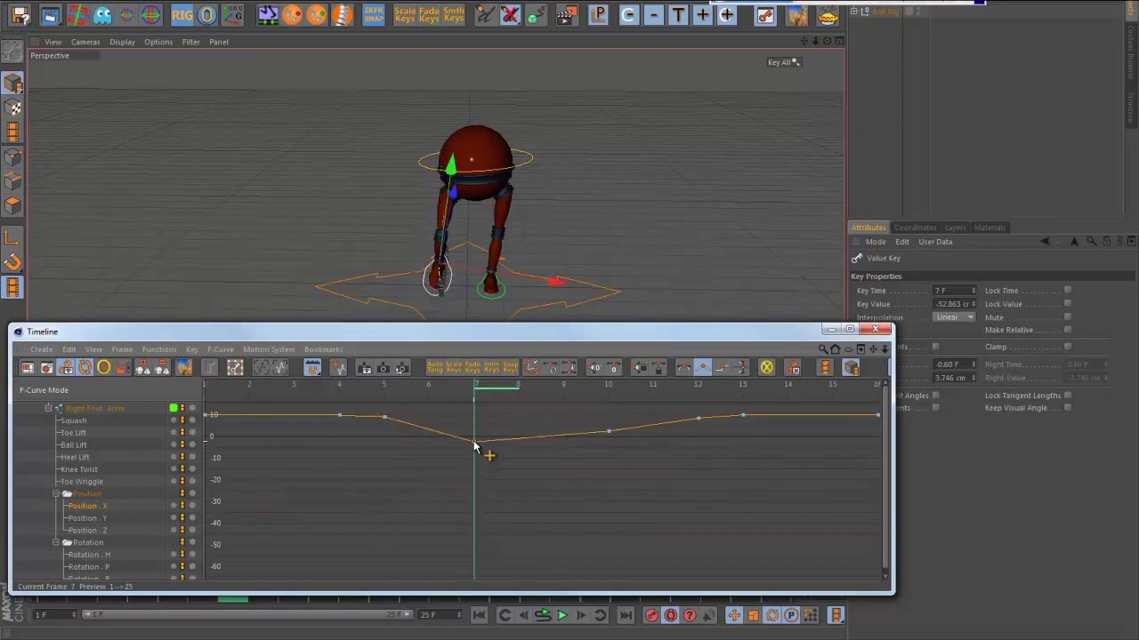
- Lower the left foot's Position X key at frame 19 to about 0.26 cm
click(684, 246)
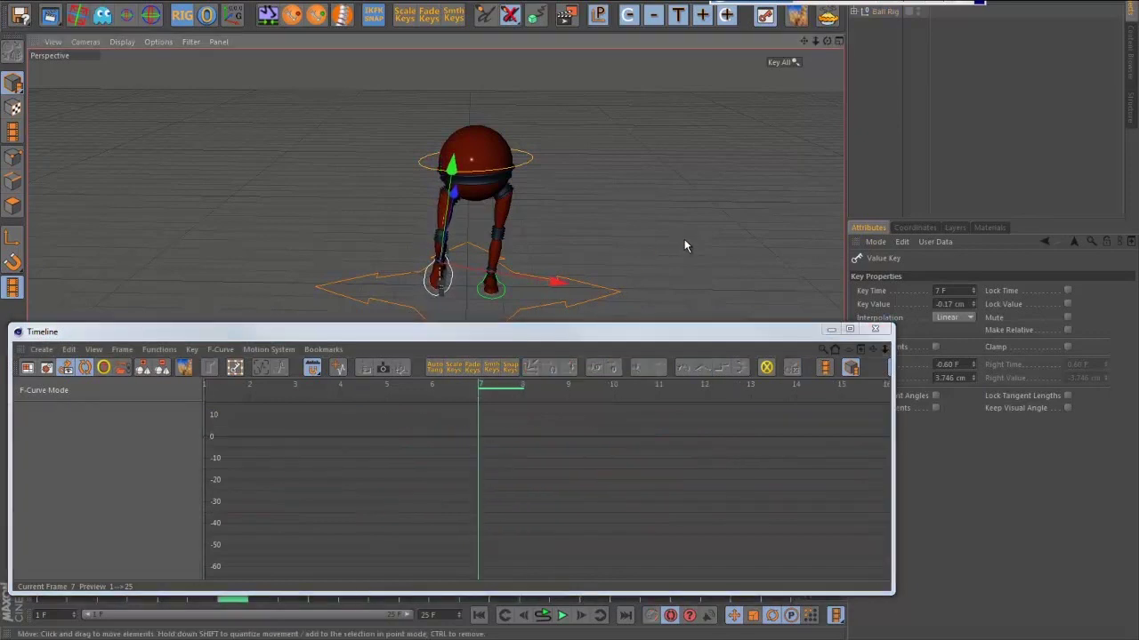
click(504, 292)
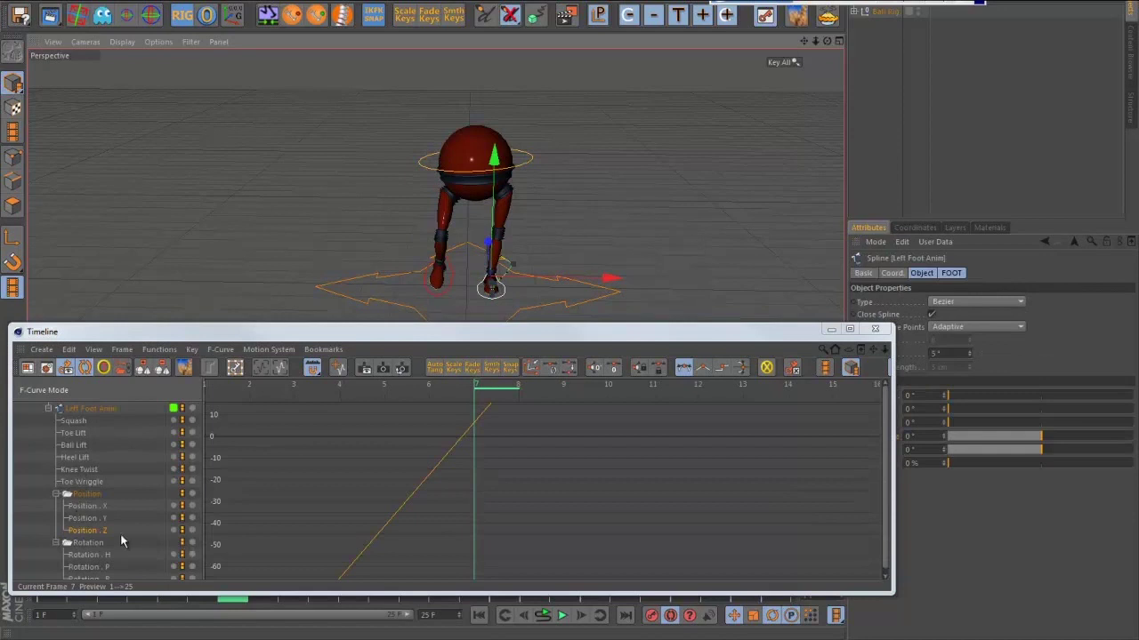
click(90, 507)
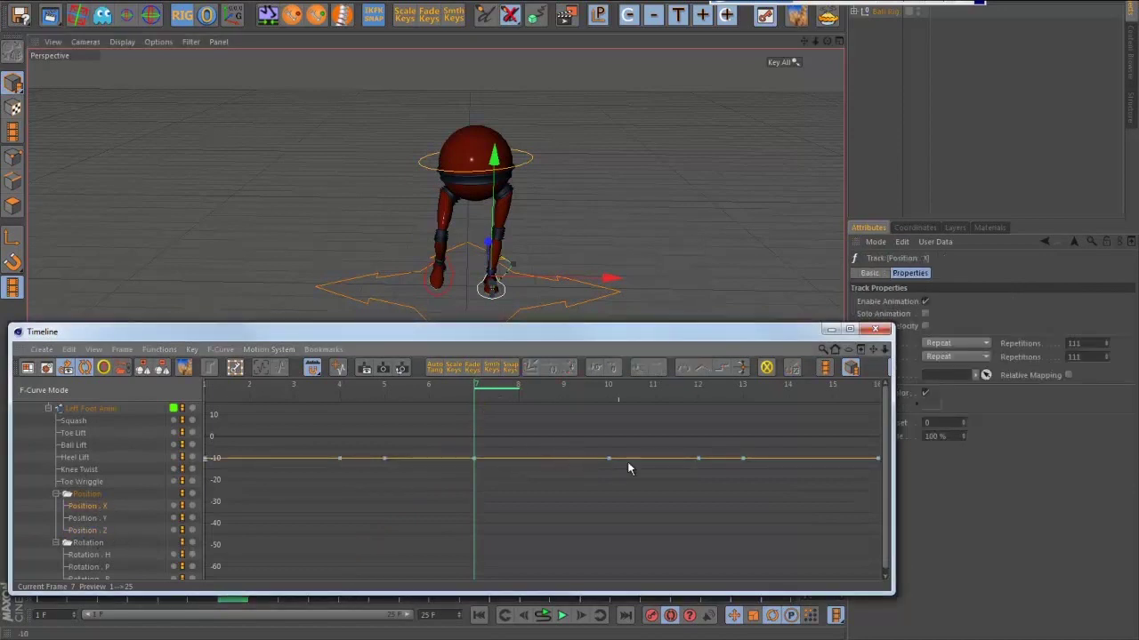
alt+right_drag(628, 461, 356, 445)
alt+middle_drag(657, 426, 270, 482)
alt+right_drag(667, 441, 520, 439)
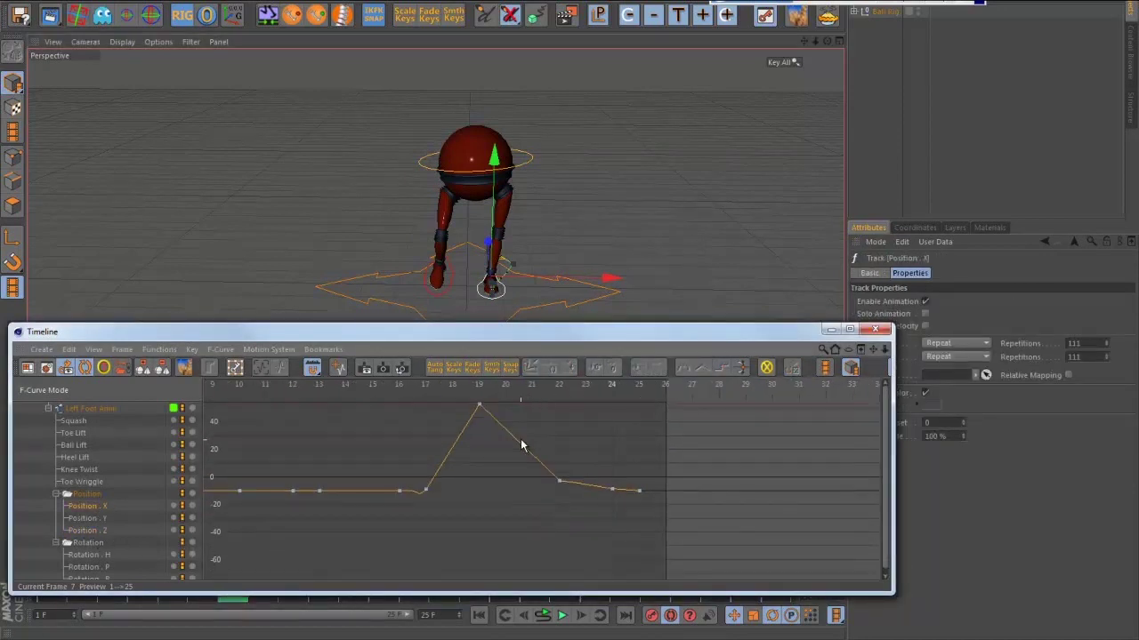
middle_drag(521, 439, 548, 453)
drag(461, 399, 462, 400)
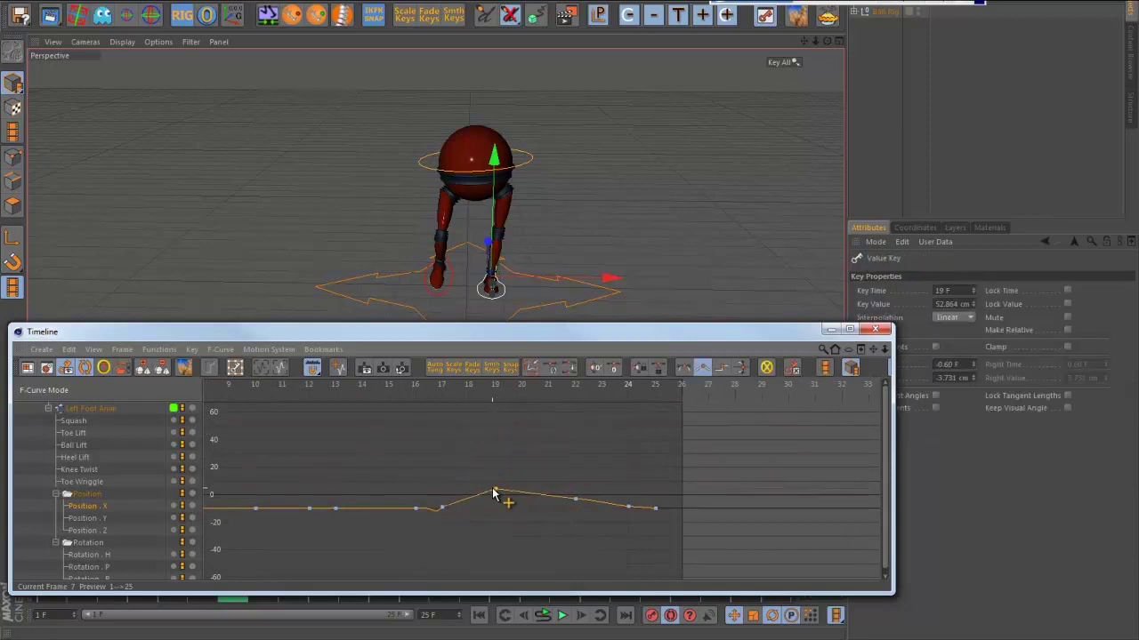
- Set the left foot's Position X keys at frames 17, 19 and 22 to spline interpolation
alt+right_drag(540, 465, 459, 440)
alt+middle_drag(460, 441, 486, 286)
alt+right_drag(603, 465, 701, 423)
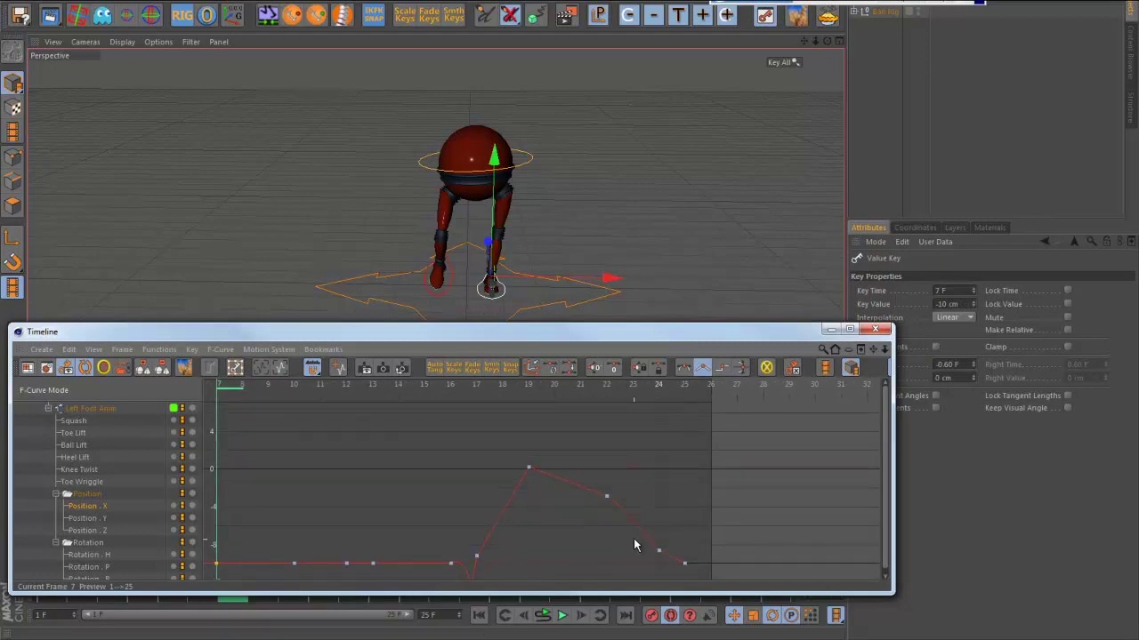
drag(634, 549, 444, 447)
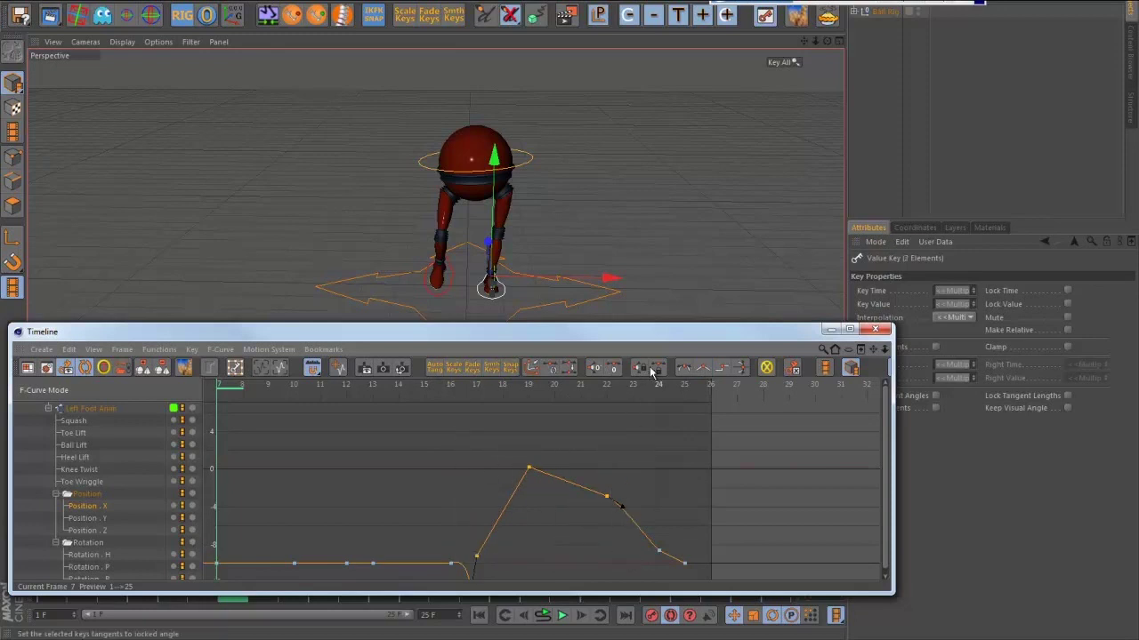
click(682, 368)
- Adjust the tangents of the left foot's Position X keys at frames 17, 19 and 22 into a smooth arc
click(527, 467)
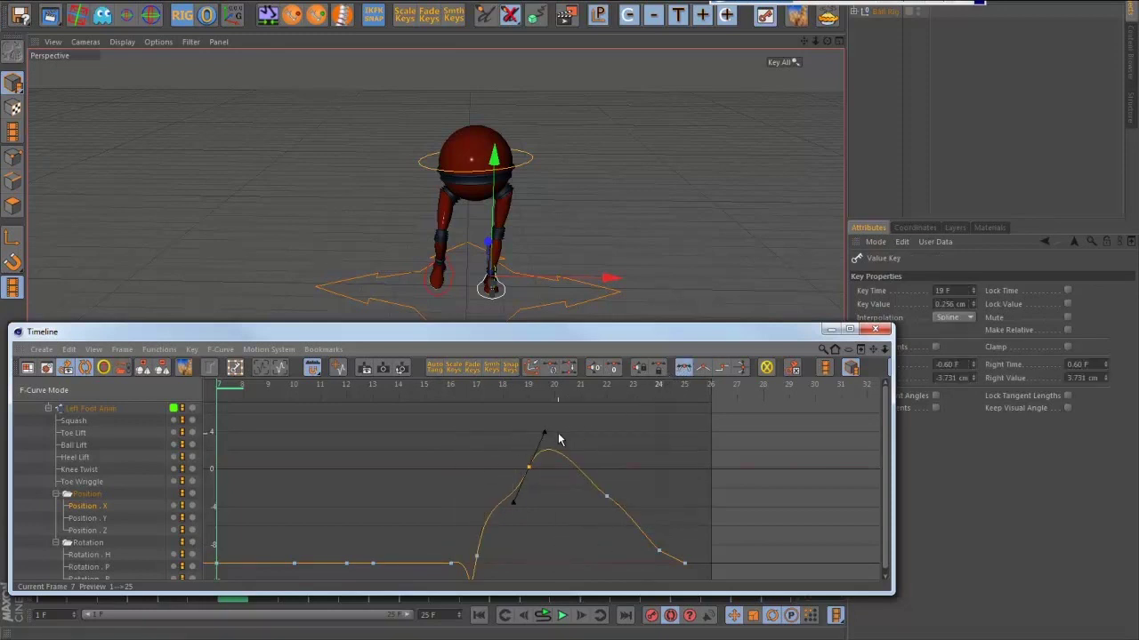
click(551, 435)
click(528, 467)
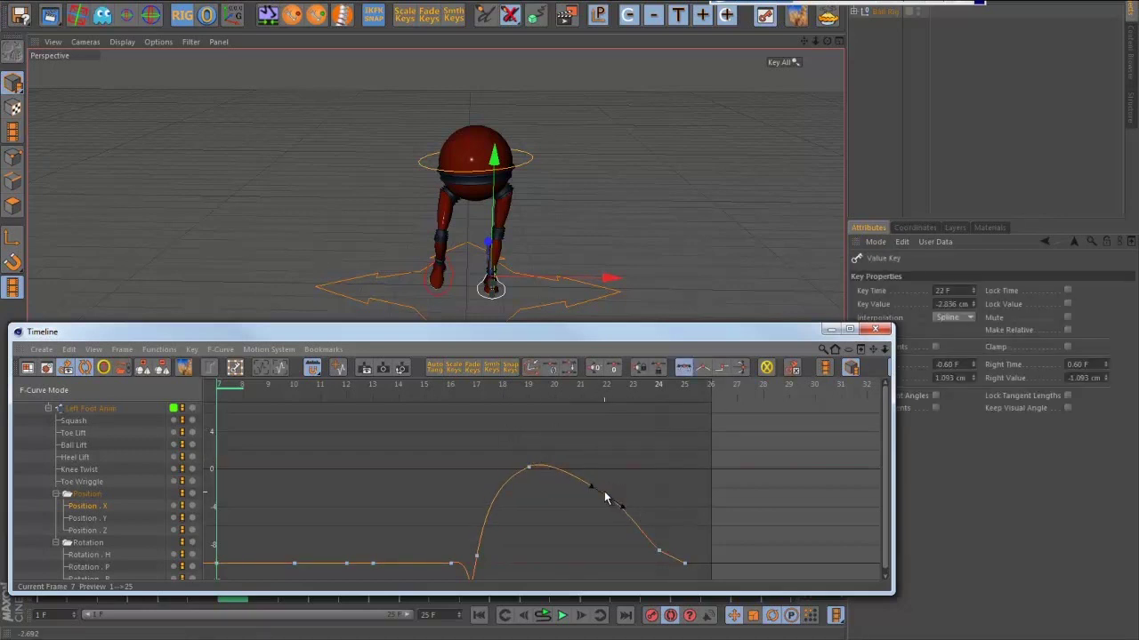
alt+middle_drag(500, 498, 523, 469)
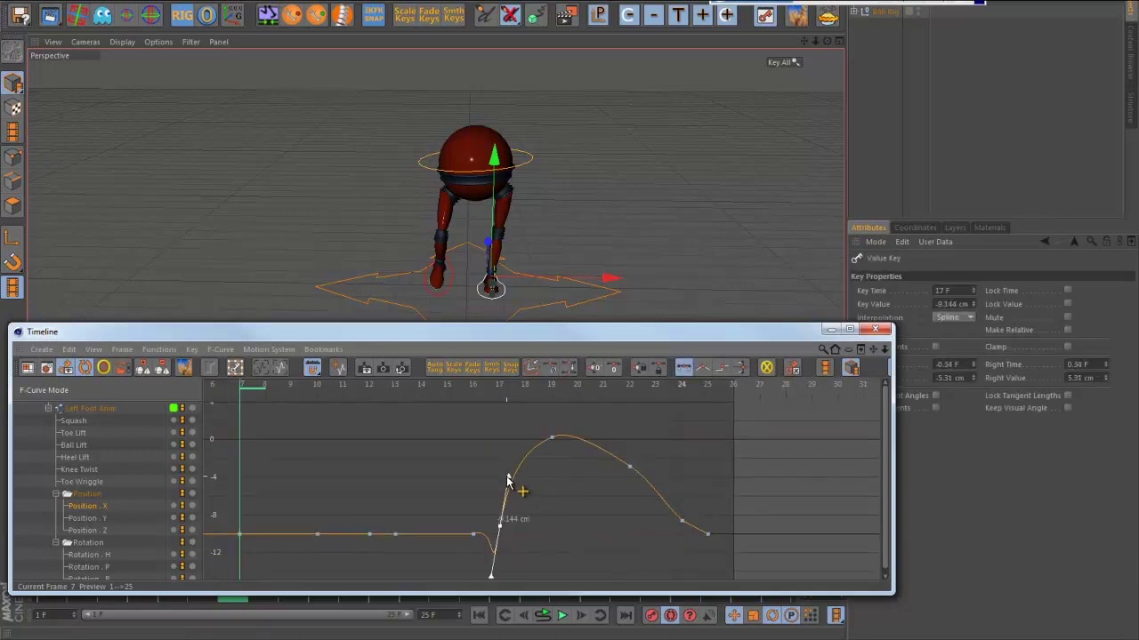
drag(507, 476, 510, 486)
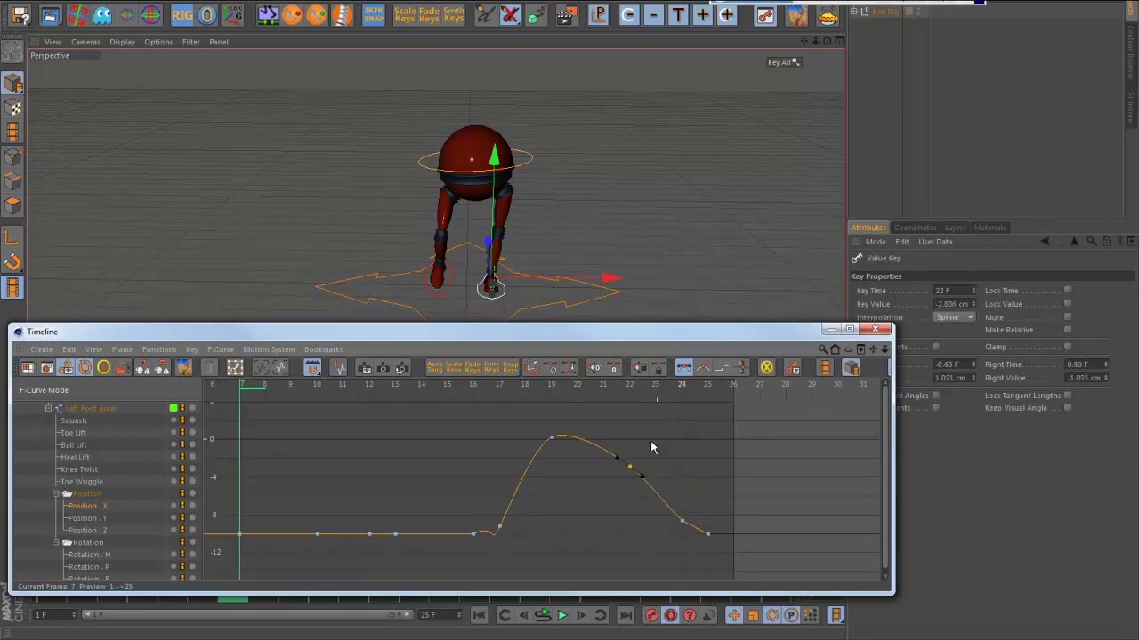
- Set the right foot's Position X keys at frames 5, 7, 10 and 12 to spline interpolation
alt+drag(735, 246, 631, 270)
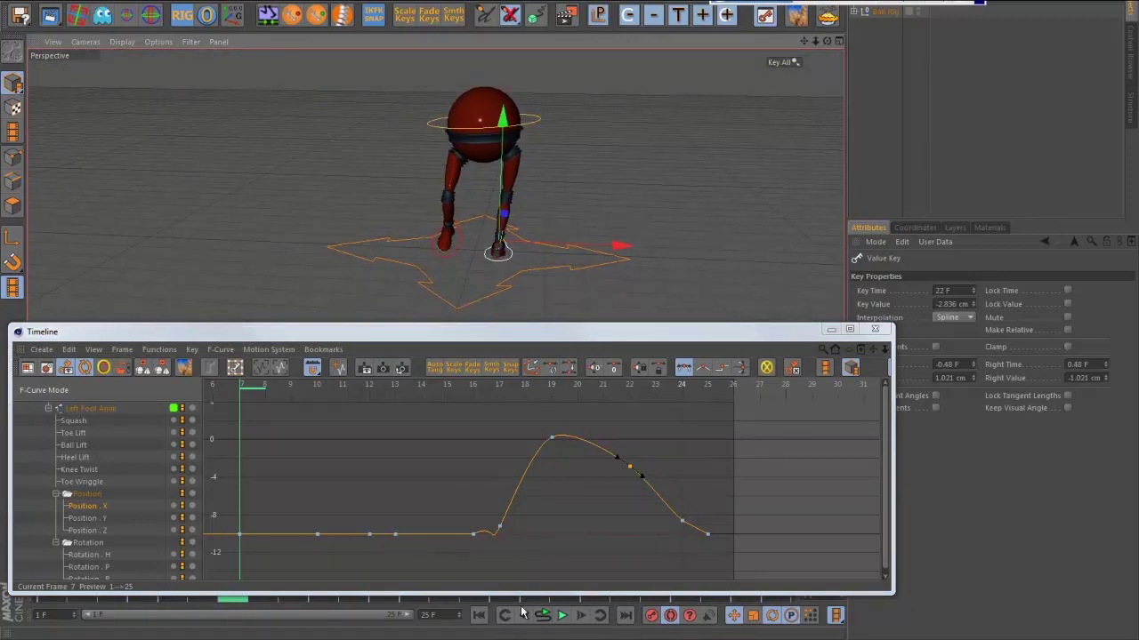
click(577, 280)
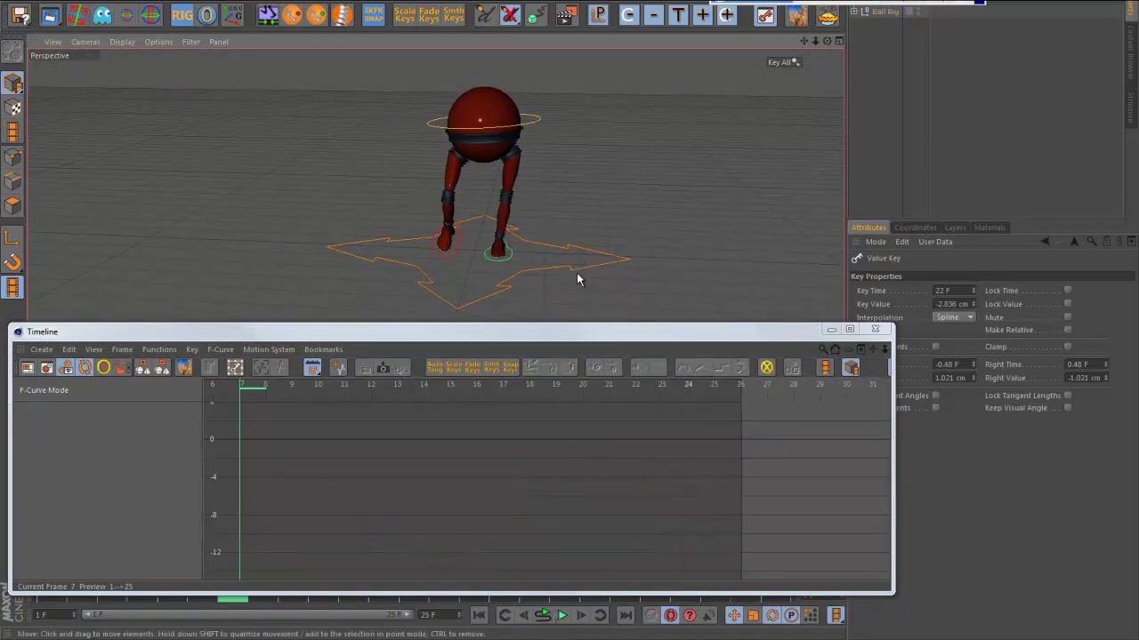
click(458, 255)
click(94, 507)
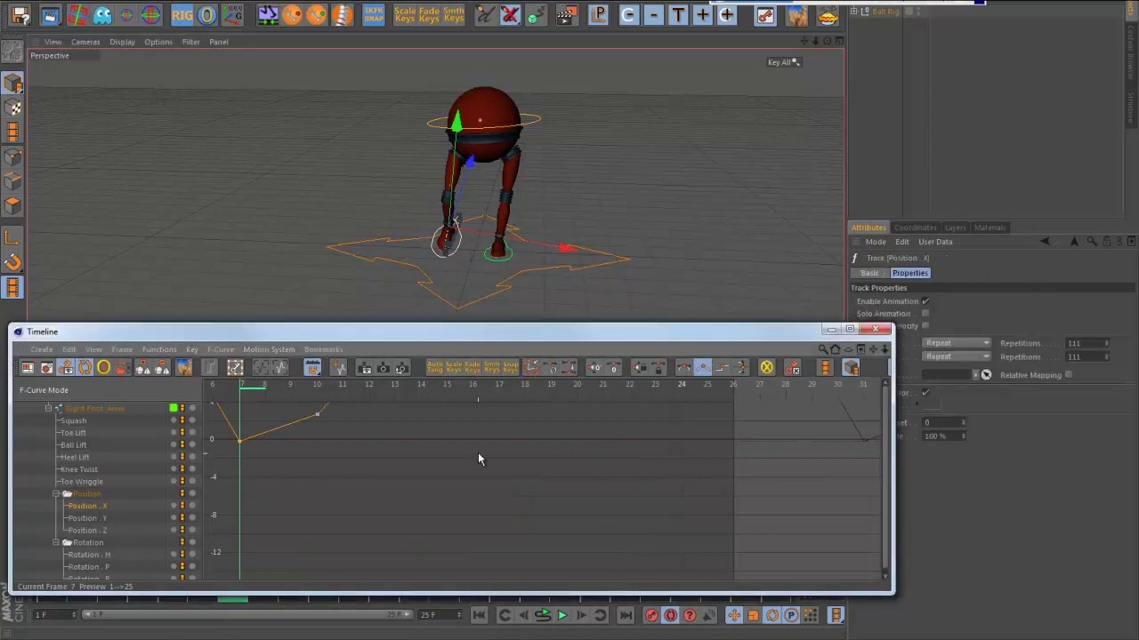
alt+right_drag(478, 452, 413, 530)
alt+middle_drag(303, 510, 576, 527)
alt+right_drag(575, 526, 481, 400)
alt+middle_drag(588, 451, 539, 479)
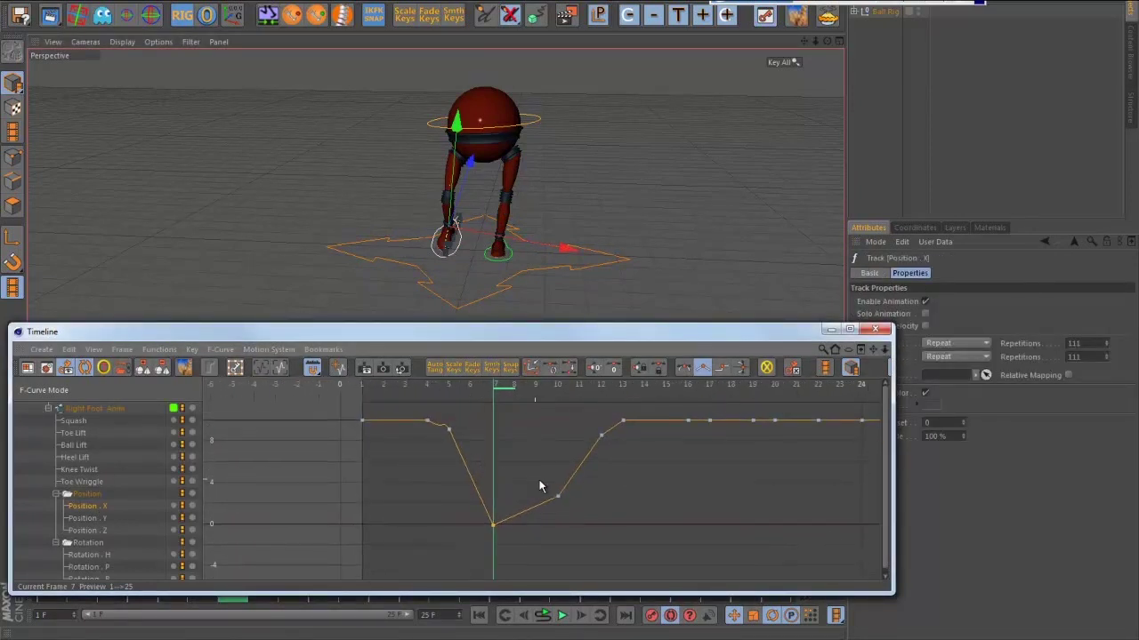
drag(628, 534, 446, 426)
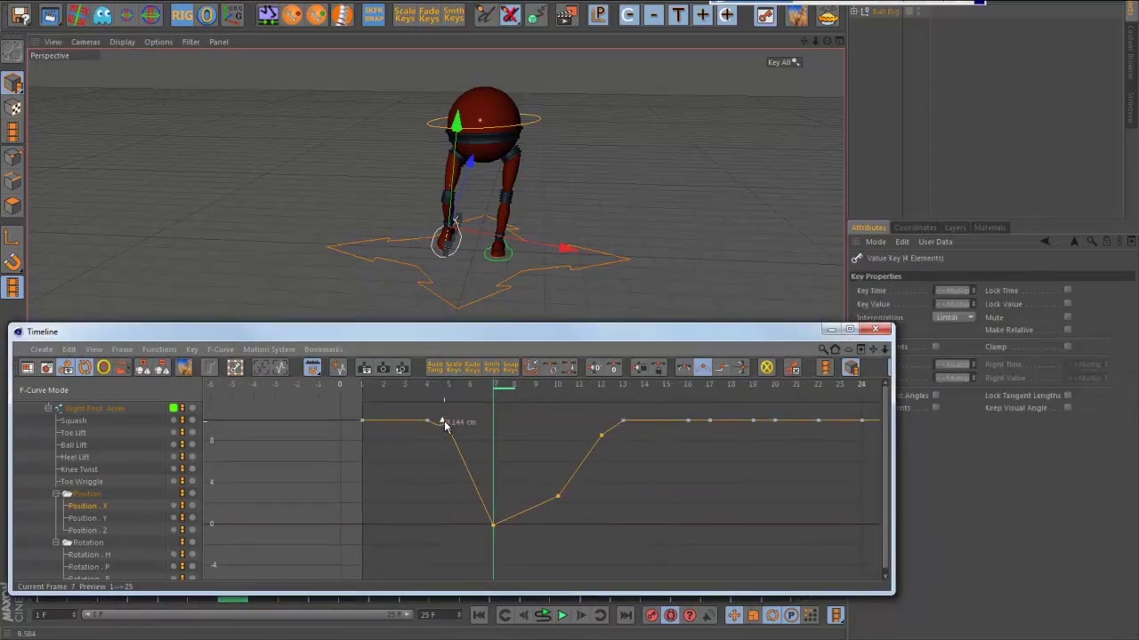
click(684, 367)
- Adjust the tangents of the right foot's Position X keys at frames 7, 10 and 12 into a smooth dip
click(586, 517)
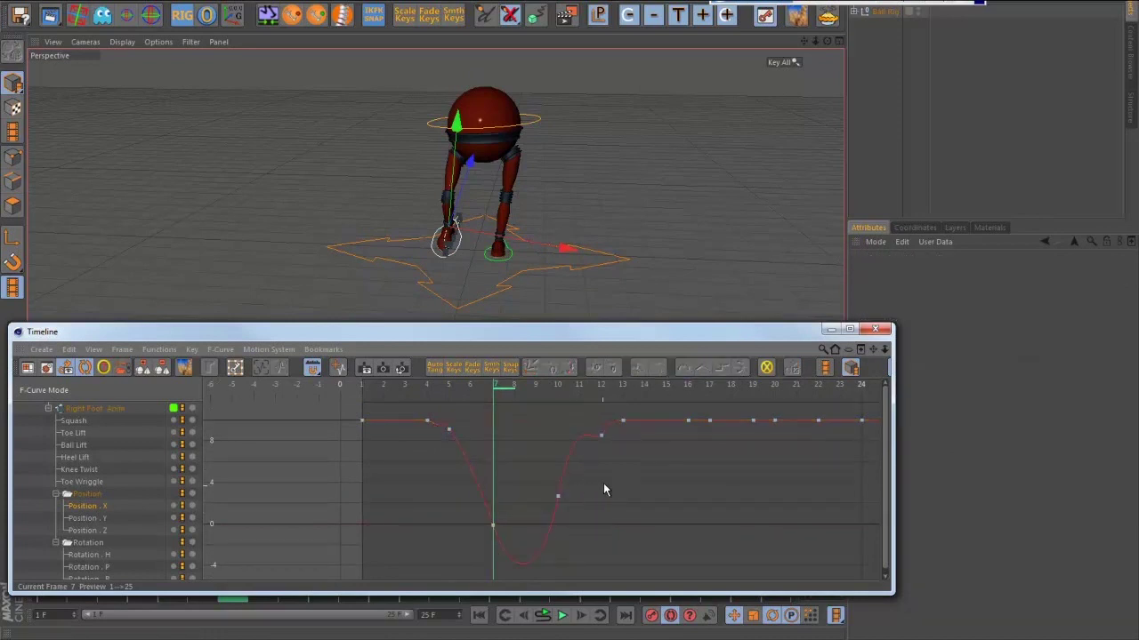
click(558, 495)
alt+middle_drag(597, 494, 567, 461)
alt+right_drag(620, 462, 731, 379)
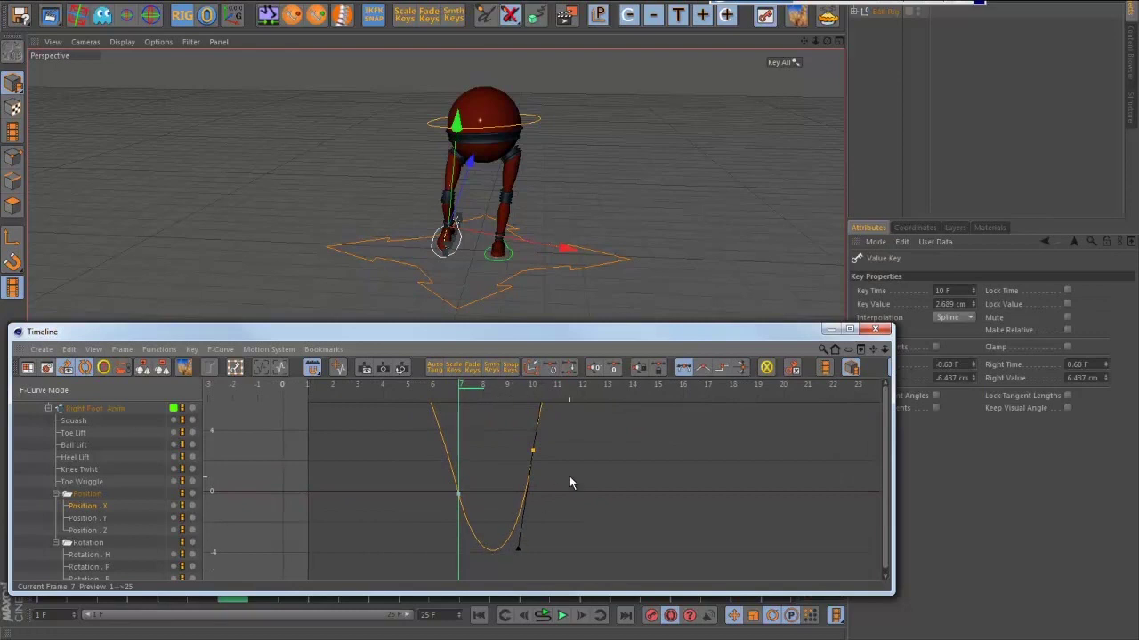
alt+right_drag(592, 480, 610, 562)
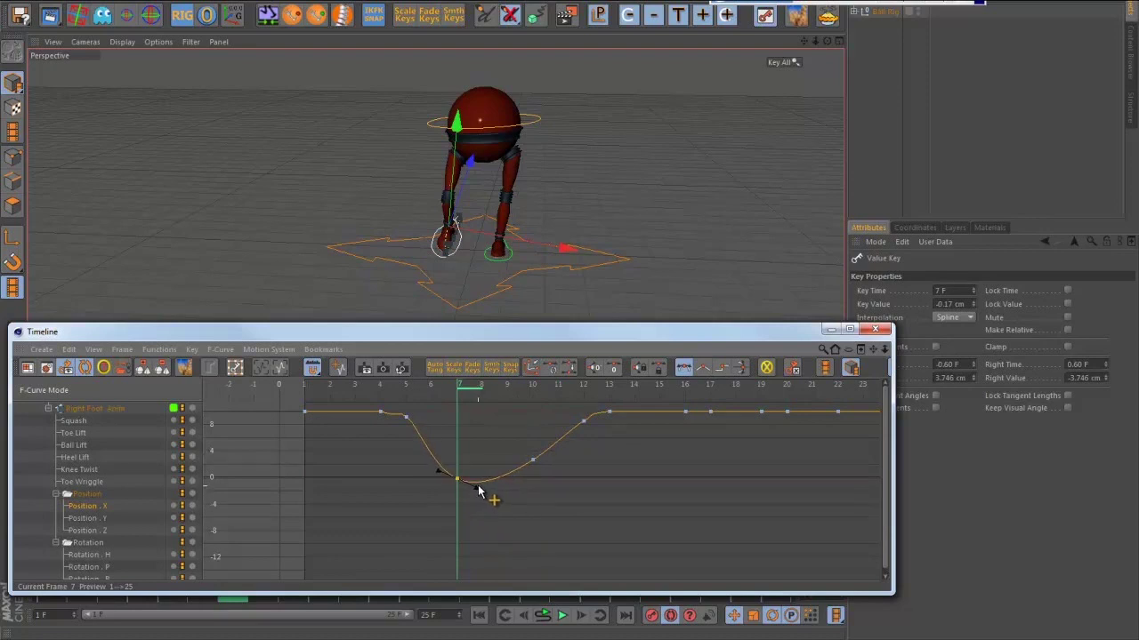
- Play the walk cycle and review both feet's sideways motion from several angles
key(F8)
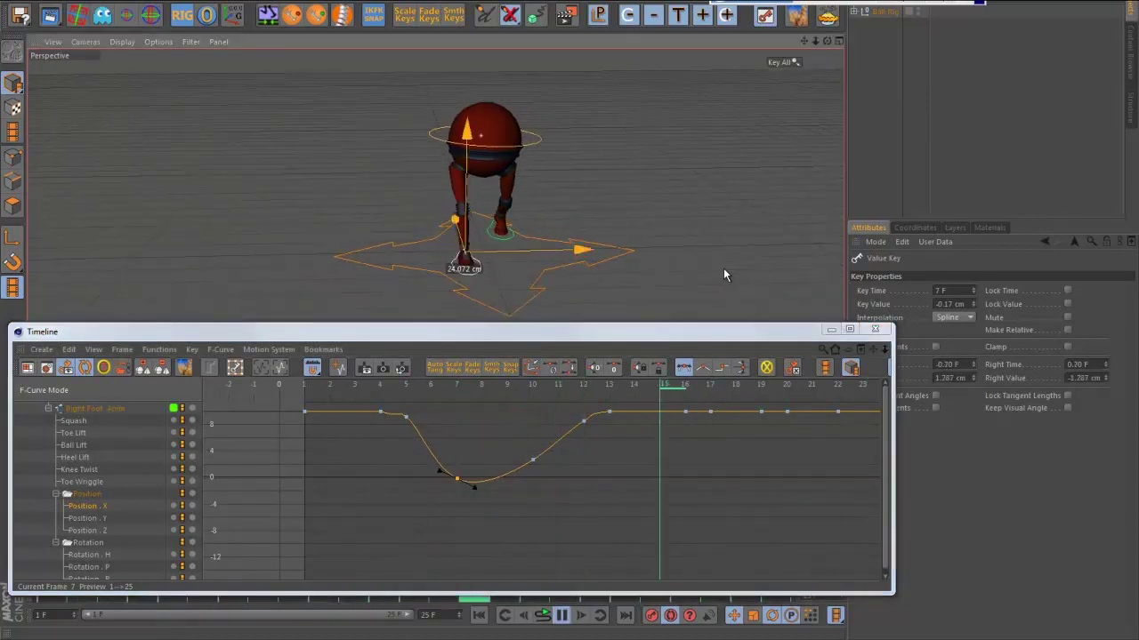
click(723, 267)
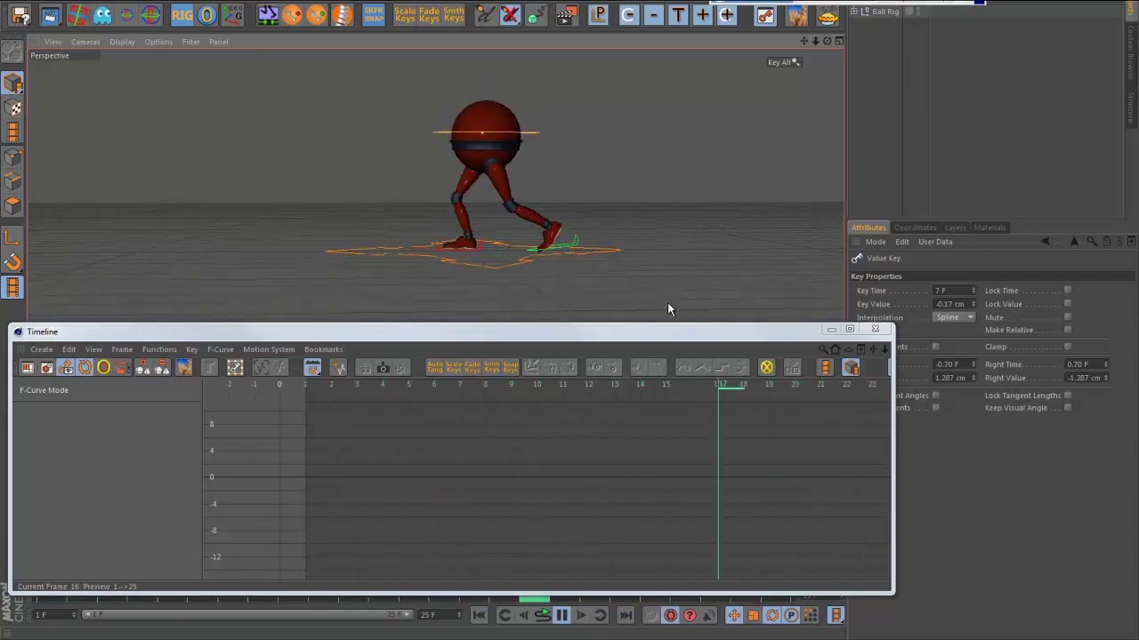
key(F8)
- Turn off autokeying and go to frame 1, with the timeline window moved clear of the viewport
click(674, 620)
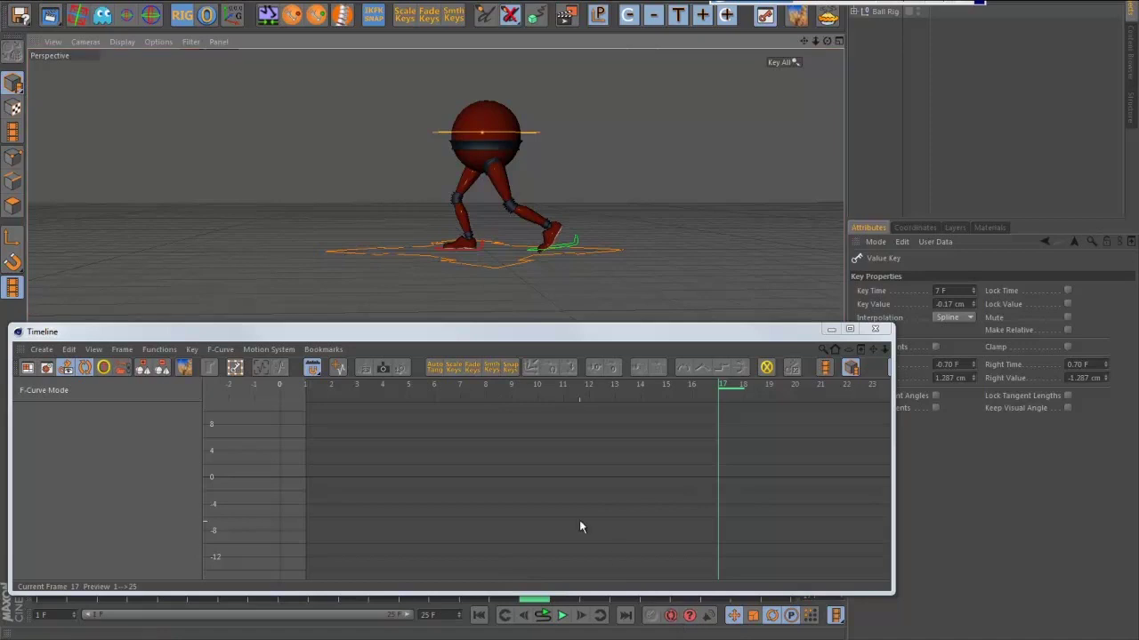
alt+right_drag(660, 267, 689, 272)
alt+drag(690, 274, 1134, 206)
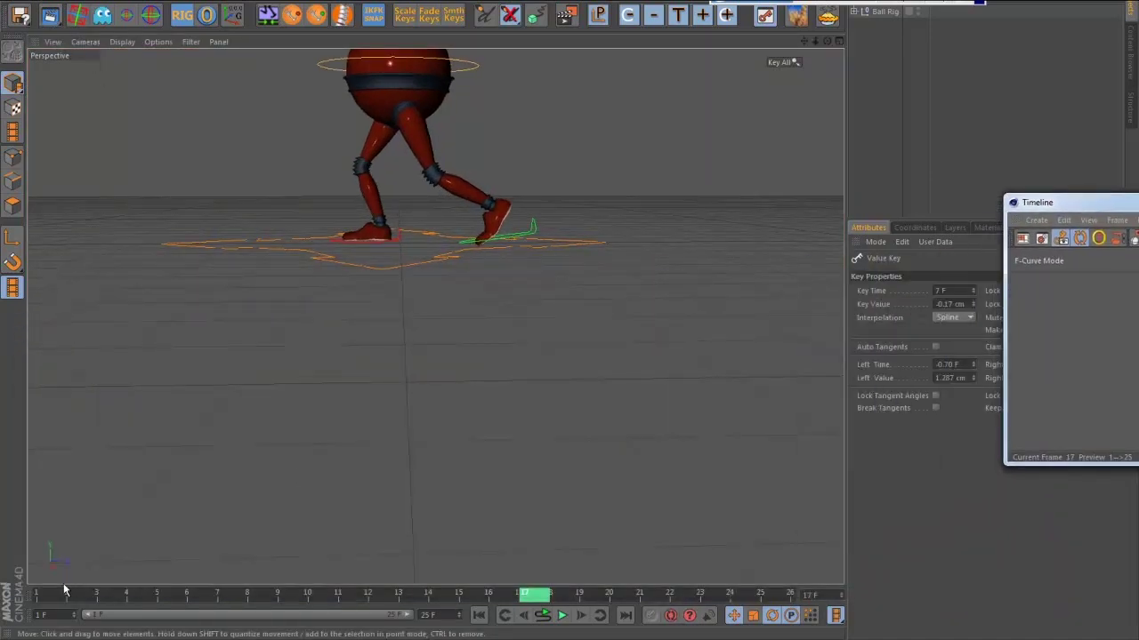
click(90, 596)
drag(91, 596, 25, 596)
- Select the left foot control at frame 1 and frame both legs and the foot's motion path from the side
alt+middle_drag(311, 339, 362, 423)
alt+right_drag(409, 428, 475, 426)
alt+drag(474, 432, 414, 492)
click(412, 378)
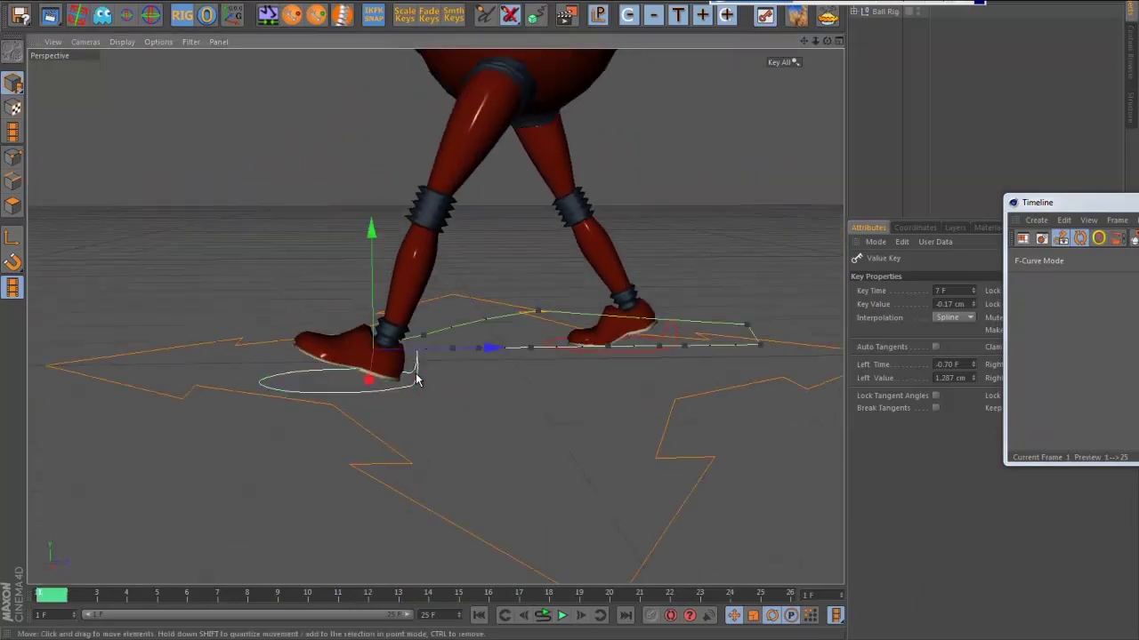
alt+drag(485, 411, 470, 458)
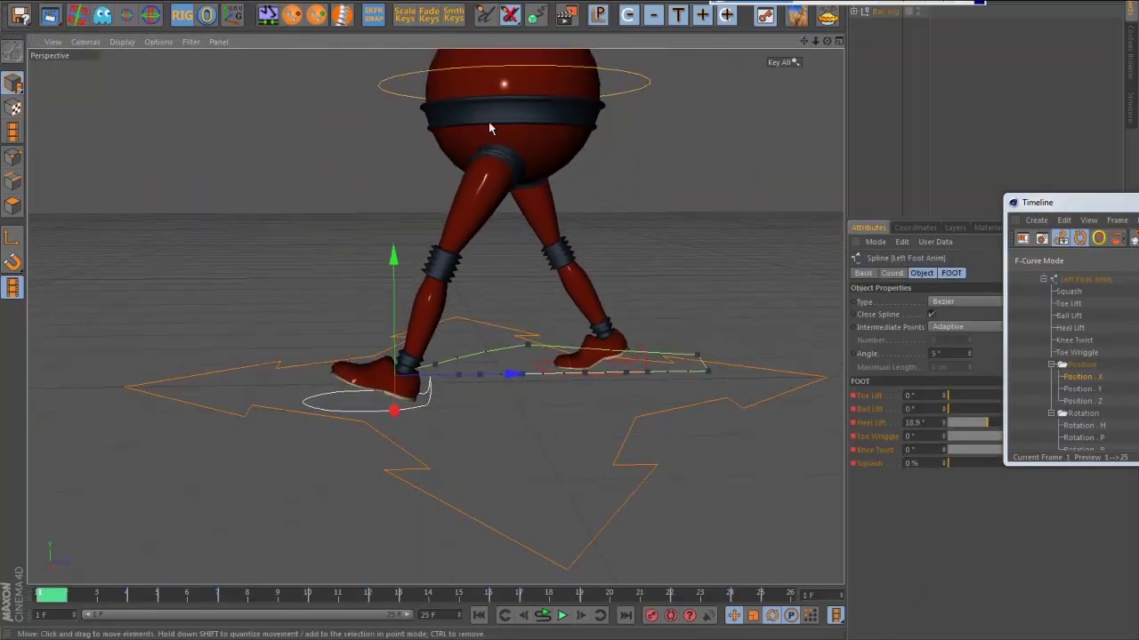
alt+drag(489, 126, 460, 335)
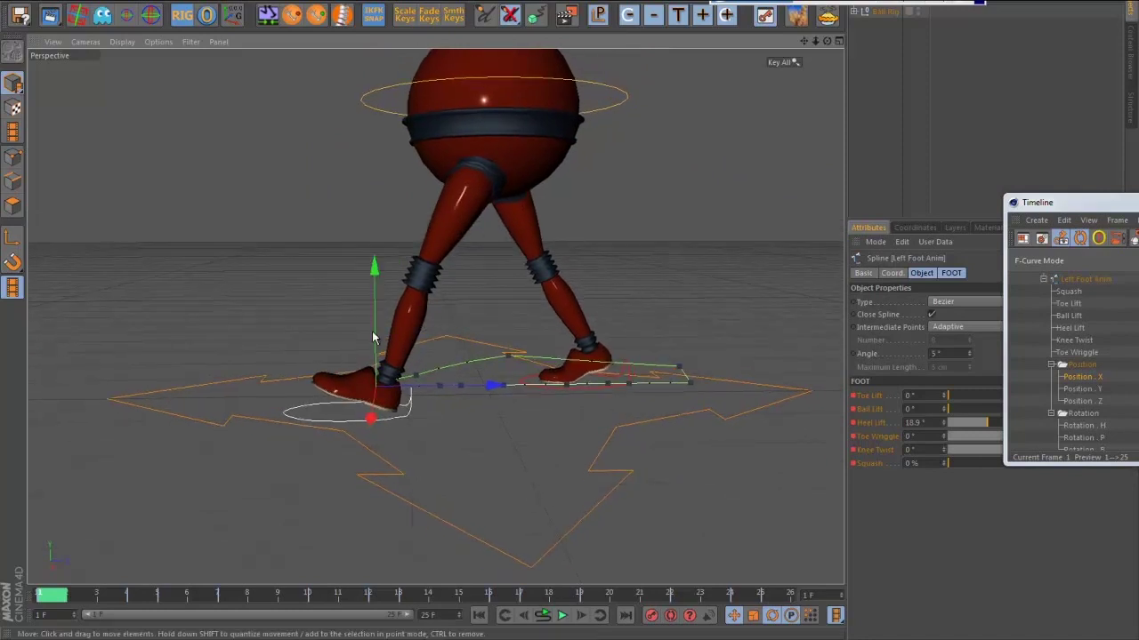
- Move the timeline window out of the way, play the walk cycle and review the legs' motion from the side
drag(374, 267, 373, 268)
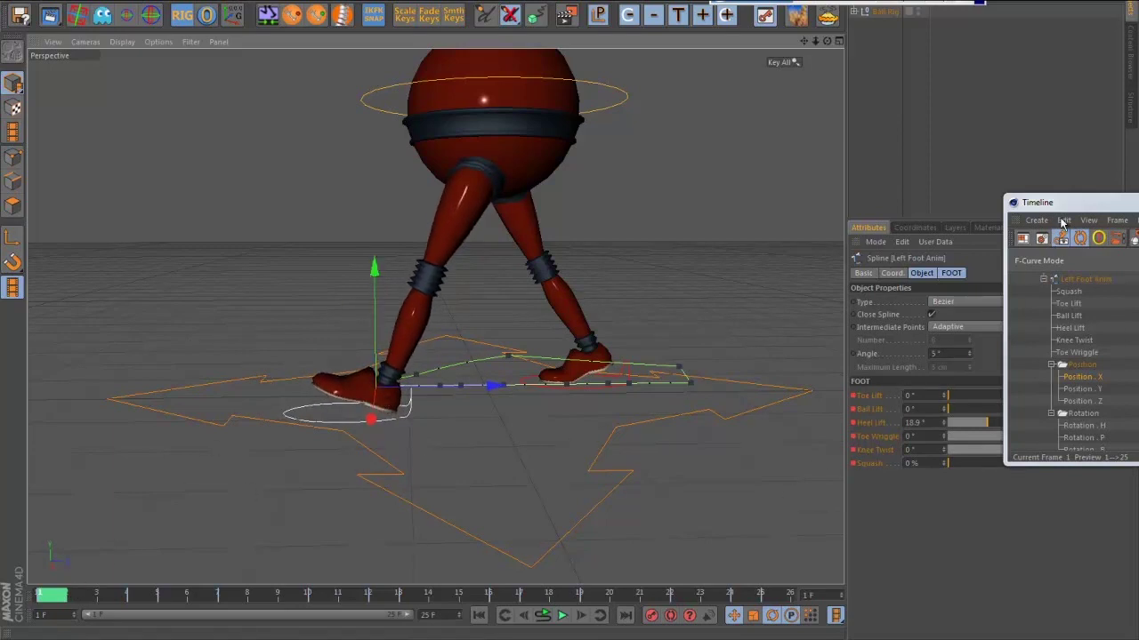
drag(1065, 203, 1137, 204)
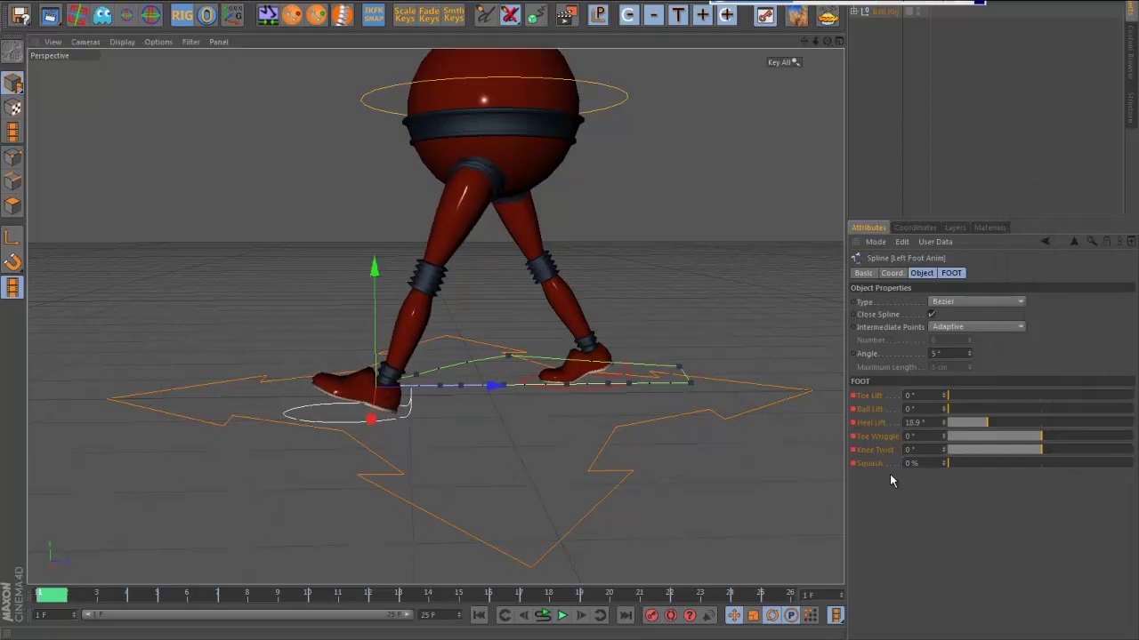
mouse_move(65, 594)
mouse_down()
mouse_move(78, 596)
mouse_move(55, 596)
mouse_move(101, 597)
mouse_move(51, 596)
mouse_up()
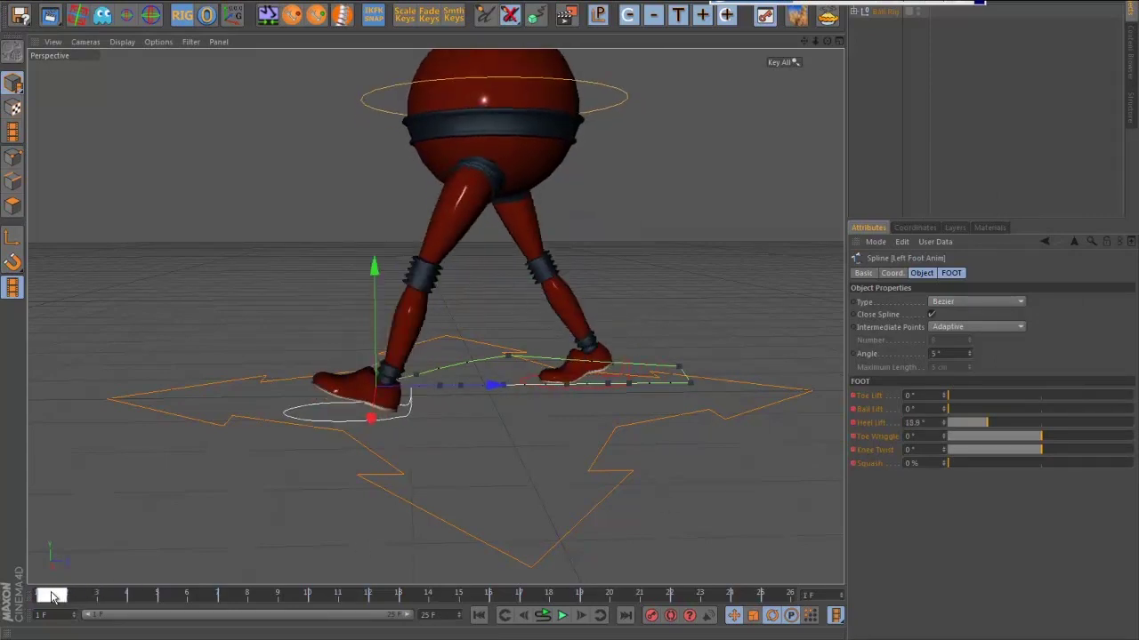
click(562, 616)
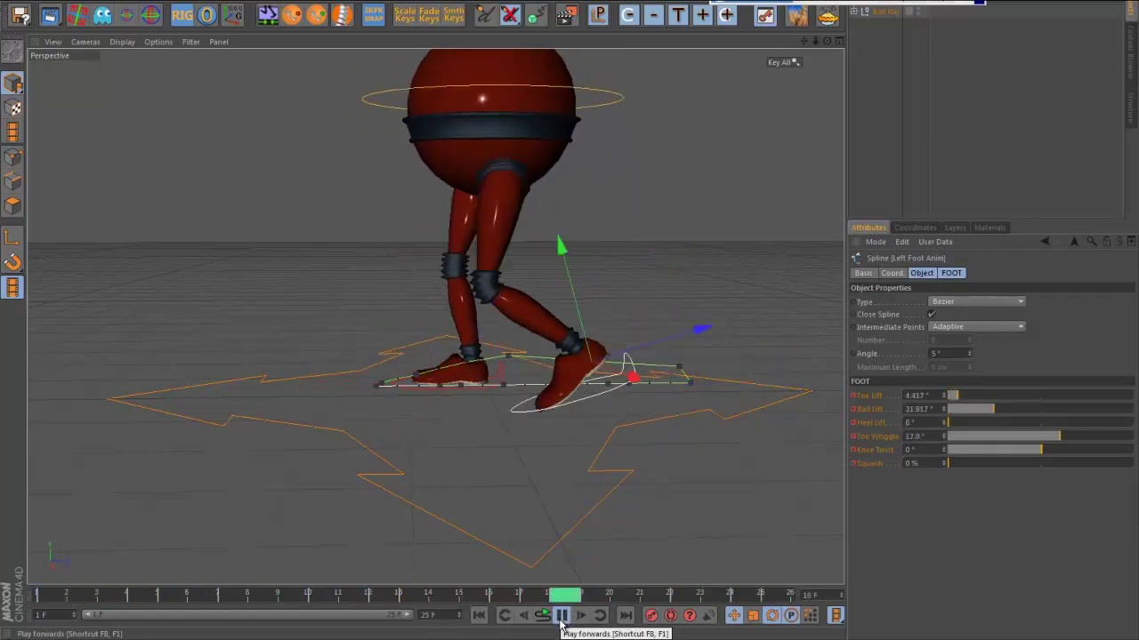
alt+drag(599, 539, 599, 536)
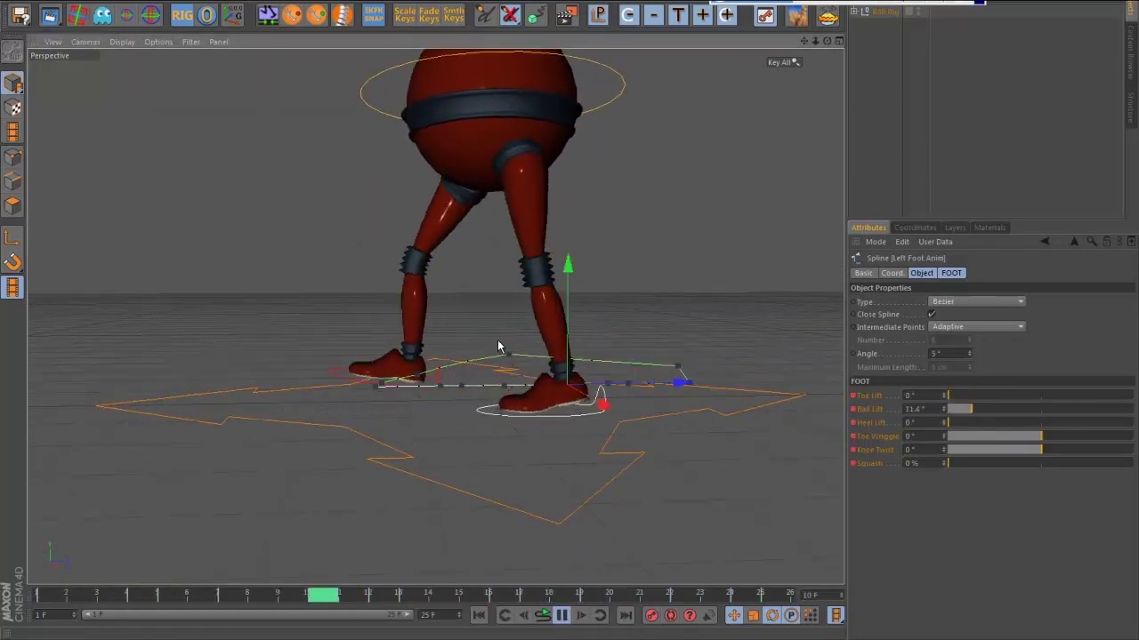
key(space)
click(543, 616)
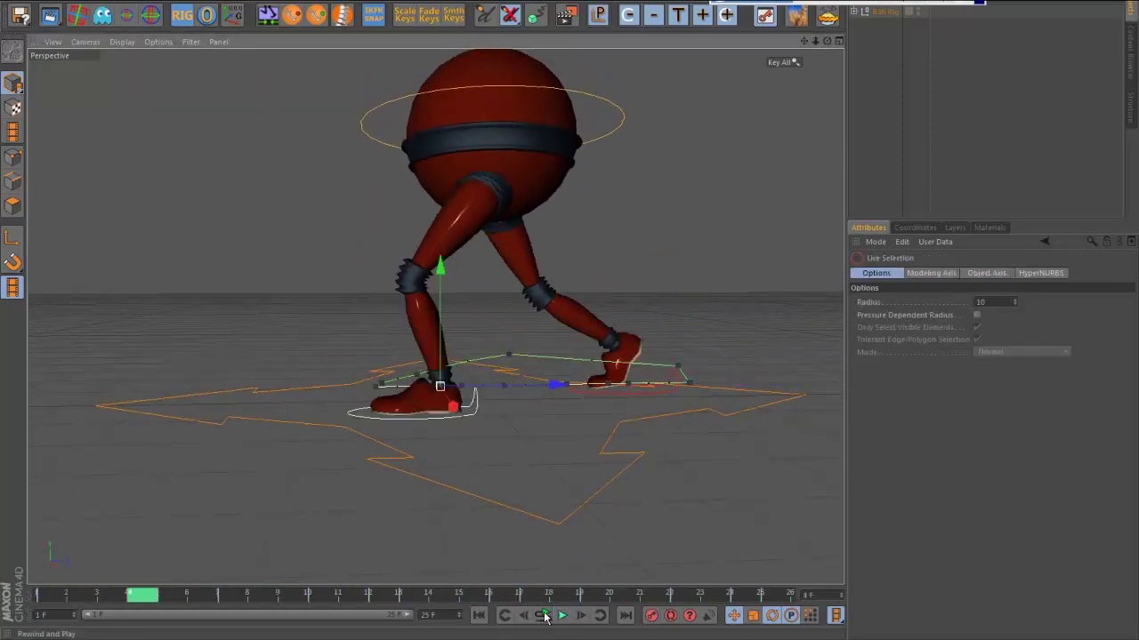
- Go back to frame 1 and frame both lower legs and the left foot's motion path closely in the Right view
click(62, 596)
mouse_move(65, 594)
mouse_down()
mouse_move(56, 599)
mouse_move(110, 599)
mouse_move(51, 598)
mouse_up()
middle_click(468, 437)
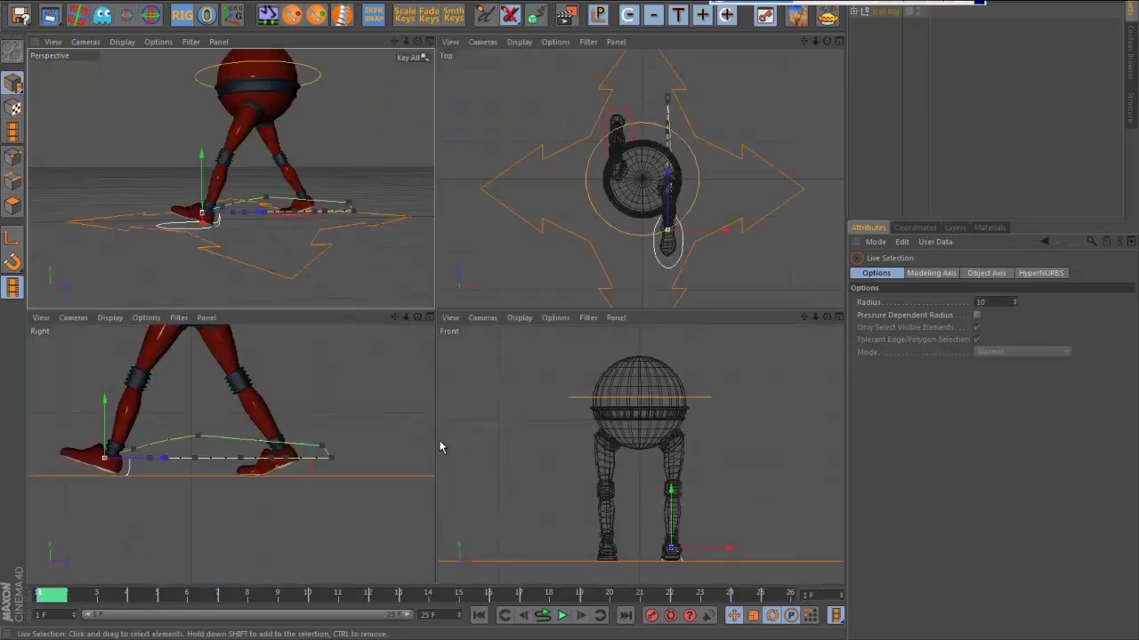
middle_click(340, 449)
alt+middle_drag(429, 390, 568, 524)
alt+right_drag(519, 439, 531, 439)
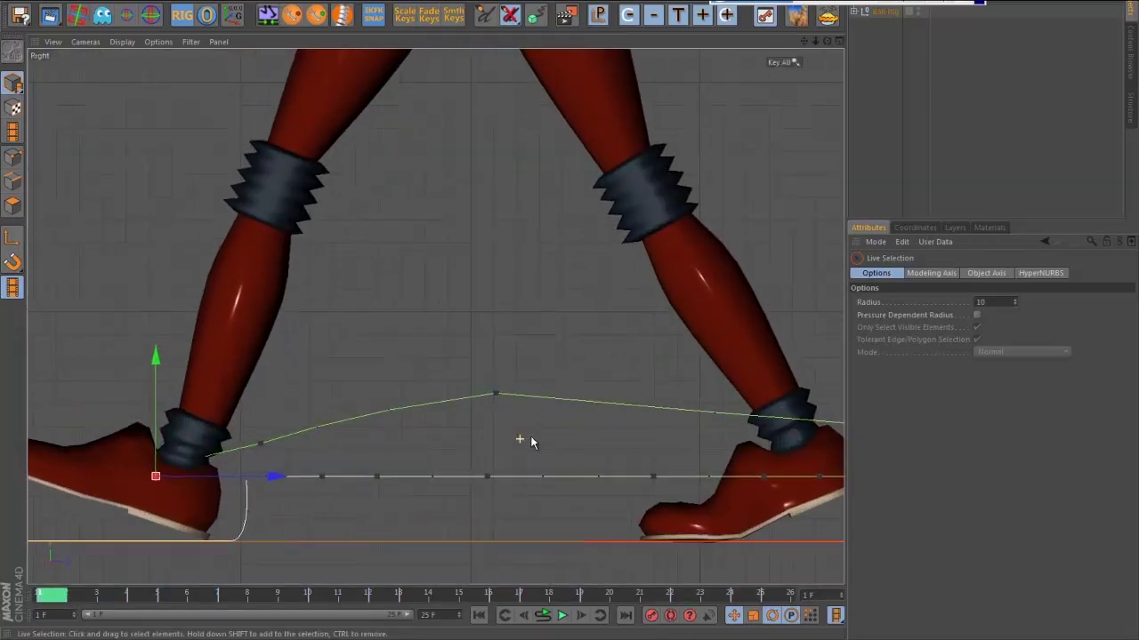
alt+middle_drag(548, 339, 608, 357)
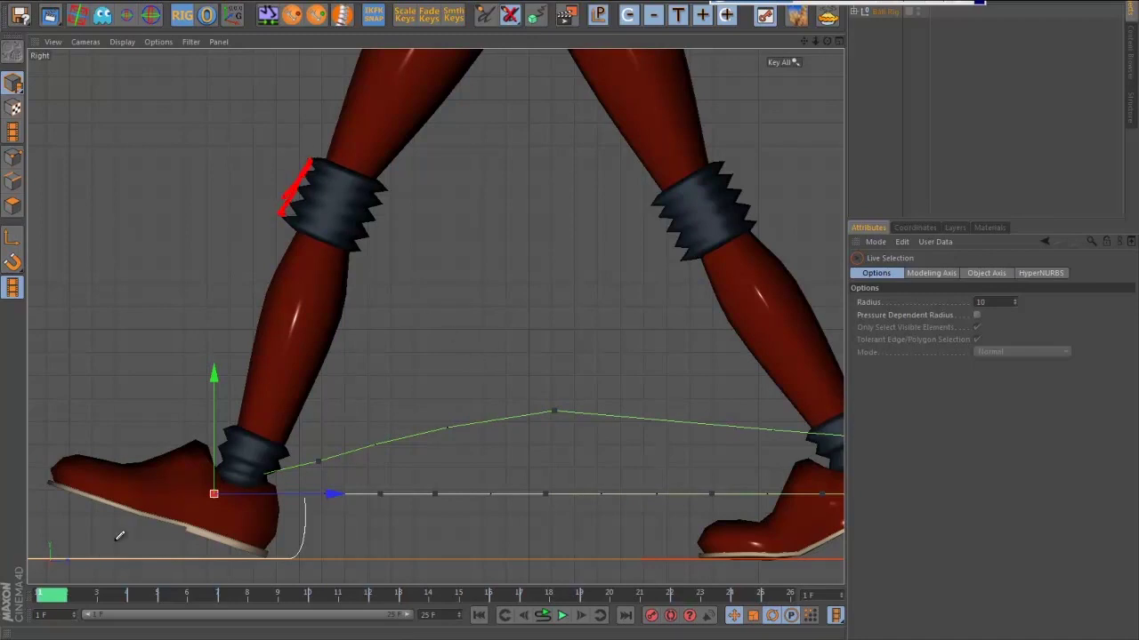
- Step between frames 1, 2 and 3 to compare how far the front knee travels
click(73, 596)
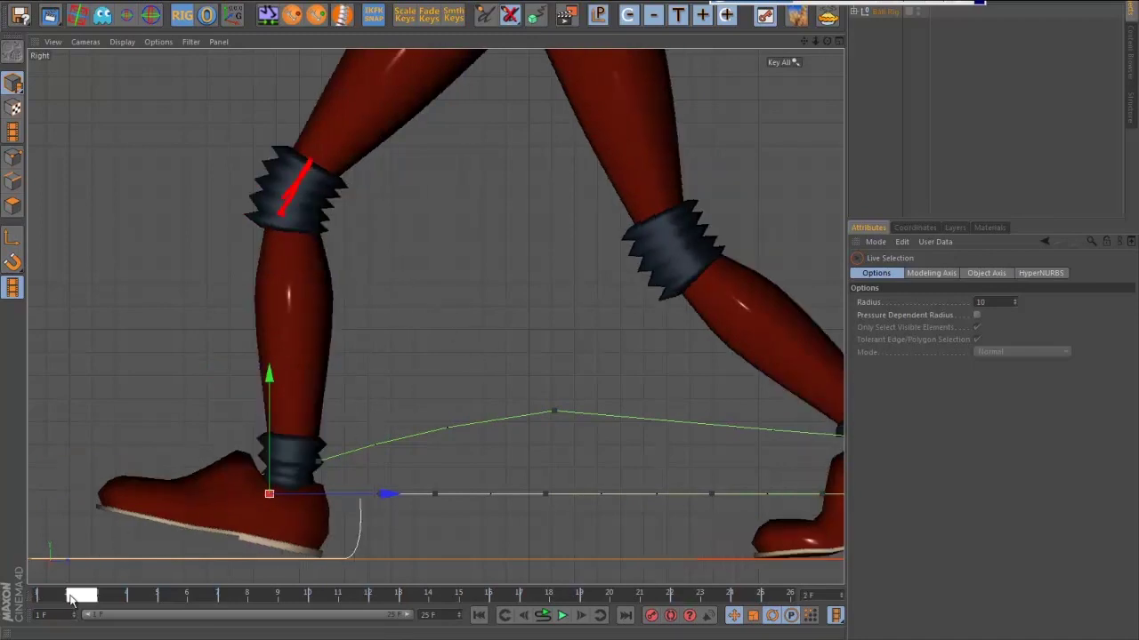
click(61, 602)
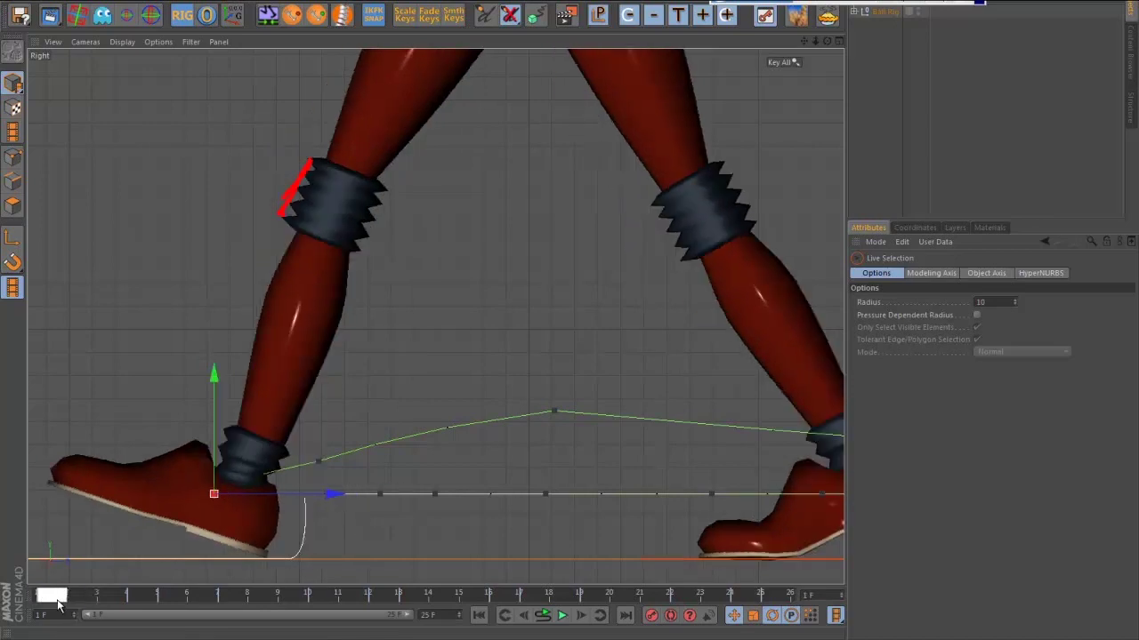
click(77, 601)
click(99, 603)
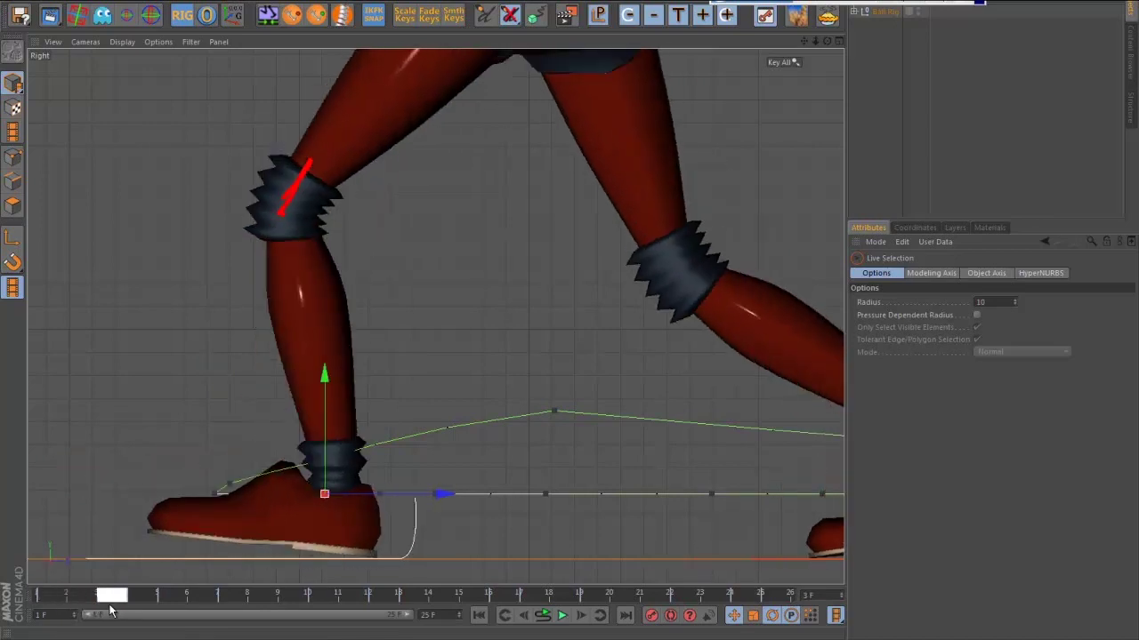
drag(110, 607, 48, 609)
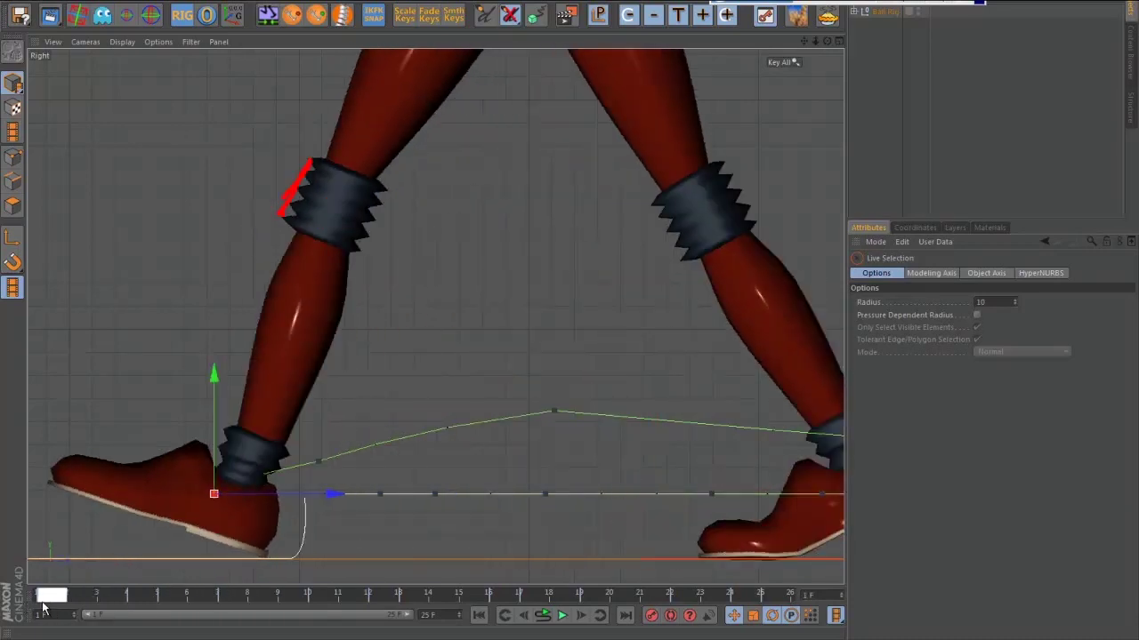
- Select the left foot control at frame 1, check its Squash slider at 0 % and turn on autokeying
click(302, 534)
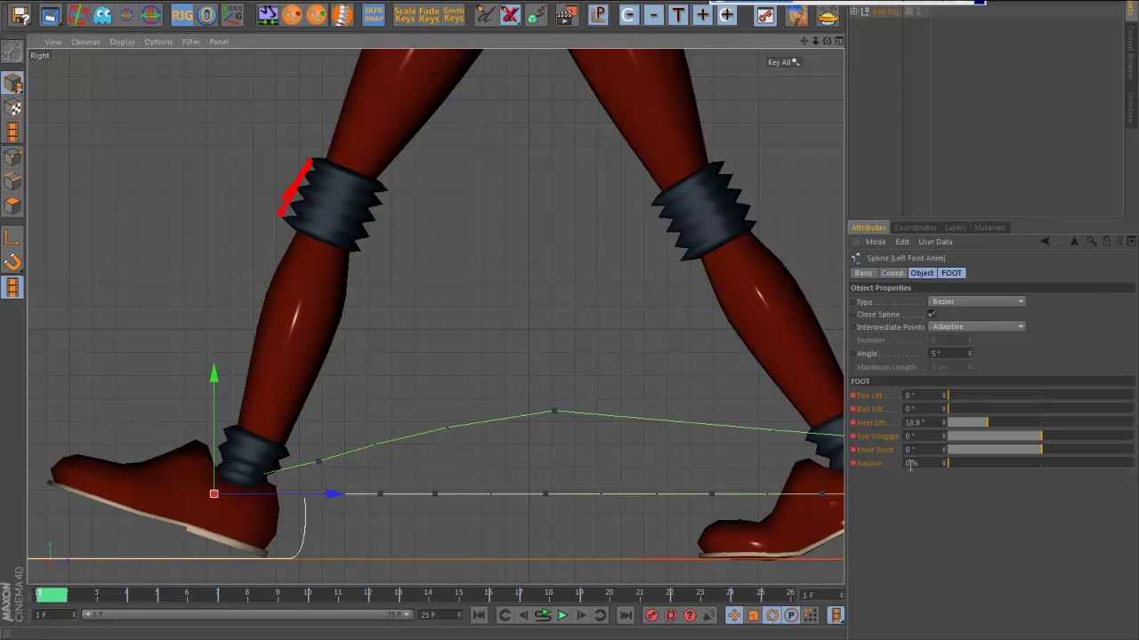
drag(961, 463, 851, 477)
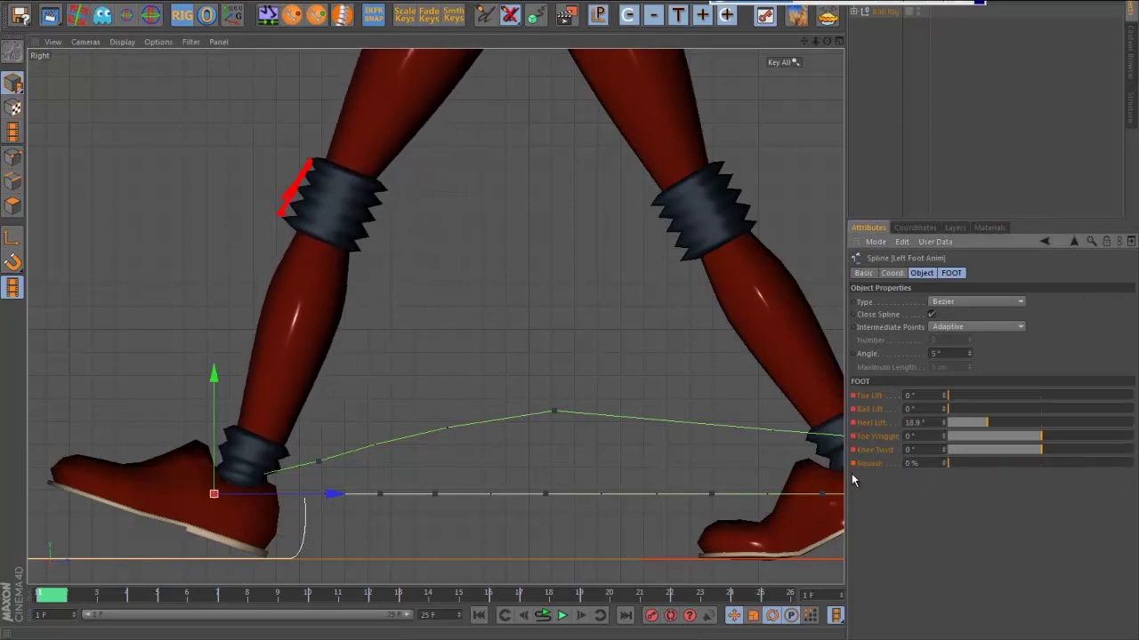
click(670, 616)
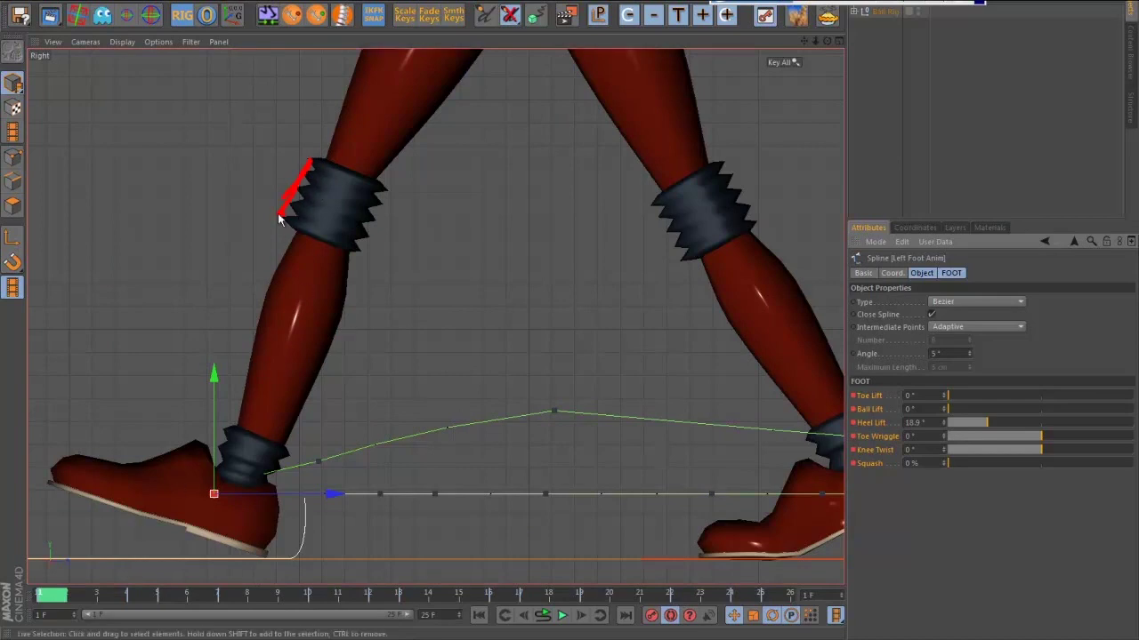
- Compare the front knee's position at frames 1 and 3, finishing on frame 3
drag(63, 598, 102, 599)
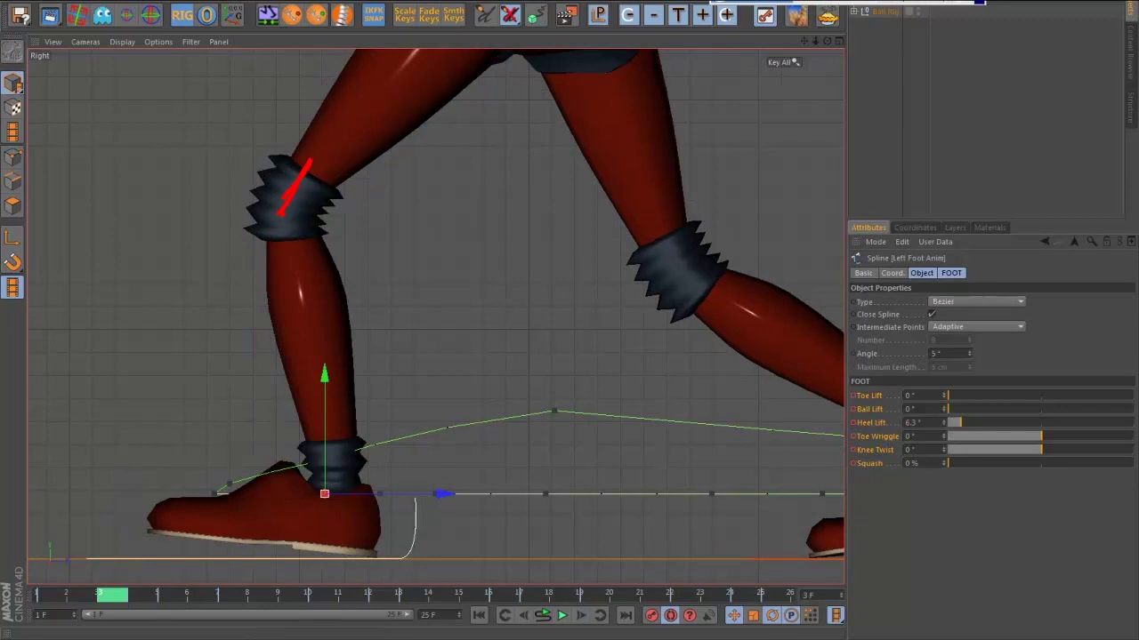
drag(276, 151, 252, 200)
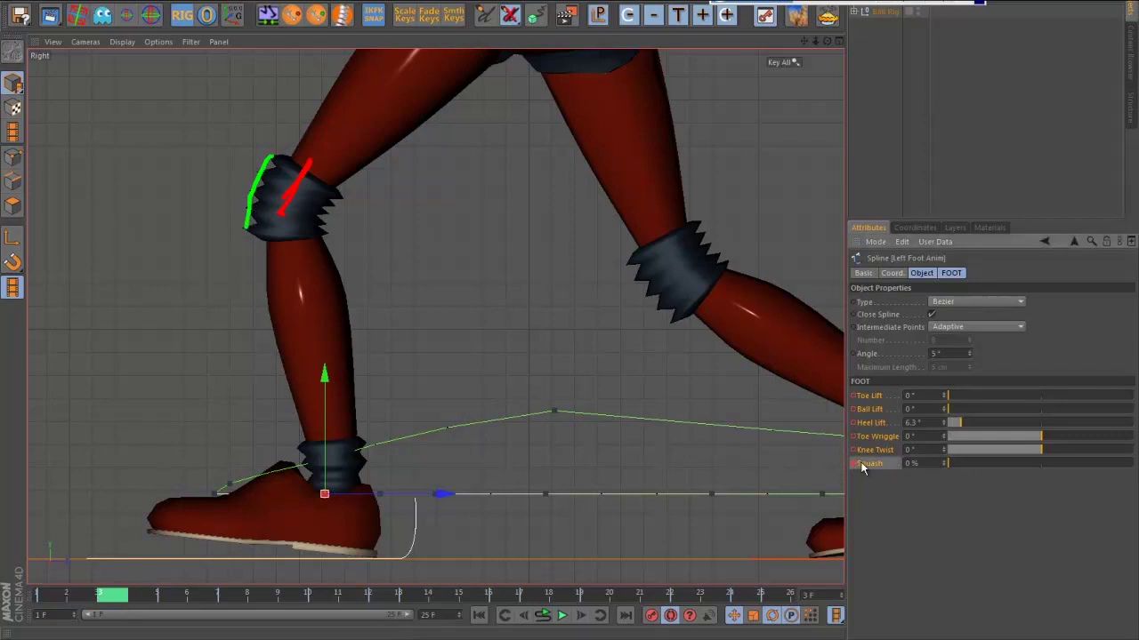
drag(112, 594, 54, 596)
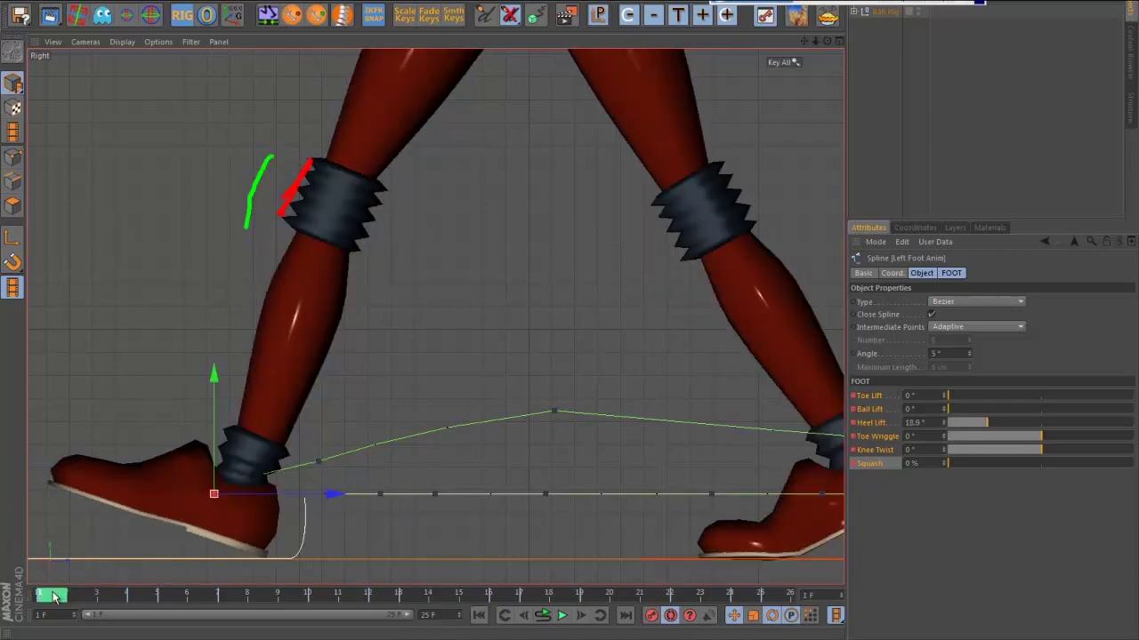
drag(53, 596, 112, 601)
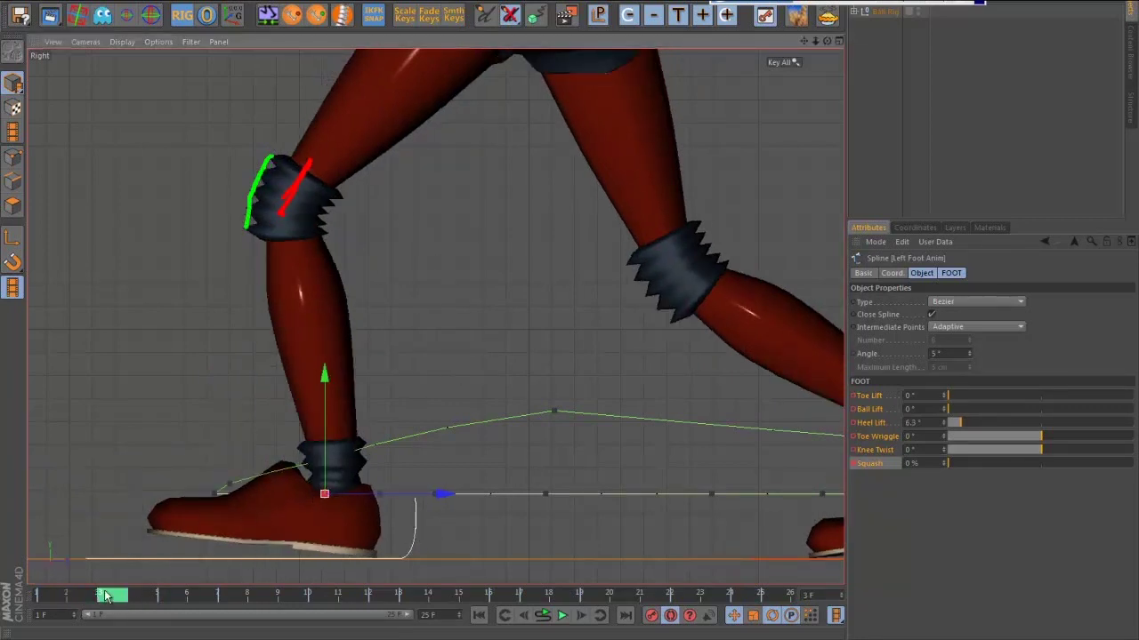
mouse_move(112, 601)
mouse_down()
mouse_move(69, 606)
mouse_move(148, 610)
mouse_move(52, 611)
mouse_move(143, 614)
mouse_move(52, 610)
mouse_move(112, 607)
mouse_up()
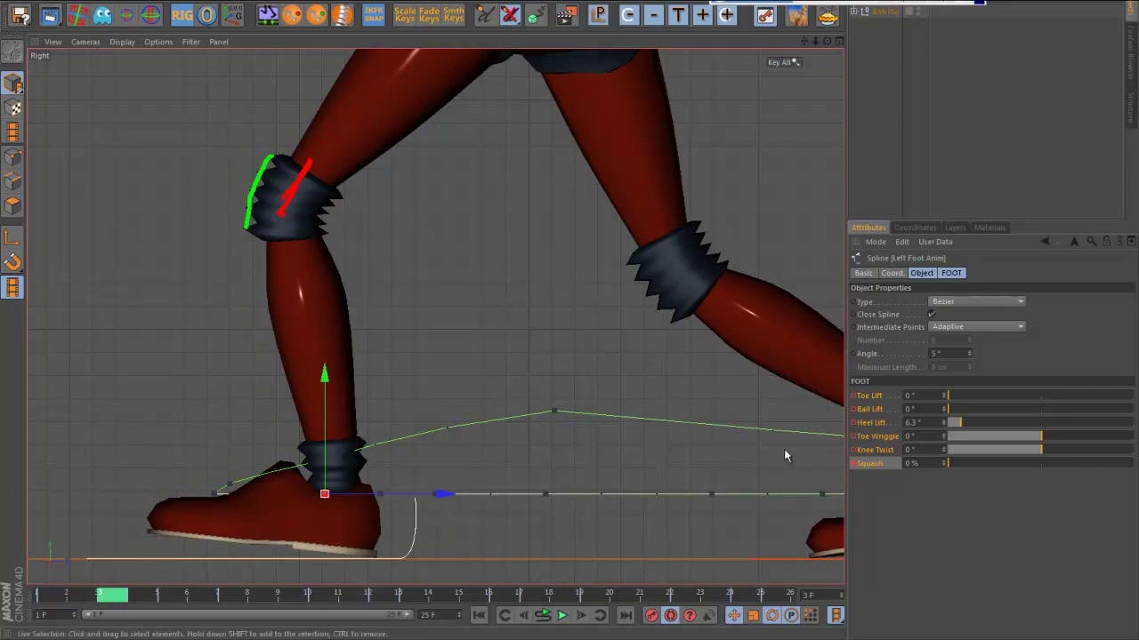
- Set Heel Lift to 0° for the left foot at frame 3 and for the right foot at frame 15
drag(936, 422, 872, 429)
text(0)
key(Return)
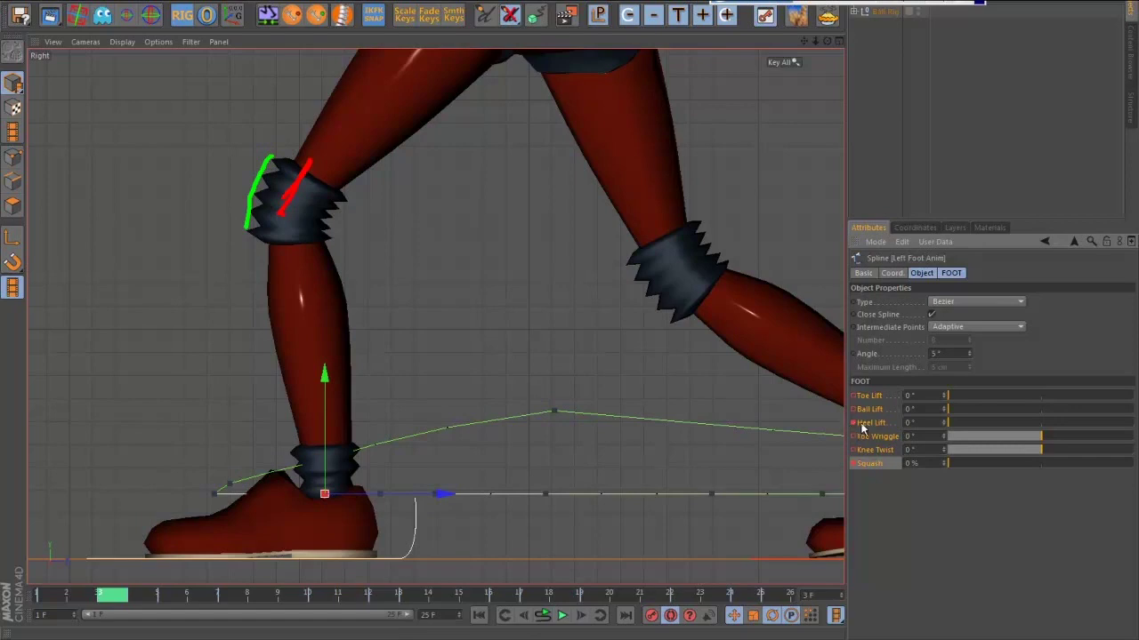
drag(151, 594, 473, 598)
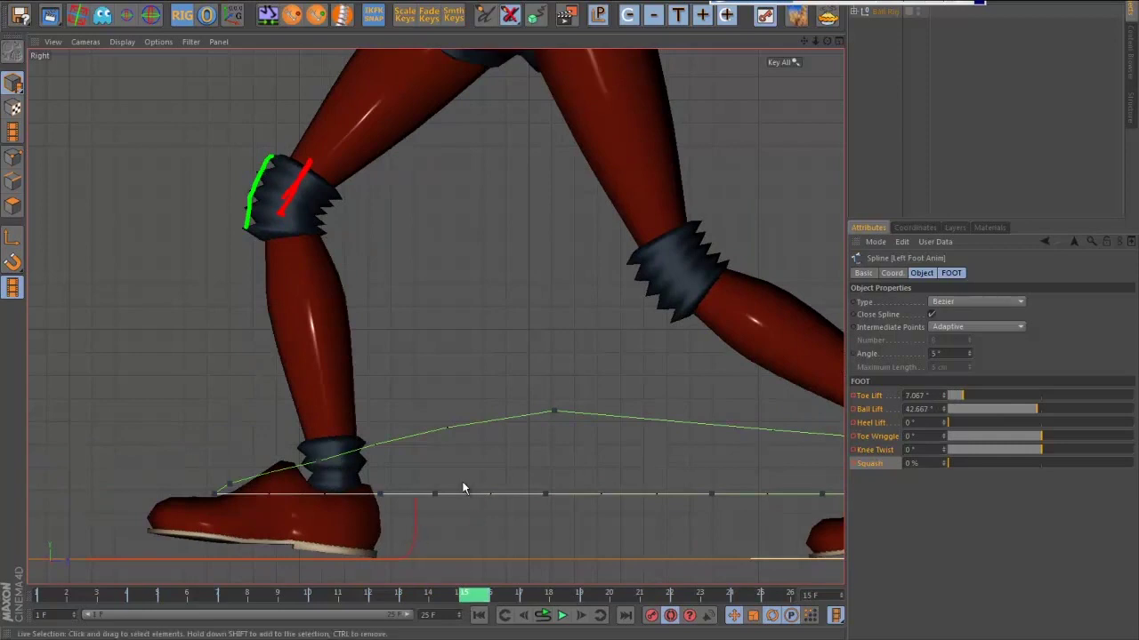
click(415, 527)
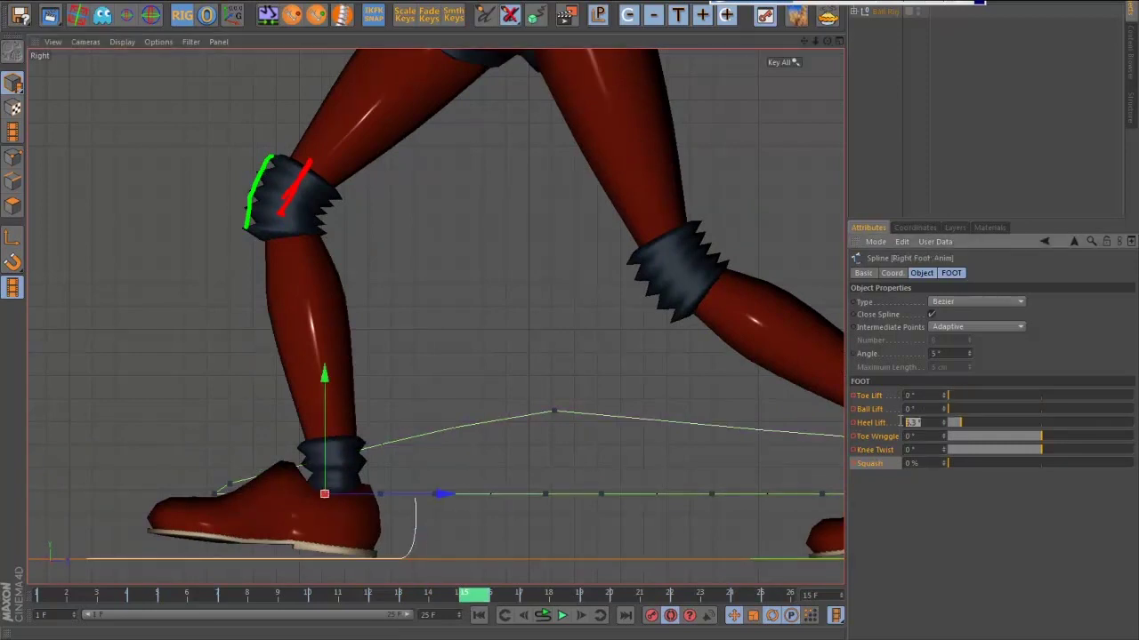
- Select the left foot control and set its Squash to about 38.2 % at frame 2
drag(471, 599, 49, 600)
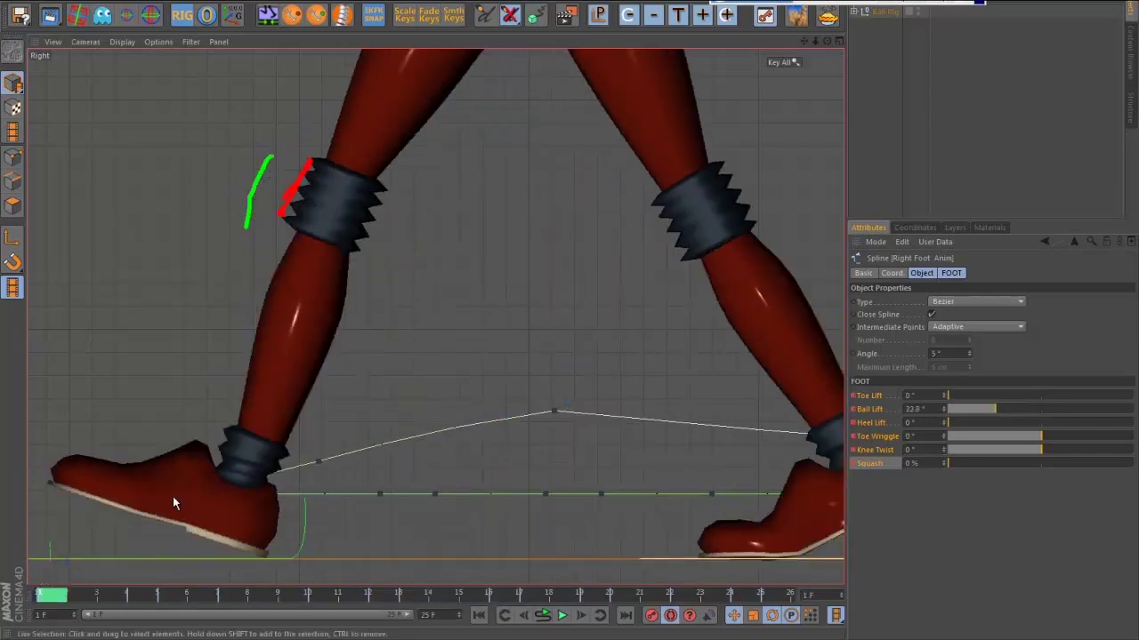
click(305, 540)
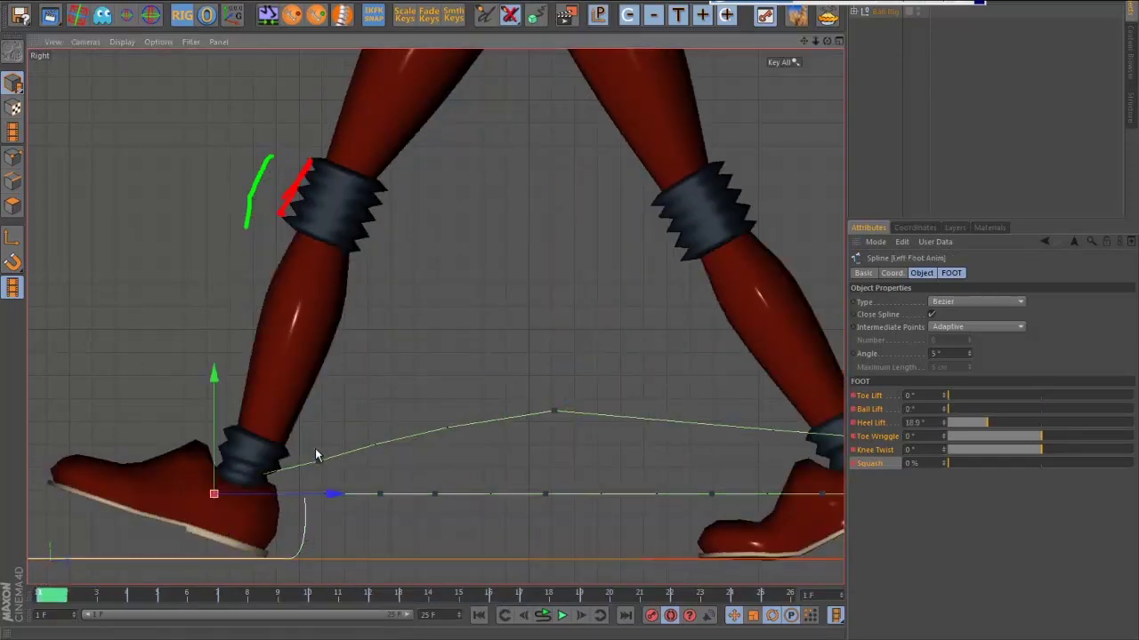
mouse_move(54, 601)
mouse_down()
mouse_move(234, 603)
mouse_move(10, 603)
mouse_move(71, 602)
mouse_up()
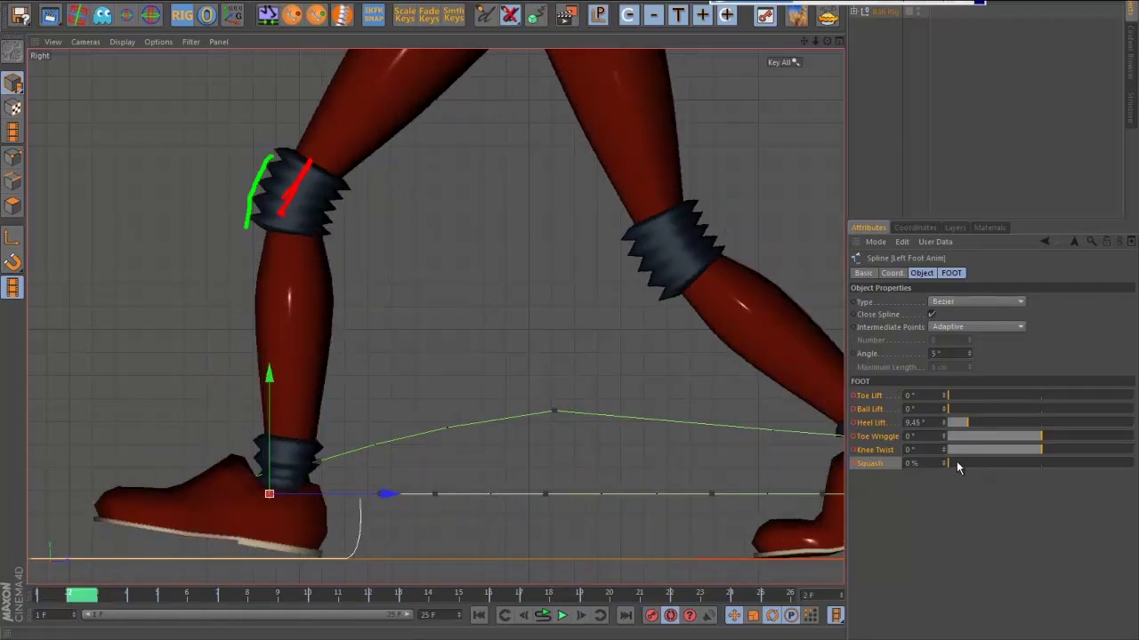
drag(956, 463, 1020, 469)
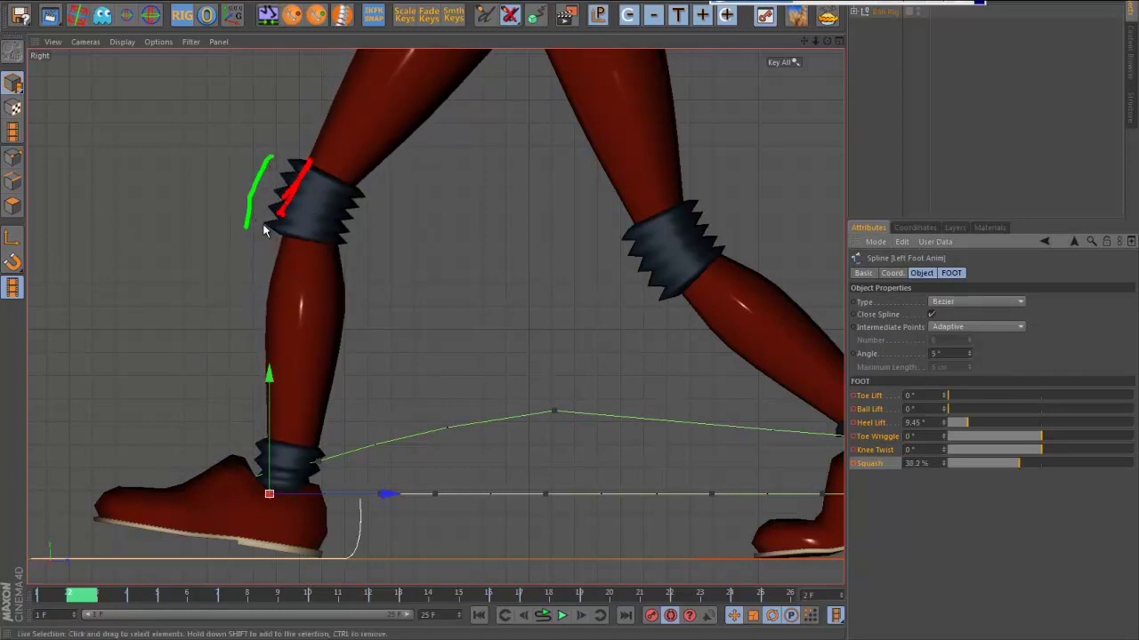
- Scrub between frames 1 and 2 to check the spacing of the left knee's movement
click(55, 596)
drag(55, 596, 81, 597)
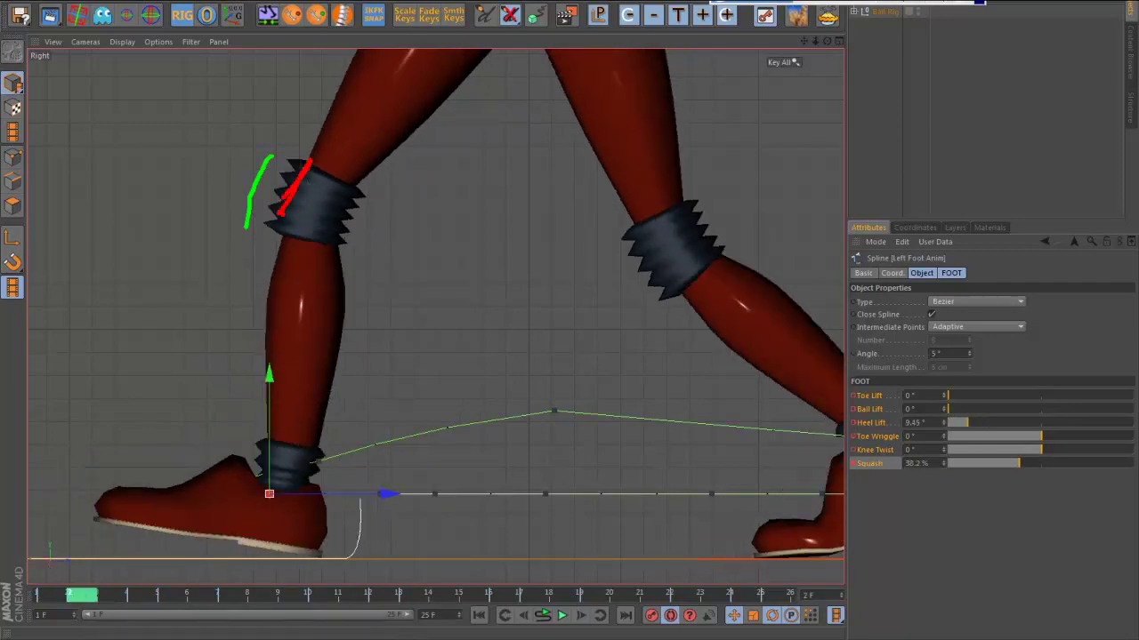
drag(287, 166, 274, 202)
drag(80, 601, 53, 601)
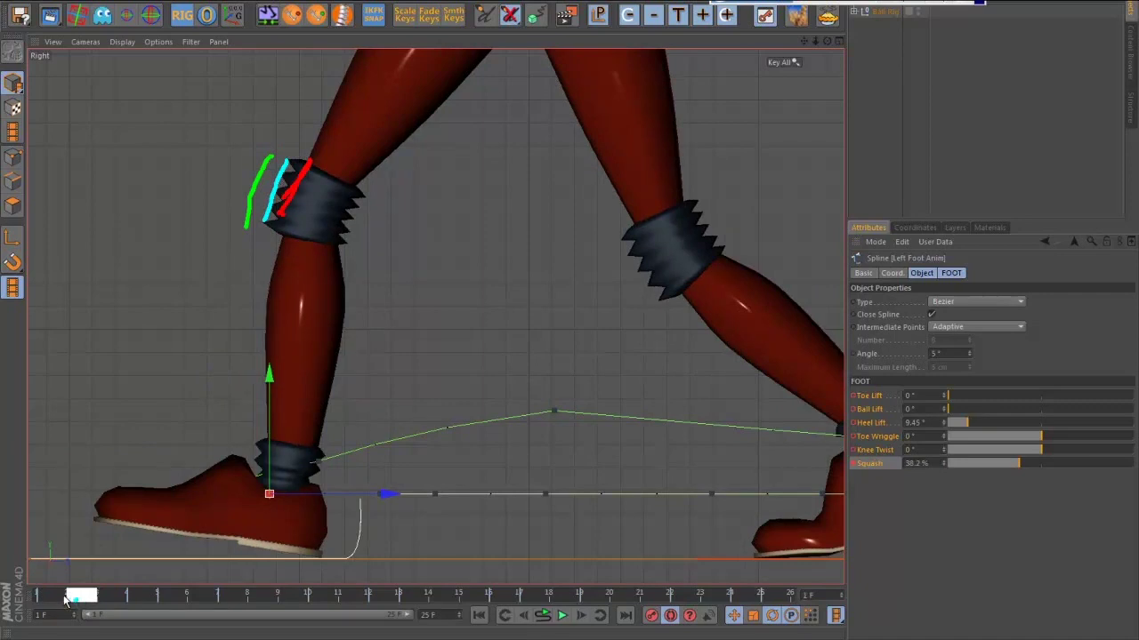
- Select the right foot control at frame 12 and raise it slightly along its vertical axis
drag(64, 600, 381, 604)
click(320, 514)
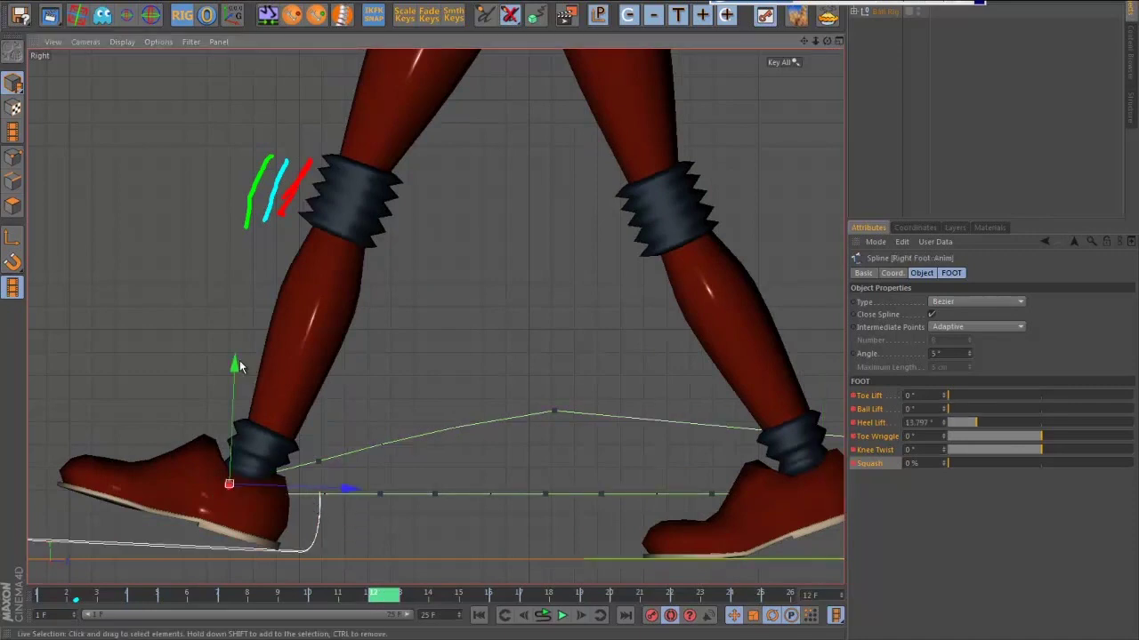
drag(236, 365, 235, 362)
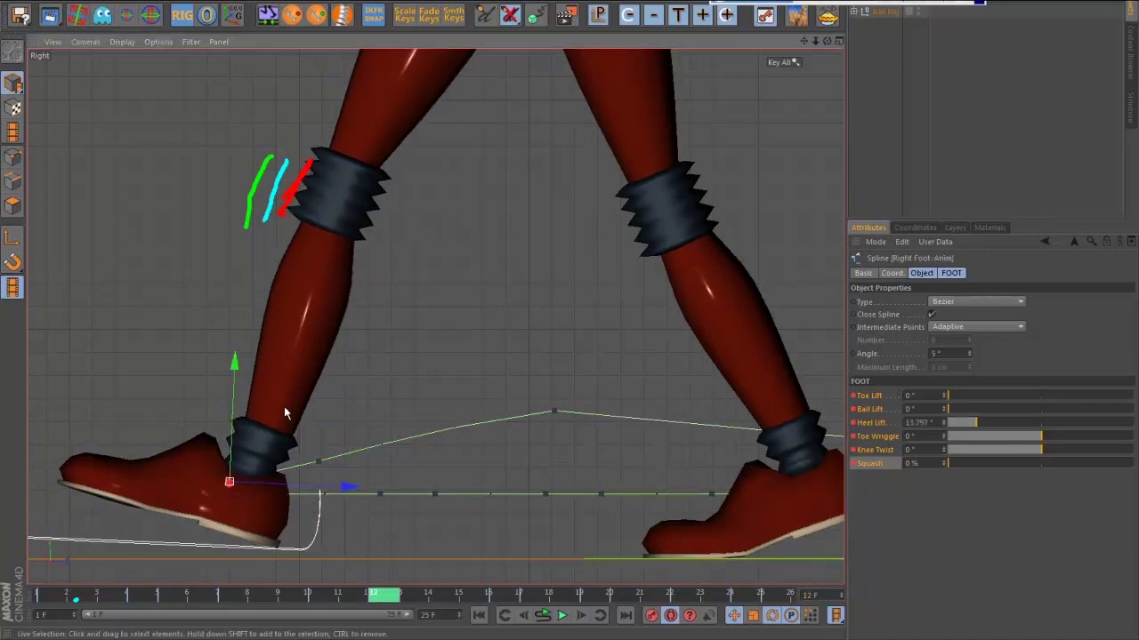
- Set the right foot's Squash to about 41.5 % at frame 14 and check the knee's movement against frame 13
drag(373, 598, 433, 594)
ctrl+click(853, 464)
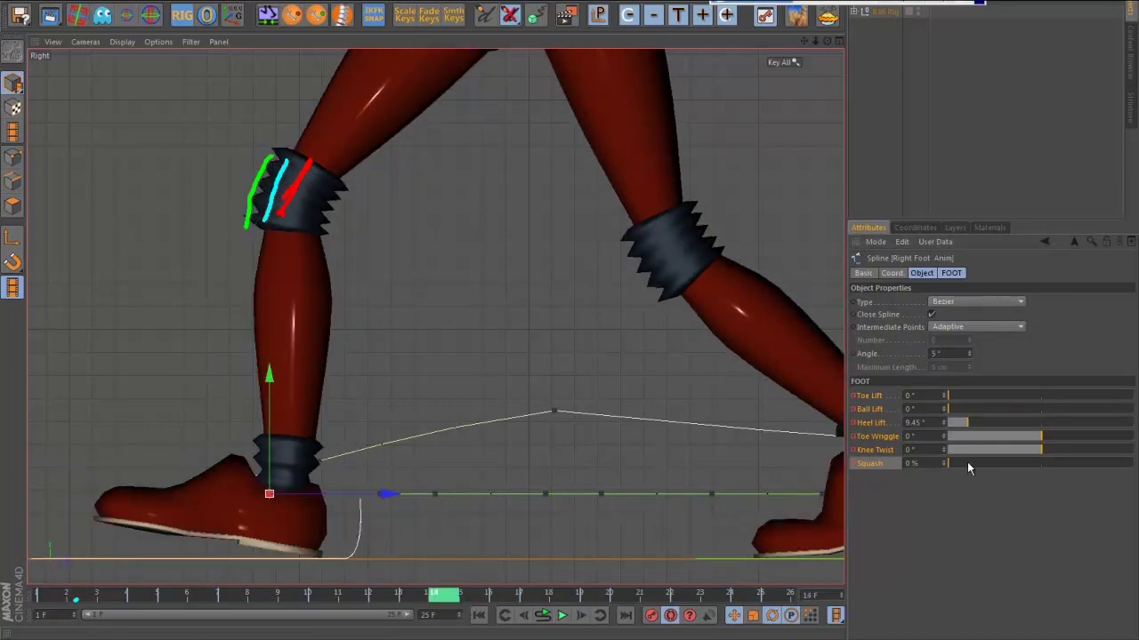
drag(967, 464, 1025, 471)
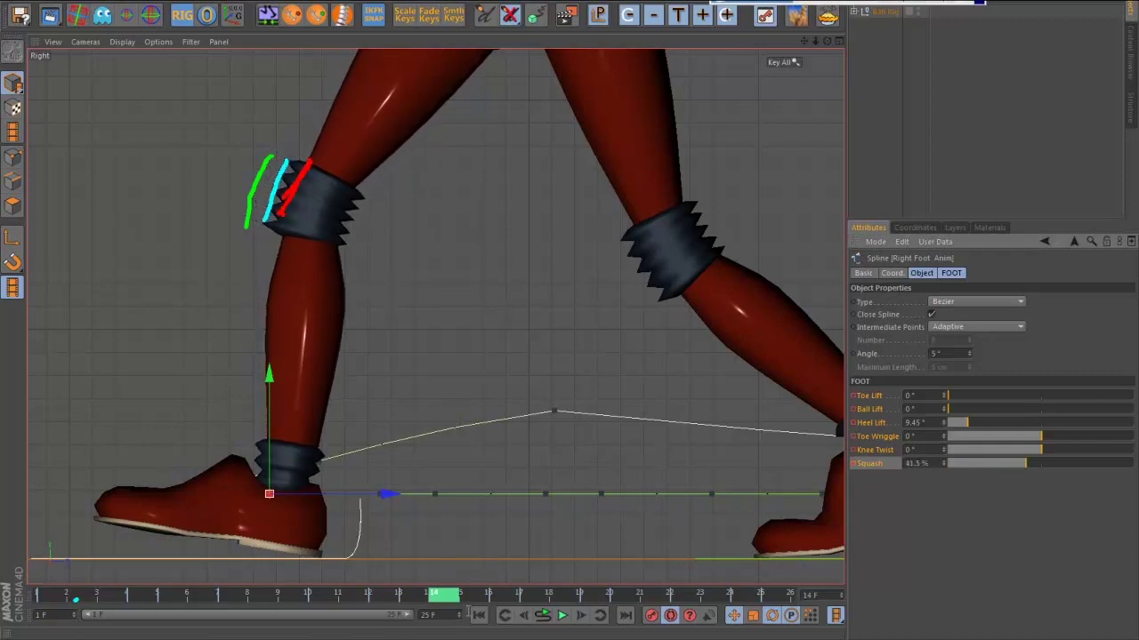
click(425, 599)
drag(431, 602, 409, 585)
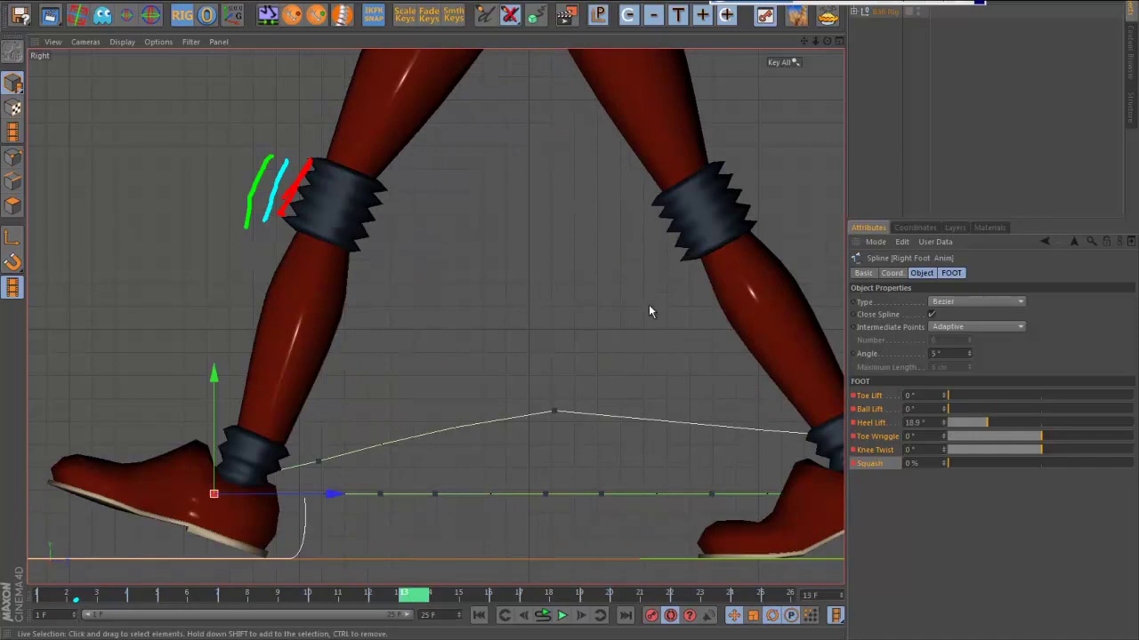
- Scrub between frames 13 and 16 to check the trailing leg's knee, and select the left foot control at frame 15
scroll(386, 445, down, 5)
alt+right_drag(521, 434, 549, 435)
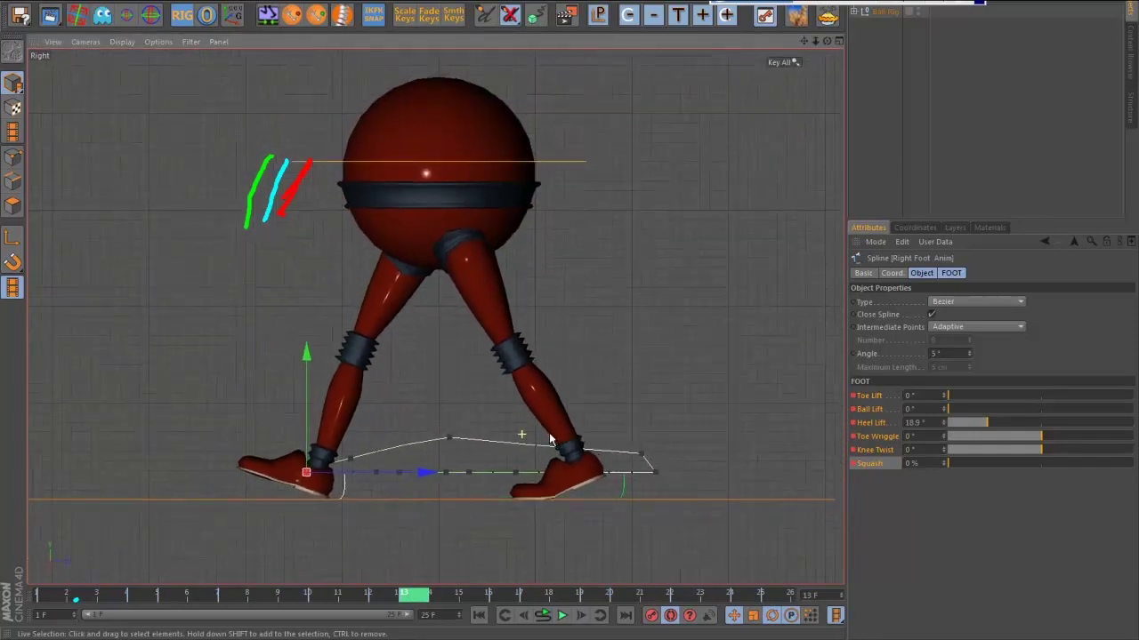
alt+middle_drag(489, 368, 489, 338)
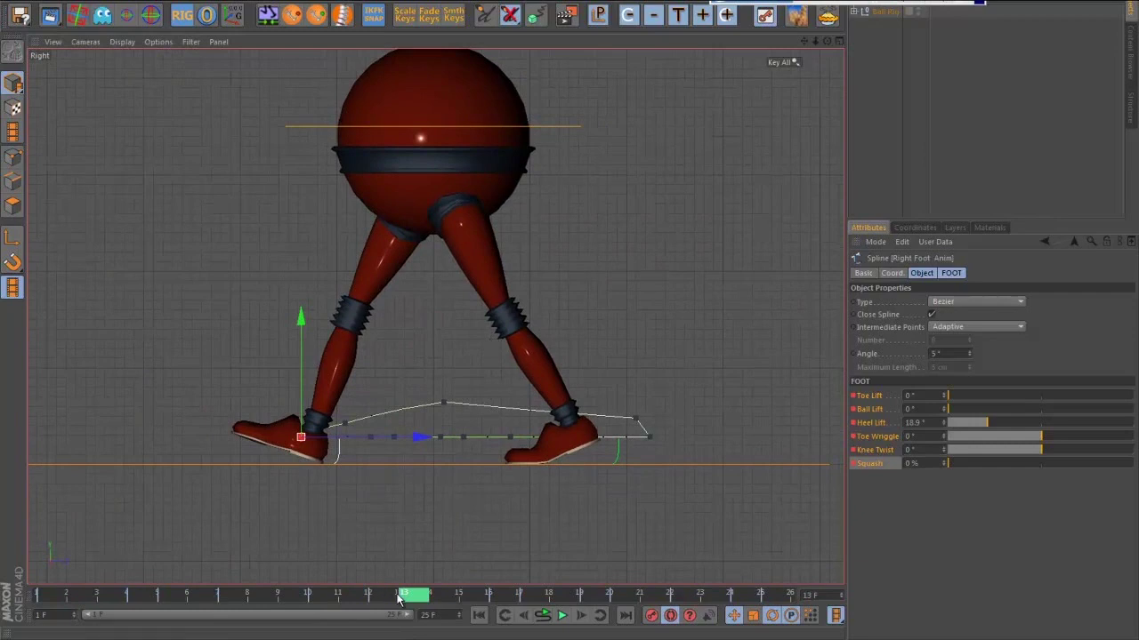
drag(399, 599, 504, 596)
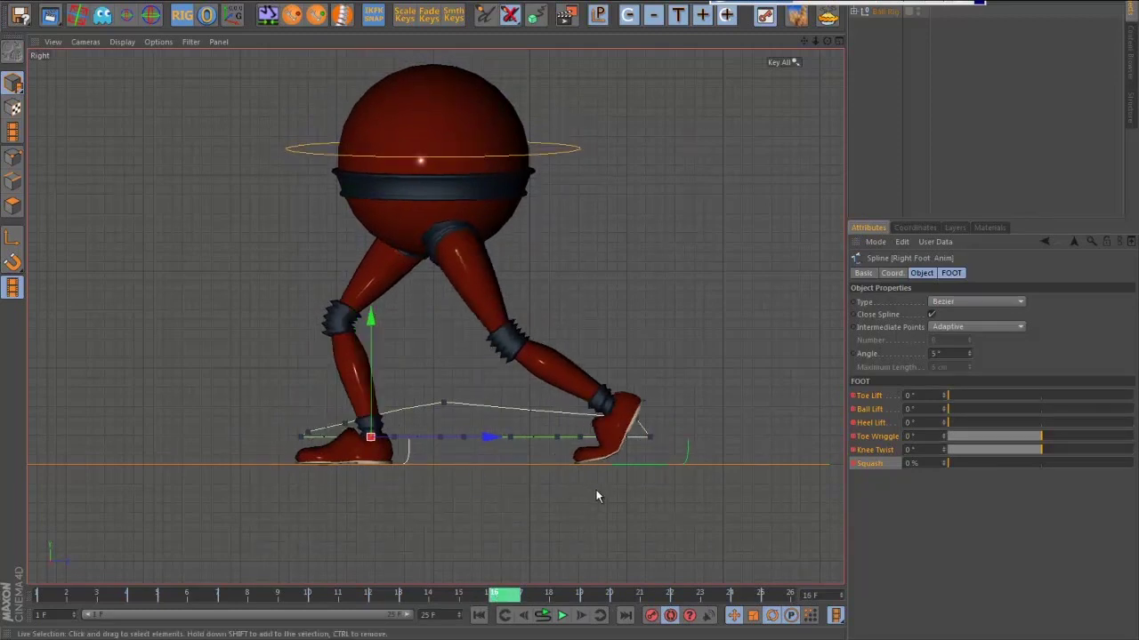
scroll(623, 503, up, 5)
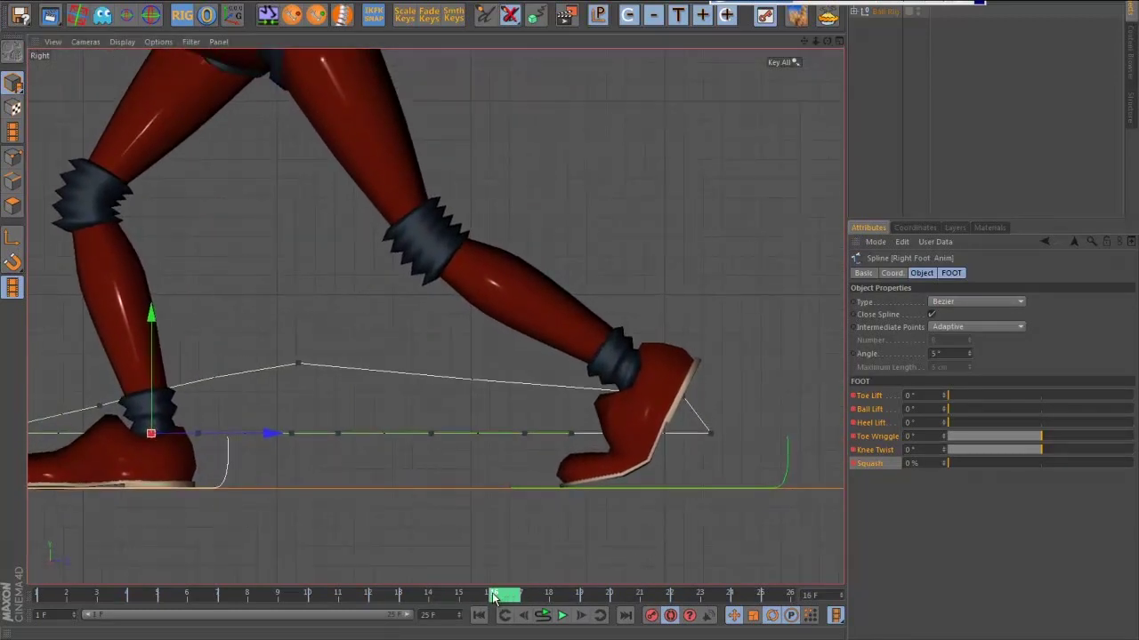
mouse_move(495, 598)
mouse_down()
mouse_move(471, 596)
mouse_move(531, 596)
mouse_move(457, 598)
mouse_move(501, 608)
mouse_move(479, 609)
mouse_up()
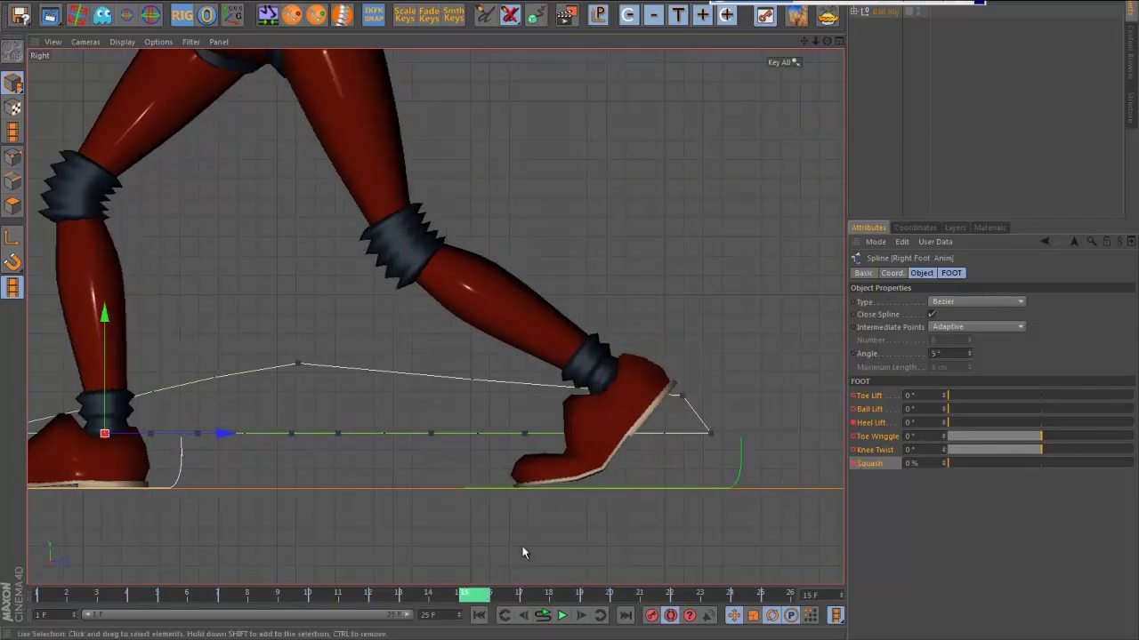
click(741, 460)
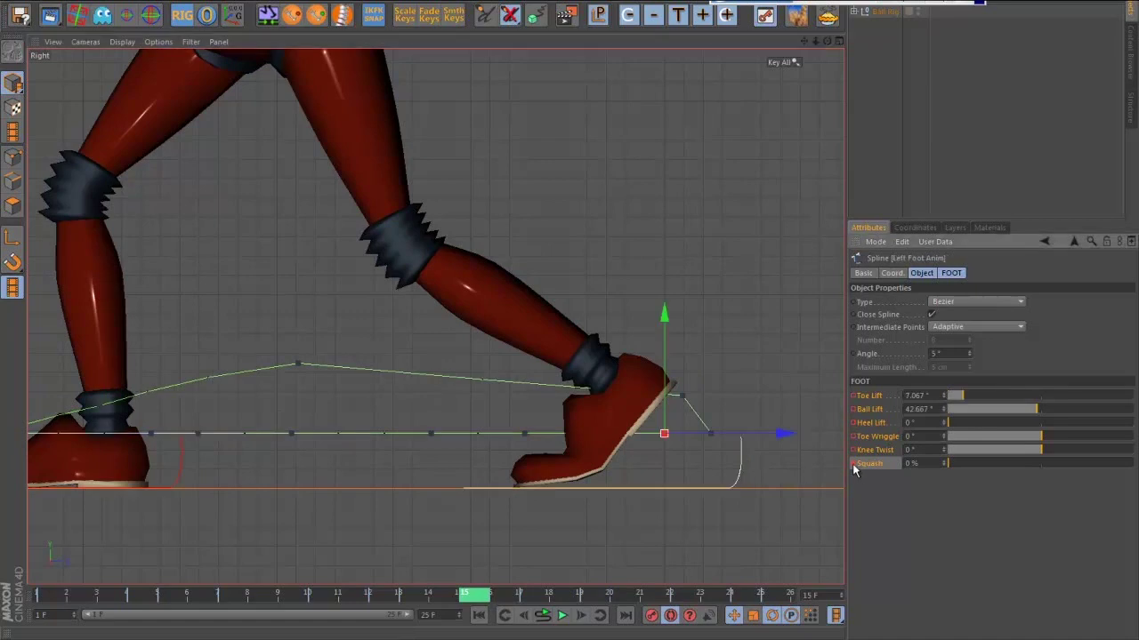
- Set the left foot's Squash to about 49.8 % at frame 14 and compare the knee position with frame 13
drag(472, 594, 445, 596)
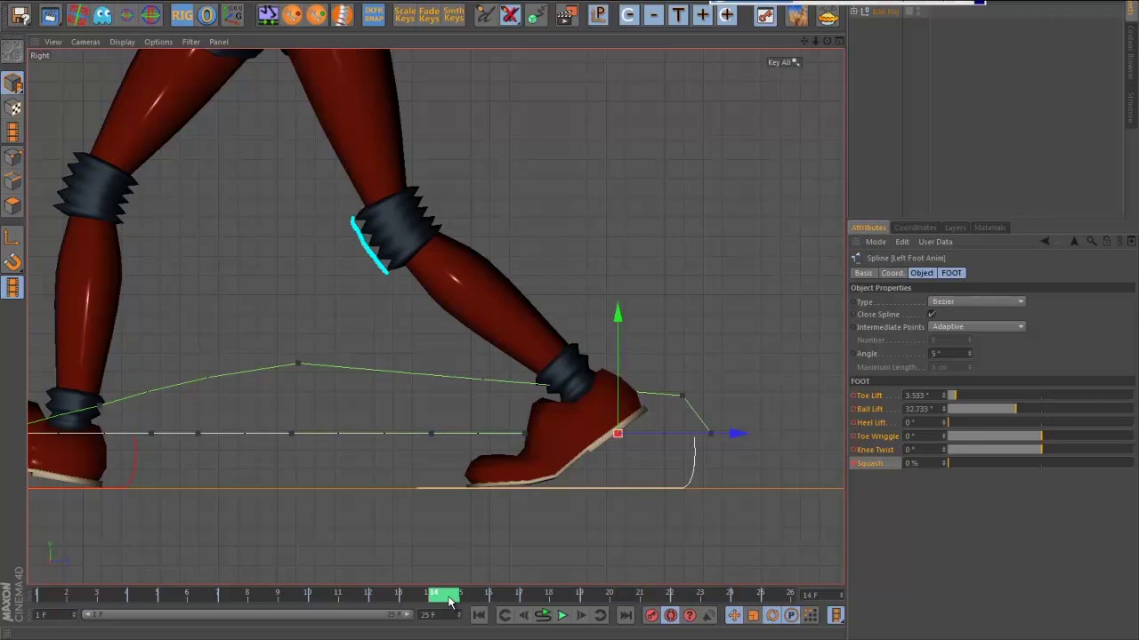
mouse_move(452, 599)
mouse_down()
mouse_move(503, 599)
mouse_move(438, 599)
mouse_move(537, 601)
mouse_move(406, 600)
mouse_move(534, 601)
mouse_move(472, 614)
mouse_move(525, 615)
mouse_move(396, 600)
mouse_move(469, 601)
mouse_move(442, 599)
mouse_up()
drag(946, 464, 1041, 470)
drag(433, 598, 415, 597)
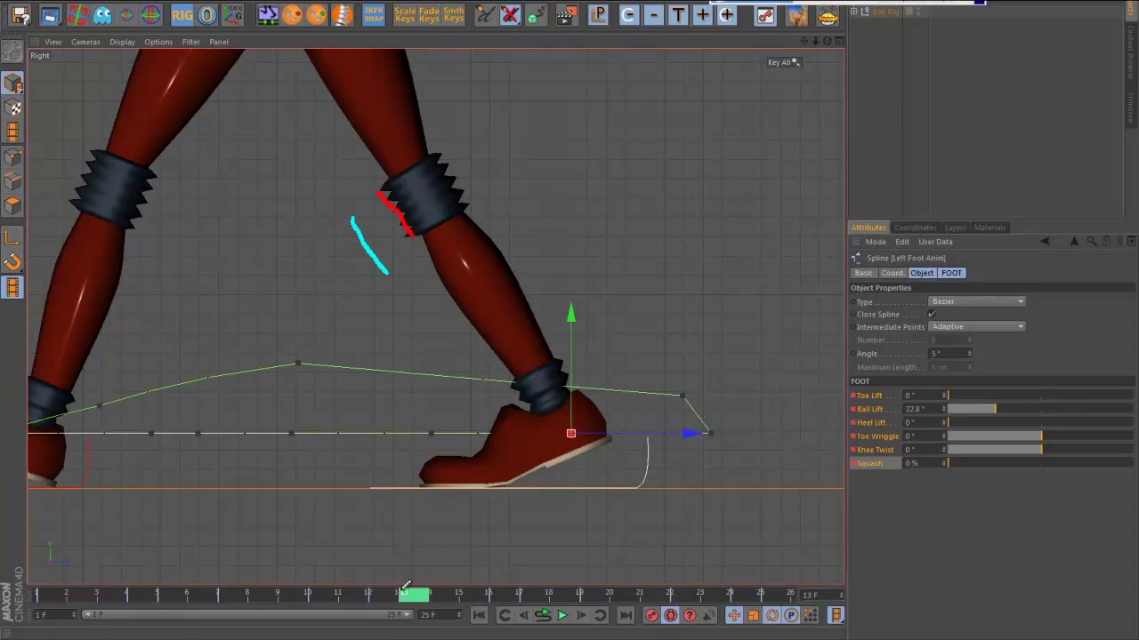
drag(422, 598, 434, 597)
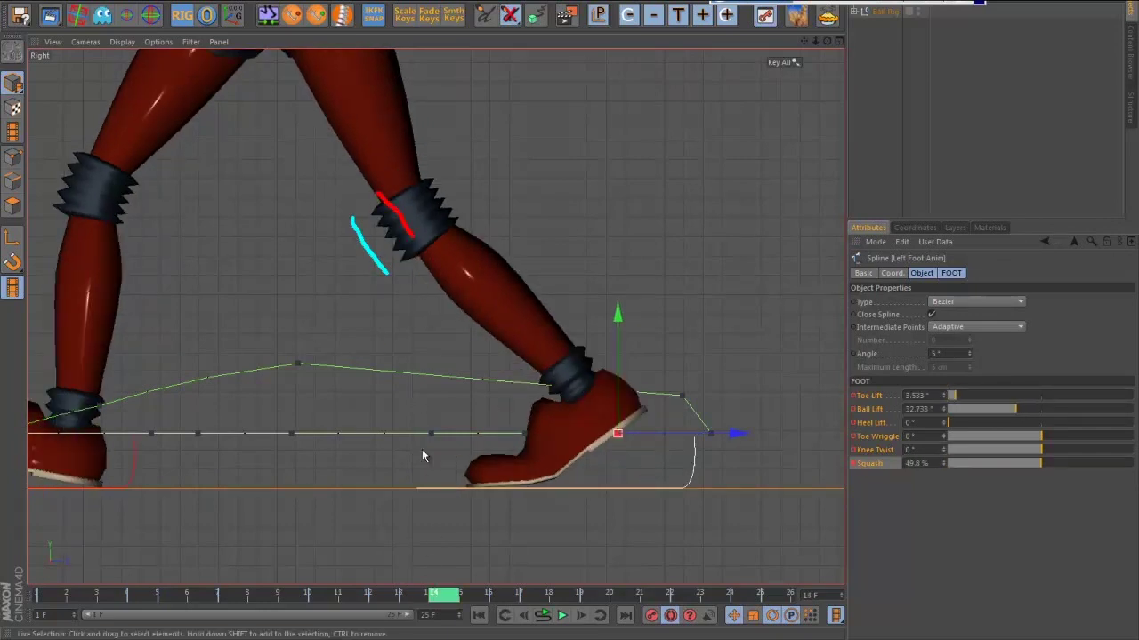
- Play back and scrub the walk cycle to examine the left knee's movement around frames 13 and 14
click(464, 596)
drag(472, 596, 322, 594)
click(562, 615)
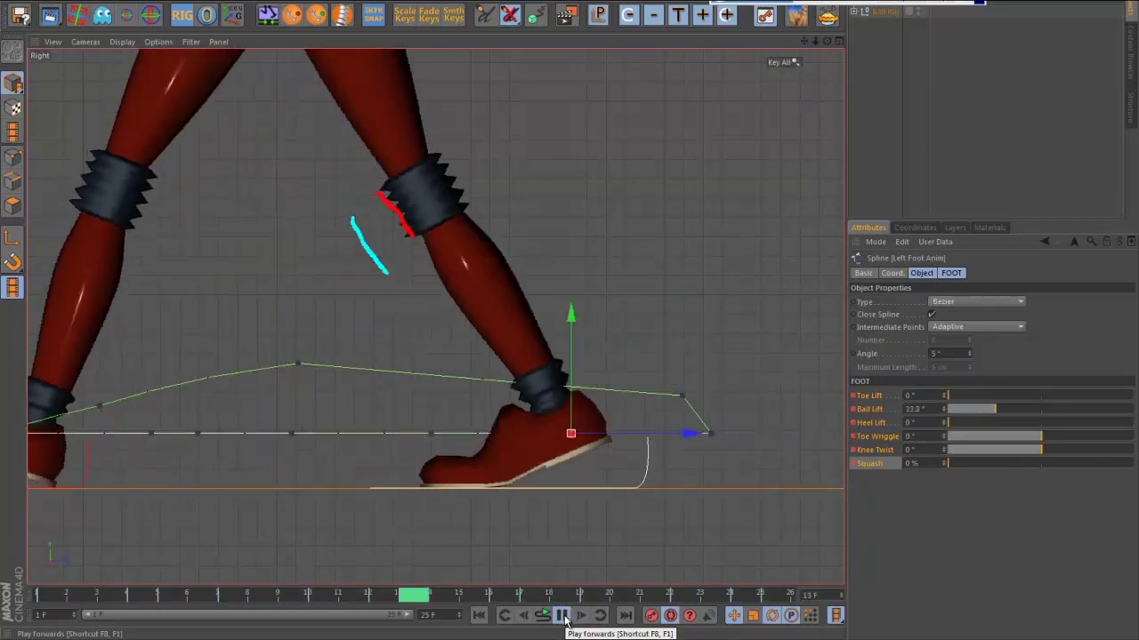
click(559, 616)
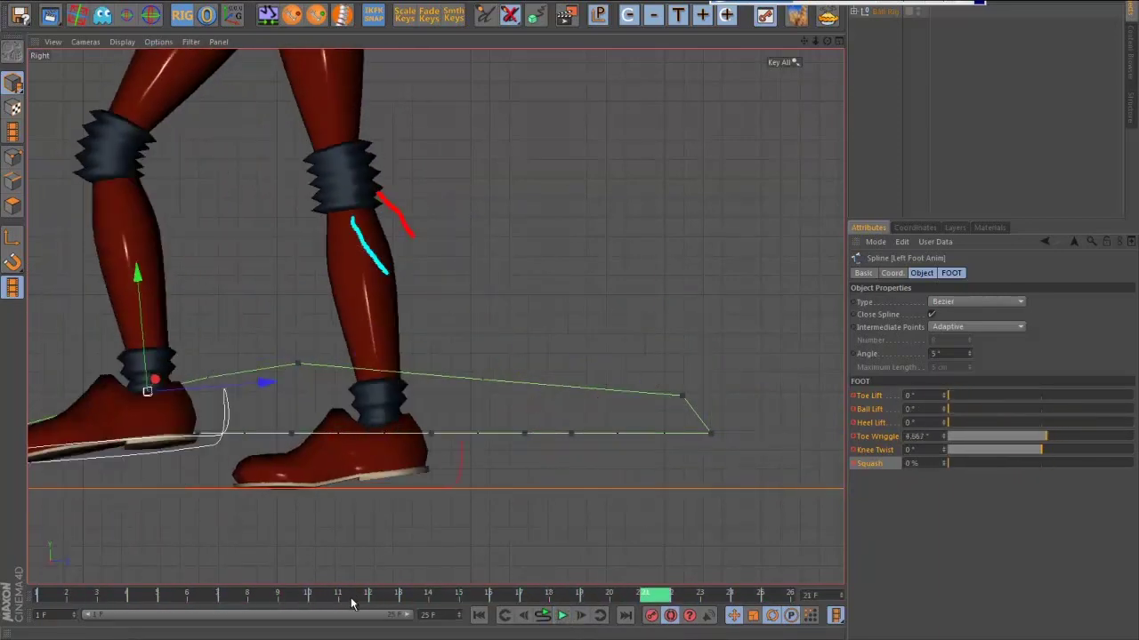
drag(350, 599, 427, 601)
alt+right_drag(599, 525, 575, 541)
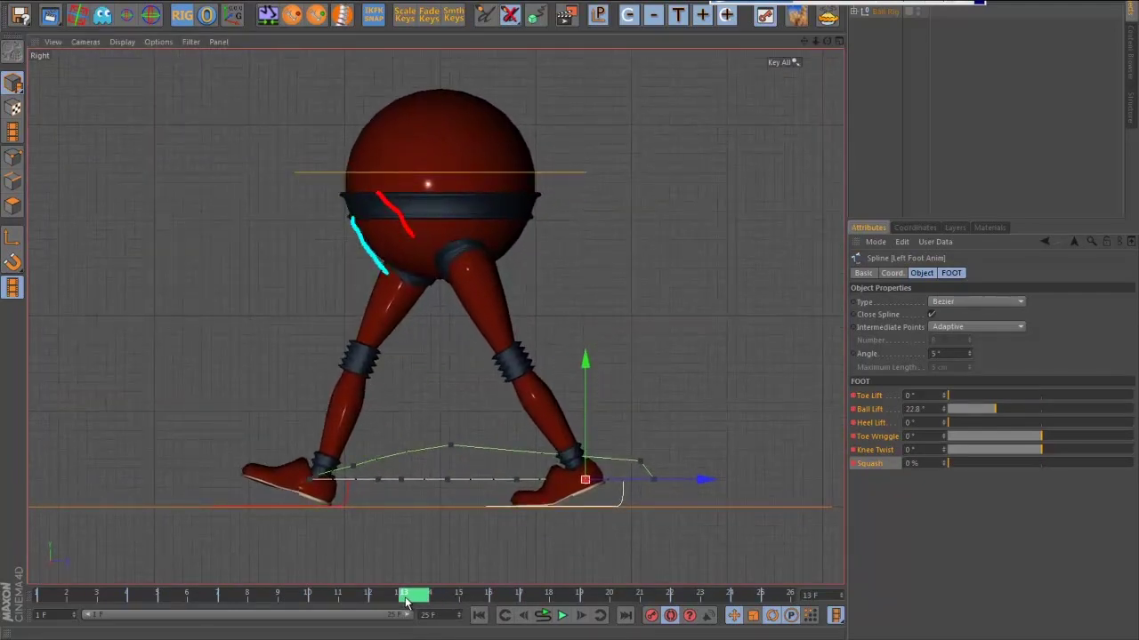
mouse_move(415, 608)
mouse_down()
mouse_move(383, 609)
mouse_move(442, 607)
mouse_move(412, 607)
mouse_move(442, 607)
mouse_move(421, 596)
mouse_up()
scroll(650, 512, up, 6)
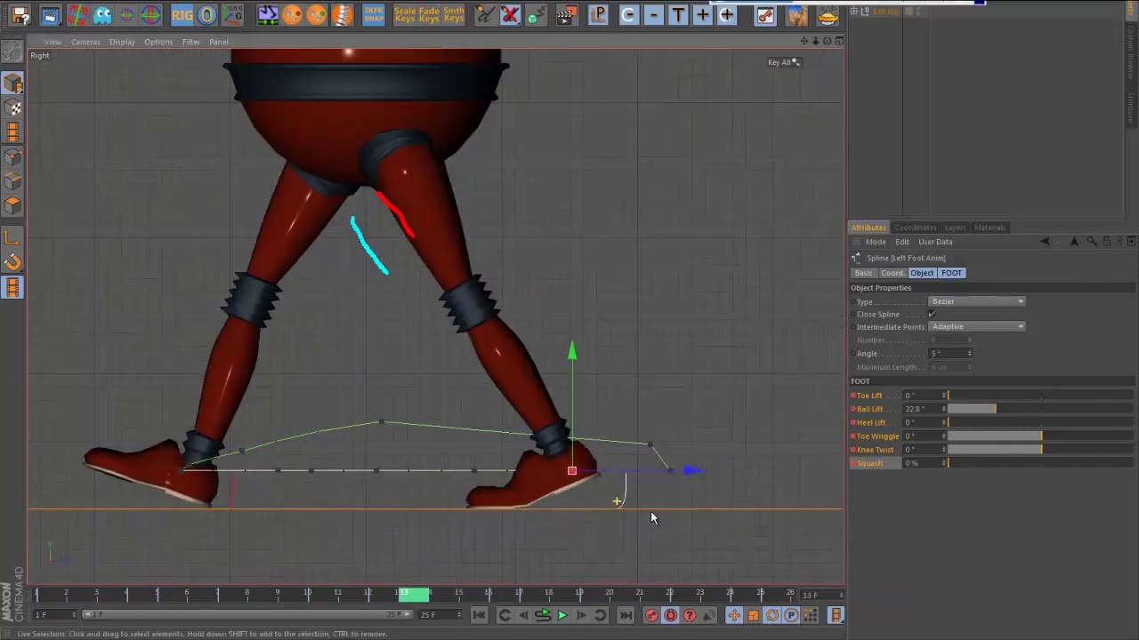
scroll(682, 521, down, 2)
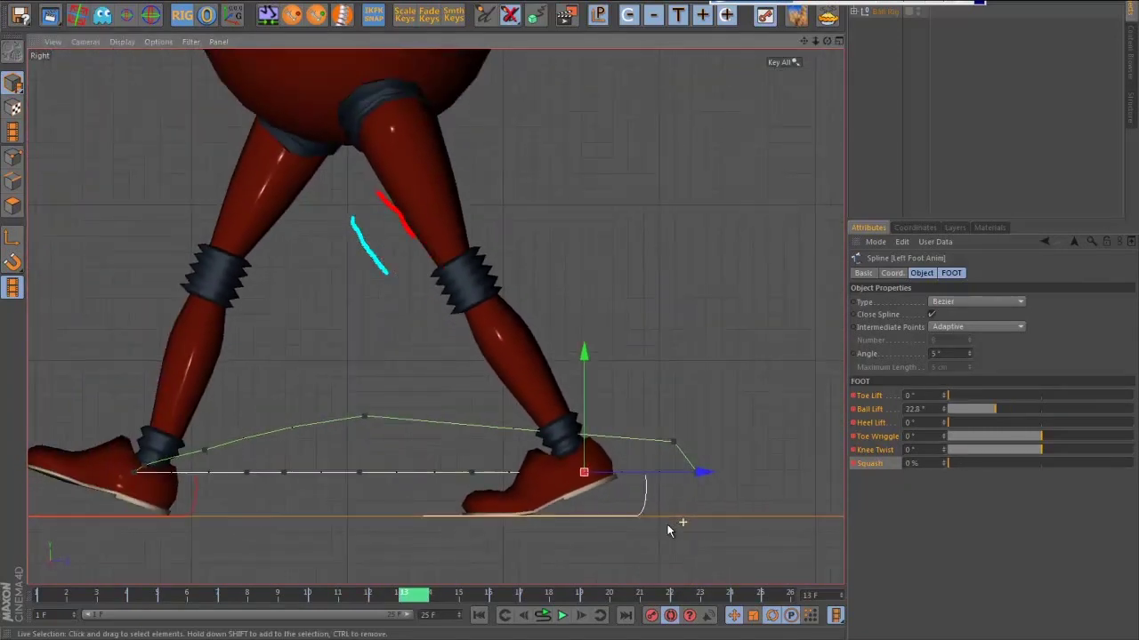
scroll(676, 526, up, 3)
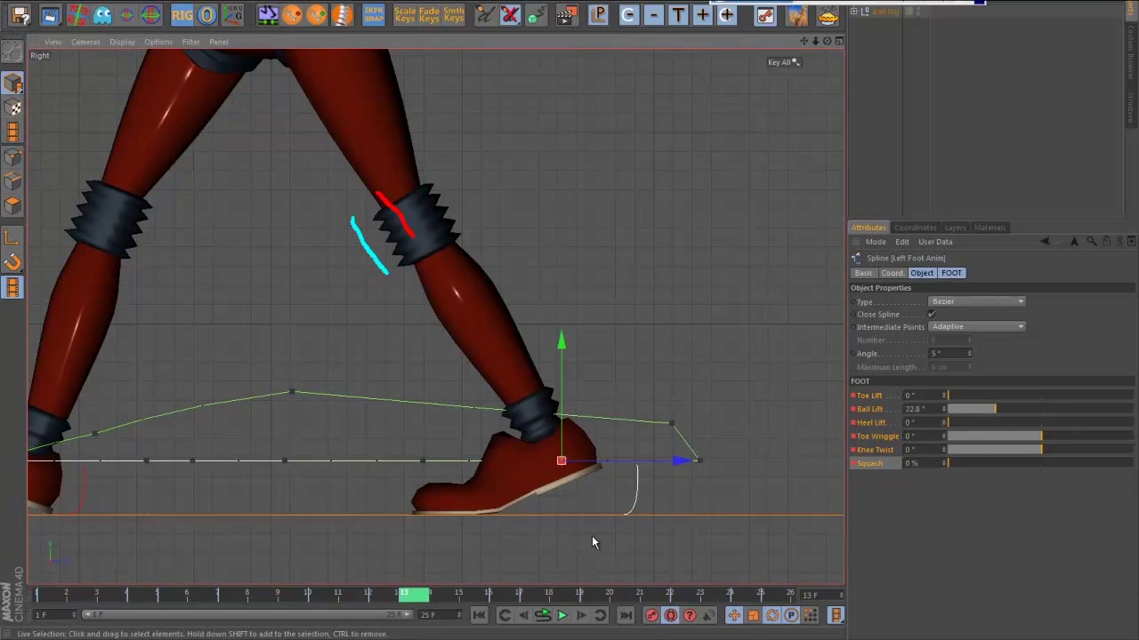
- Set the left foot's Squash to 73 % at frame 14 and check the knee against the adjacent frames
drag(416, 598, 444, 600)
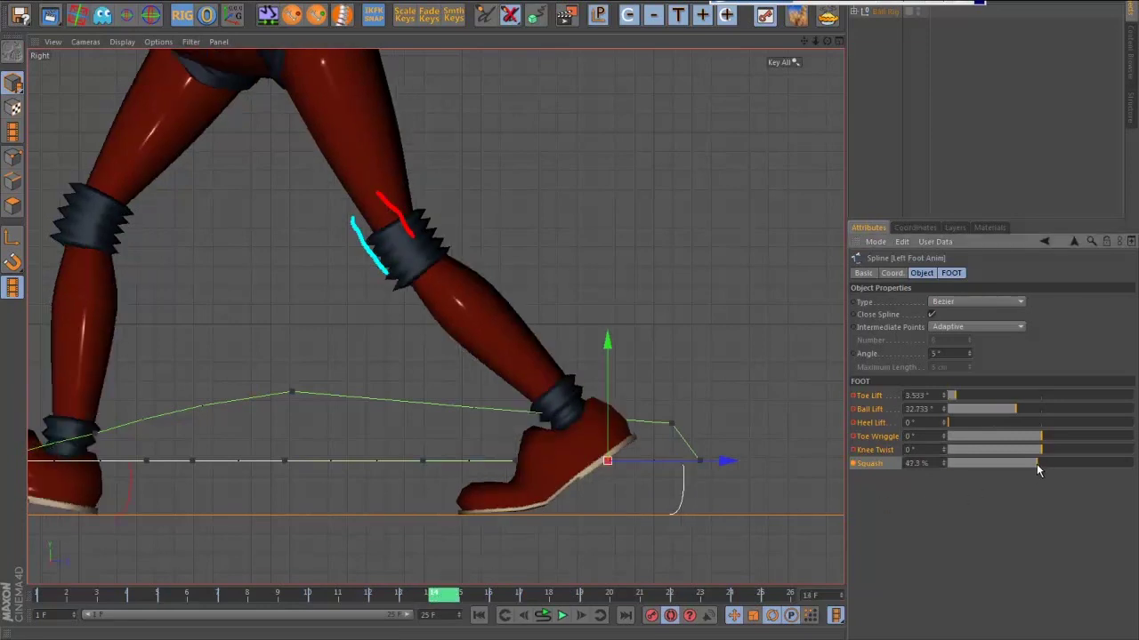
drag(1036, 464, 1080, 470)
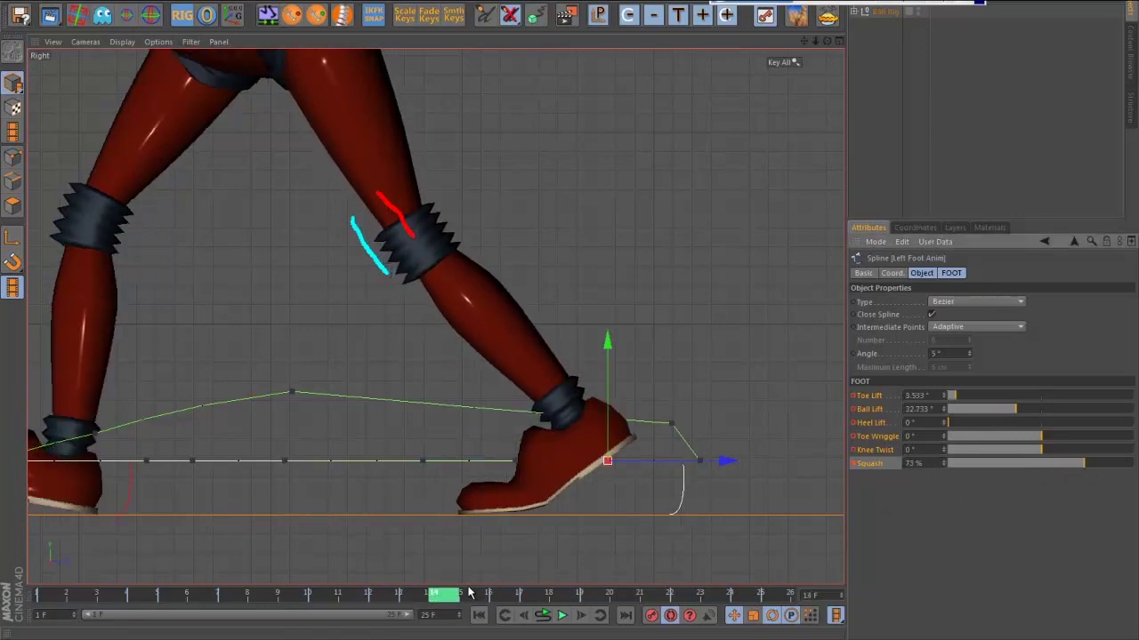
click(431, 601)
drag(431, 600, 468, 598)
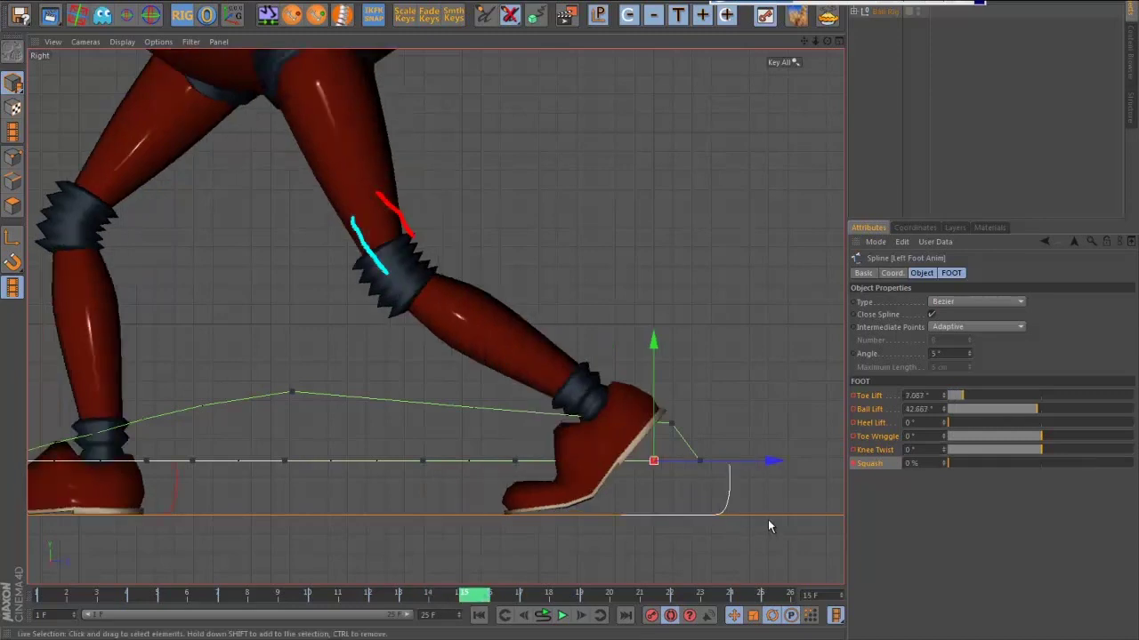
- Set the left foot's Squash to about 19.4 % at frame 15 and play back the walk to check the knee
click(973, 463)
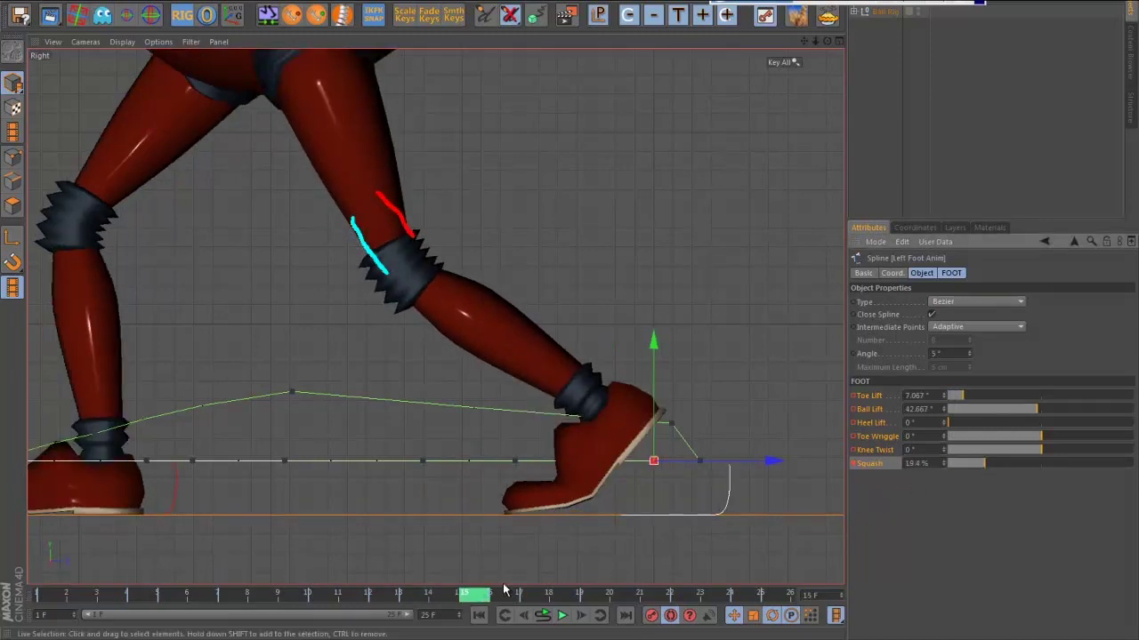
drag(476, 594, 382, 597)
click(562, 616)
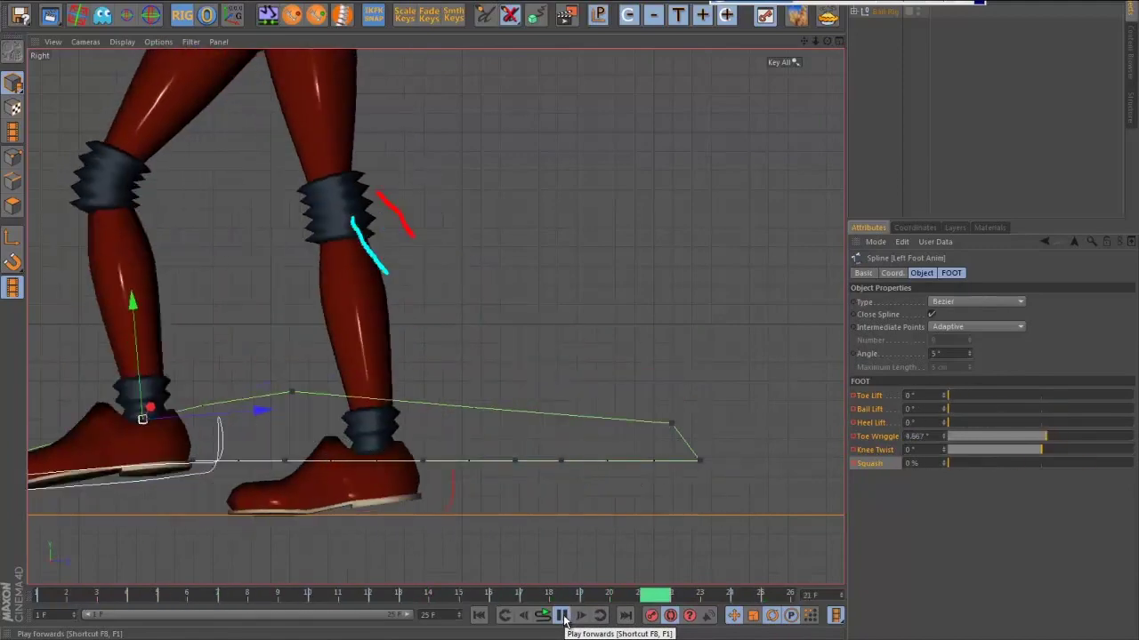
click(564, 617)
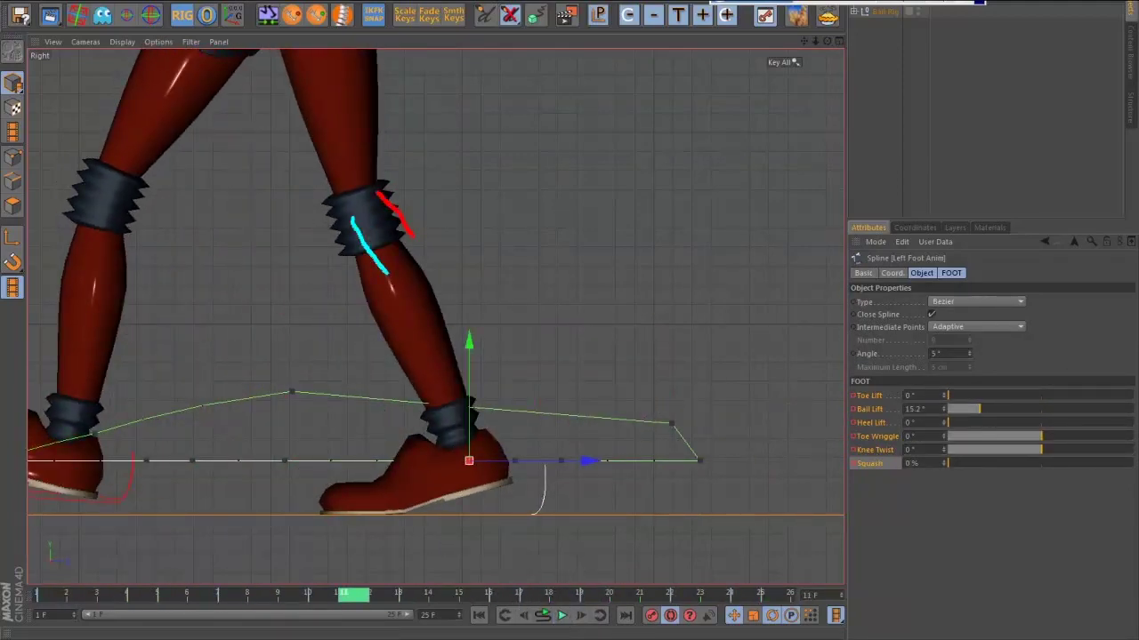
- Open the F-curve timeline, examine the left foot's Squash curve, and move the timeline window out of the way
key(shift+F3)
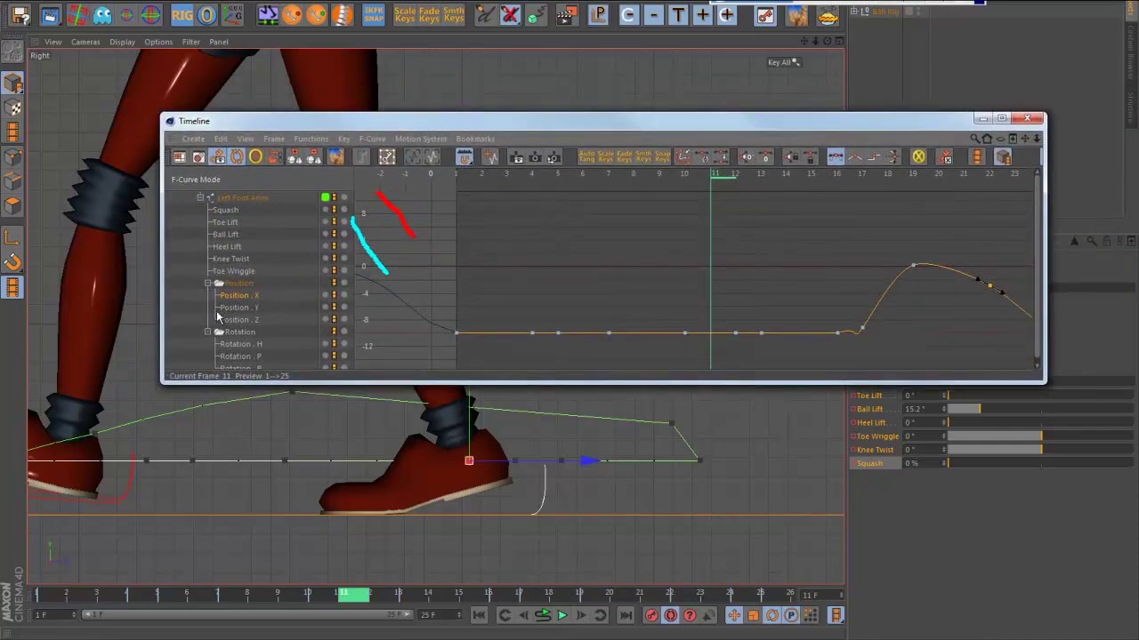
right_click(245, 278)
click(178, 329)
click(223, 210)
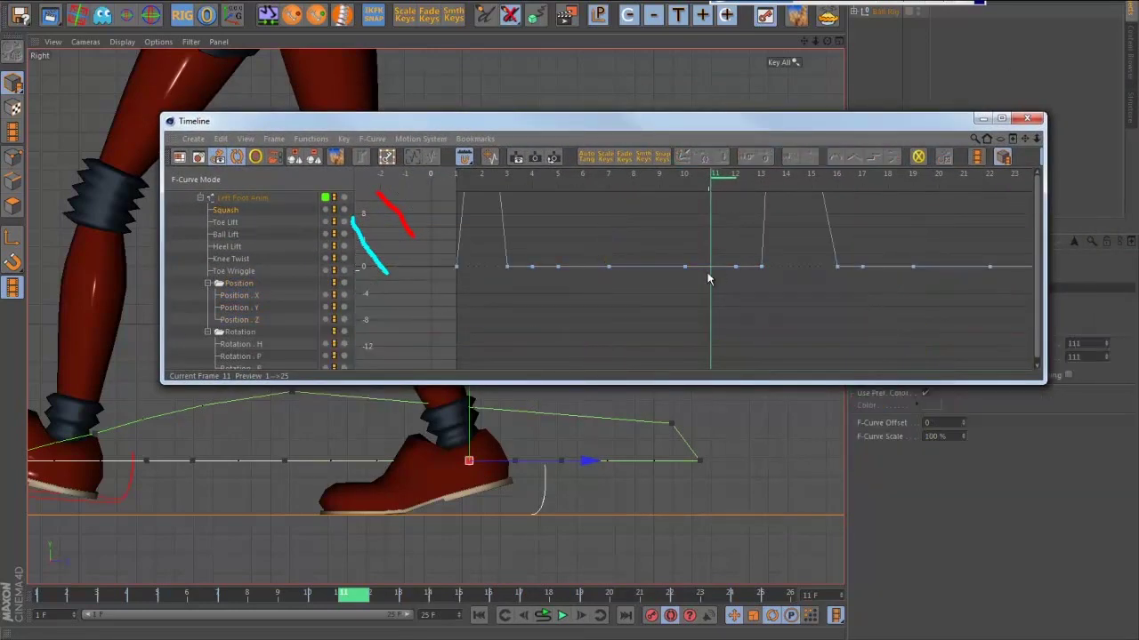
alt+middle_drag(708, 278, 697, 315)
alt+right_drag(697, 315, 607, 374)
alt+middle_drag(606, 319, 605, 367)
alt+right_drag(605, 367, 605, 401)
drag(577, 122, 1138, 171)
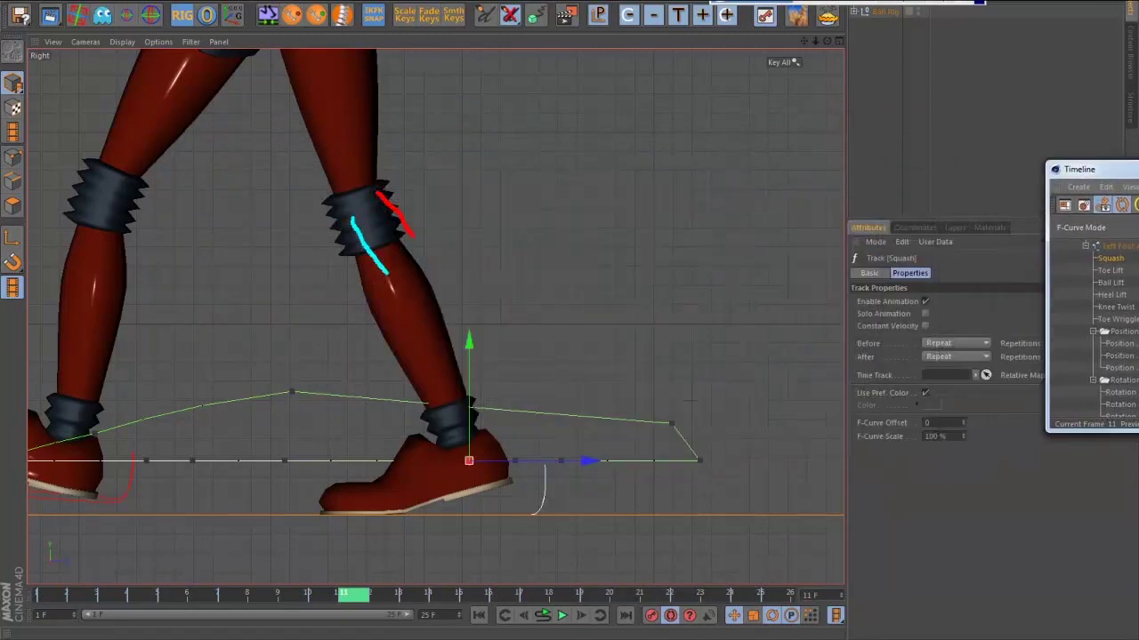
- Reselect the left foot control at frame 13 and increase its Ball Lift slightly
drag(367, 589, 409, 600)
click(635, 494)
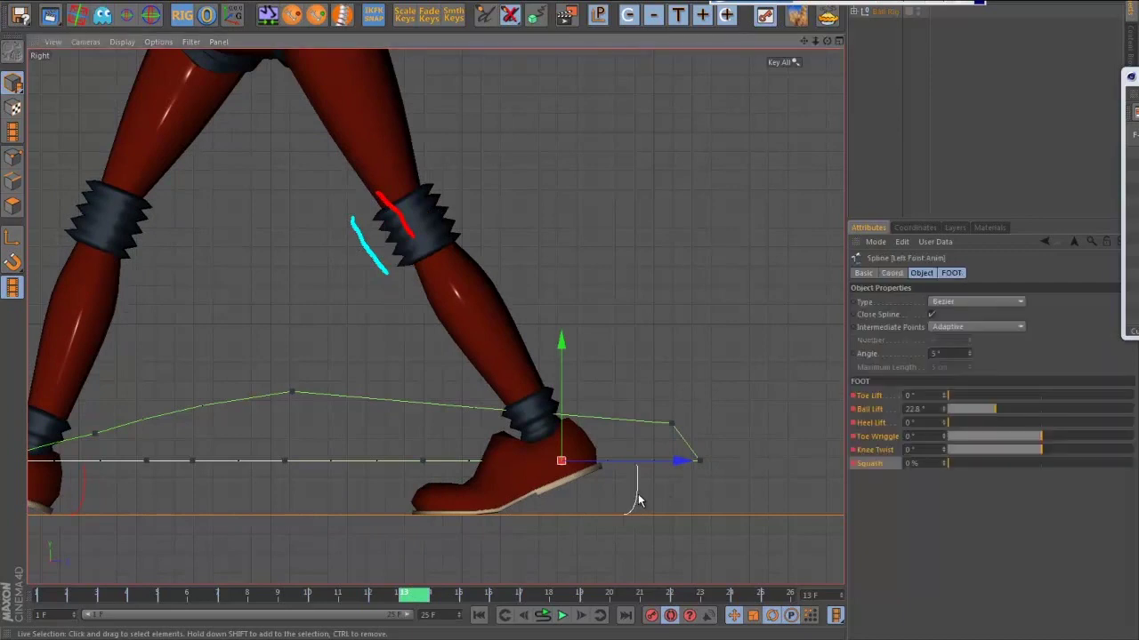
drag(1004, 406, 994, 412)
- Set the left foot's Squash to about 33.3 % at frame 15 and compare the knee with frames 14 and 16
drag(409, 598, 463, 594)
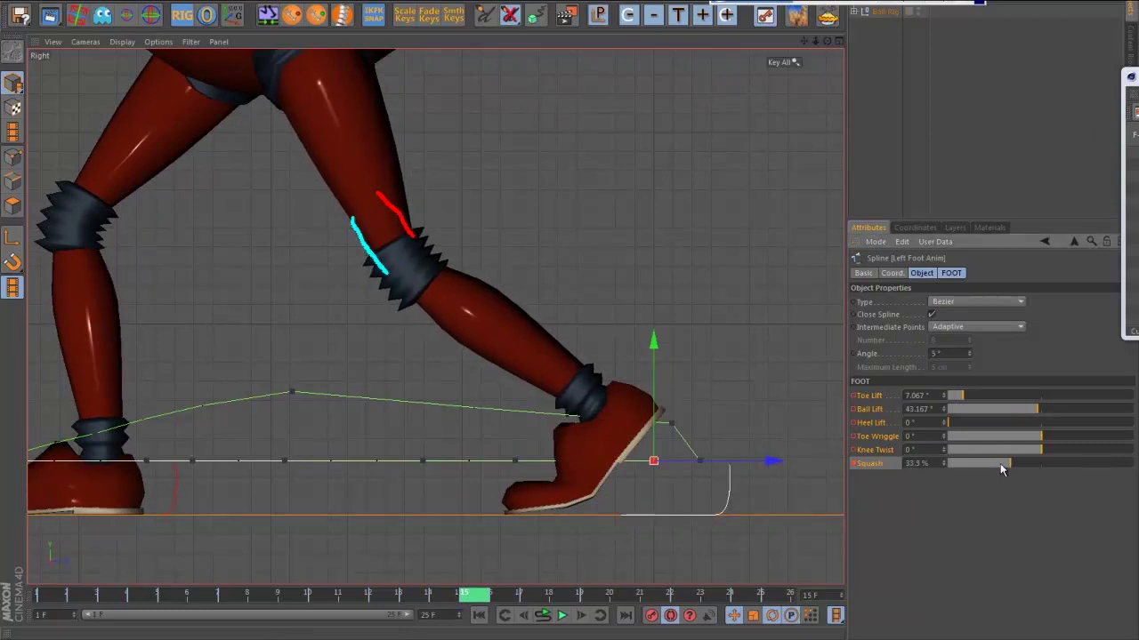
click(452, 595)
mouse_move(452, 595)
mouse_down()
mouse_move(534, 594)
mouse_move(459, 595)
mouse_move(504, 594)
mouse_up()
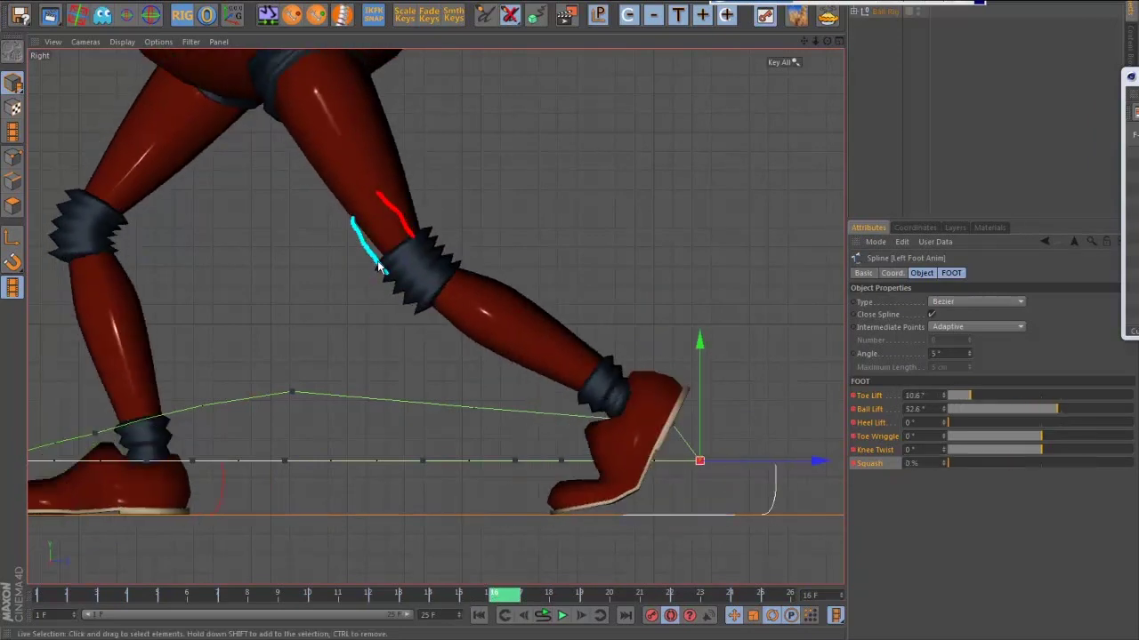
drag(498, 590, 444, 594)
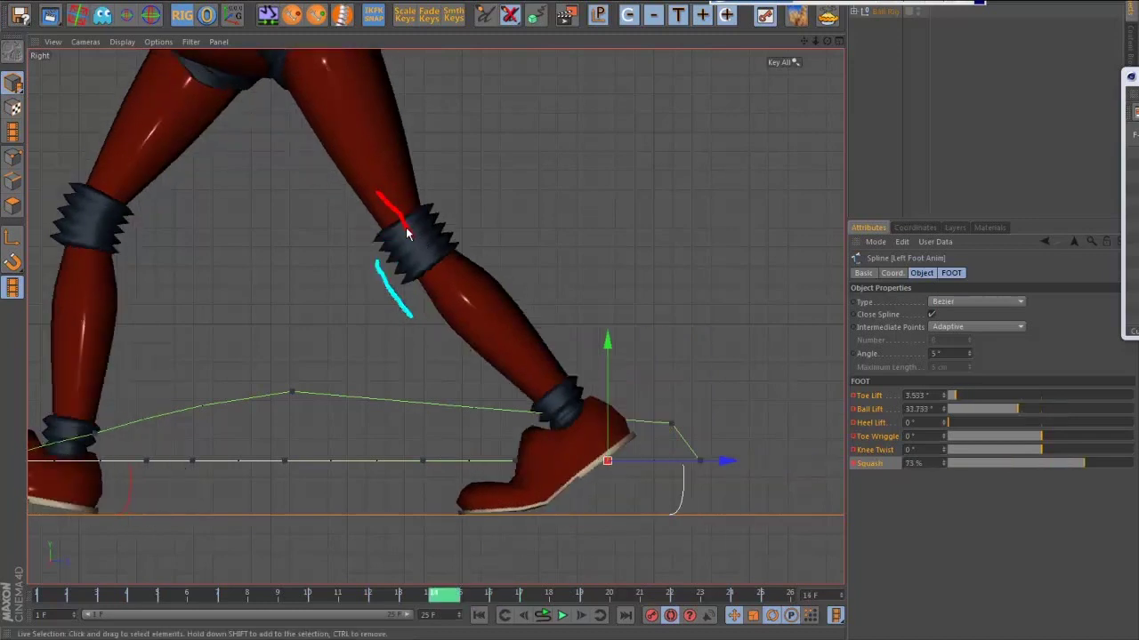
- Set the left foot's Squash to about 62.9 % at frame 15 and check the knee by scrubbing and playing the walk
click(460, 594)
drag(1005, 464, 1067, 469)
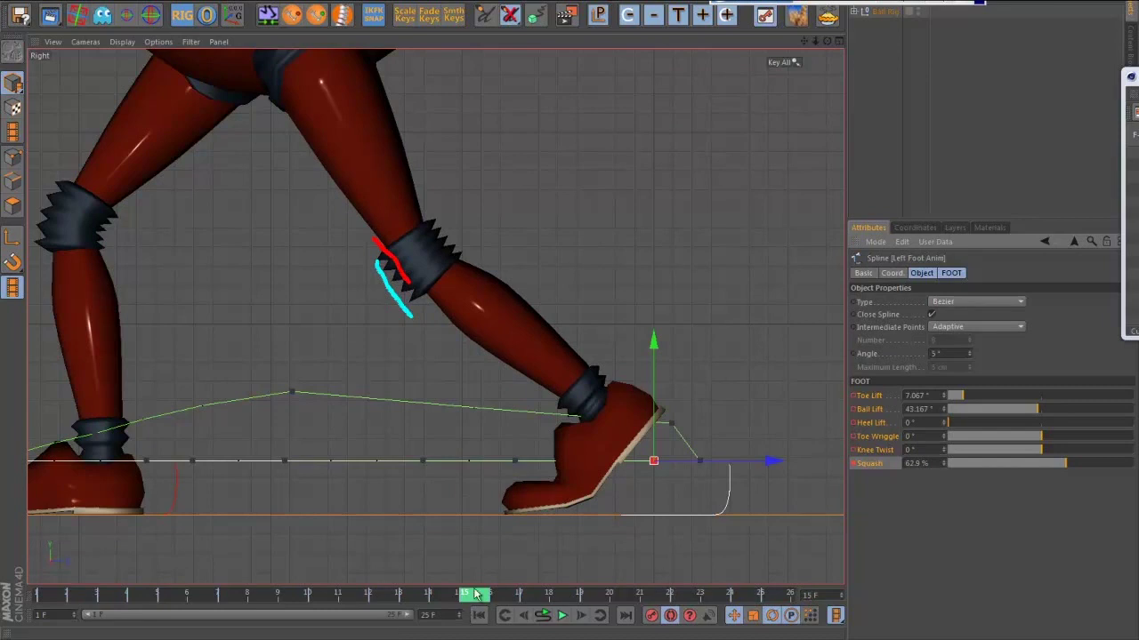
drag(476, 594, 436, 599)
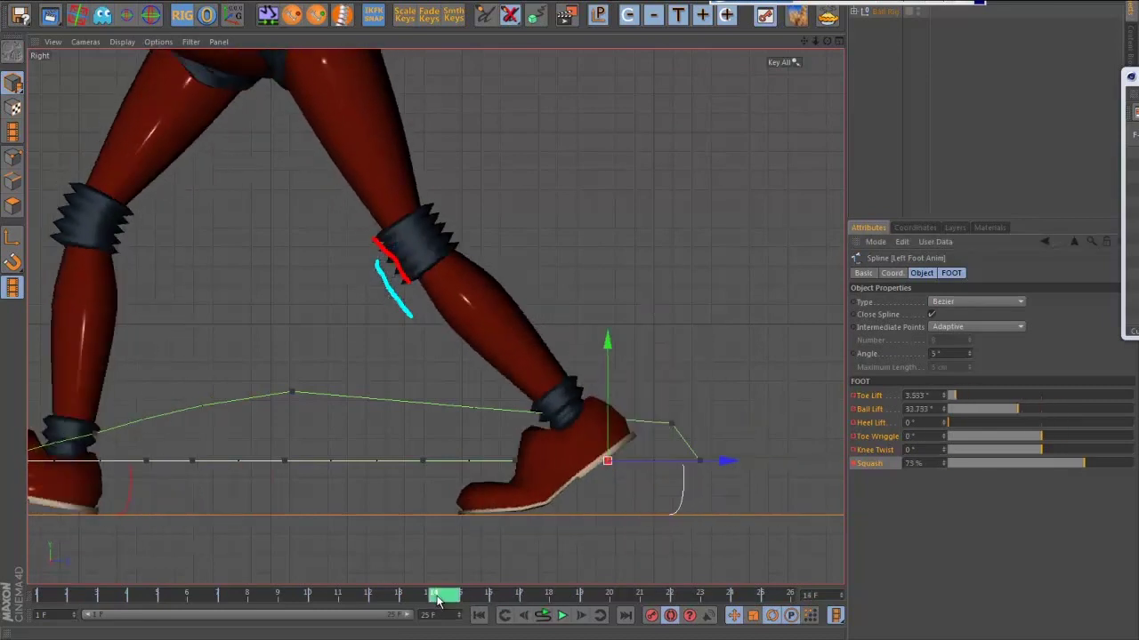
click(562, 616)
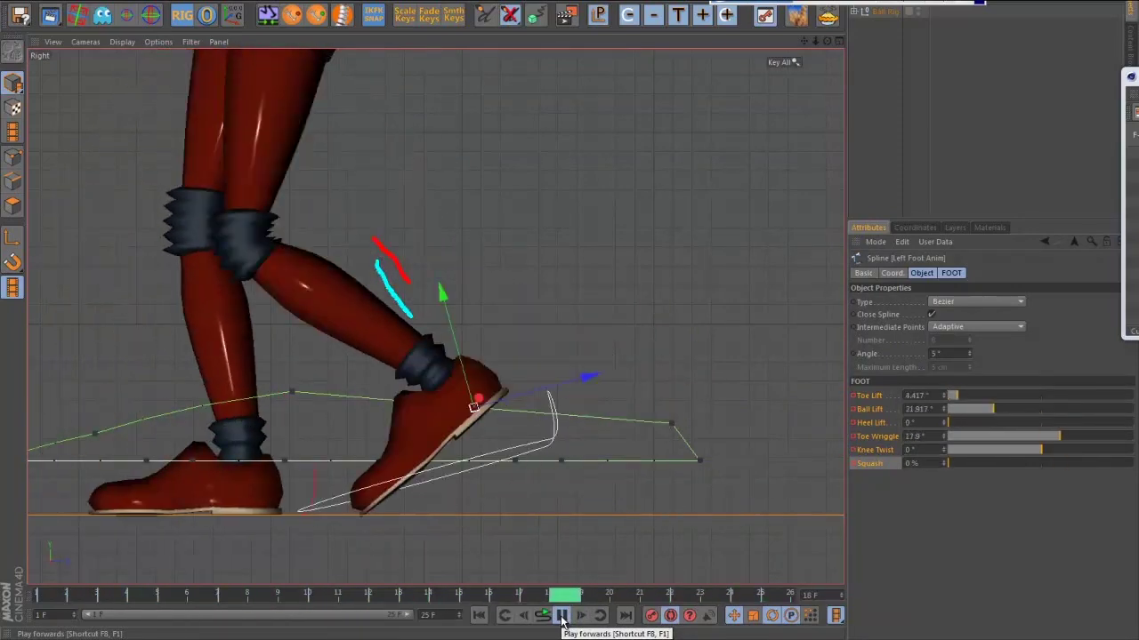
click(563, 615)
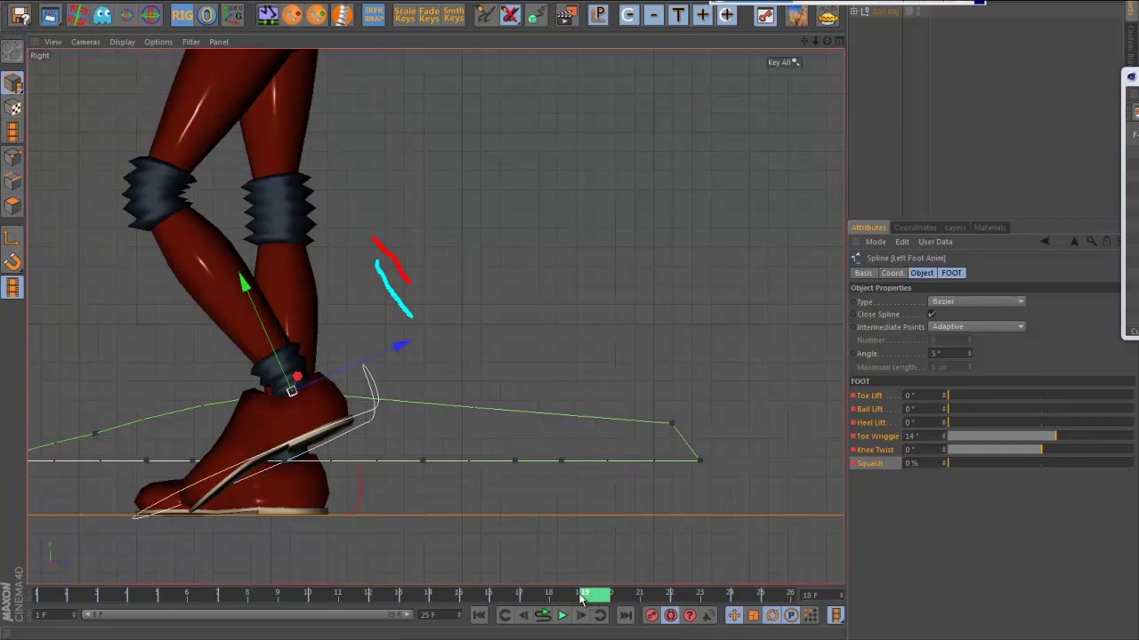
- Scrub back through frame 15 to frame 1 to compare the knee positions, and clear the foot control selection
drag(582, 598, 474, 601)
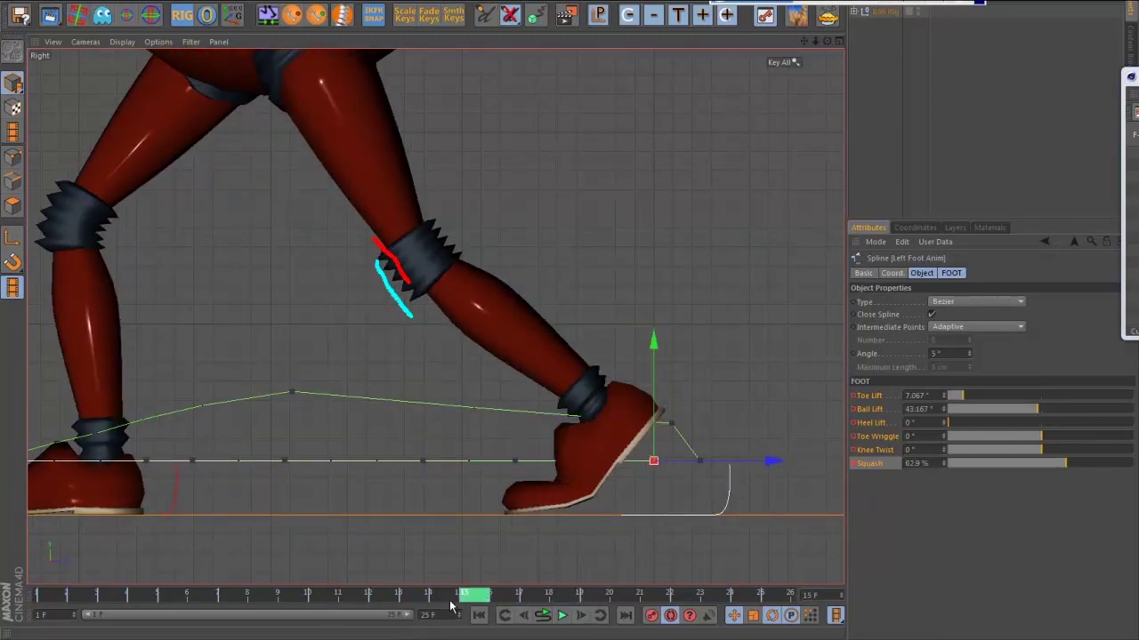
drag(470, 598, 50, 594)
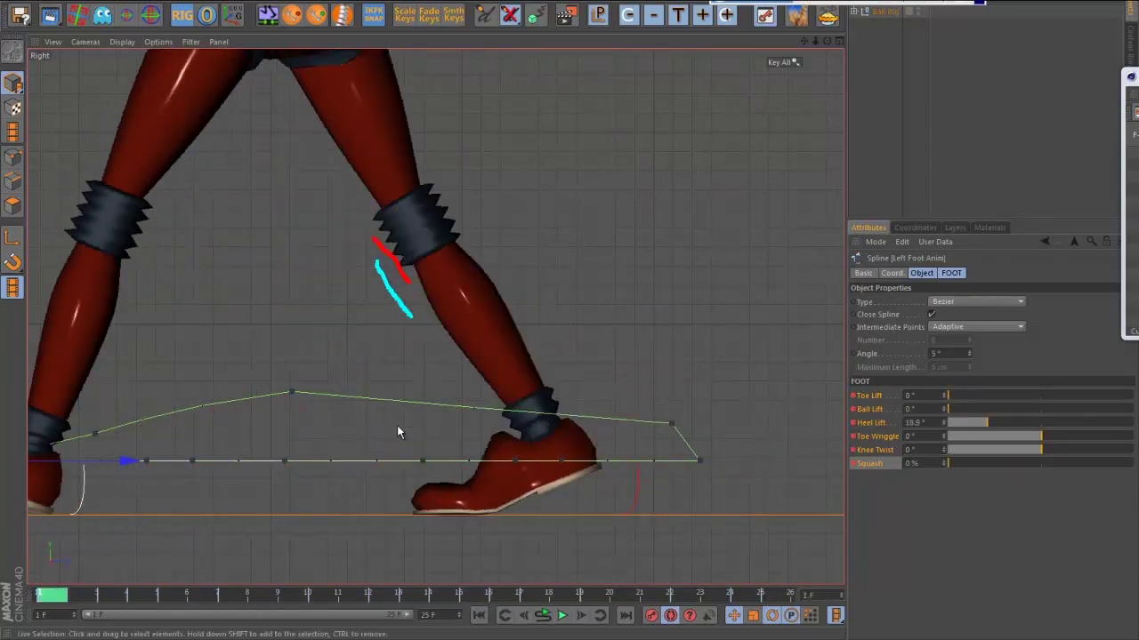
click(394, 270)
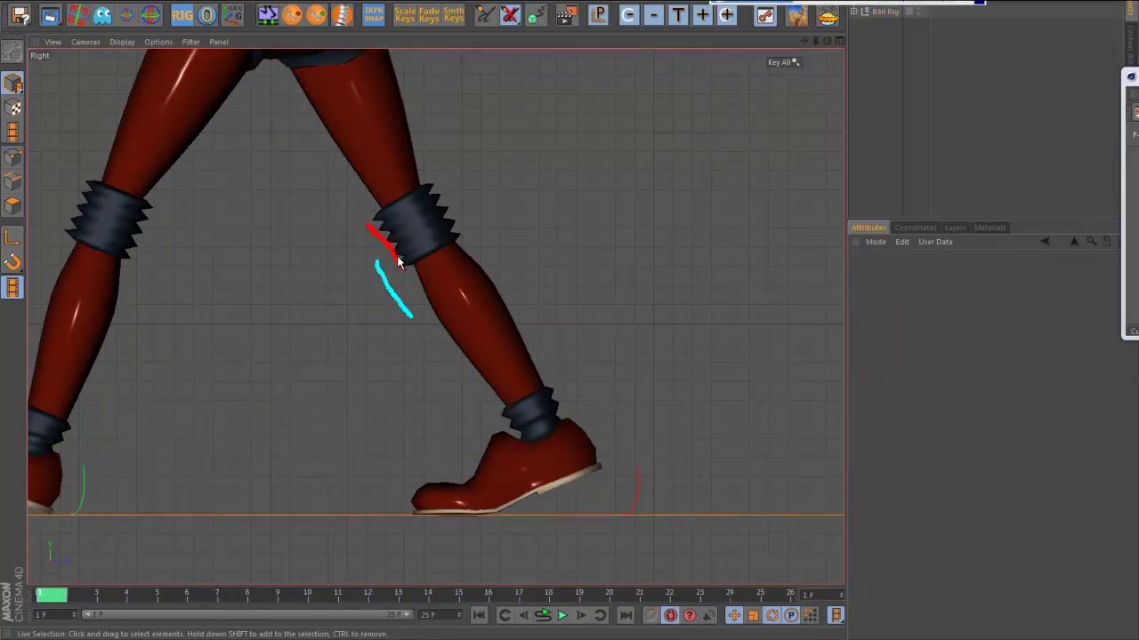
- Select the right foot control, set its Squash to about 46.6 % at frame 2, and play the walk to check the knee
click(638, 489)
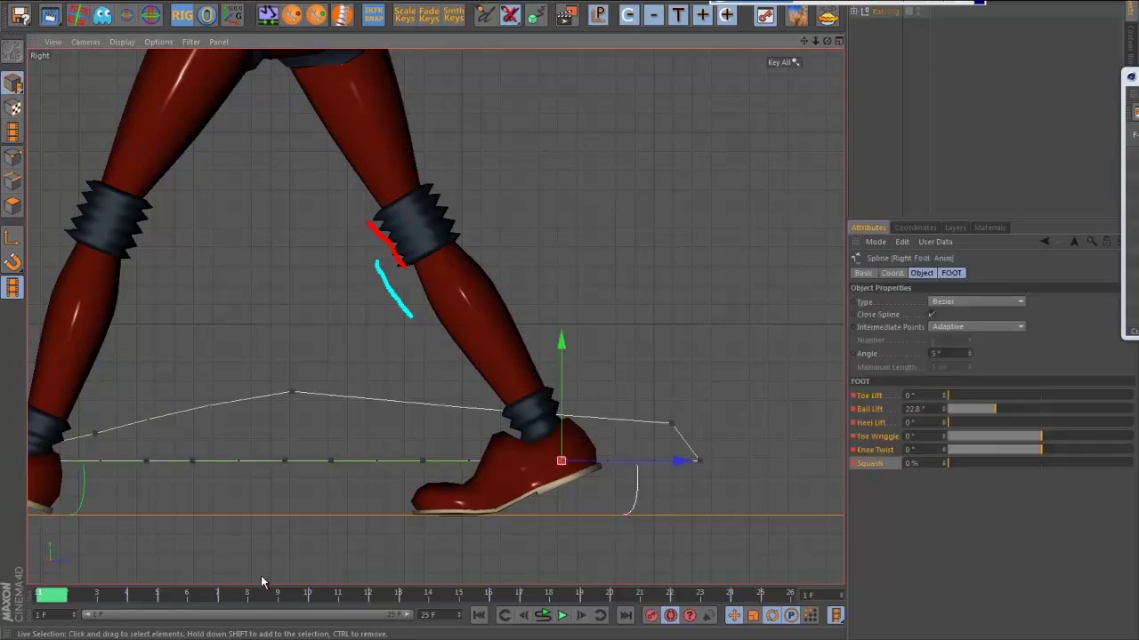
mouse_move(51, 594)
mouse_down()
mouse_move(80, 594)
mouse_move(62, 596)
mouse_up()
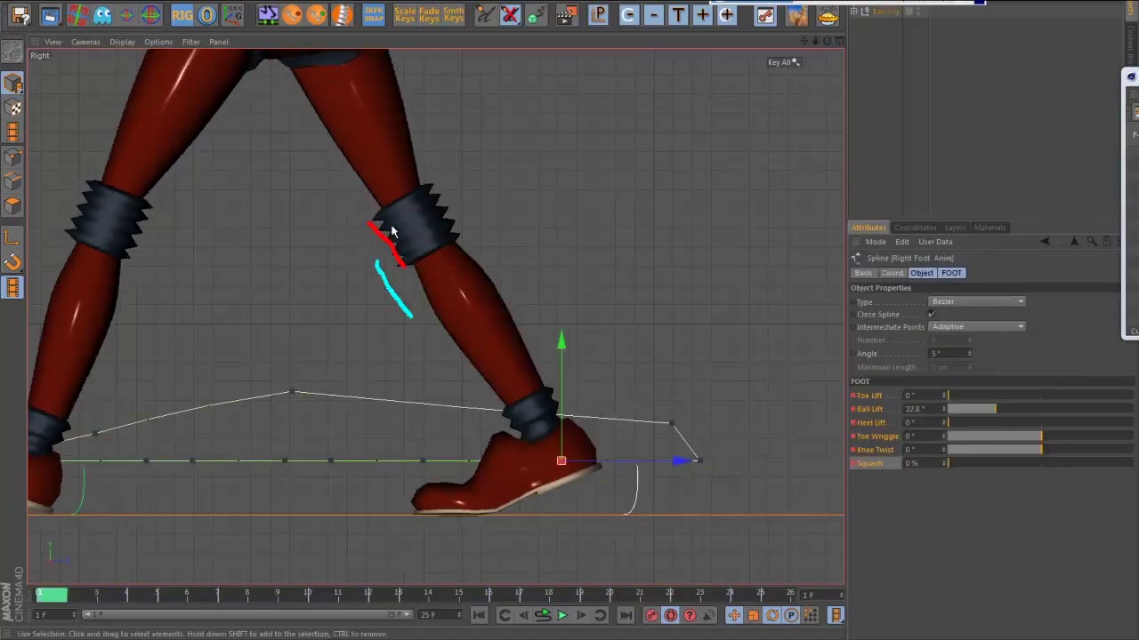
key(g)
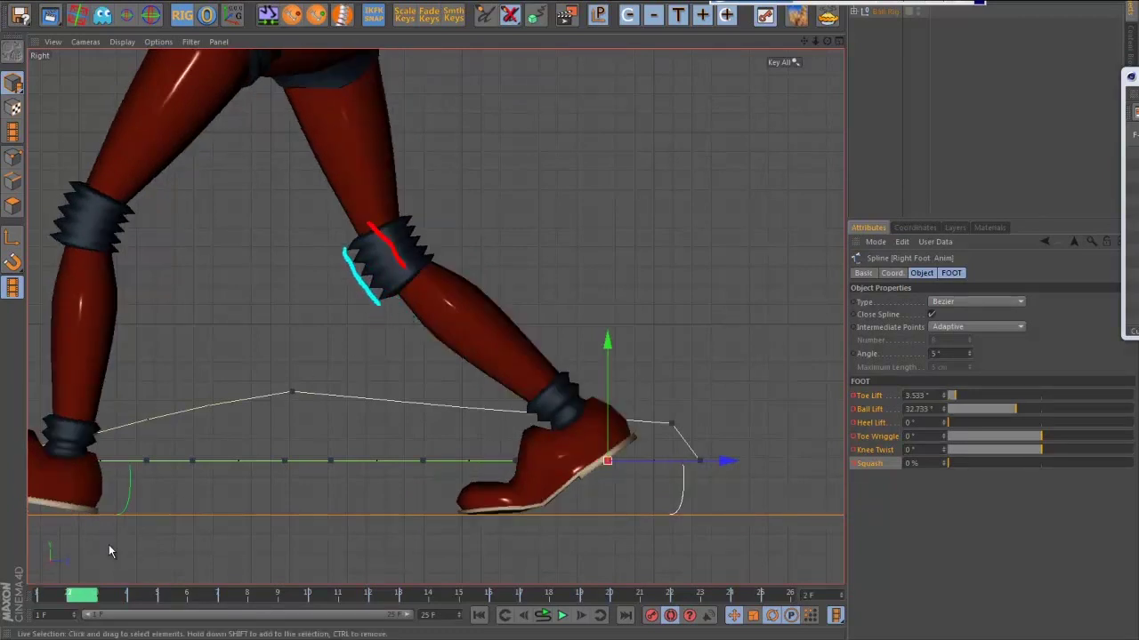
mouse_move(80, 596)
mouse_down()
mouse_move(55, 598)
mouse_move(112, 596)
mouse_up()
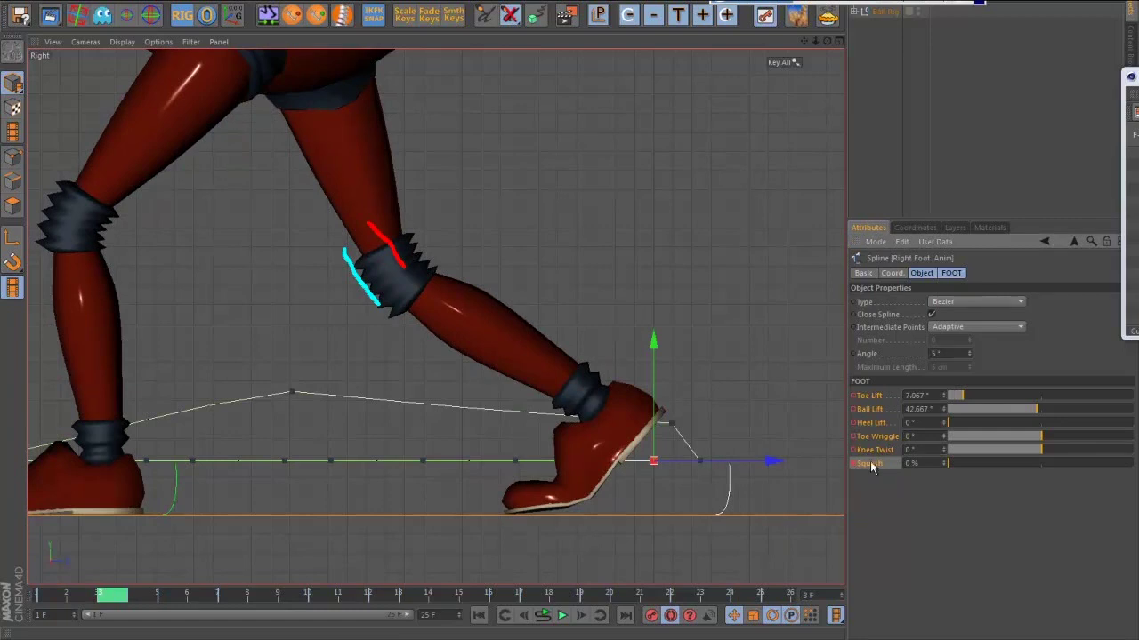
mouse_move(112, 596)
mouse_down()
mouse_move(64, 601)
mouse_move(75, 594)
mouse_up()
drag(979, 462, 1034, 464)
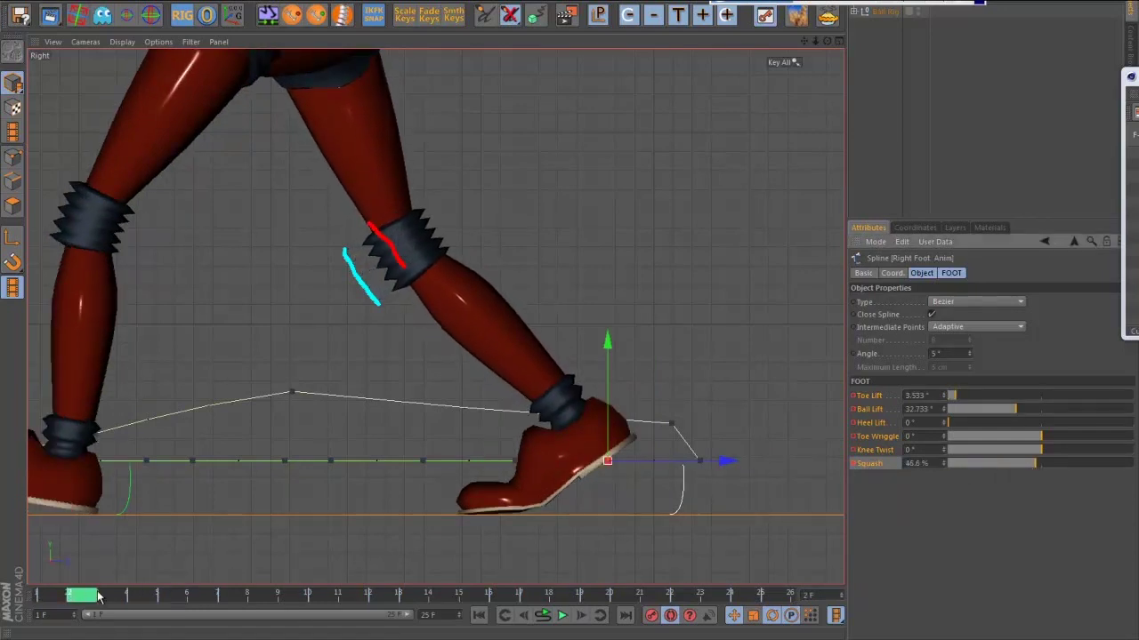
mouse_move(75, 596)
mouse_down()
mouse_move(57, 594)
mouse_move(200, 594)
mouse_move(51, 598)
mouse_up()
click(563, 615)
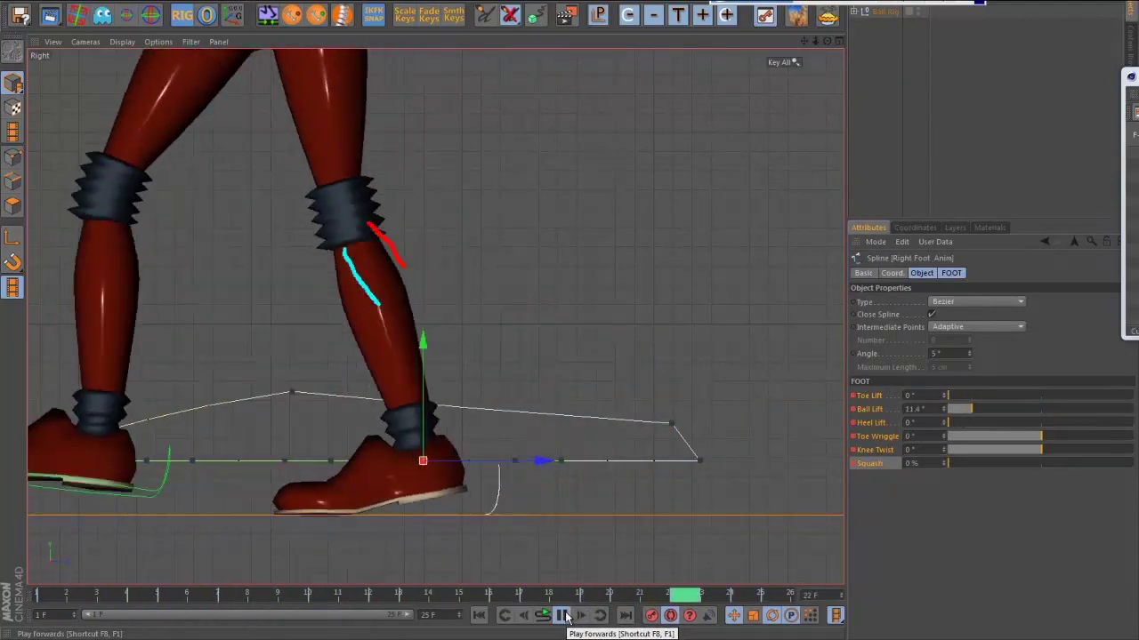
click(563, 614)
- Set the right foot's Ball Lift to about 24° at frame 1 and compare the pose with frame 25
click(51, 595)
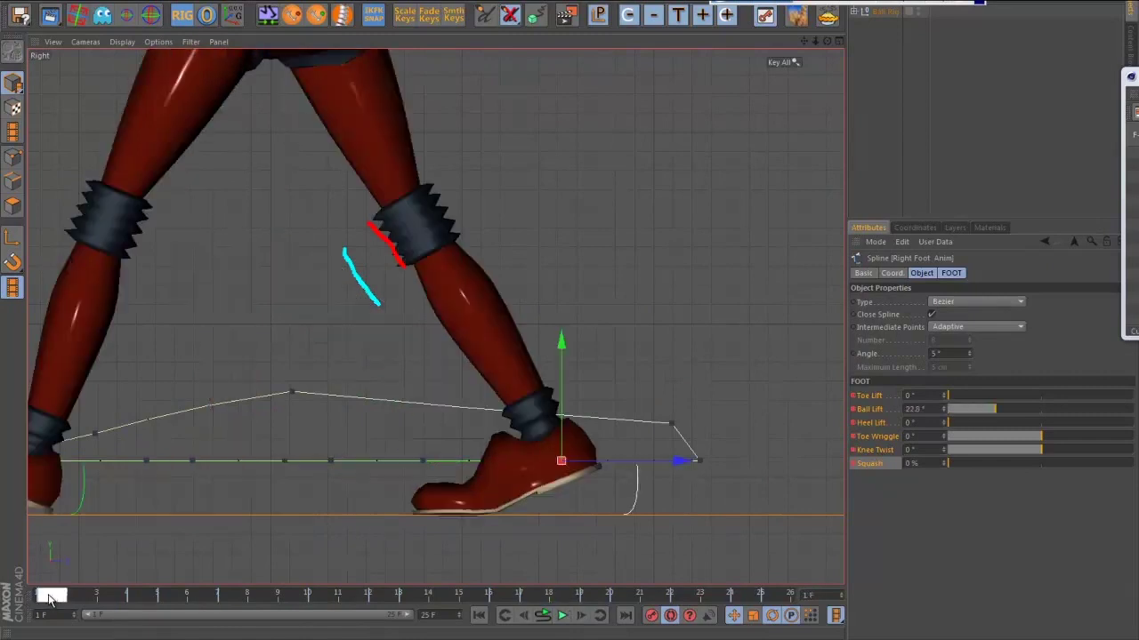
drag(66, 595, 62, 597)
drag(996, 413, 999, 413)
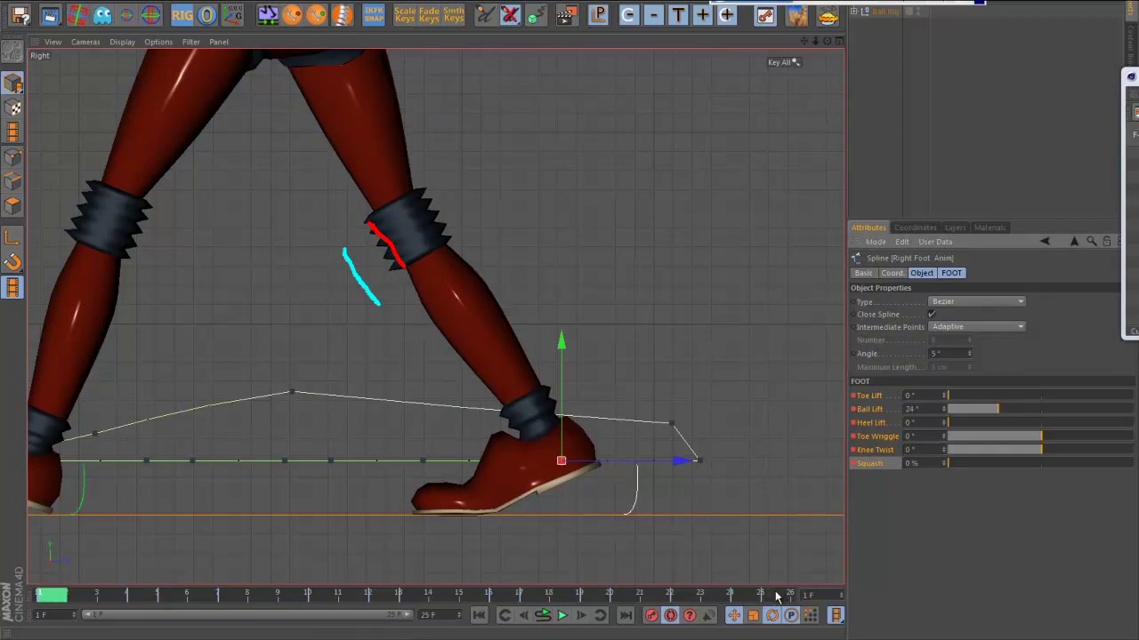
click(776, 595)
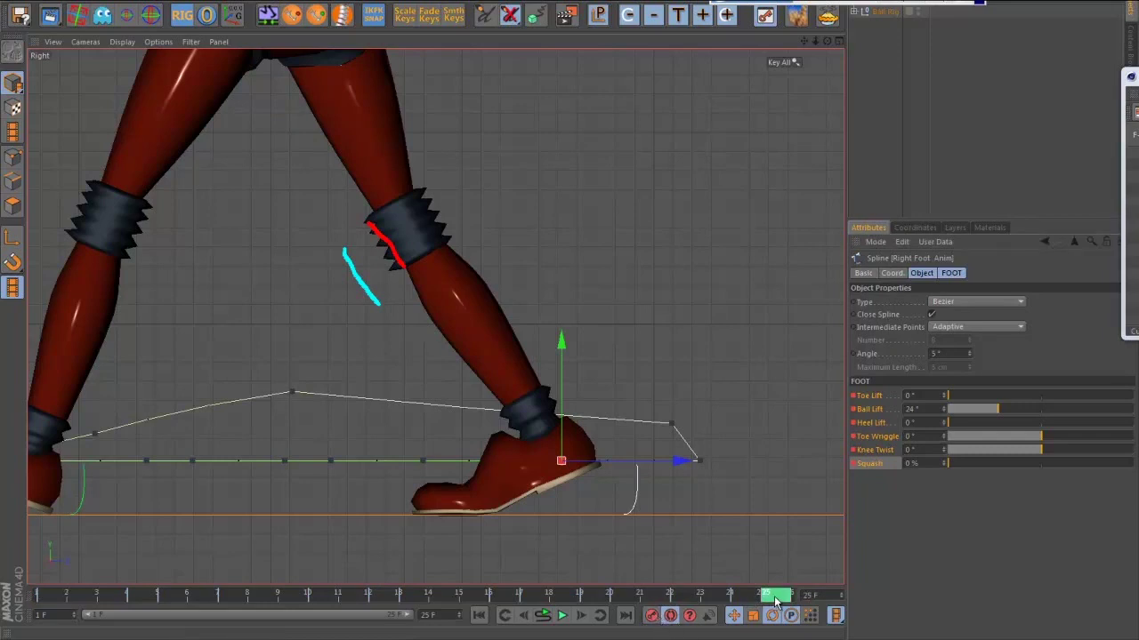
drag(775, 595, 51, 594)
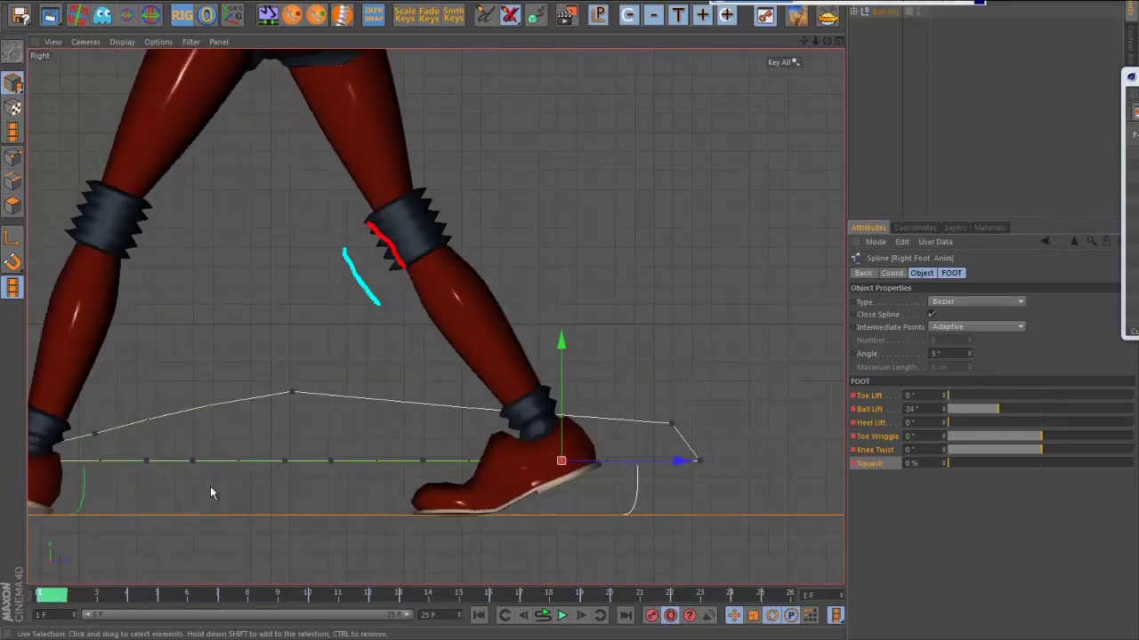
- Scrub through frame 2 and raise the right foot's Squash at frame 3
click(73, 596)
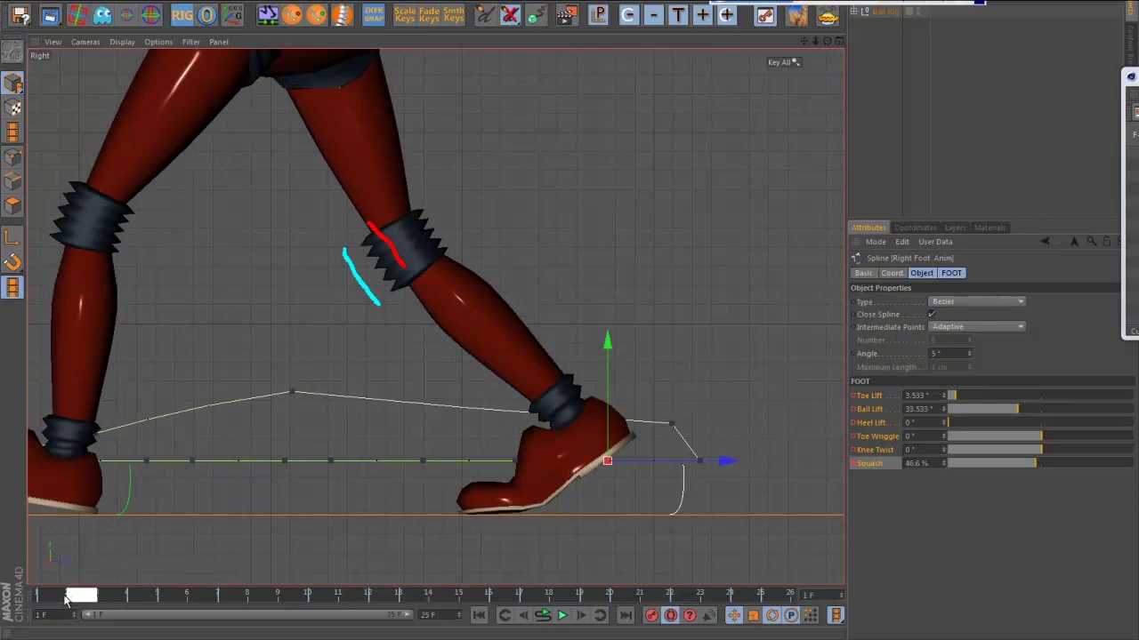
drag(65, 596, 111, 598)
drag(970, 460, 999, 461)
- Set the right foot's Squash to about 16.1 % at frame 5 and check it by scrubbing and playing the walk
drag(114, 596, 164, 595)
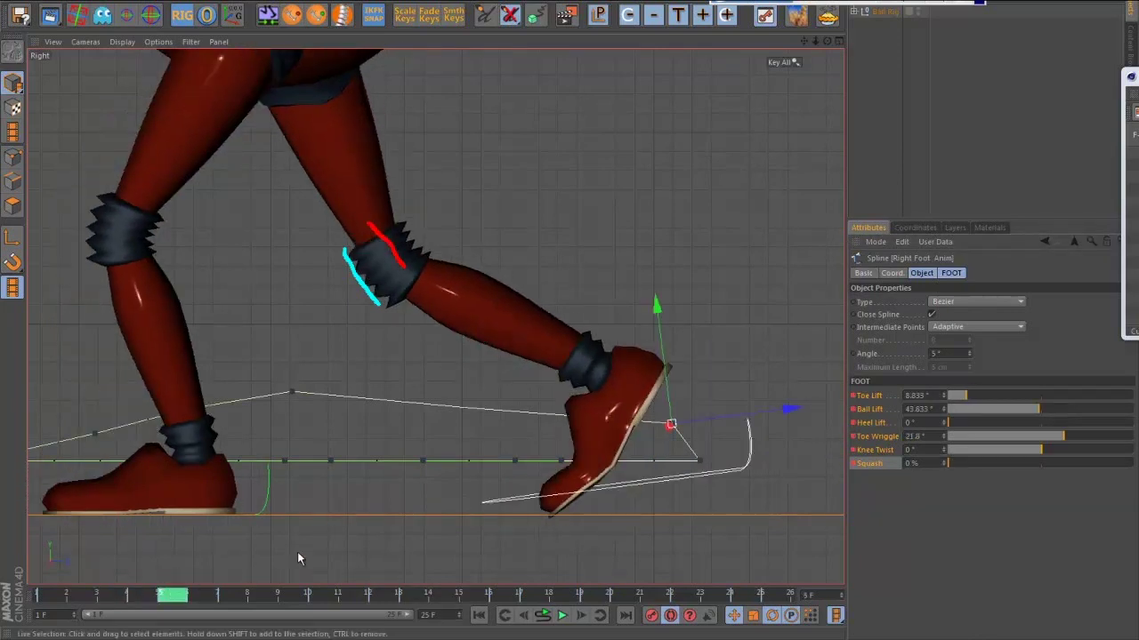
drag(963, 461, 977, 463)
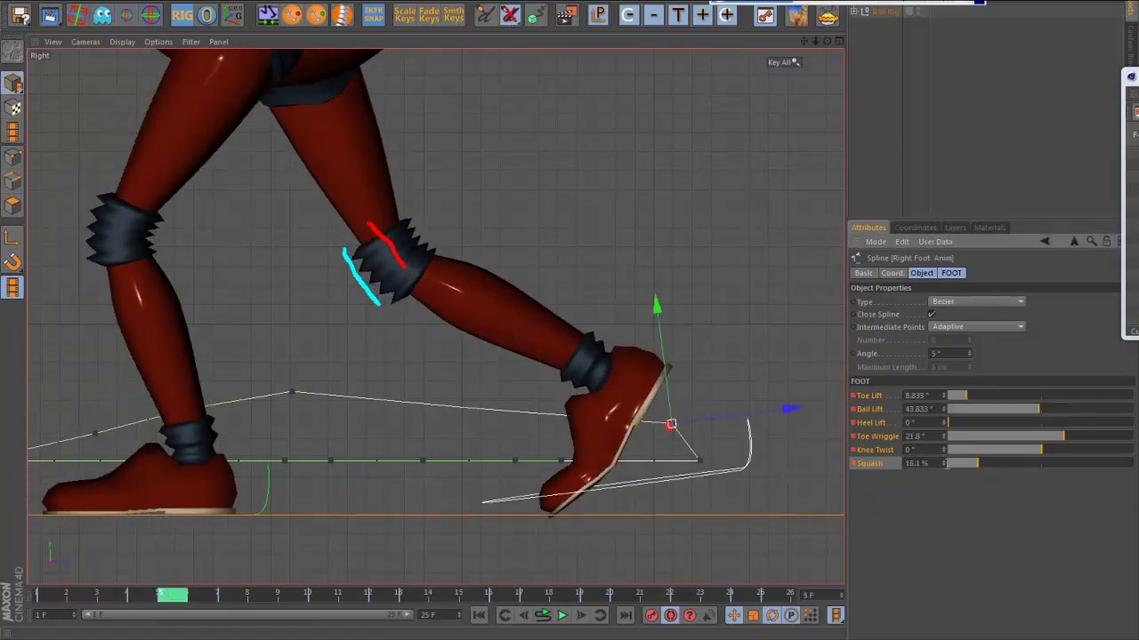
drag(162, 596, 207, 596)
click(563, 614)
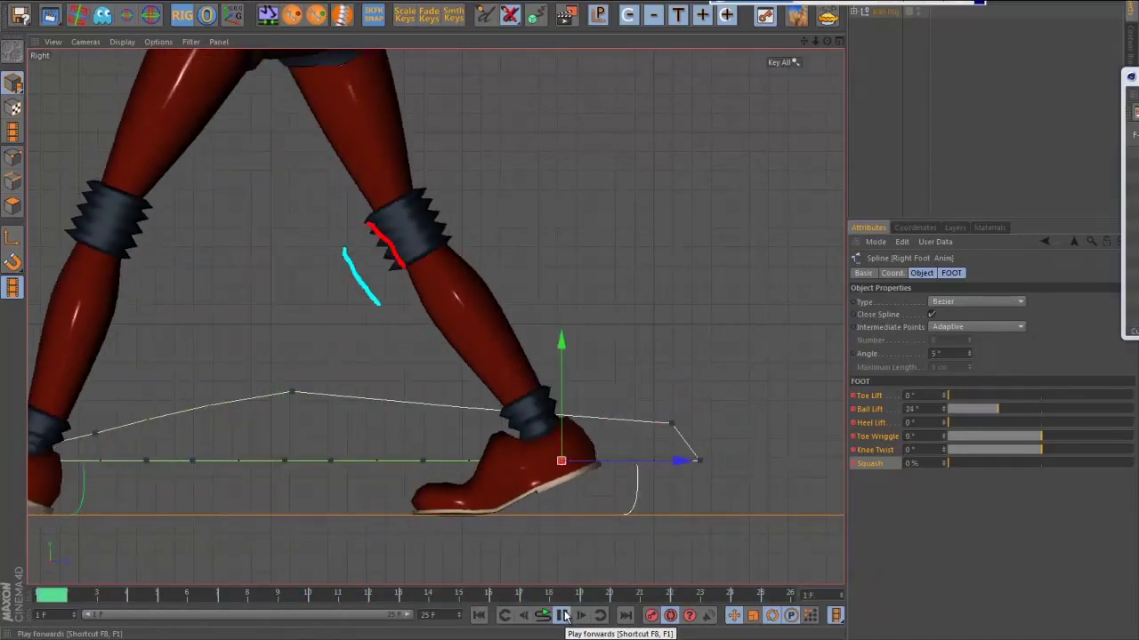
click(563, 615)
- Increase the right foot's Squash to about 57.8 % at frame 2
click(56, 596)
drag(59, 598, 77, 596)
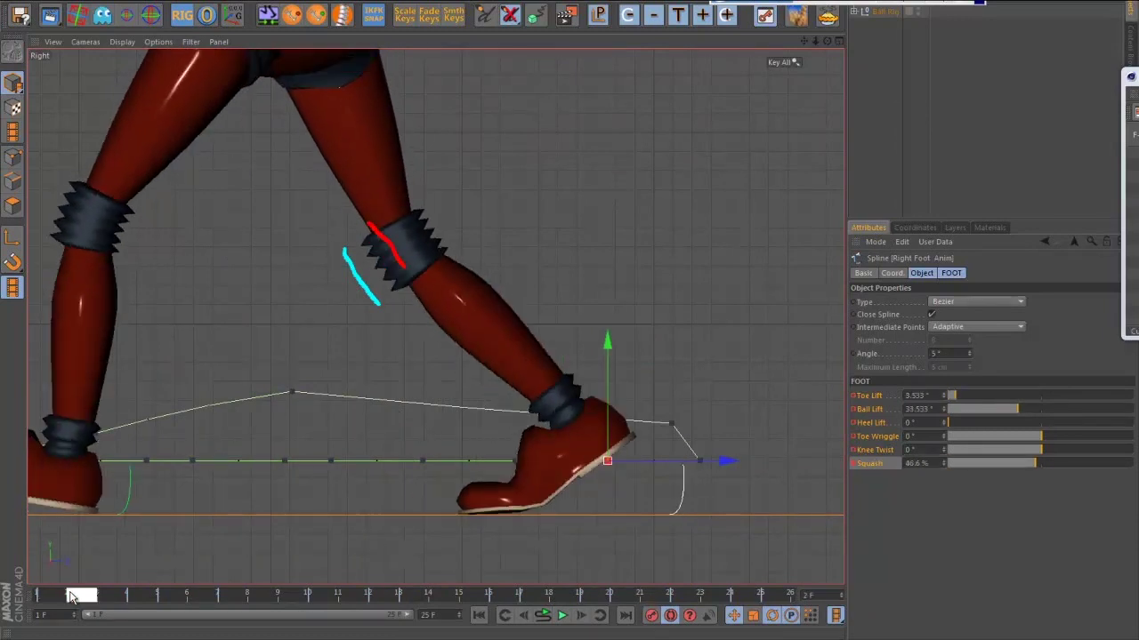
drag(1028, 464, 1054, 464)
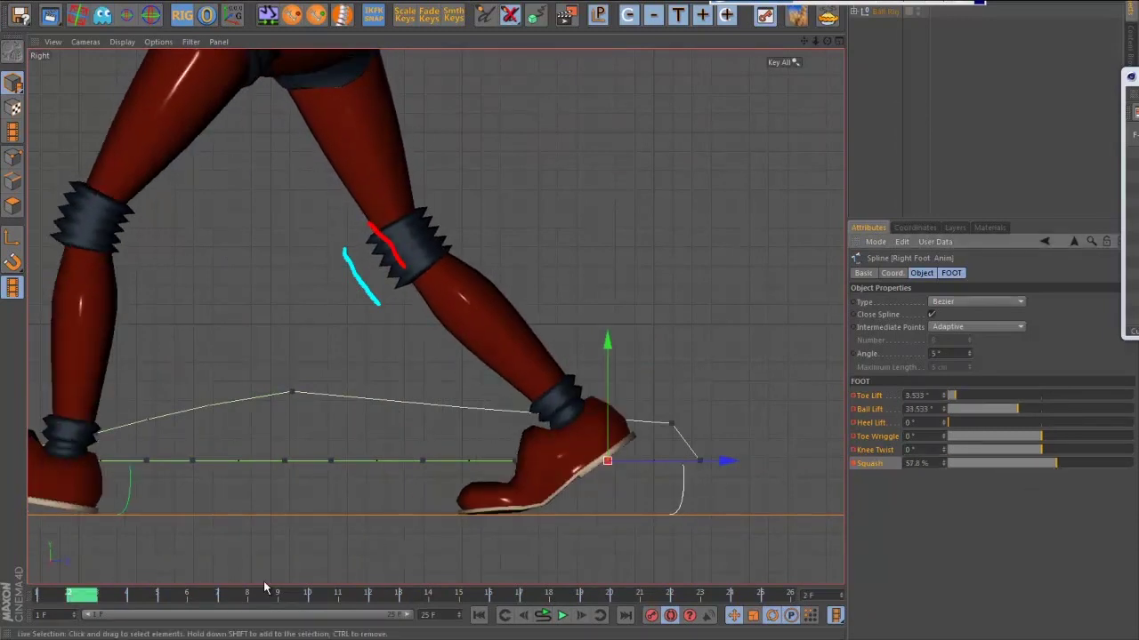
- Set the right foot's Squash to about 38.2 % at frame 5 and to 0 % at frame 6
drag(80, 598, 136, 592)
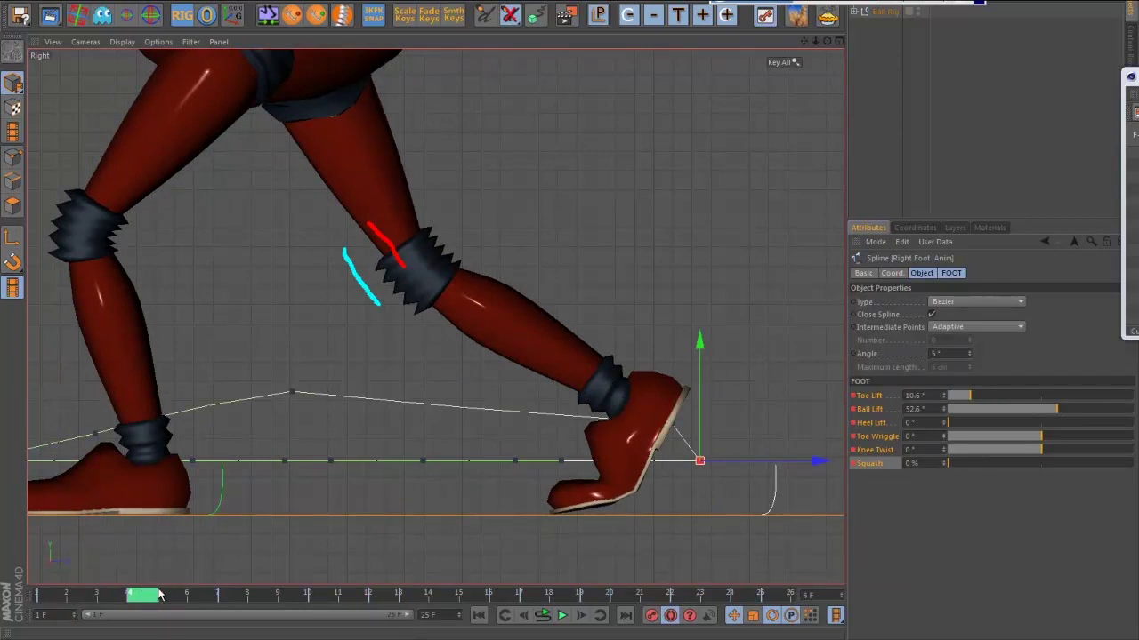
mouse_move(159, 595)
mouse_down()
mouse_move(142, 594)
mouse_move(172, 593)
mouse_up()
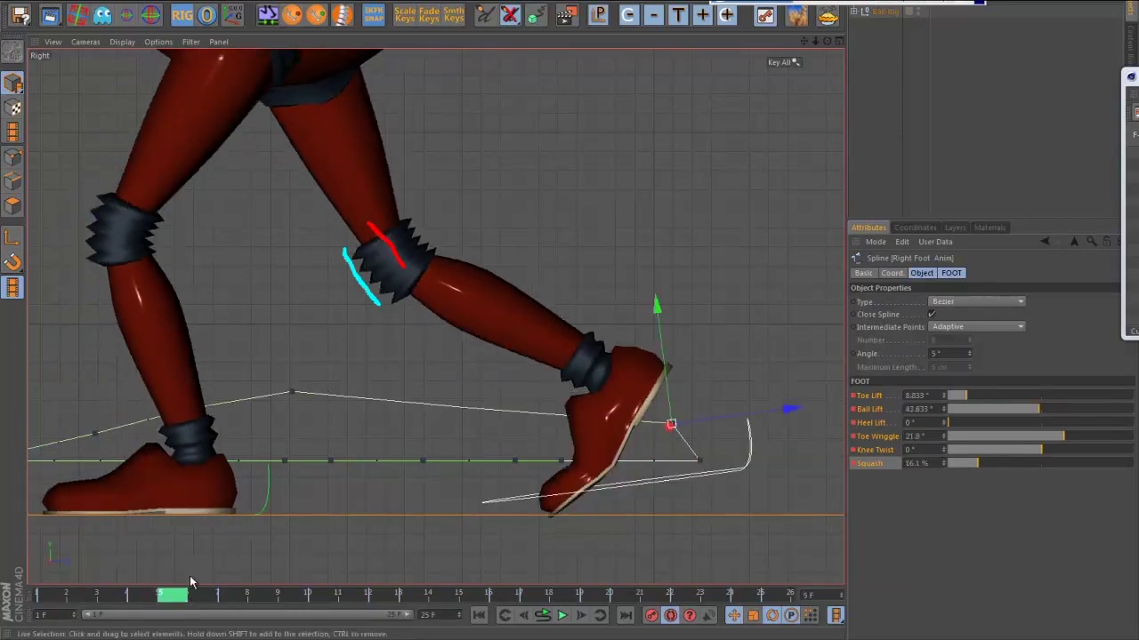
drag(976, 455, 990, 464)
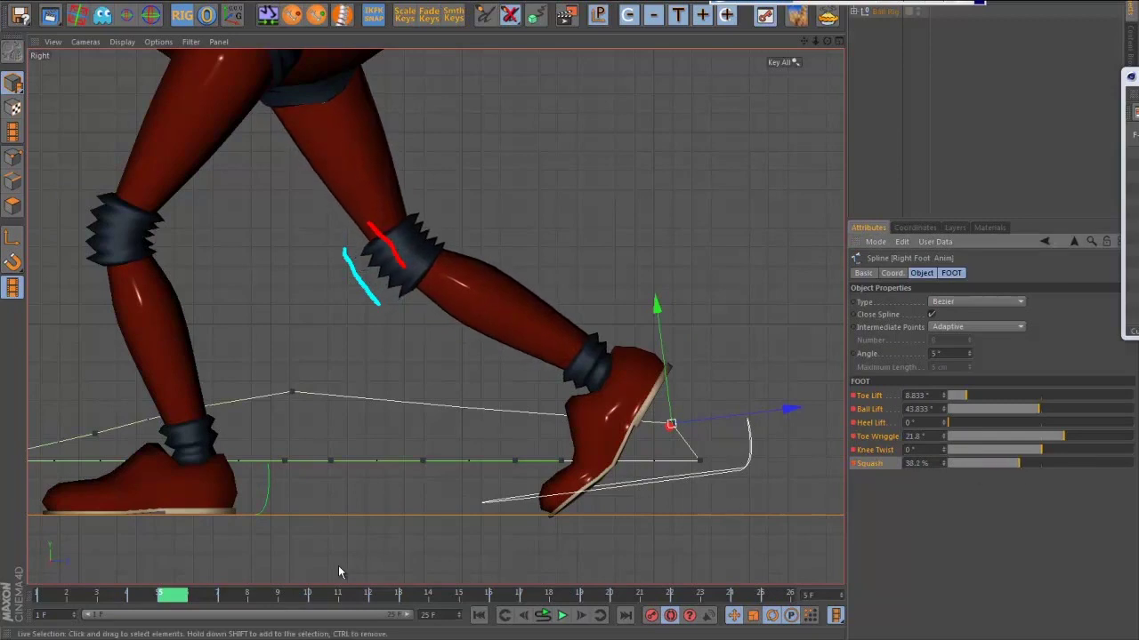
mouse_move(170, 594)
mouse_down()
mouse_move(143, 594)
mouse_move(193, 596)
mouse_up()
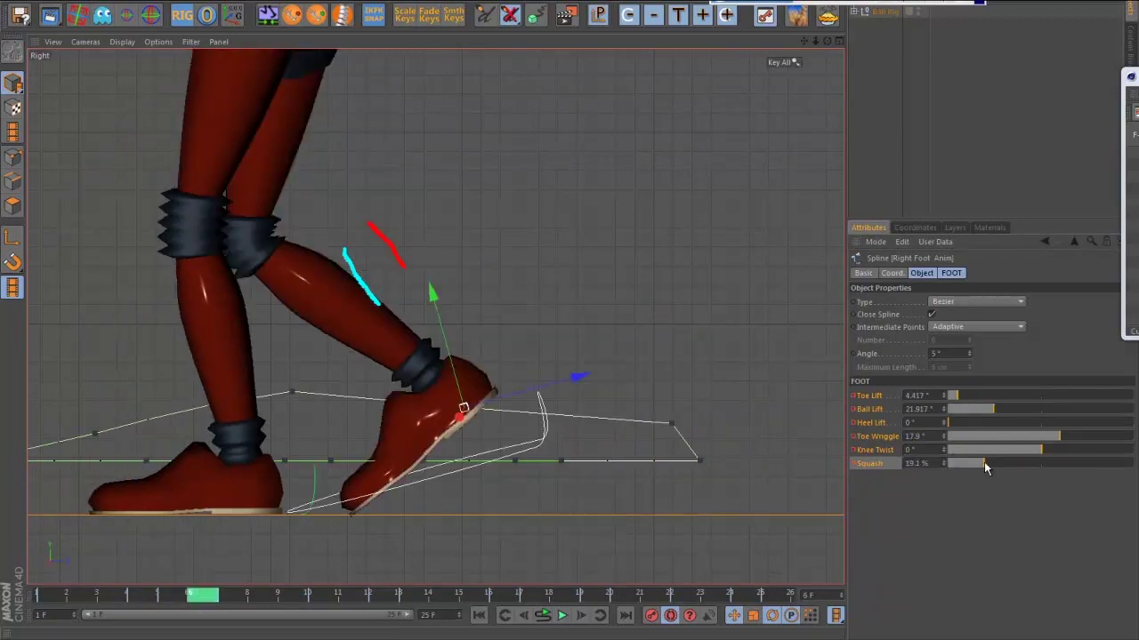
drag(984, 463, 942, 470)
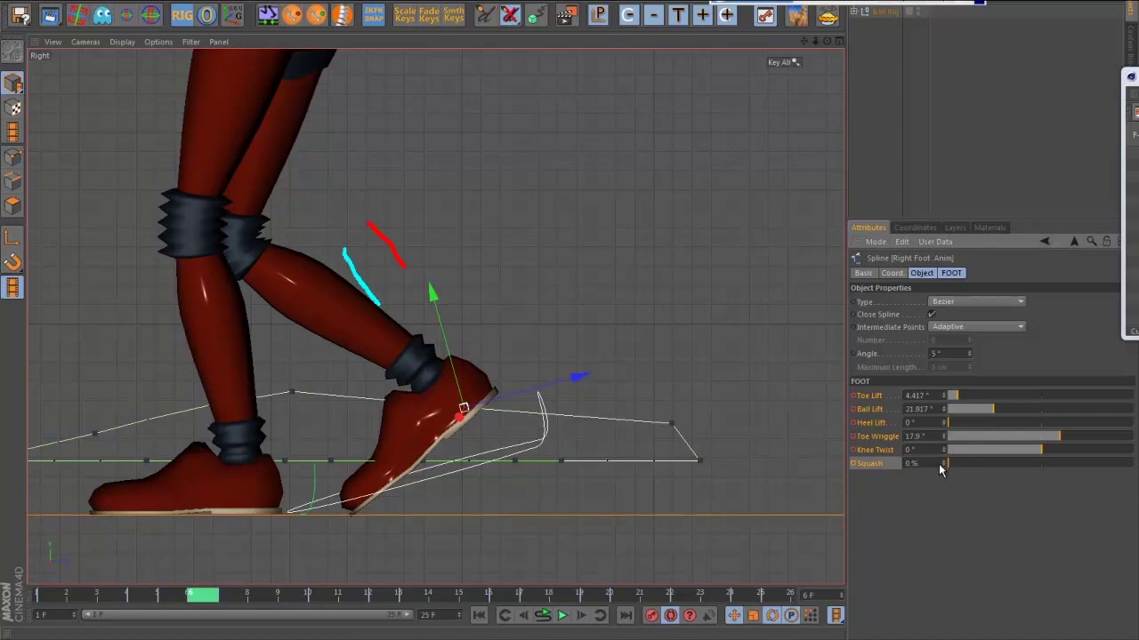
- Play the walk cycle, deselect the foot control, and examine the motion in the perspective view from several angles
click(563, 615)
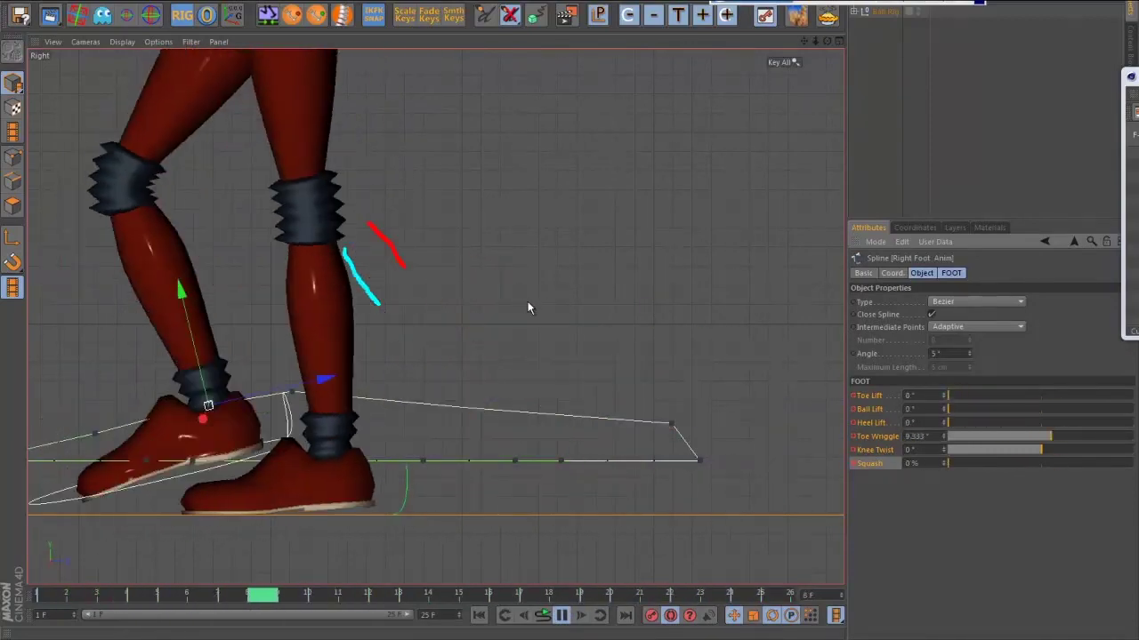
middle_click(530, 311)
middle_click(361, 258)
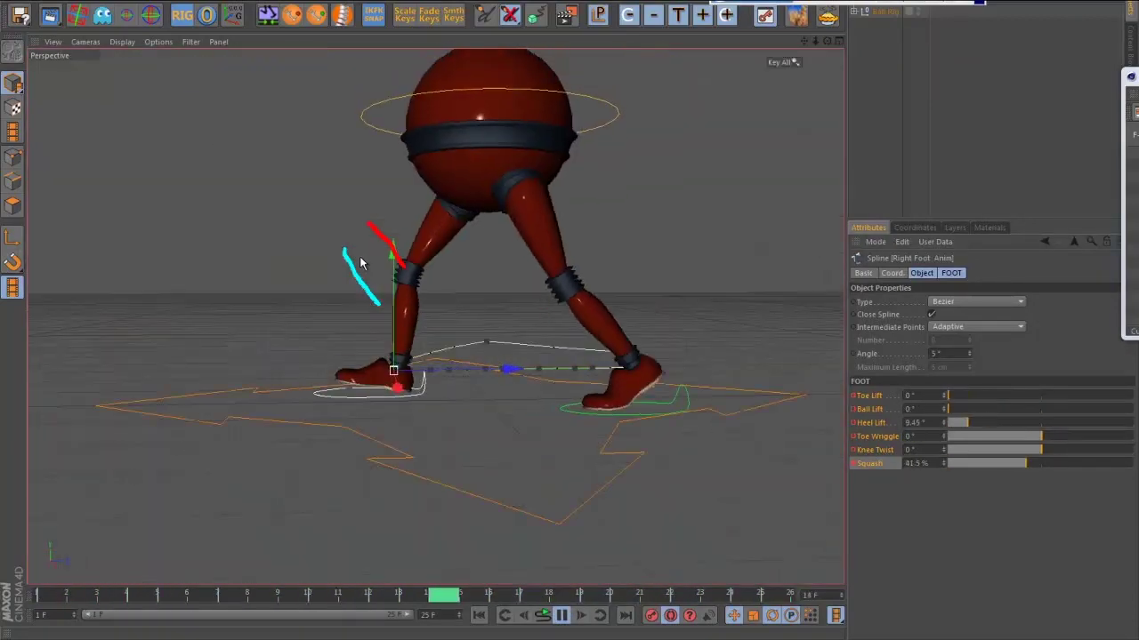
click(656, 265)
alt+drag(405, 380, 460, 425)
alt+right_drag(296, 431, 237, 444)
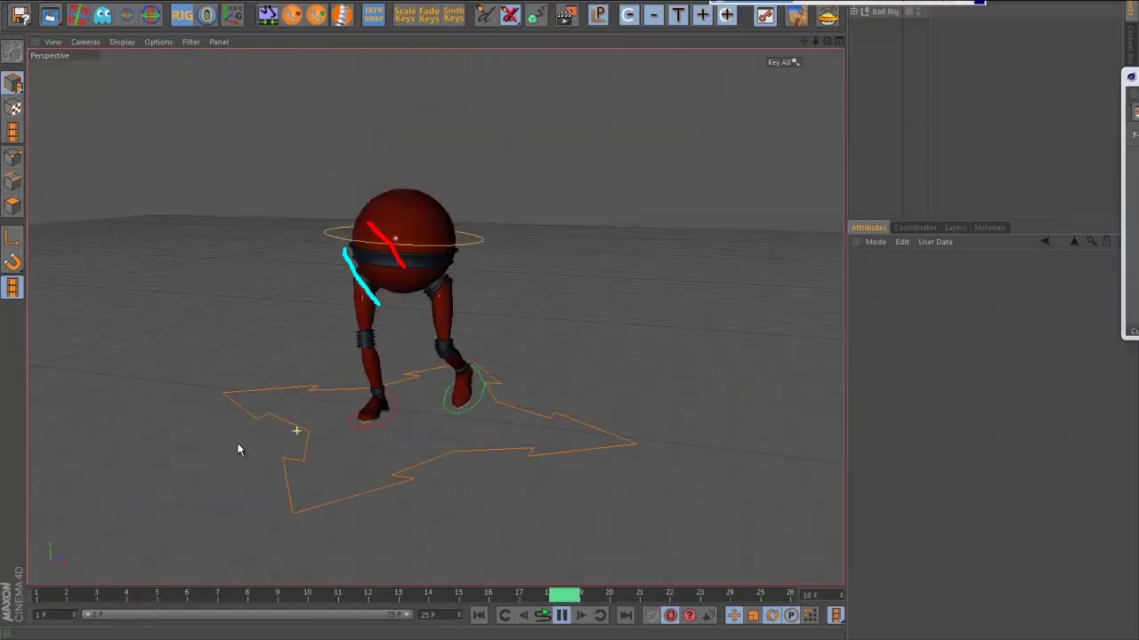
alt+drag(238, 450, 425, 455)
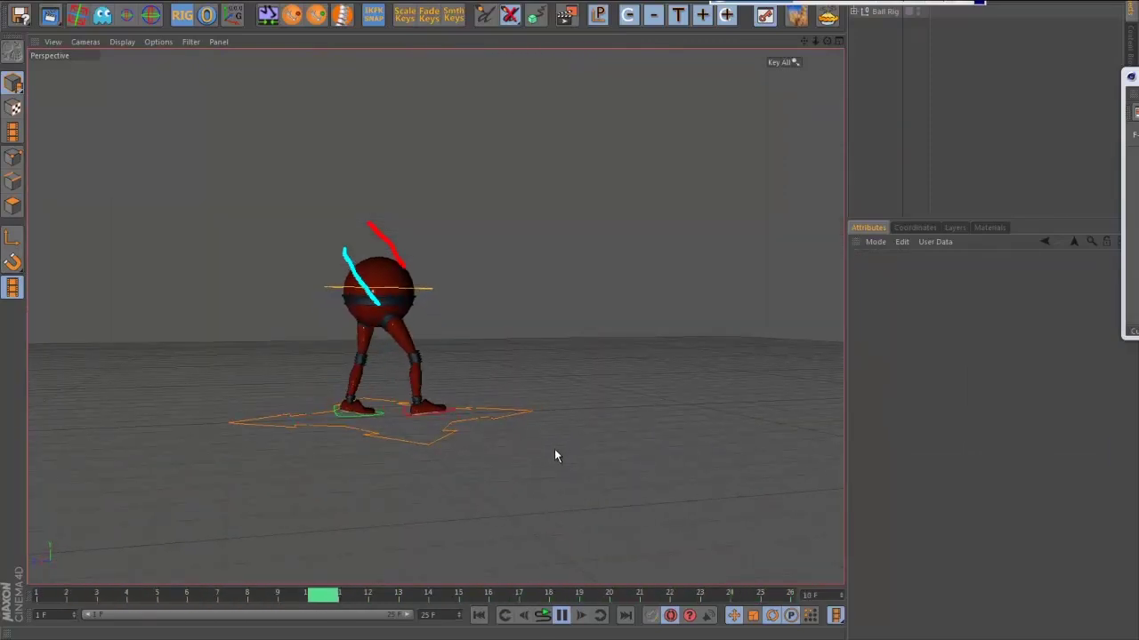
alt+drag(599, 445, 564, 448)
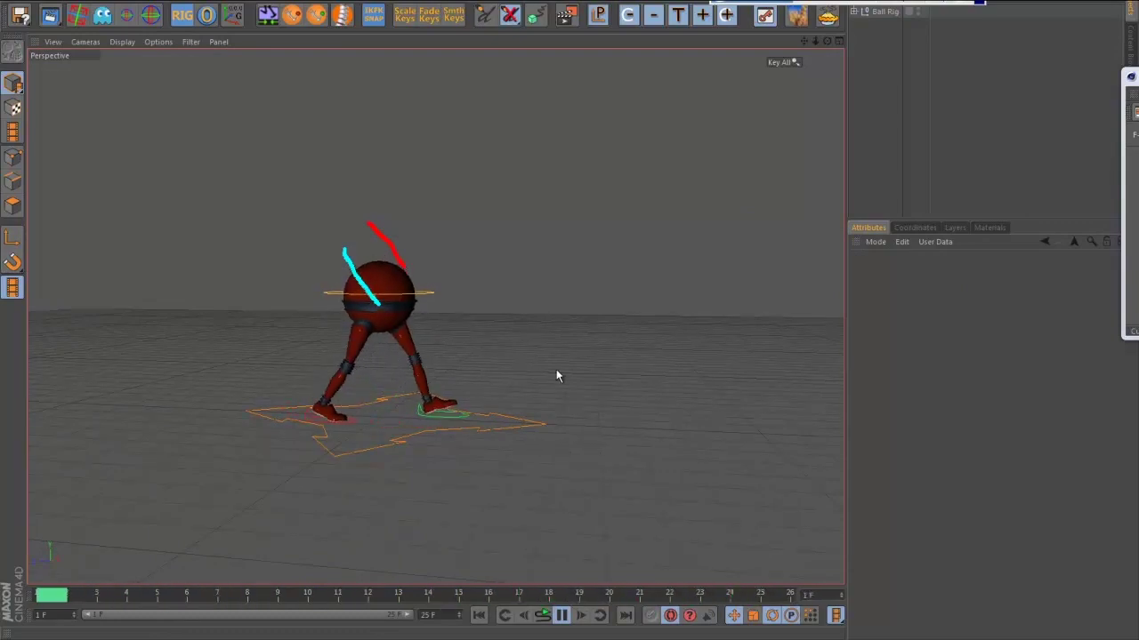
alt+drag(570, 385, 474, 406)
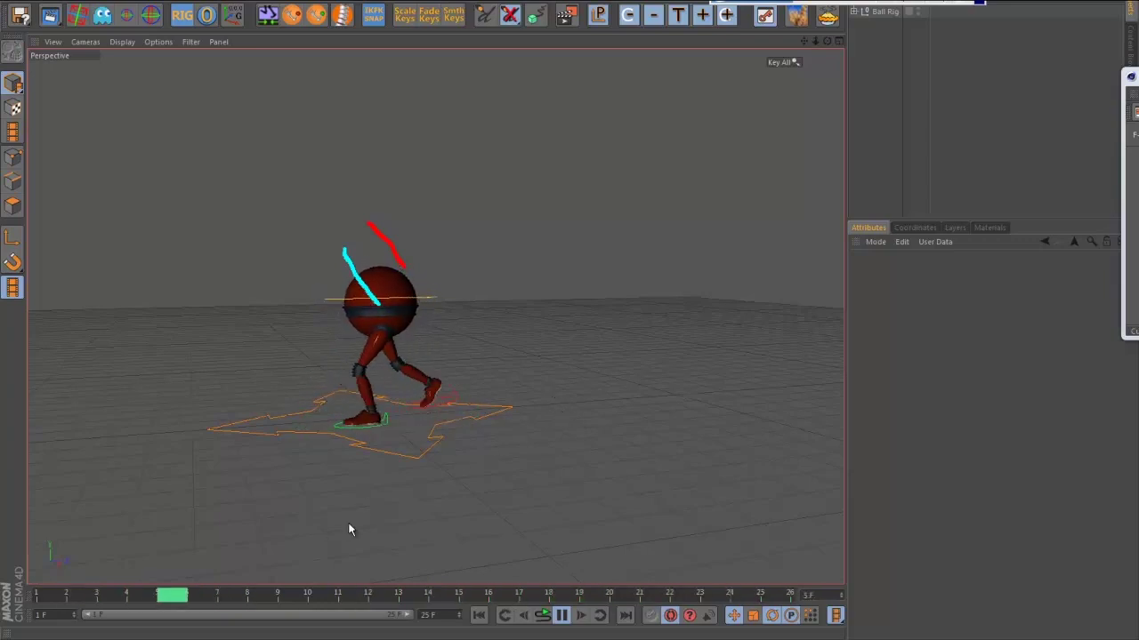
alt+drag(349, 523, 564, 488)
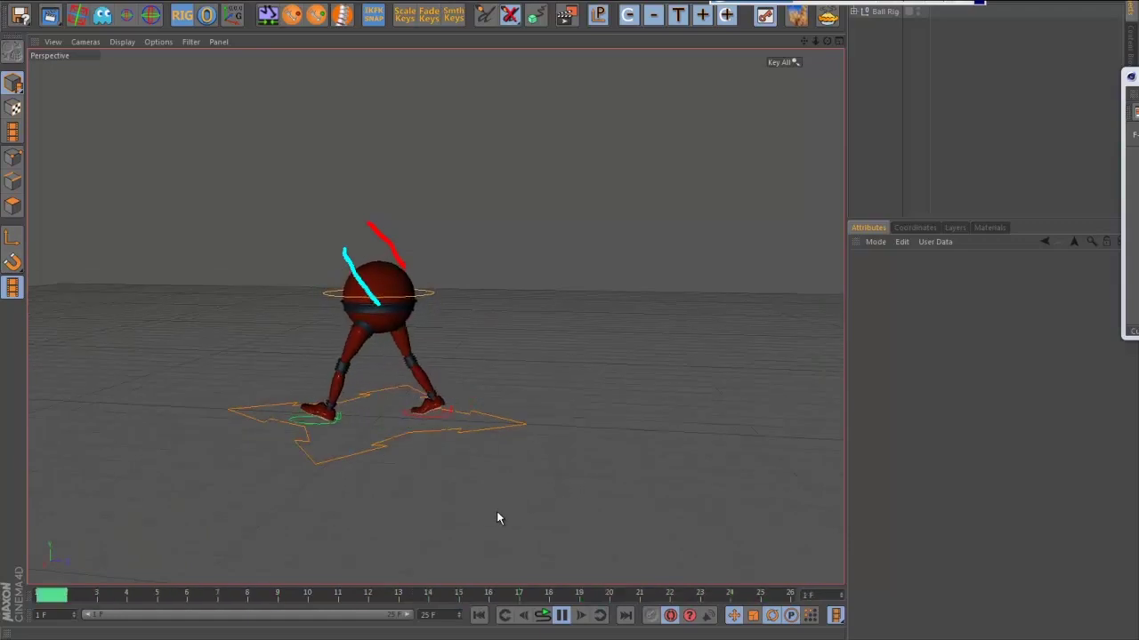
alt+drag(499, 519, 561, 515)
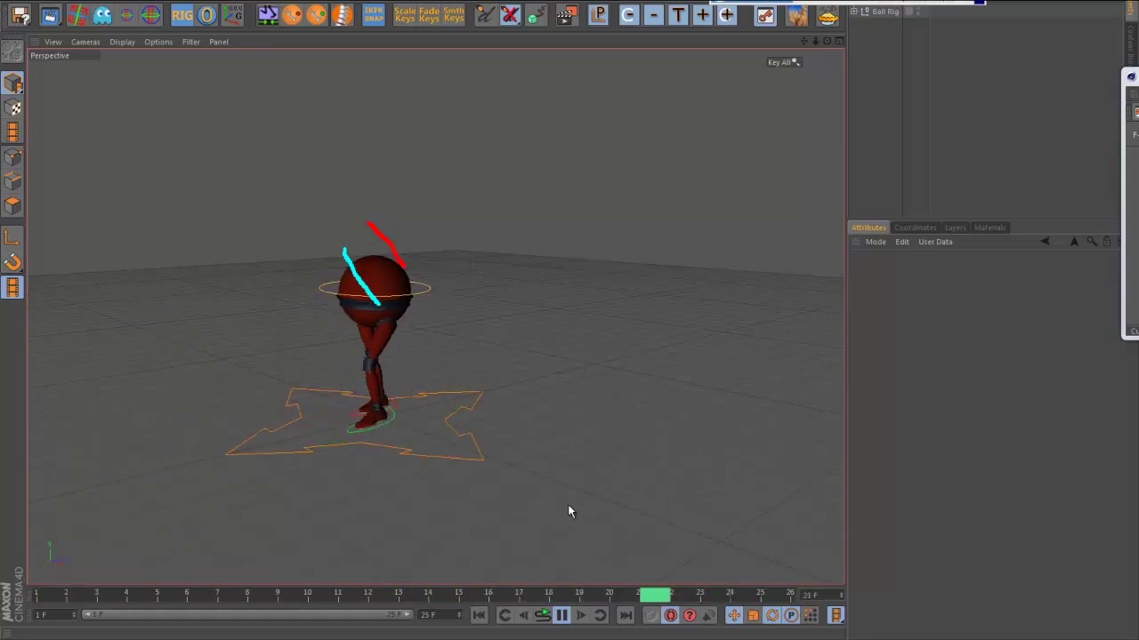
click(561, 615)
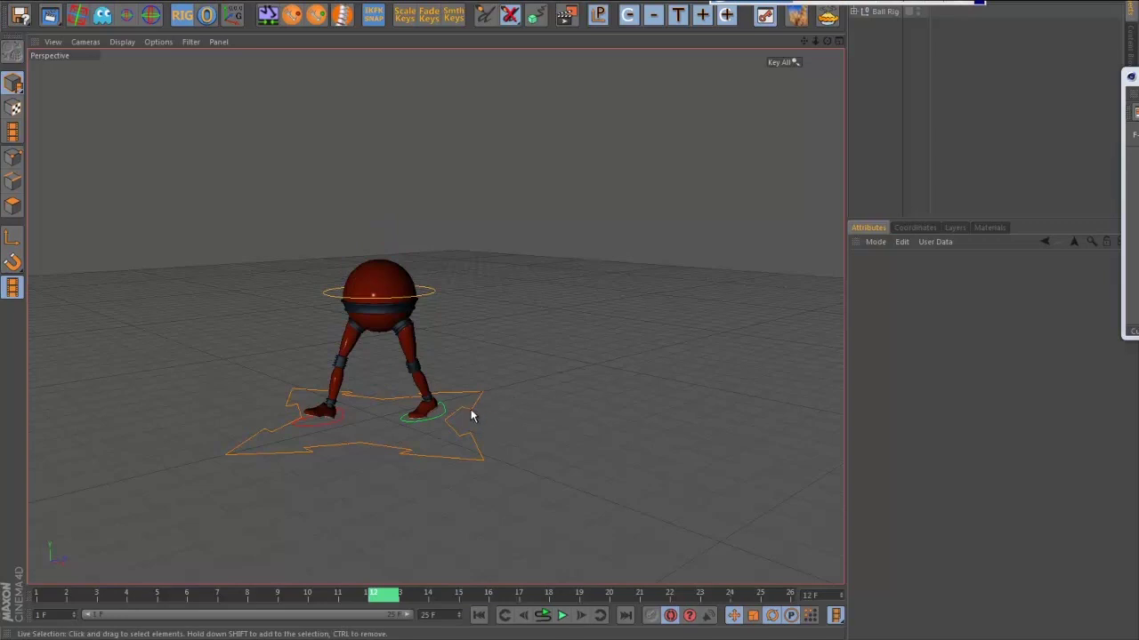
- Return to frame 1, extend the animation length and preview range to 100 frames, and play the walk
drag(399, 590, 44, 591)
alt+drag(323, 537, 659, 480)
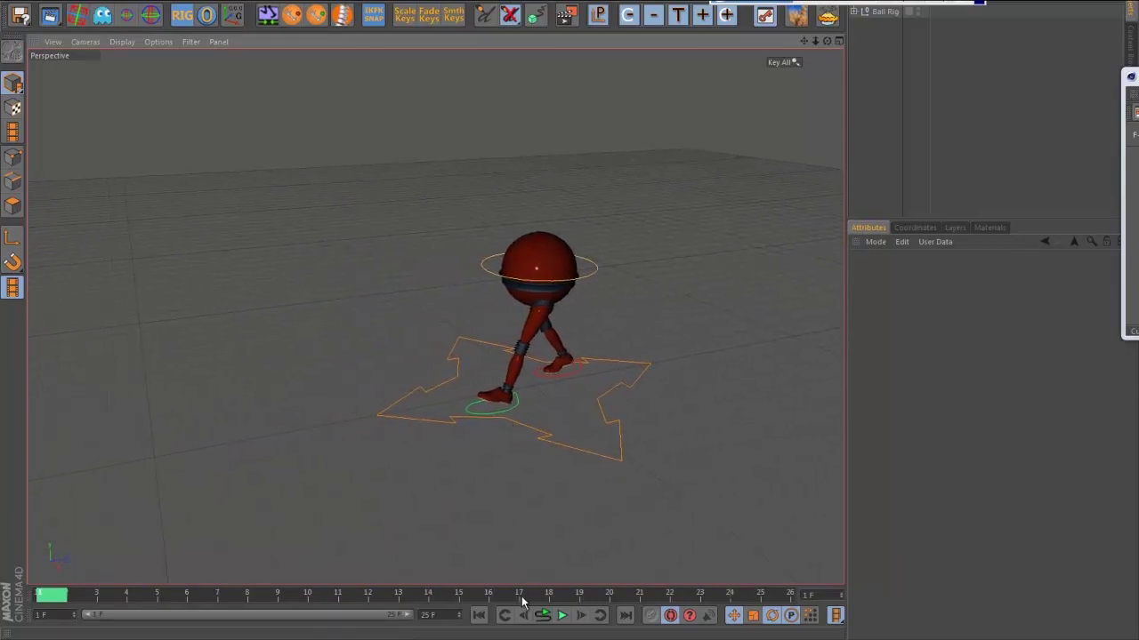
click(446, 614)
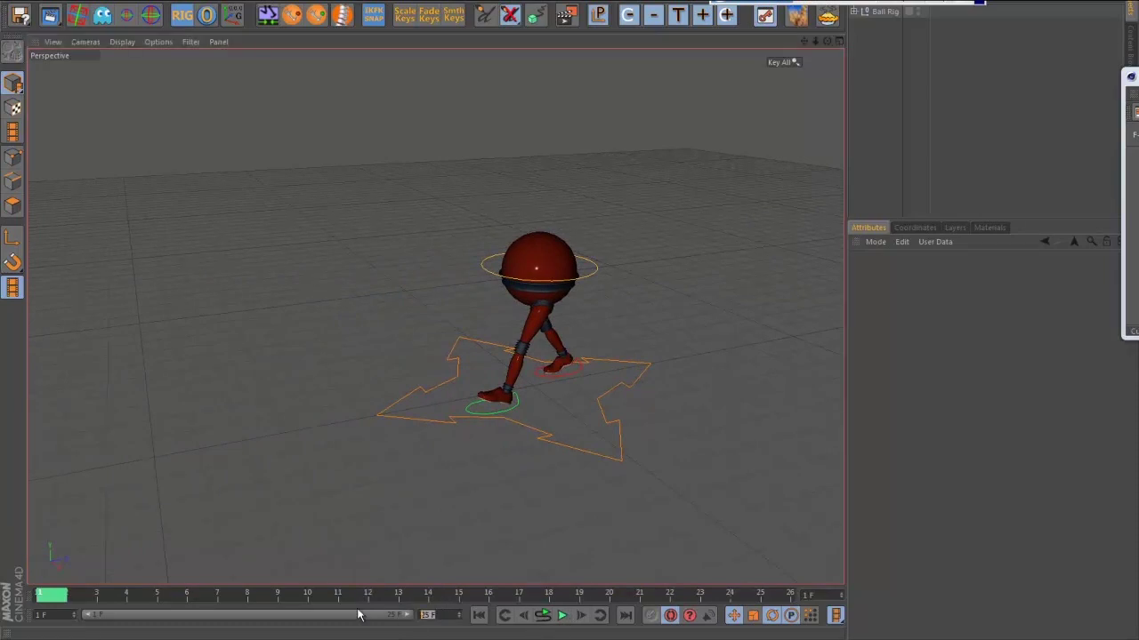
key(Return)
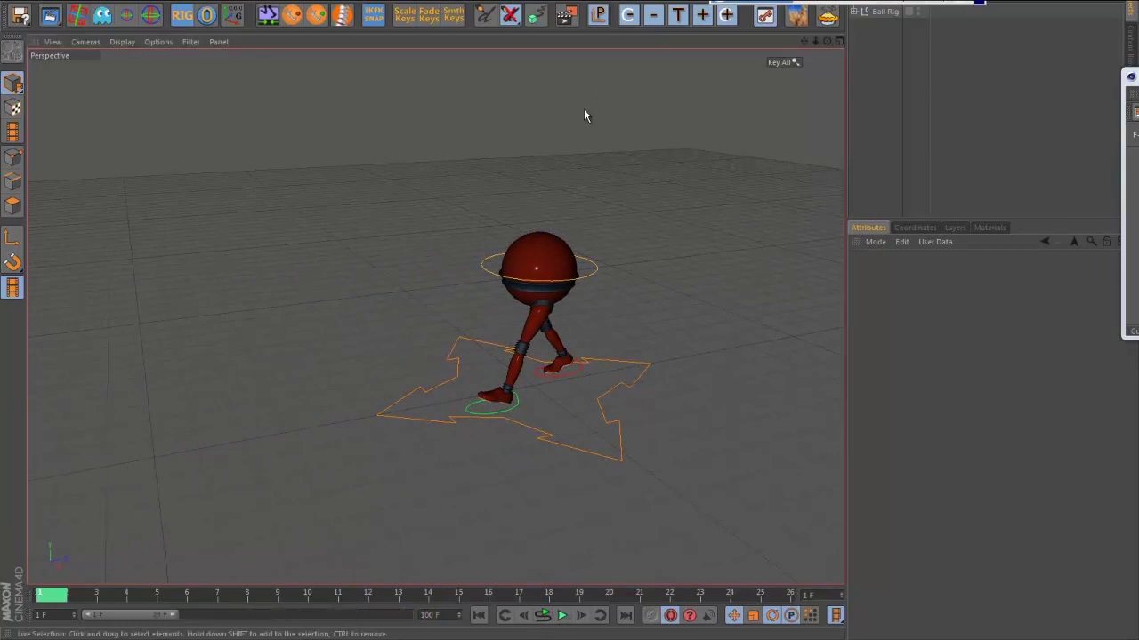
drag(182, 615, 422, 617)
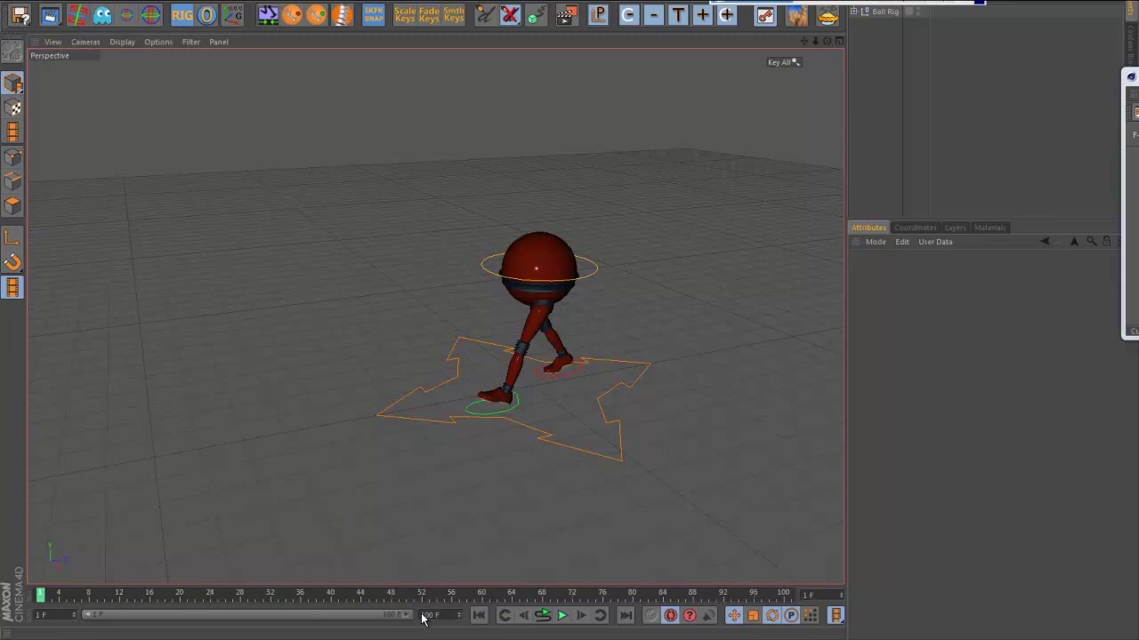
click(561, 617)
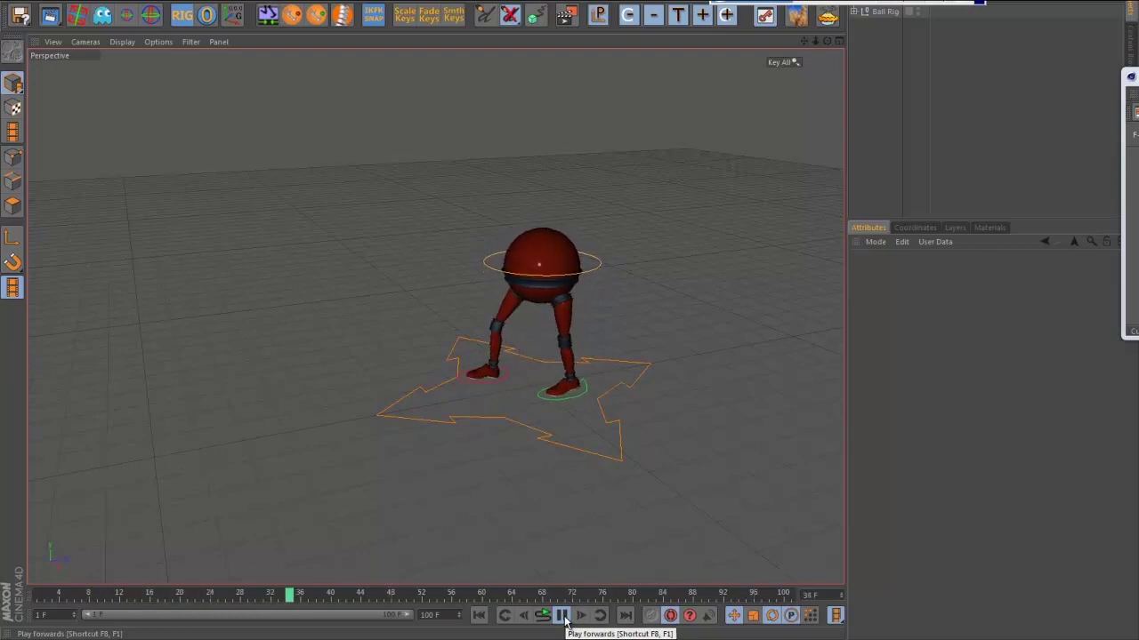
- Extend the animation length and preview range to 1100 frames
click(422, 614)
text(1)
key(Return)
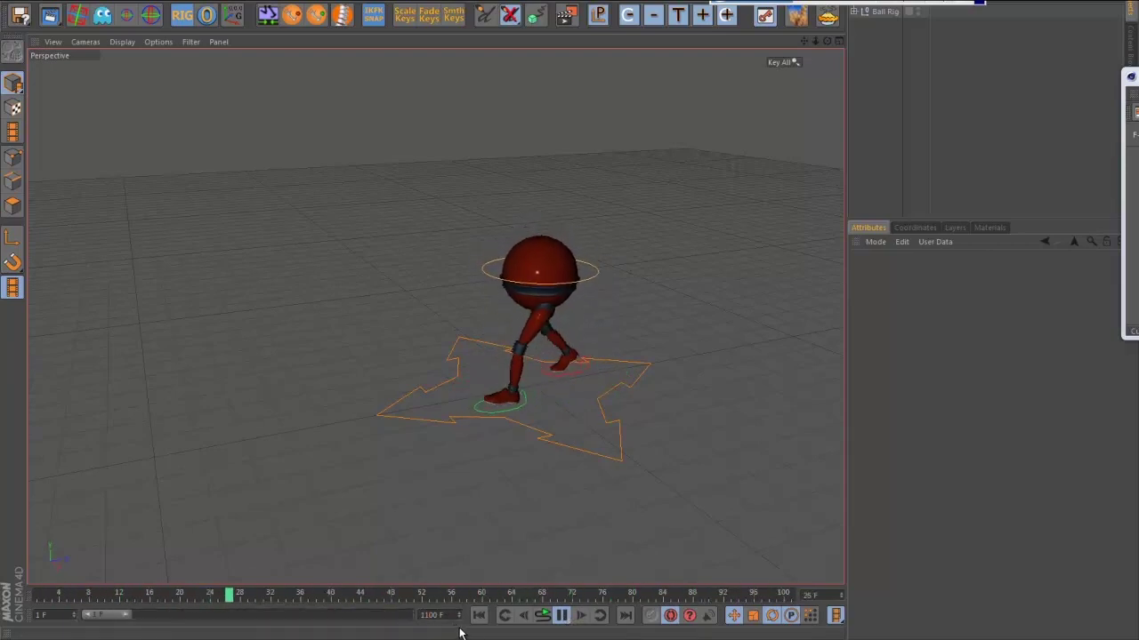
drag(141, 620, 410, 616)
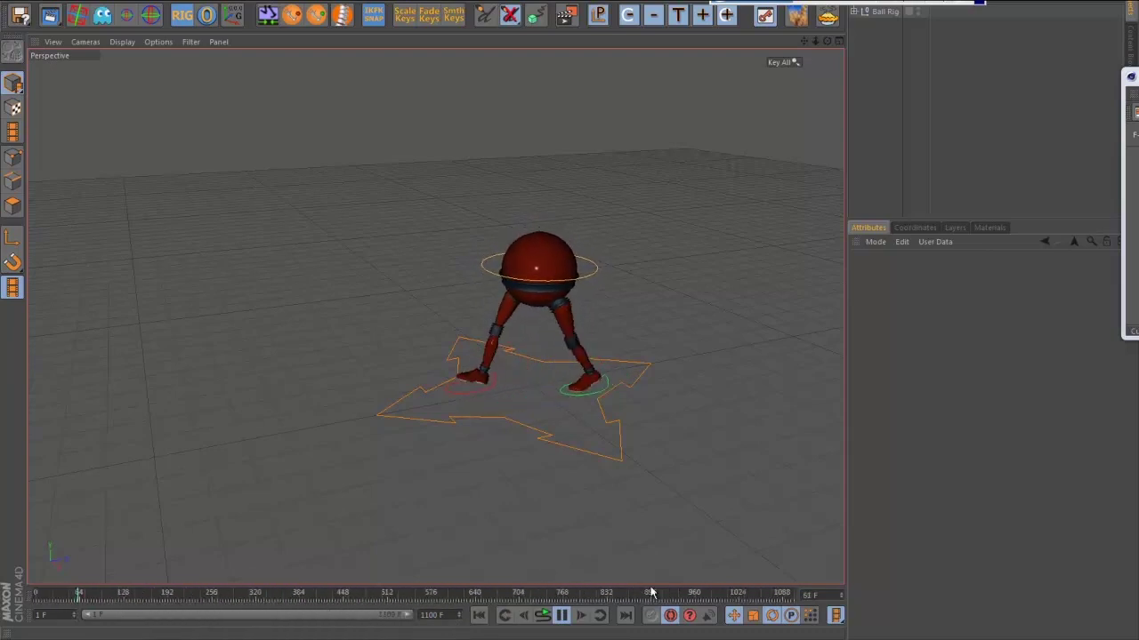
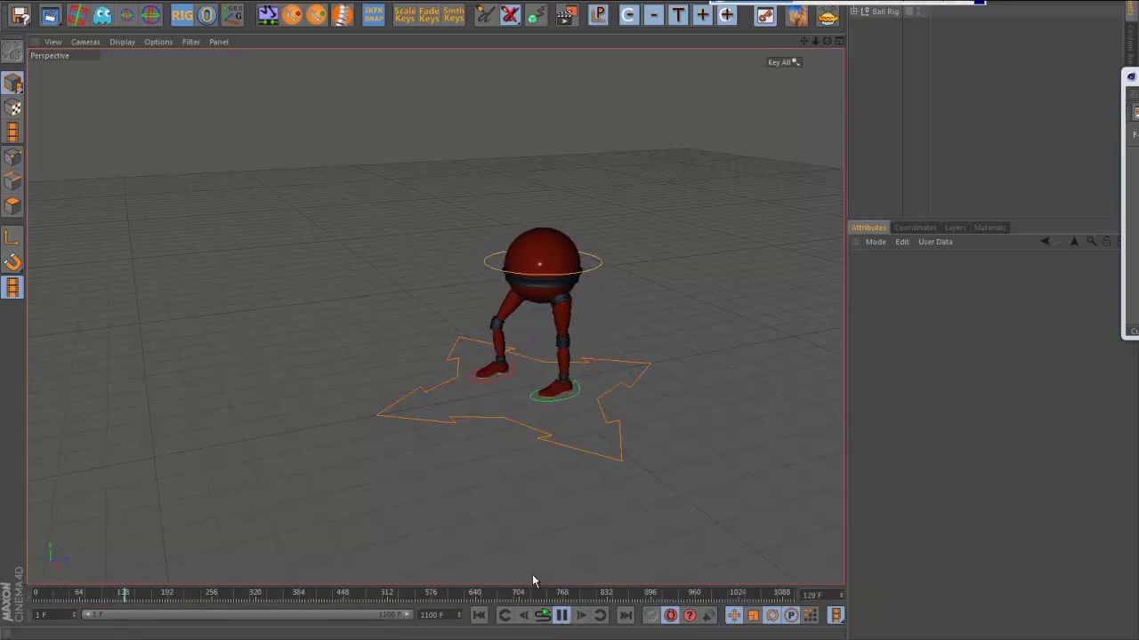
- Examine the playing walk cycle from several angles, stop playback, and return to frame 1
alt+drag(702, 506, 683, 489)
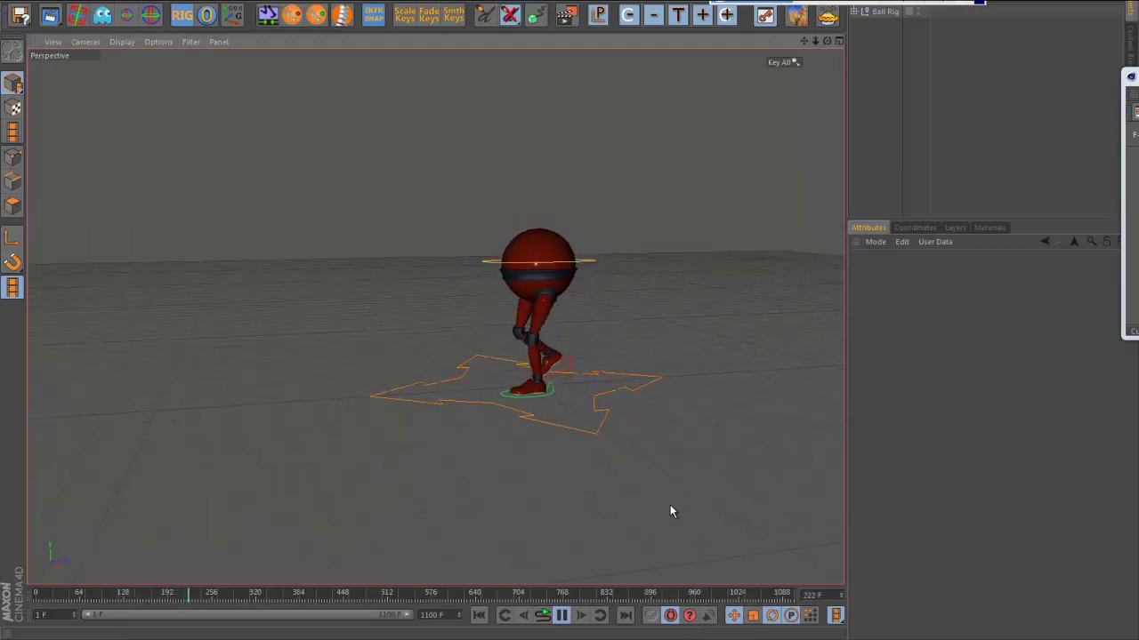
alt+drag(668, 509, 607, 552)
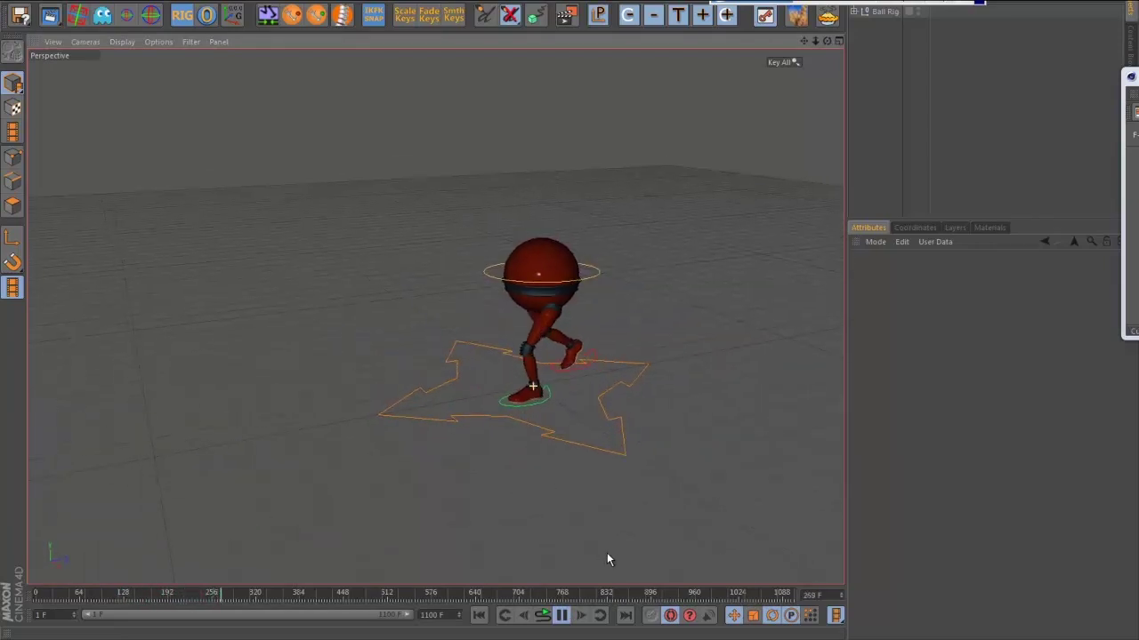
click(563, 618)
click(36, 603)
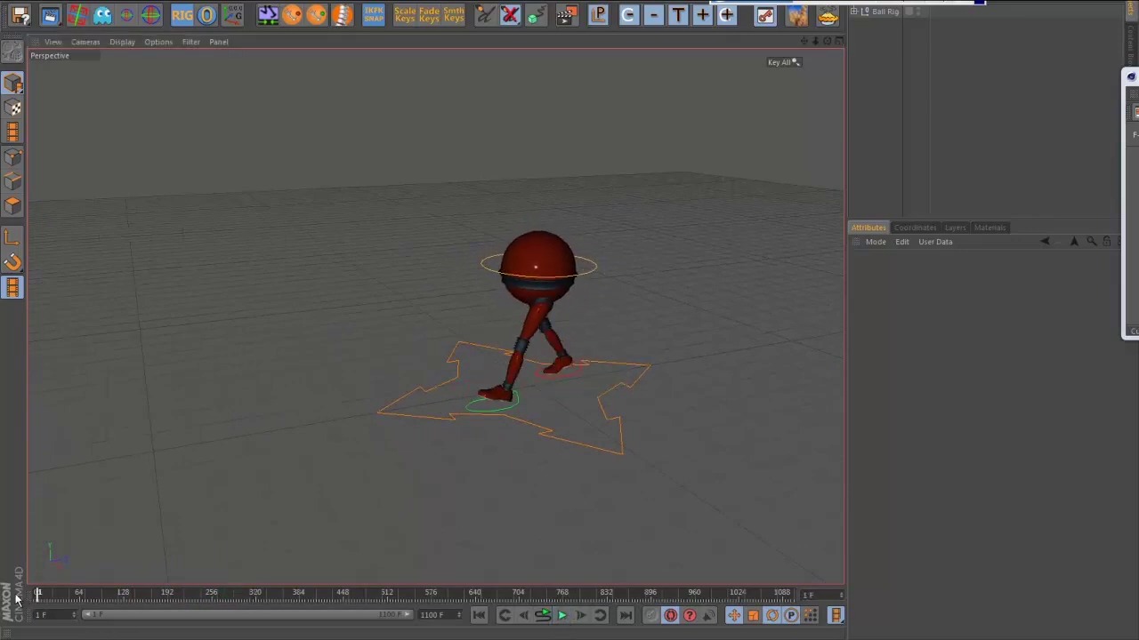
- Shorten the animation to 25 frames and key the Main Mover control's Z position at 0 cm on frames 1 and 25
click(637, 384)
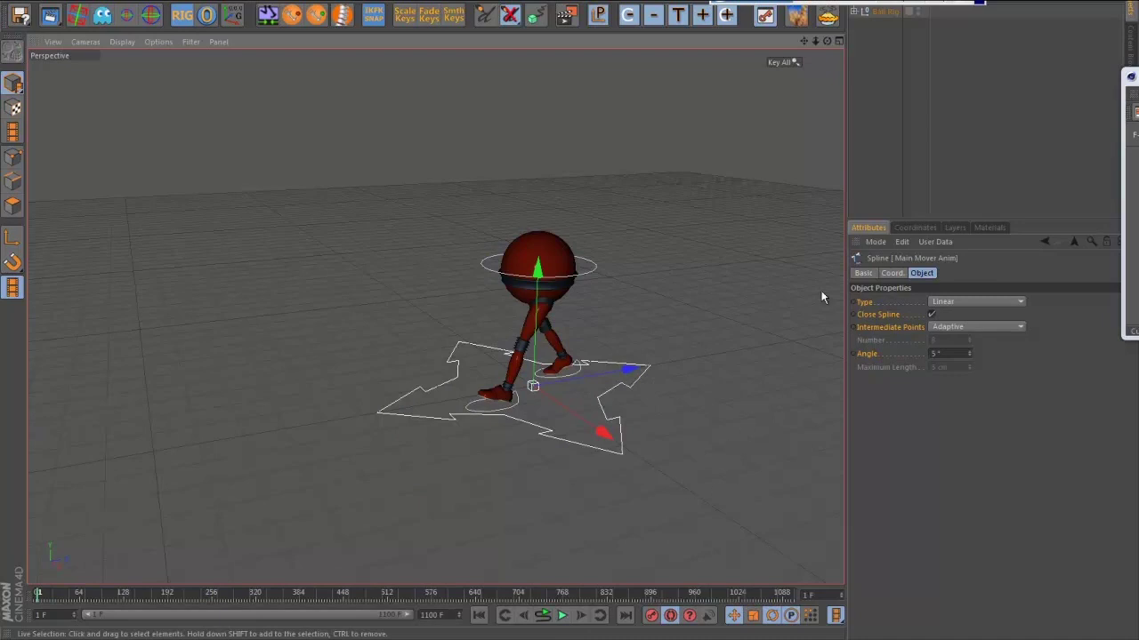
click(892, 274)
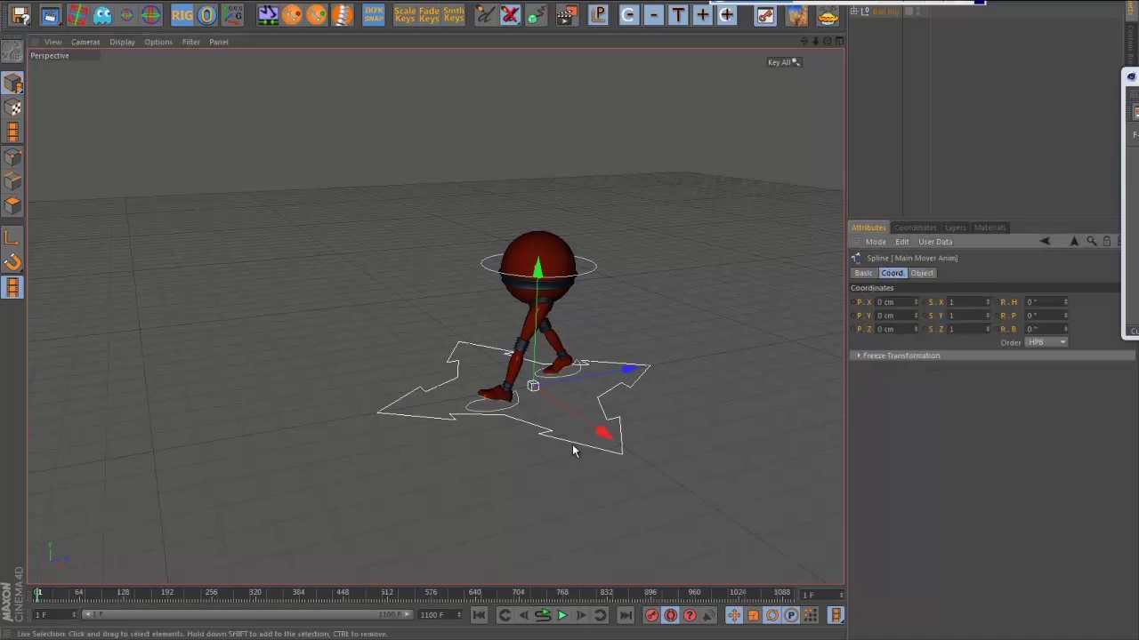
alt+drag(572, 444, 698, 427)
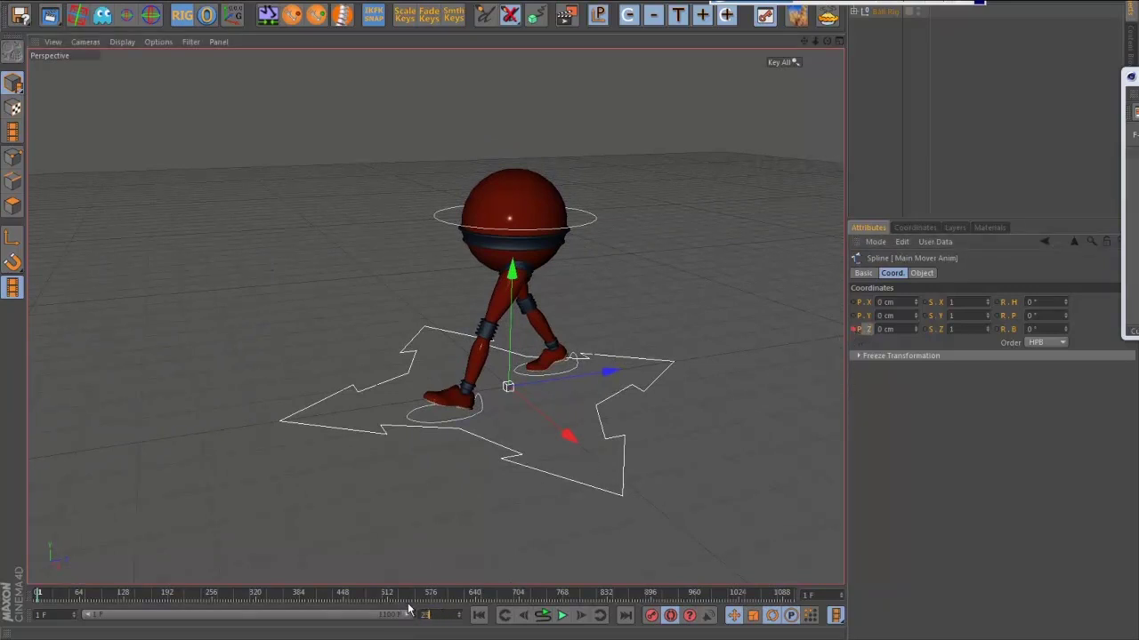
key(Return)
drag(66, 598, 778, 596)
click(853, 329)
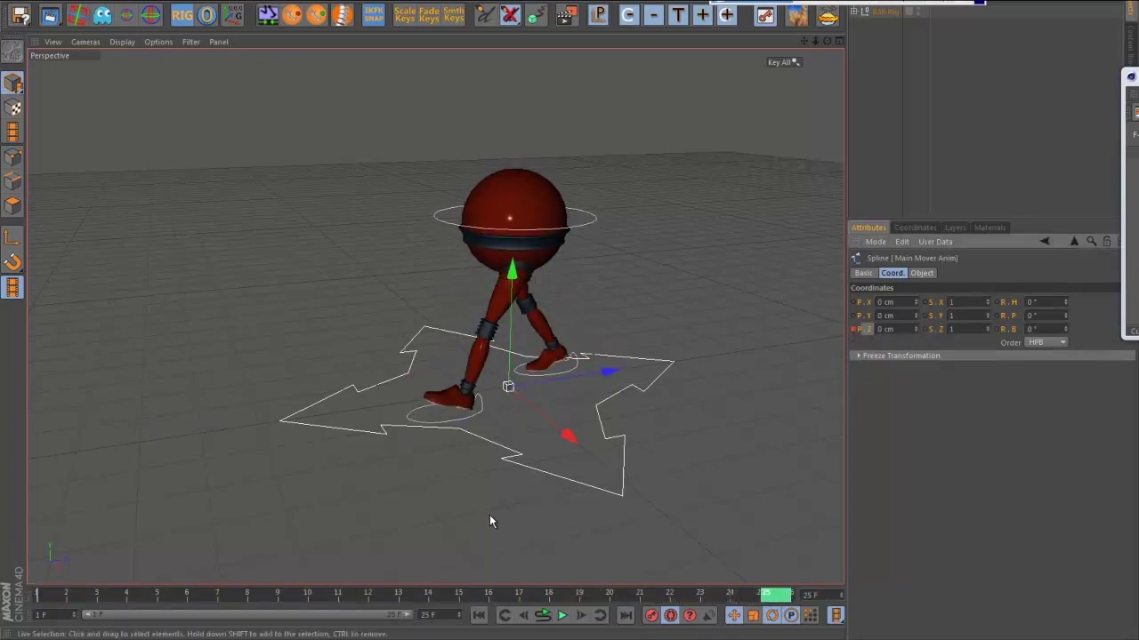
- Show only the Main Mover's Position Z F-curve in the Timeline, with the Timeline window and character arranged for side-on viewing
alt+drag(774, 394, 743, 389)
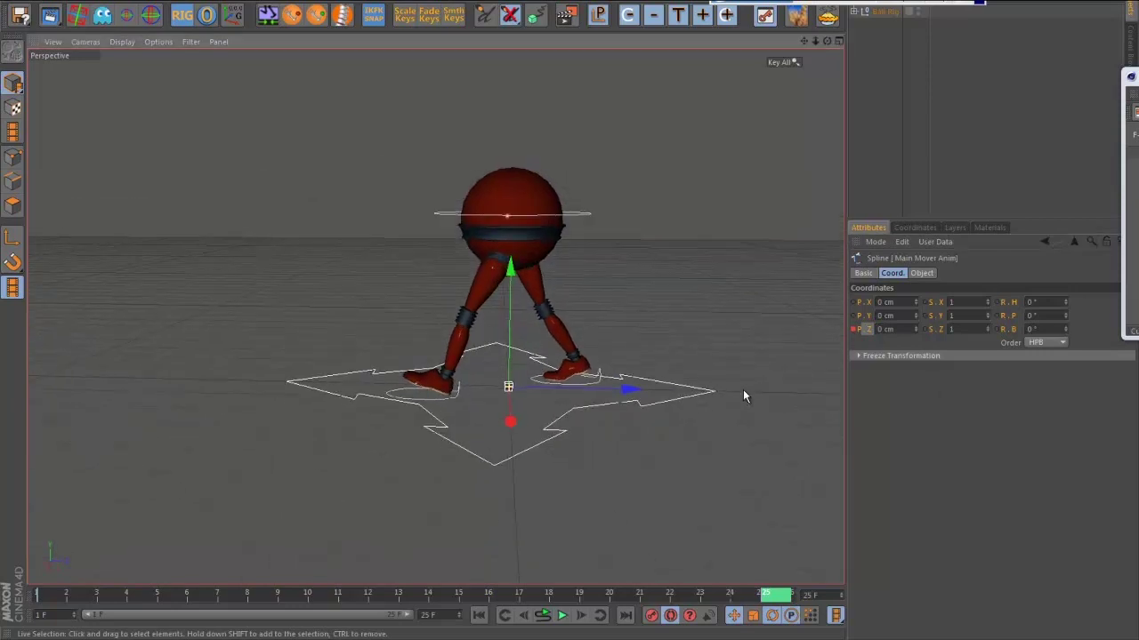
alt+drag(710, 423, 710, 413)
drag(1135, 76, 585, 141)
ctrl+click(249, 209)
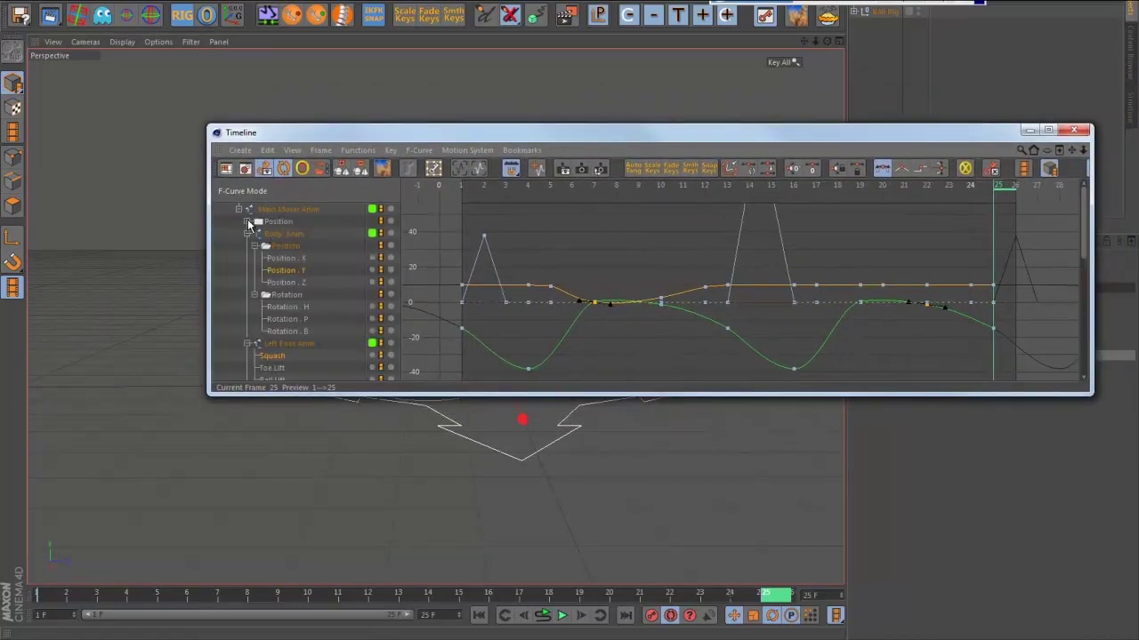
click(267, 224)
key(h)
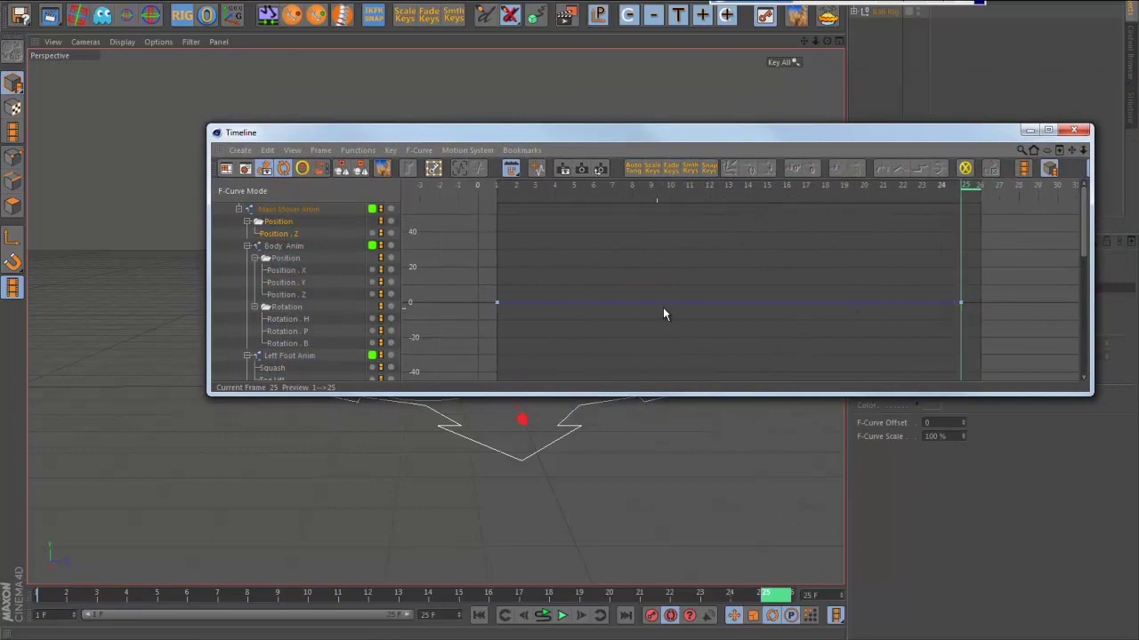
drag(862, 135, 511, 4)
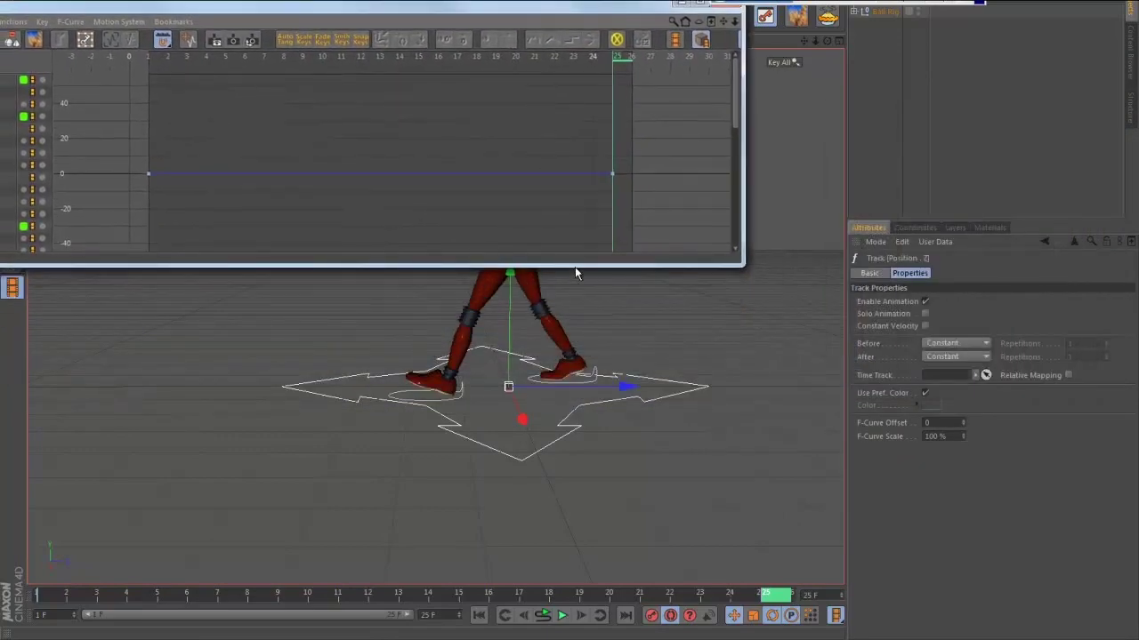
alt+drag(585, 388, 605, 389)
alt+middle_drag(605, 388, 598, 403)
alt+drag(597, 403, 623, 425)
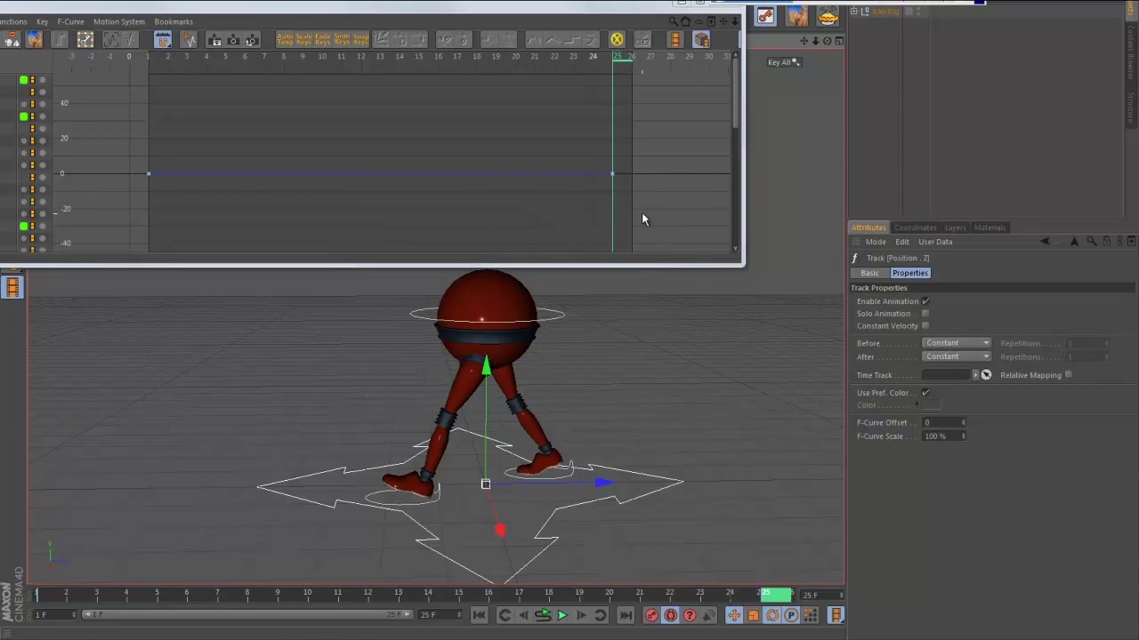
- Select the Position Z key at frame 25 and lock its time
drag(652, 218, 598, 134)
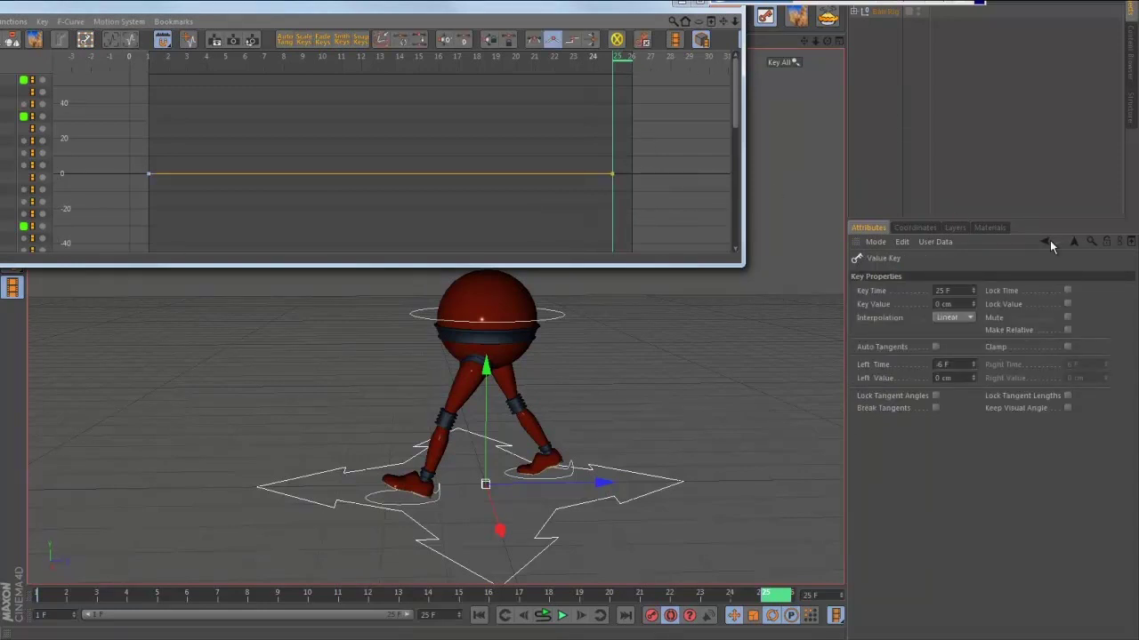
click(1067, 290)
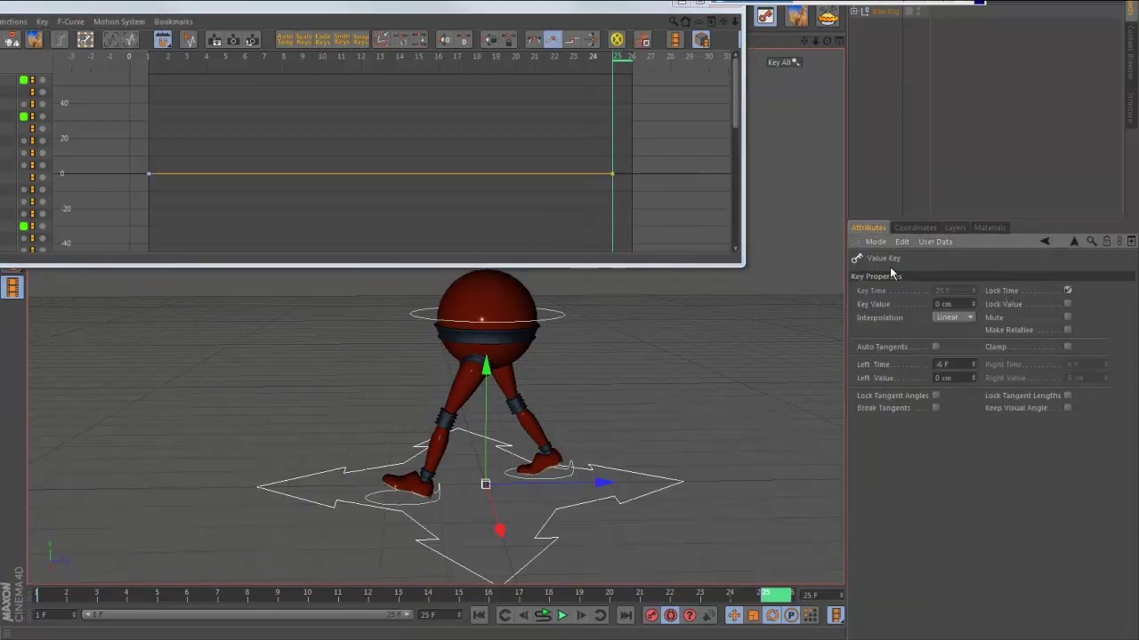
drag(660, 203, 579, 152)
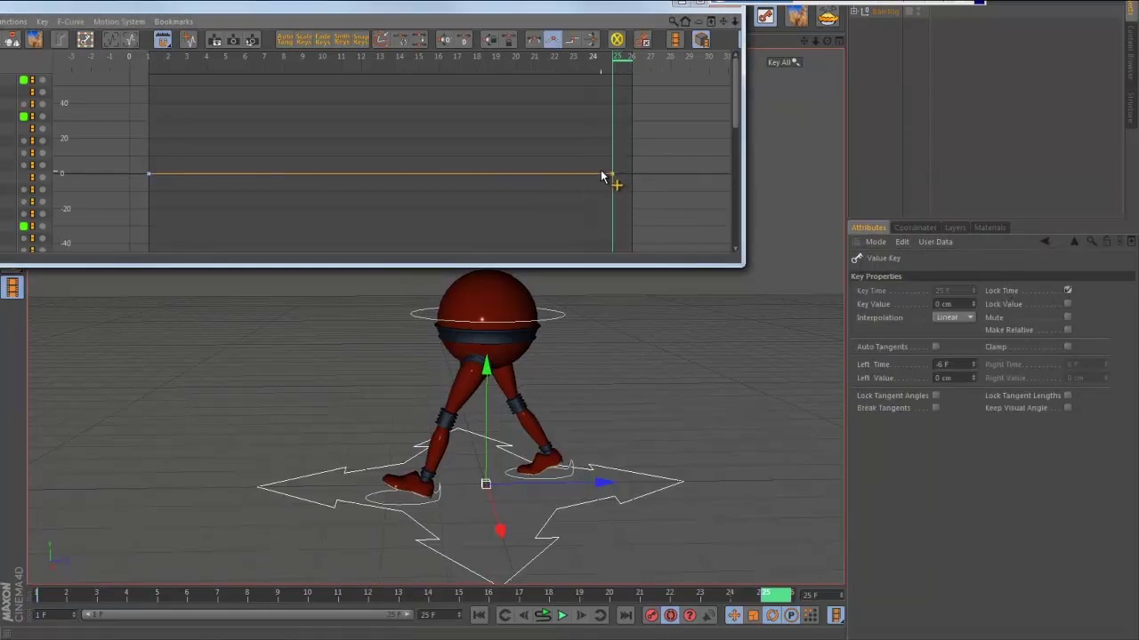
- Try lowering the frame 25 key with its time unlocked, undo the move, and lock its time again
click(1067, 291)
drag(612, 173, 620, 196)
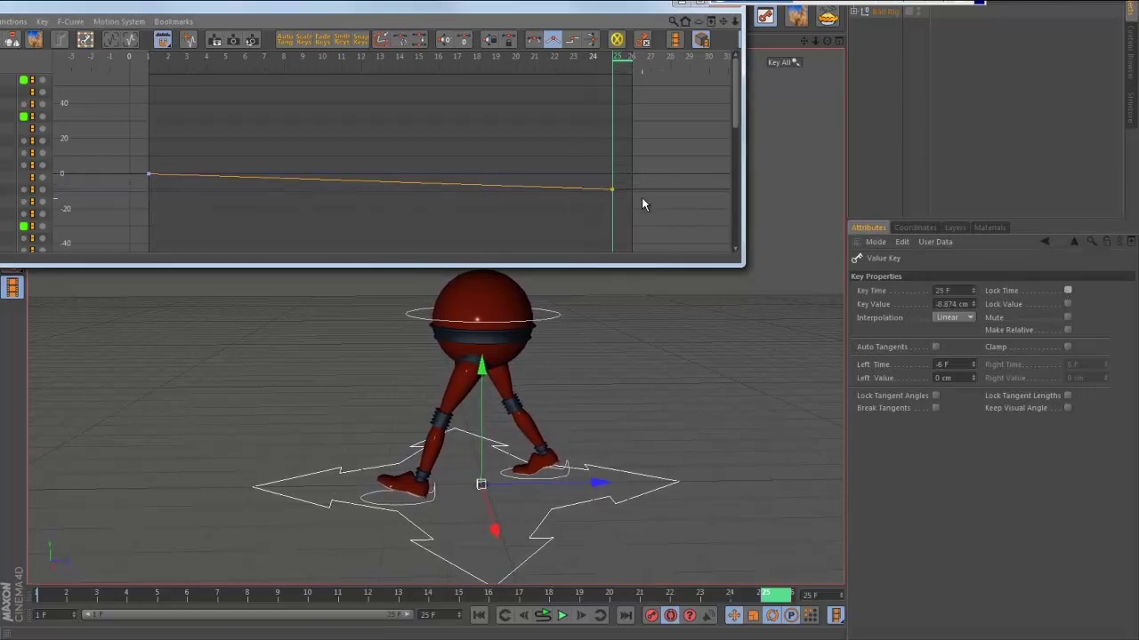
key(ctrl+z)
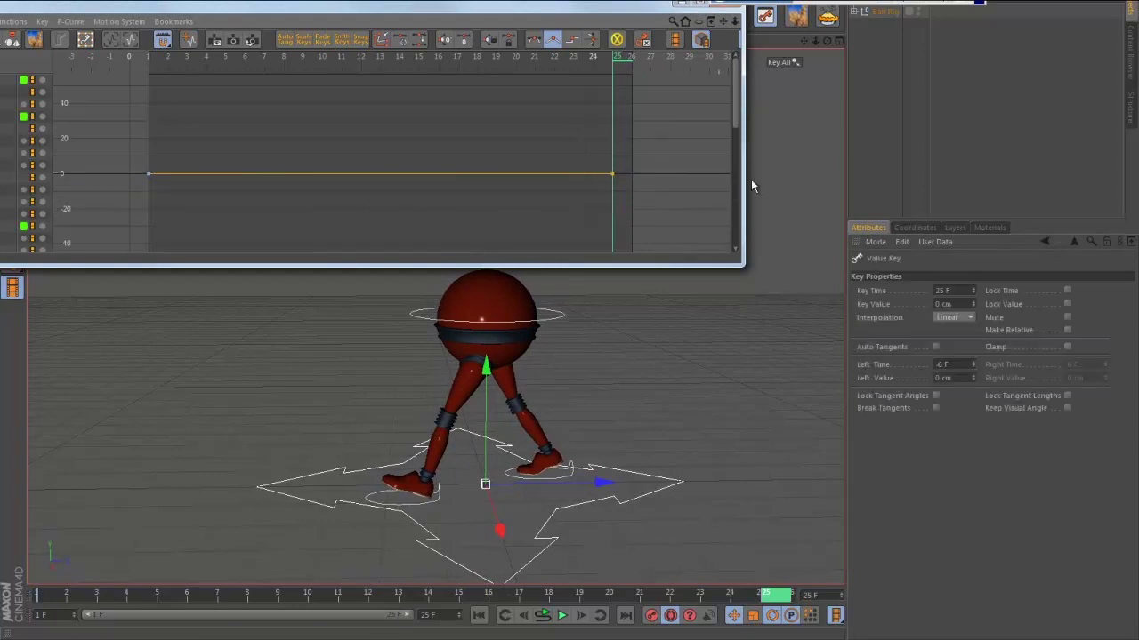
click(1068, 290)
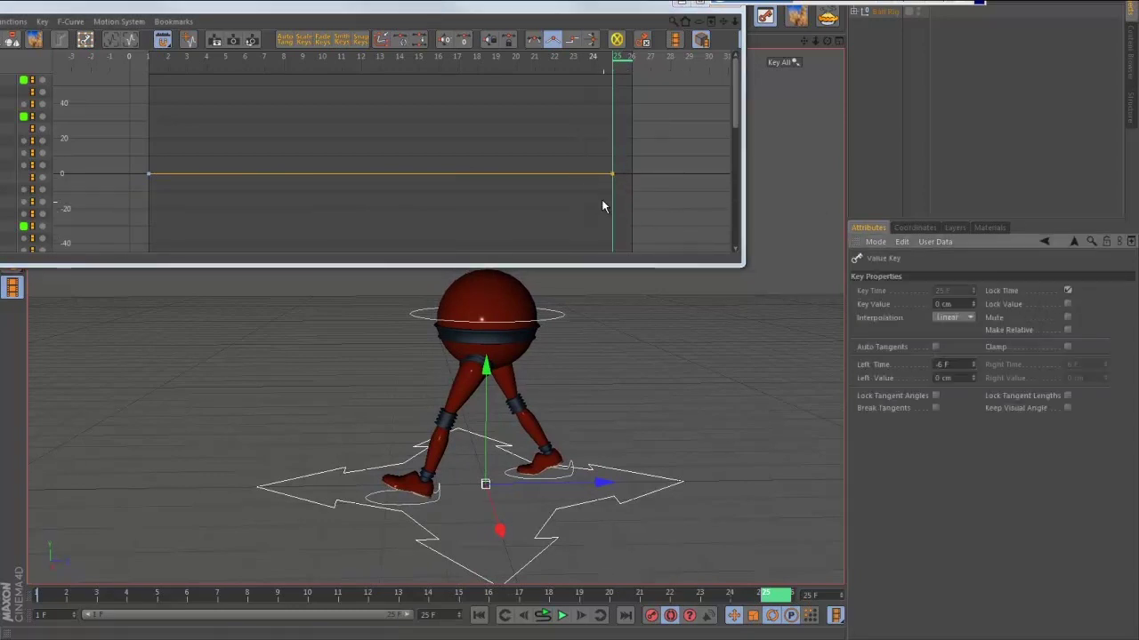
- Lower the frame 25 Position Z key to about -286 cm and scrub to frame 8 to check the foot contact
drag(613, 174, 613, 244)
click(658, 194)
alt+right_drag(658, 194, 595, 249)
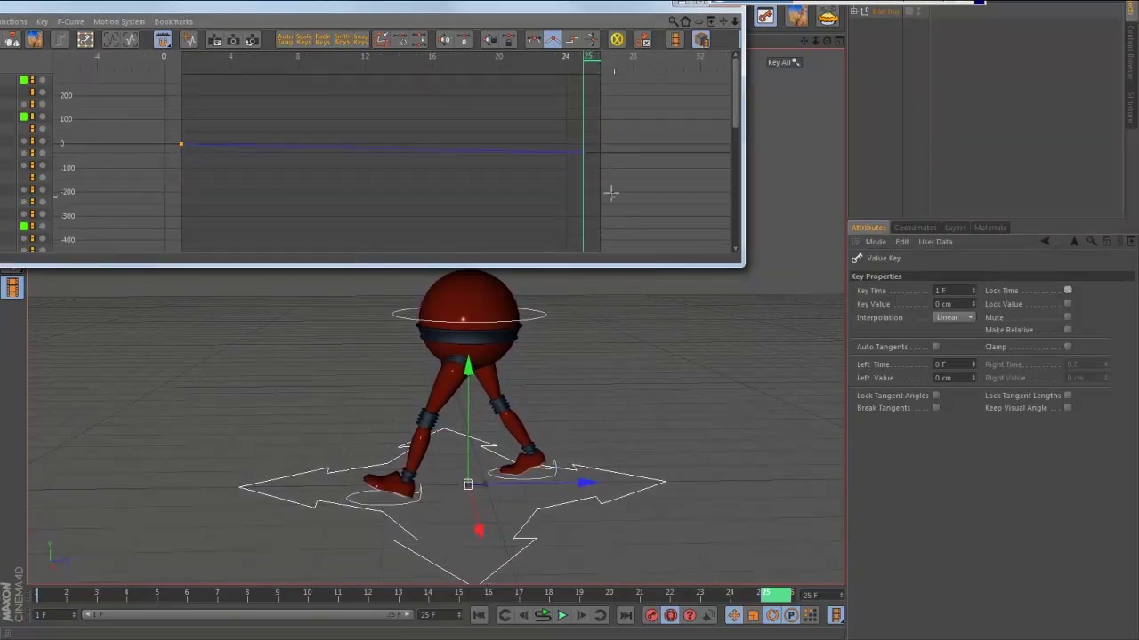
drag(610, 193, 588, 214)
click(72, 595)
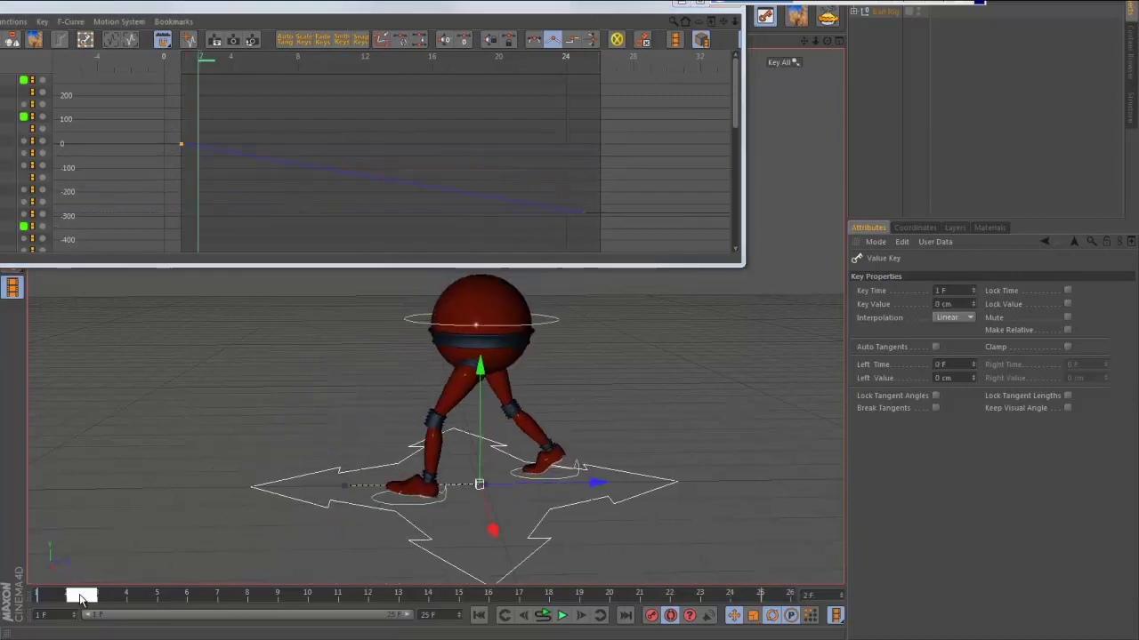
drag(93, 598, 264, 601)
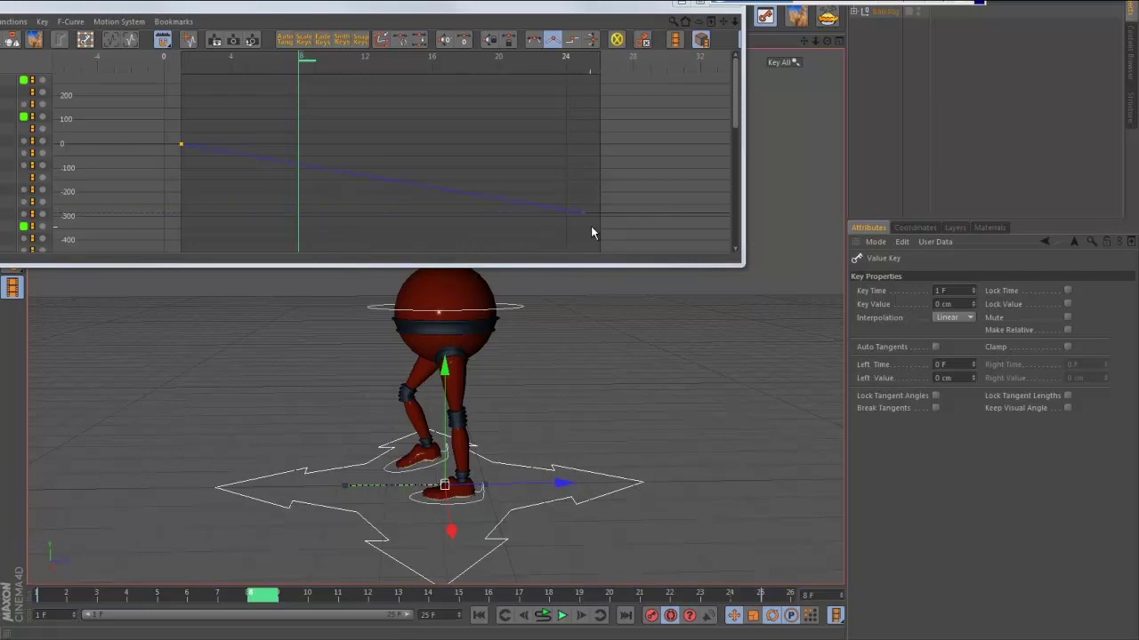
- Lower the frame 25 Position Z key further to about -574 cm, scrubbing the walk to check for foot sliding
click(603, 192)
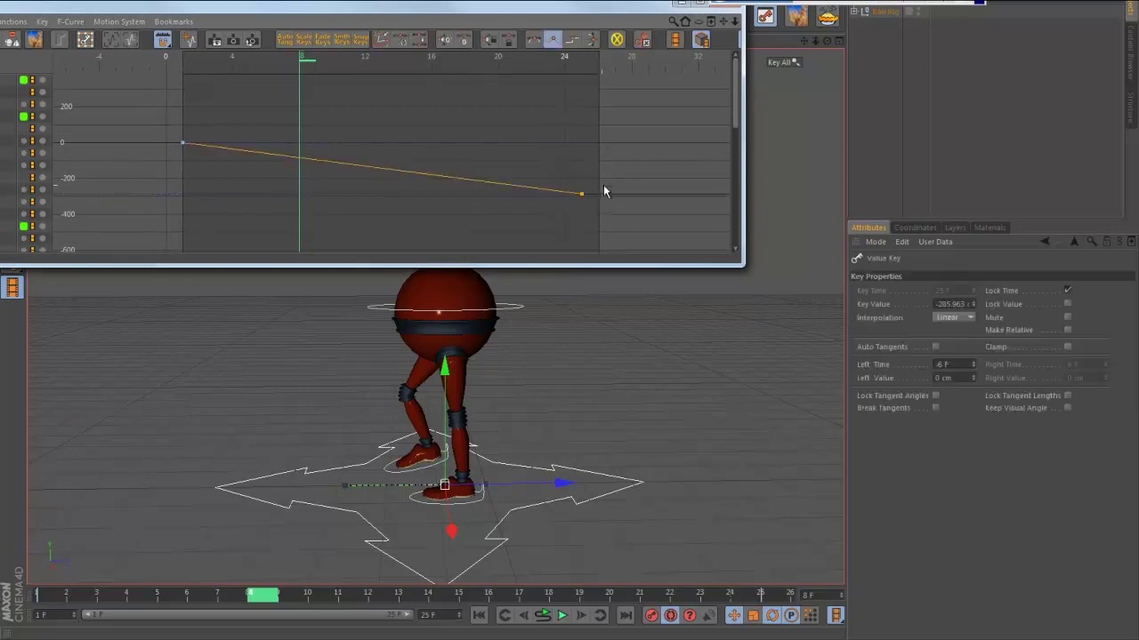
drag(583, 193, 582, 224)
click(547, 260)
drag(263, 598, 529, 607)
drag(583, 603, 632, 596)
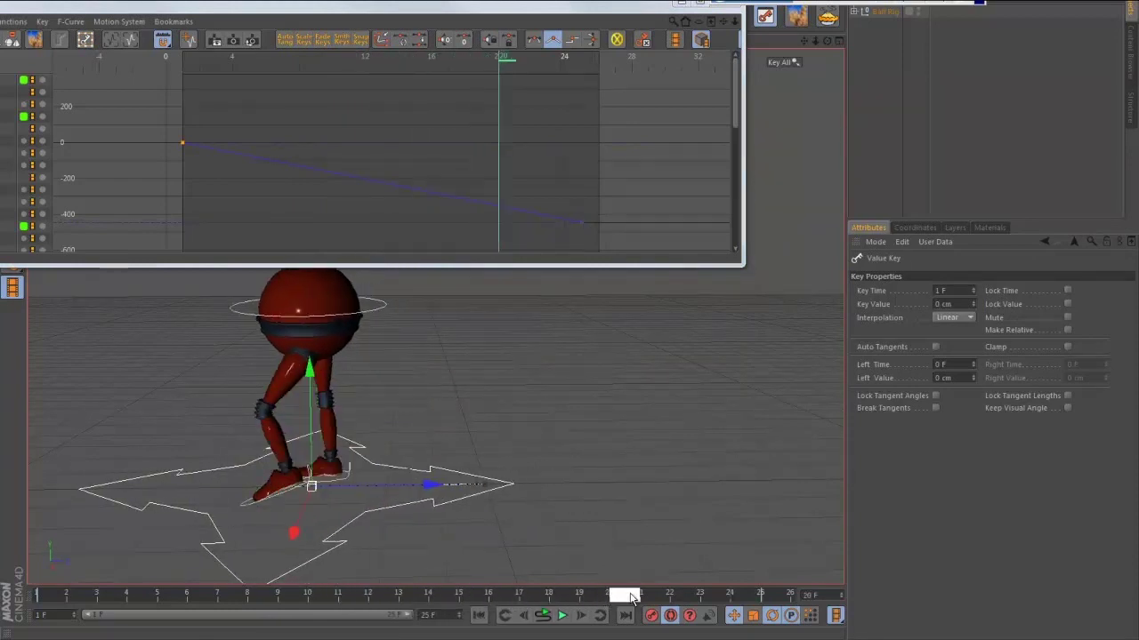
drag(582, 222, 580, 248)
drag(362, 602, 81, 603)
- Switch to the side view, frame the feet closely, and scrub from frame 2 to 11 to check the planted foot for sliding
alt+right_drag(544, 477, 616, 484)
middle_click(548, 474)
middle_click(314, 468)
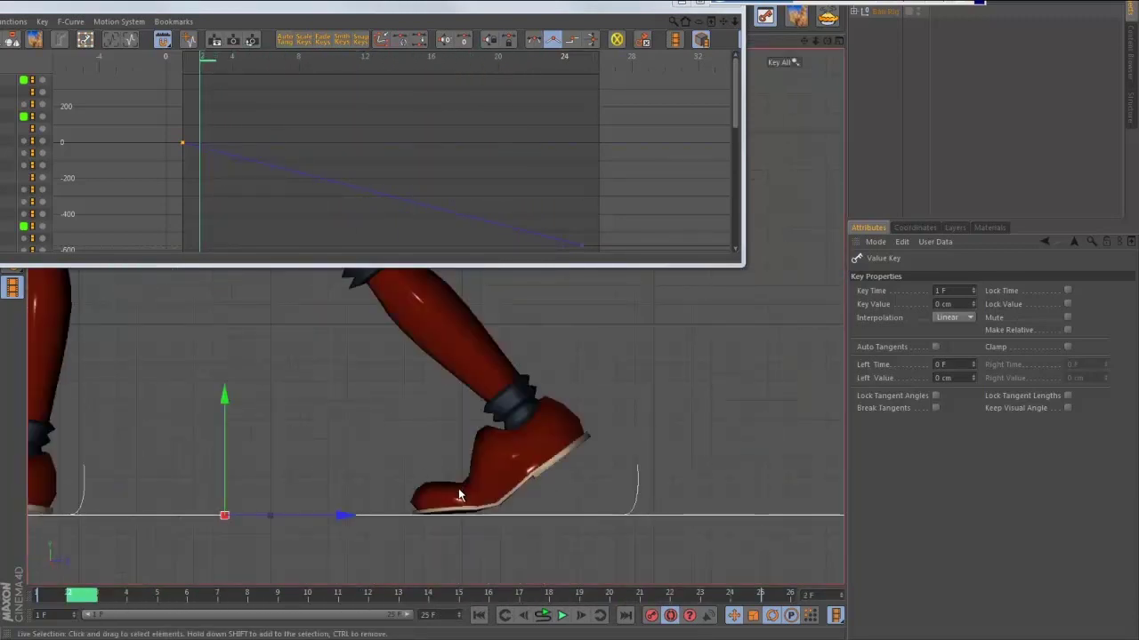
alt+right_drag(528, 482, 462, 480)
scroll(462, 485, up, 5)
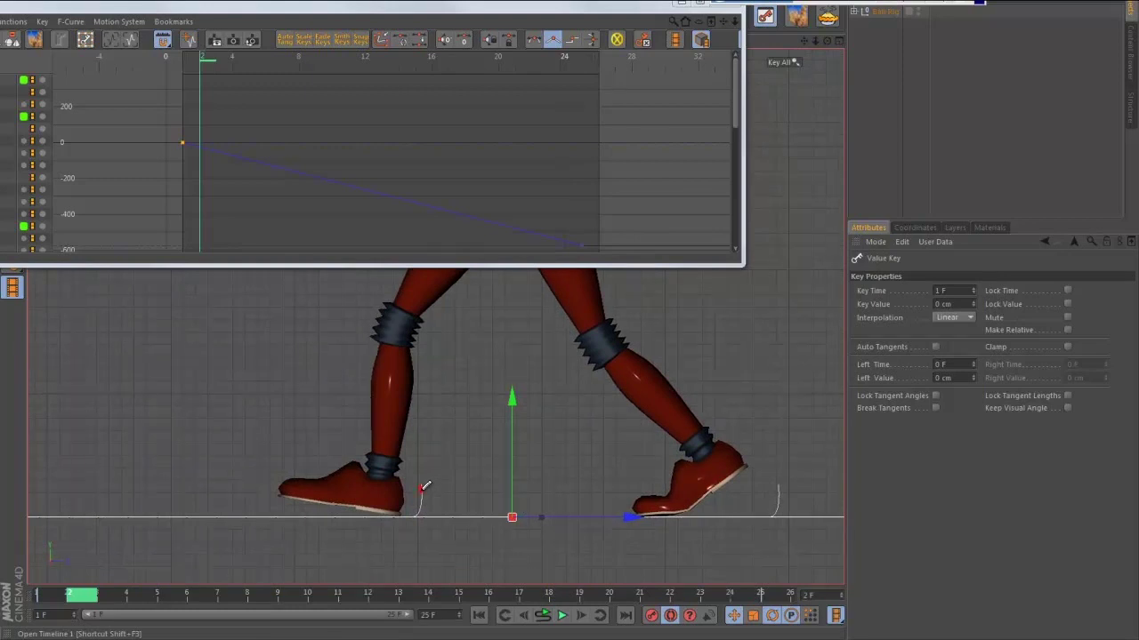
drag(92, 596, 353, 596)
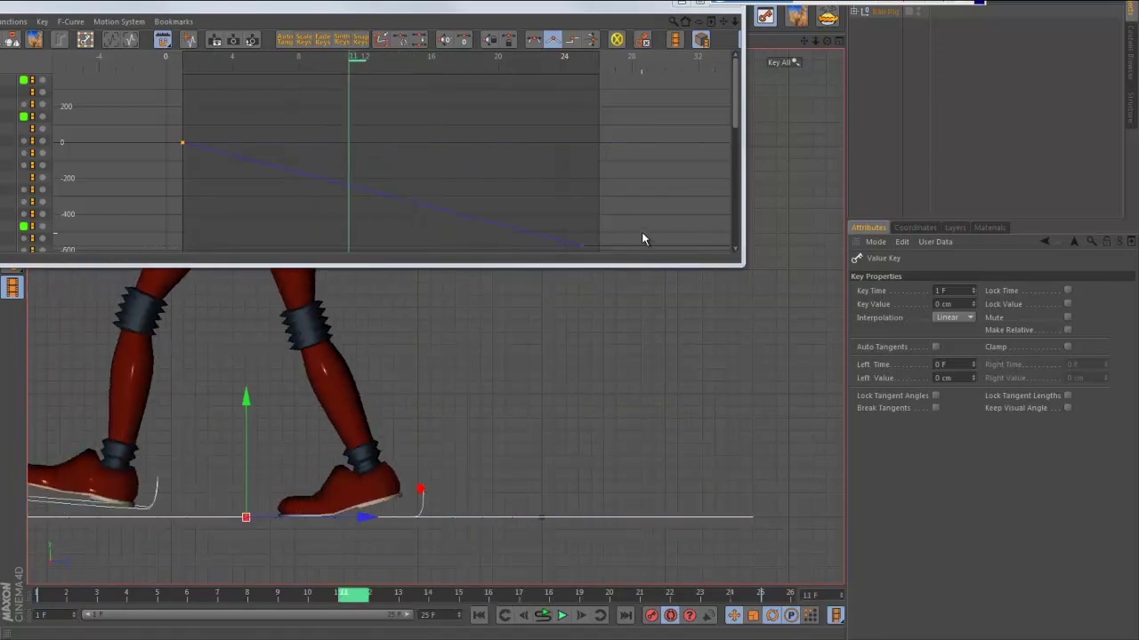
- Enlarge the Timeline window, try two further lowerings of the frame 25 Position Z key against the foot contact, and undo both
drag(622, 264, 614, 338)
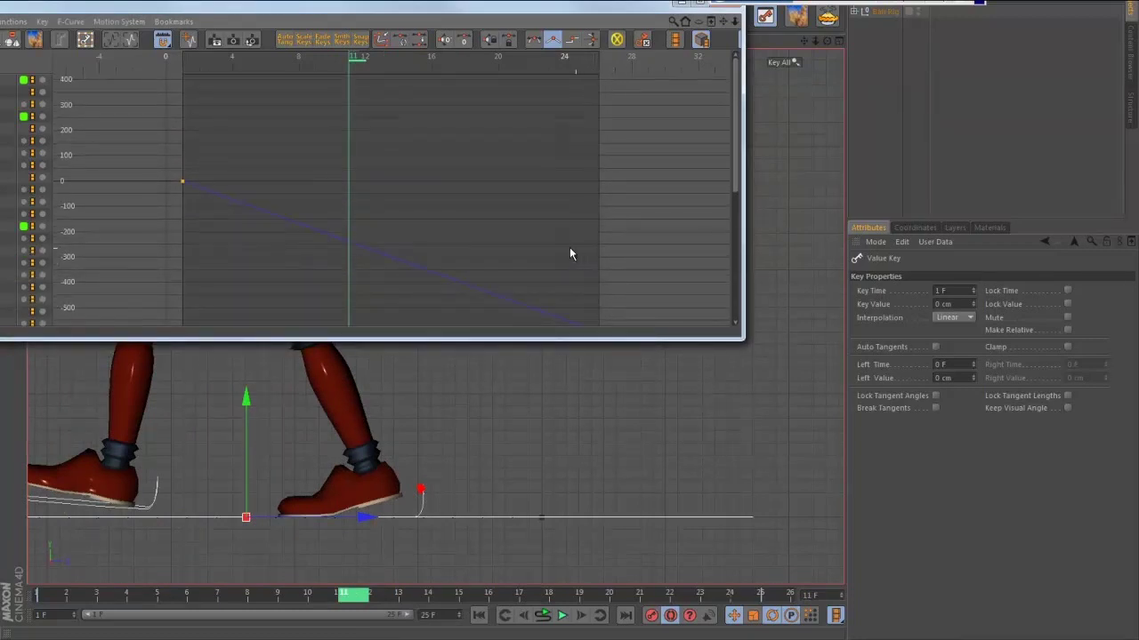
alt+middle_drag(571, 249, 577, 185)
alt+right_drag(621, 223, 607, 325)
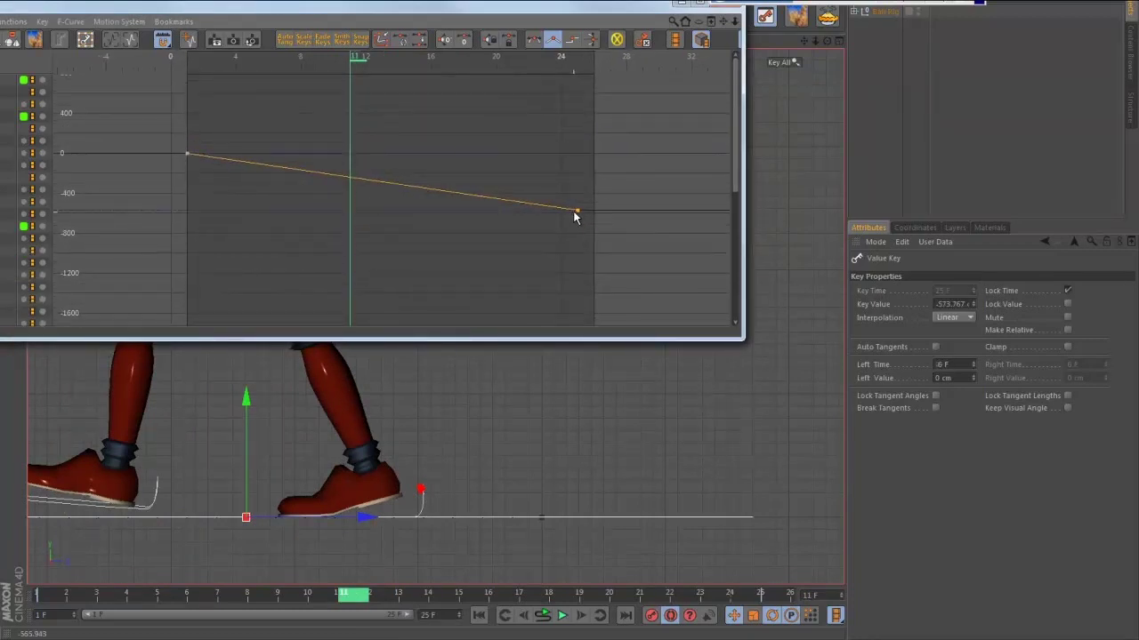
drag(574, 212, 575, 283)
drag(178, 594, 311, 615)
key(ctrl+z)
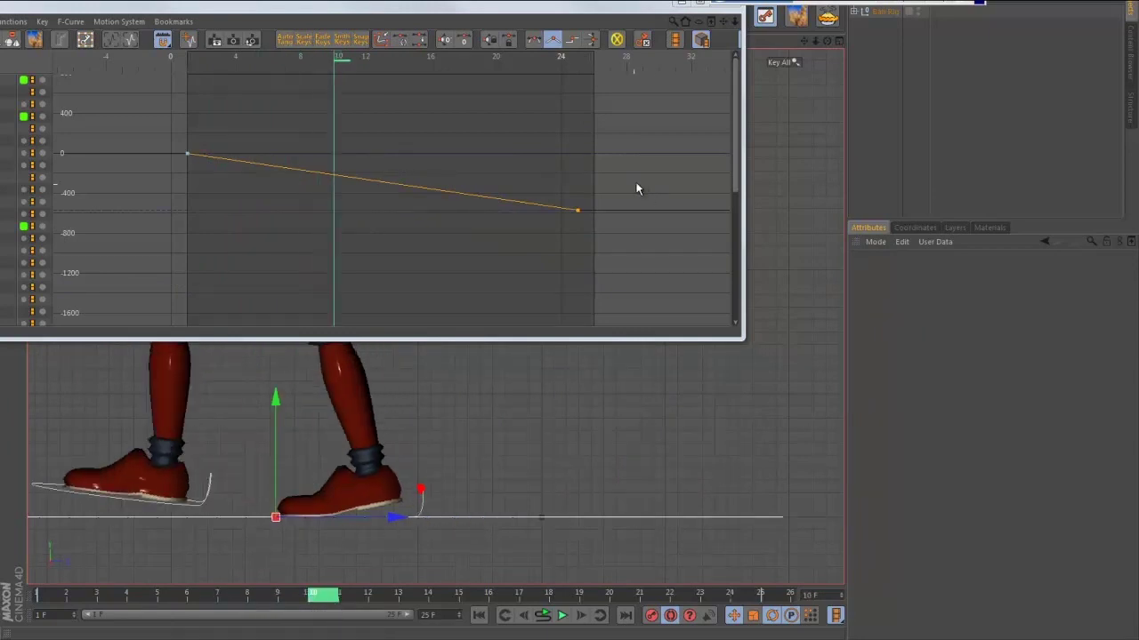
click(578, 212)
drag(579, 211, 578, 212)
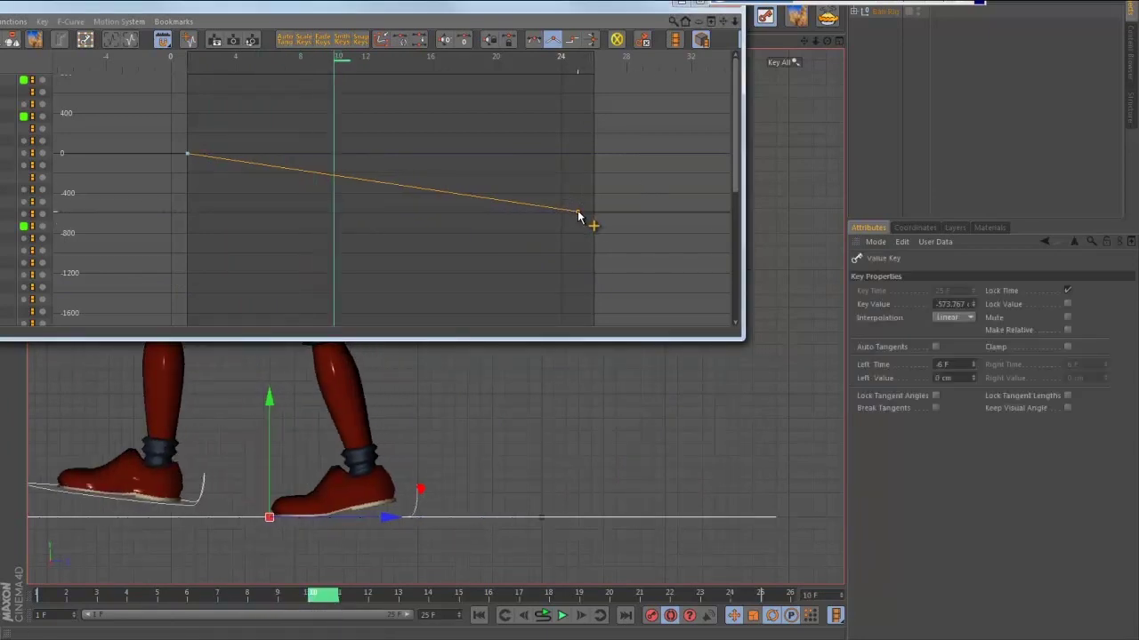
key(ctrl+z)
- Lower the frame 25 Position Z key slightly to about -579 cm and scrub between frames 14 and 3 to check for foot sliding
alt+right_drag(614, 243, 588, 100)
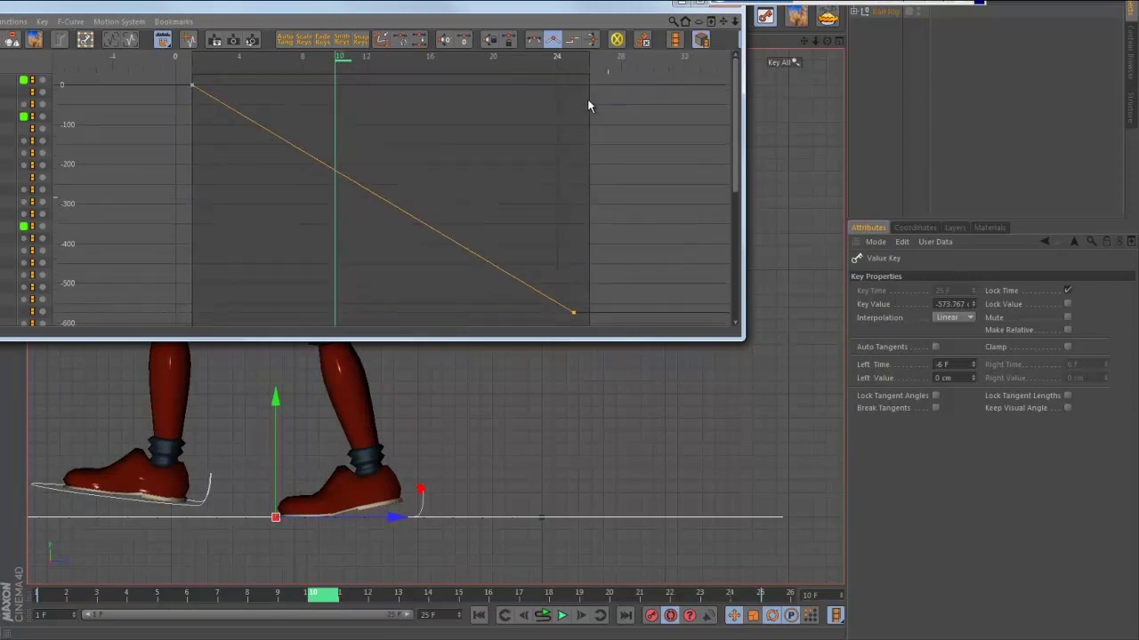
alt+middle_drag(575, 260, 559, 108)
alt+right_drag(568, 196, 621, 83)
alt+middle_drag(621, 83, 566, 139)
alt+right_drag(567, 144, 797, 284)
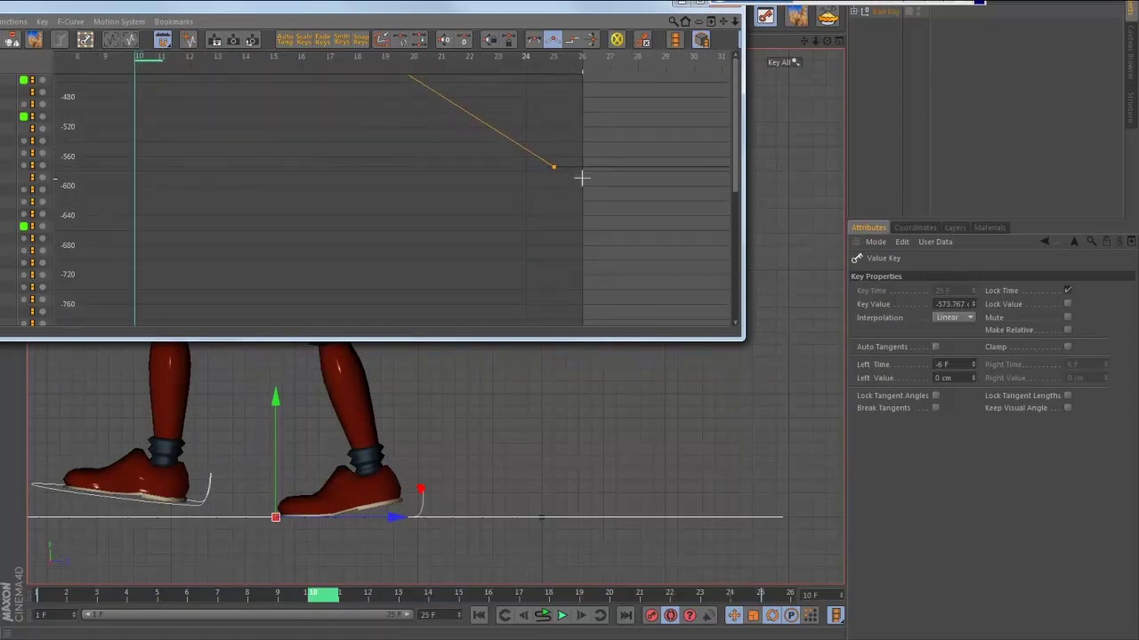
drag(559, 169, 553, 174)
drag(323, 598, 441, 594)
alt+right_drag(592, 145, 627, 82)
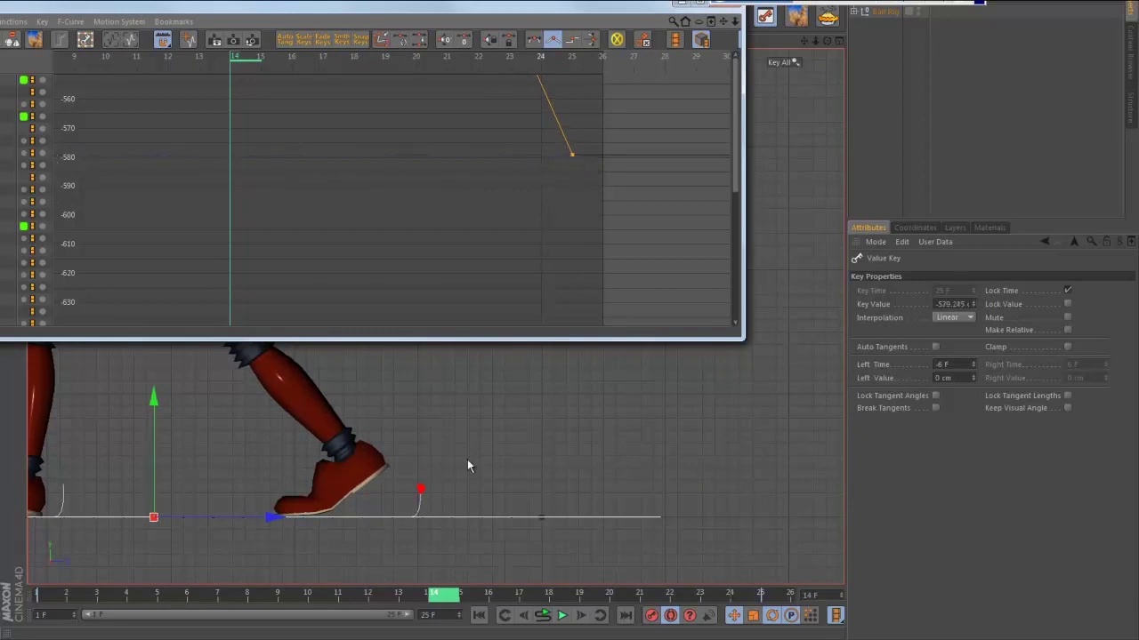
drag(438, 596, 98, 591)
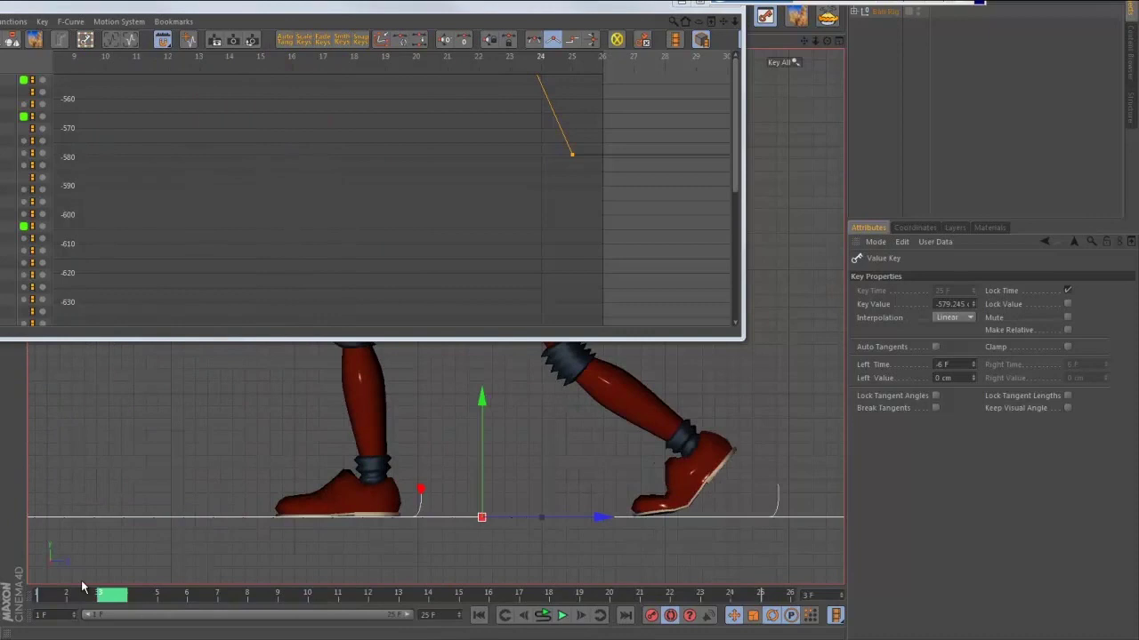
- Return to the Perspective view with the Timeline window moved aside, deselect the controller and play the forward walk
middle_click(457, 434)
drag(459, 8, 1137, 85)
middle_click(389, 163)
alt+drag(456, 263, 596, 340)
alt+right_drag(465, 384, 399, 374)
click(308, 387)
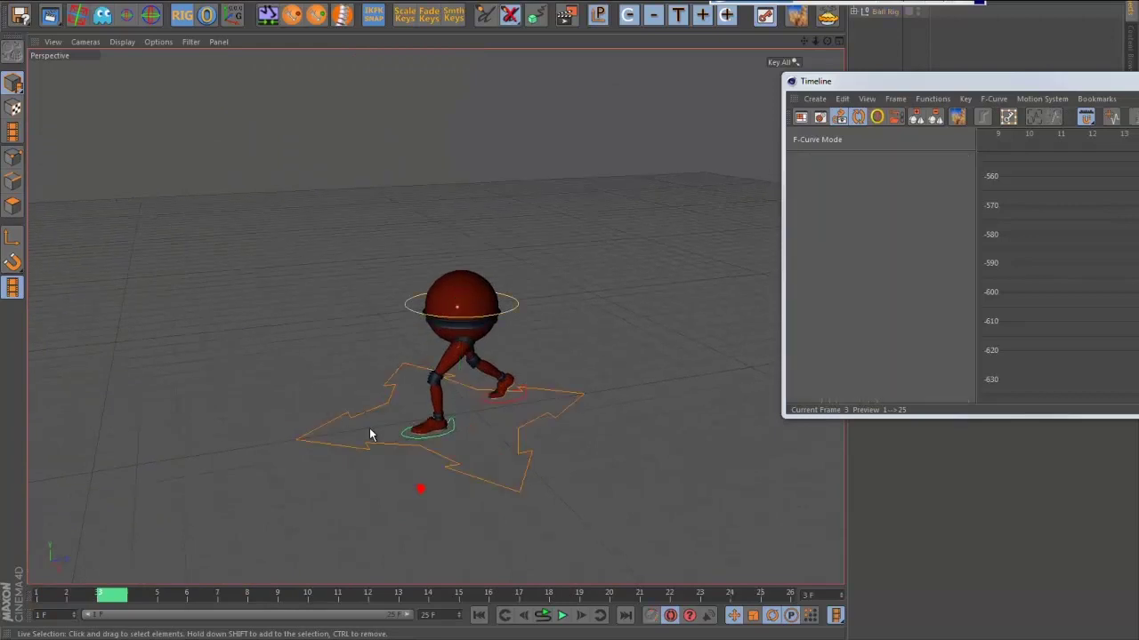
click(563, 620)
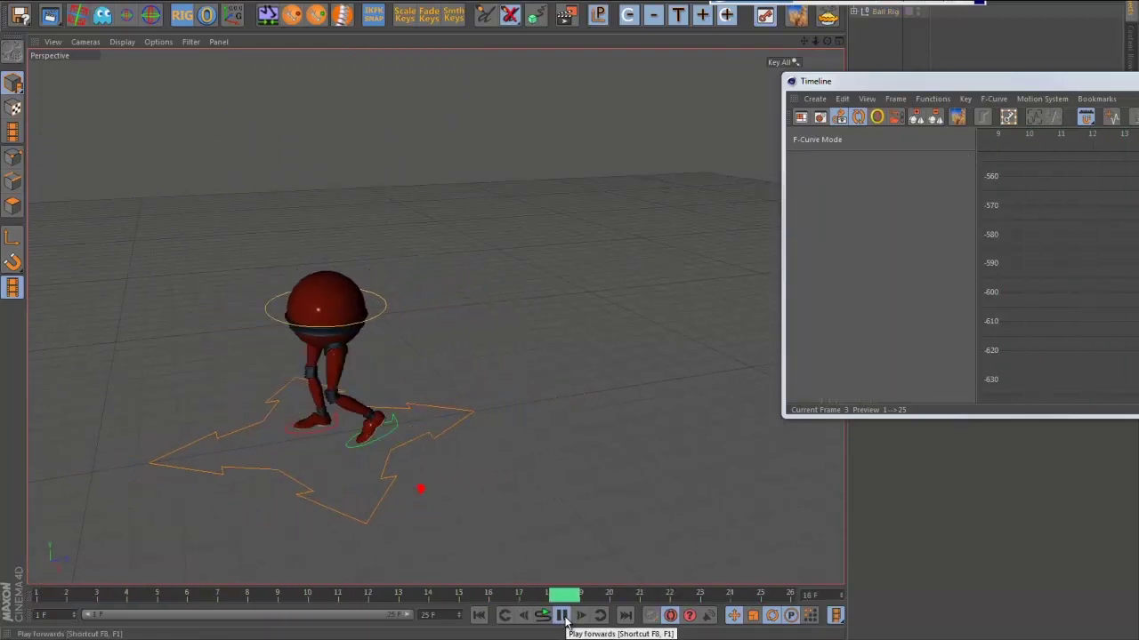
click(563, 616)
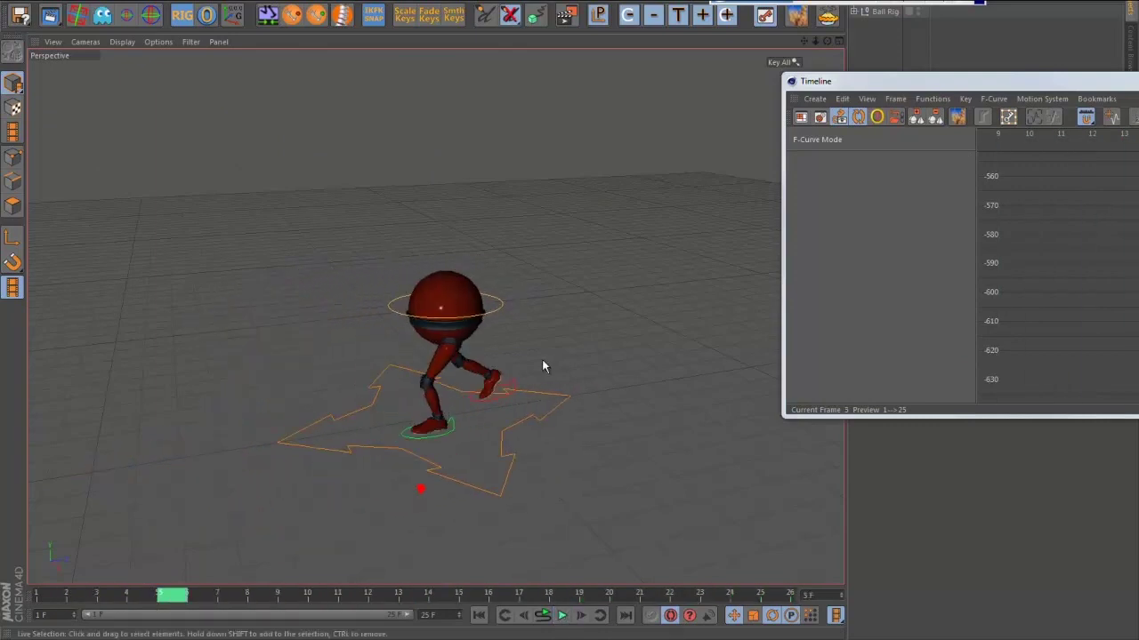
- Select all keyed controllers, enlarge the Timeline over the viewport and collapse the Body, Left Foot and Right Foot tracks
drag(947, 92, 778, 129)
click(792, 61)
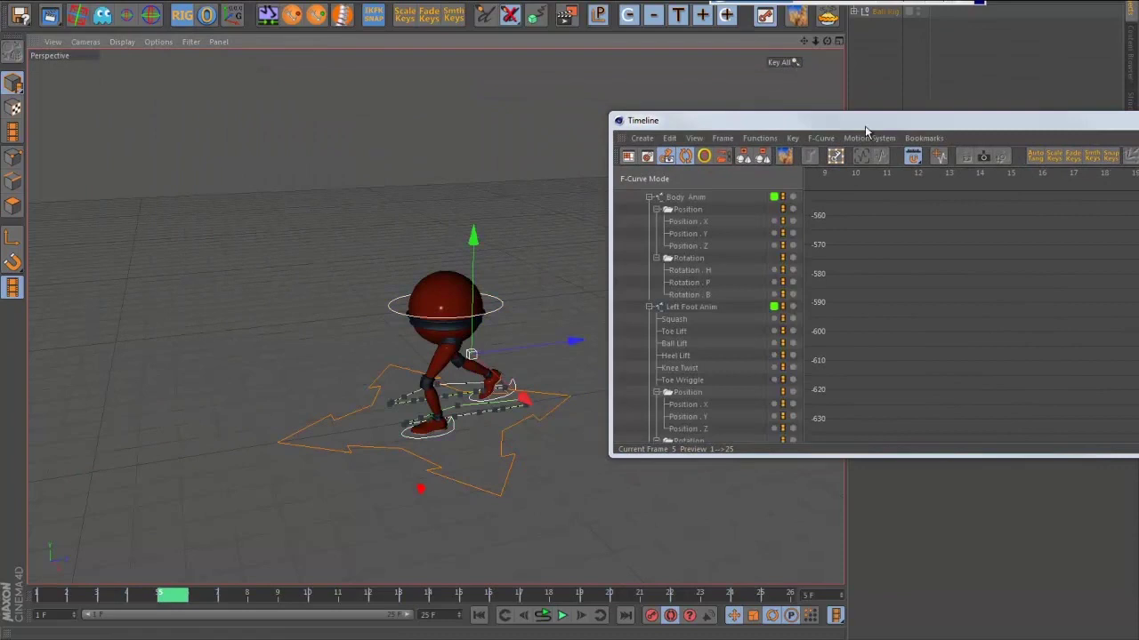
drag(820, 123, 389, 98)
drag(371, 431, 370, 526)
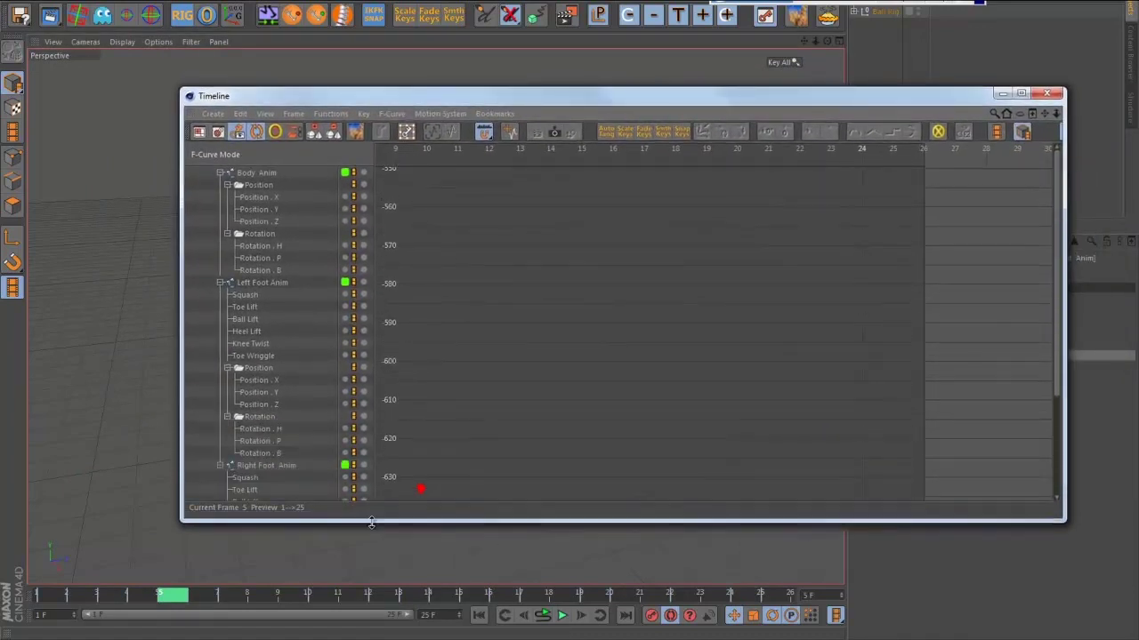
click(219, 282)
click(220, 173)
click(220, 197)
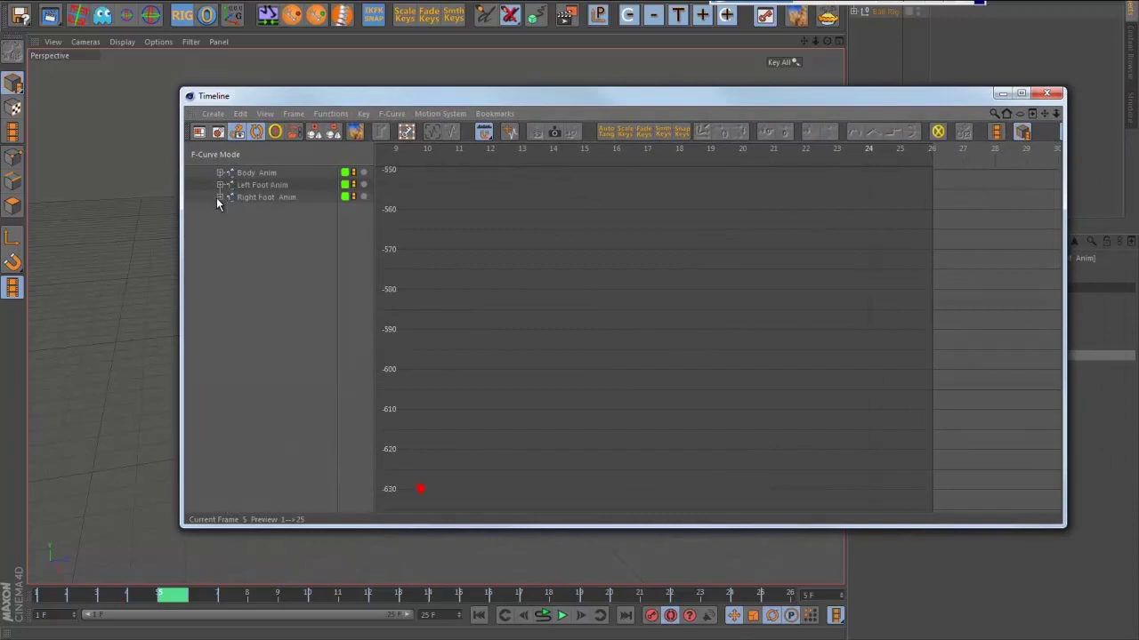
- Check which After behaviour the Body, Left Foot and Right Foot tracks use
drag(283, 222, 258, 171)
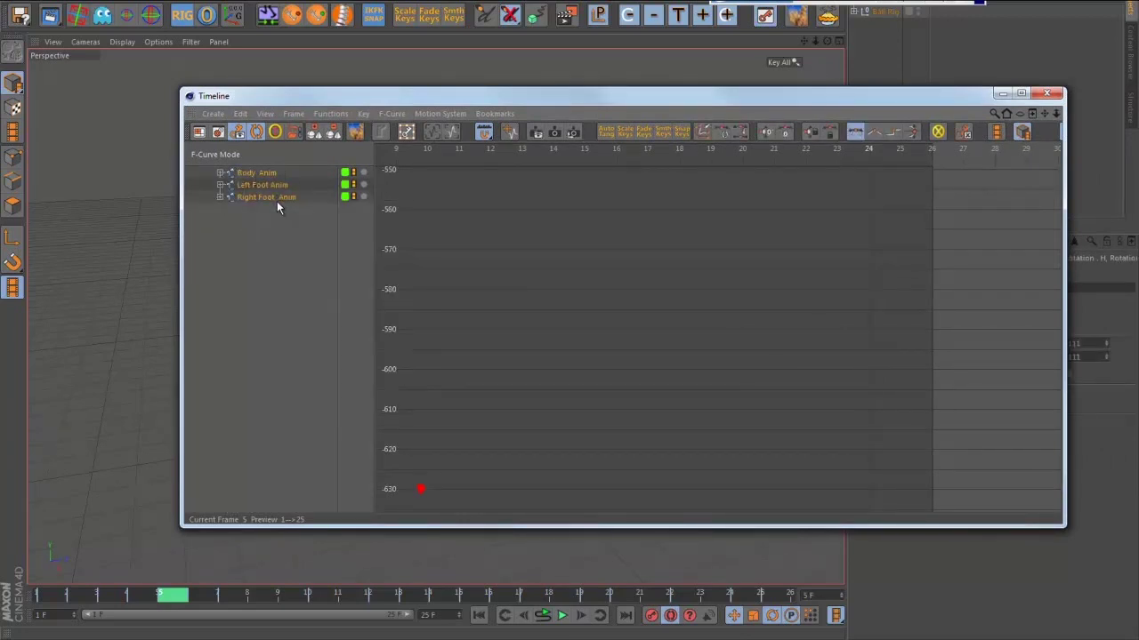
right_click(271, 199)
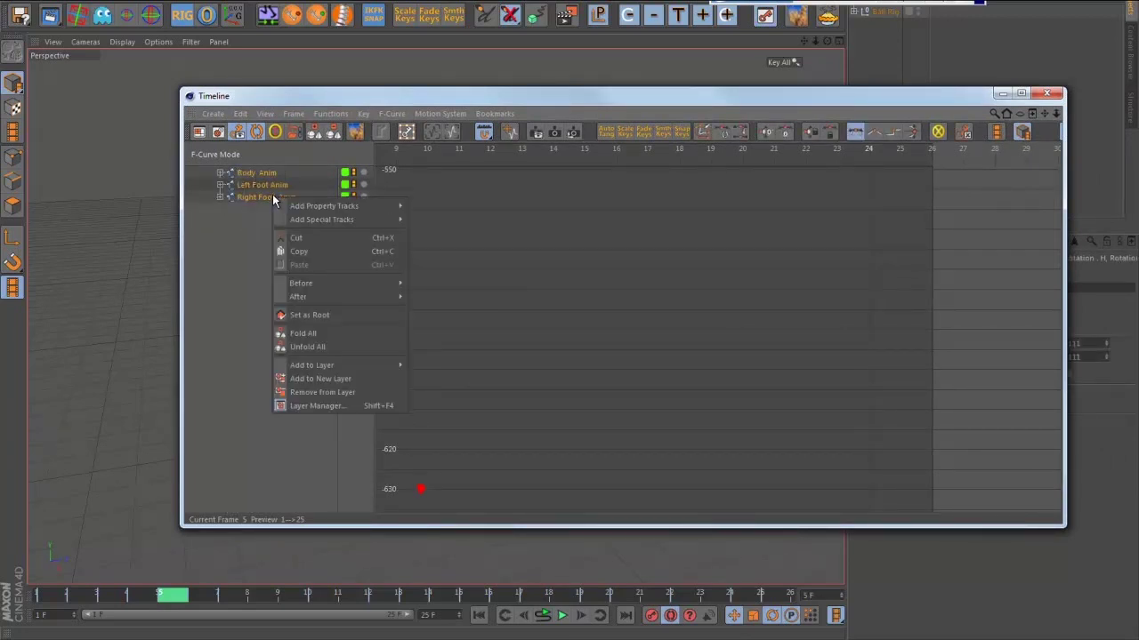
mouse_move(304, 284)
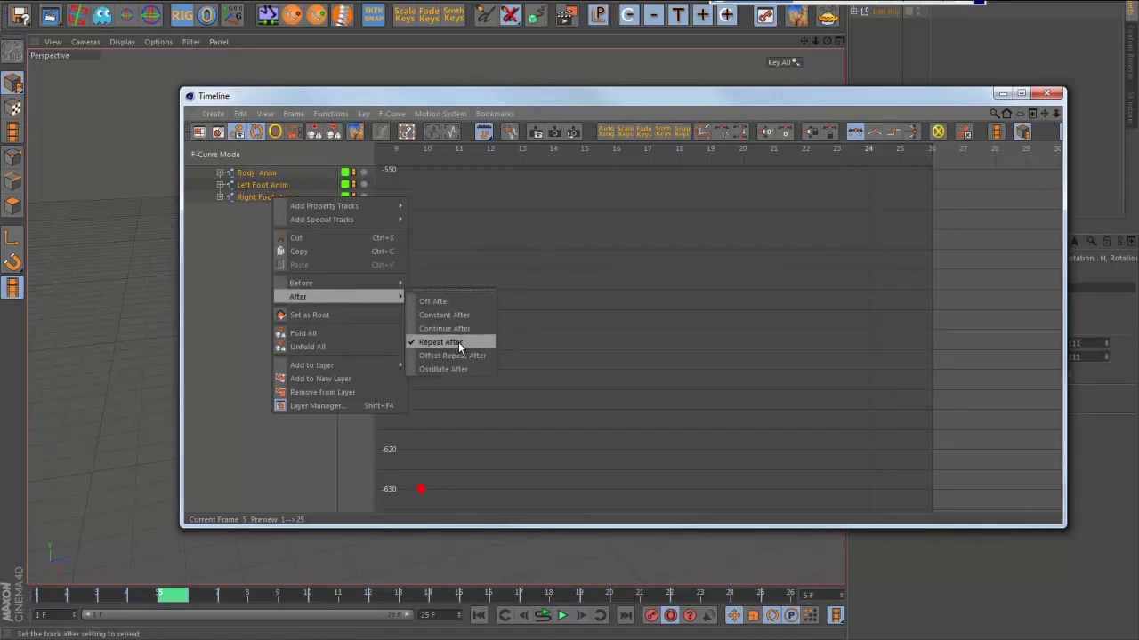
click(215, 307)
- Select the Main Mover and set its Position Z track to Offset Repeat After
drag(374, 100, 467, 89)
click(363, 433)
right_click(409, 192)
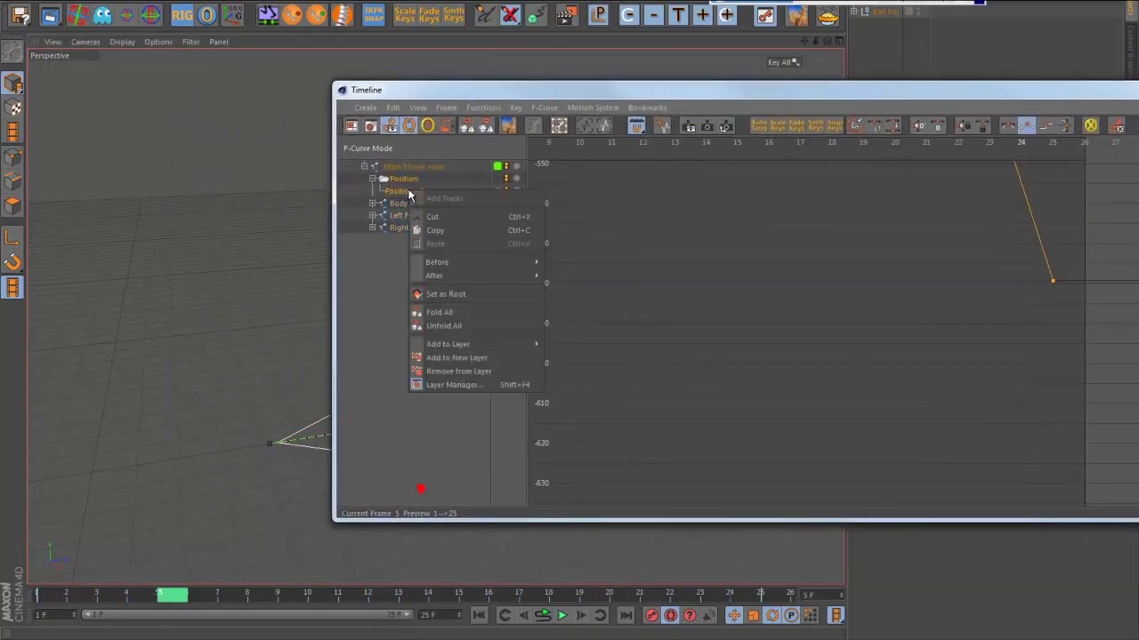
mouse_move(450, 275)
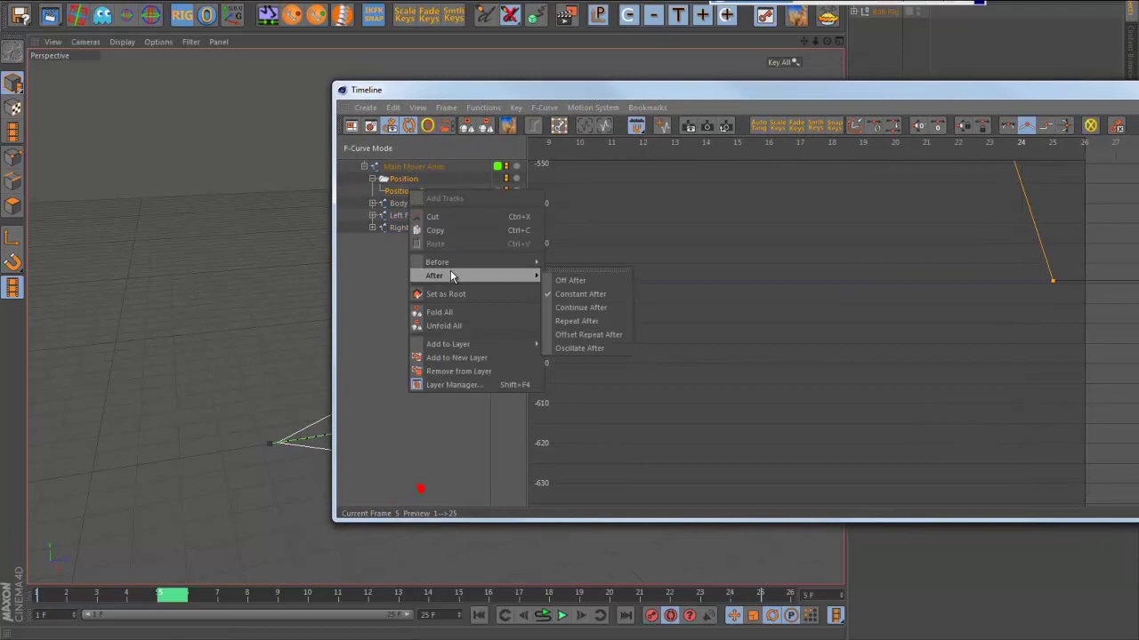
click(598, 334)
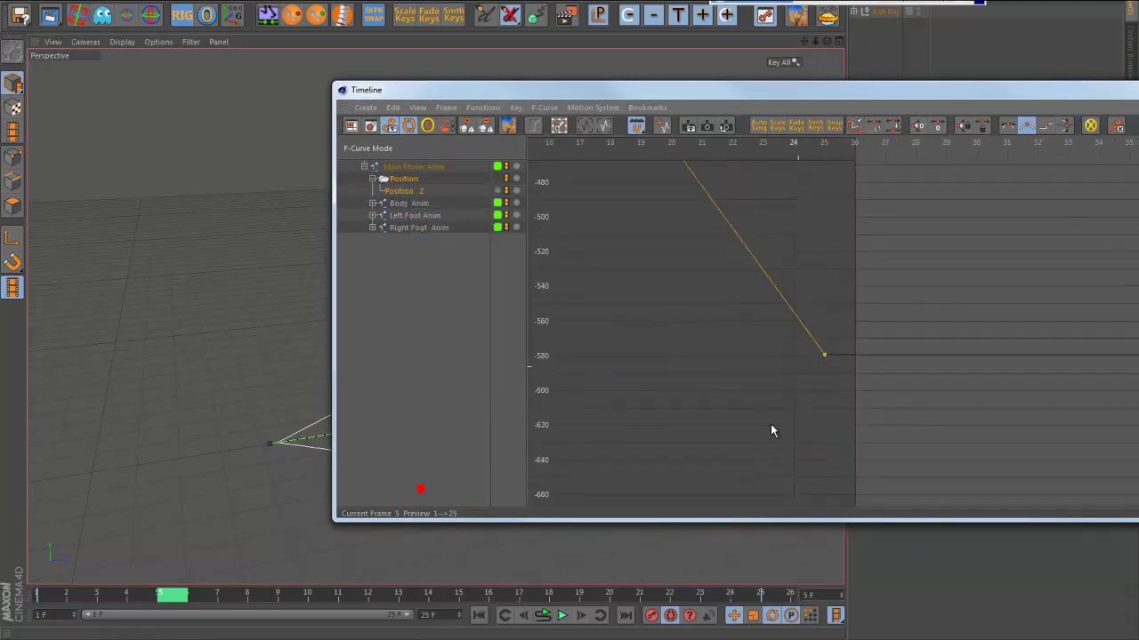
alt+right_drag(771, 425, 526, 329)
alt+middle_drag(745, 312, 674, 357)
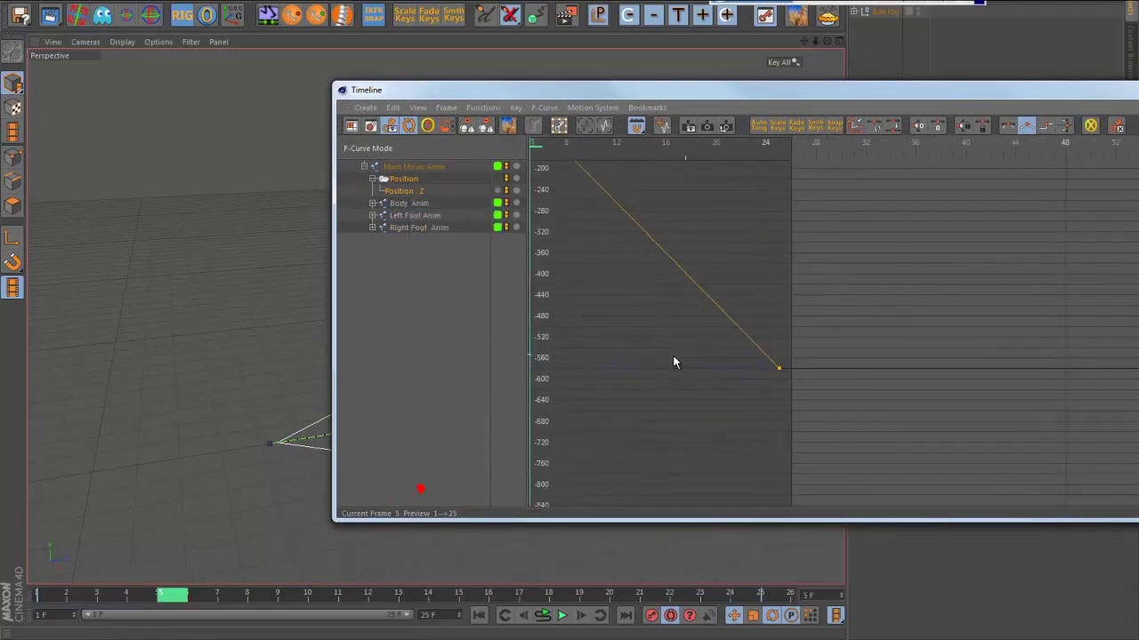
mouse_move(673, 360)
alt+right_down()
mouse_move(520, 378)
mouse_move(674, 390)
mouse_move(657, 353)
alt+right_up()
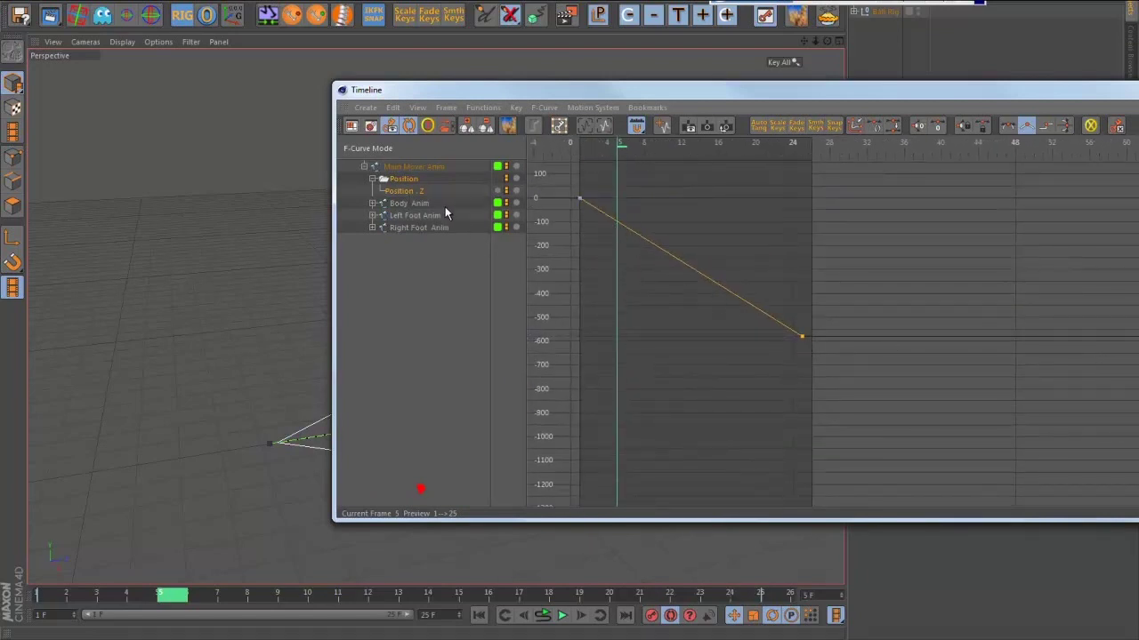
right_click(415, 193)
mouse_move(451, 275)
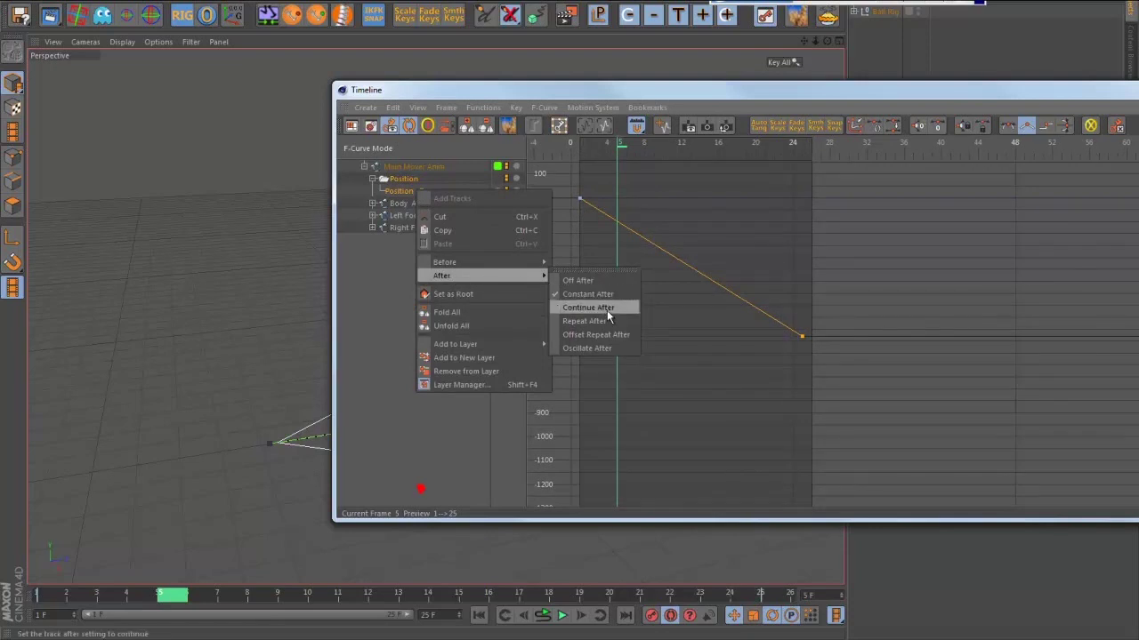
click(609, 334)
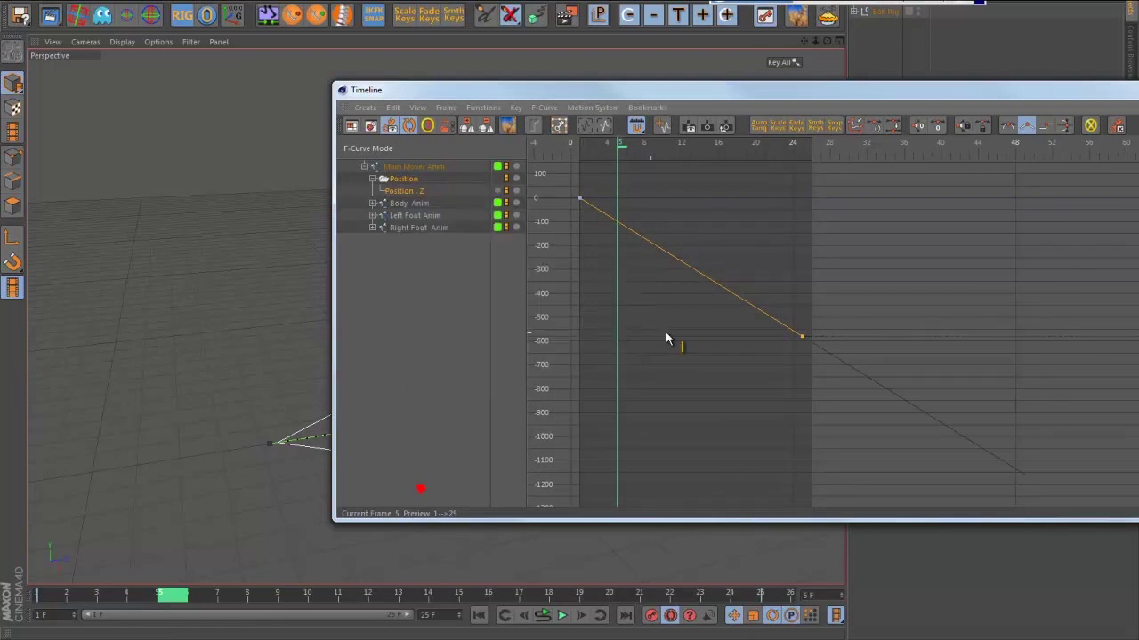
- Set the Position Z track's After repetitions to 111 and close the Timeline window
alt+middle_drag(1007, 376, 802, 316)
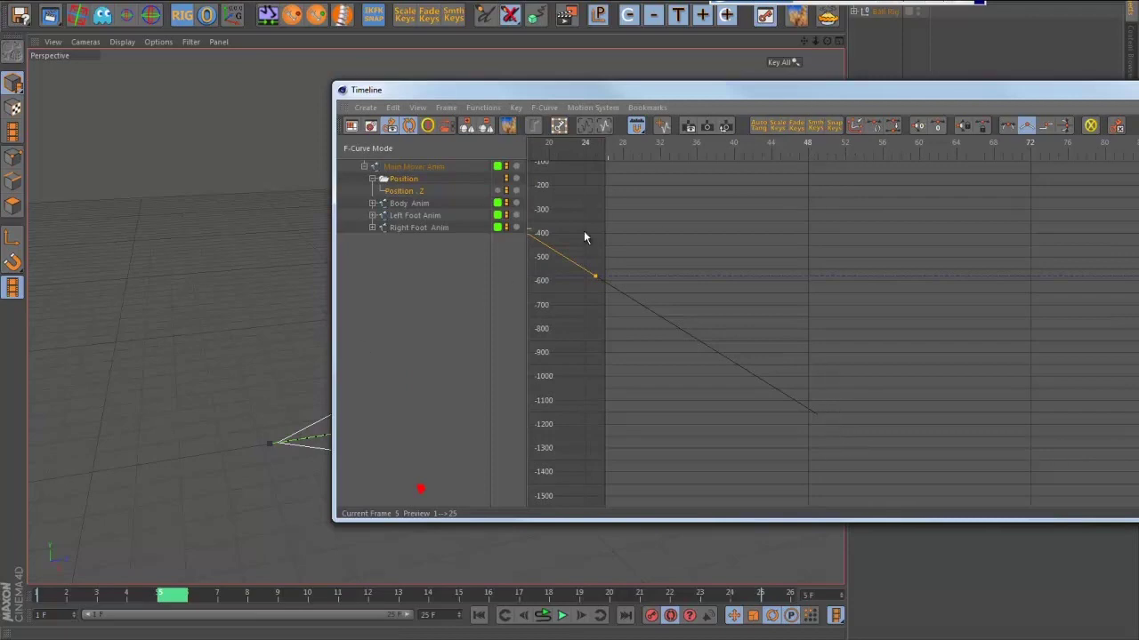
drag(836, 111, 496, 62)
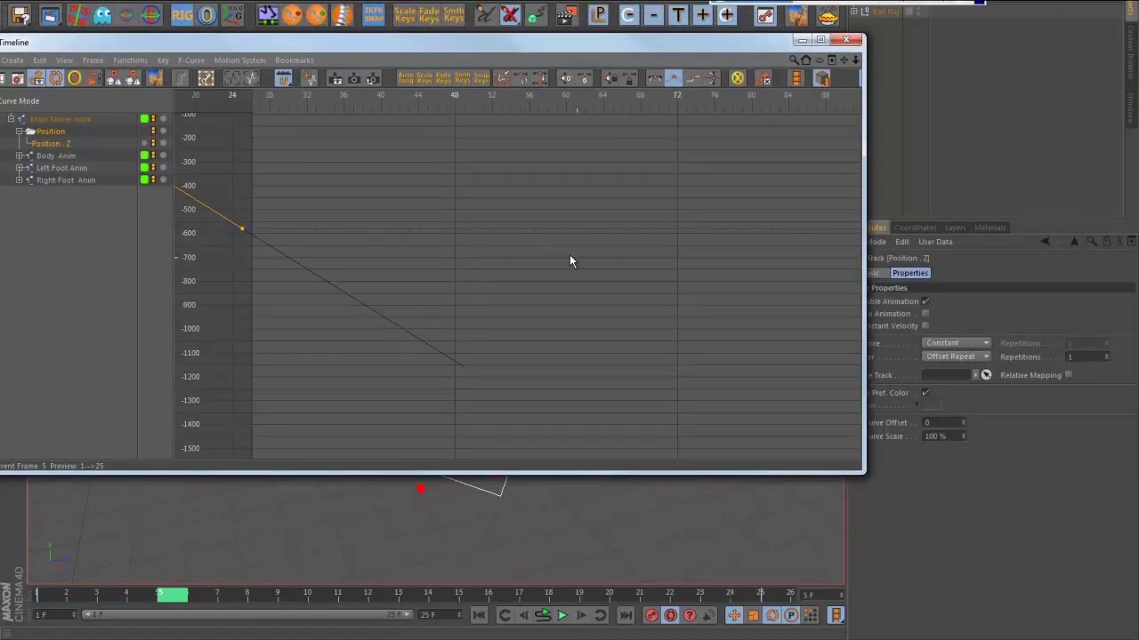
scroll(570, 261, down, 2)
click(1085, 358)
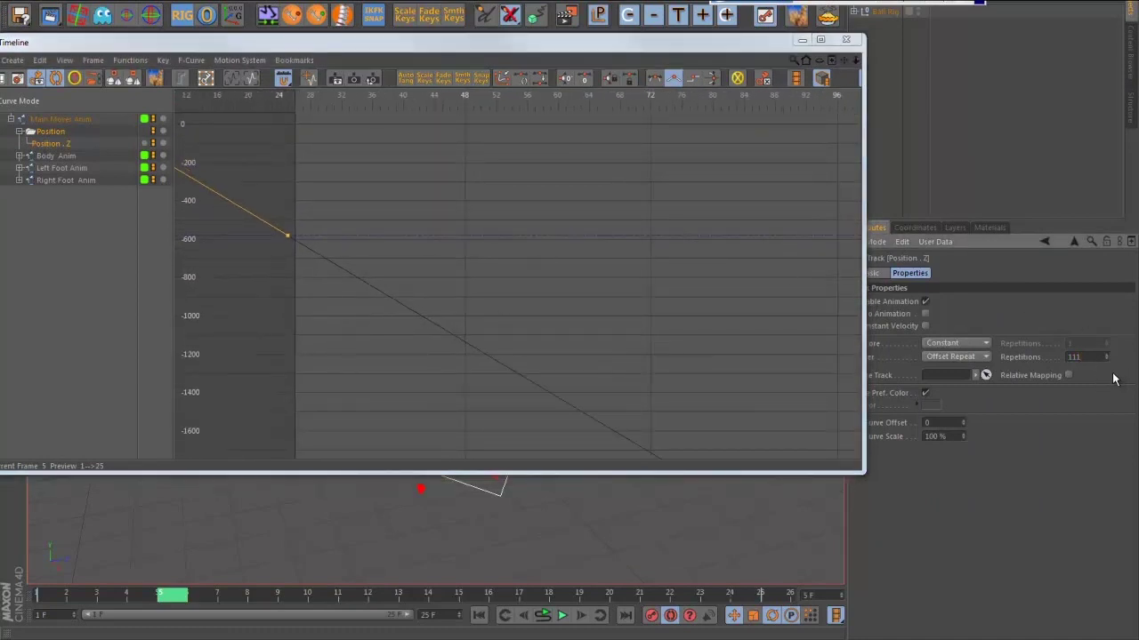
click(855, 42)
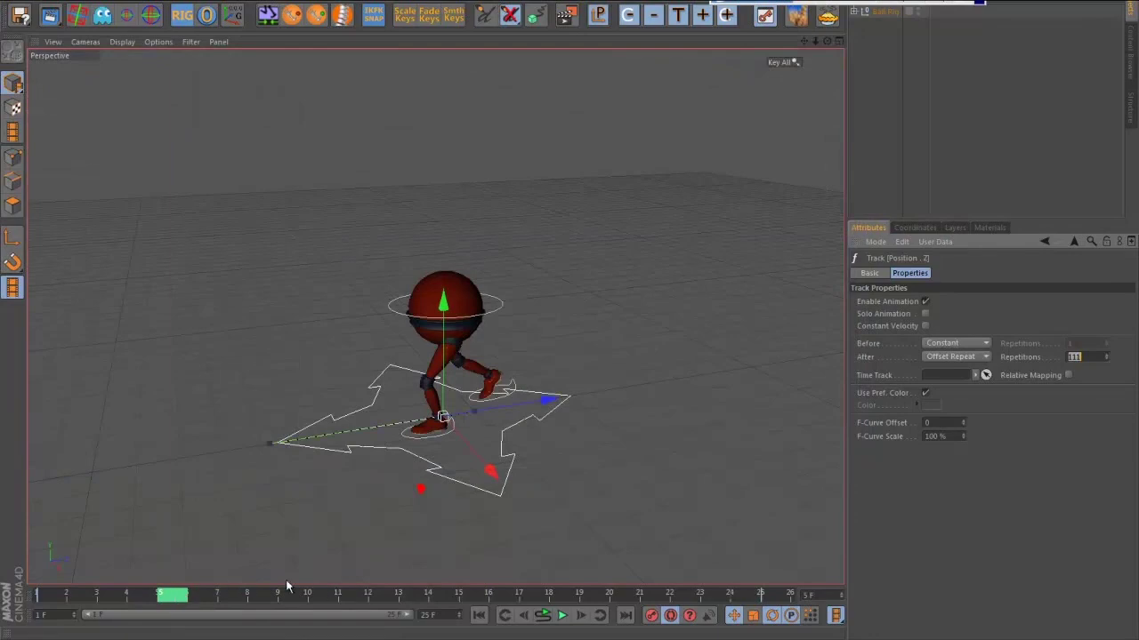
- Set the project's end frame to 500 and extend the preview range to the full length
drag(439, 615, 380, 618)
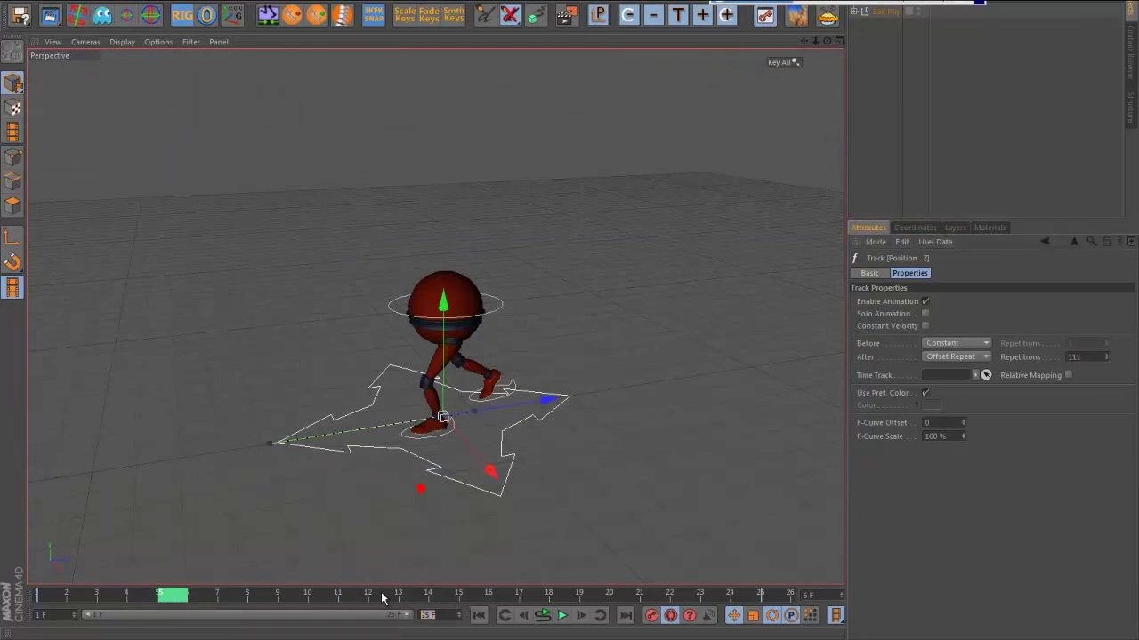
key(Return)
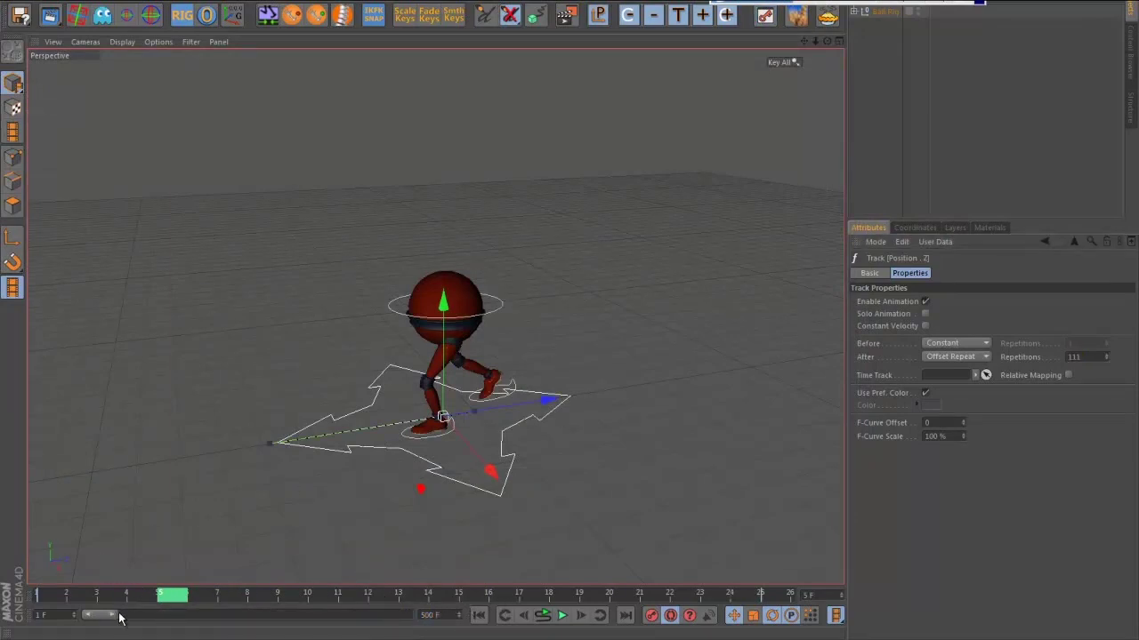
drag(118, 614, 411, 615)
- Play the extended walk and follow the character around the scene to check the repeating forward motion
click(562, 614)
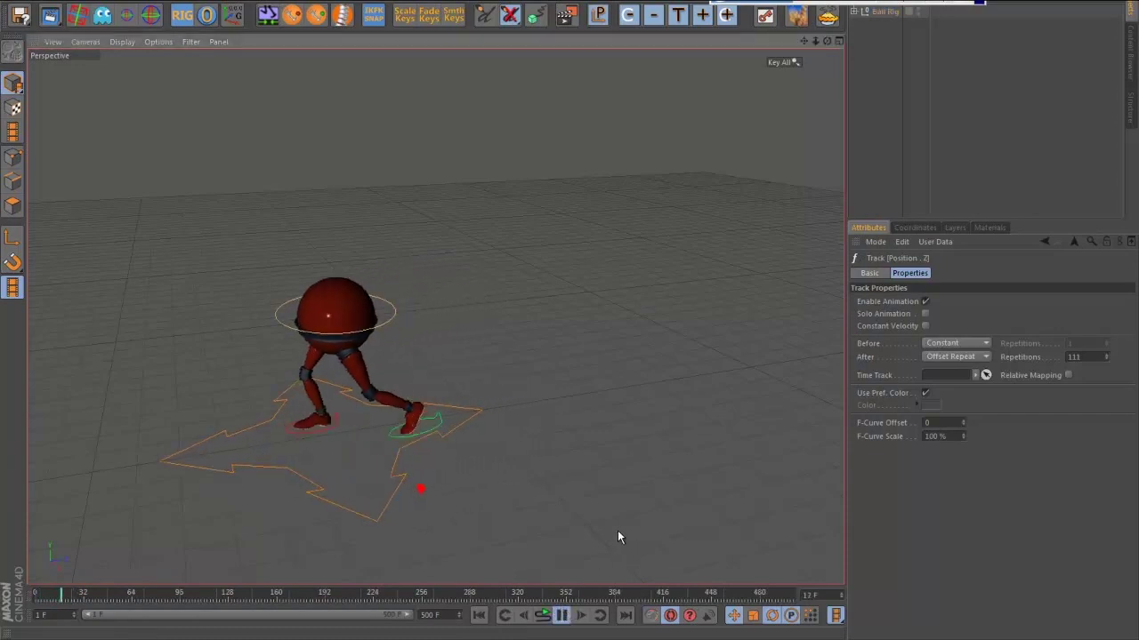
scroll(641, 496, up, 3)
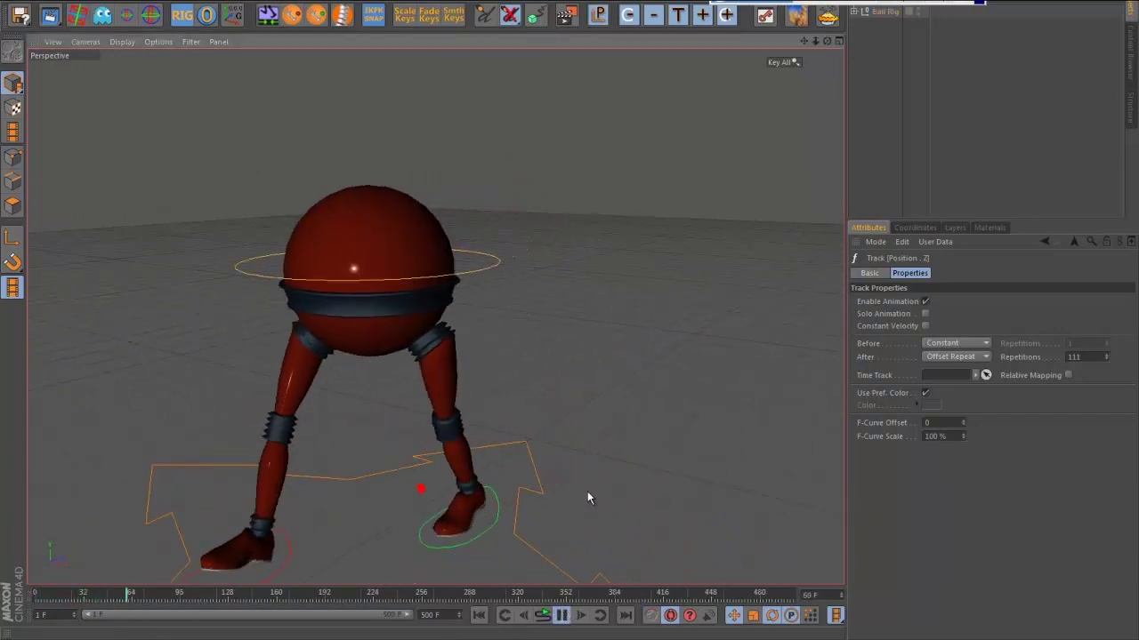
scroll(421, 489, down, 5)
alt+middle_drag(390, 466, 513, 382)
alt+drag(513, 381, 492, 461)
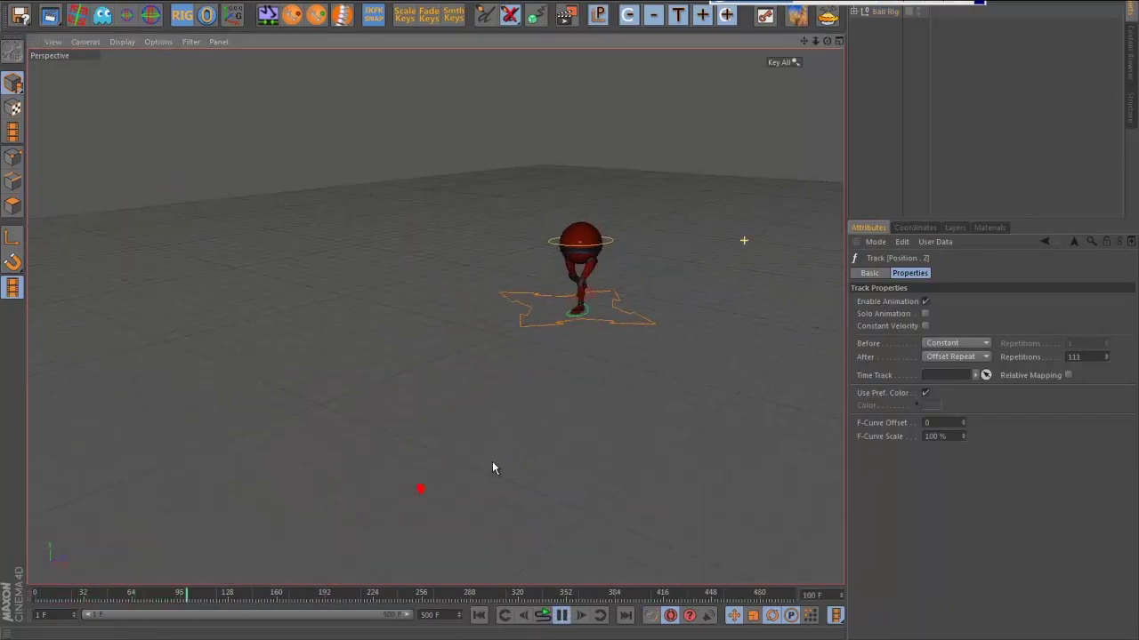
alt+middle_drag(566, 511, 578, 451)
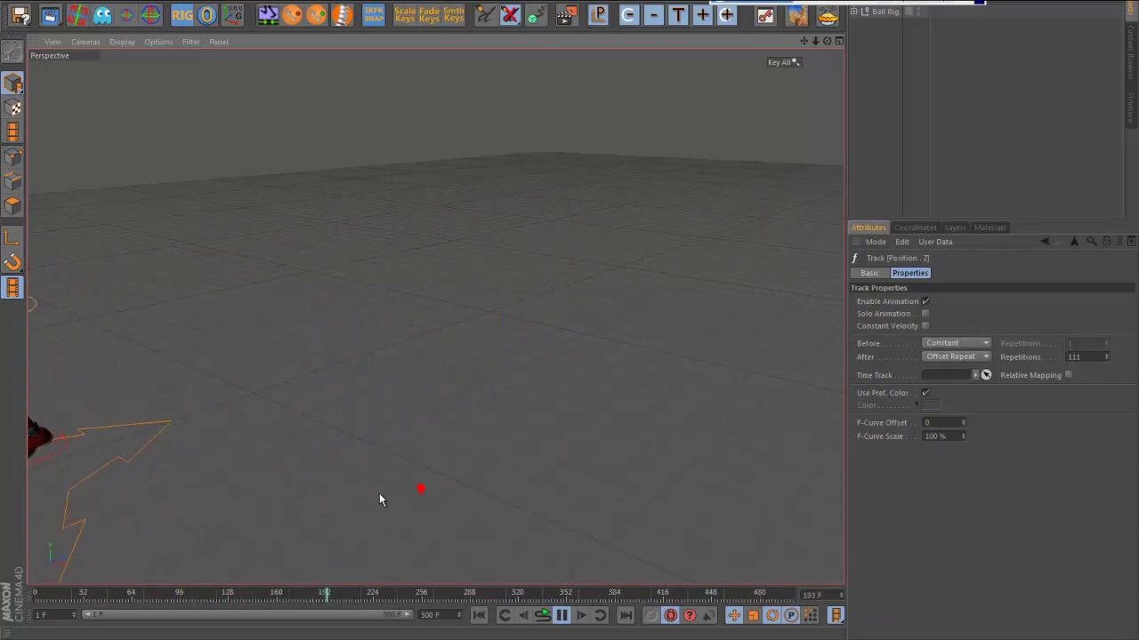
alt+right_drag(379, 493, 482, 463)
alt+middle_drag(482, 464, 528, 452)
alt+drag(527, 458, 505, 451)
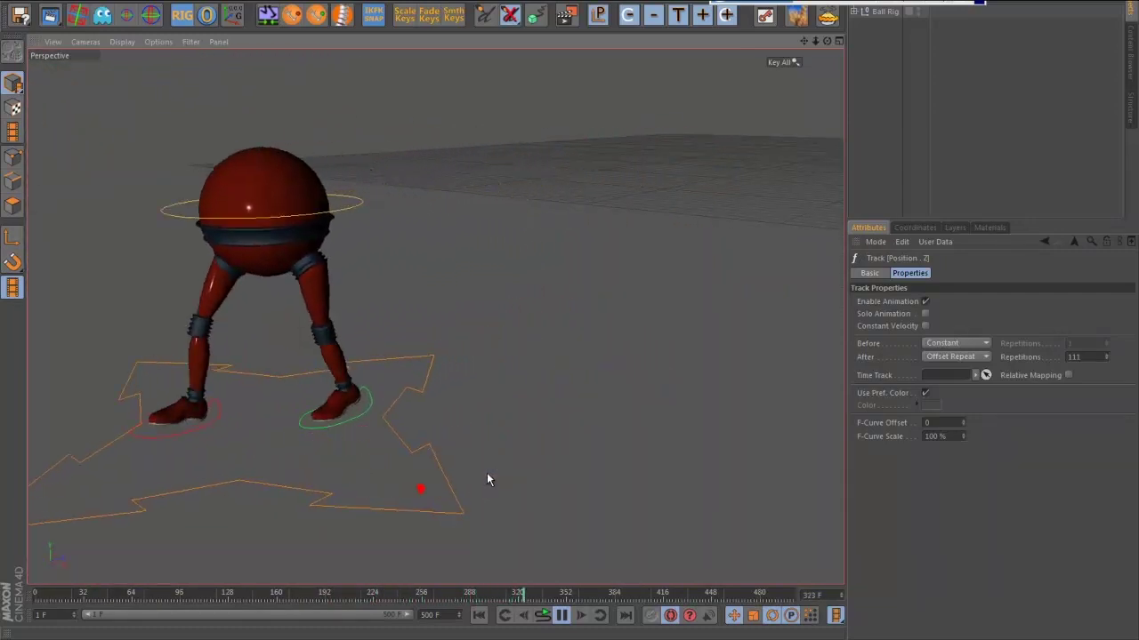
- Restart the playback near the first frames and examine the approaching walk from the front
click(50, 595)
alt+drag(421, 450, 323, 483)
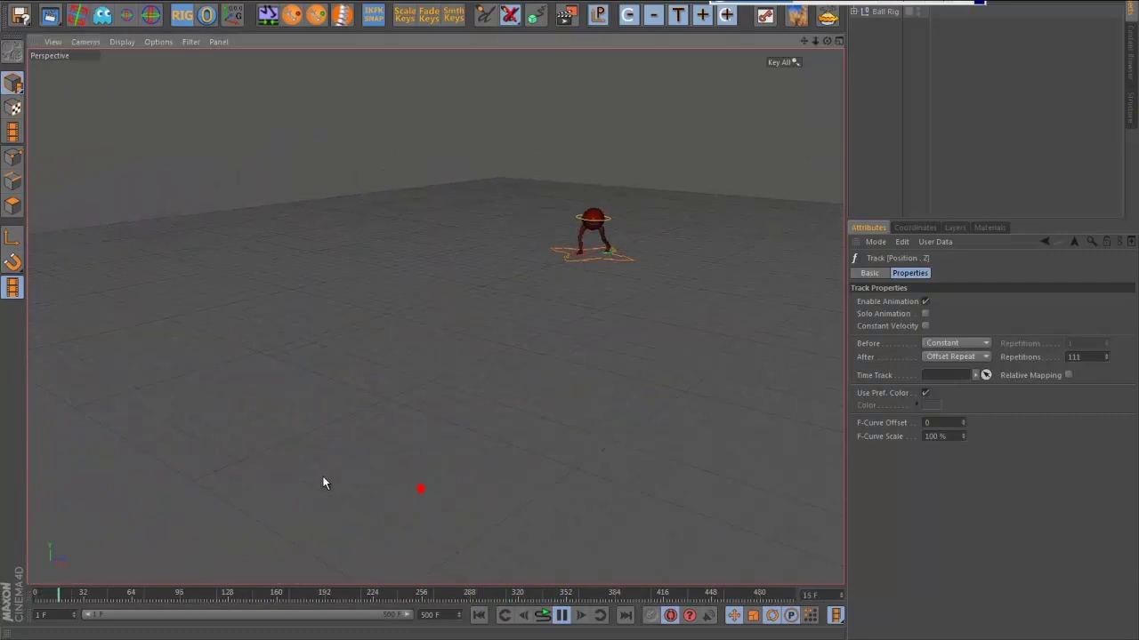
alt+drag(551, 476, 545, 485)
alt+right_drag(545, 484, 588, 476)
alt+drag(588, 476, 536, 480)
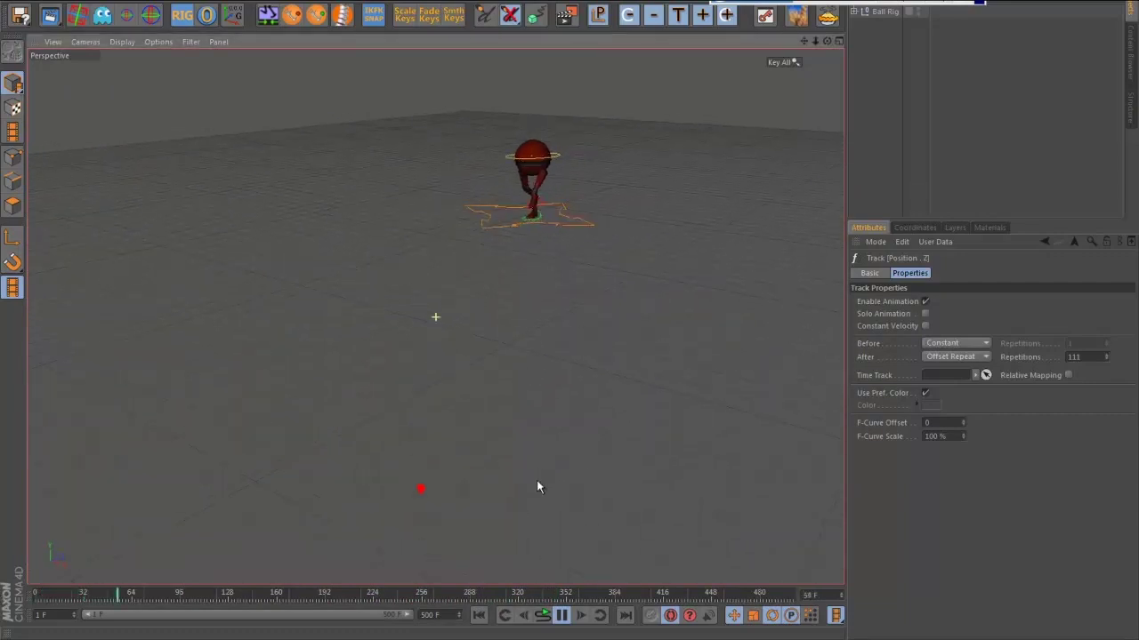
alt+middle_drag(537, 480, 560, 491)
alt+drag(559, 491, 523, 491)
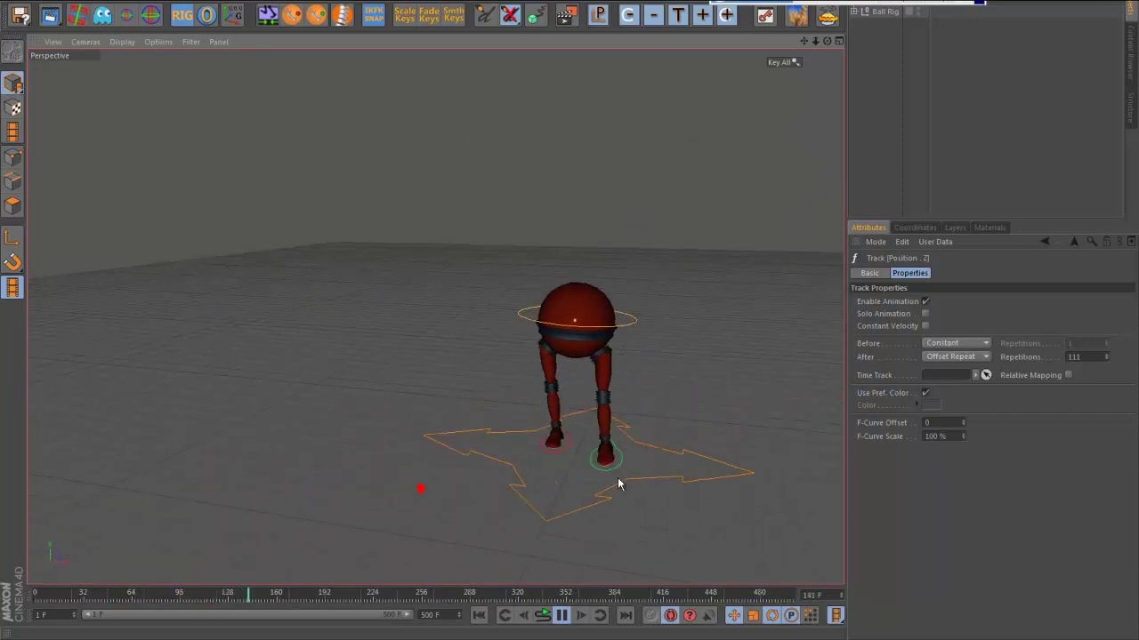
alt+middle_drag(613, 442, 575, 427)
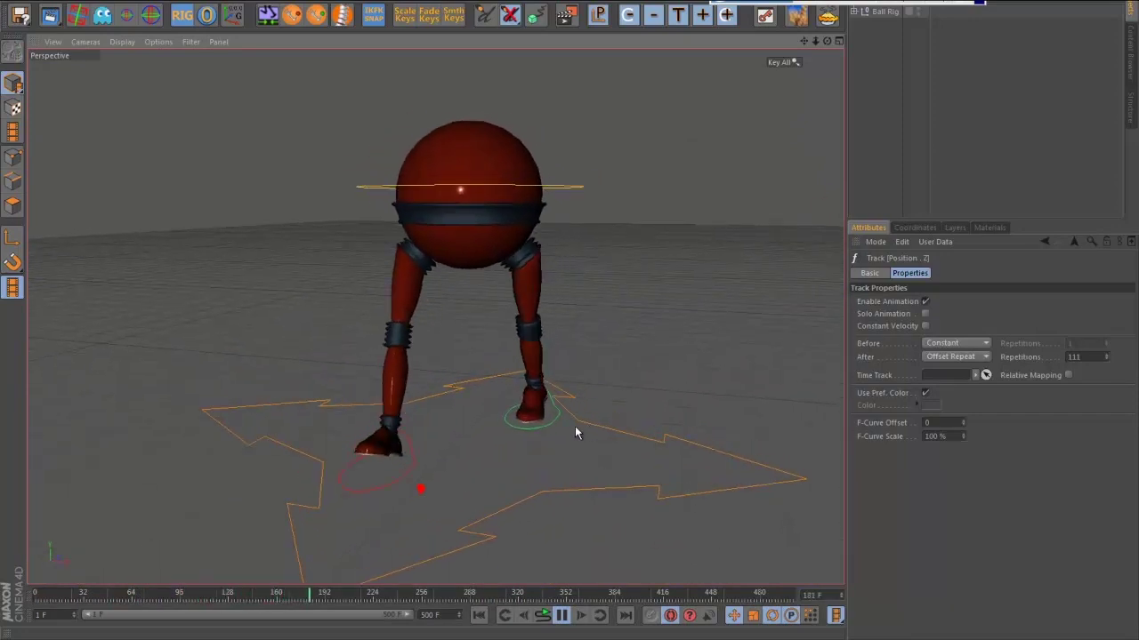
- Follow the approaching walk from the front, stop the playback and return to frame 1
alt+right_drag(470, 450, 452, 450)
alt+drag(451, 456, 608, 441)
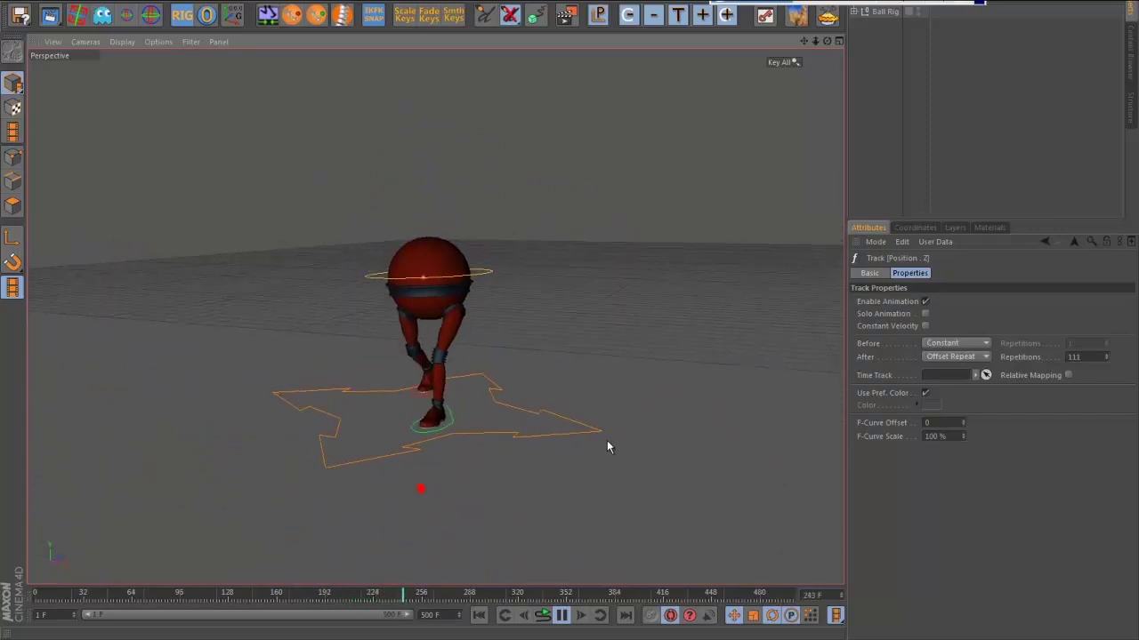
click(561, 612)
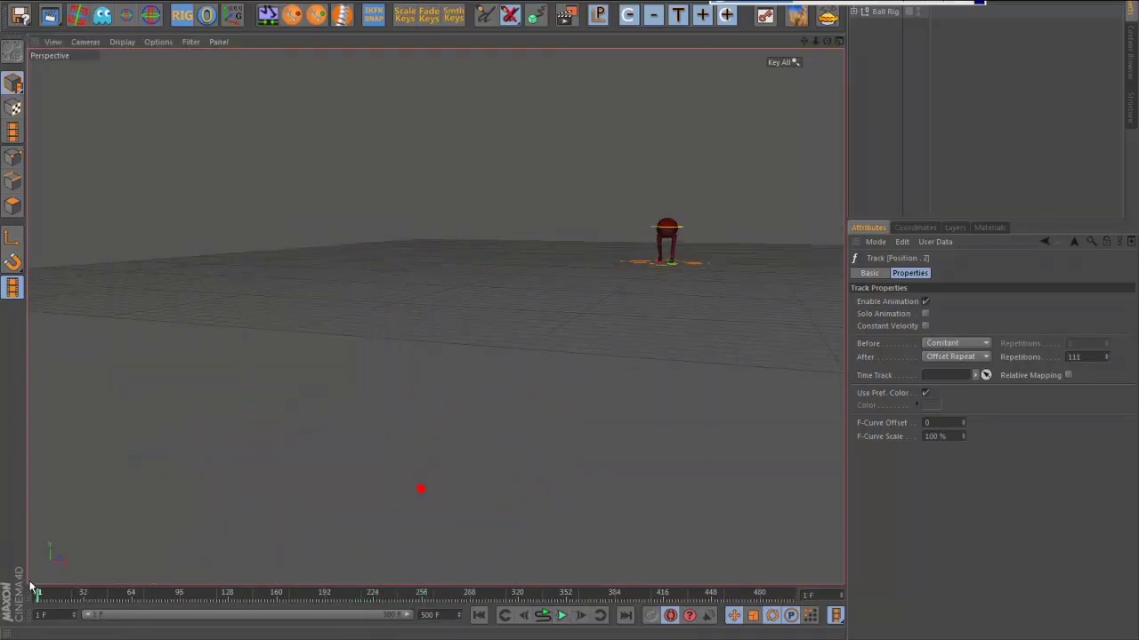
alt+drag(427, 458, 585, 482)
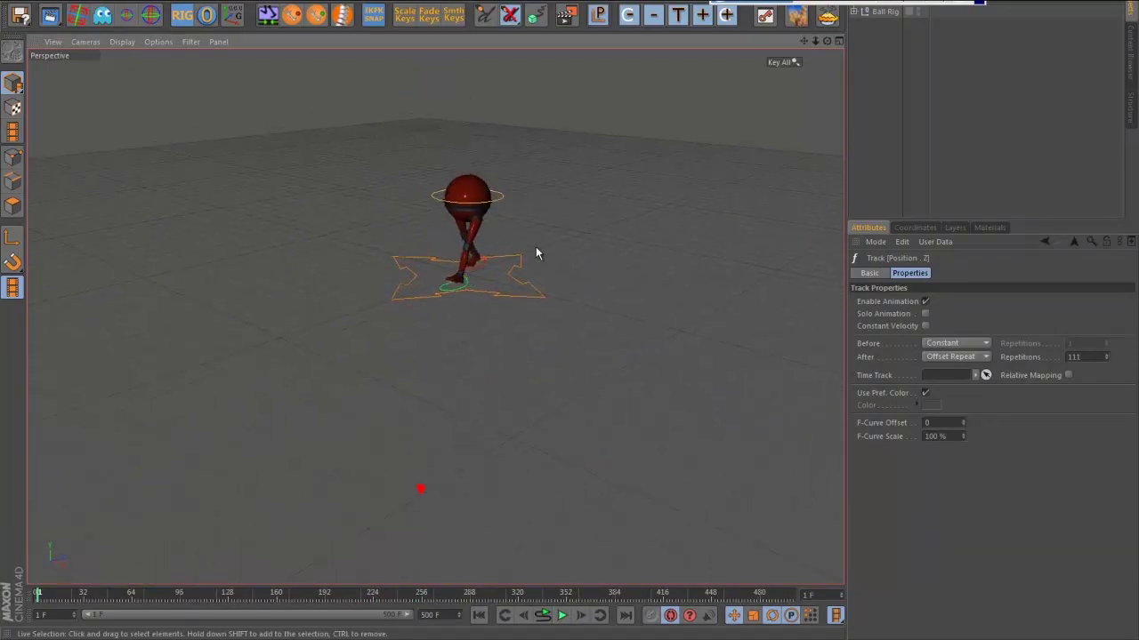
drag(38, 594, 25, 614)
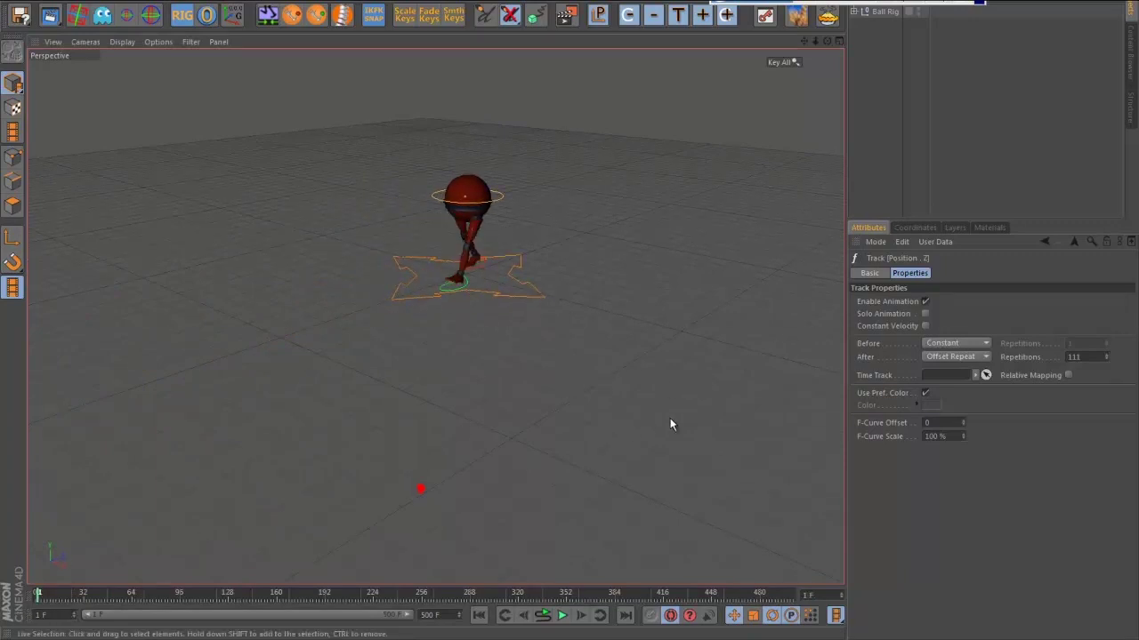
- Play the walk in short stretches from frame 1, examining the legs and foot contacts from the side between stretches
click(561, 616)
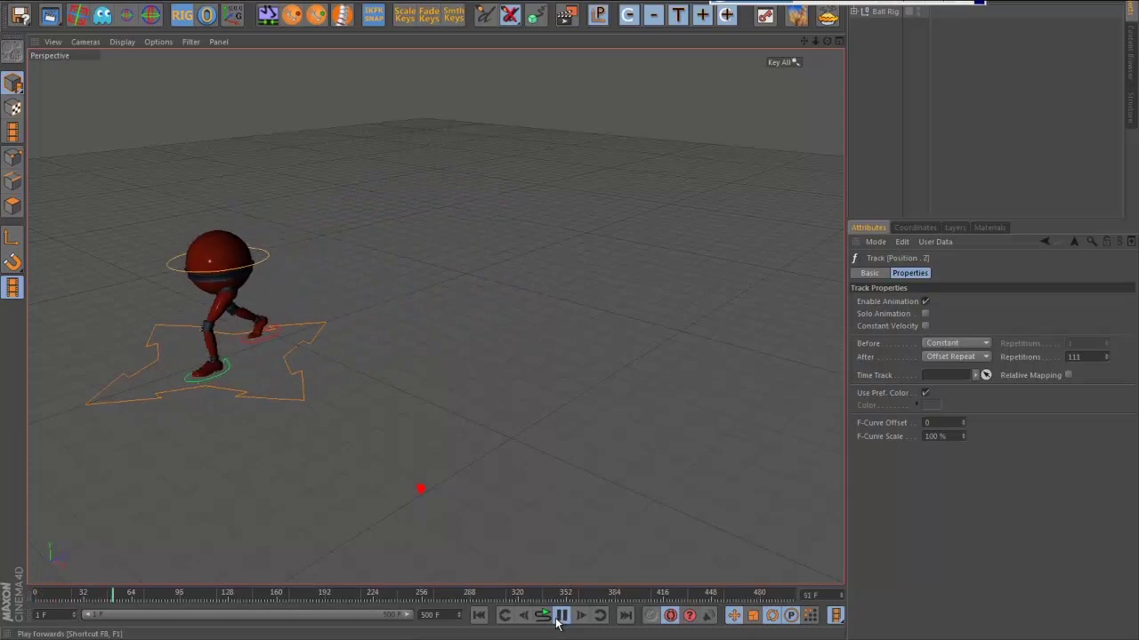
click(560, 617)
alt+middle_drag(333, 440, 489, 434)
alt+drag(608, 466, 617, 431)
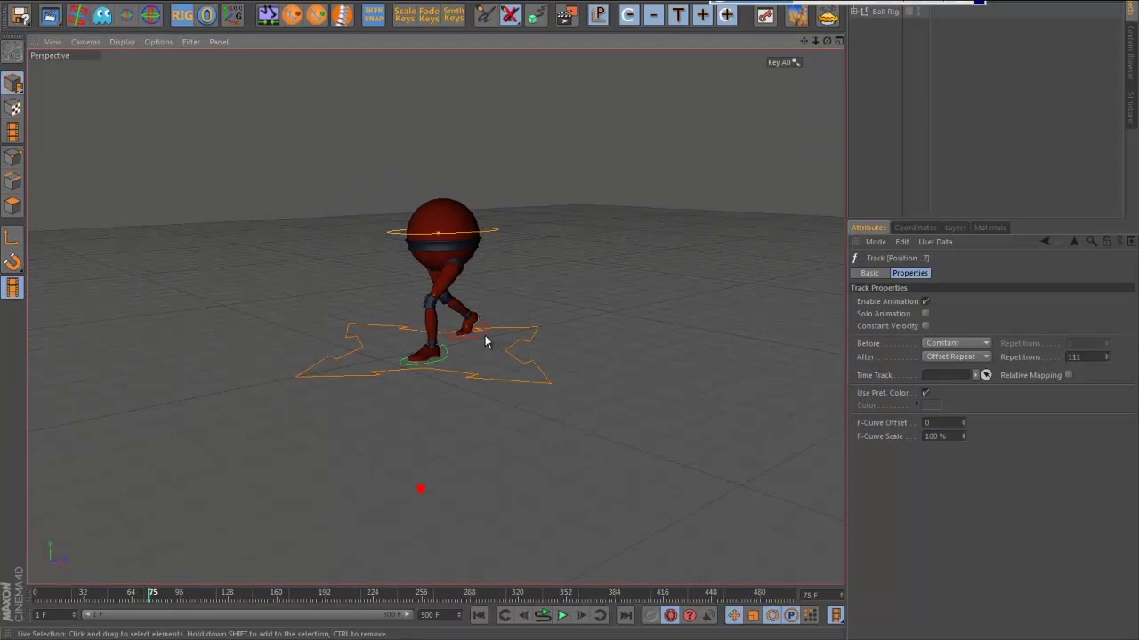
alt+drag(485, 341, 541, 327)
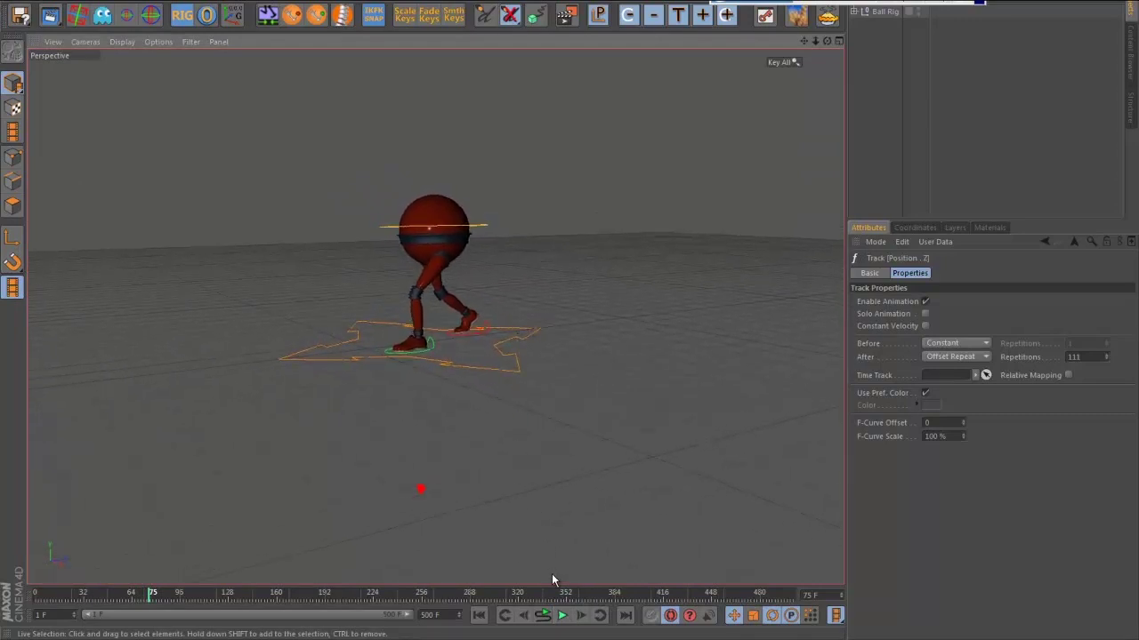
click(562, 615)
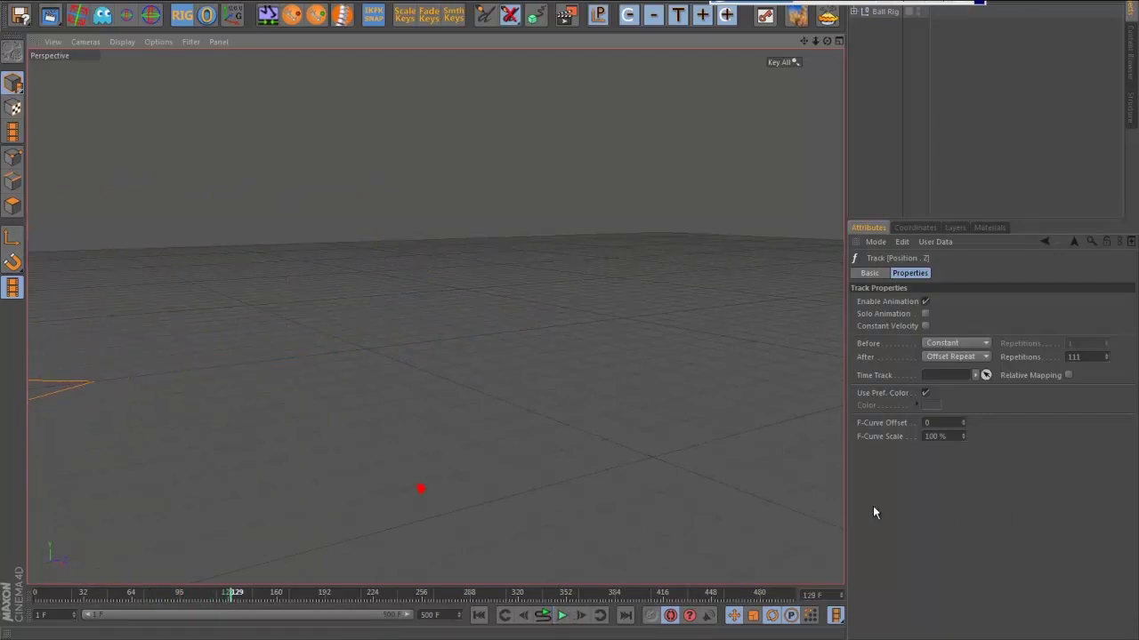
alt+middle_drag(311, 500, 467, 517)
alt+drag(467, 516, 546, 556)
click(562, 617)
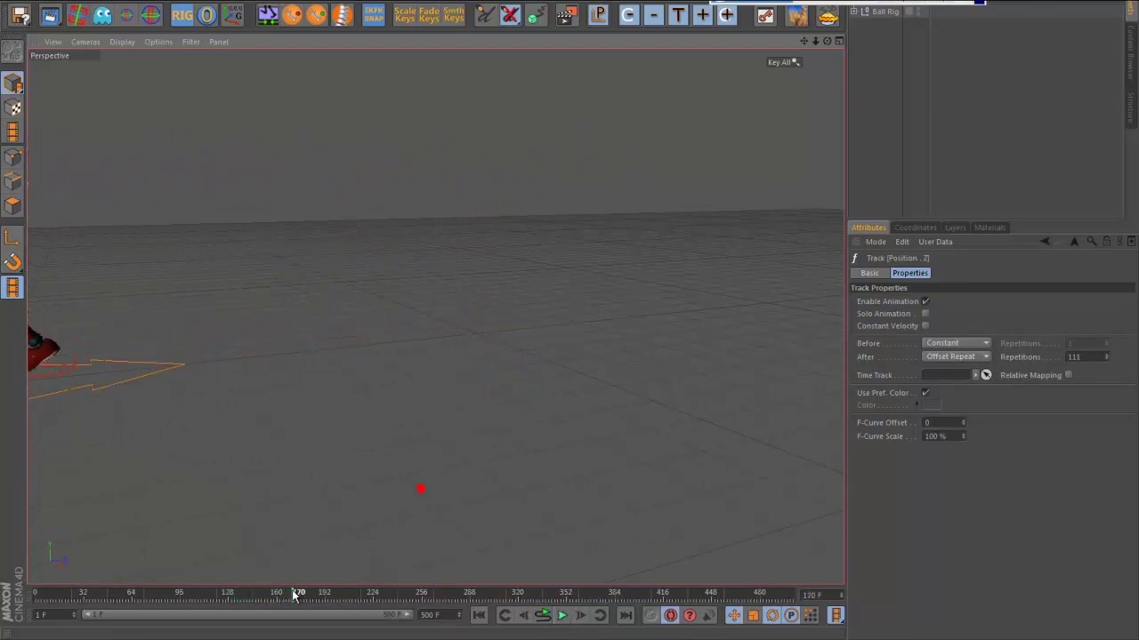
- Replay the walk from the first frame and circle the moving character to examine its feet up close
drag(291, 595, 36, 597)
alt+middle_drag(474, 445, 342, 468)
alt+drag(341, 474, 519, 490)
click(563, 616)
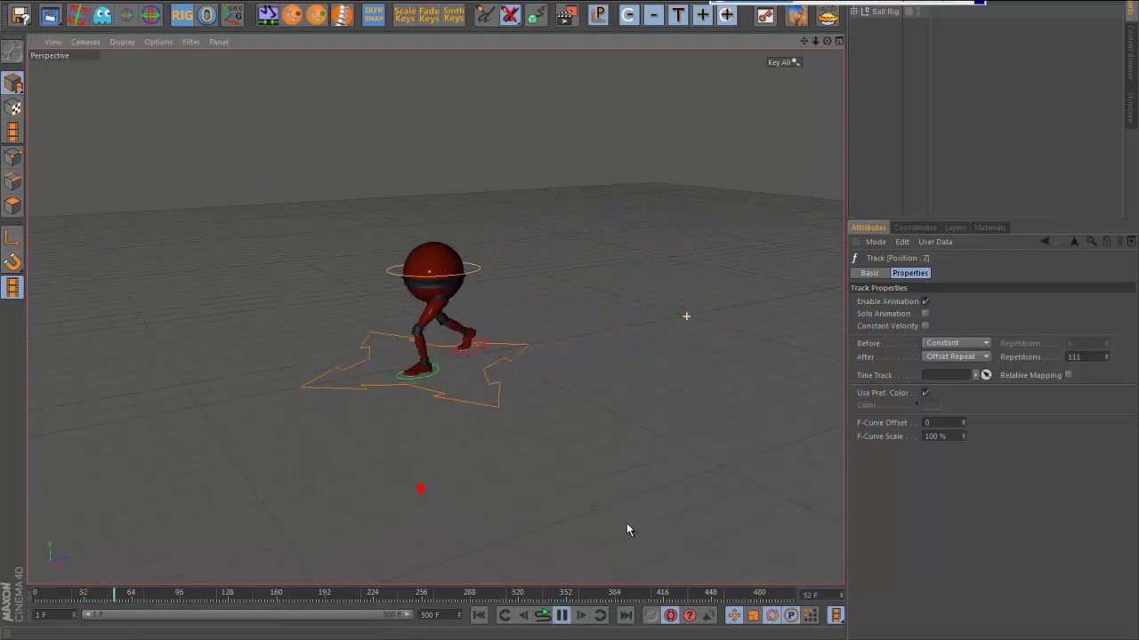
alt+drag(626, 523, 632, 511)
alt+middle_drag(633, 511, 673, 442)
alt+right_drag(673, 442, 421, 477)
alt+middle_drag(421, 471, 470, 403)
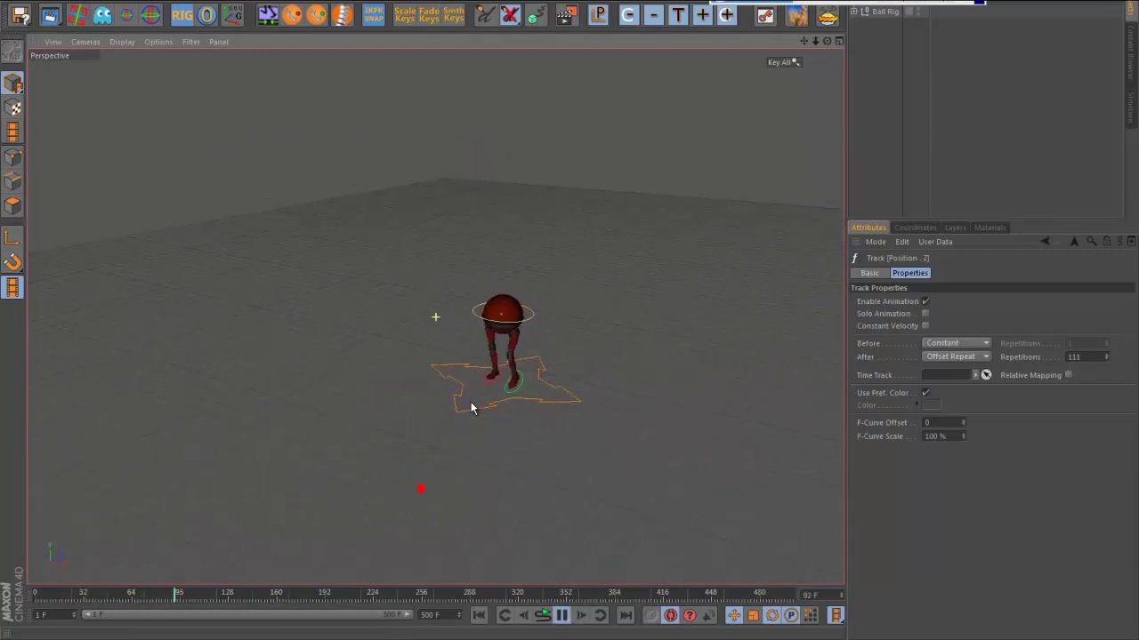
alt+drag(471, 403, 483, 452)
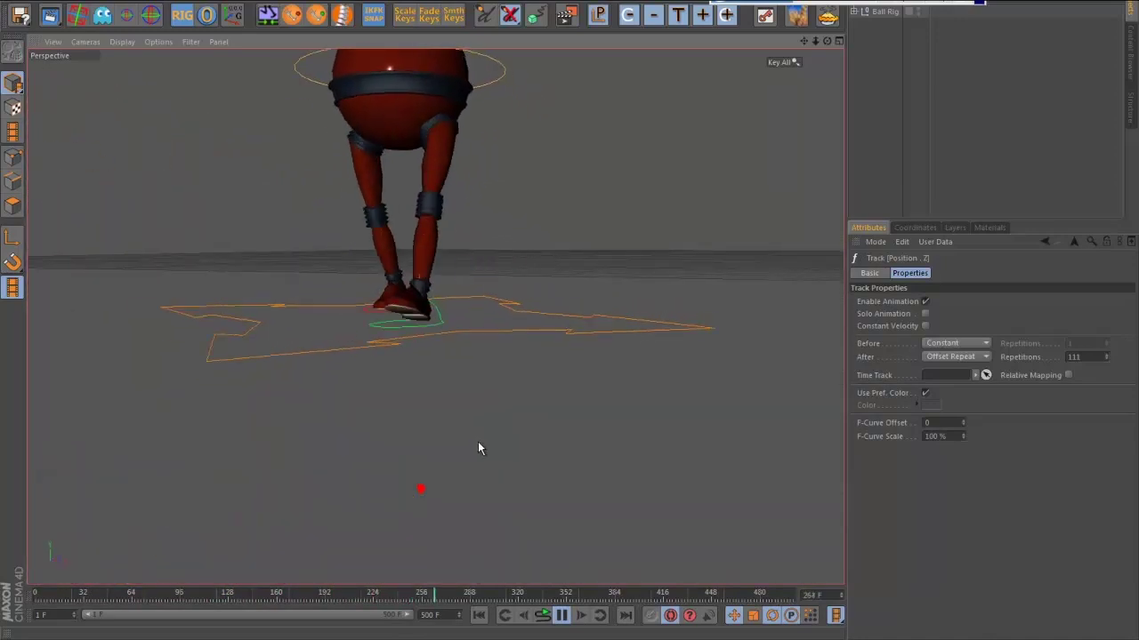
alt+right_drag(468, 463, 432, 463)
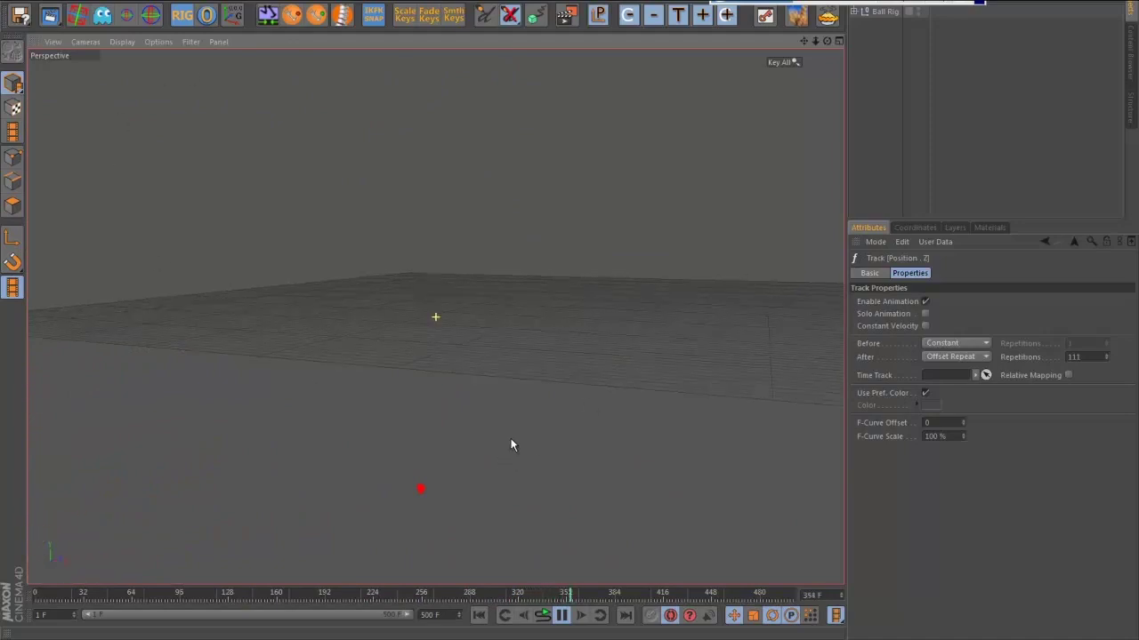
- Rewind to the opening frames and replay the walk, watching the character approach from a distance near ground level
click(561, 616)
drag(562, 595, 55, 597)
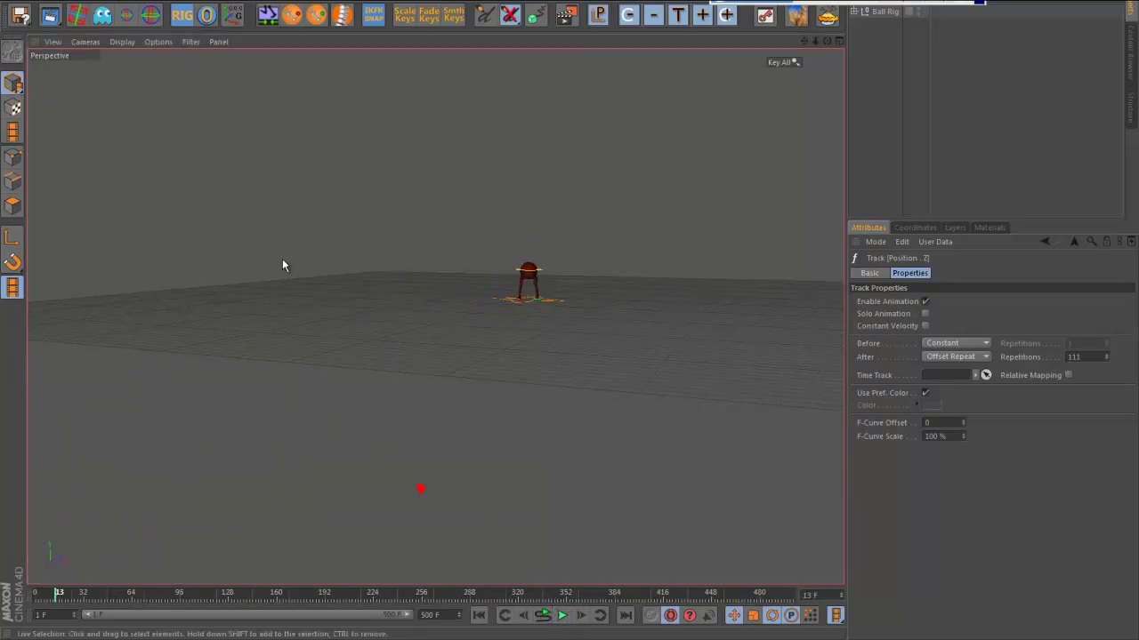
click(562, 615)
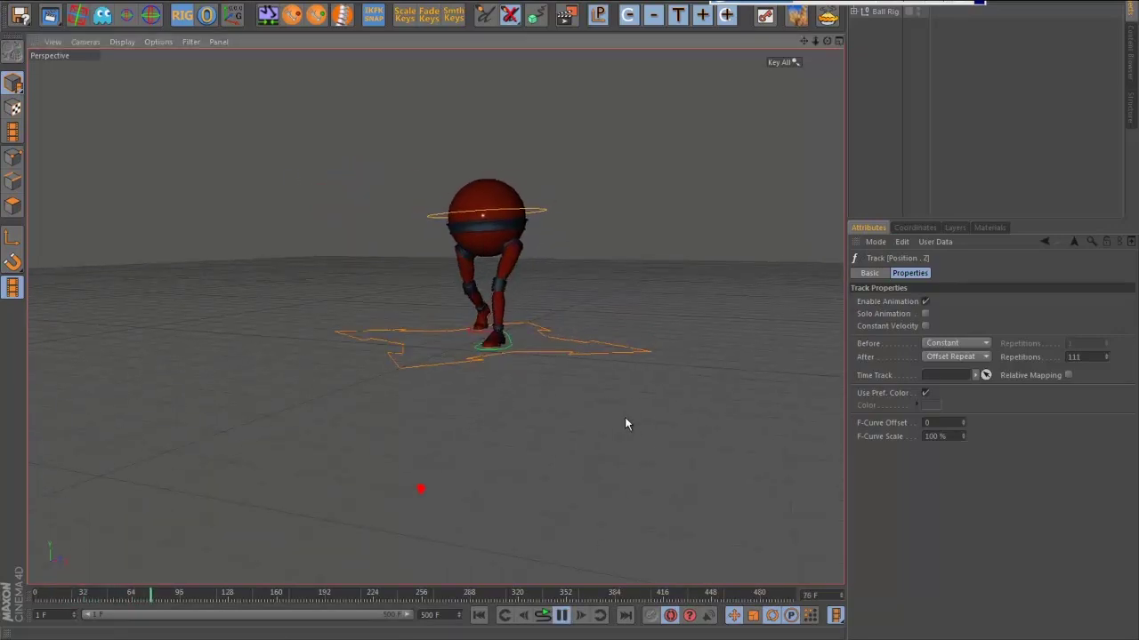
alt+right_drag(625, 418, 477, 412)
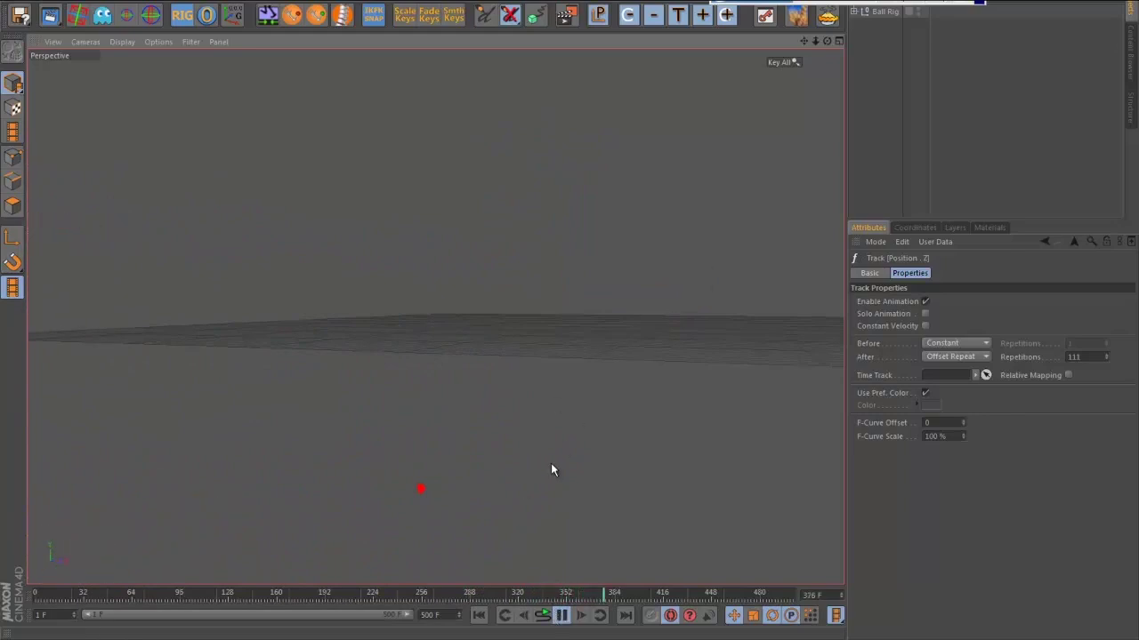
click(562, 616)
drag(287, 604, 3, 612)
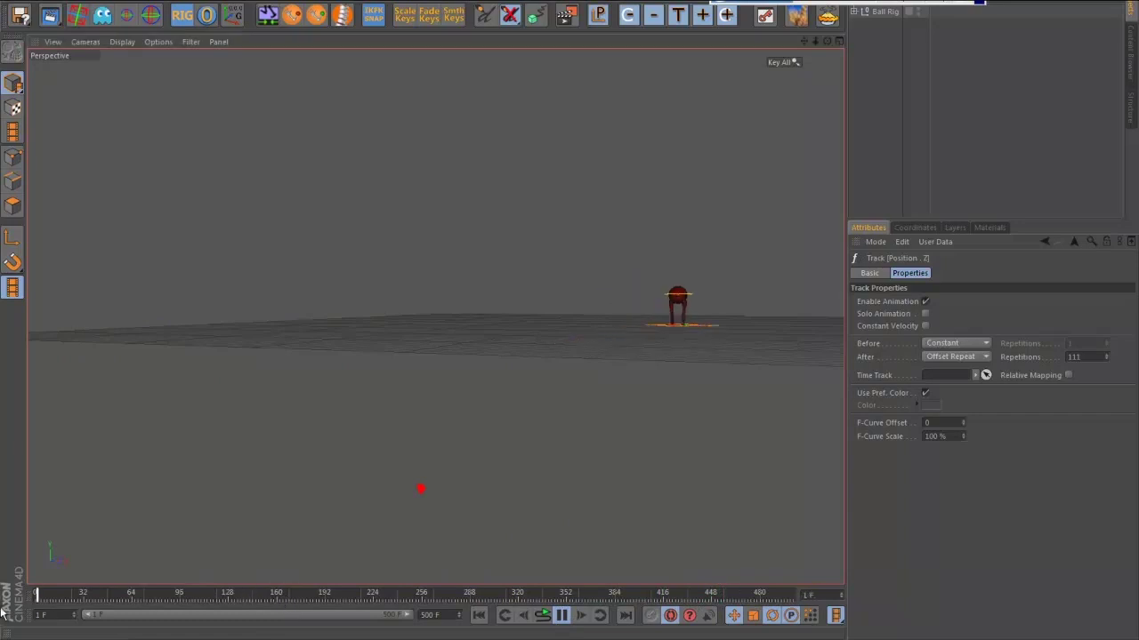
alt+right_drag(594, 522, 639, 528)
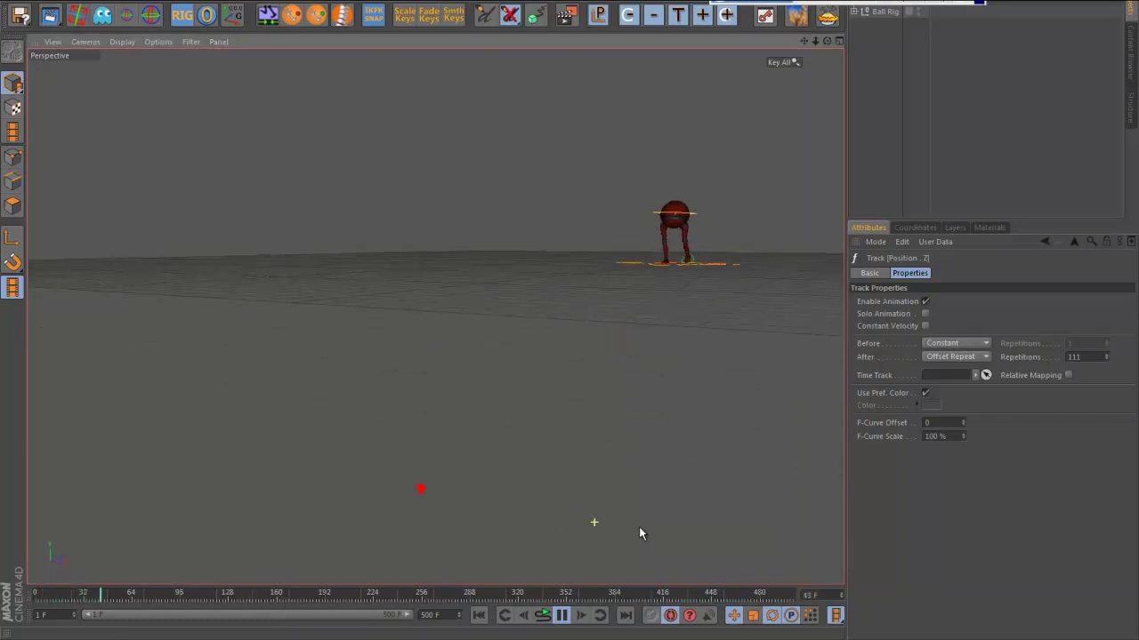